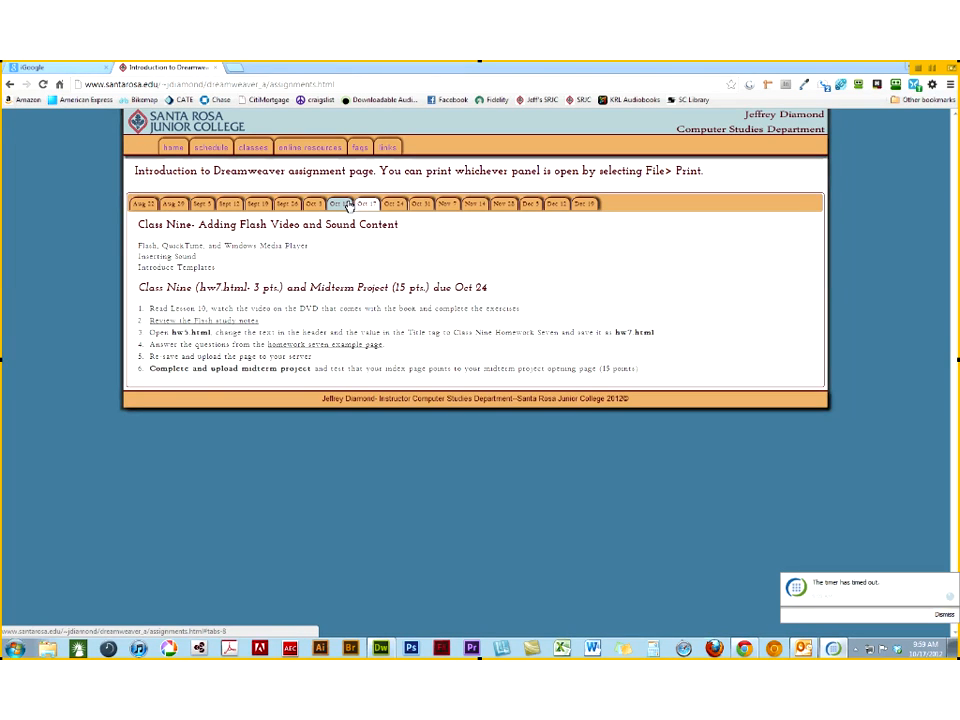
# - Review the Oct 10 class assignments and return to the Oct 17 assignments
pyautogui.click(342, 204)
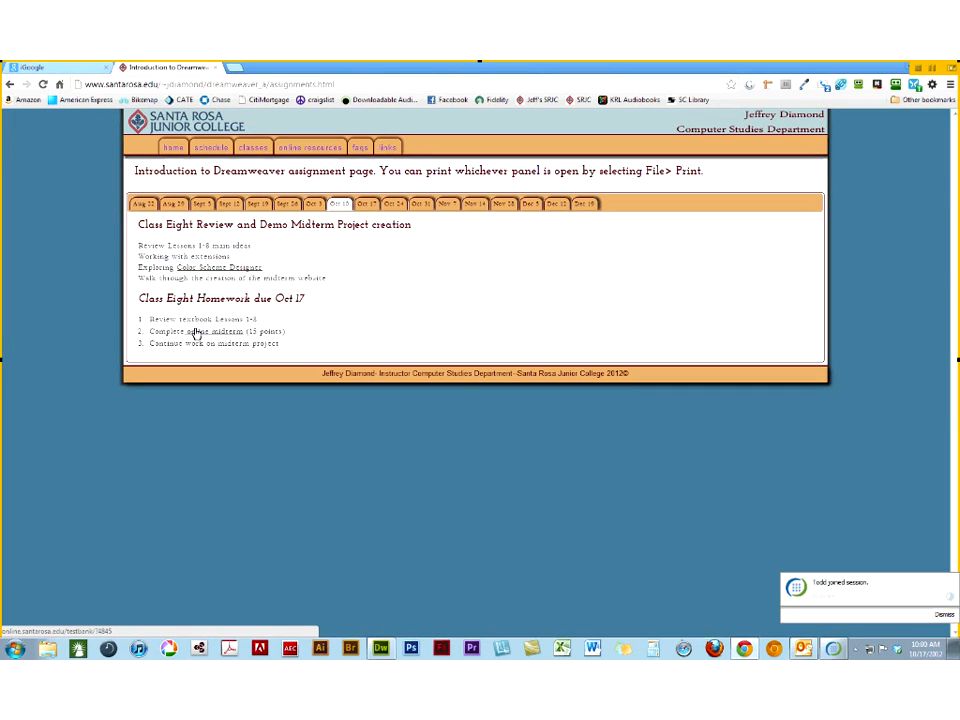
pyautogui.click(363, 205)
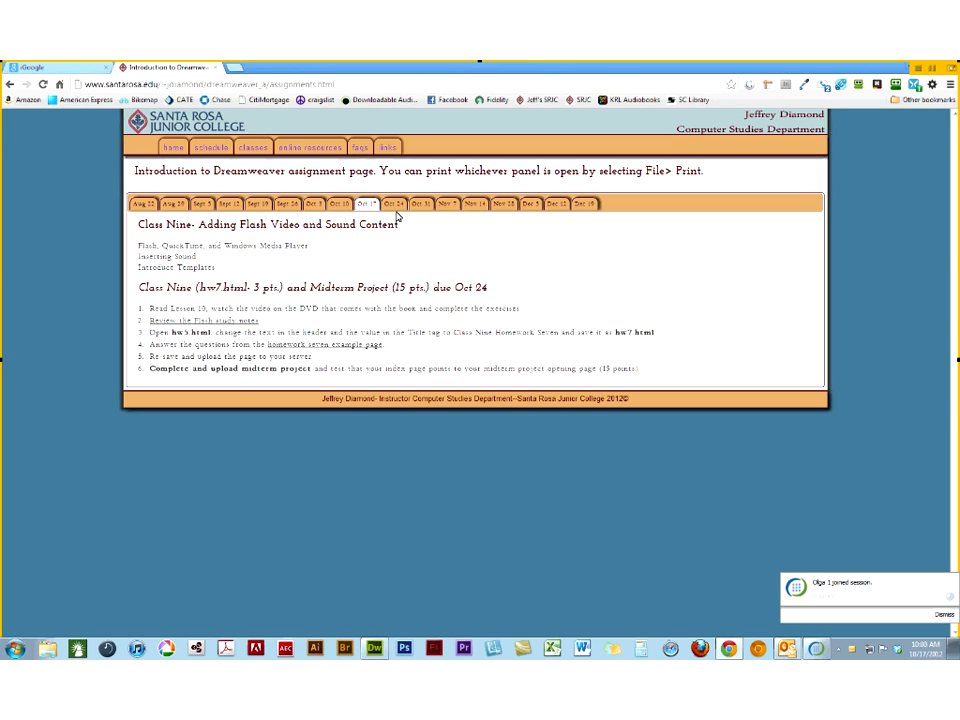
# - Open the Multimedia Showcase from the home page, view the third student sample in the Web Design gallery, and return to the showcase overview
pyautogui.click(174, 148)
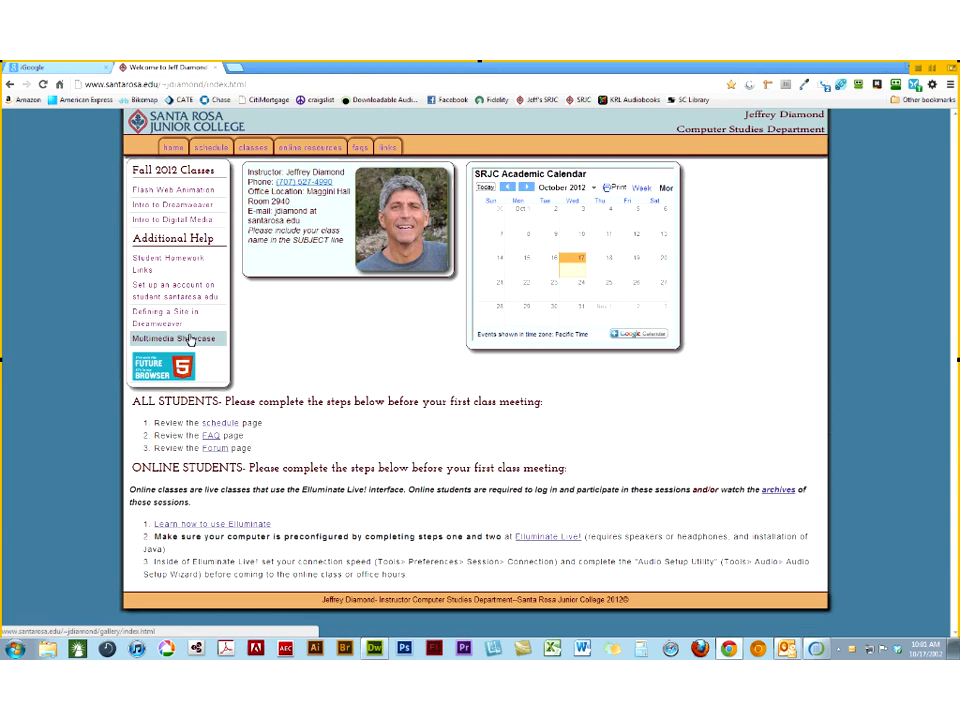
pyautogui.click(190, 340)
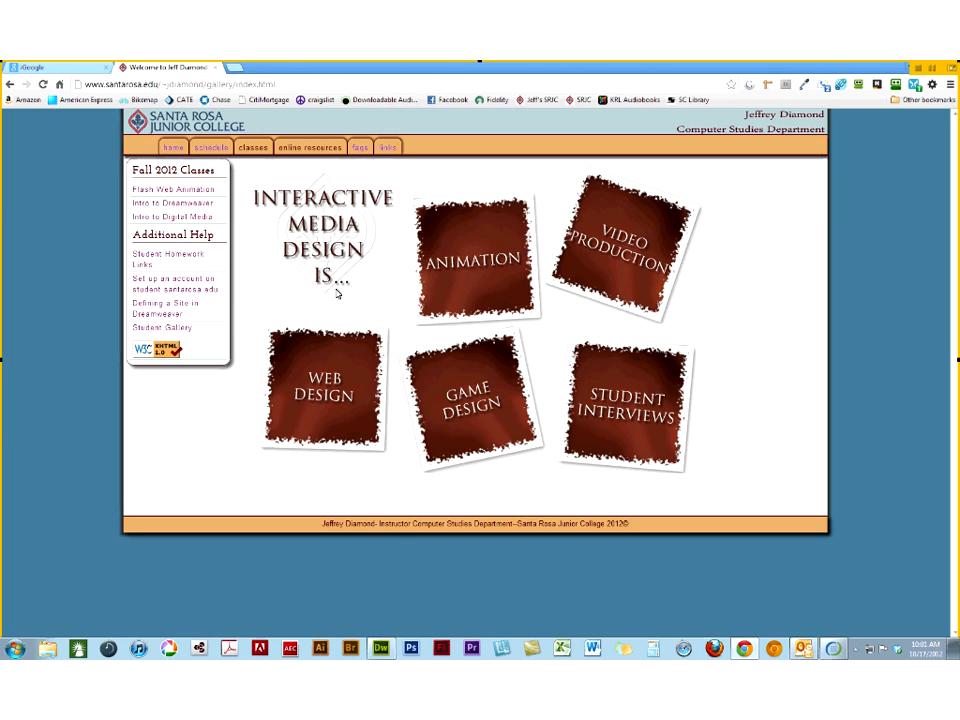
pyautogui.click(331, 377)
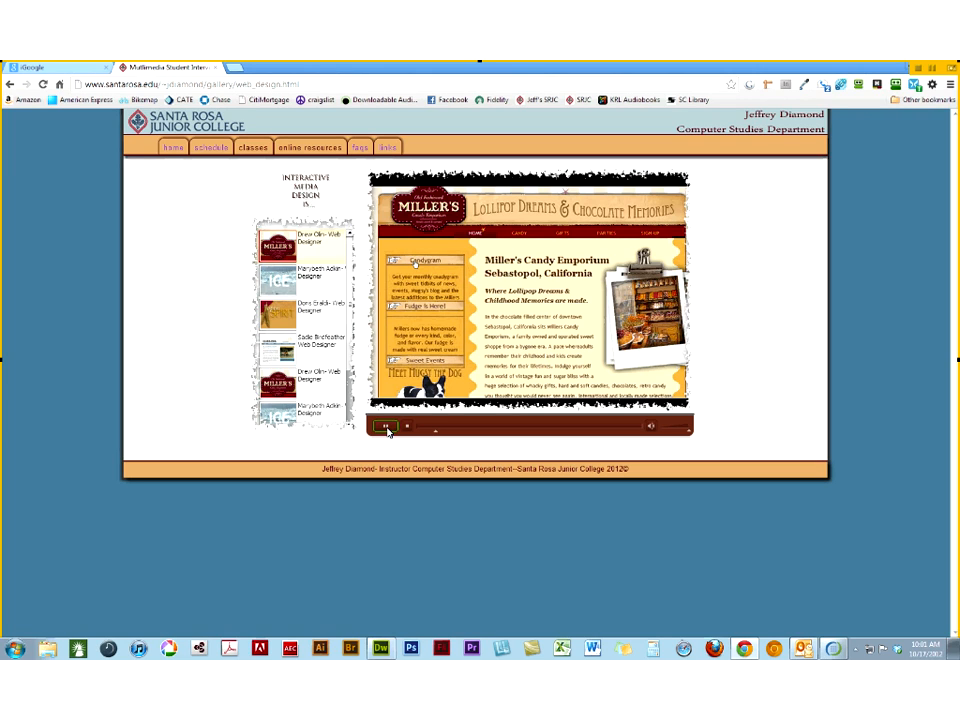
pyautogui.click(307, 312)
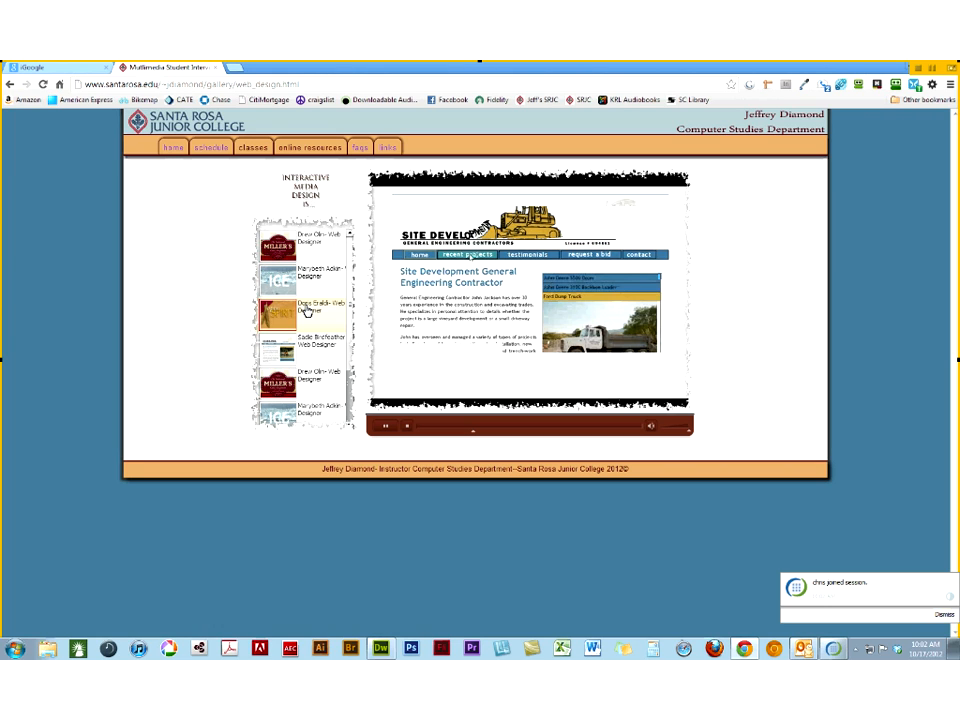
pyautogui.click(306, 190)
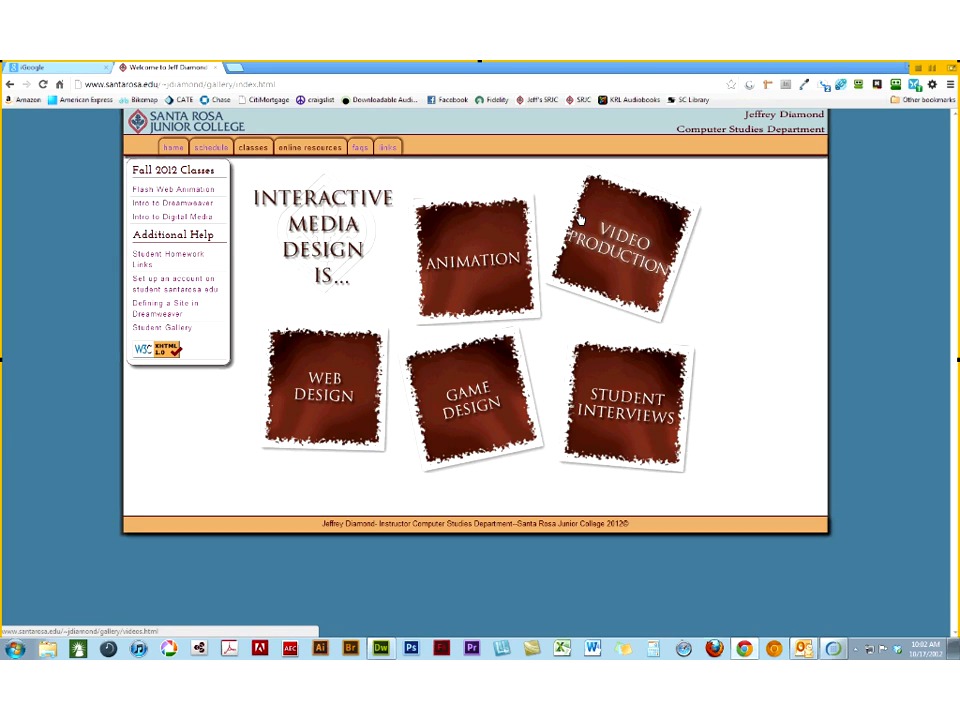
# - Open the Interactive Multimedia Design Major from the Digital Media Programs page and examine its course requirements by semester
pyautogui.moveTo(163, 85); pyautogui.dragTo(477, 107)
pyautogui.write('cs')
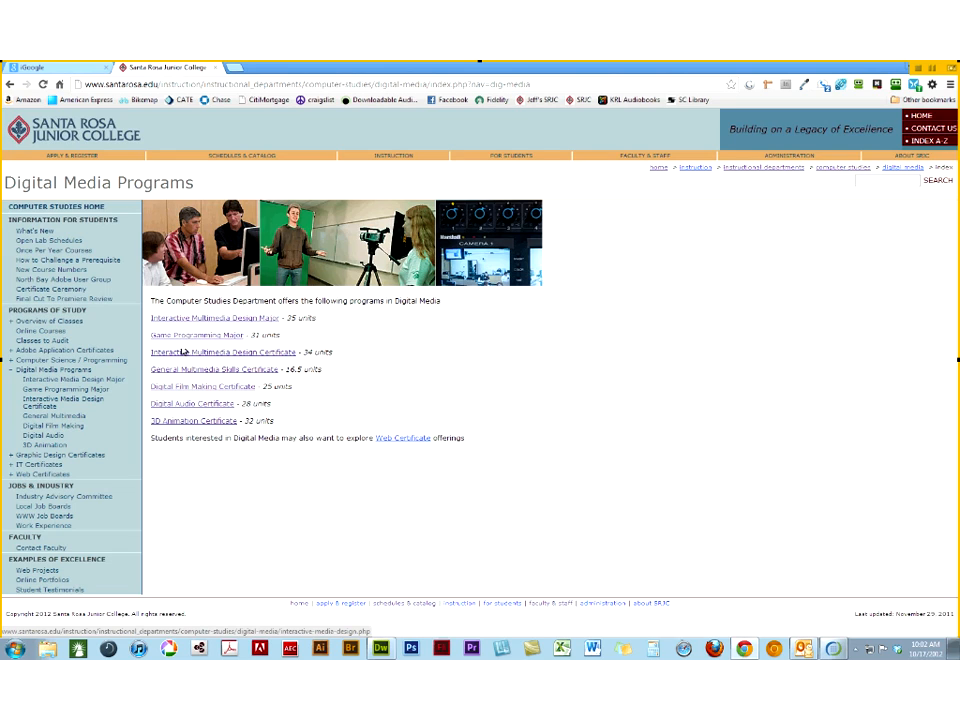
pyautogui.click(190, 319)
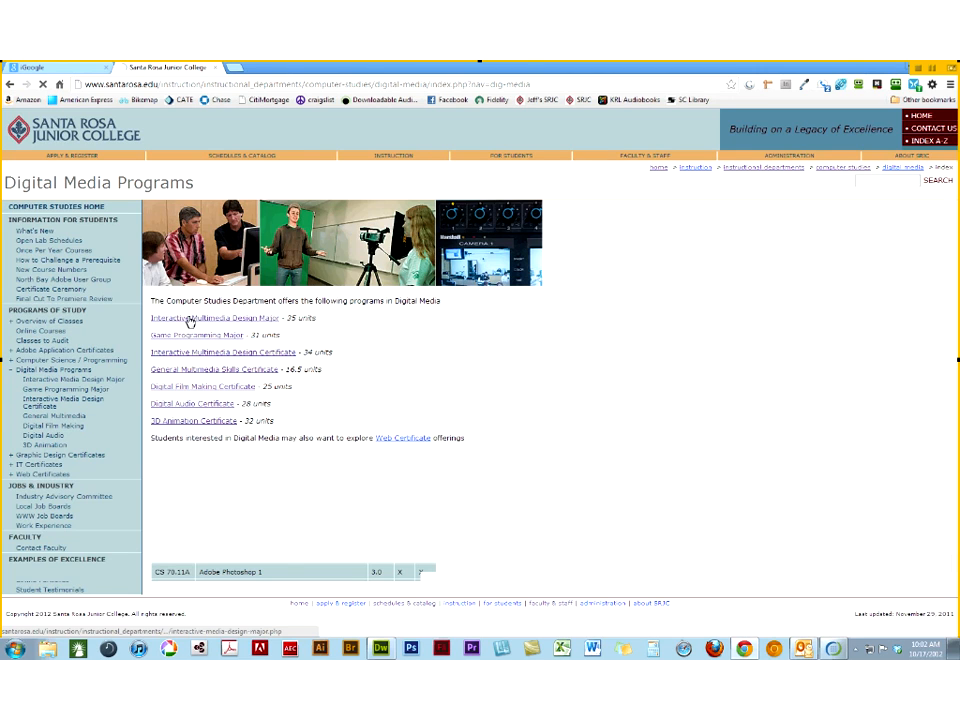
pyautogui.click(263, 87)
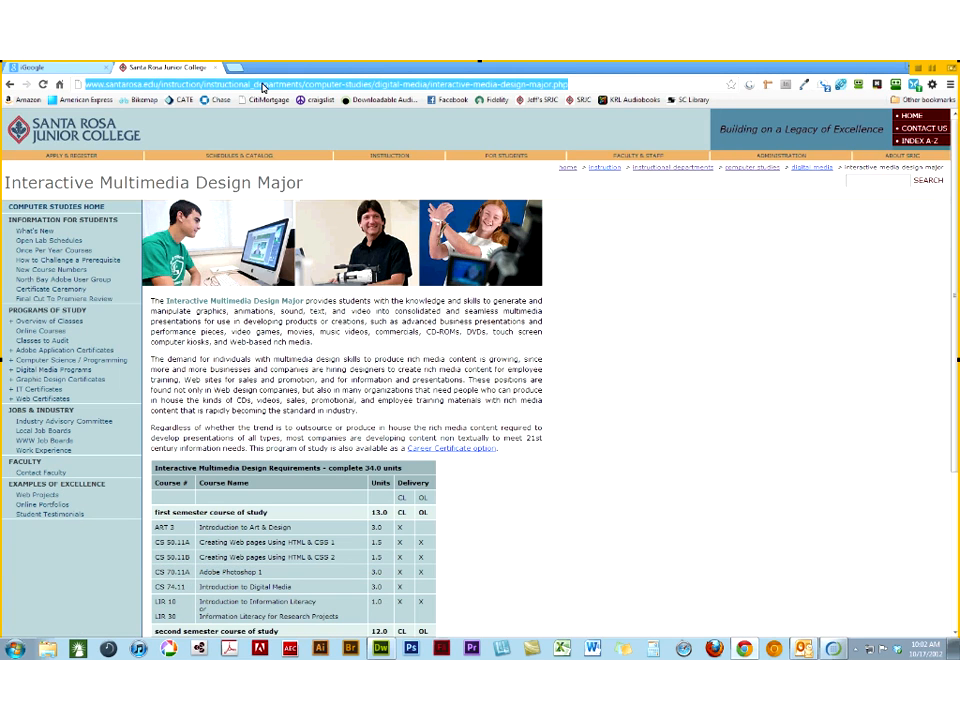
pyautogui.click(937, 347)
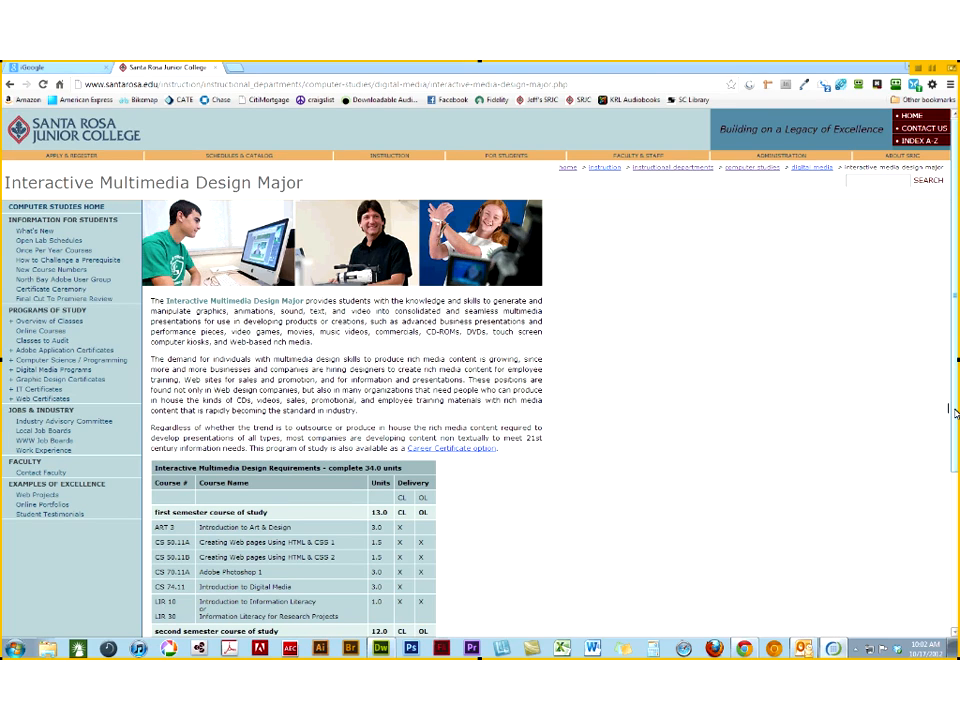
pyautogui.scroll(-5, 953, 412)
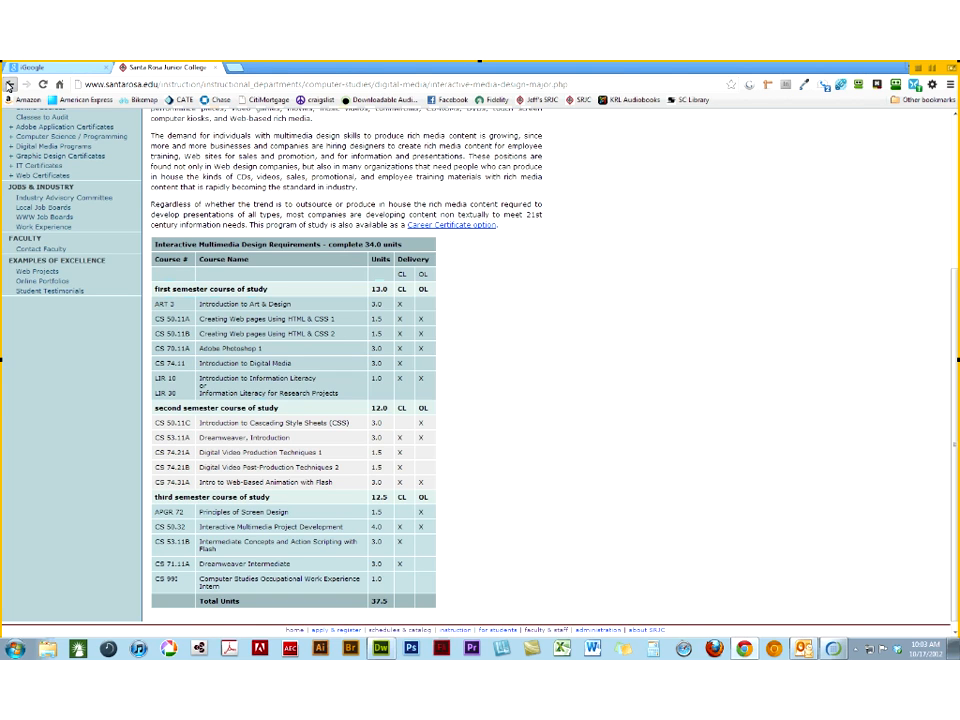
# - Return to the Oct 17 assignments on the Introduction to Dreamweaver assignment page
pyautogui.click(9, 85)
pyautogui.click(368, 203)
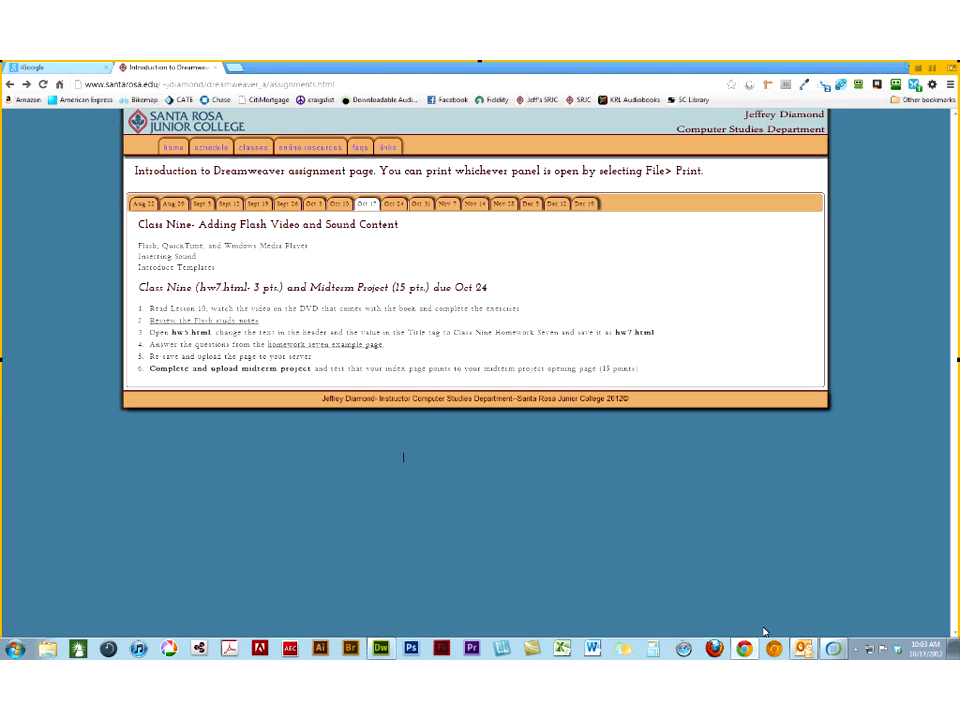
# - Switch to Dreamweaver and show the local files of the DigitalClassroomLessons site
pyautogui.moveTo(744, 648)
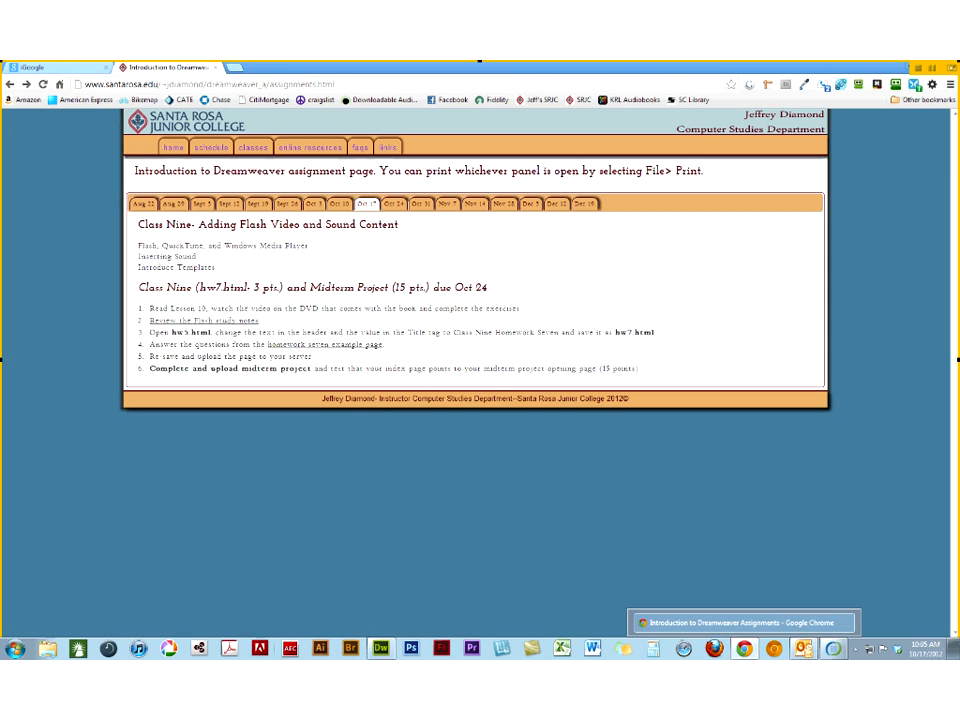
pyautogui.moveTo(380, 648)
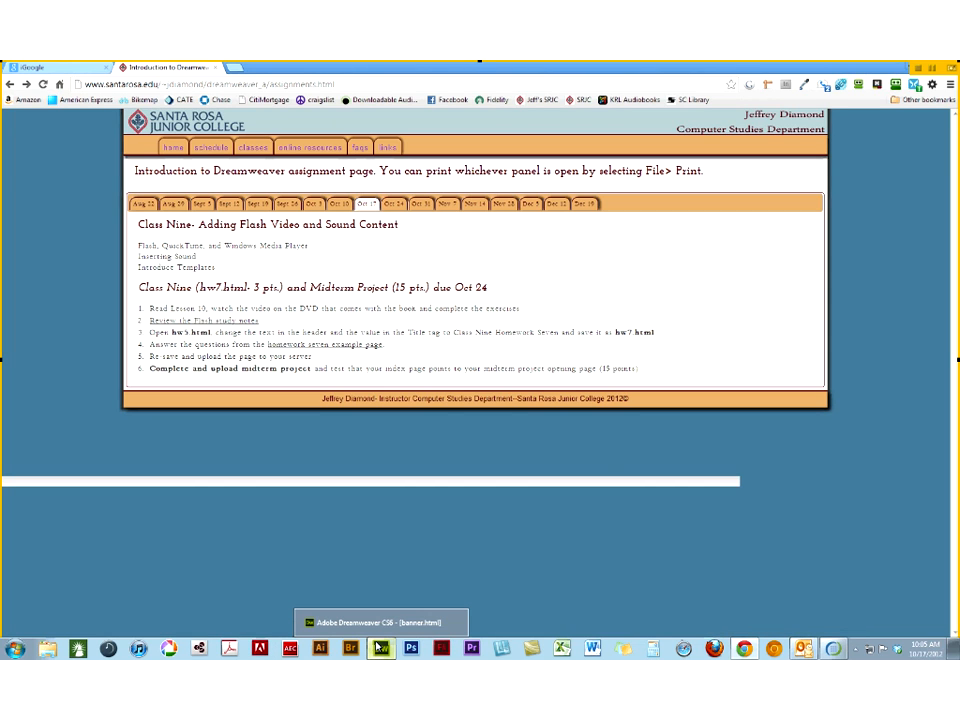
pyautogui.click(380, 648)
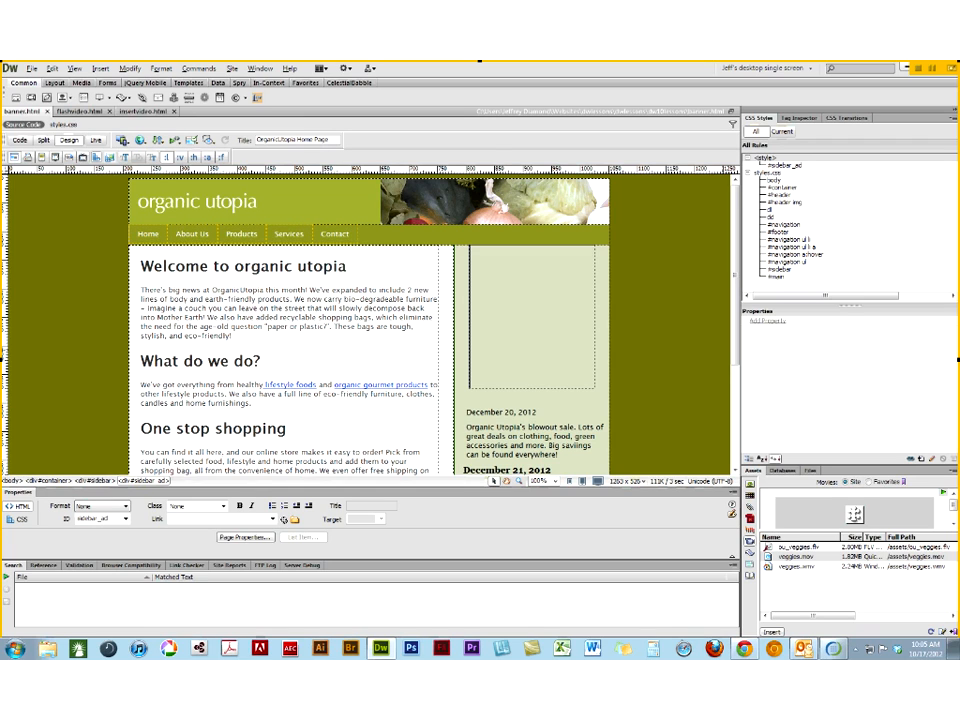
pyautogui.click(812, 474)
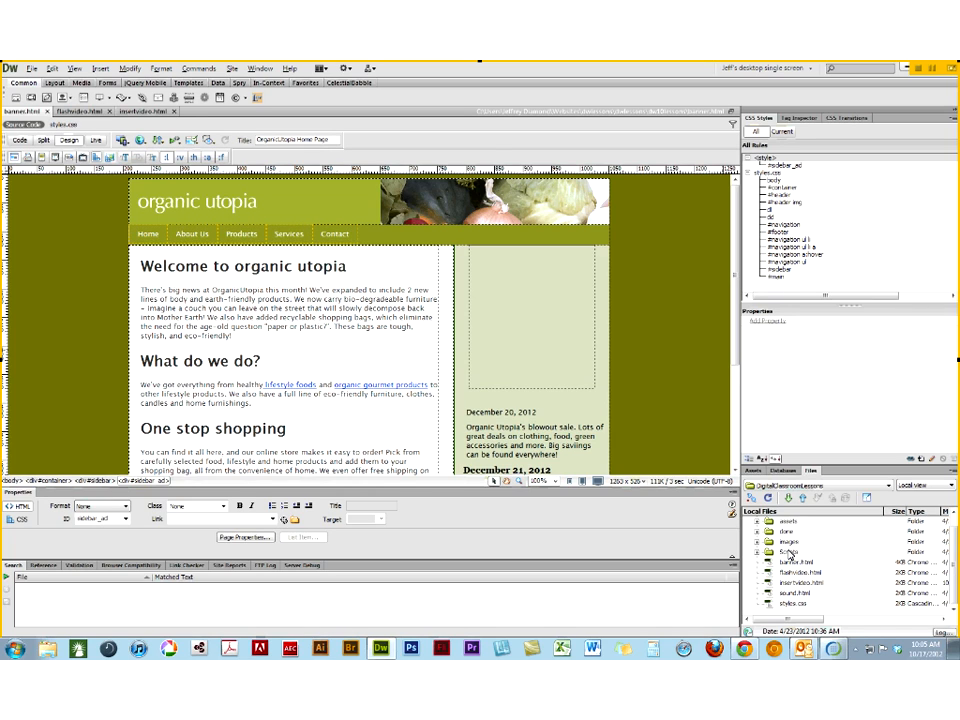
pyautogui.click(789, 553)
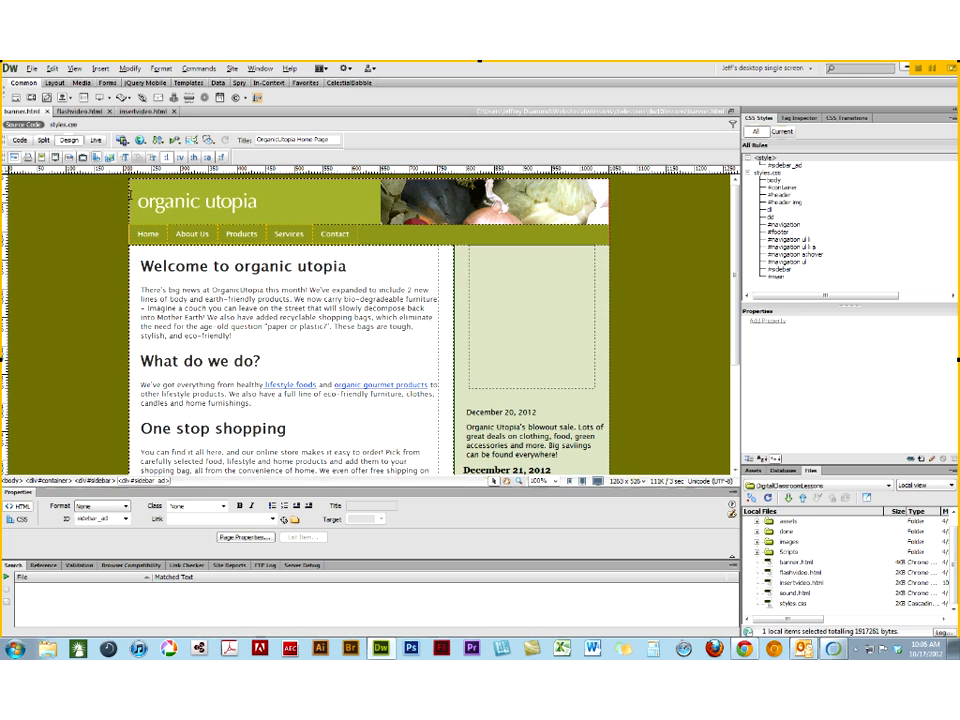
# - Inspect the container and sidebar_ad divs on banner.html and place the insertion point inside the empty sidebar_ad div
pyautogui.click(130, 201)
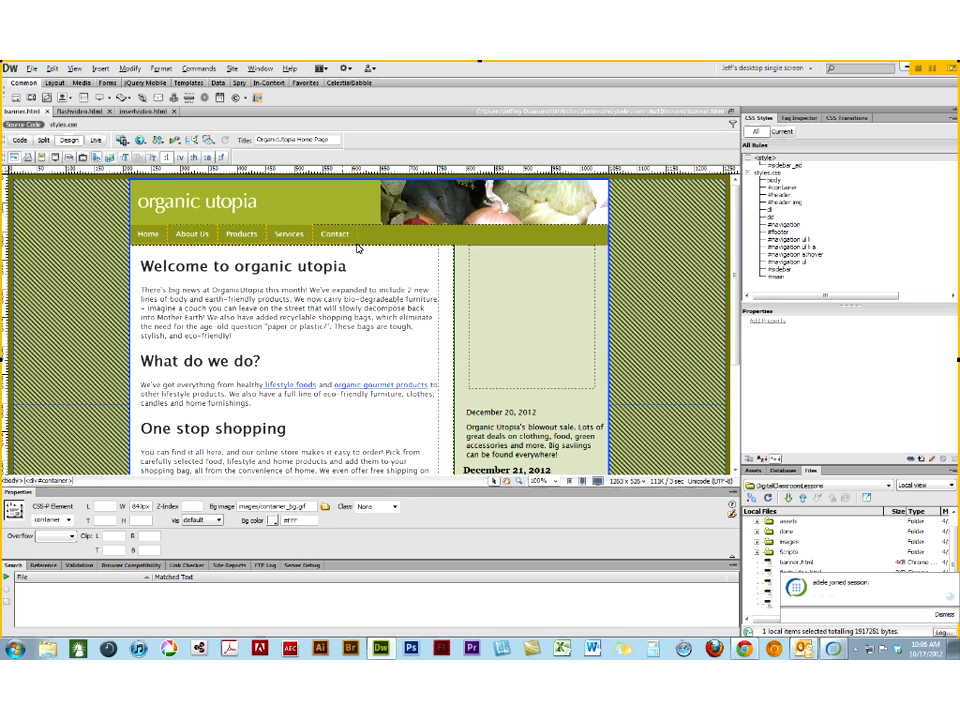
pyautogui.click(470, 293)
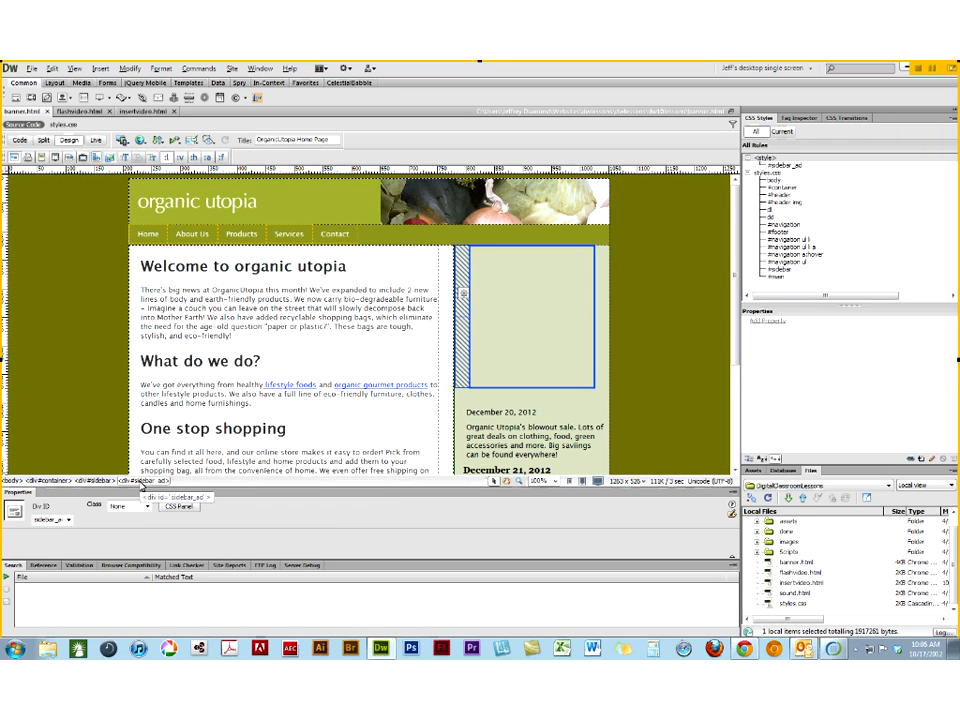
pyautogui.click(498, 273)
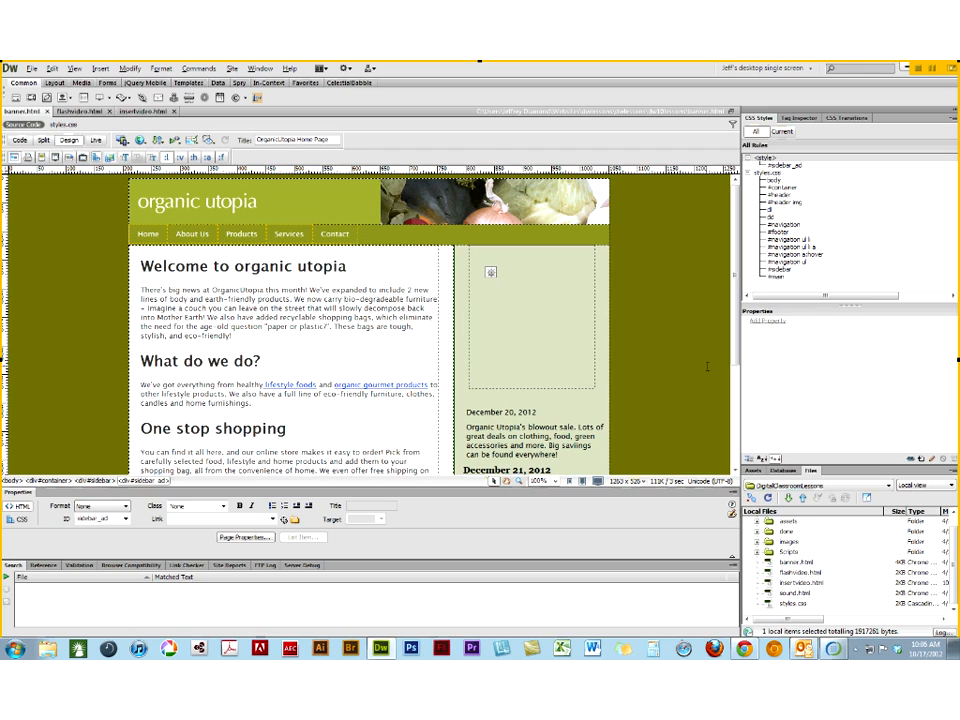
pyautogui.click(521, 388)
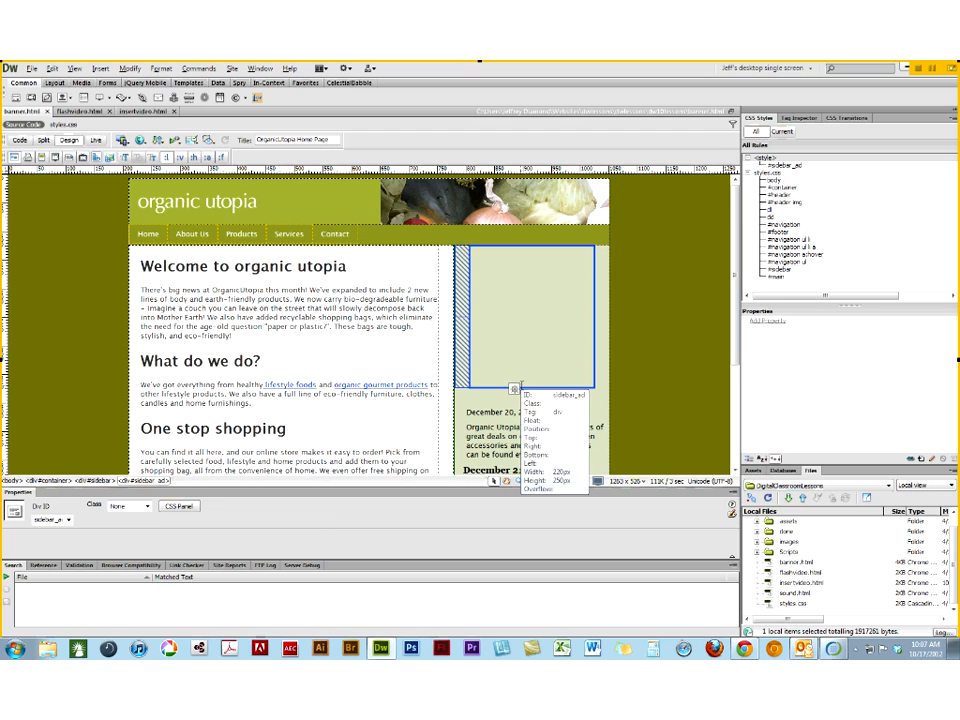
pyautogui.click(521, 386)
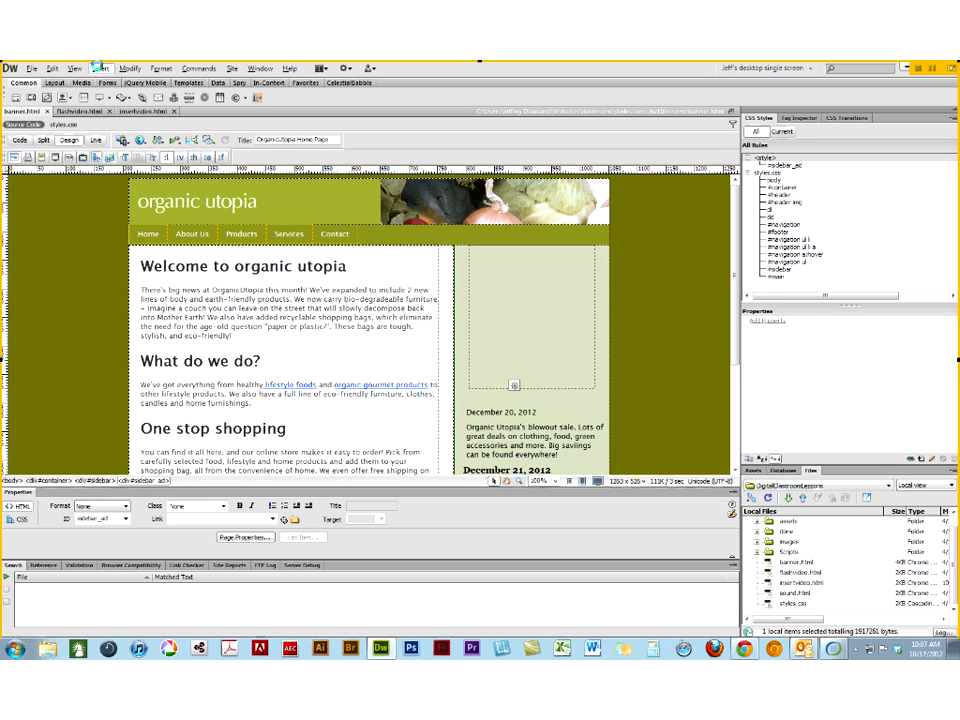
pyautogui.click(99, 69)
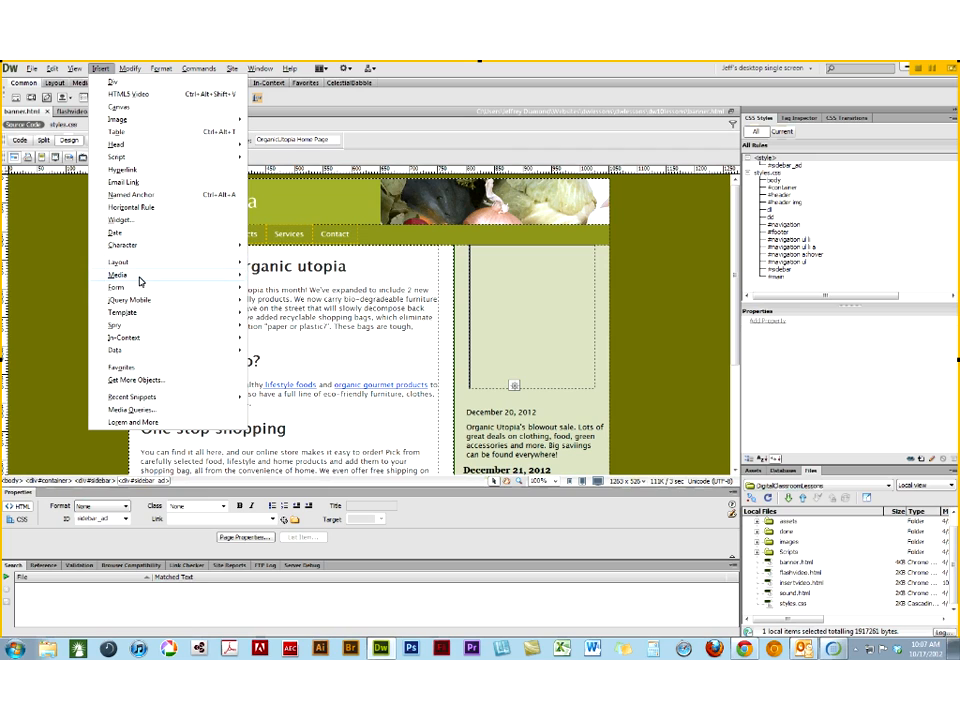
pyautogui.moveTo(140, 281)
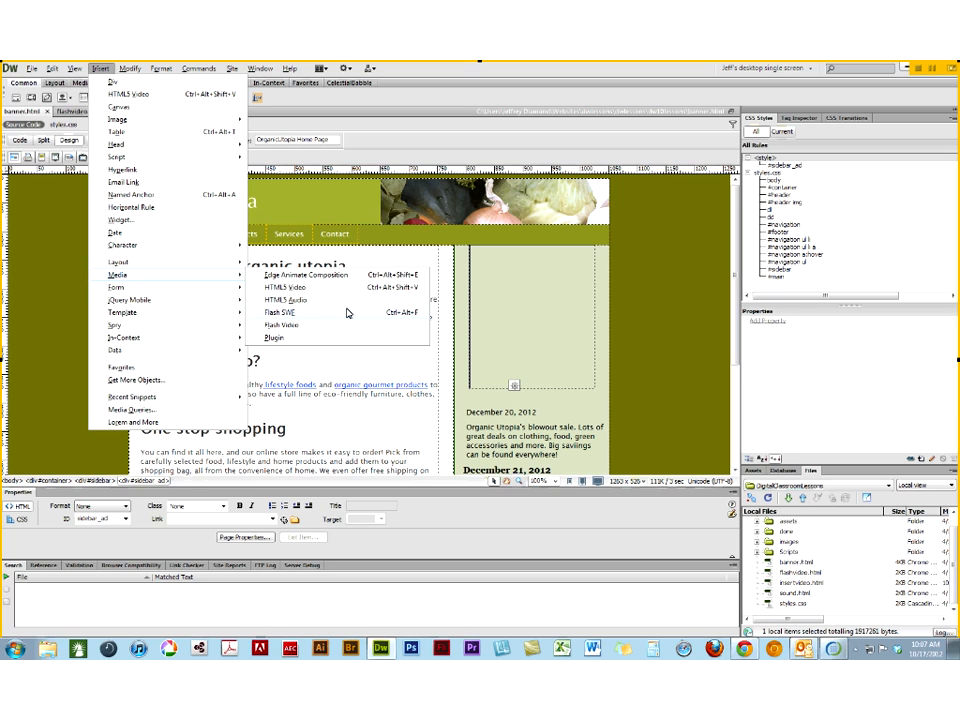
pyautogui.click(347, 313)
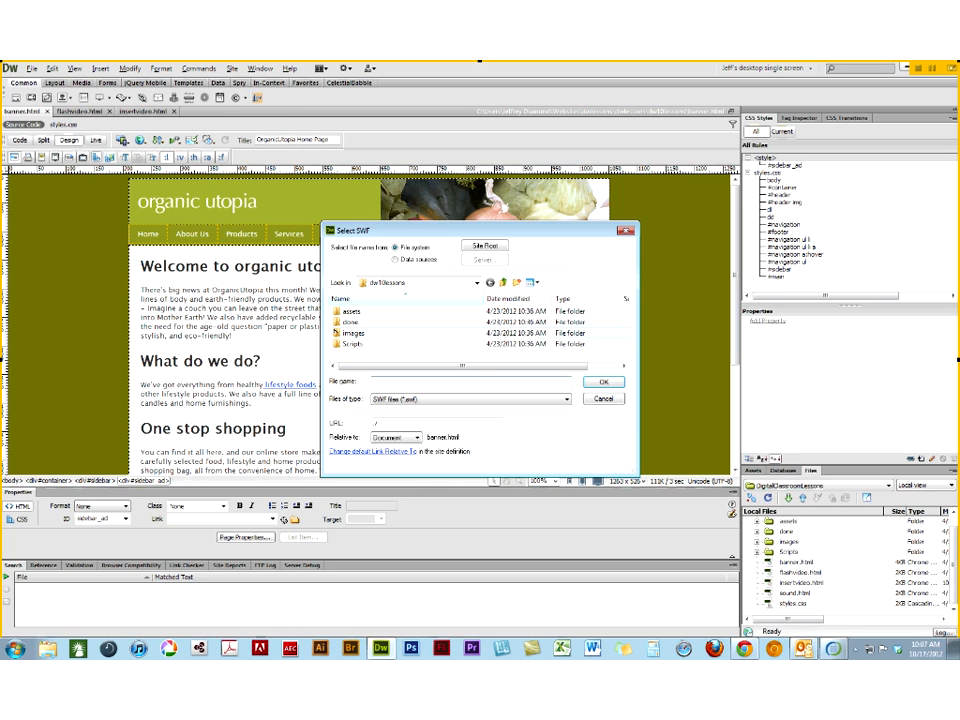
pyautogui.doubleClick(337, 312)
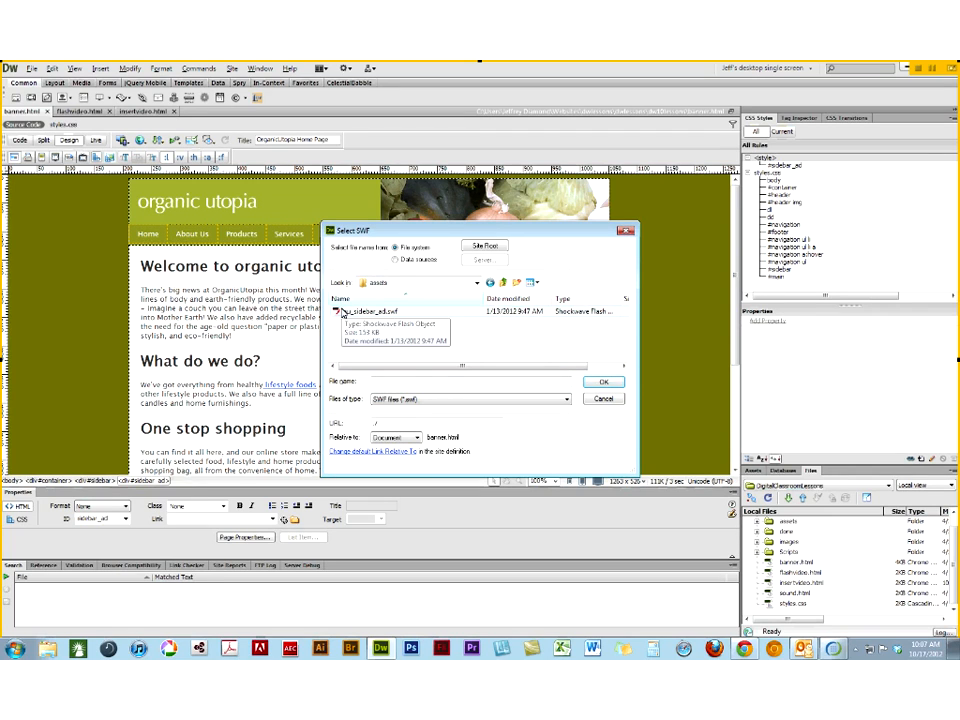
pyautogui.click(342, 313)
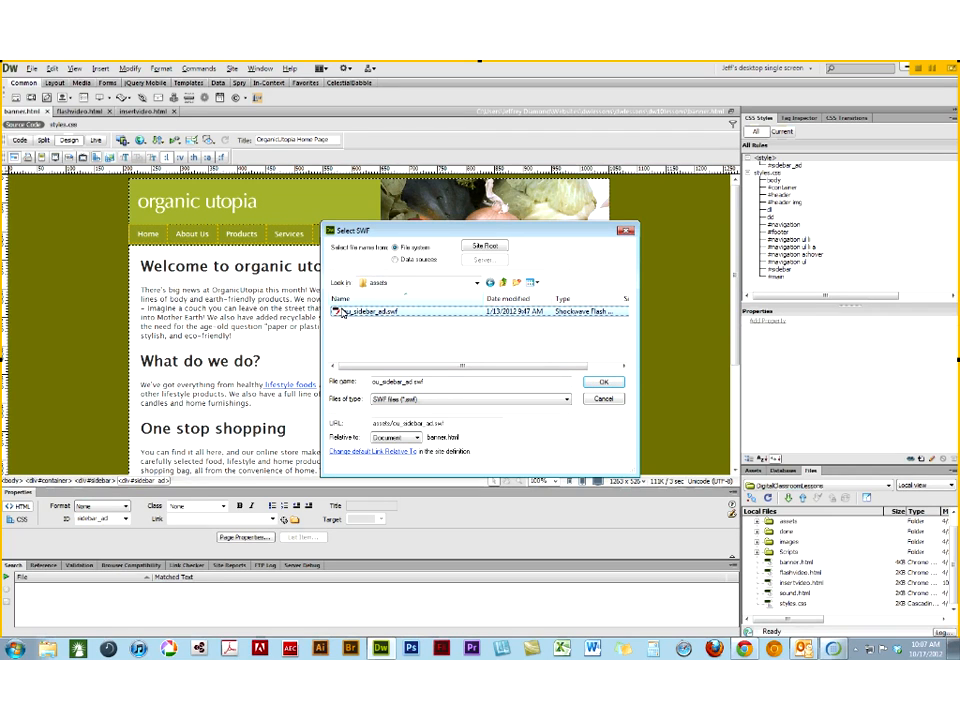
pyautogui.click(603, 400)
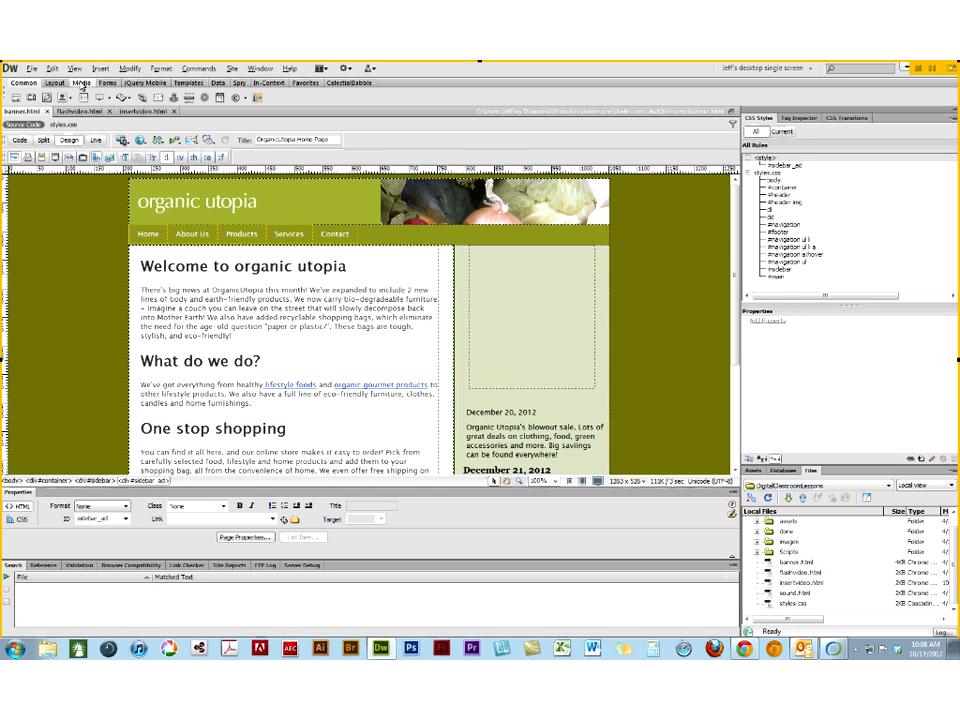
pyautogui.click(82, 84)
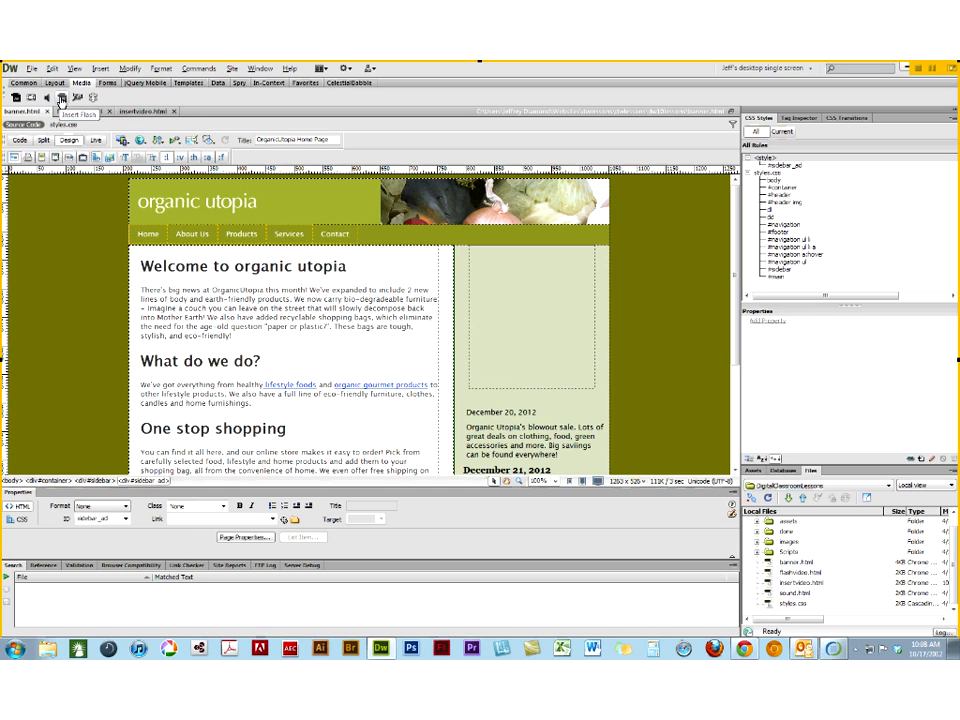
pyautogui.click(61, 98)
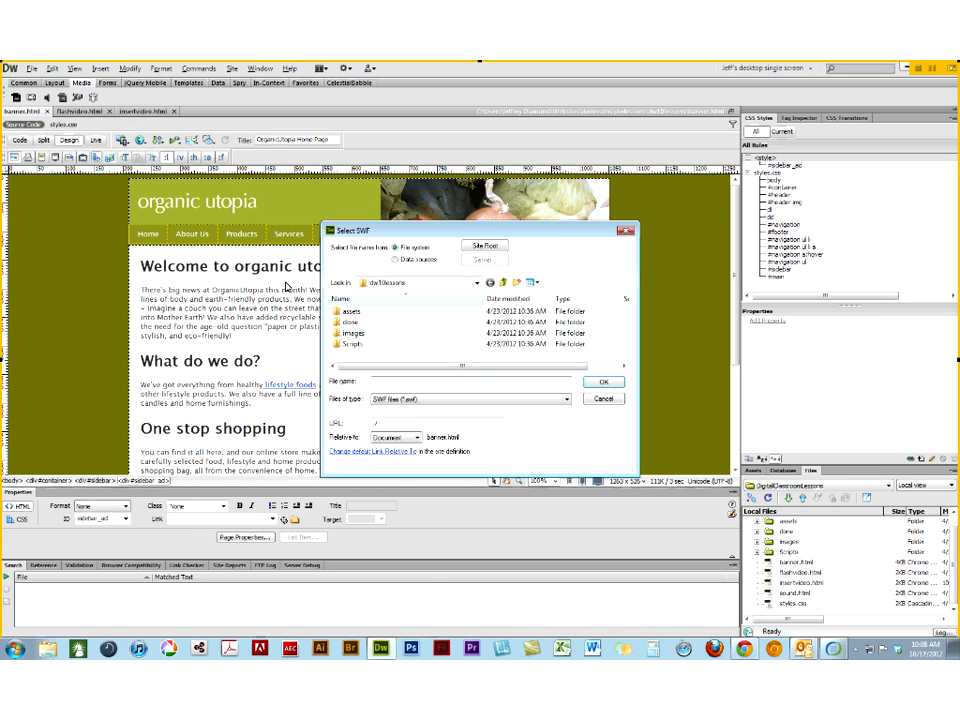
pyautogui.doubleClick(340, 313)
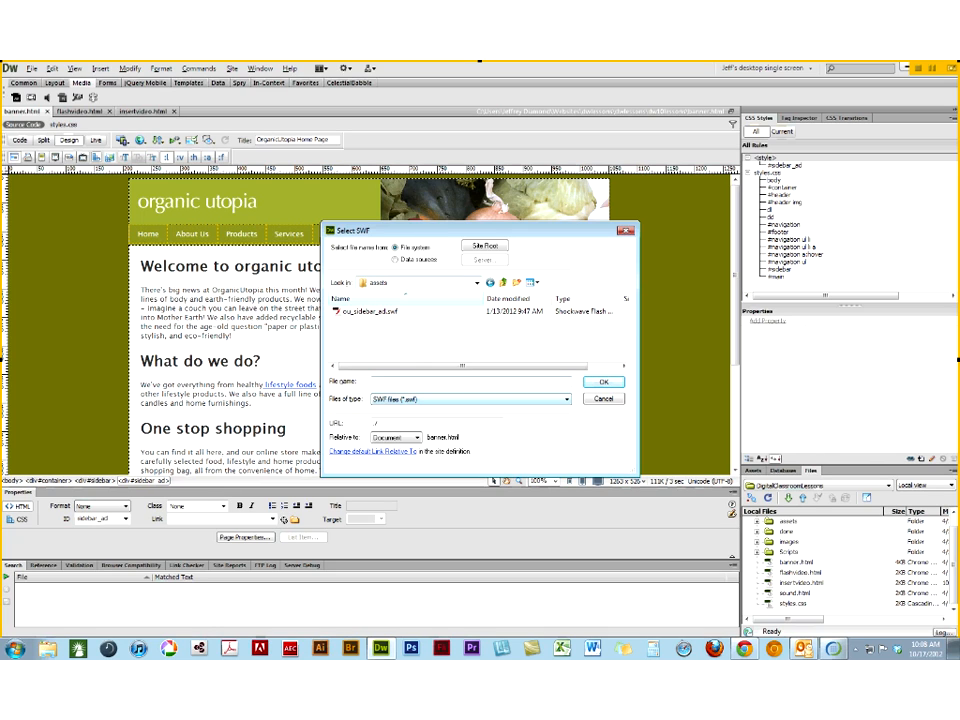
pyautogui.click(604, 400)
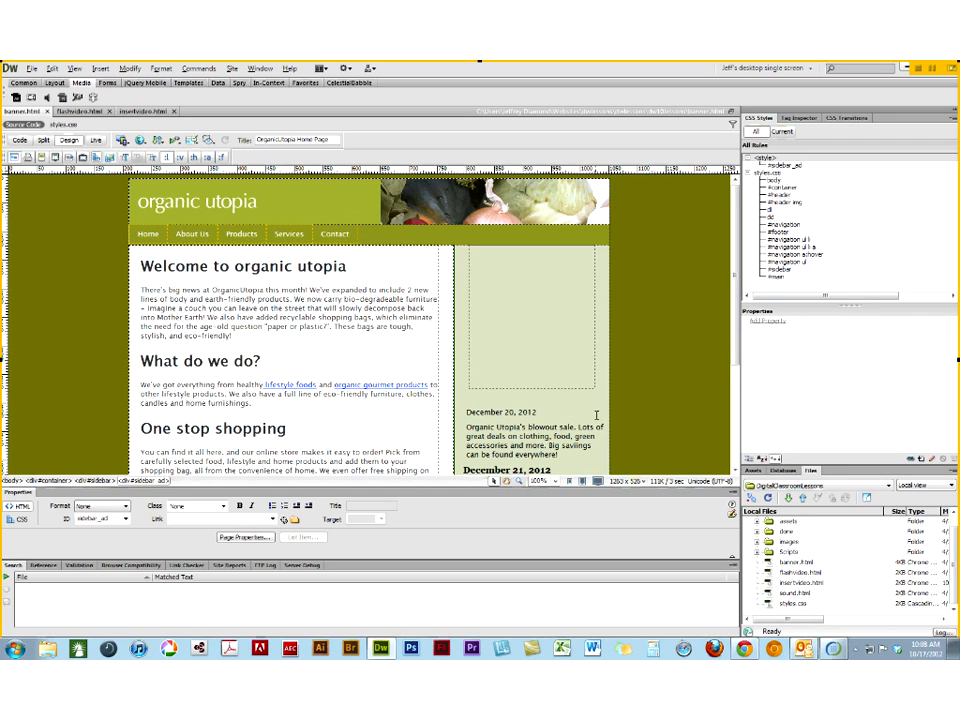
# - Show the site's assets and enlarge the Assets area so more of the file list is displayed
pyautogui.click(756, 472)
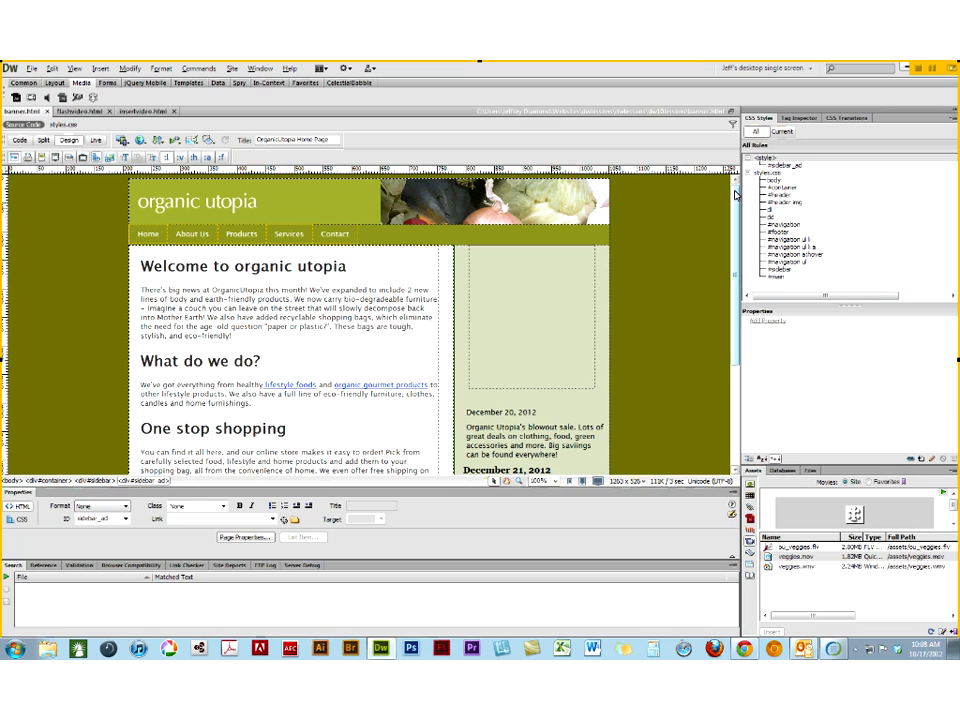
pyautogui.click(264, 69)
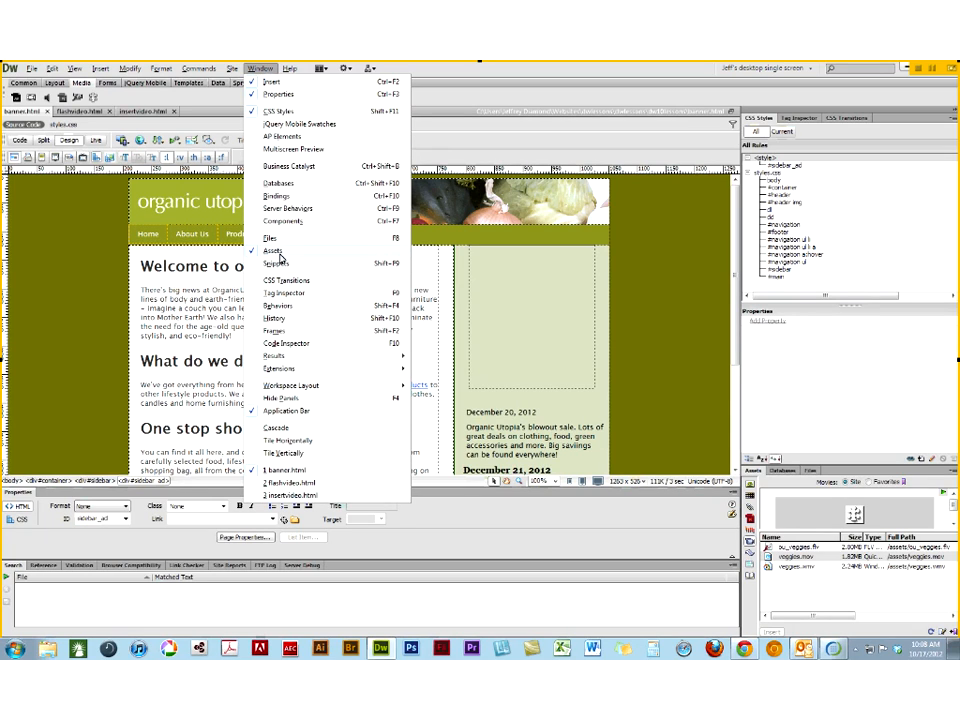
pyautogui.click(762, 476)
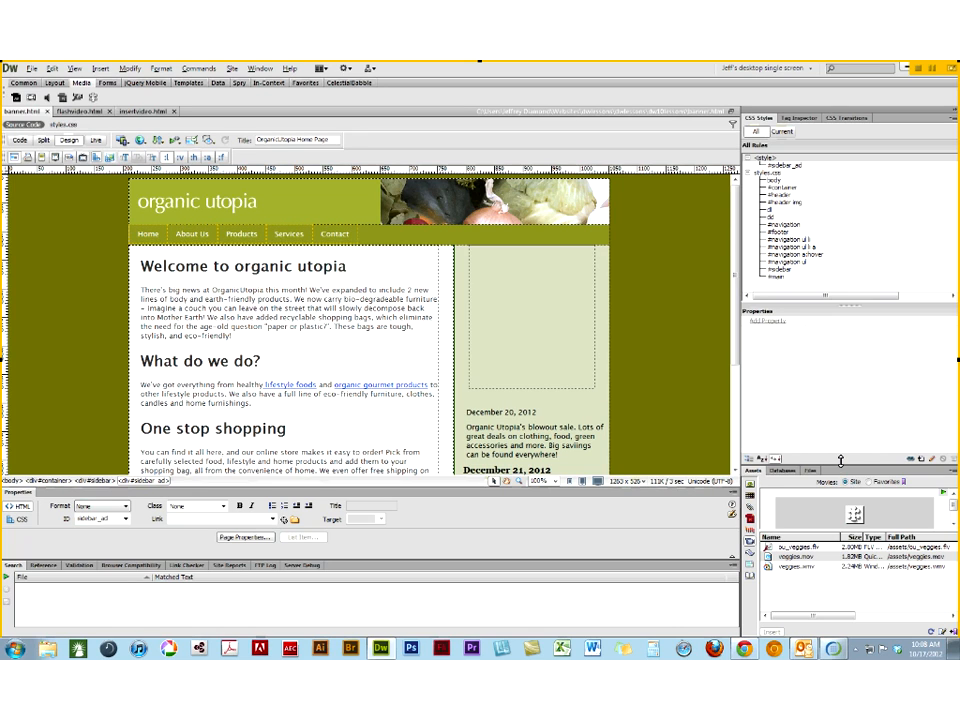
pyautogui.moveTo(840, 462); pyautogui.dragTo(840, 367)
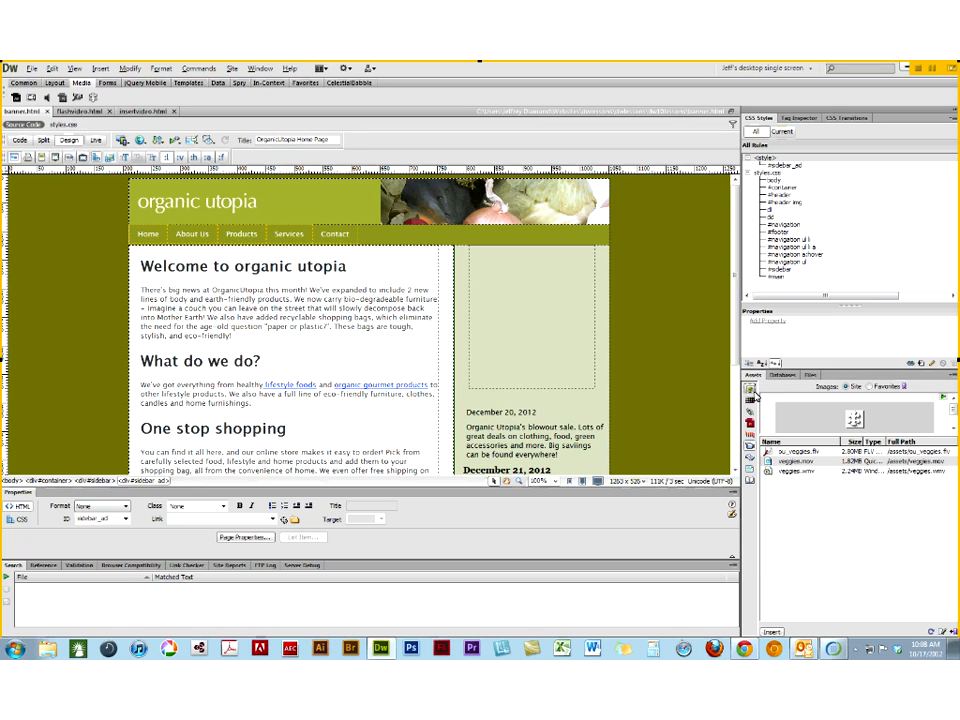
# - Browse the site's asset categories: images, colors, URLs, Shockwave, movies, scripts, templates and library items
pyautogui.click(752, 390)
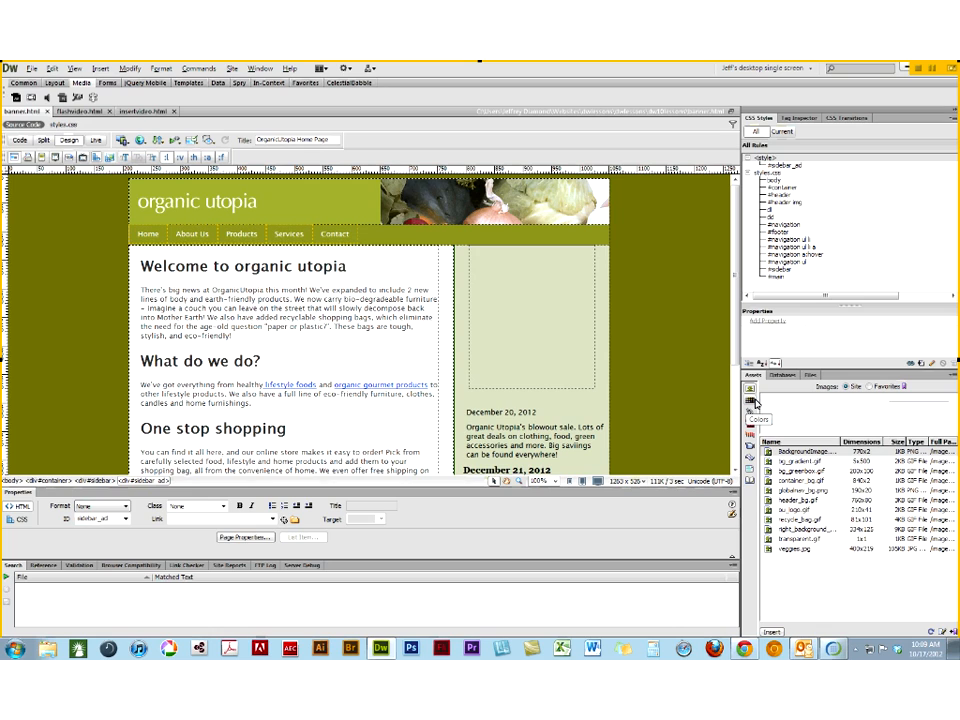
pyautogui.click(752, 400)
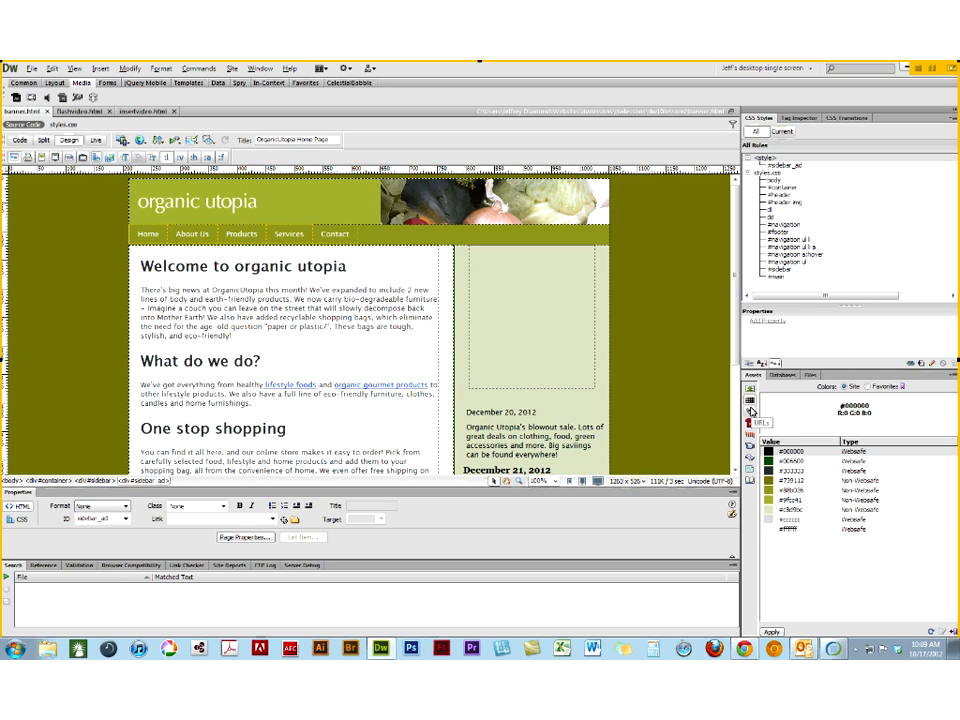
pyautogui.click(752, 411)
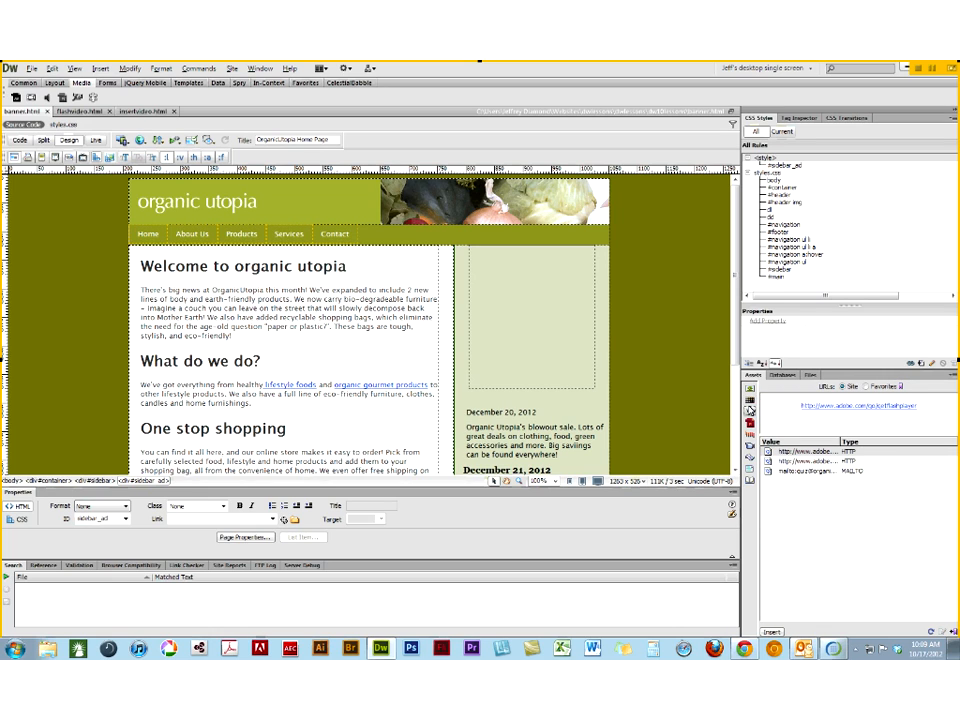
pyautogui.click(752, 400)
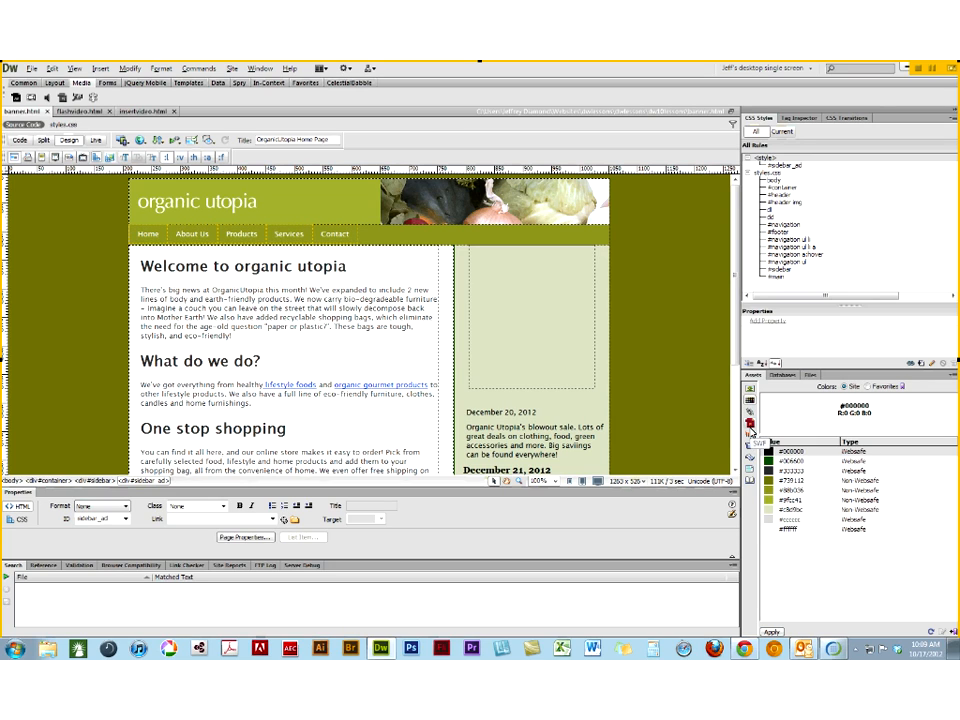
pyautogui.click(750, 437)
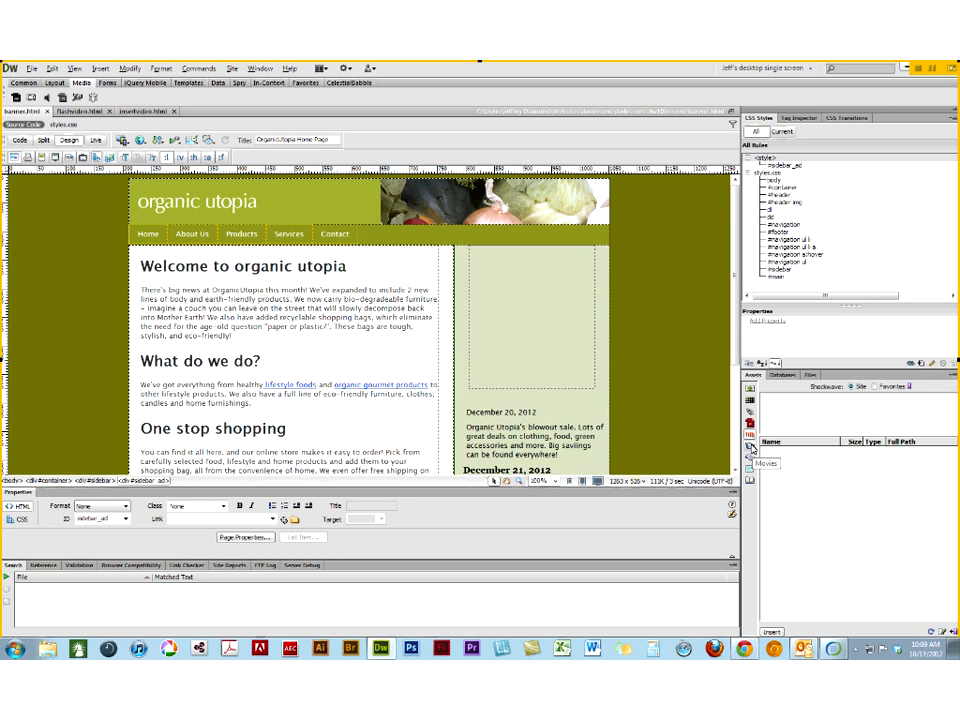
pyautogui.click(750, 450)
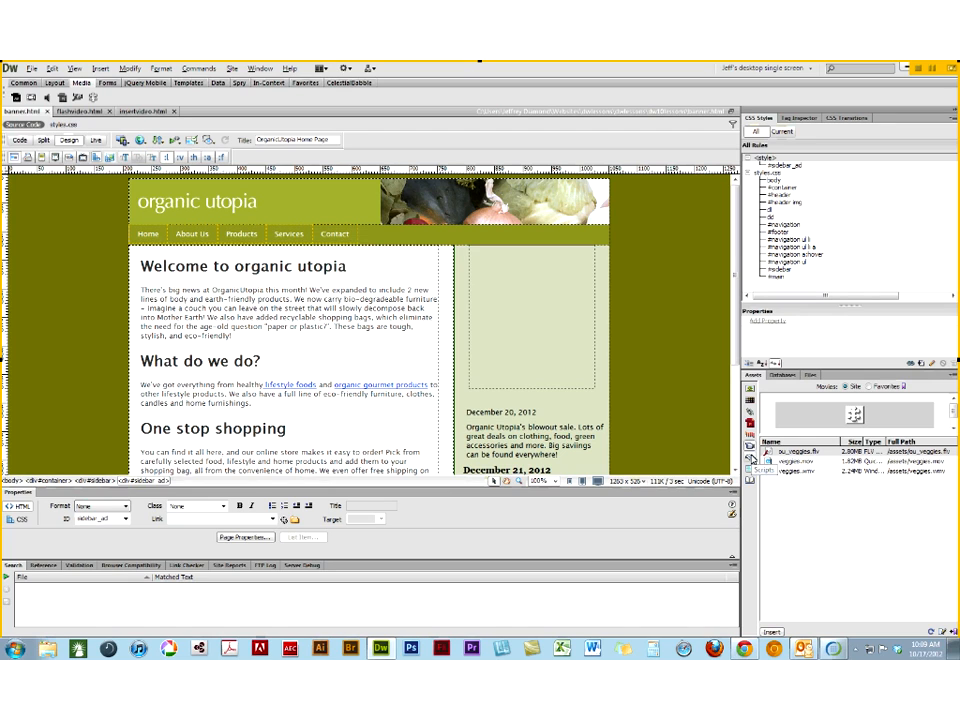
pyautogui.click(750, 459)
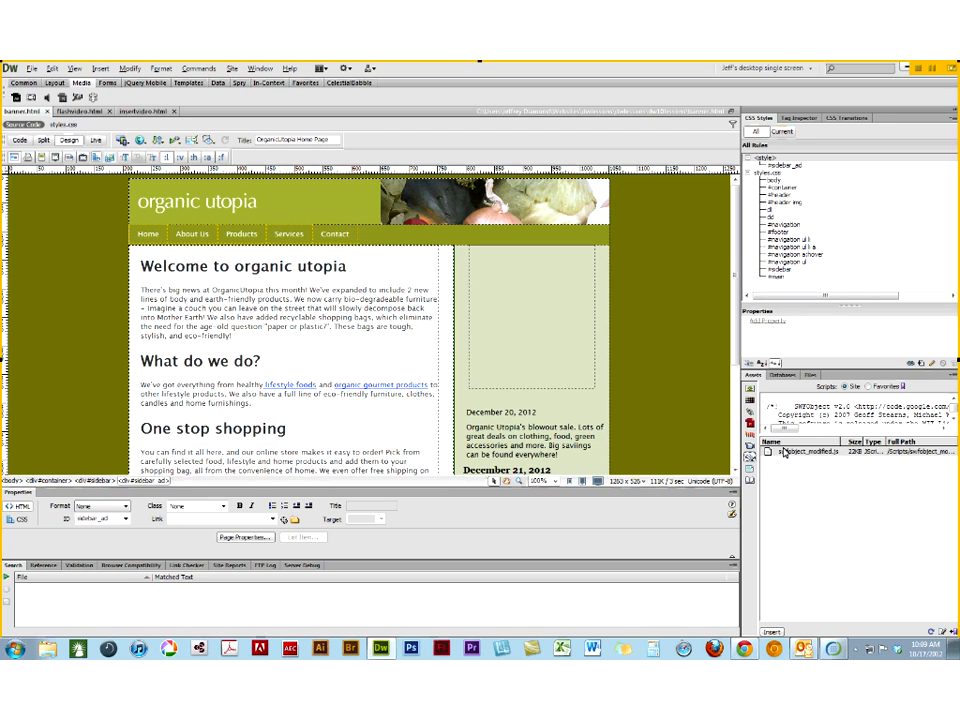
pyautogui.click(751, 470)
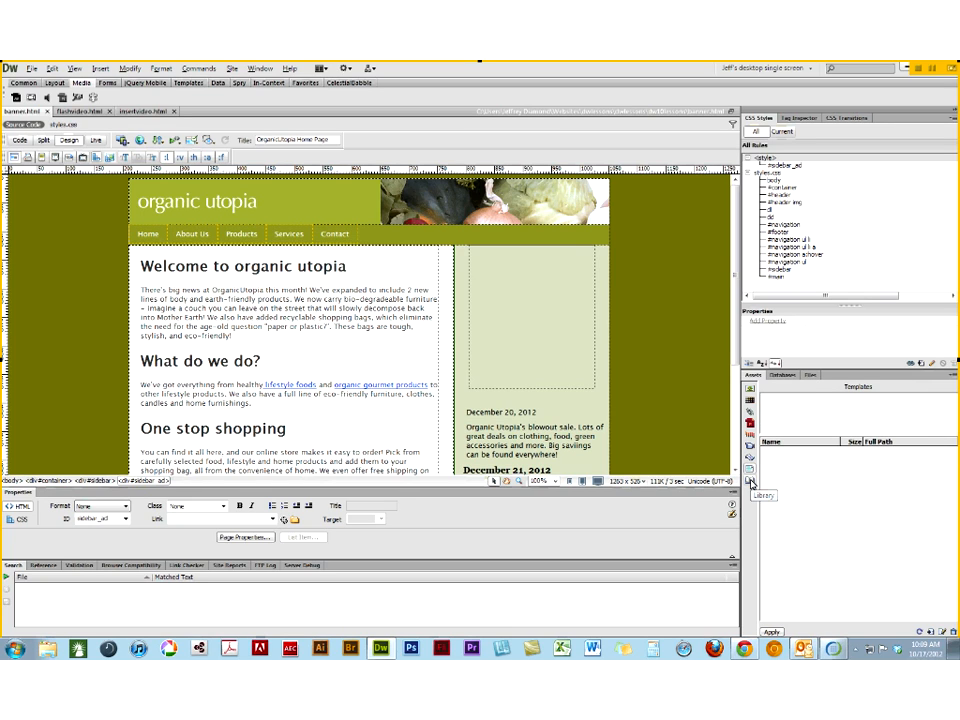
pyautogui.click(750, 482)
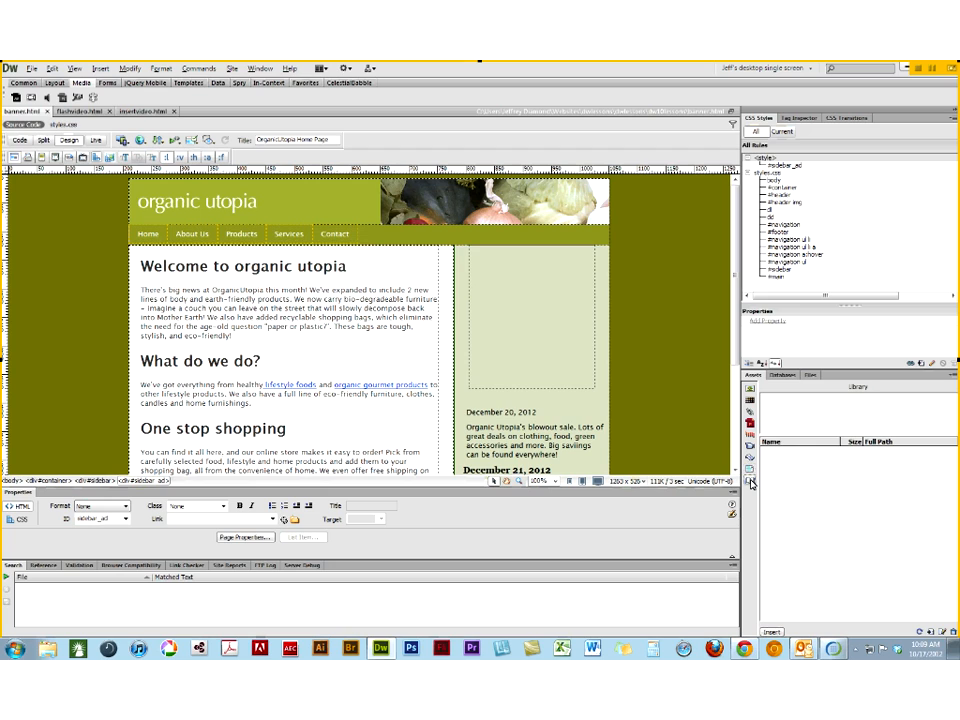
# - Insert the SWF asset ou_sidebar_ad.swf into the sidebar_ad div with the accessibility title "Flash Ad"
pyautogui.click(752, 430)
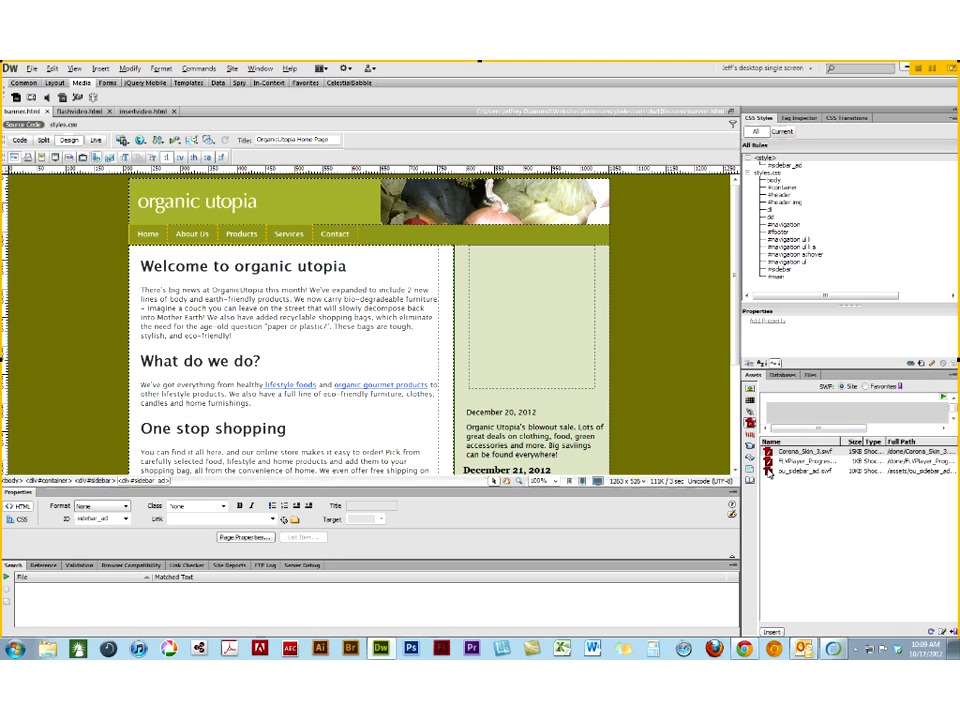
pyautogui.moveTo(768, 474); pyautogui.dragTo(531, 318)
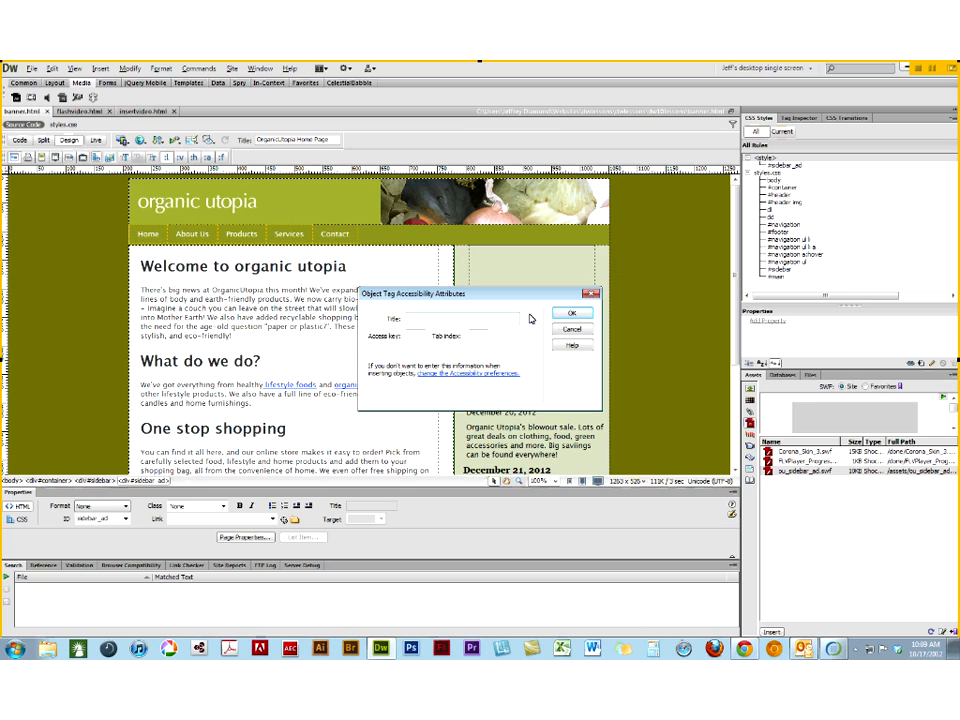
pyautogui.write('Flash Ad')
pyautogui.click(570, 314)
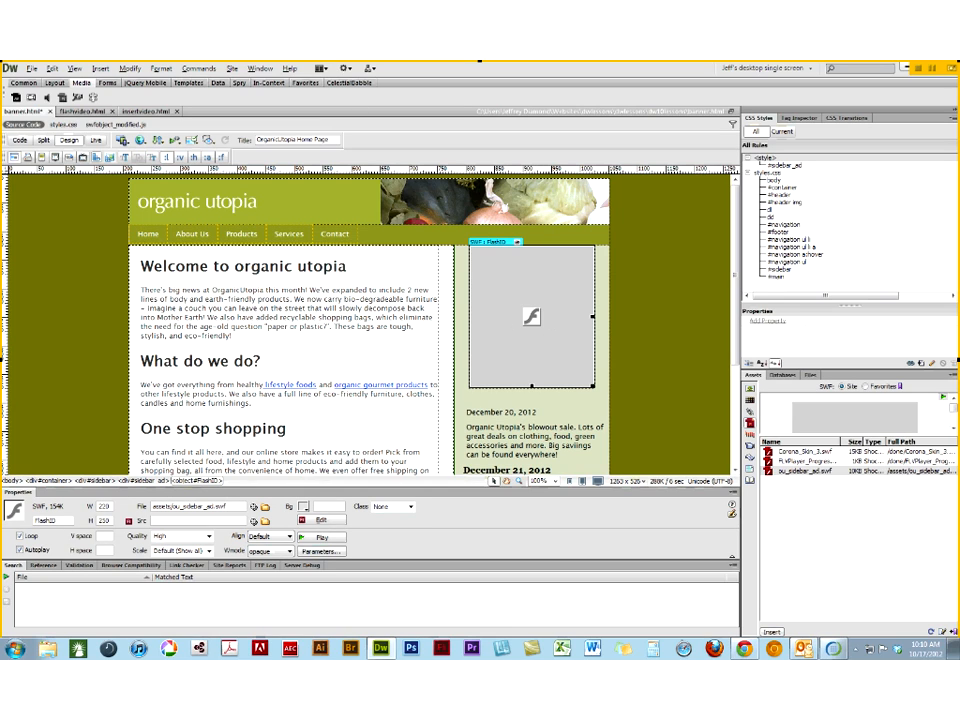
# - Preview the Flash ad in Live view, return to Design view and toggle the SWF's Loop option off and back on
pyautogui.click(92, 141)
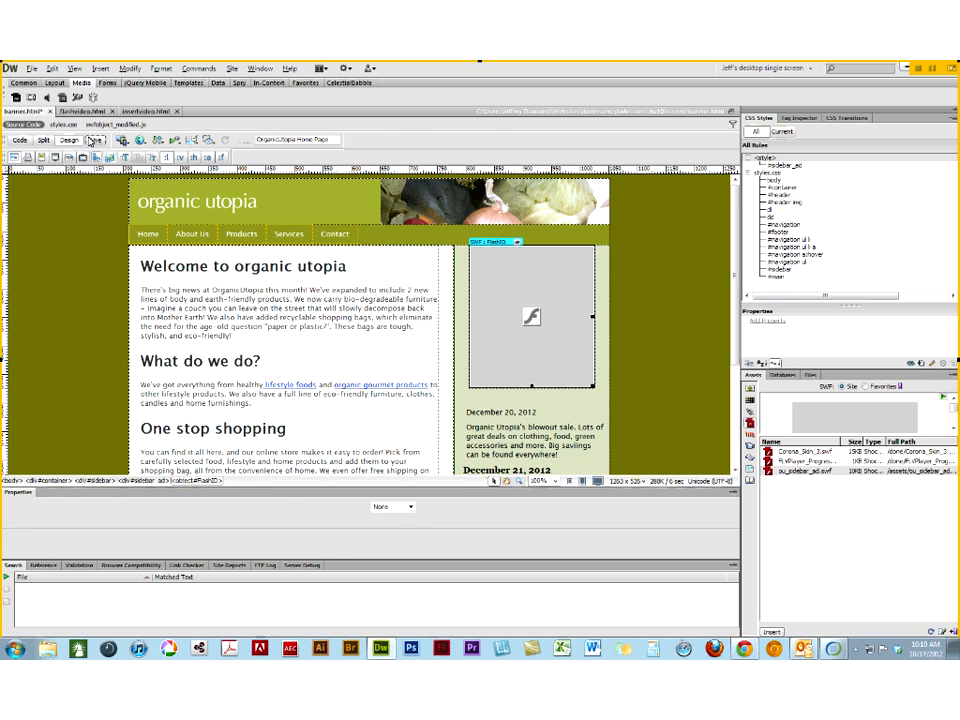
pyautogui.click(92, 141)
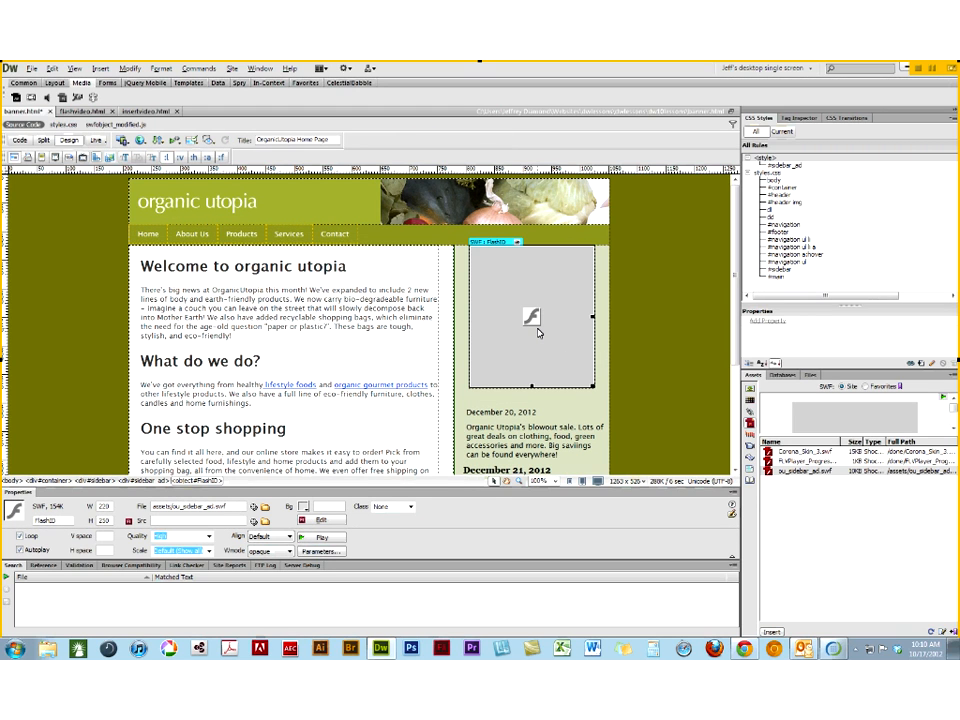
pyautogui.click(21, 537)
pyautogui.click(21, 537)
pyautogui.click(20, 536)
# - Preview banner.html with the sidebar Flash ad playing in Live view, and return to Design view
pyautogui.click(96, 141)
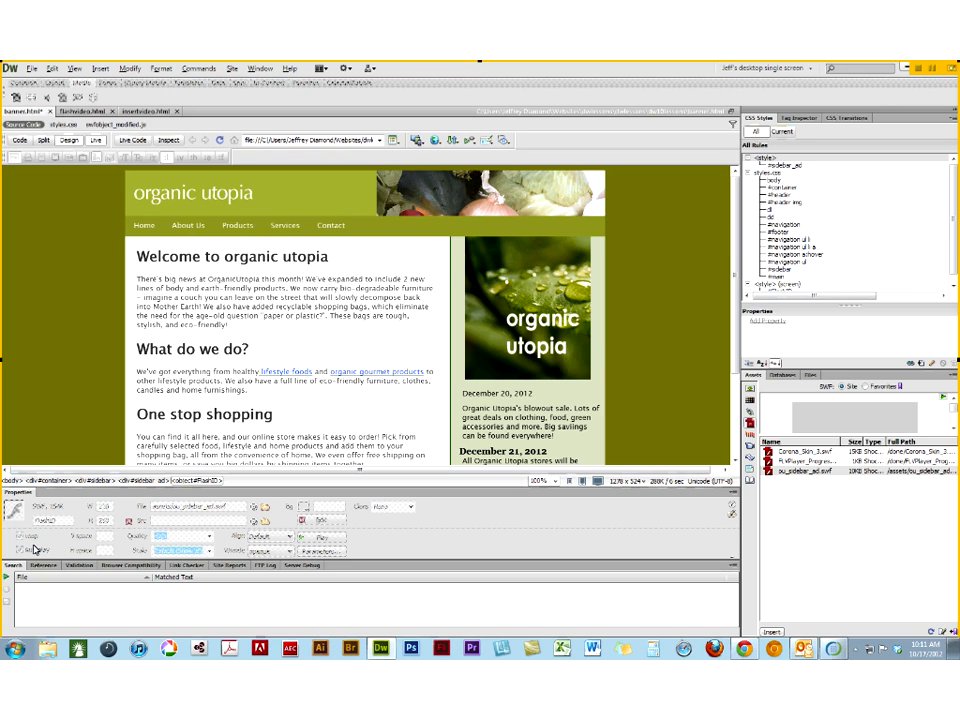
pyautogui.click(95, 141)
pyautogui.click(64, 141)
pyautogui.click(94, 141)
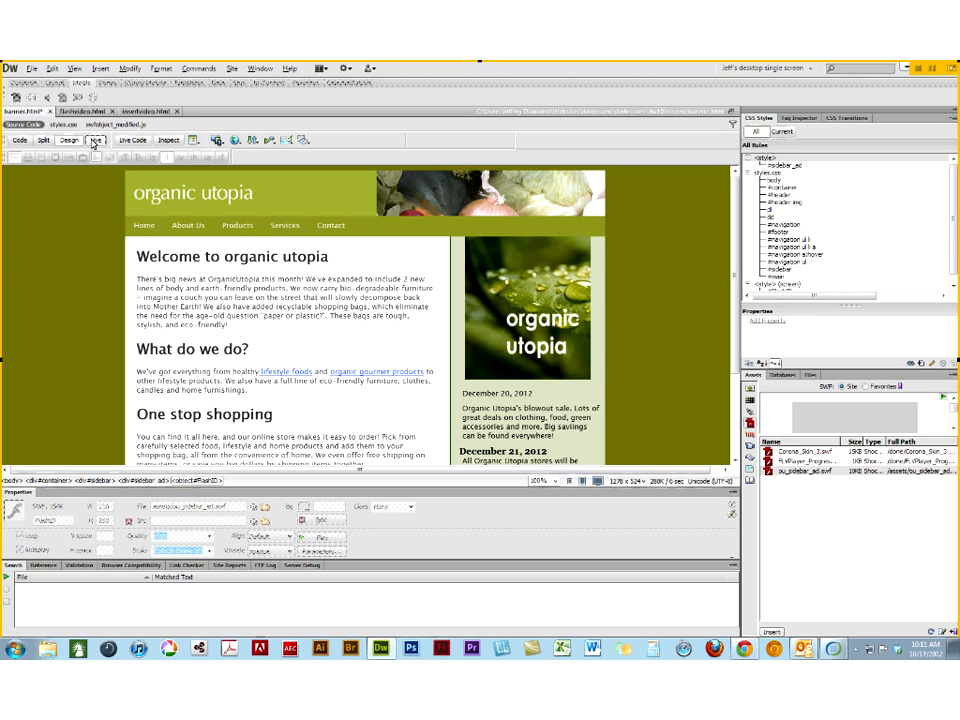
pyautogui.click(94, 141)
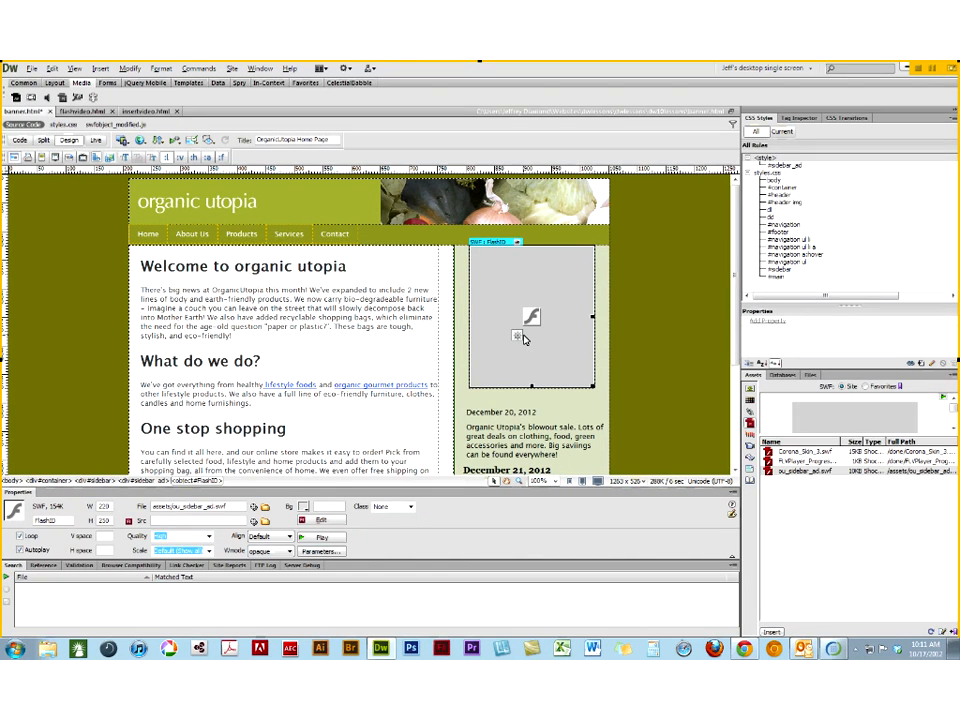
# - Launch Adobe Flash Professional CS6, maximize its window and create a new ActionScript 3.0 document
pyautogui.click(437, 649)
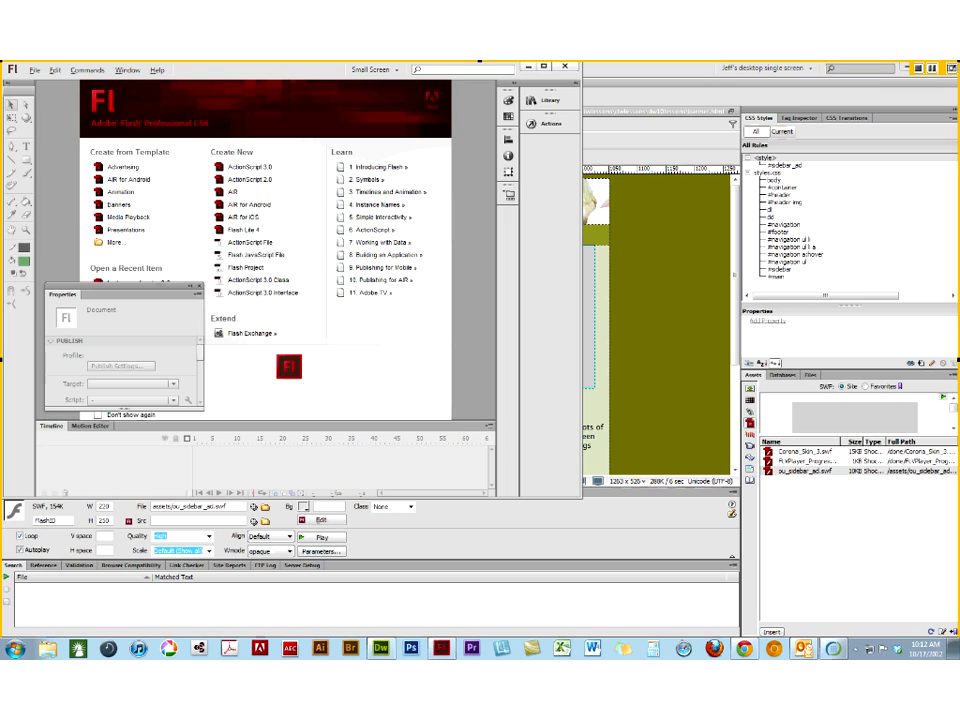
pyautogui.click(544, 67)
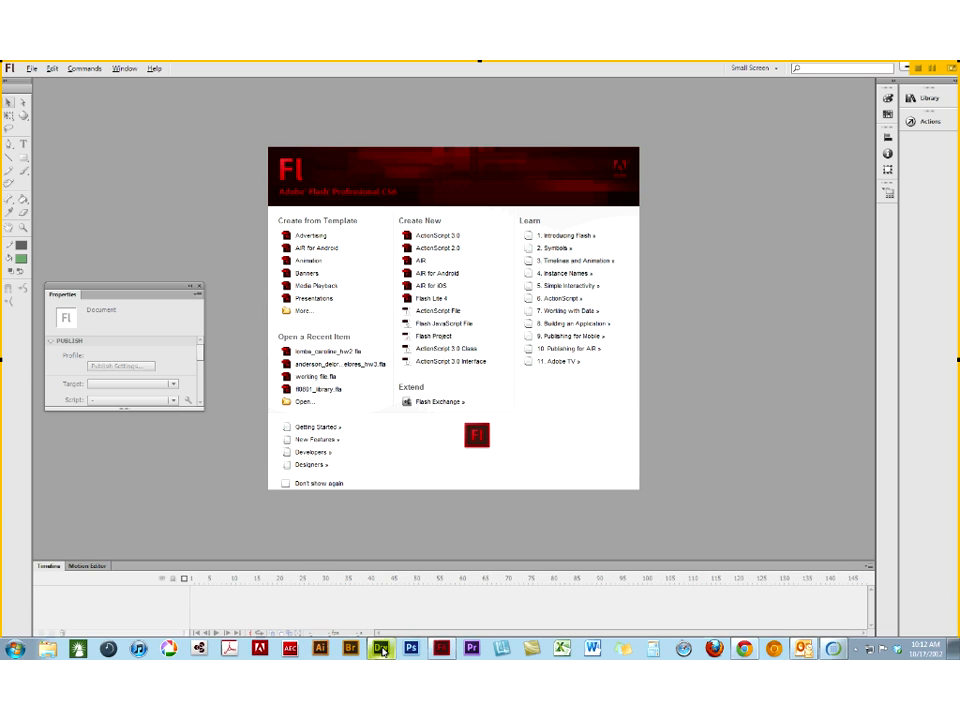
pyautogui.click(381, 649)
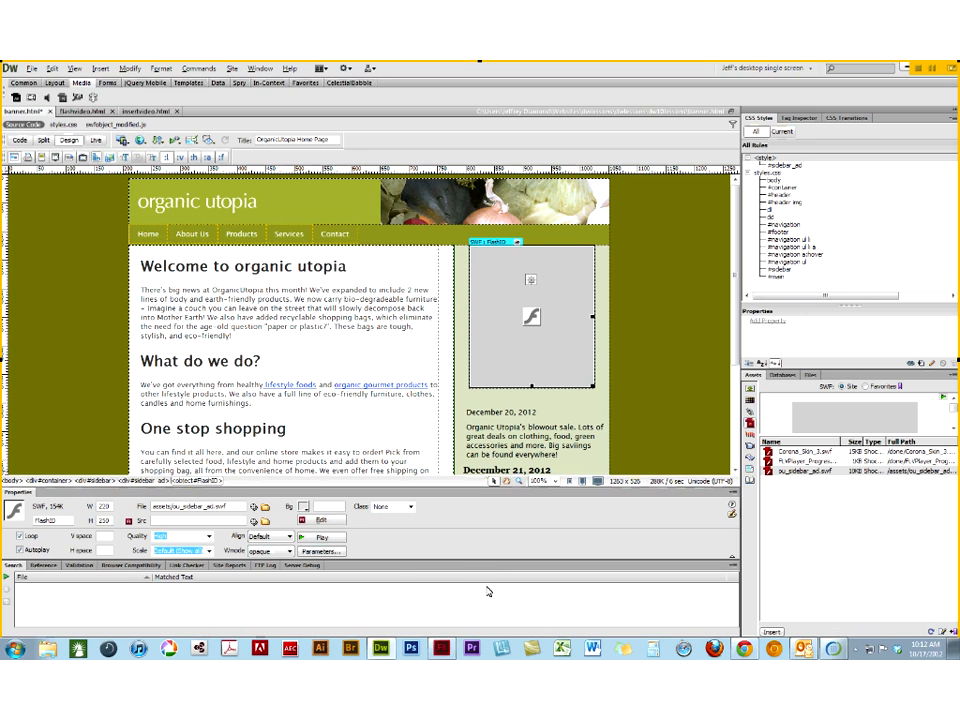
pyautogui.click(443, 650)
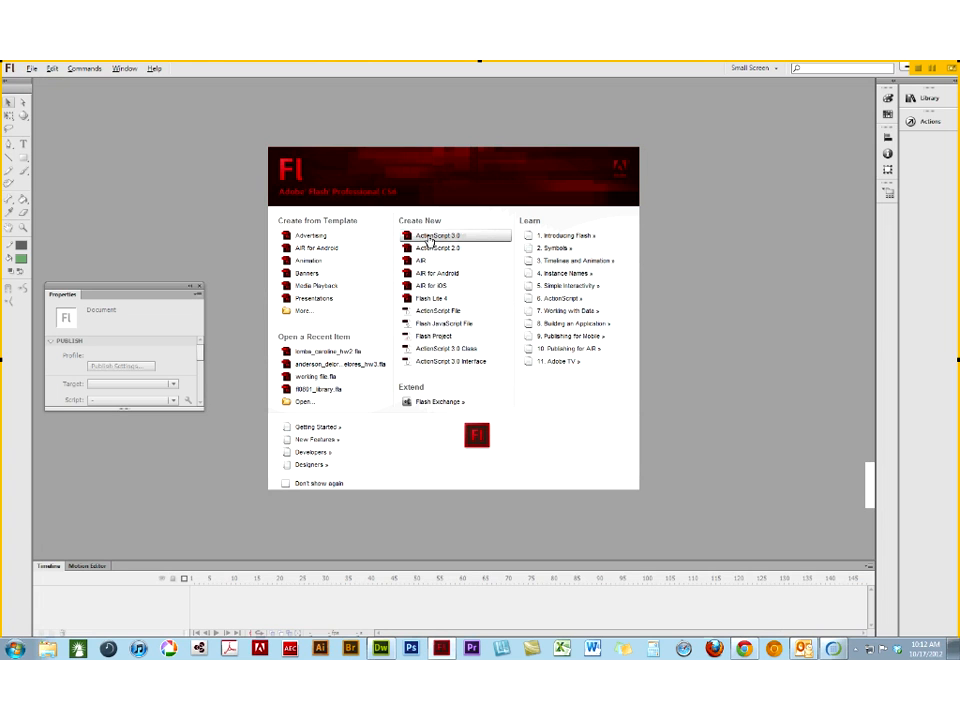
pyautogui.click(430, 237)
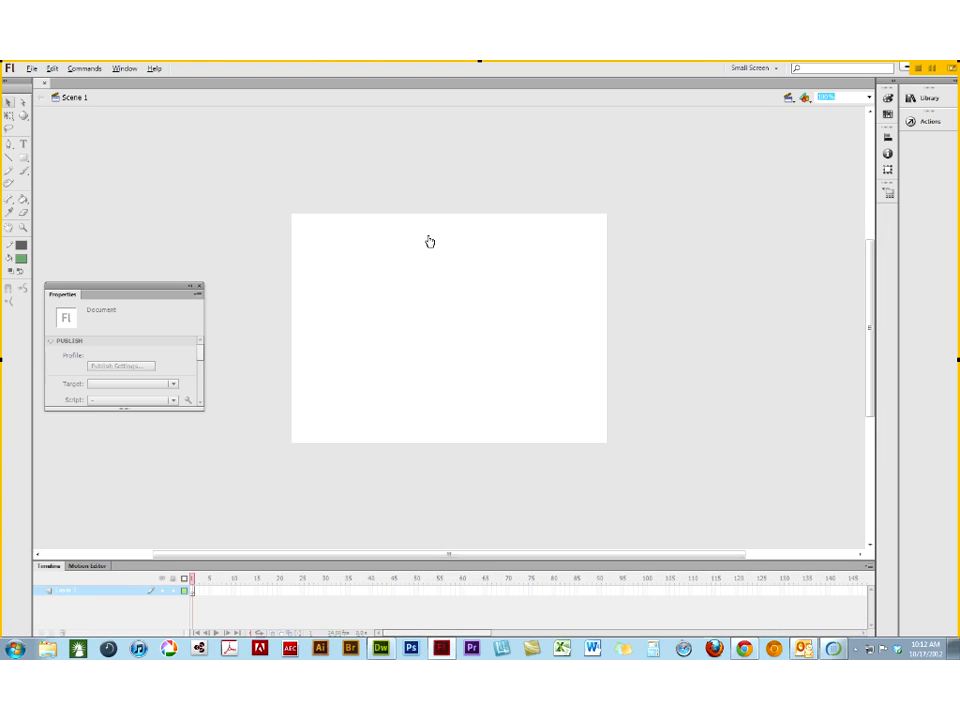
# - Set the Flash document's dimensions to 220 px wide by 250 px high, checking the sidebar SWF's size in Dreamweaver
pyautogui.click(130, 68)
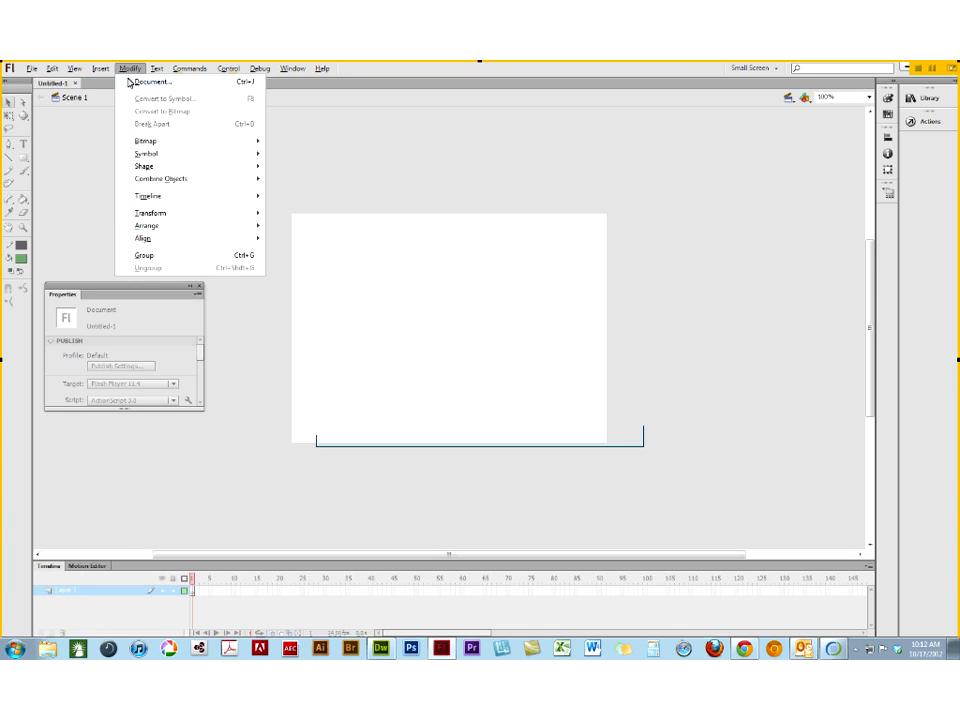
pyautogui.click(130, 82)
pyautogui.write('7')
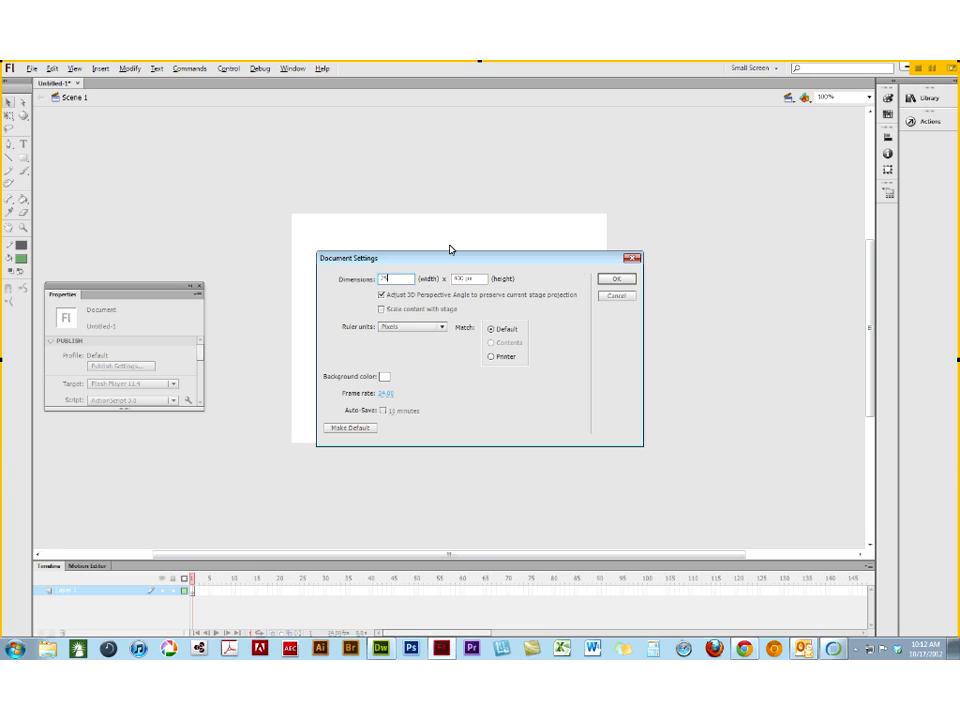
pyautogui.write('50')
pyautogui.click(381, 649)
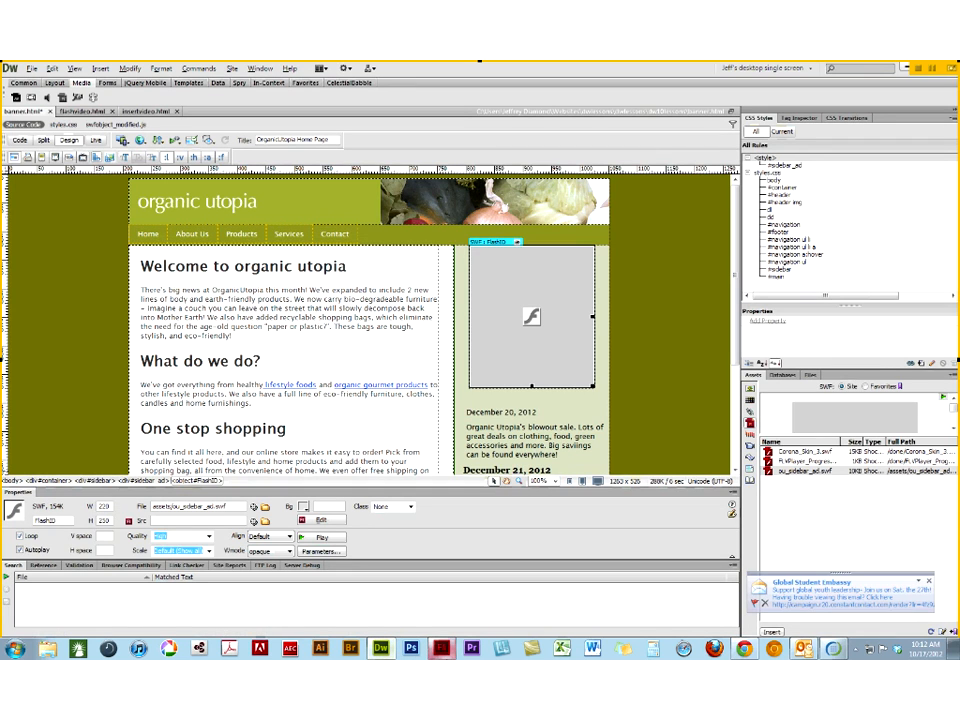
pyautogui.click(441, 649)
pyautogui.write('720')
pyautogui.moveTo(463, 278); pyautogui.dragTo(416, 275)
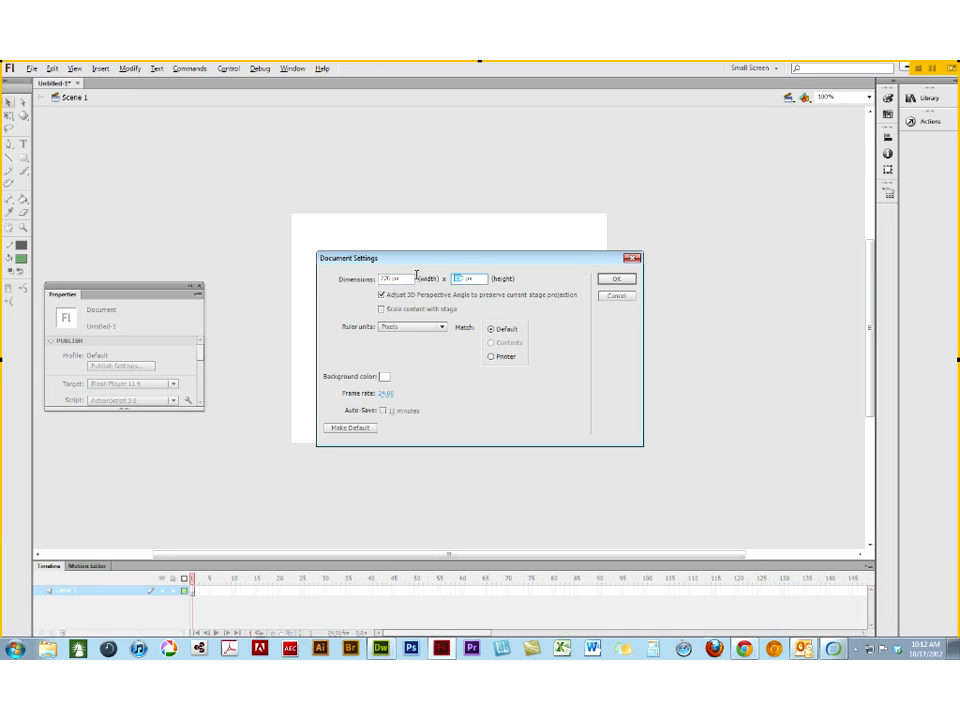
pyautogui.write('250')
pyautogui.click(618, 280)
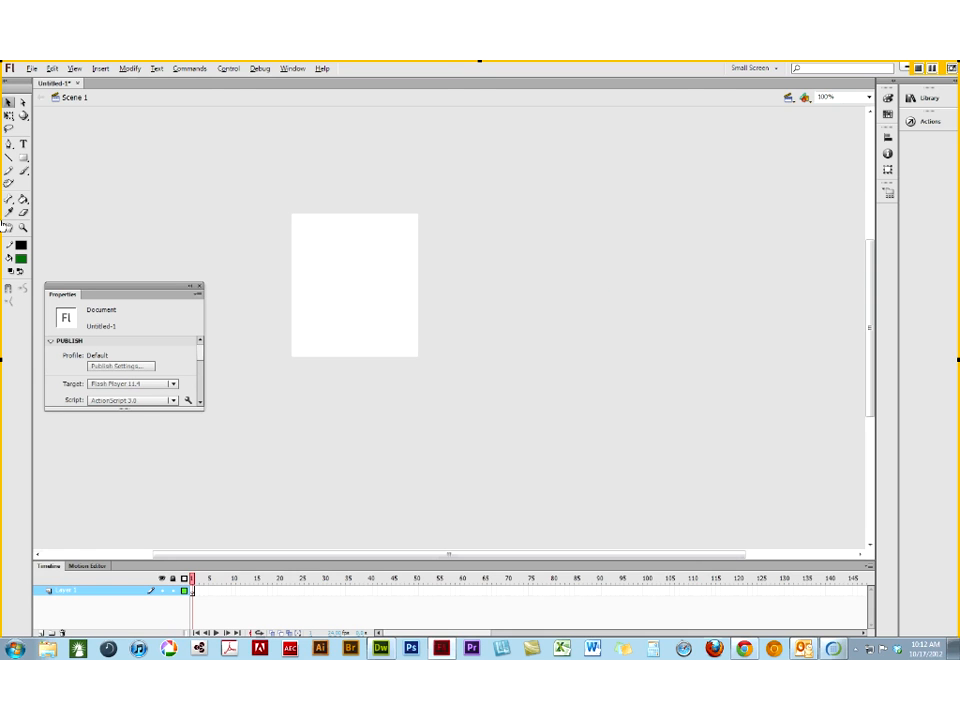
# - Choose the PolyStar tool and load the saved custom Default workspace
pyautogui.click(23, 158)
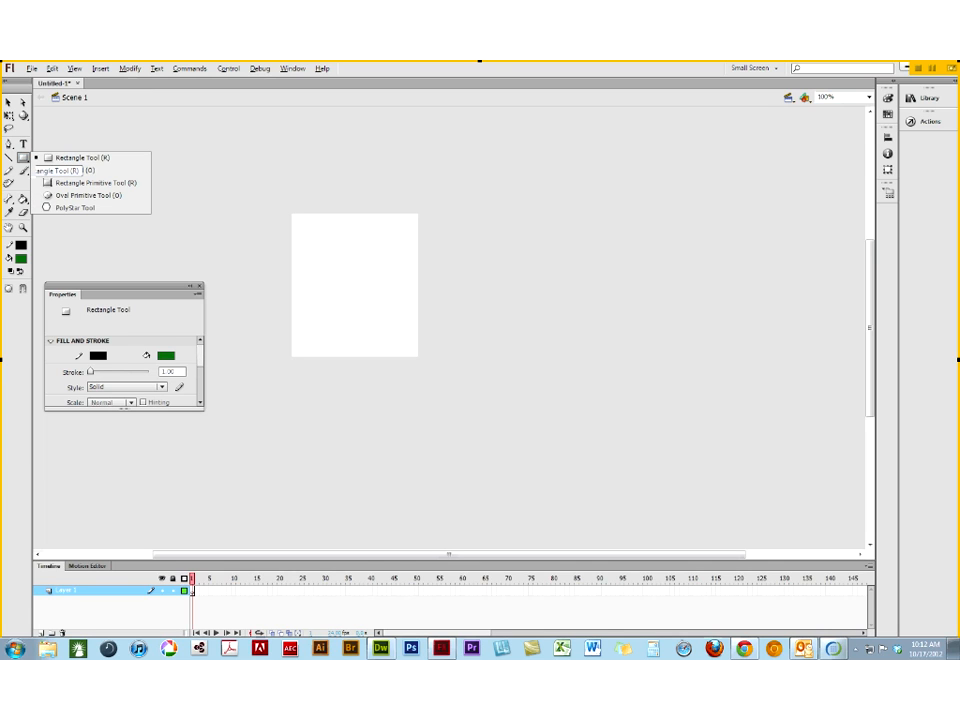
pyautogui.click(48, 207)
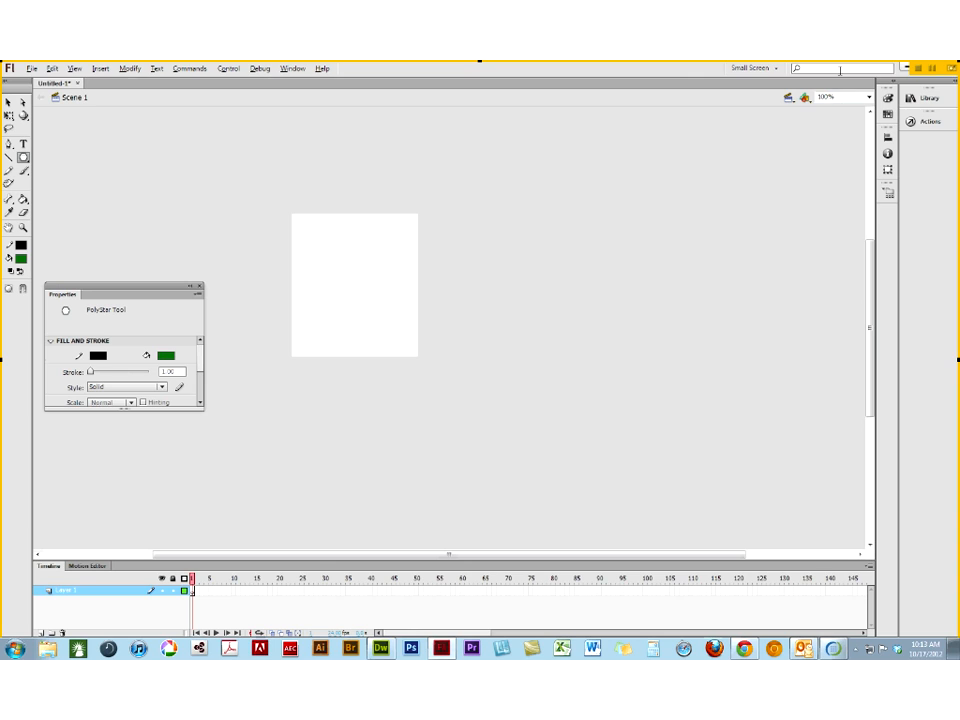
pyautogui.click(753, 68)
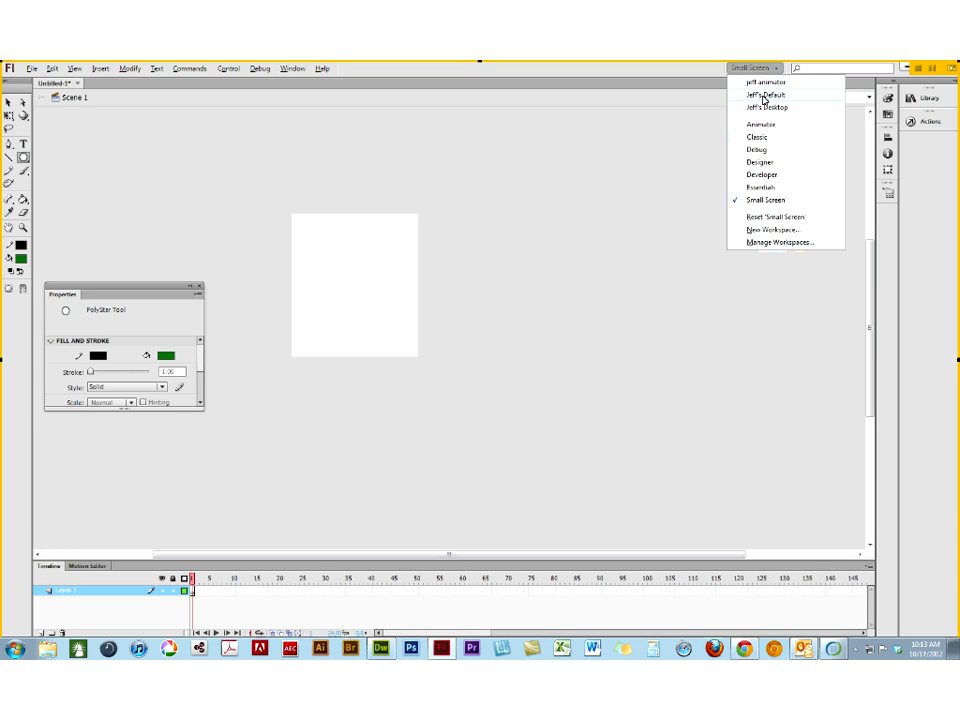
pyautogui.click(764, 97)
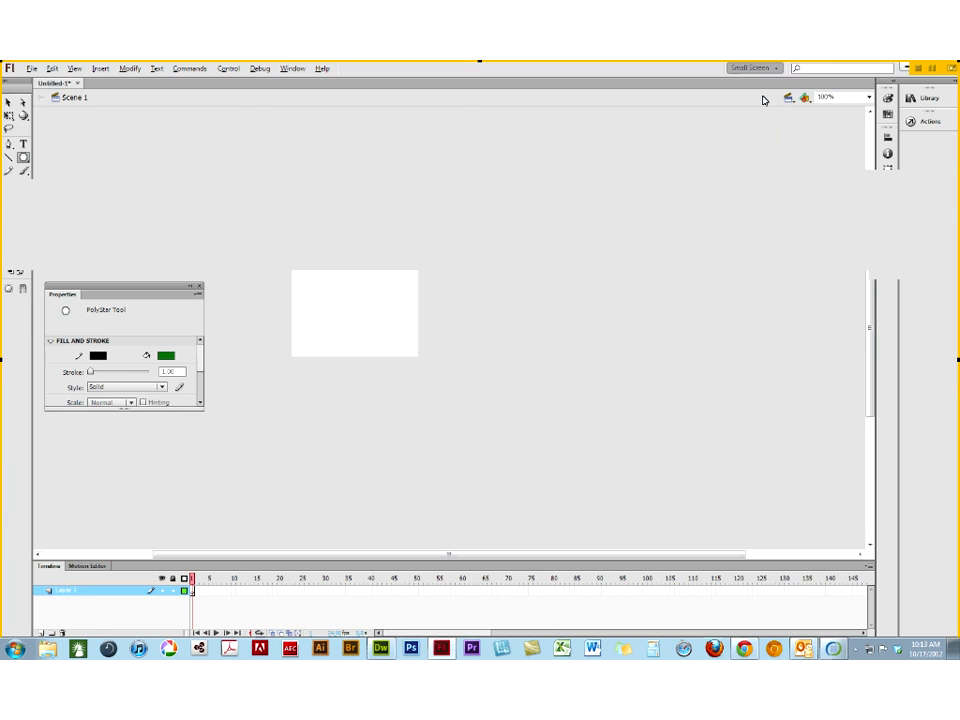
# - Set the PolyStar tool's style to star and draw a green star about 128 by 124 px on the stage
pyautogui.click(850, 258)
pyautogui.click(505, 328)
pyautogui.click(489, 347)
pyautogui.click(474, 381)
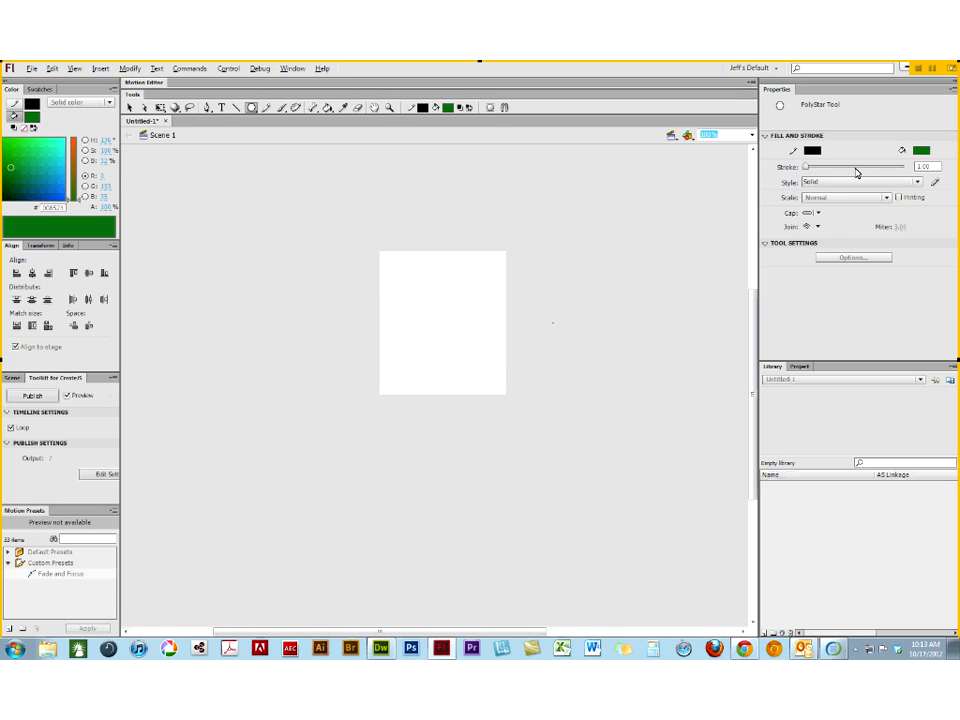
pyautogui.moveTo(416, 289); pyautogui.dragTo(434, 321)
# - Select the whole star and nudge it right and down to the stage's middle, at about X 46.4 and Y 46.75
pyautogui.click(129, 107)
pyautogui.moveTo(343, 219); pyautogui.dragTo(501, 395)
pyautogui.press('Right')
pyautogui.press('Right')
pyautogui.press('Right')
pyautogui.press('Right')
pyautogui.press('Right')
pyautogui.press('Right')
pyautogui.press('Right')
pyautogui.press('Right')
pyautogui.press('Right')
pyautogui.press('Right')
pyautogui.press('Right')
pyautogui.press('Right')
pyautogui.press('Right')
pyautogui.press('Right')
pyautogui.press('Right')
pyautogui.press('Right')
pyautogui.press('Right')
pyautogui.press('Right')
pyautogui.press('Right')
pyautogui.press('Right')
pyautogui.press('Right')
pyautogui.press('Right')
pyautogui.press('Right')
pyautogui.press('Right')
pyautogui.press('Right')
pyautogui.press('Right')
pyautogui.press('Right')
pyautogui.press('Right')
pyautogui.press('Right')
pyautogui.press('Right')
pyautogui.press('Right')
pyautogui.press('Right')
pyautogui.press('Right')
pyautogui.press('Right')
pyautogui.press('Right')
pyautogui.press('Right')
pyautogui.press('Right')
pyautogui.press('Down')
pyautogui.press('Down')
pyautogui.press('Down')
pyautogui.press('Down')
pyautogui.press('Down')
pyautogui.press('Down')
pyautogui.press('Down')
pyautogui.press('Down')
pyautogui.press('Down')
pyautogui.press('Down')
pyautogui.press('Down')
pyautogui.press('Down')
pyautogui.press('Down')
pyautogui.press('Down')
pyautogui.press('Down')
pyautogui.press('Down')
pyautogui.press('Down')
pyautogui.press('Down')
pyautogui.press('Down')
pyautogui.press('Down')
pyautogui.press('Down')
pyautogui.press('Down')
pyautogui.press('Down')
pyautogui.press('Down')
pyautogui.press('Down')
pyautogui.press('Down')
pyautogui.press('Down')
pyautogui.press('Down')
pyautogui.press('Down')
pyautogui.press('Down')
pyautogui.press('Down')
pyautogui.press('Down')
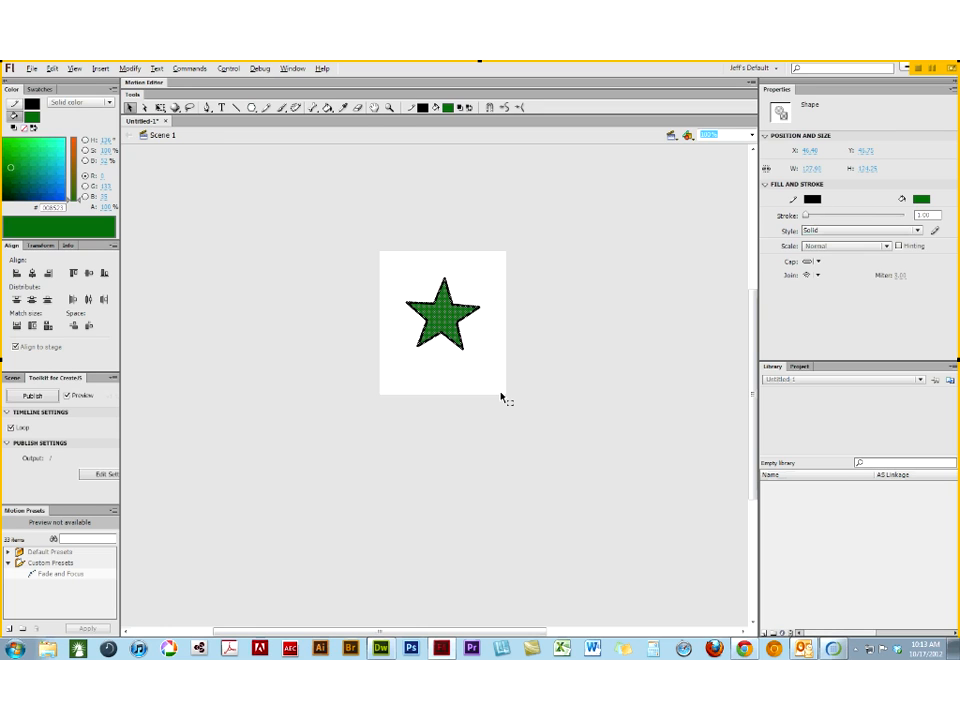
pyautogui.click(435, 180)
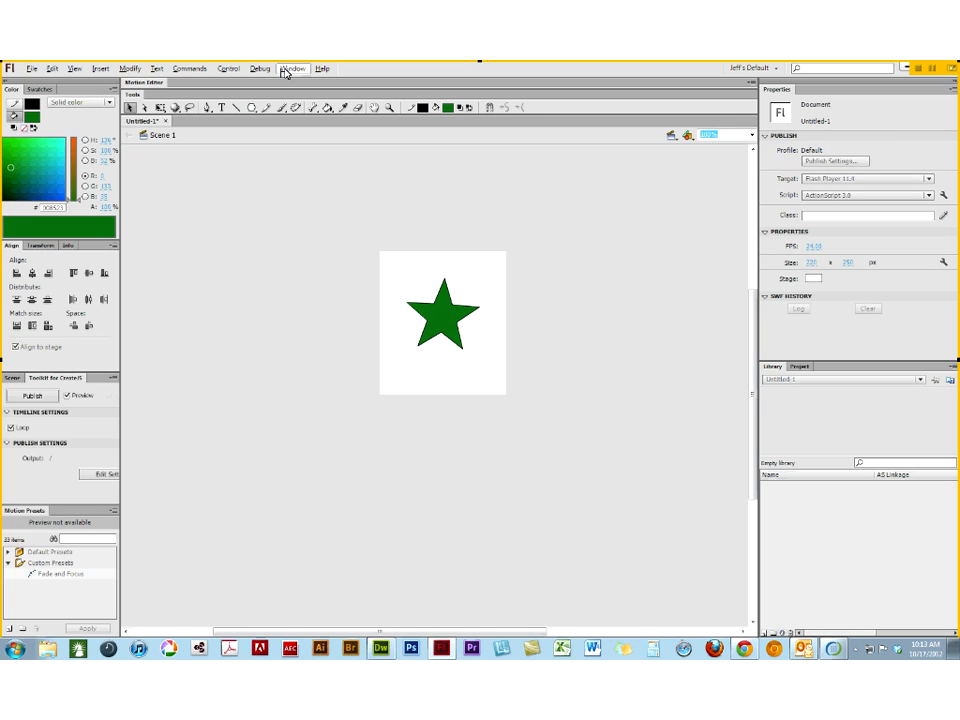
# - Load the Essentials workspace and insert a blank keyframe at frame 20 of Layer 1
pyautogui.click(754, 68)
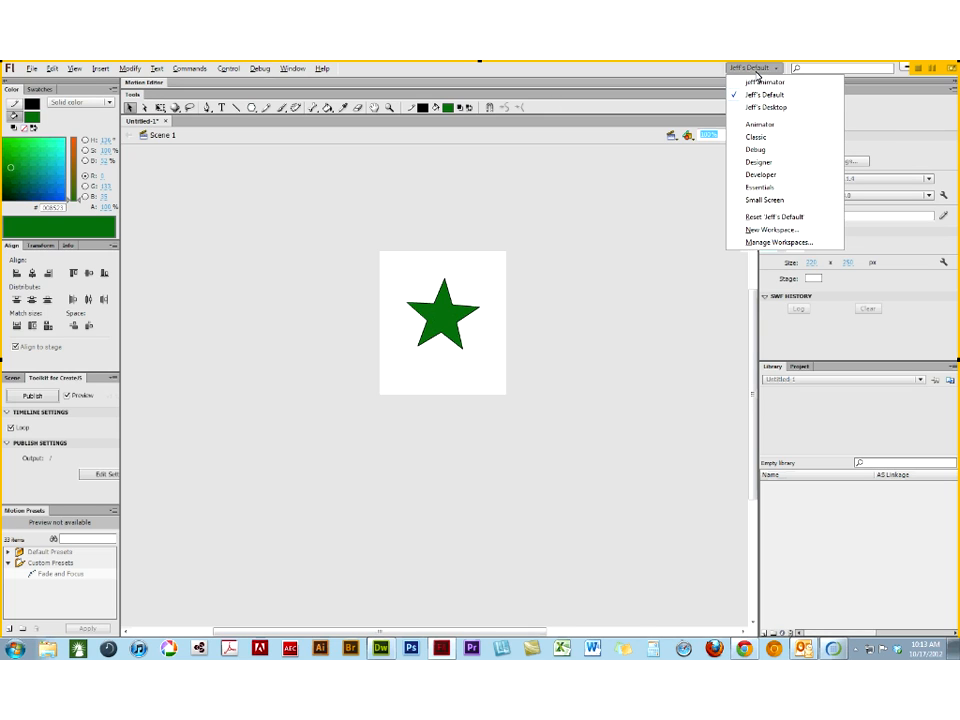
pyautogui.click(767, 187)
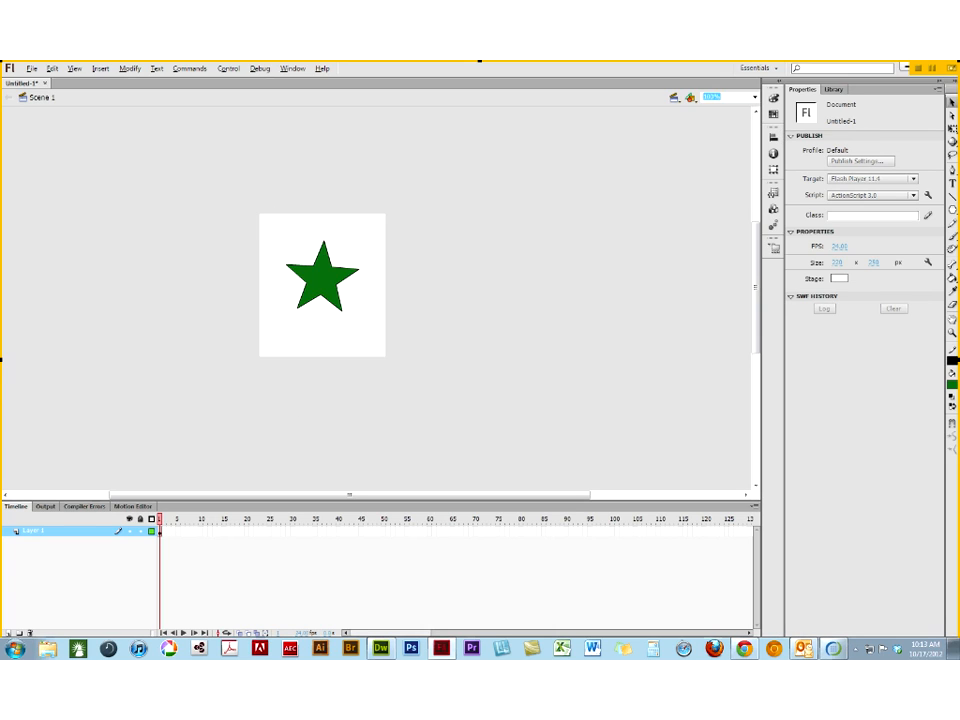
pyautogui.rightClick(246, 530)
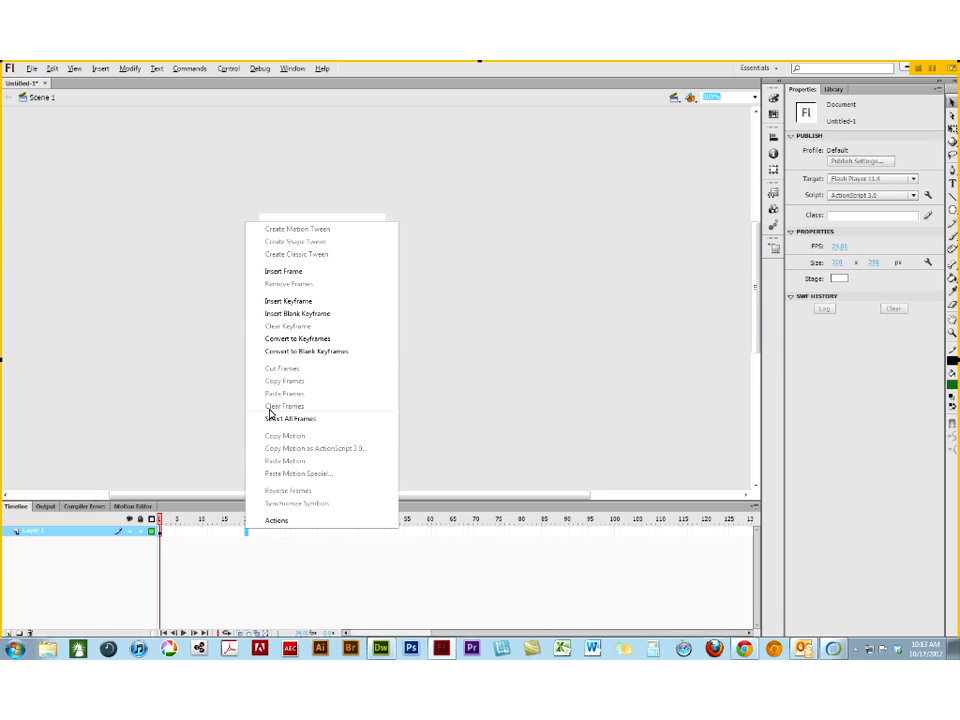
pyautogui.click(278, 315)
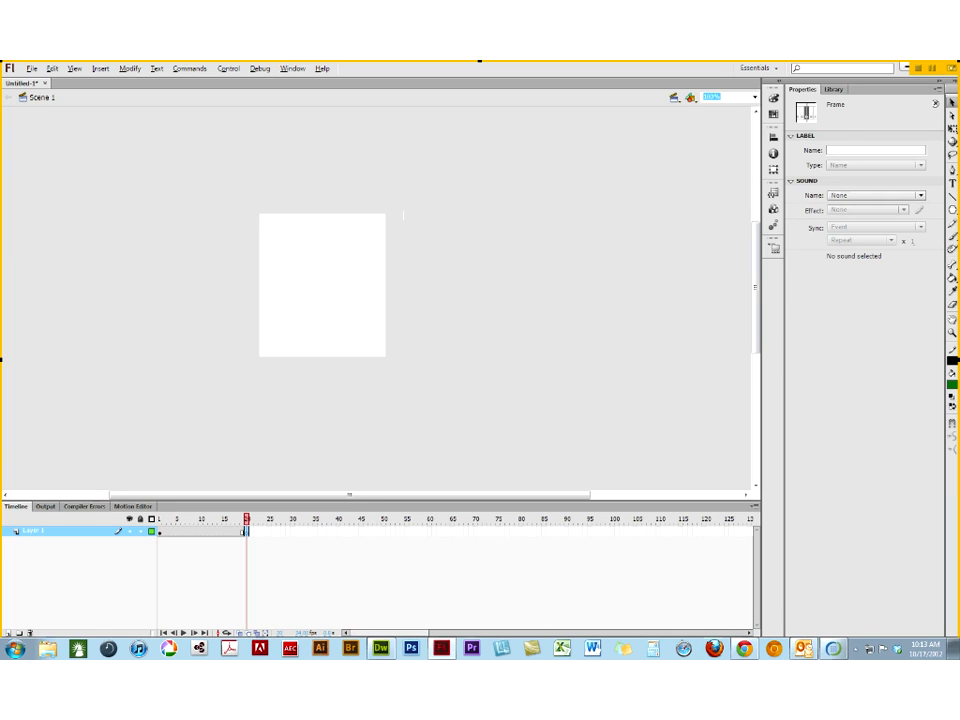
# - Add the text "flash" on frame 20 and move it to the middle of the stage
pyautogui.press('t')
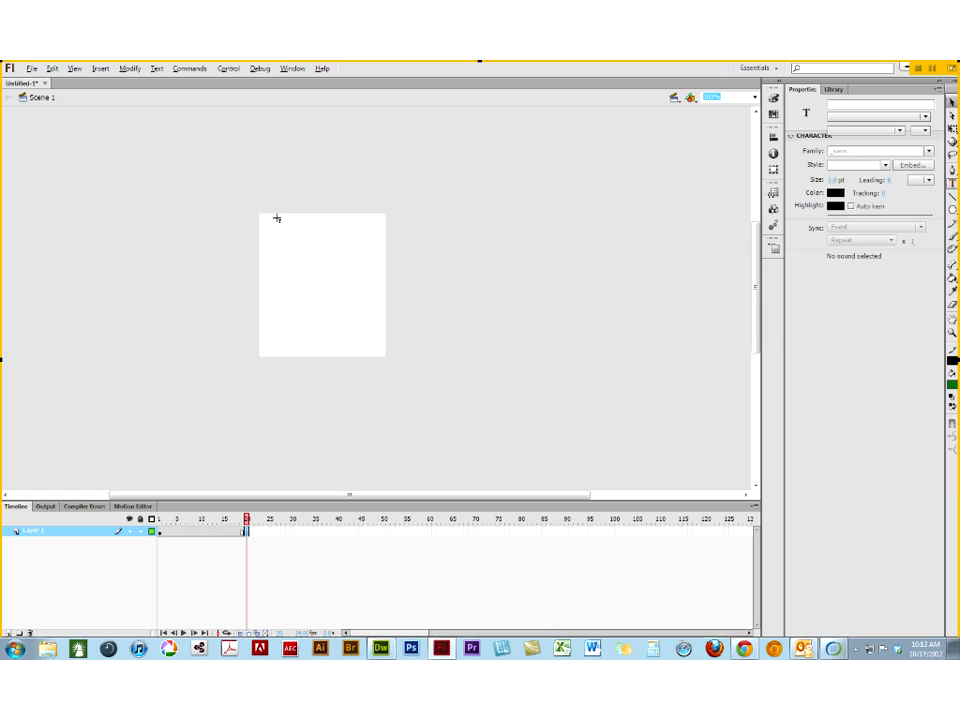
pyautogui.click(279, 232)
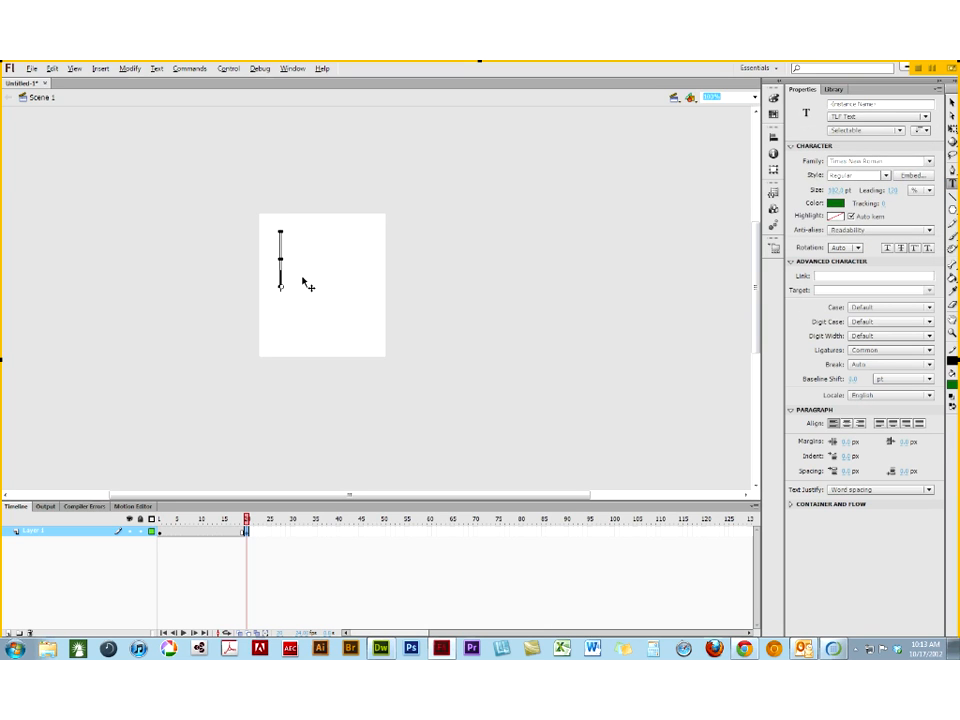
pyautogui.write('flash')
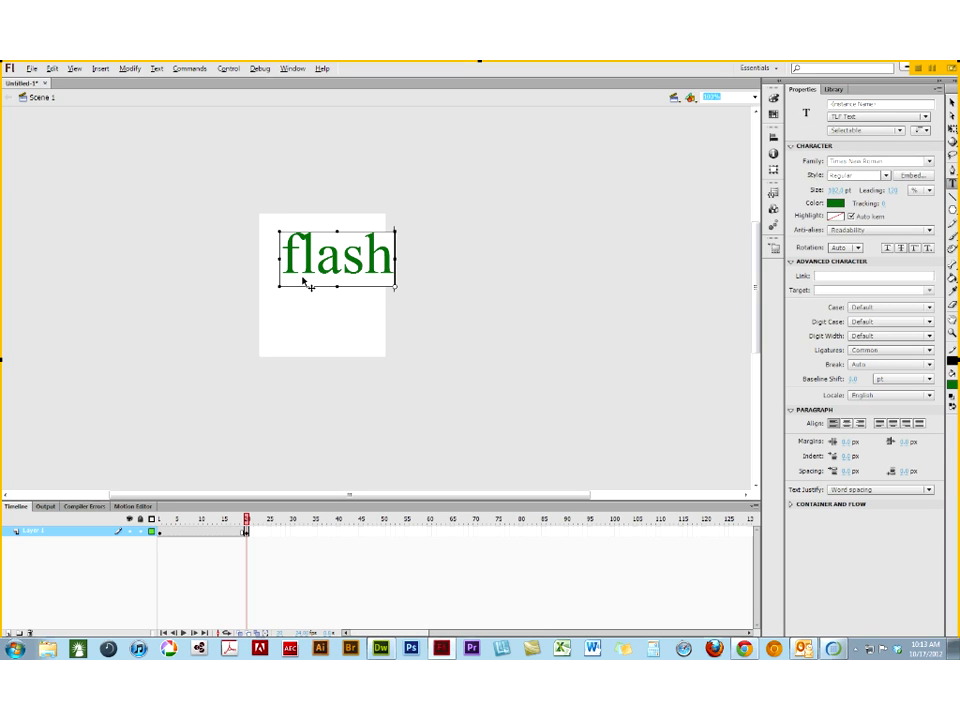
pyautogui.click(952, 102)
pyautogui.moveTo(338, 256); pyautogui.dragTo(323, 281)
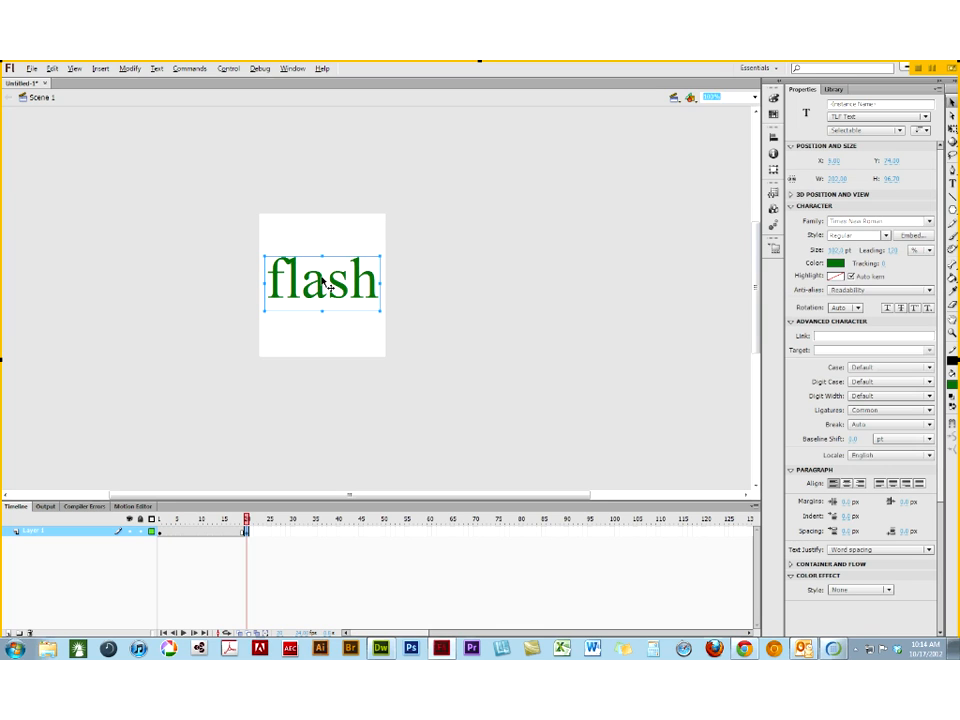
# - Break the "flash" text apart into shapes and fill them with the blue radial gradient
pyautogui.hotkey('ctrl', 'b')
pyautogui.hotkey('ctrl', 'b')
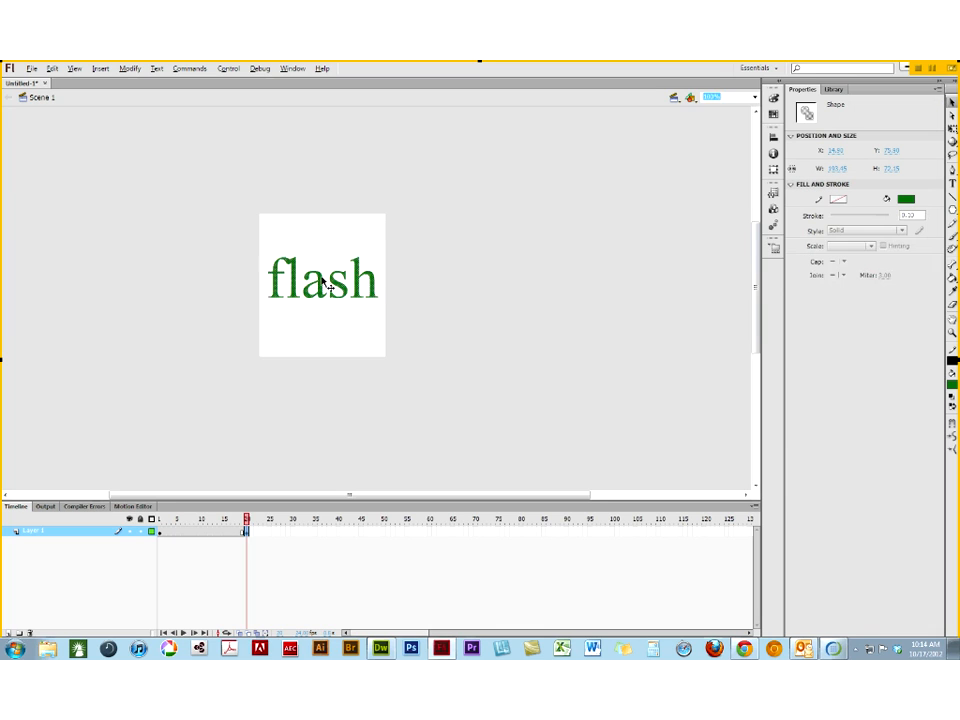
pyautogui.click(305, 178)
pyautogui.moveTo(203, 236); pyautogui.dragTo(390, 354)
pyautogui.click(953, 388)
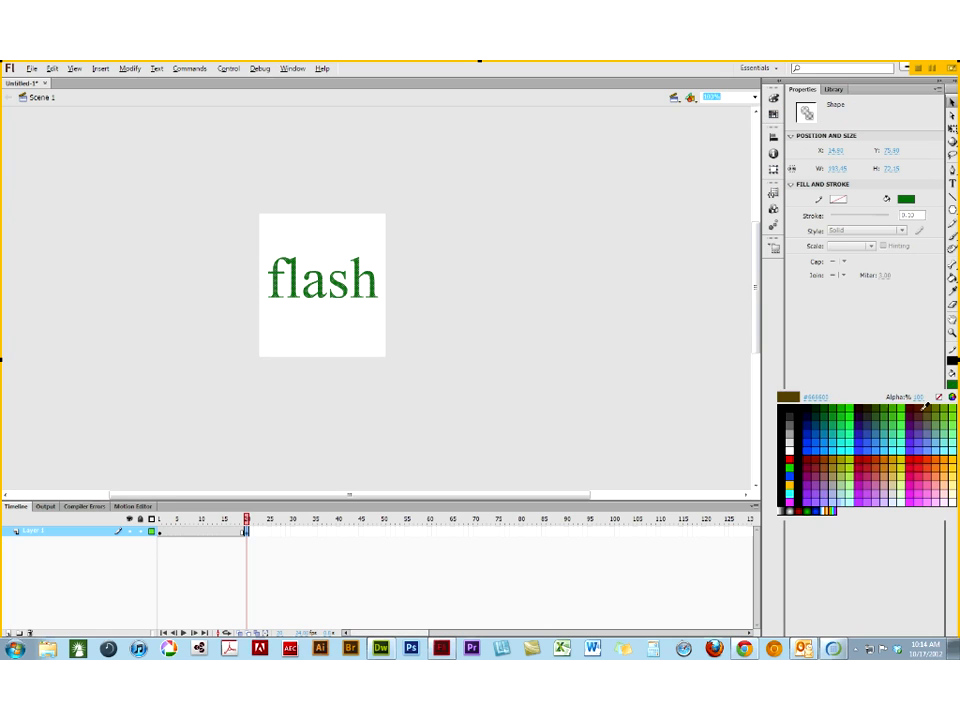
pyautogui.click(819, 508)
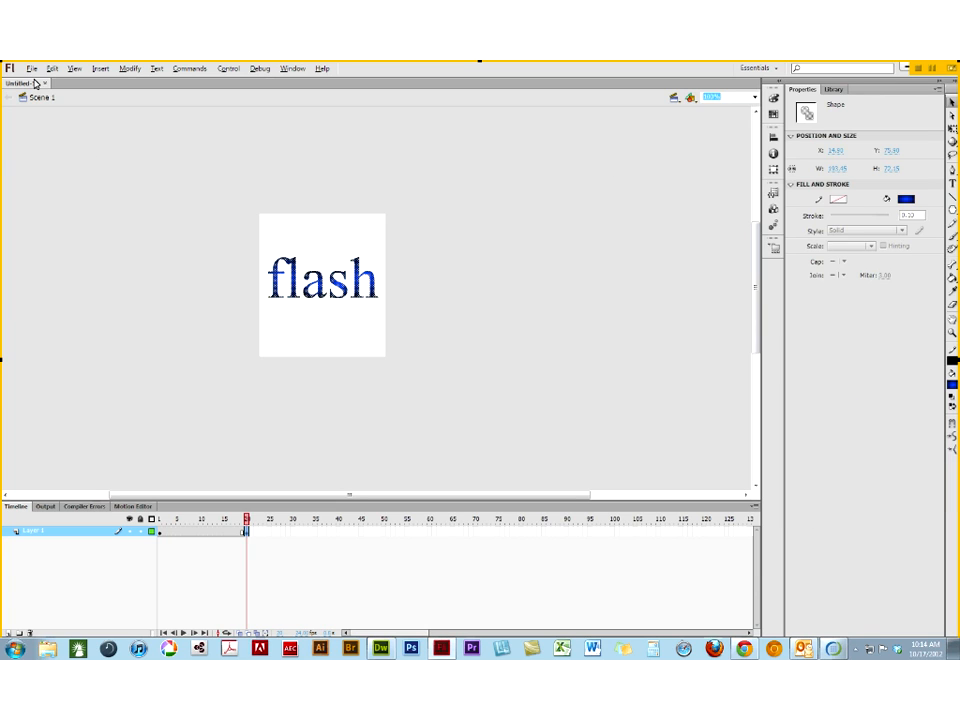
pyautogui.click(74, 185)
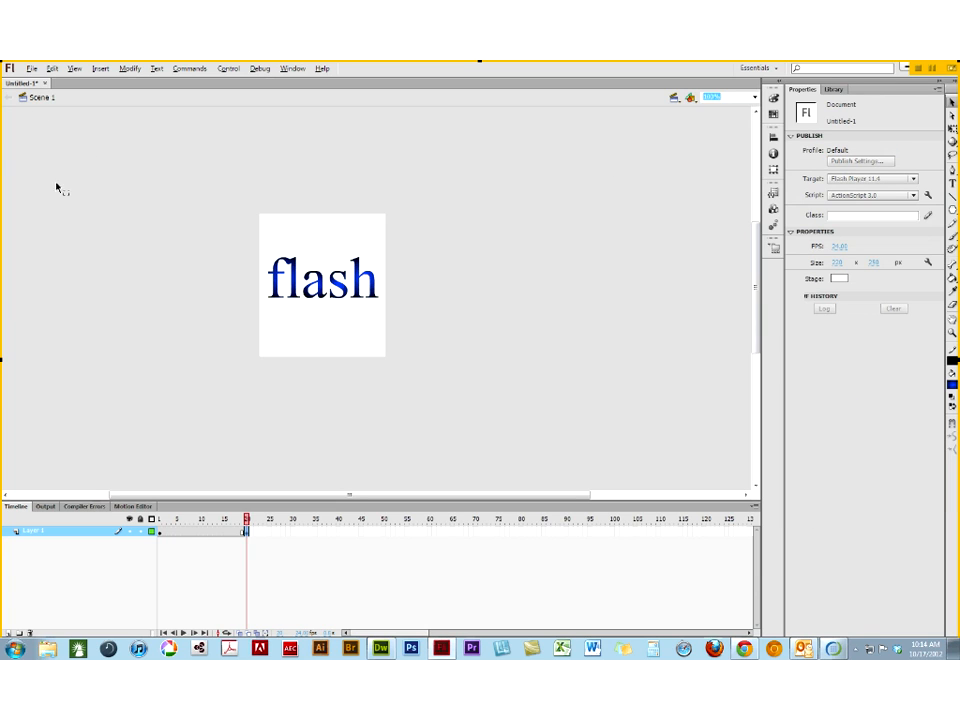
# - Delete the star's black outline in the frames before the second keyframe, keeping only its green fill
pyautogui.click(194, 532)
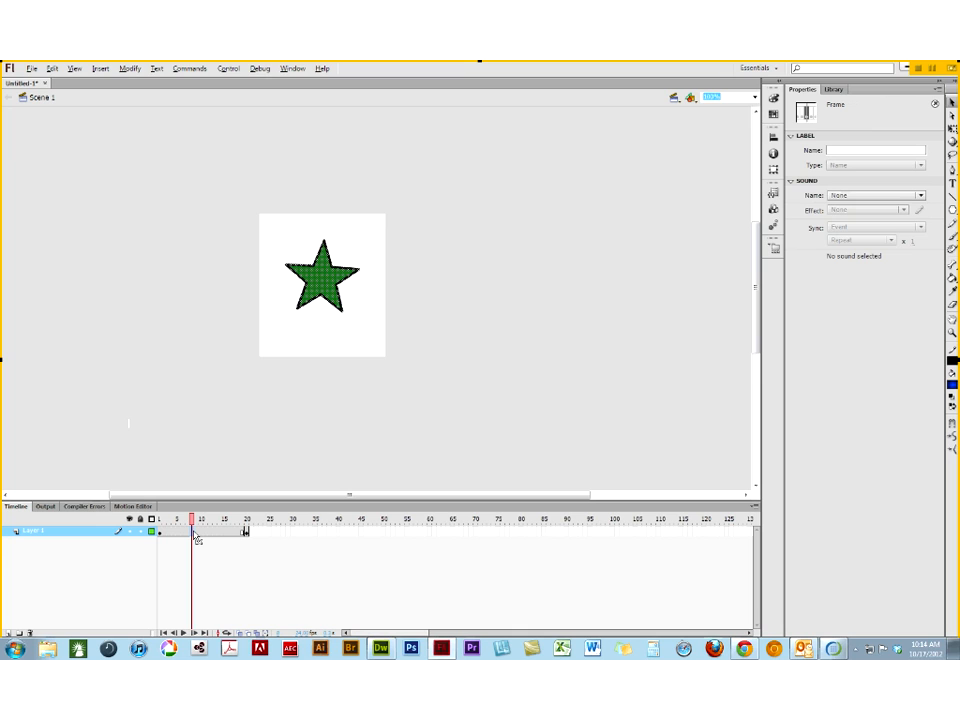
pyautogui.click(238, 223)
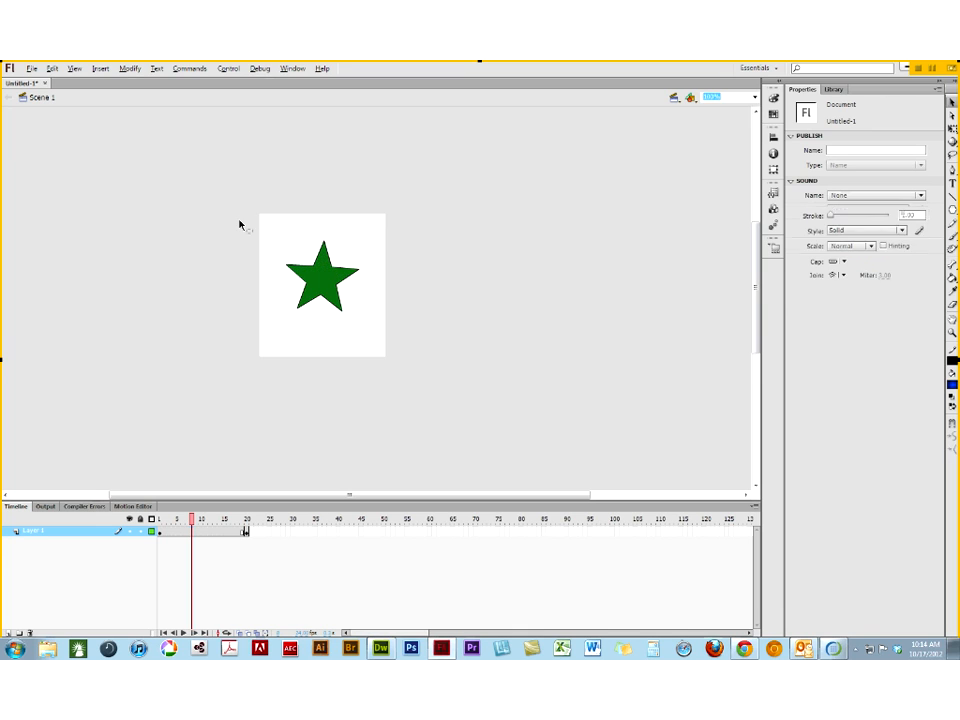
pyautogui.click(323, 264)
pyautogui.click(180, 317)
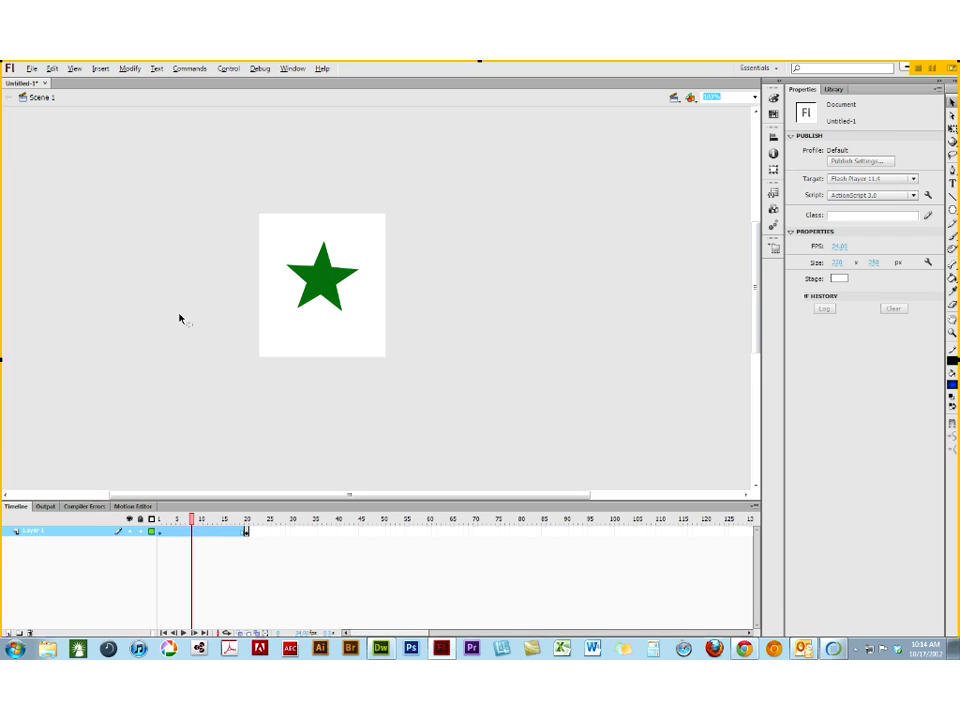
pyautogui.click(328, 284)
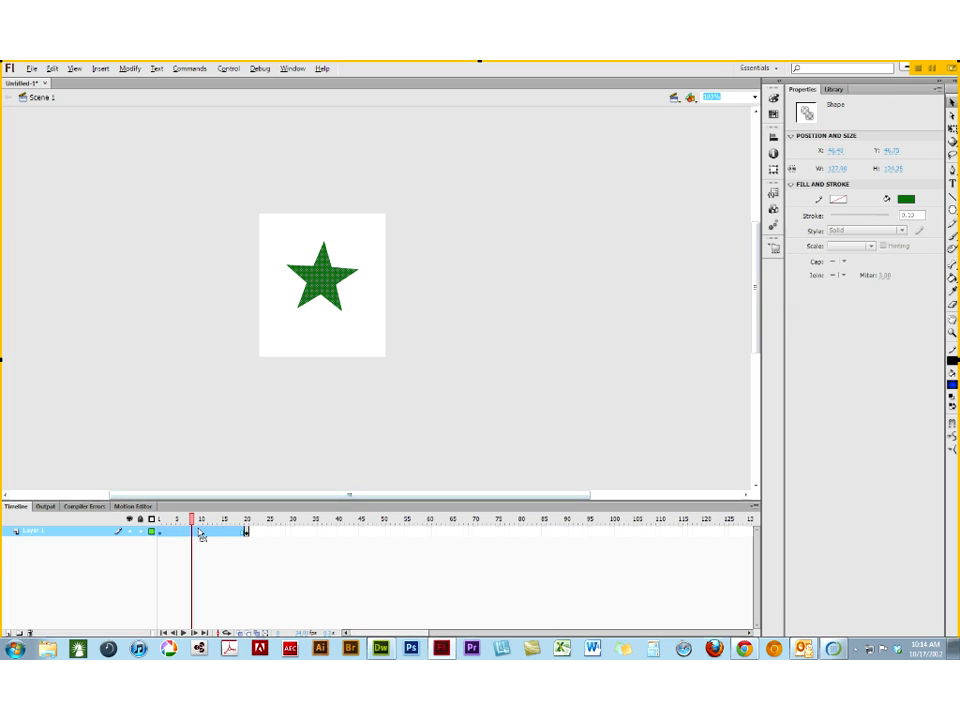
pyautogui.rightClick(194, 535)
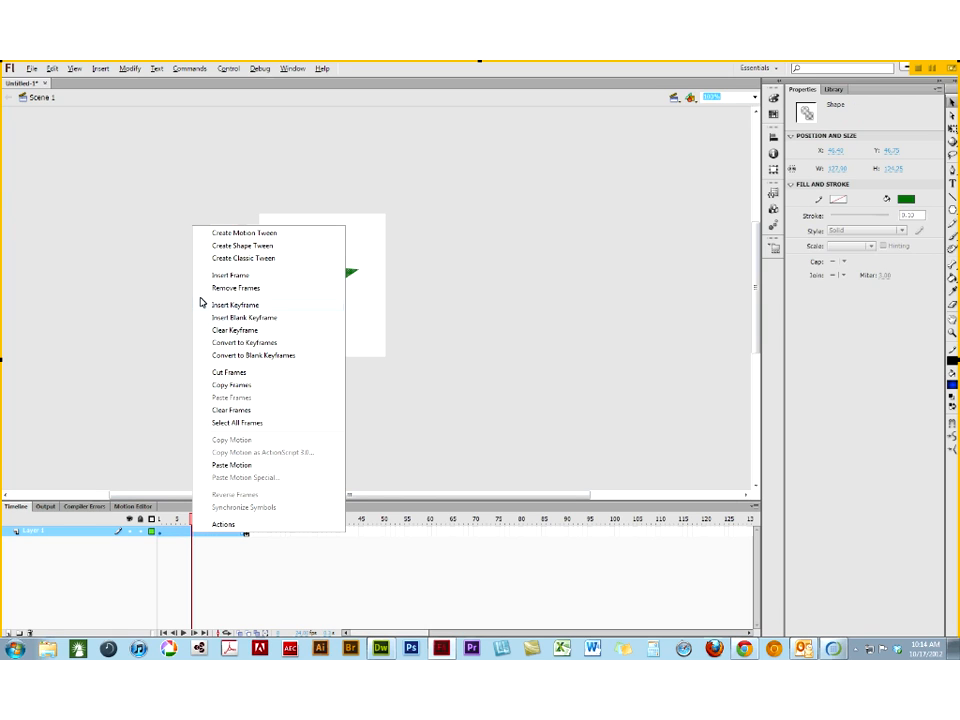
pyautogui.click(223, 239)
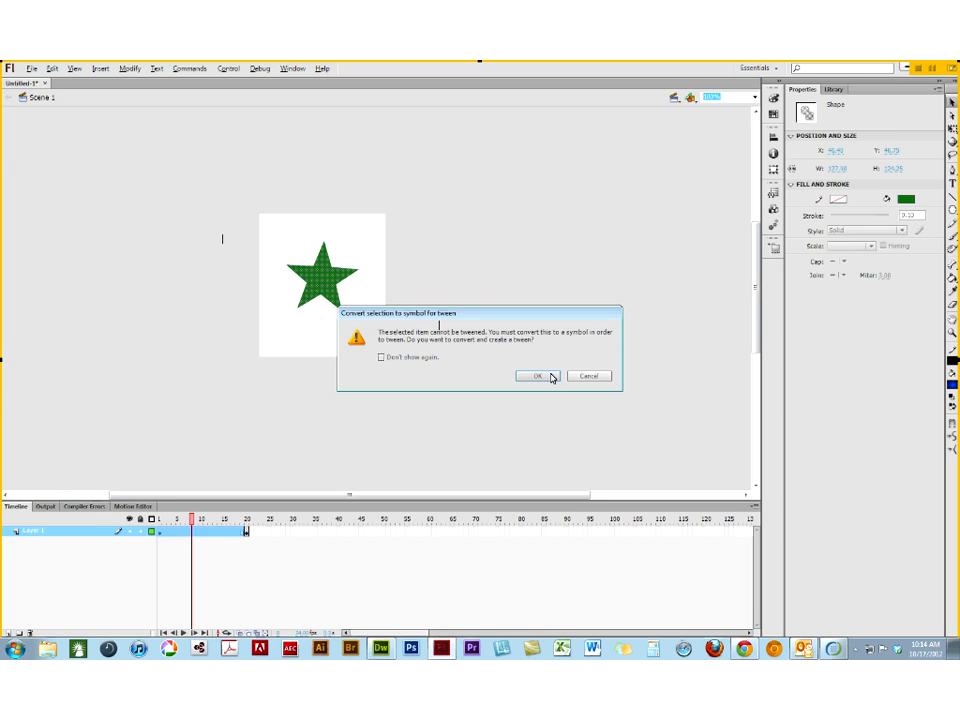
pyautogui.click(584, 377)
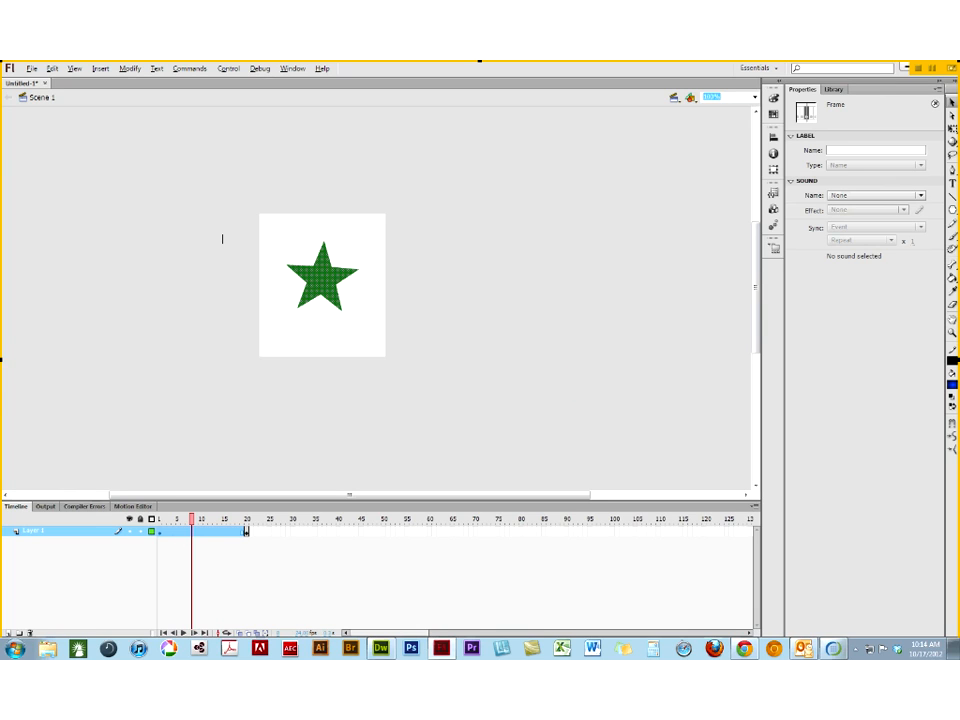
# - Create a shape tween from the star to the "flash" lettering and scrub through the frames to preview it
pyautogui.rightClick(191, 532)
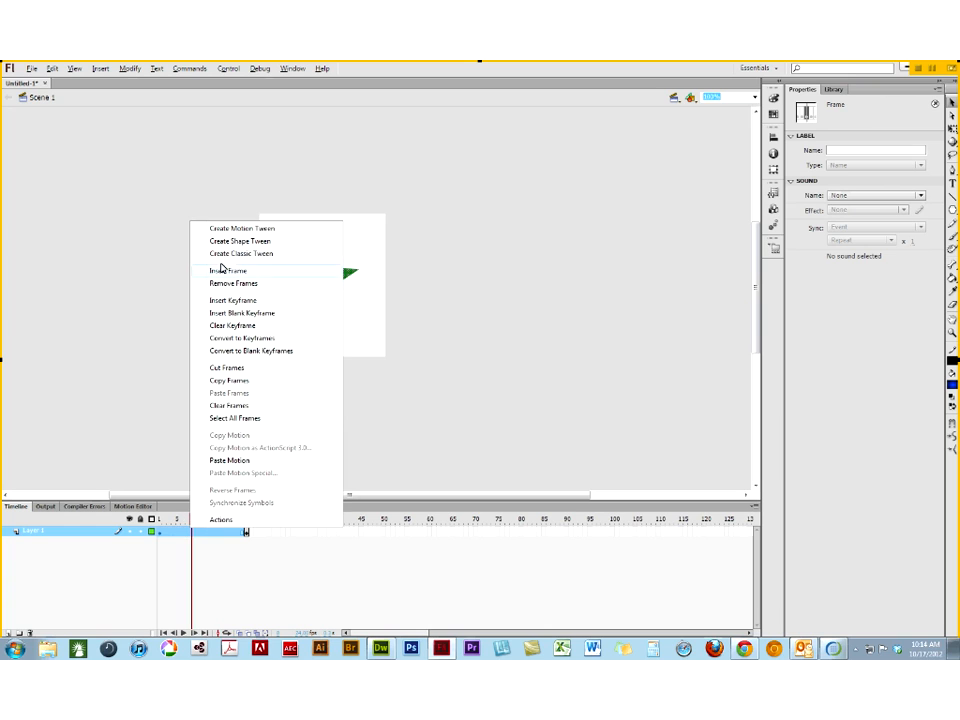
pyautogui.click(228, 242)
pyautogui.moveTo(195, 519); pyautogui.dragTo(258, 539)
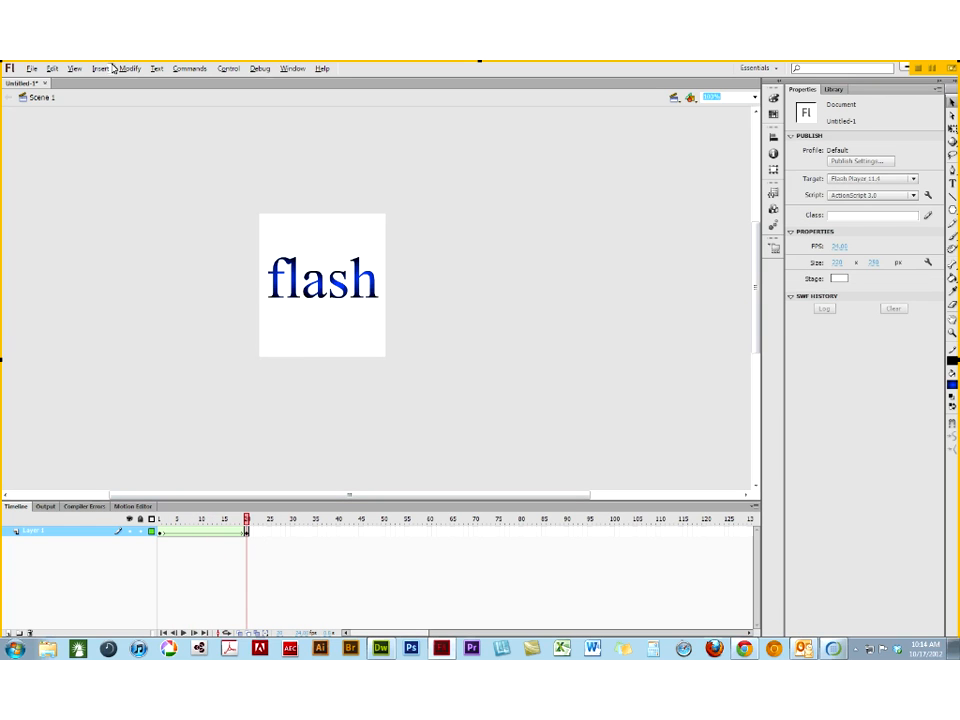
# - In the publish settings, set the HTML wrapper's window mode to Transparent Windowless and its output file to banner2.html
pyautogui.click(31, 69)
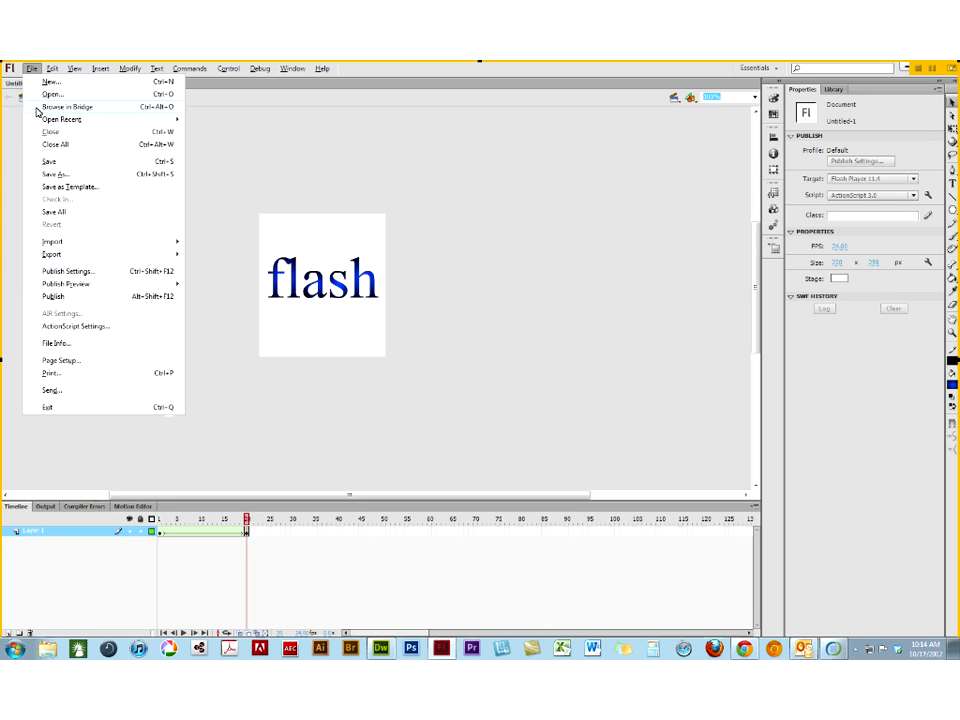
pyautogui.moveTo(55, 262)
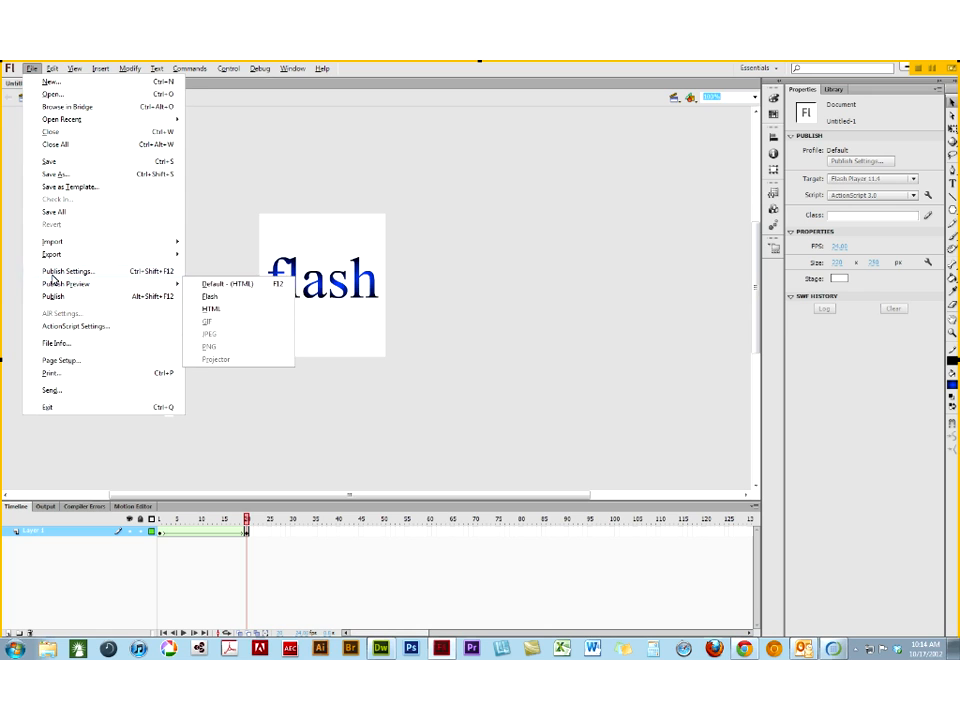
pyautogui.click(52, 275)
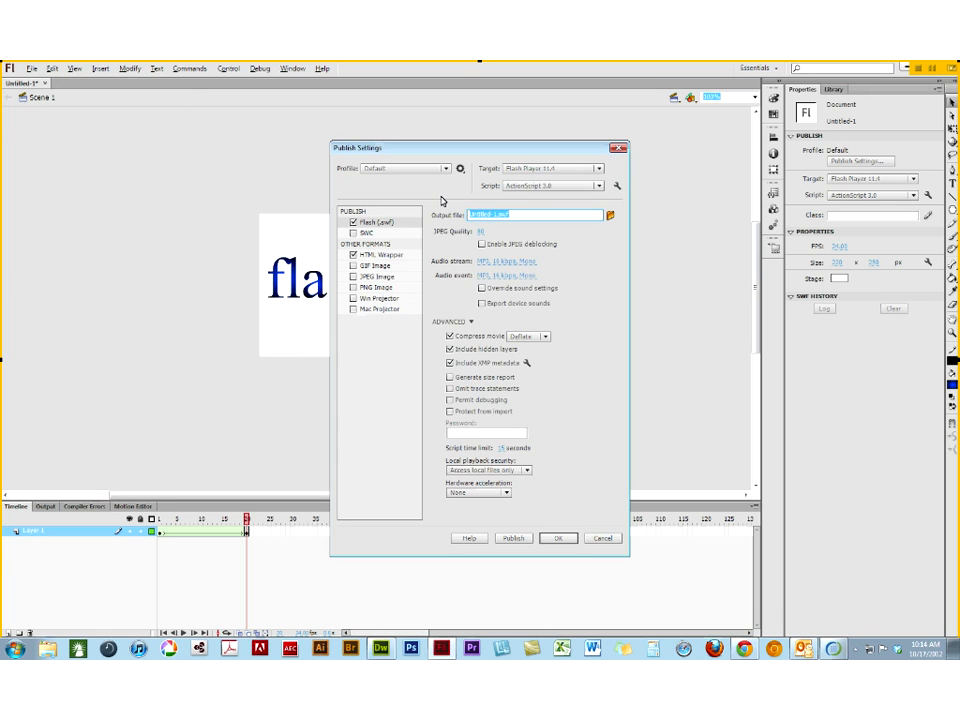
pyautogui.write('b')
pyautogui.click(375, 256)
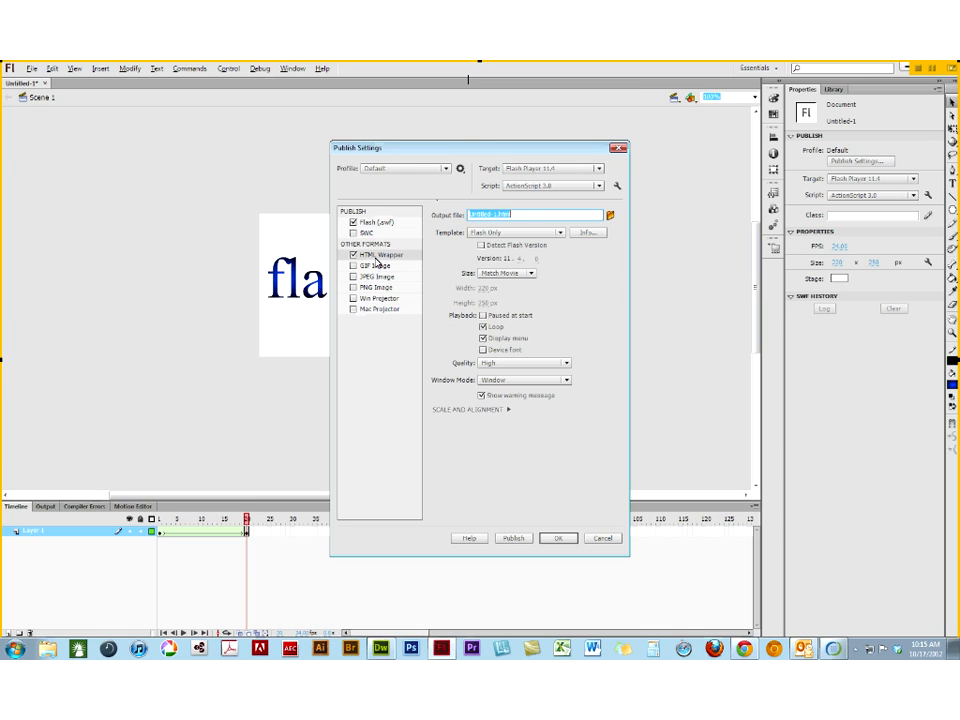
pyautogui.click(497, 382)
pyautogui.click(493, 423)
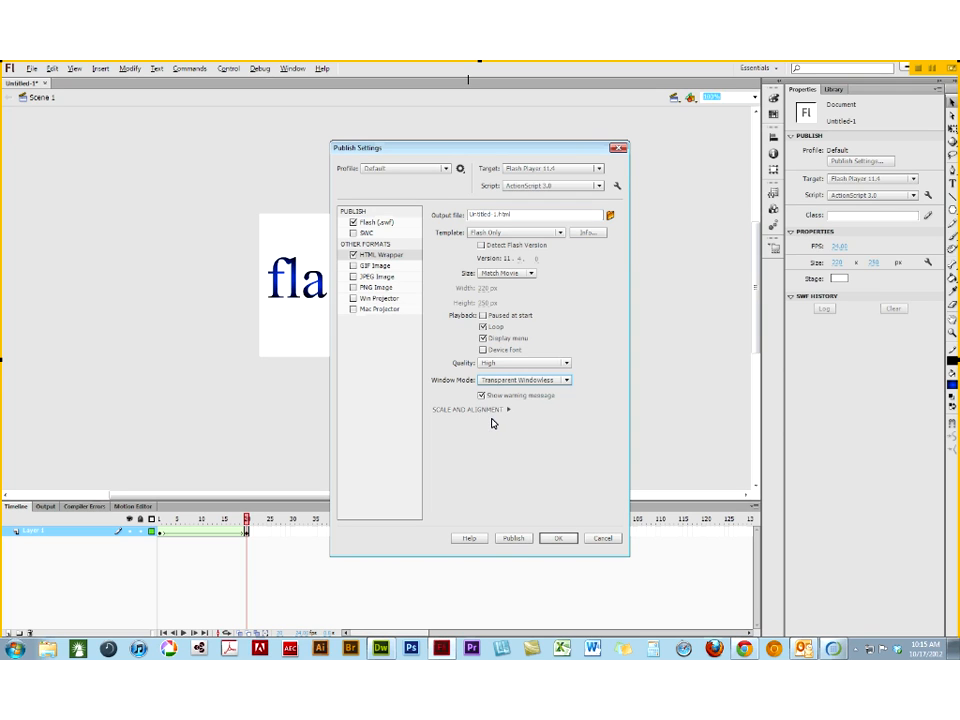
pyautogui.doubleClick(496, 214)
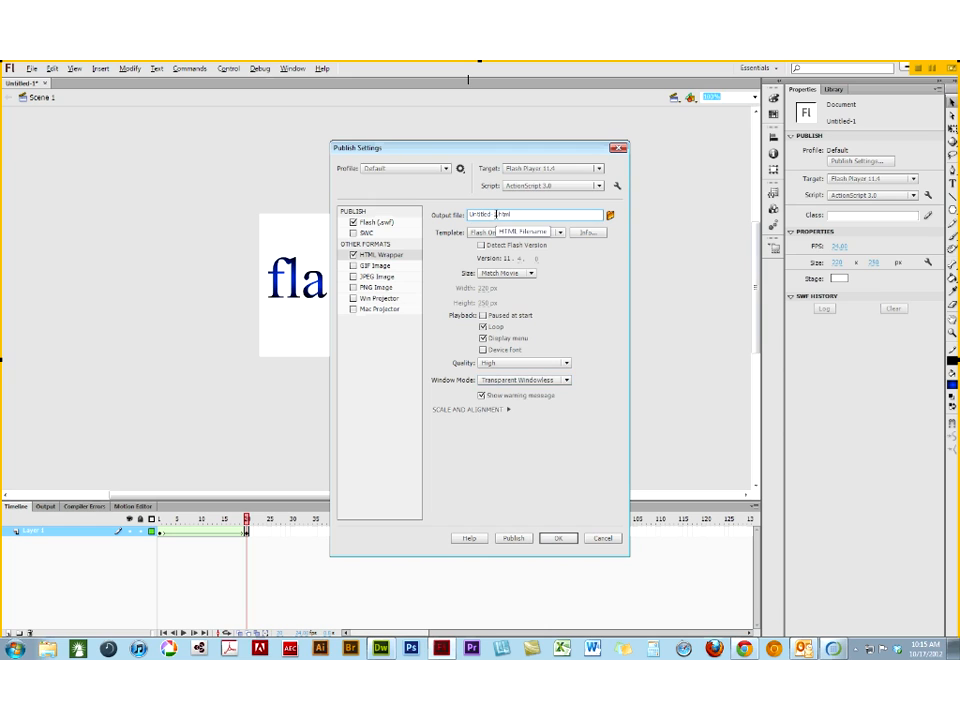
pyautogui.write('banner2')
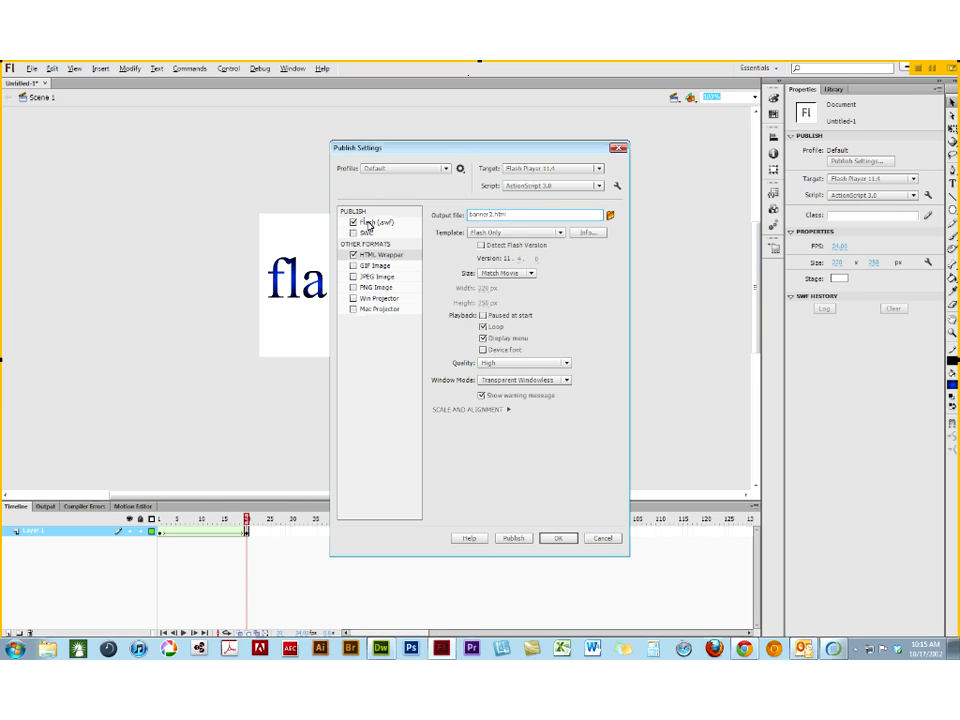
# - Set the SWF output file to banner2.swf in the site's dw10lessons folder and publish the movie
pyautogui.click(368, 222)
pyautogui.click(611, 216)
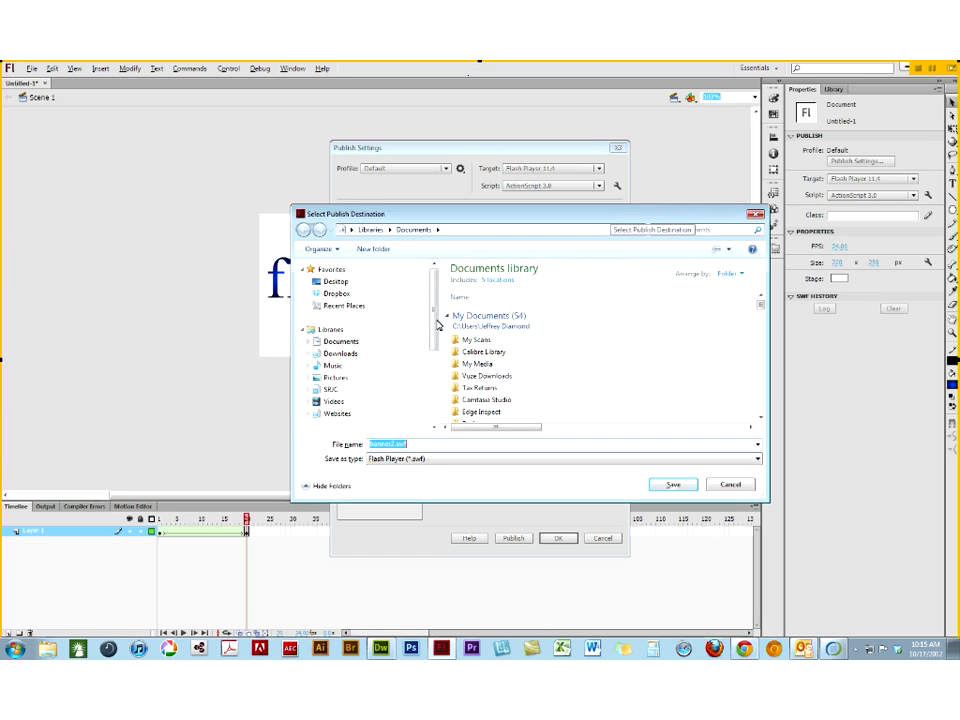
pyautogui.scroll(-2, 400, 332)
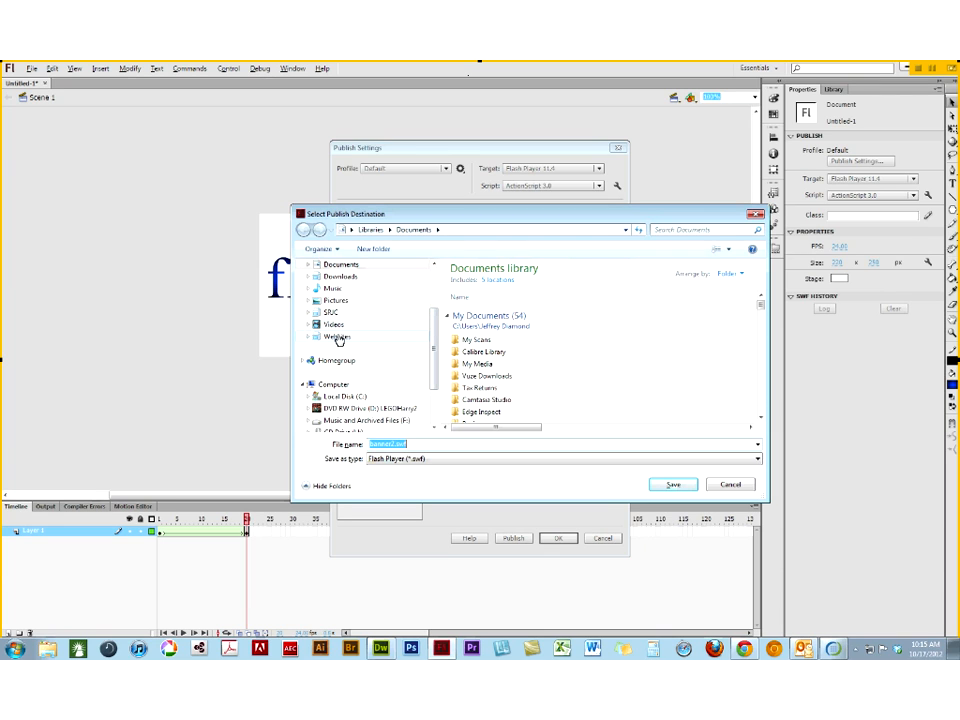
pyautogui.click(337, 336)
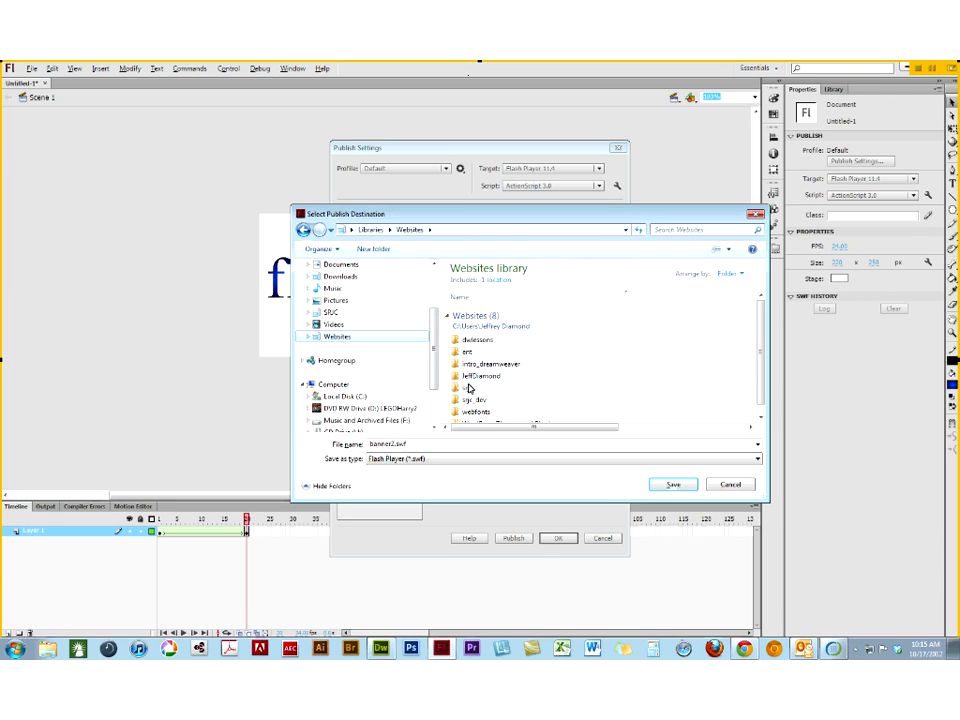
pyautogui.doubleClick(467, 342)
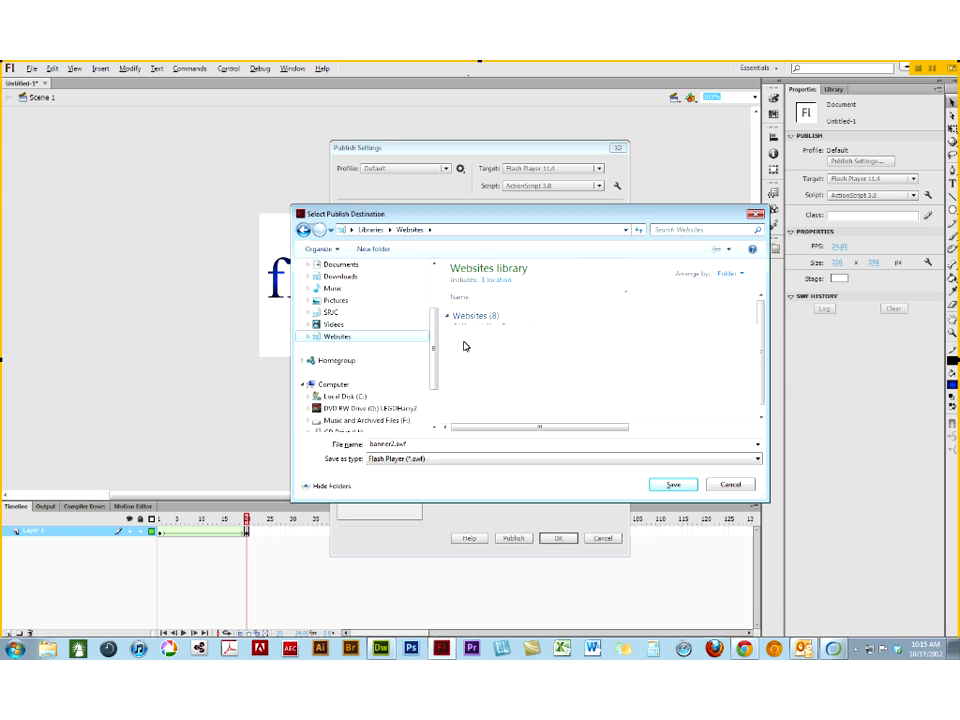
pyautogui.click(453, 314)
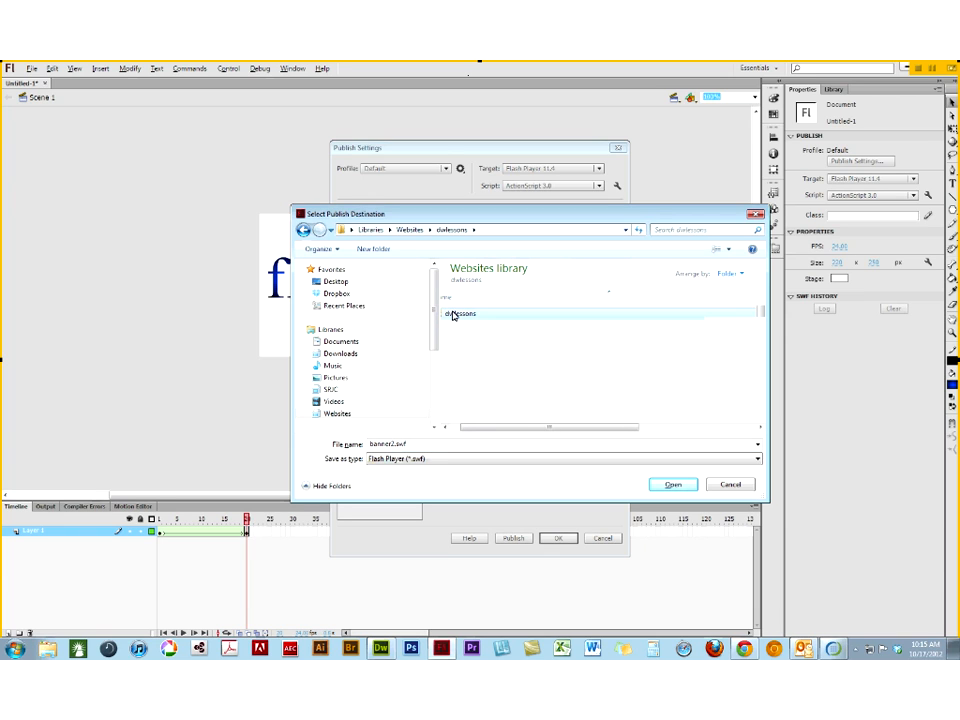
pyautogui.doubleClick(453, 314)
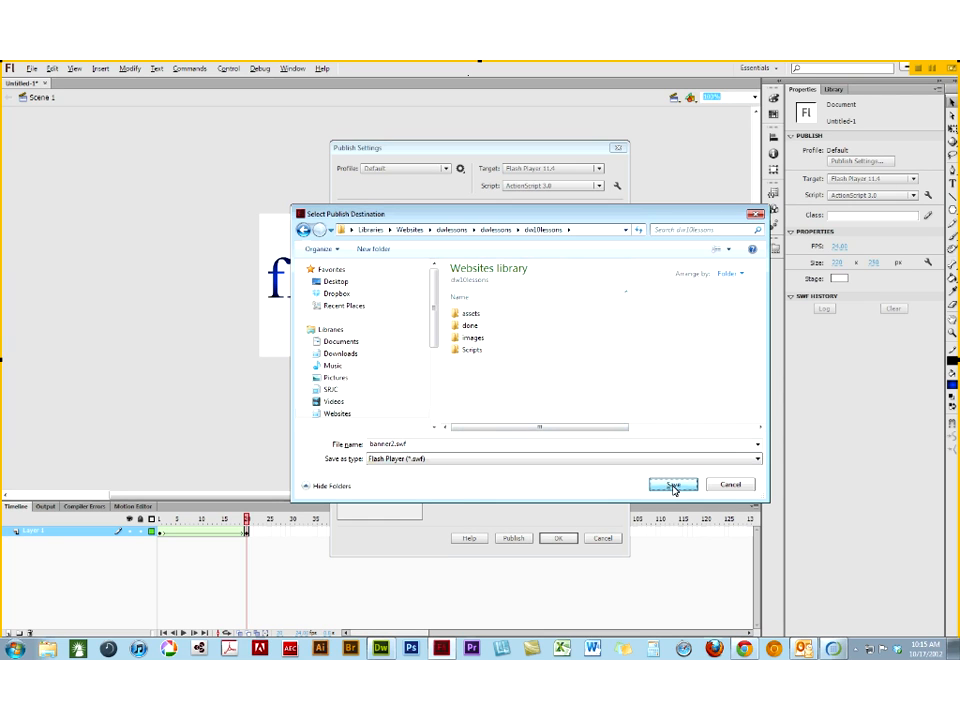
pyautogui.click(673, 489)
pyautogui.click(515, 538)
pyautogui.click(555, 540)
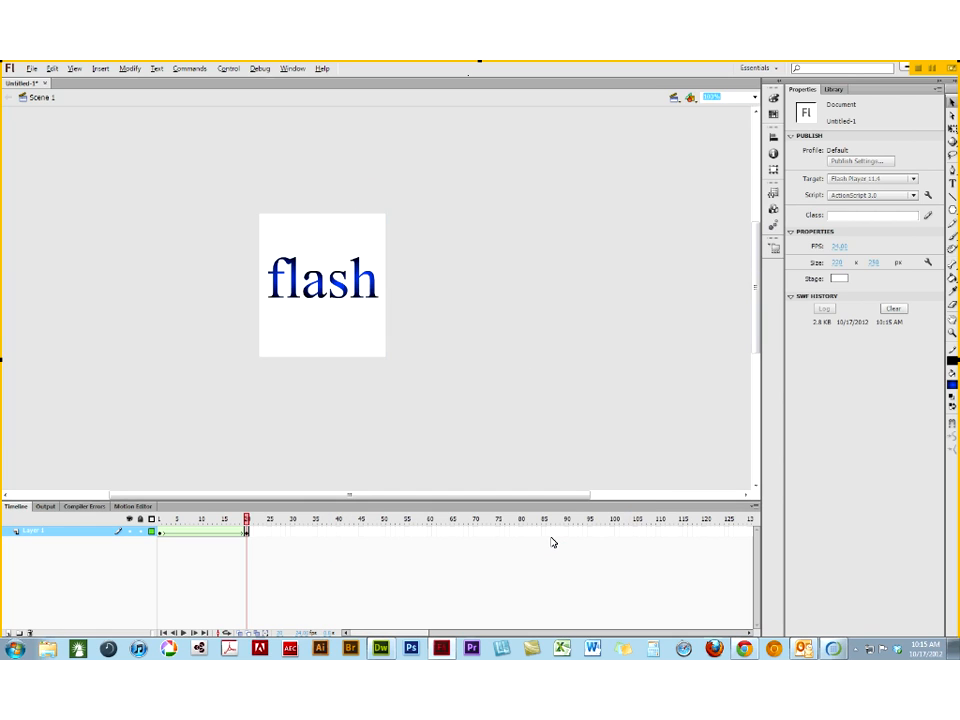
# - Switch to Dreamweaver and check banner.html's existing sidebar ad in Live view, returning to Design view
pyautogui.moveTo(500, 70); pyautogui.dragTo(491, 129)
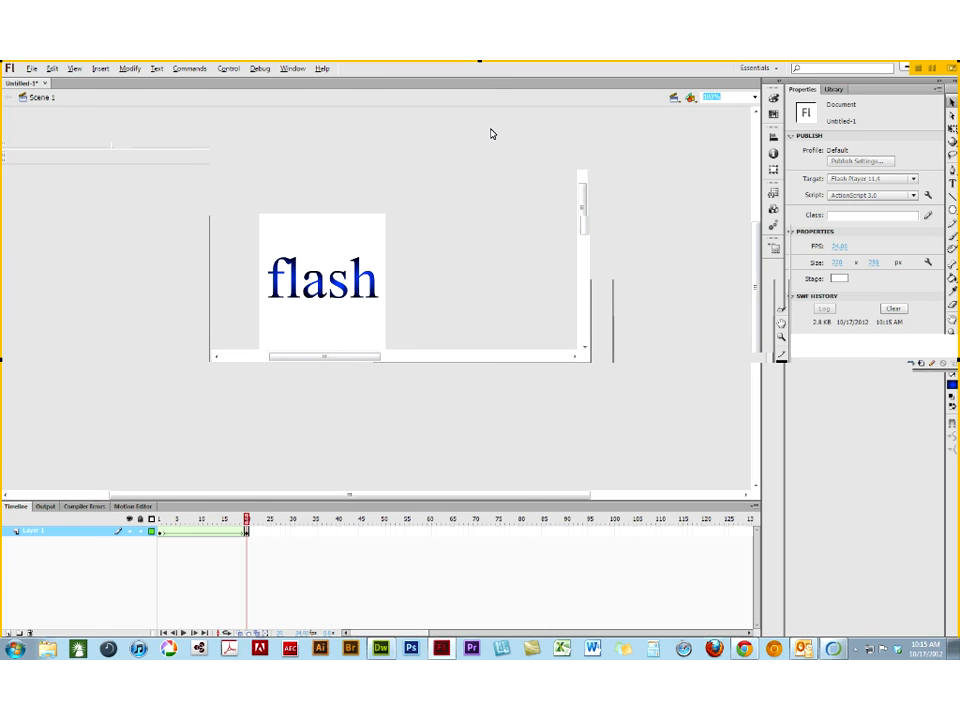
pyautogui.click(764, 119)
pyautogui.click(483, 354)
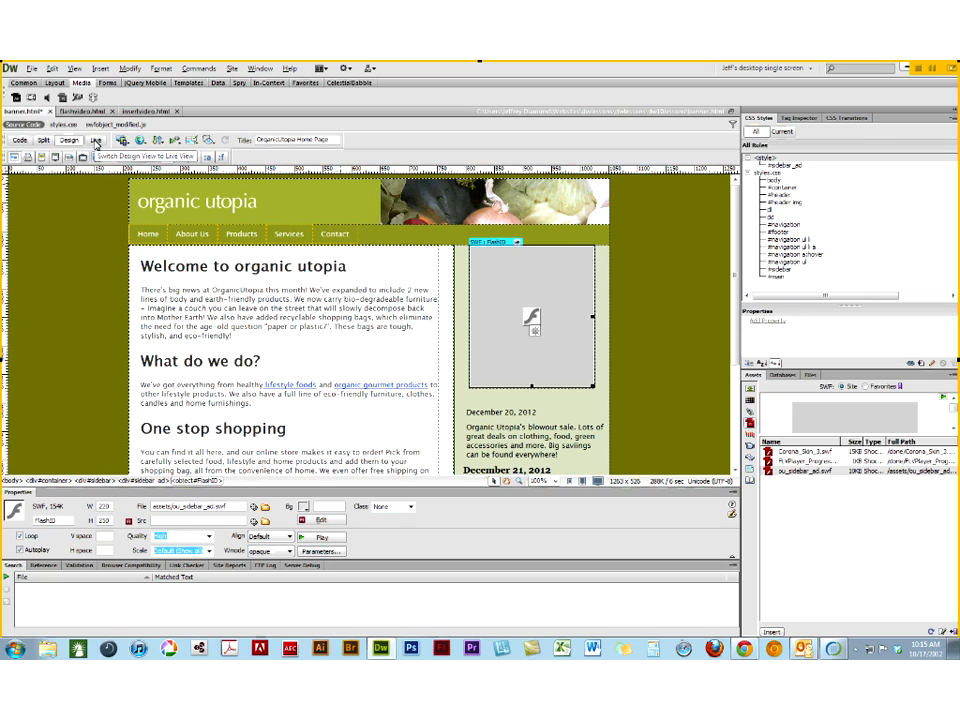
pyautogui.click(96, 141)
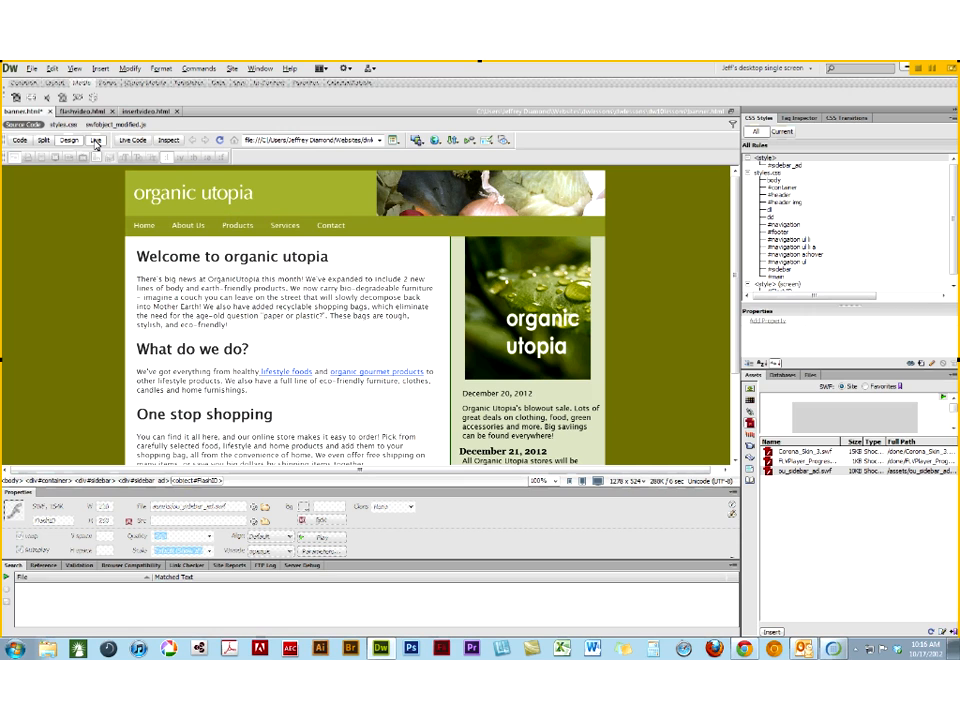
pyautogui.click(96, 141)
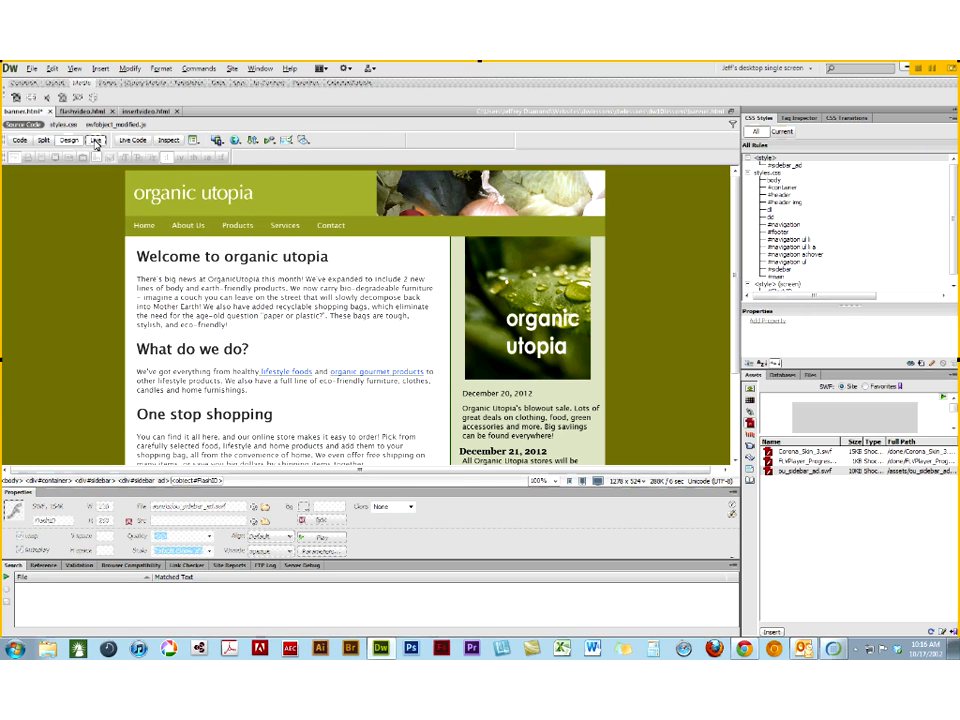
# - Move banner2.swf from the site root into the assets folder and check the site's SWF assets
pyautogui.click(811, 375)
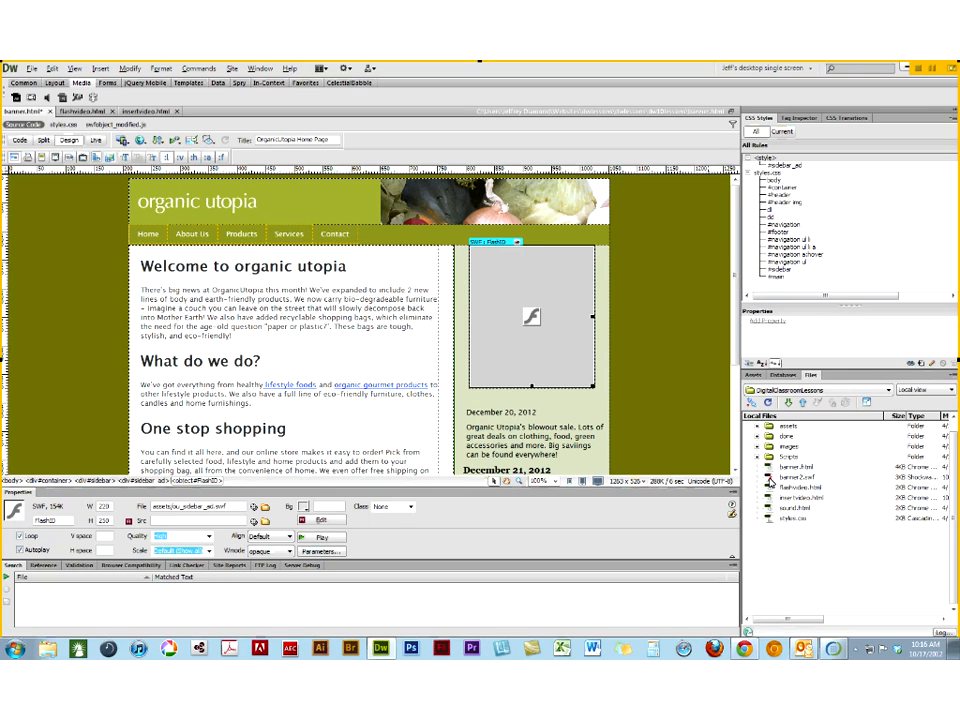
pyautogui.moveTo(770, 480); pyautogui.dragTo(770, 426)
pyautogui.press('Return')
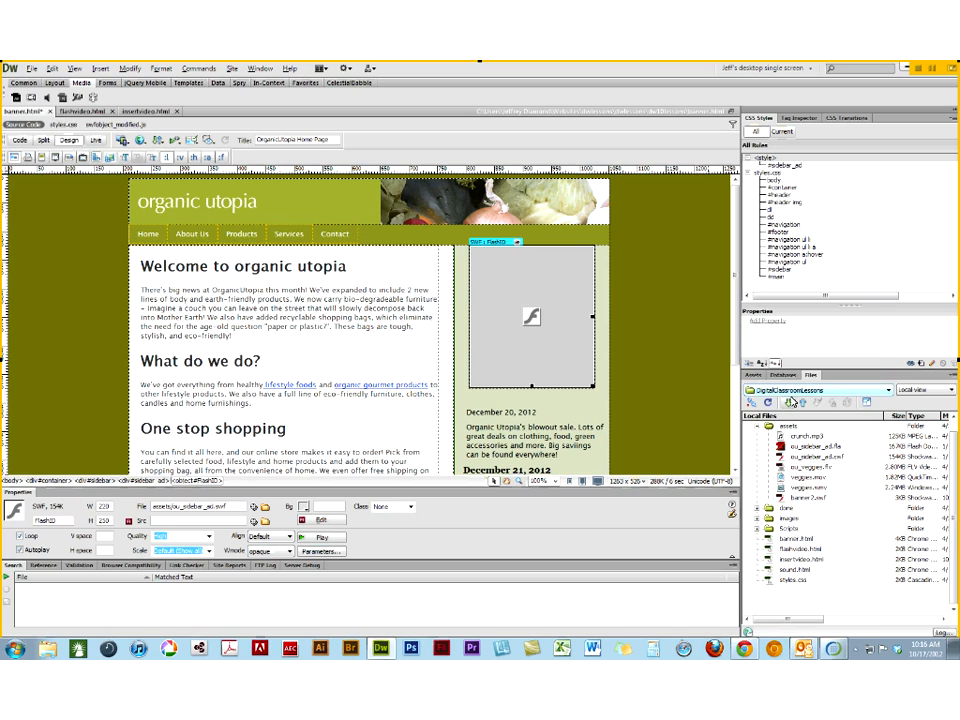
pyautogui.click(759, 375)
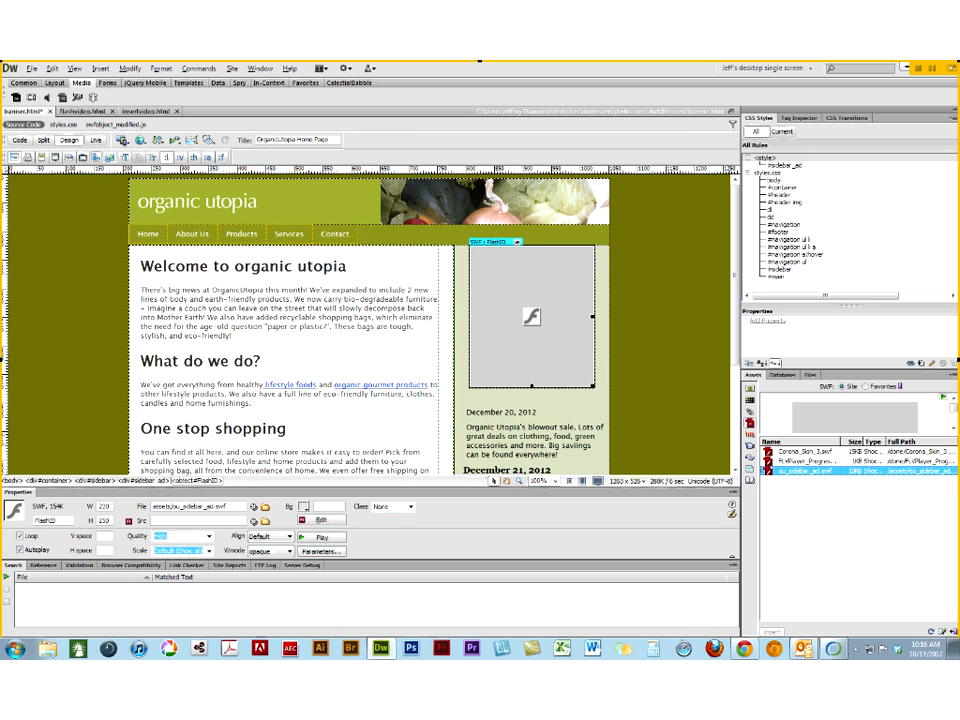
# - Delete the existing SWF from the sidebar_ad area of banner.html
pyautogui.click(810, 375)
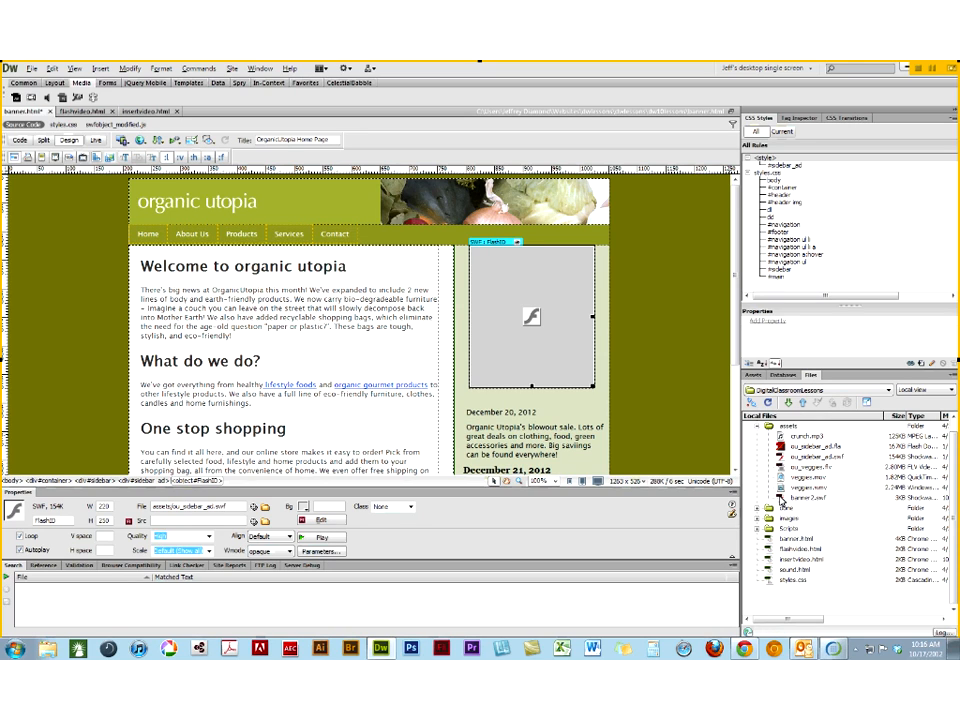
pyautogui.click(632, 333)
pyautogui.click(526, 320)
pyautogui.press('Delete')
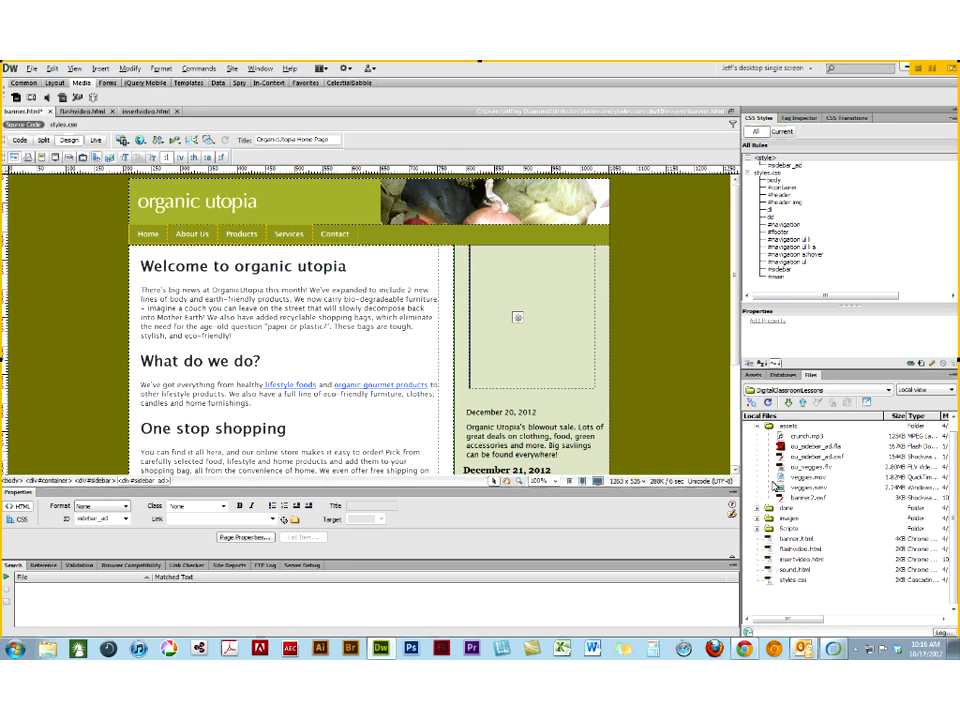
# - Insert banner2.swf from the assets folder into the empty sidebar_ad area with the accessibility title "banner"
pyautogui.click(780, 500)
pyautogui.moveTo(561, 352); pyautogui.dragTo(562, 355)
pyautogui.write('banner')
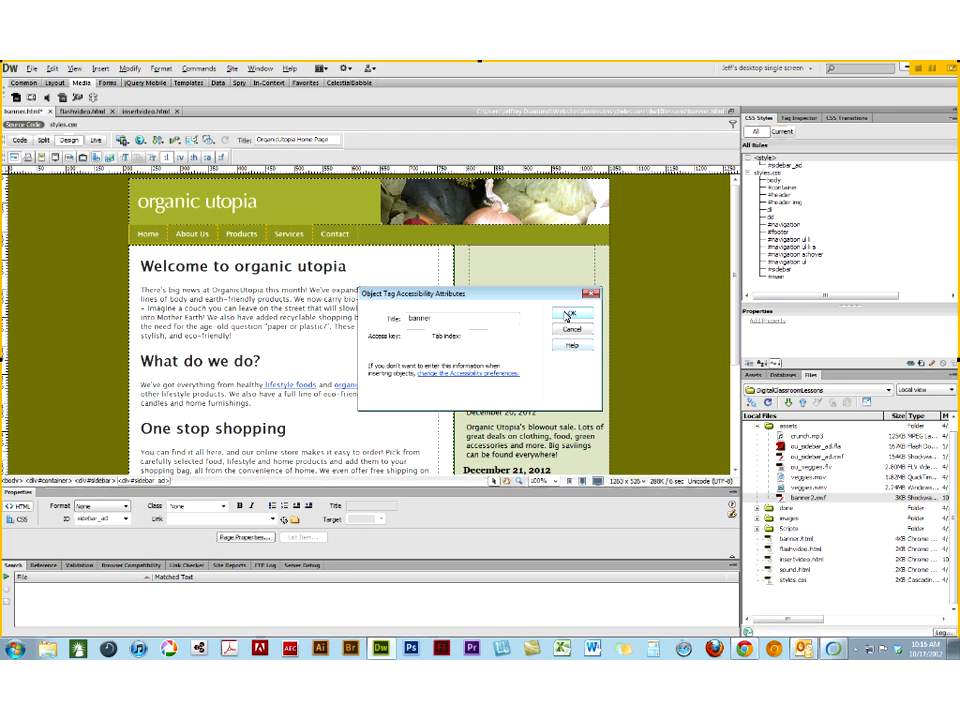
pyautogui.click(570, 314)
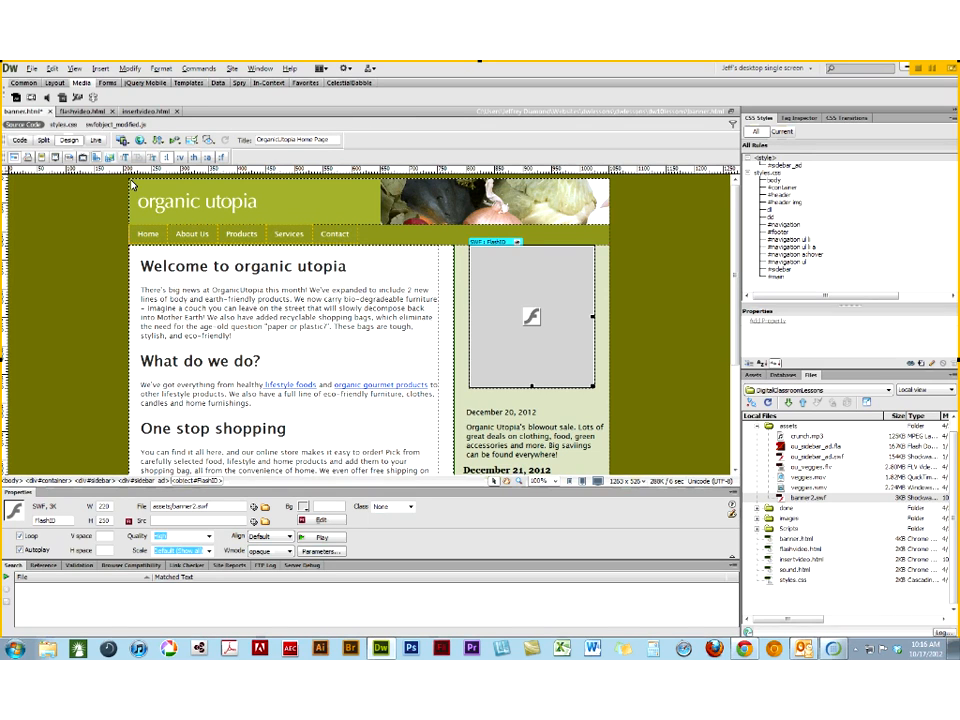
# - Preview the inserted banner2 ad in Live view, dismissing the Flash Player security warnings
pyautogui.click(95, 142)
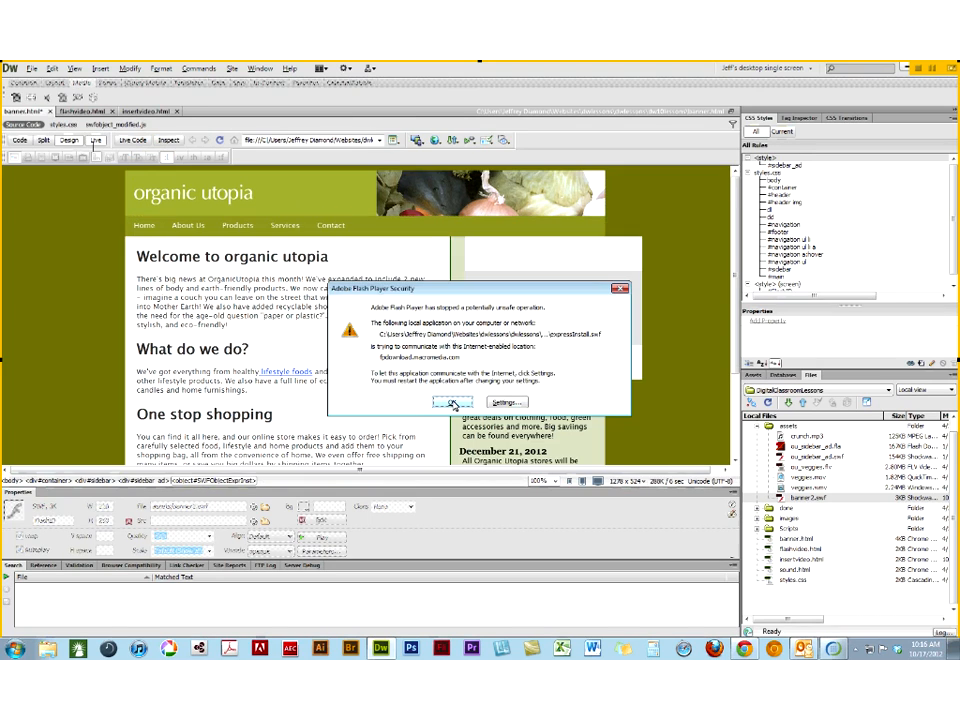
pyautogui.click(453, 403)
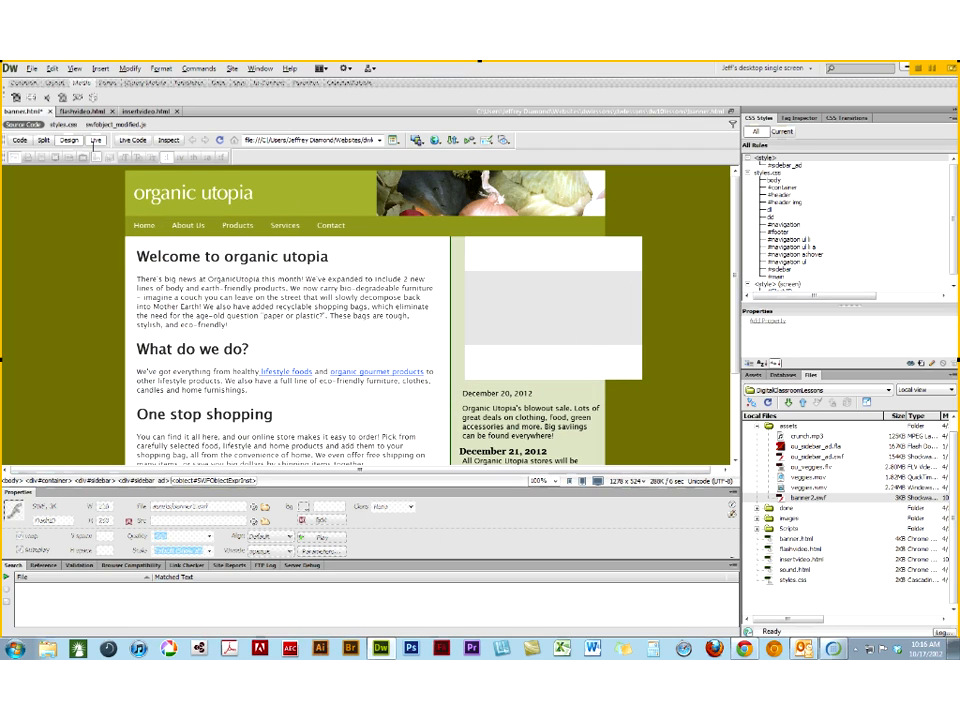
pyautogui.click(588, 333)
pyautogui.click(95, 142)
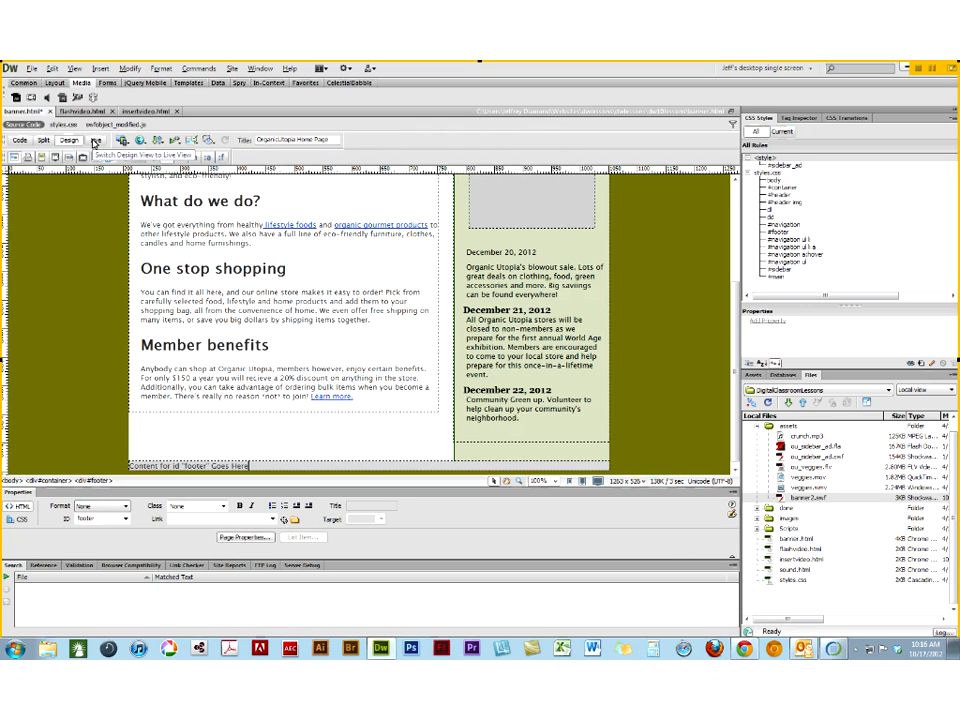
pyautogui.click(95, 142)
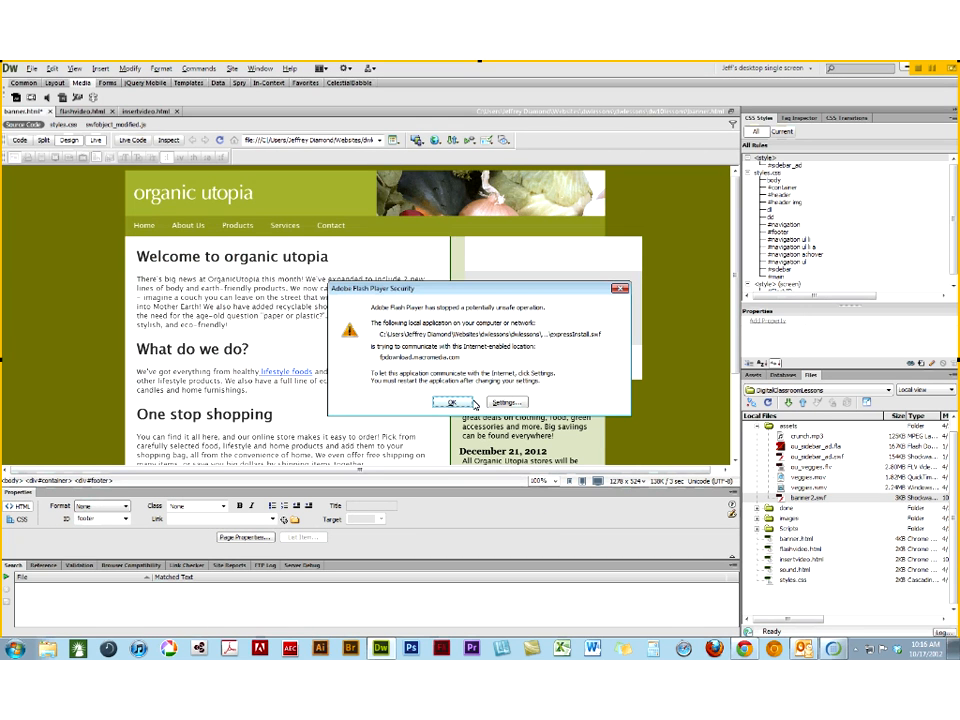
pyautogui.click(453, 402)
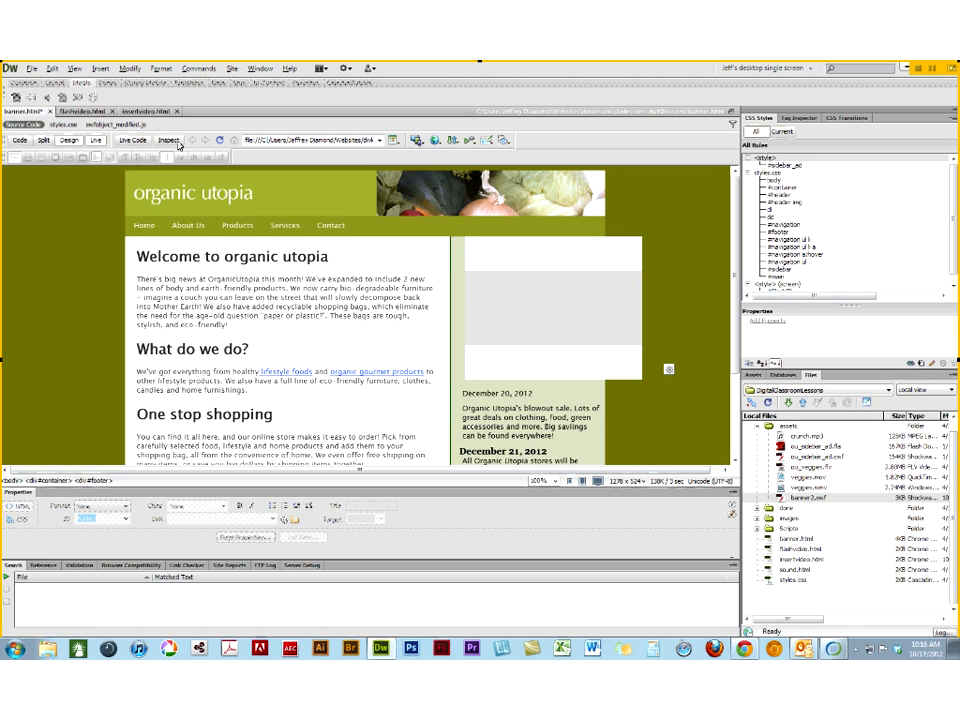
# - Save banner.html and preview it in Chrome, dismissing the Flash Player alert
pyautogui.click(445, 143)
pyautogui.click(449, 168)
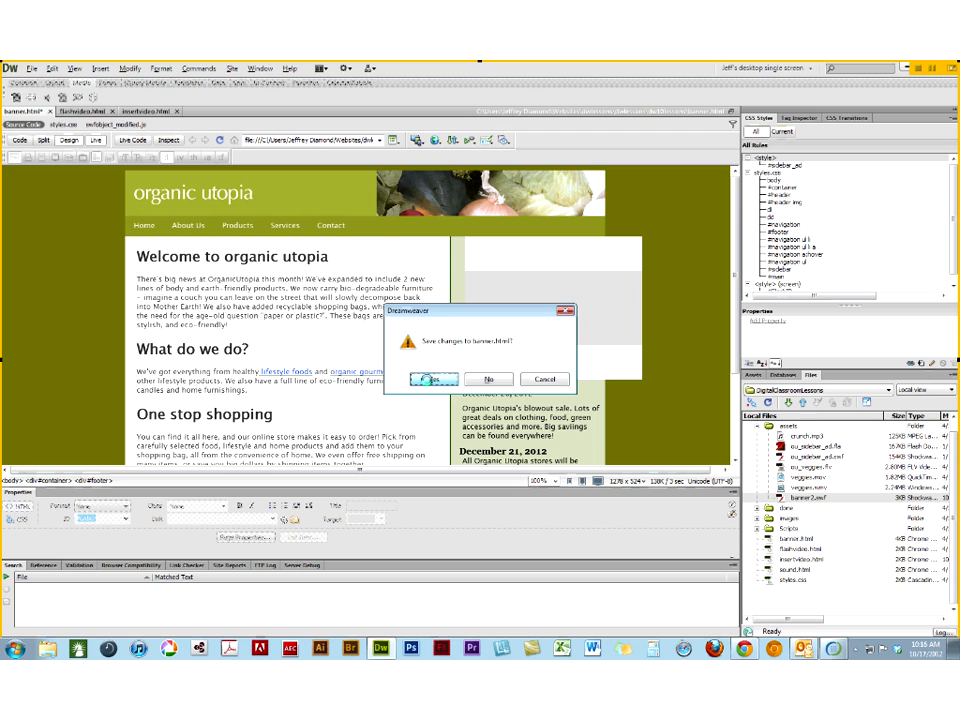
pyautogui.click(426, 380)
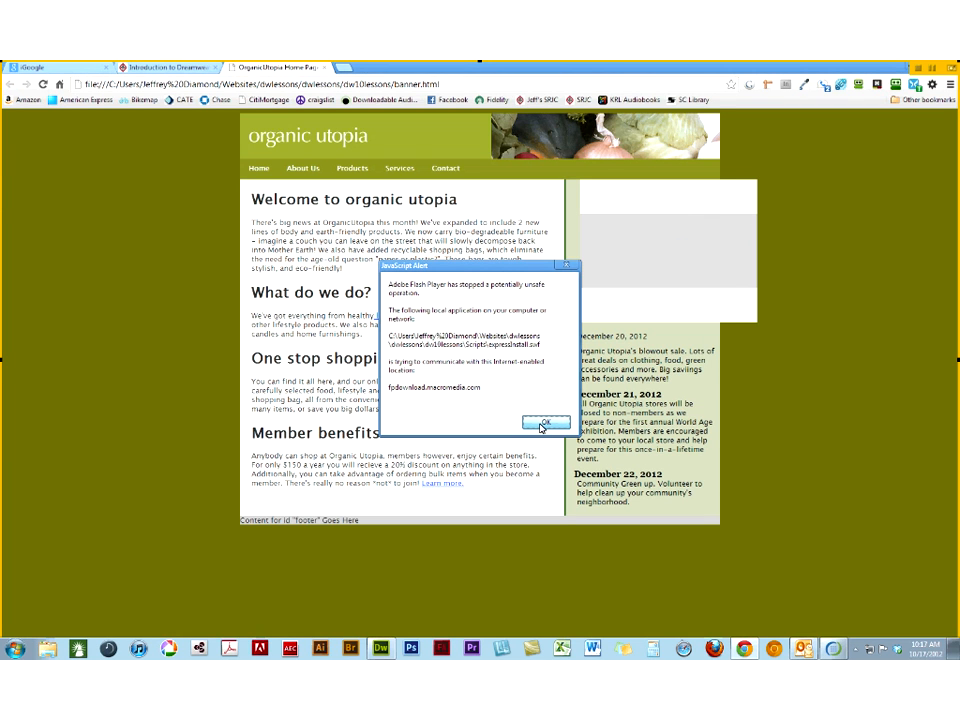
pyautogui.click(541, 425)
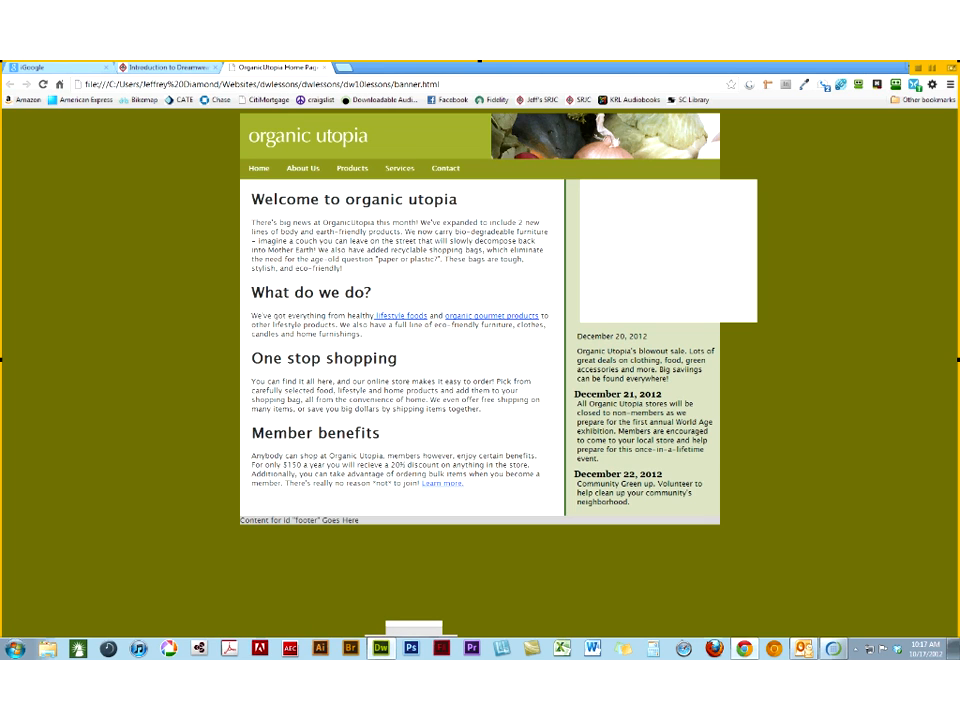
# - Back in Dreamweaver, set the sidebar SWF's Wmode to transparent and preview the page in Live view
pyautogui.click(380, 648)
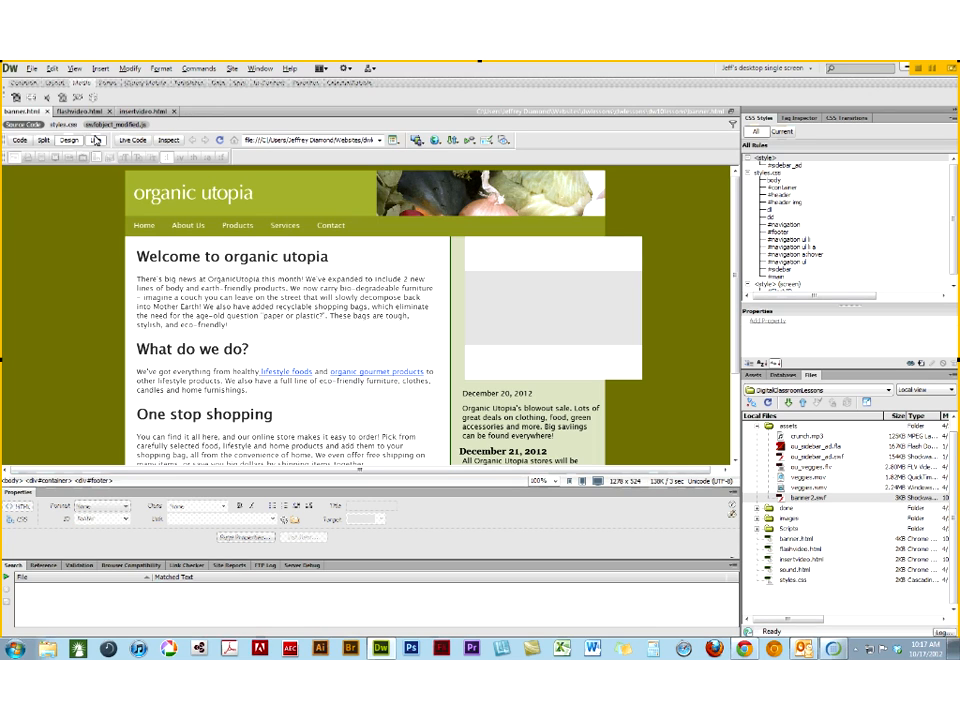
pyautogui.click(95, 140)
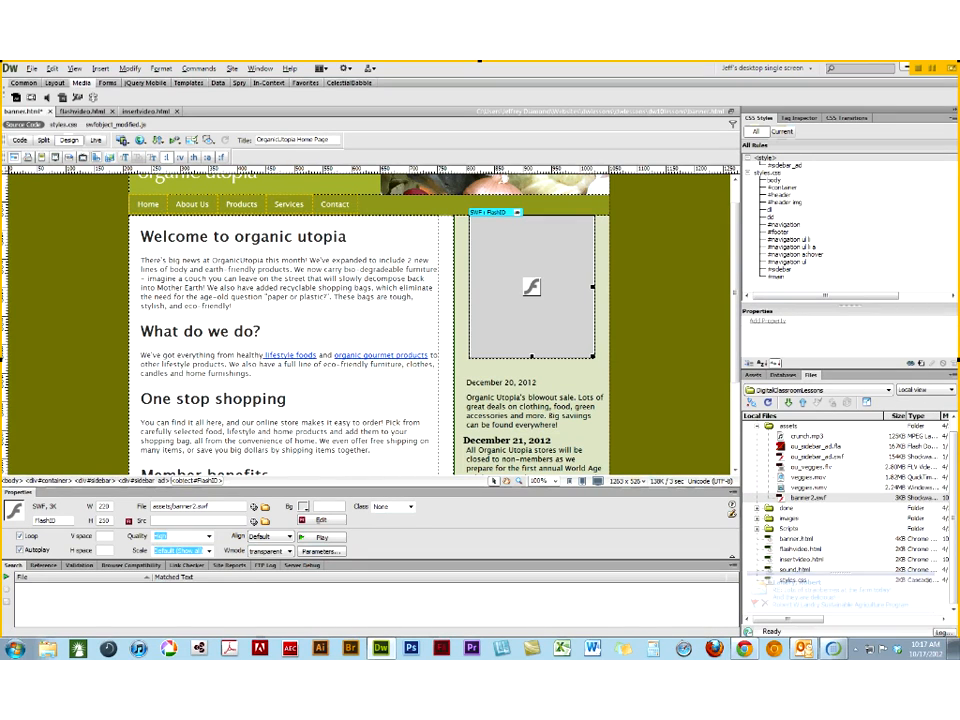
pyautogui.click(96, 141)
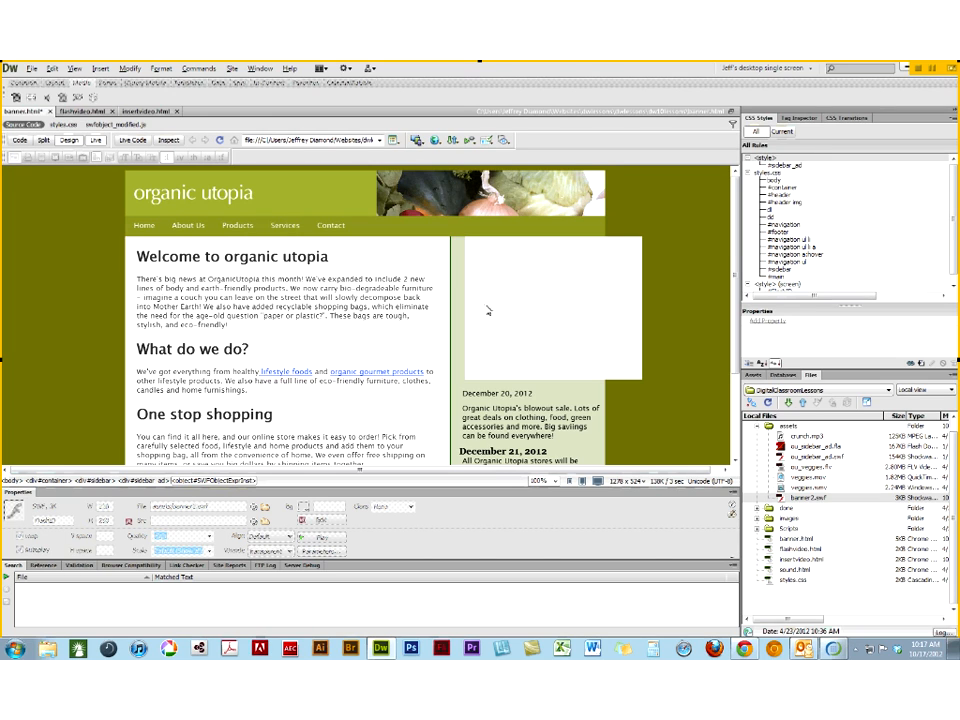
# - Save banner.html and preview it in Firefox, dismissing the Flash Player security warning
pyautogui.click(435, 141)
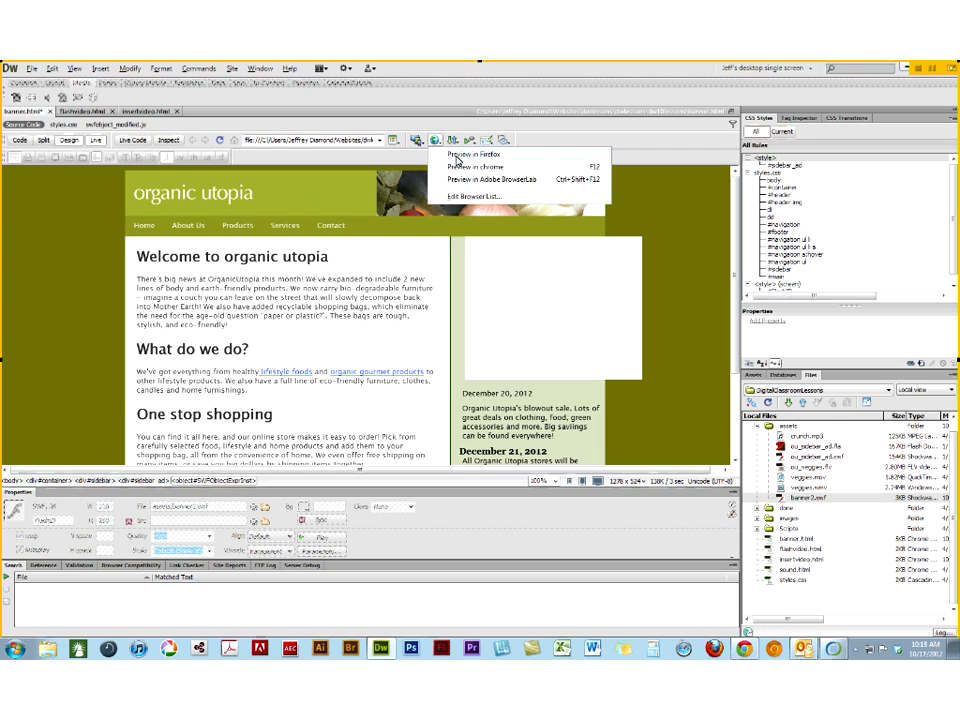
pyautogui.click(457, 168)
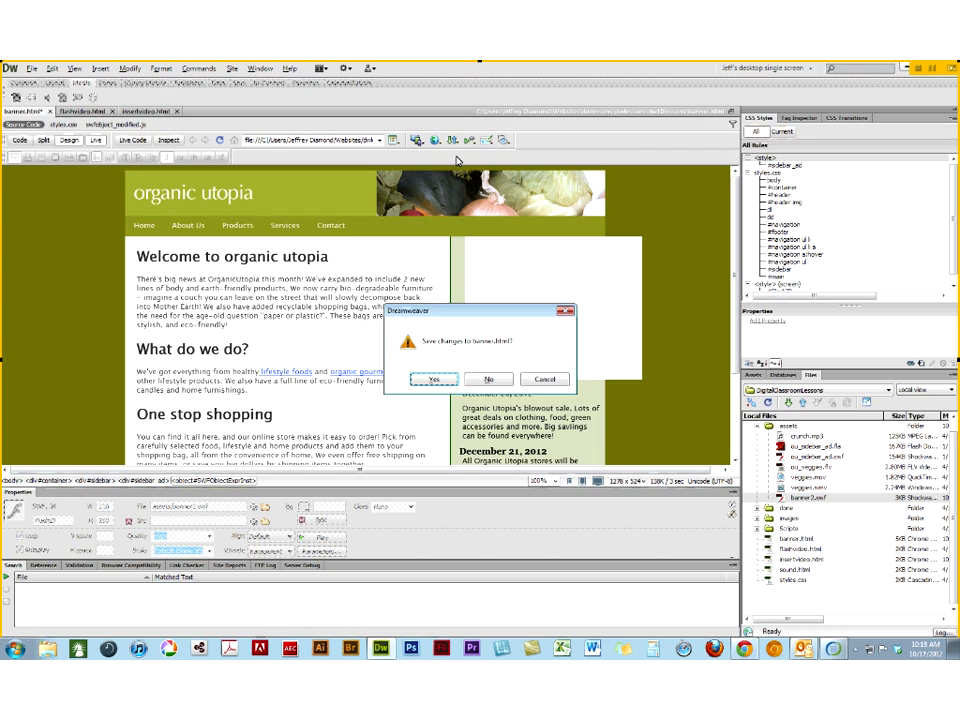
pyautogui.click(432, 381)
pyautogui.click(441, 381)
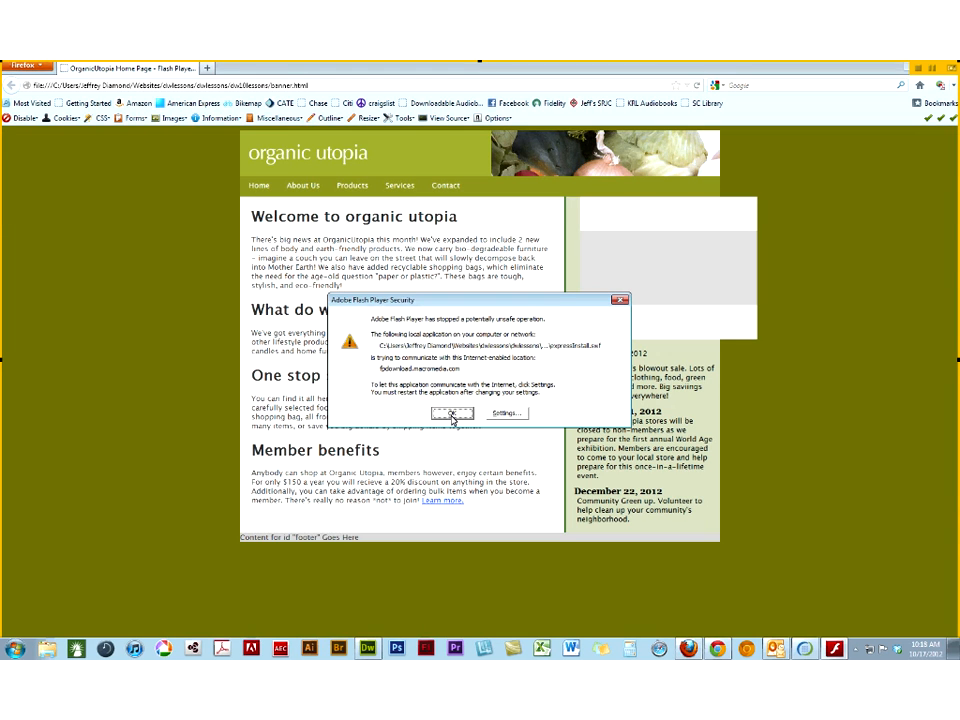
pyautogui.click(452, 416)
pyautogui.click(452, 418)
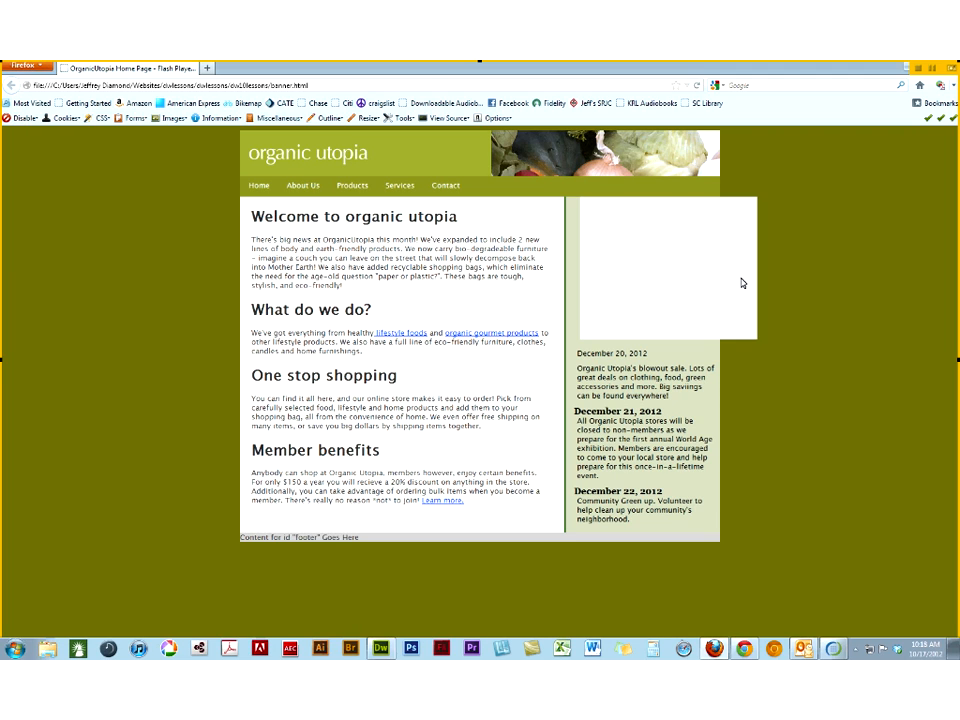
# - Return to Dreamweaver and expand the site's Scripts folder to examine the supporting Flash files
pyautogui.moveTo(714, 648)
pyautogui.click(380, 648)
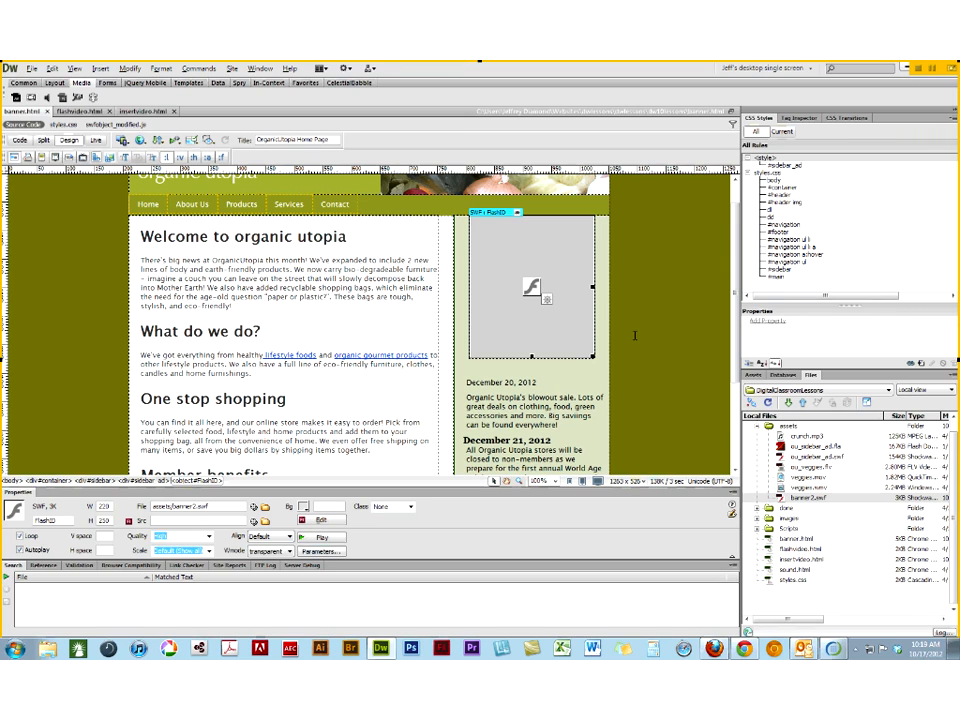
pyautogui.click(757, 529)
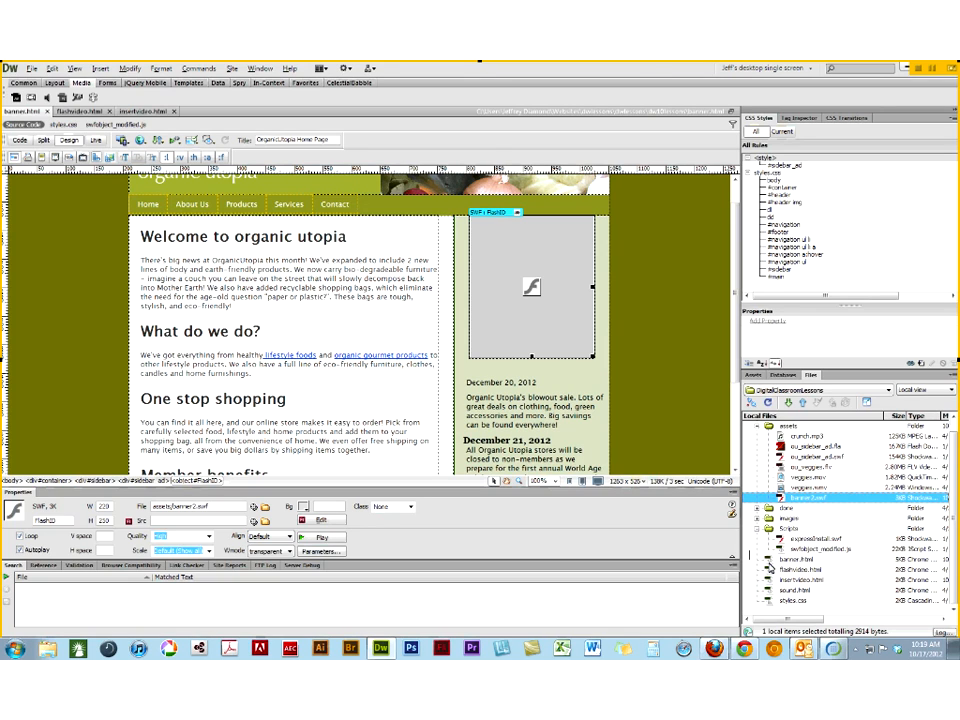
# - Expand the Scripts folder, open swfobject_modified.js to examine its code, and close the file
pyautogui.click(769, 560)
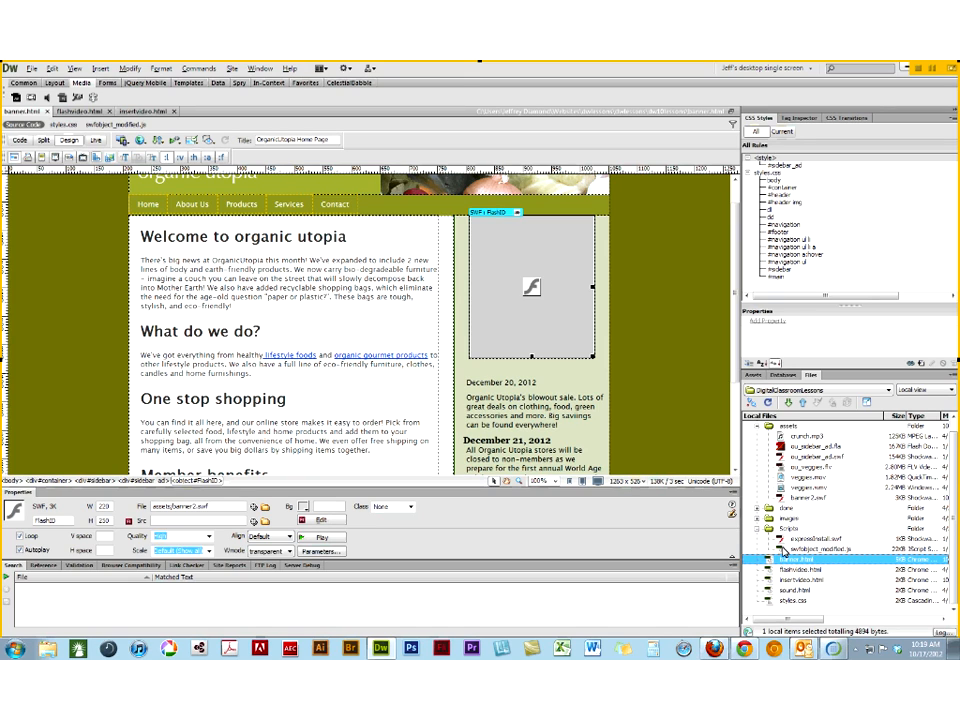
pyautogui.click(757, 528)
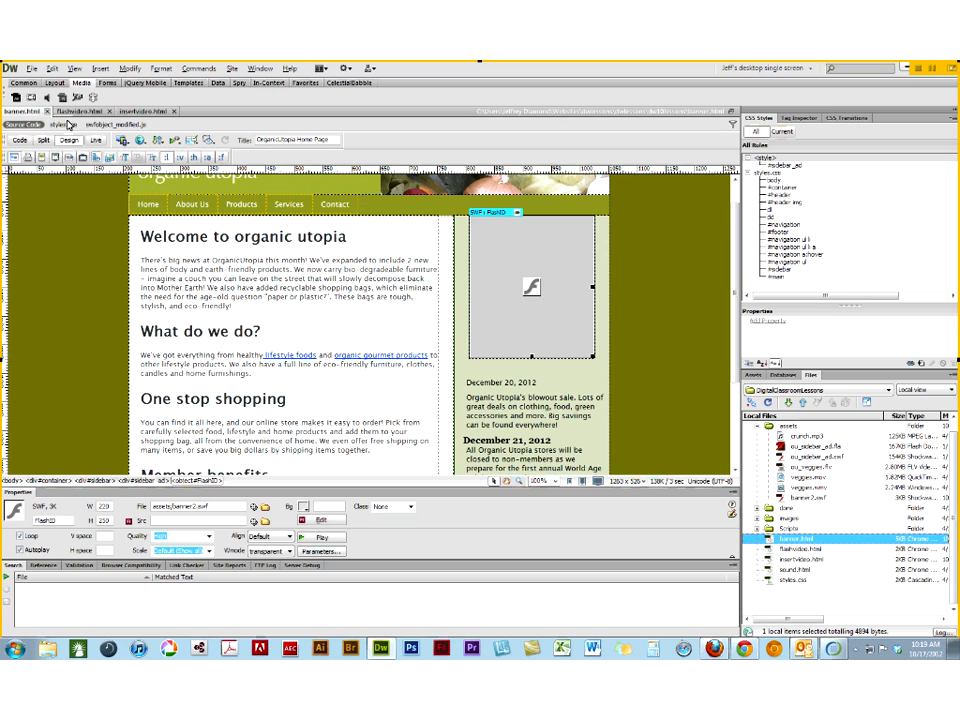
pyautogui.click(631, 357)
pyautogui.click(542, 333)
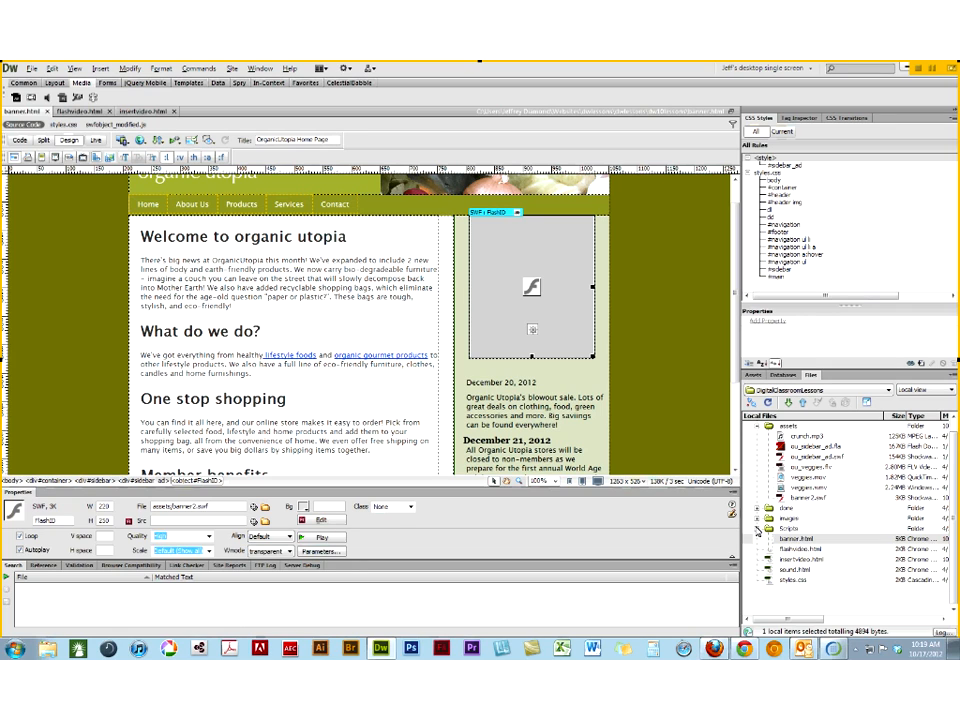
pyautogui.click(758, 528)
pyautogui.click(795, 540)
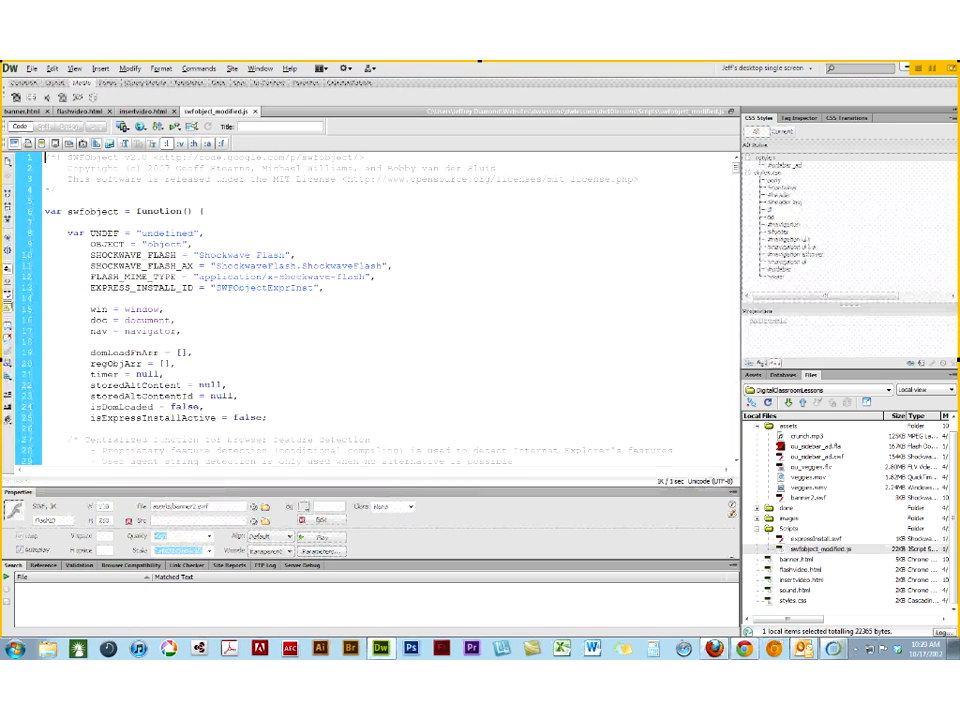
pyautogui.click(255, 113)
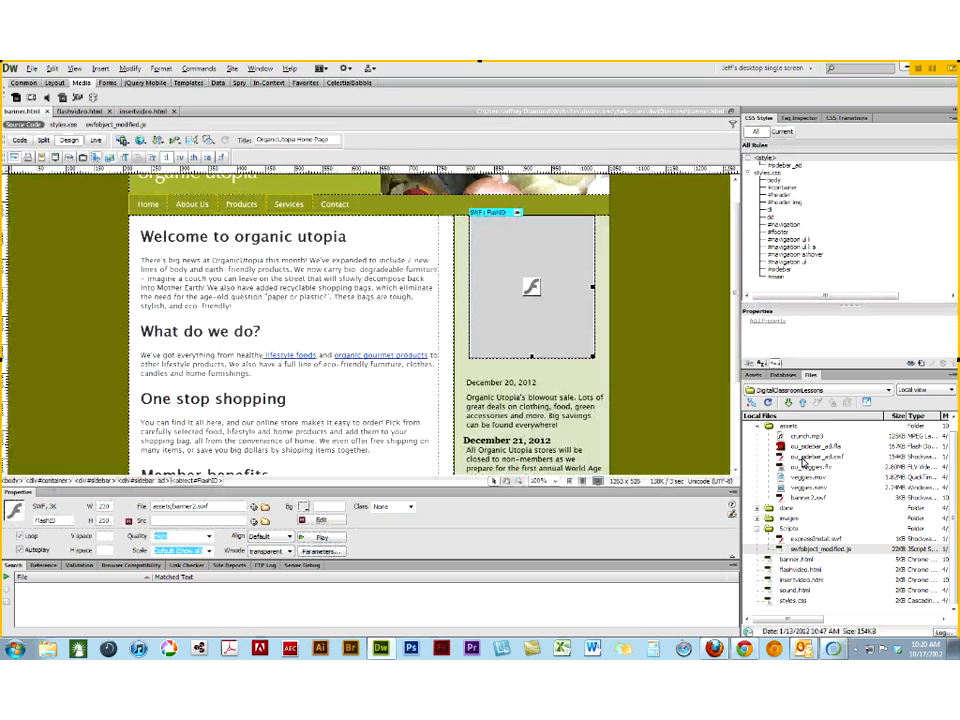
# - Rename ou_sidebar_ad.swf in the assets folder to ou_sidebar_ad2.swf, updating the links to it
pyautogui.click(805, 458)
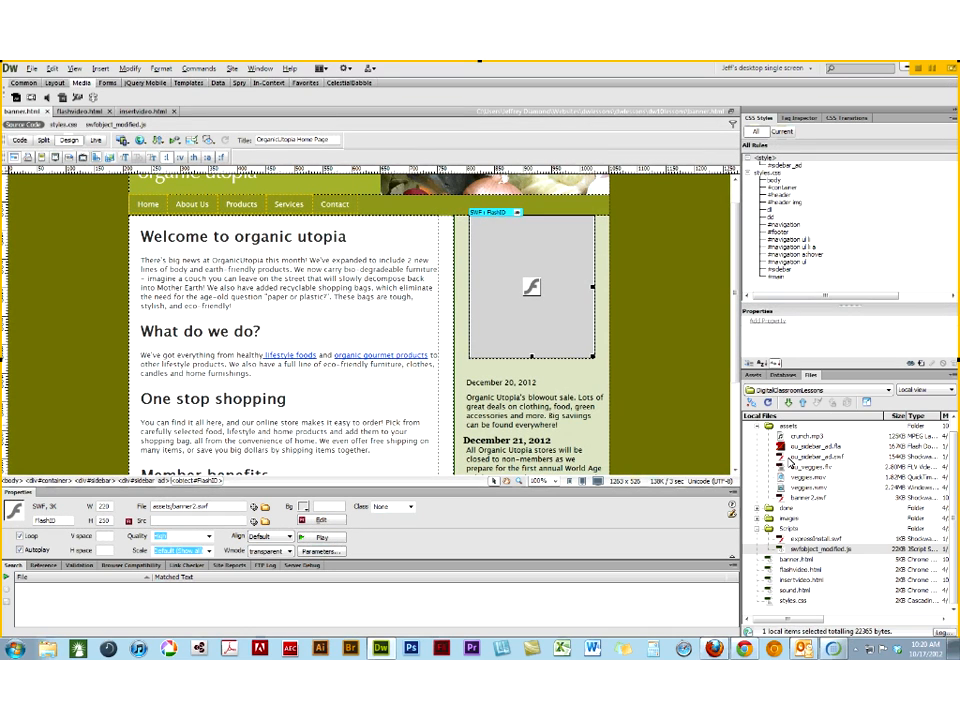
pyautogui.click(805, 458)
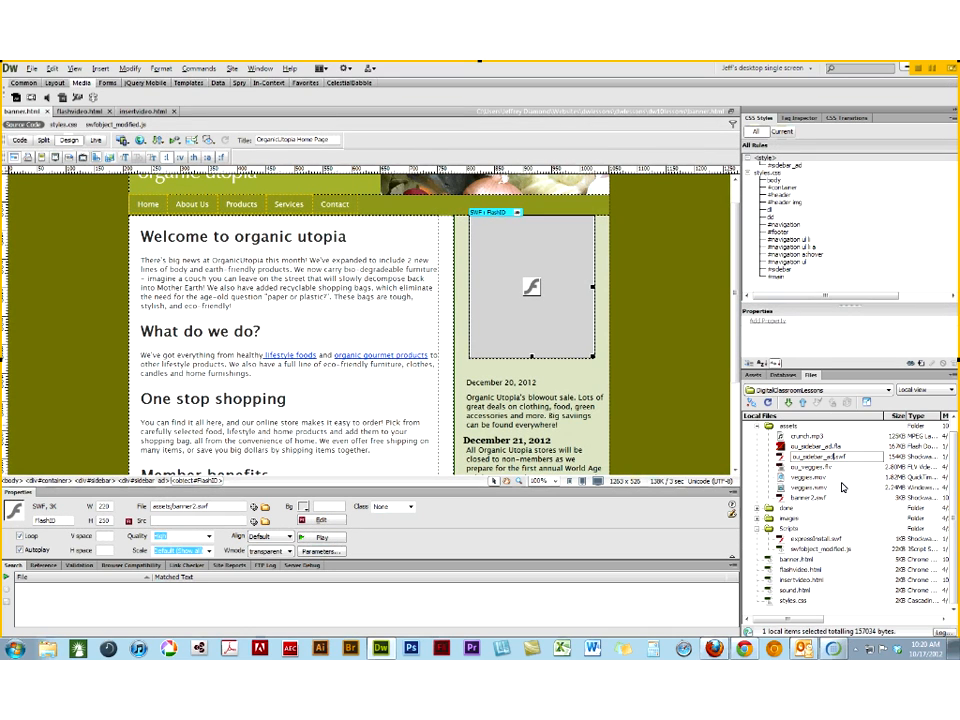
pyautogui.press('Return')
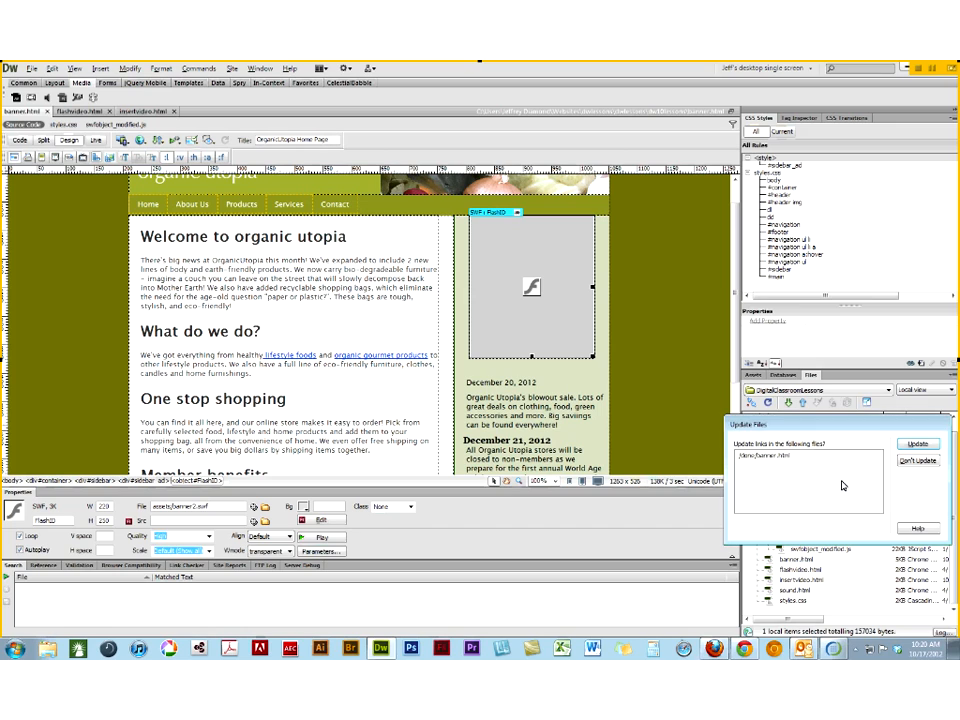
pyautogui.click(907, 446)
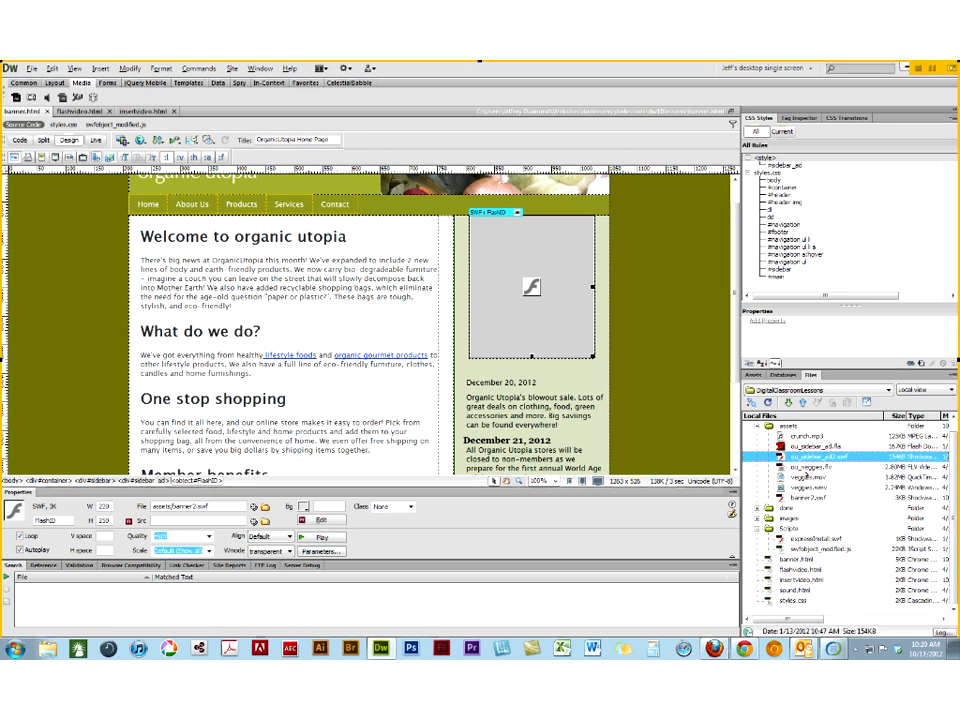
# - Rename banner2.swf in the assets folder to ou_sidebar_ad.swf and update the links in banner.html
pyautogui.click(801, 498)
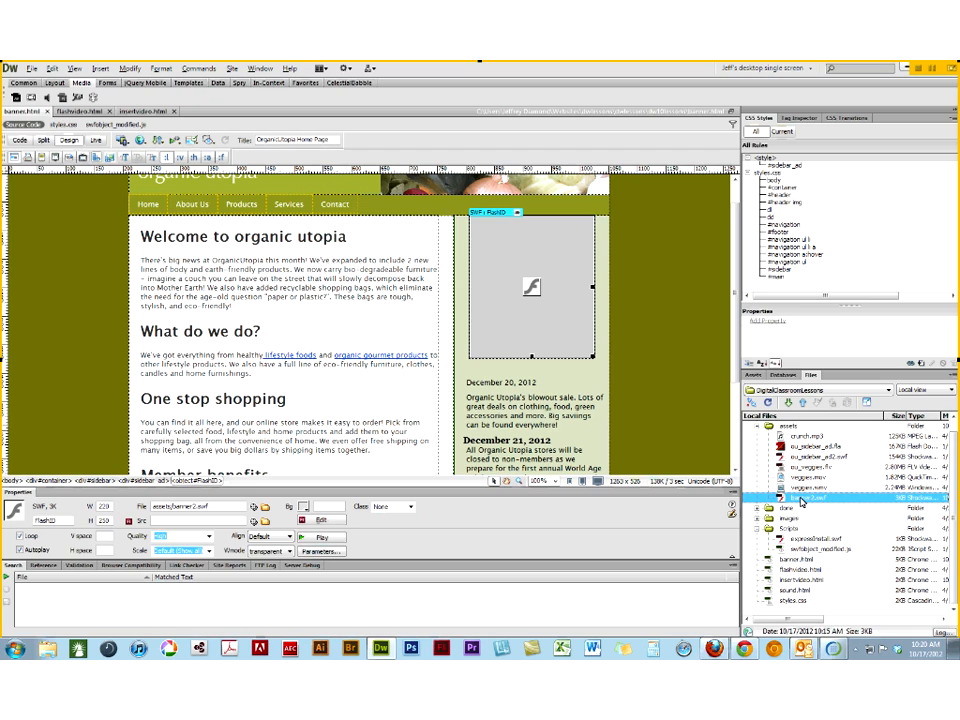
pyautogui.click(801, 498)
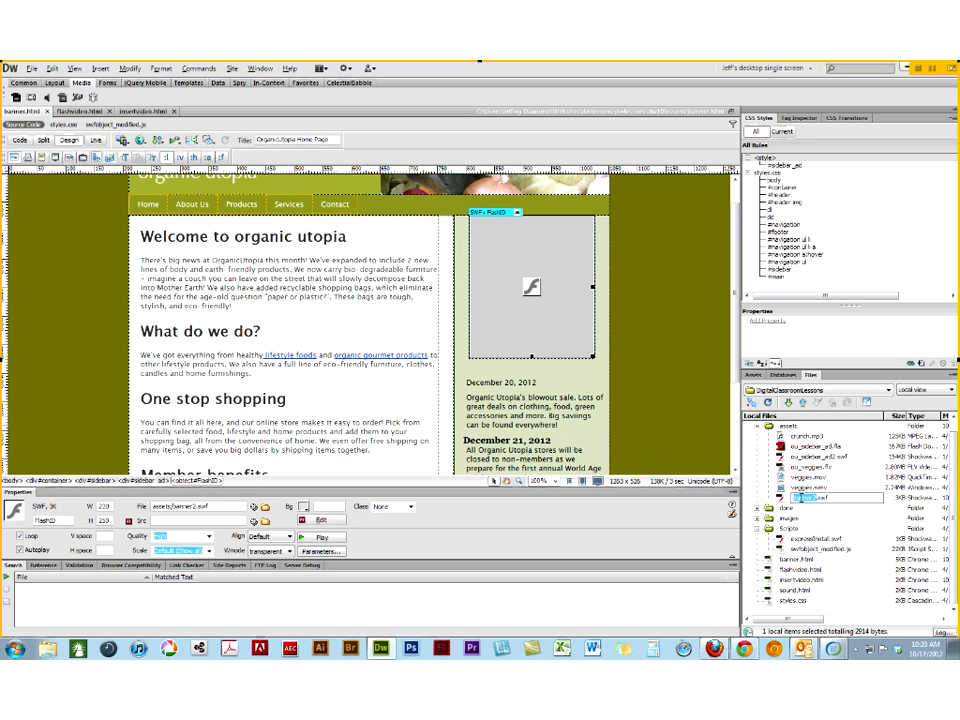
pyautogui.write('ou_sidebar_ad')
pyautogui.press('Return')
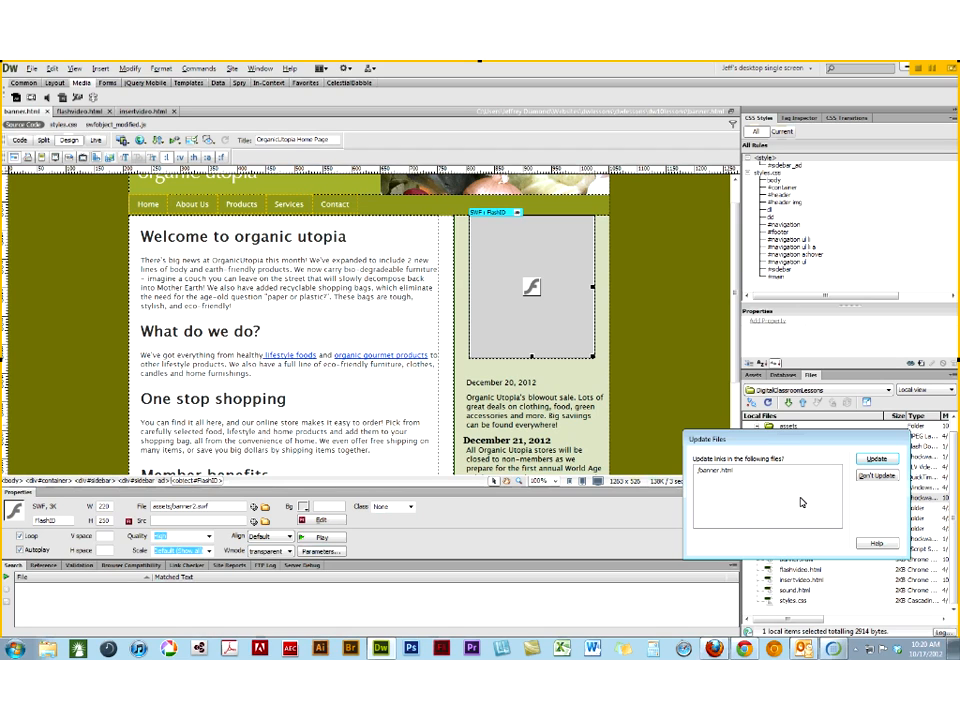
pyautogui.click(871, 463)
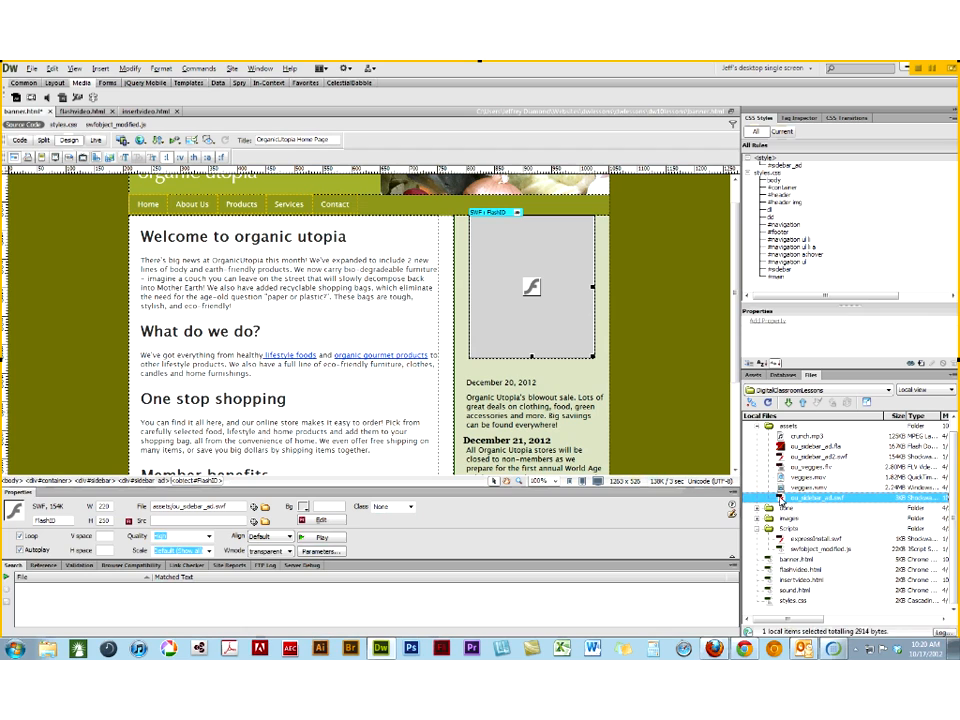
# - Replace the sidebar SWF placeholder with a fresh insertion of ou_sidebar_ad.swf from the assets folder, titled "jkh"
pyautogui.click(550, 263)
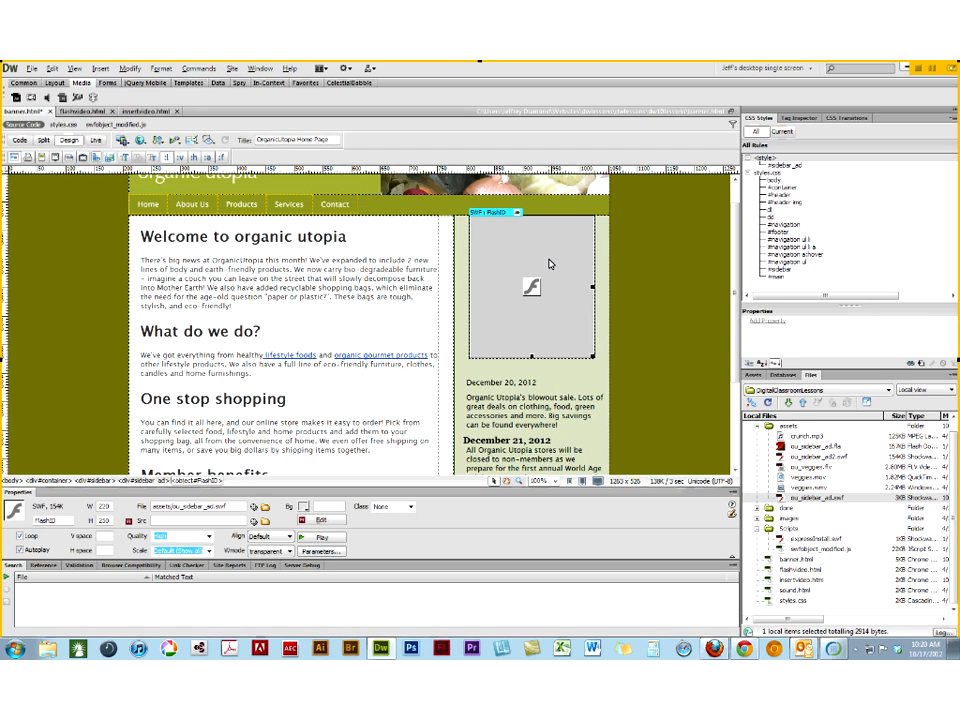
pyautogui.press('Delete')
pyautogui.moveTo(780, 498); pyautogui.dragTo(568, 324)
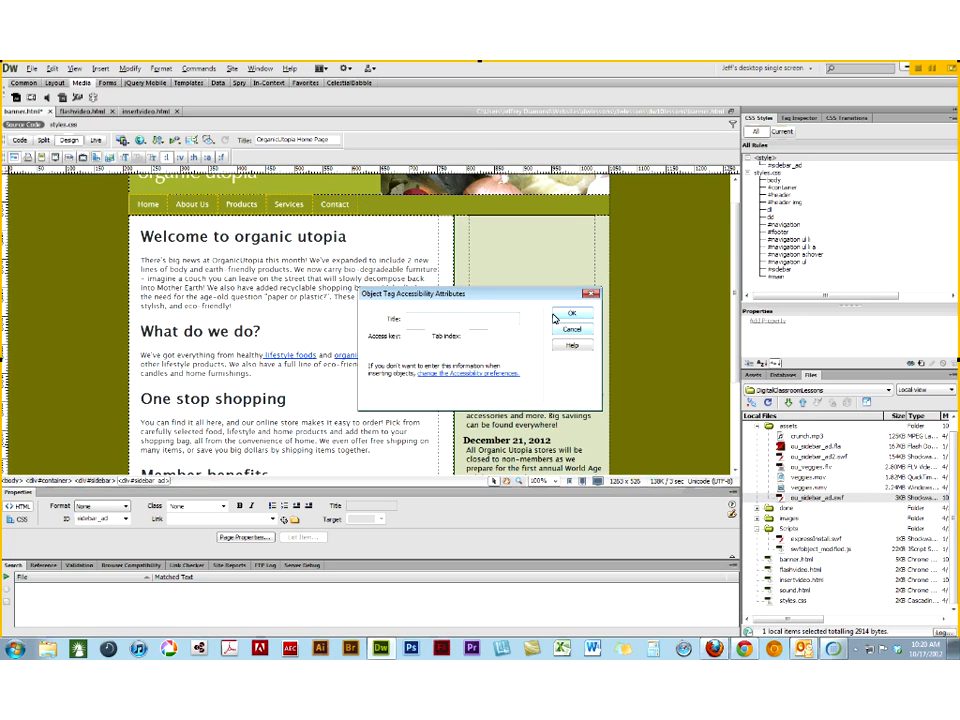
pyautogui.write('jkh')
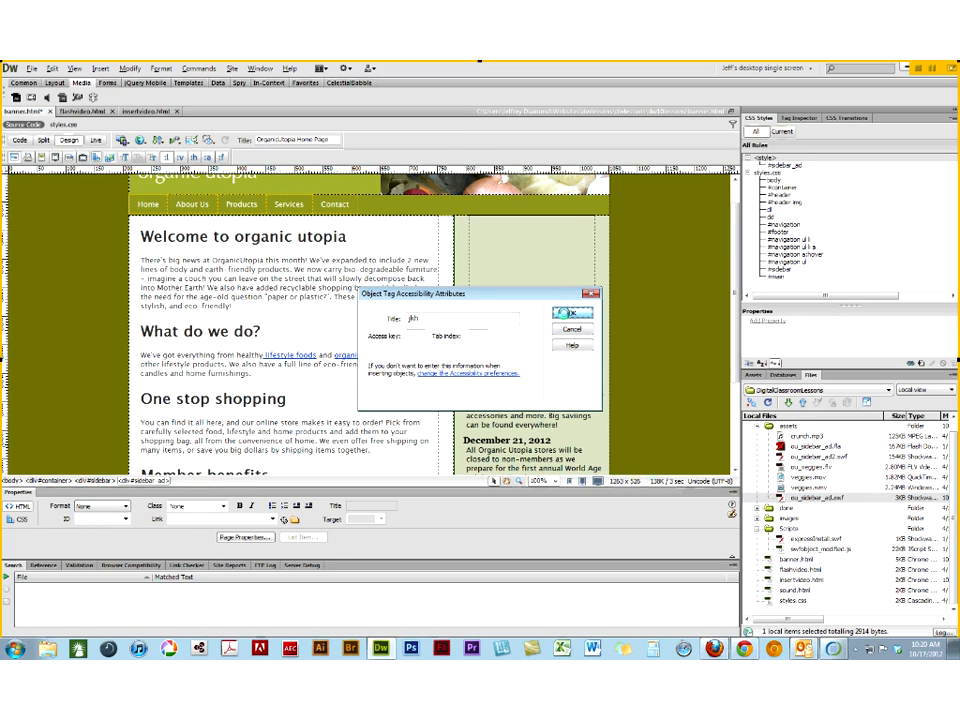
pyautogui.click(565, 313)
# - Play and stop the sidebar SWF in Design view, turn off its looping, and play it again
pyautogui.click(316, 538)
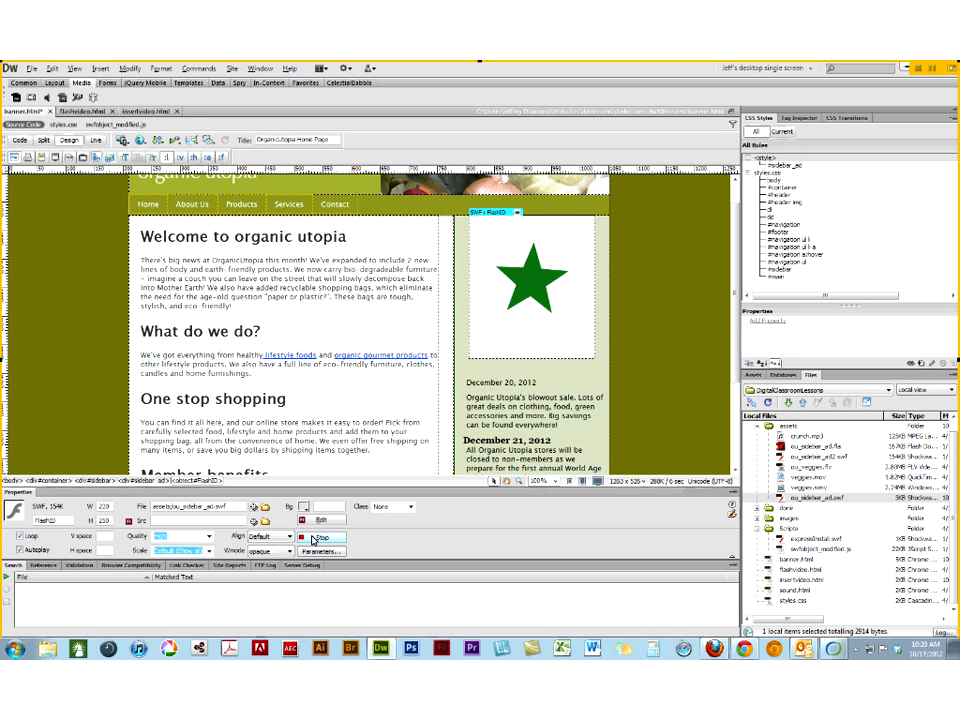
pyautogui.click(316, 538)
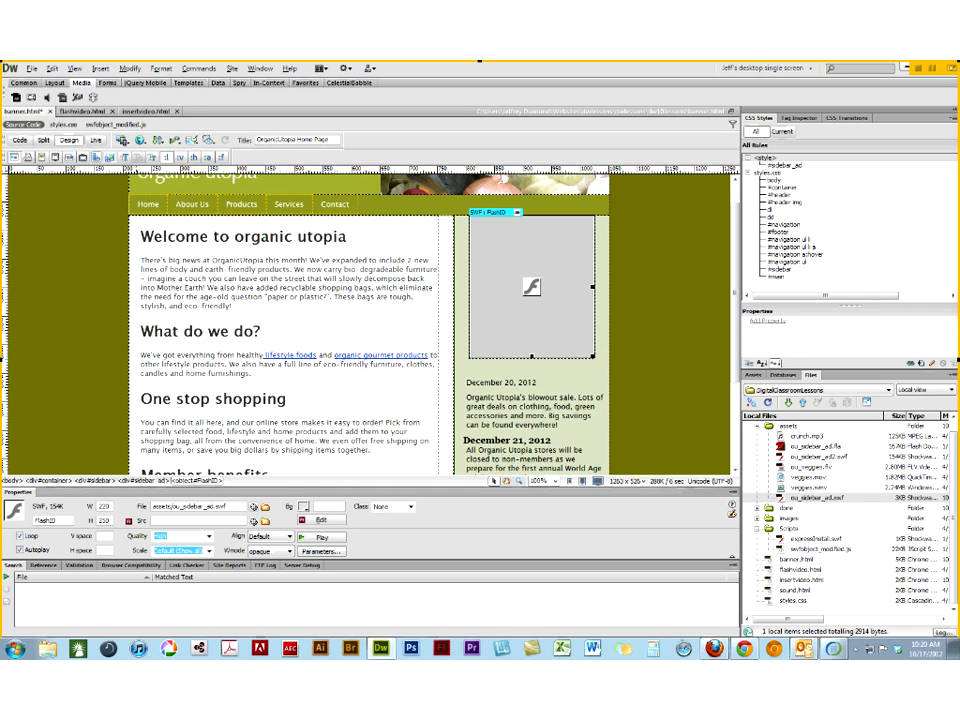
pyautogui.click(20, 536)
pyautogui.click(333, 540)
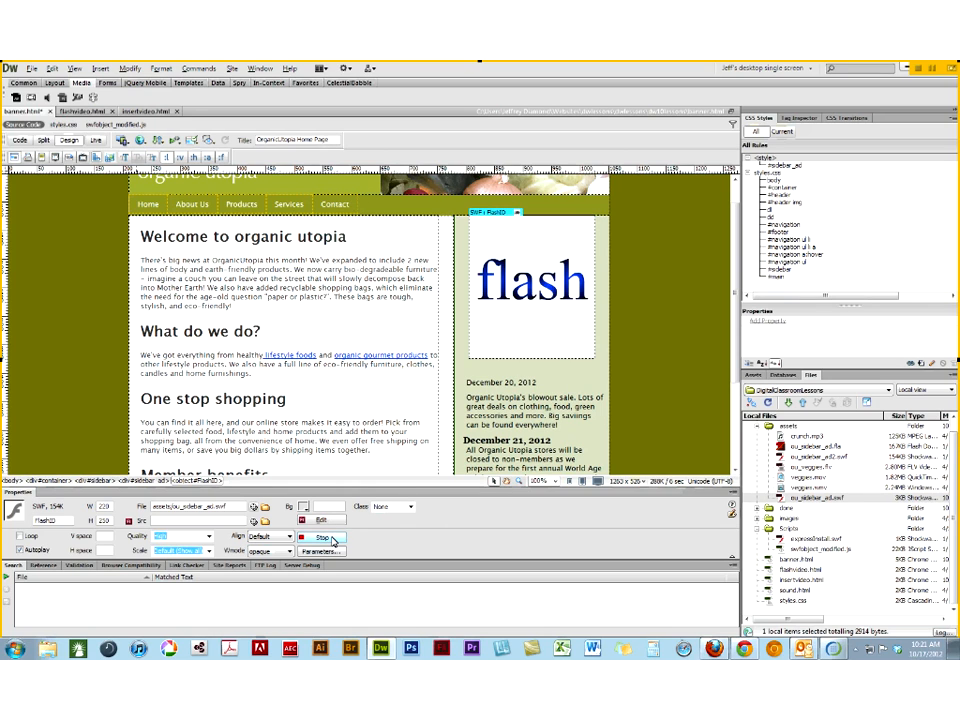
# - Set the sidebar SWF's Wmode to transparent, check the page in Live view, and return to Design view
pyautogui.click(262, 551)
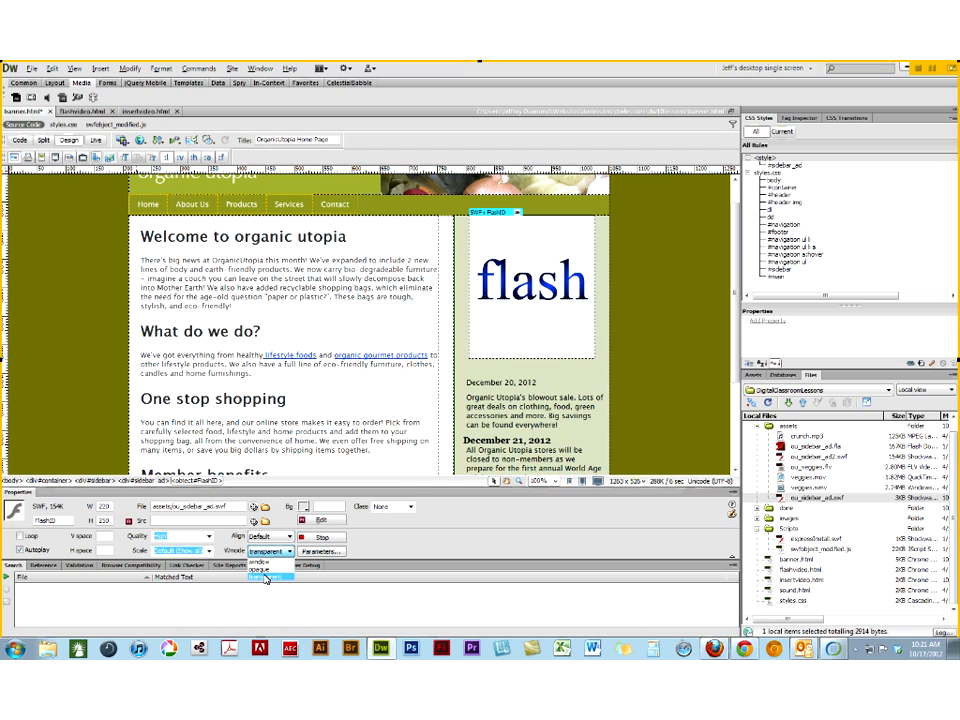
pyautogui.click(266, 577)
pyautogui.click(314, 538)
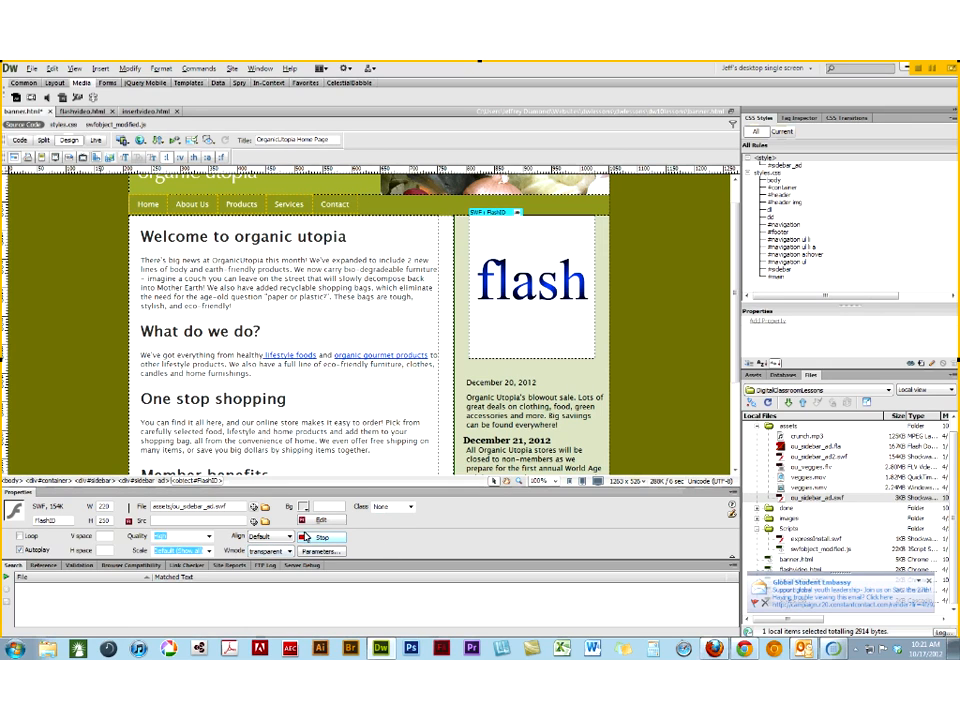
pyautogui.click(271, 551)
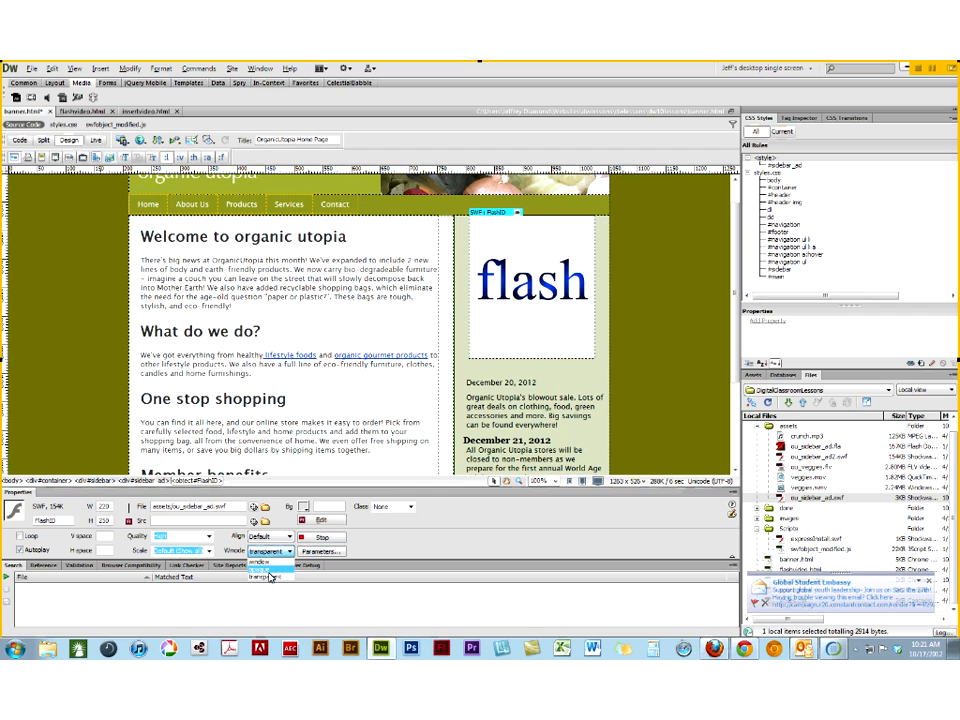
pyautogui.click(270, 577)
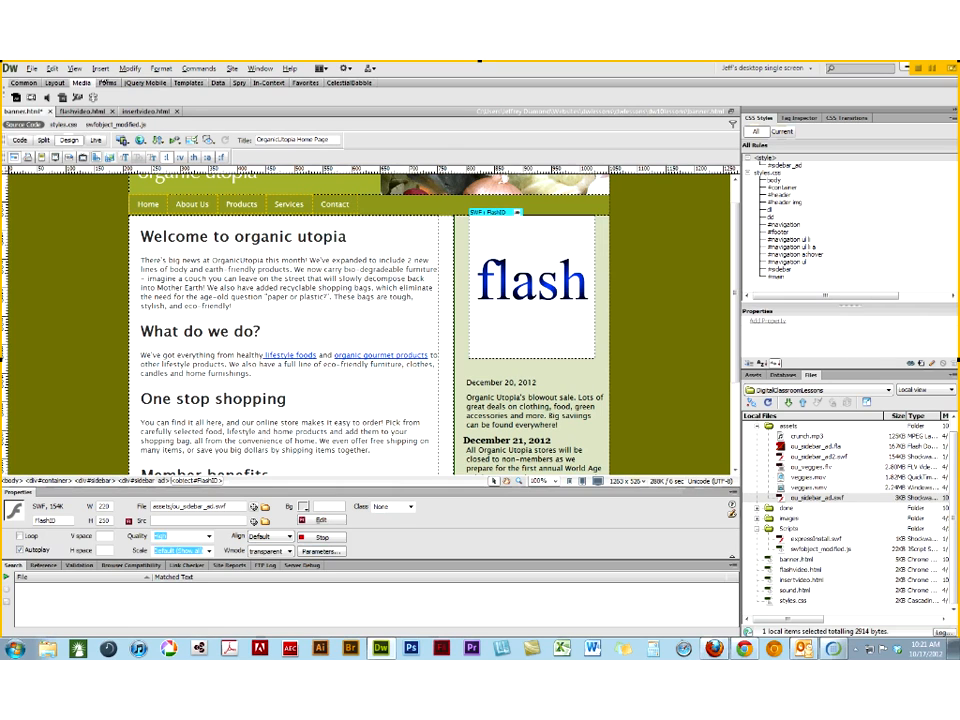
pyautogui.click(93, 145)
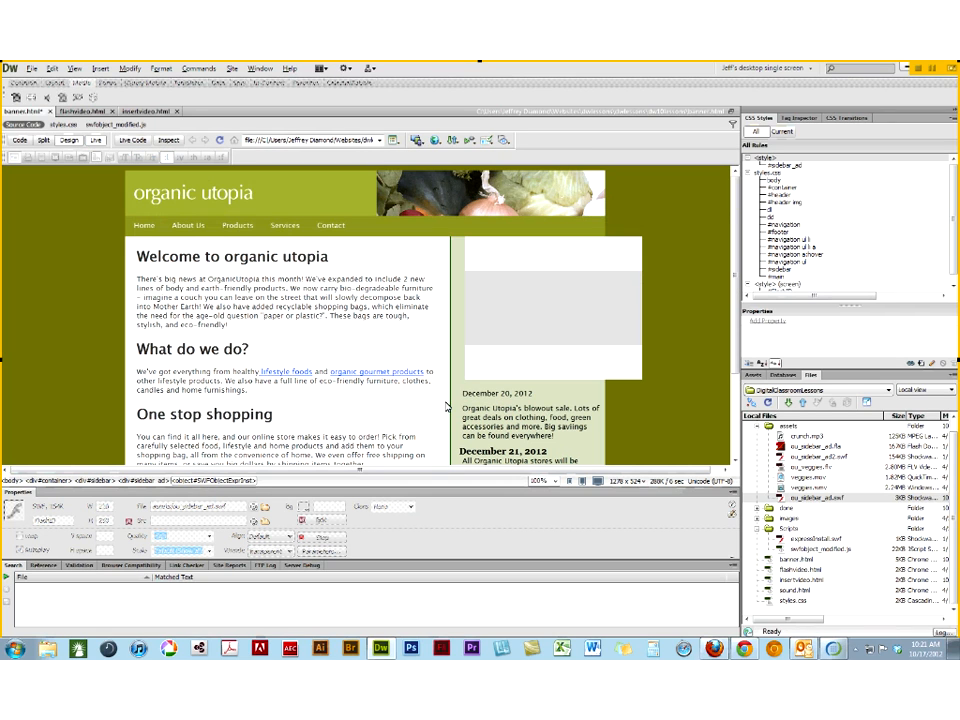
pyautogui.click(97, 141)
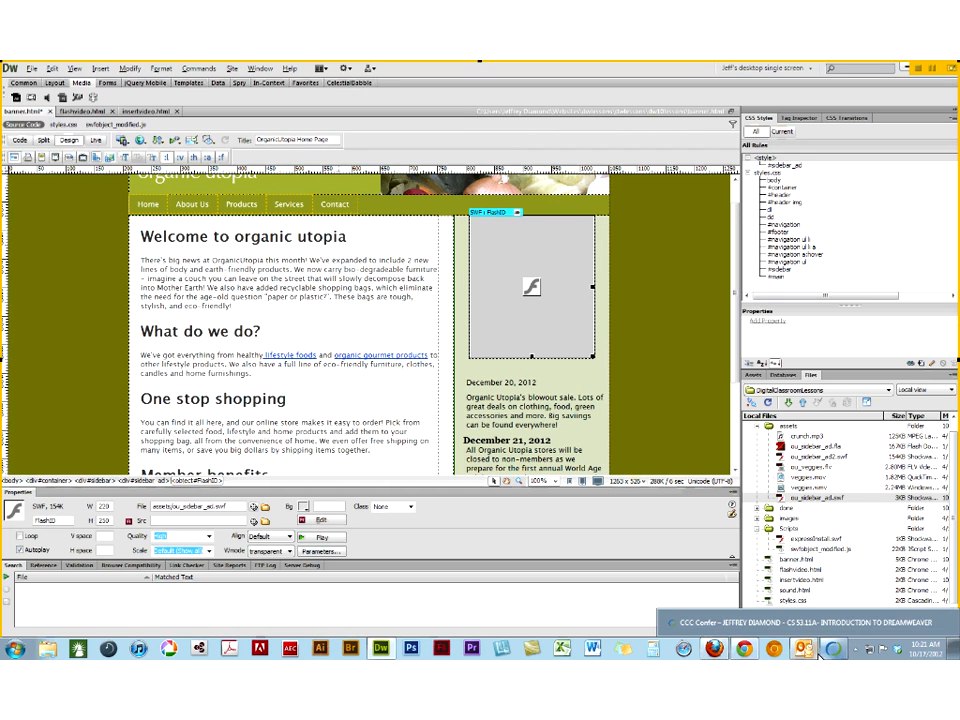
# - Save the changes to banner.html
pyautogui.moveTo(808, 650)
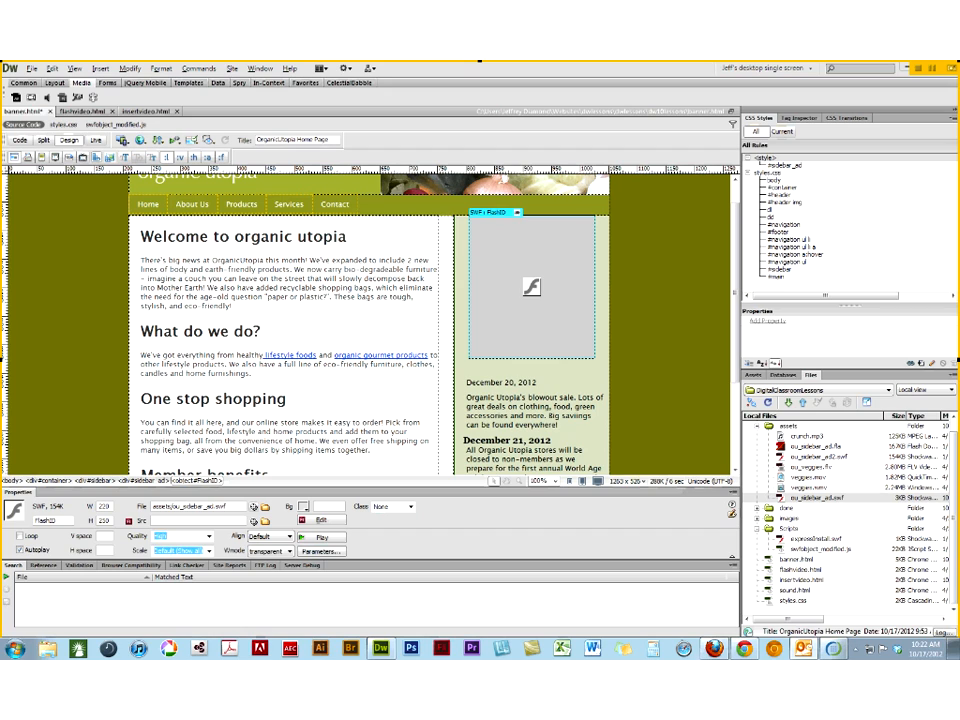
pyautogui.click(34, 113)
pyautogui.hotkey('ctrl', 's')
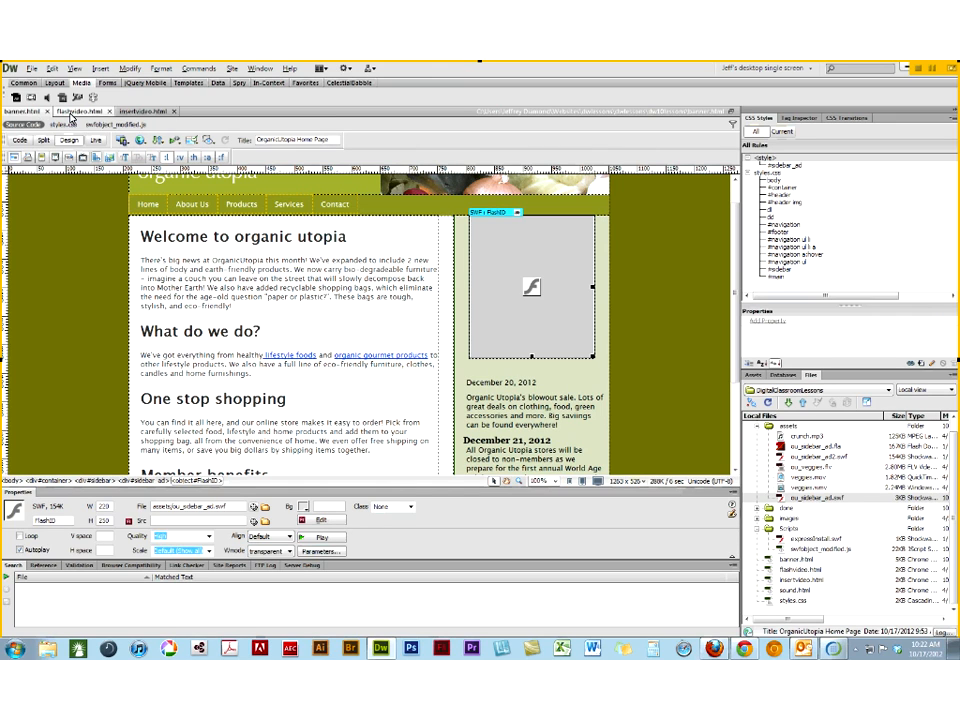
# - Switch to flashvideo.html and place the insertion point in the paragraph below the "A look at our vegetables" heading
pyautogui.click(71, 113)
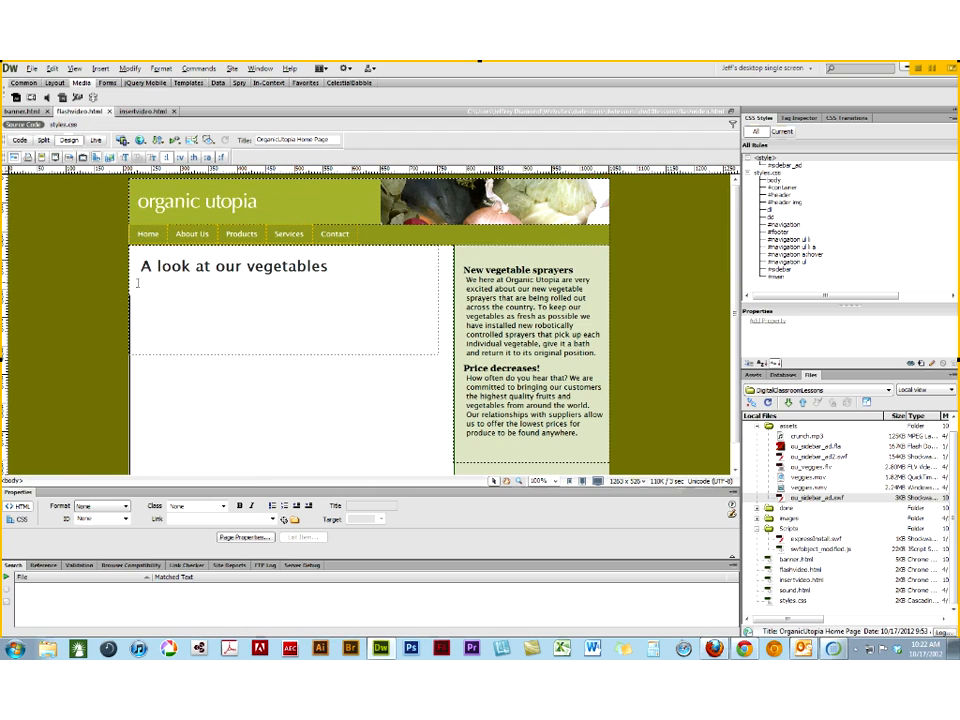
pyautogui.click(329, 268)
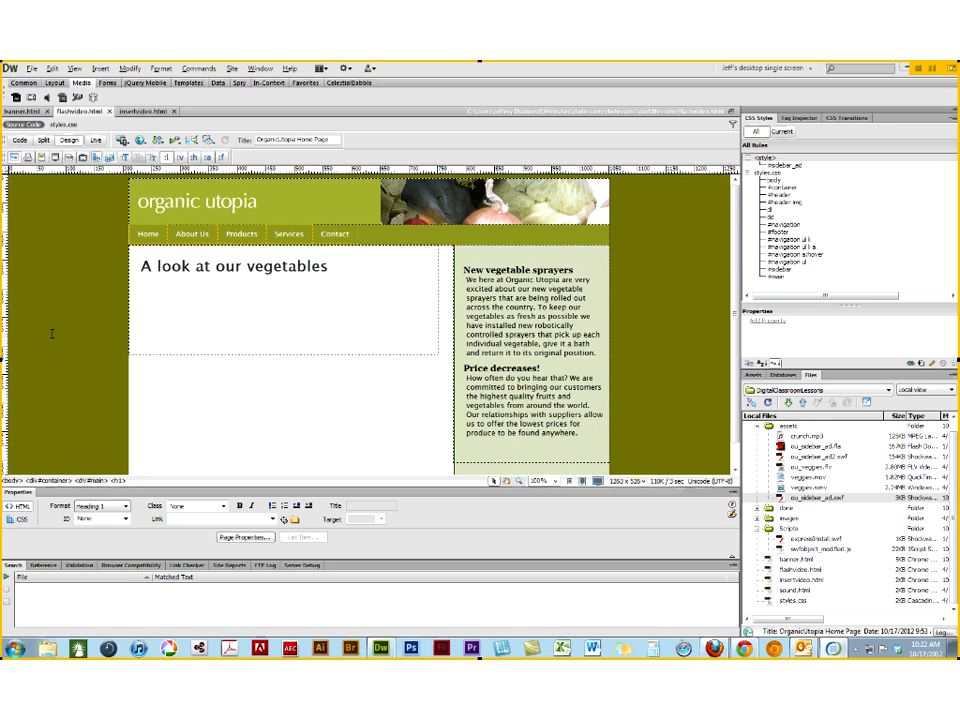
pyautogui.click(149, 290)
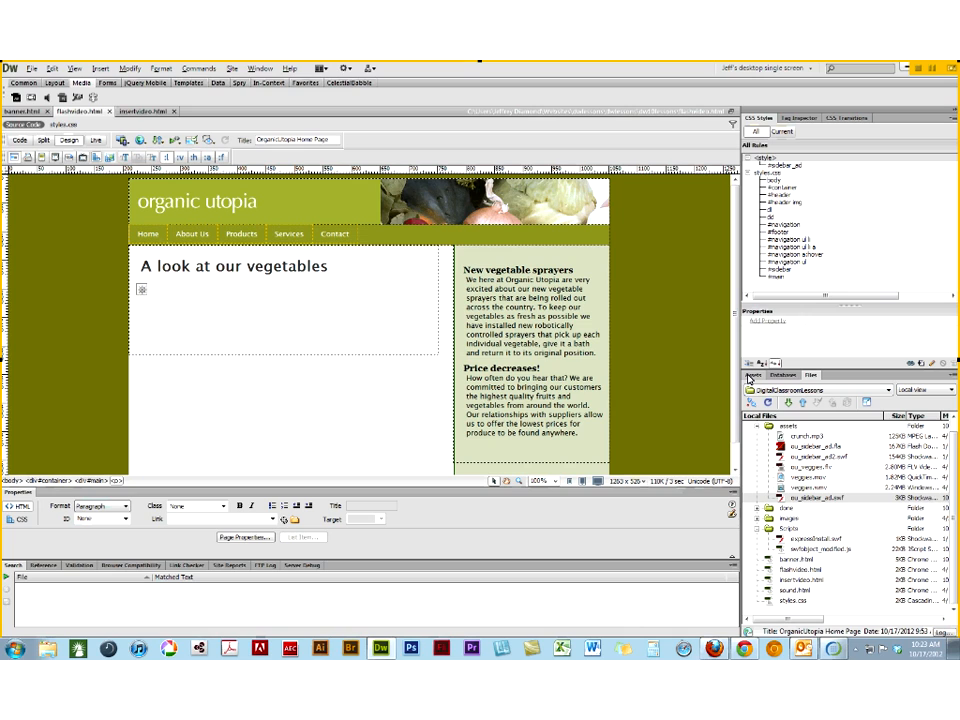
pyautogui.click(101, 70)
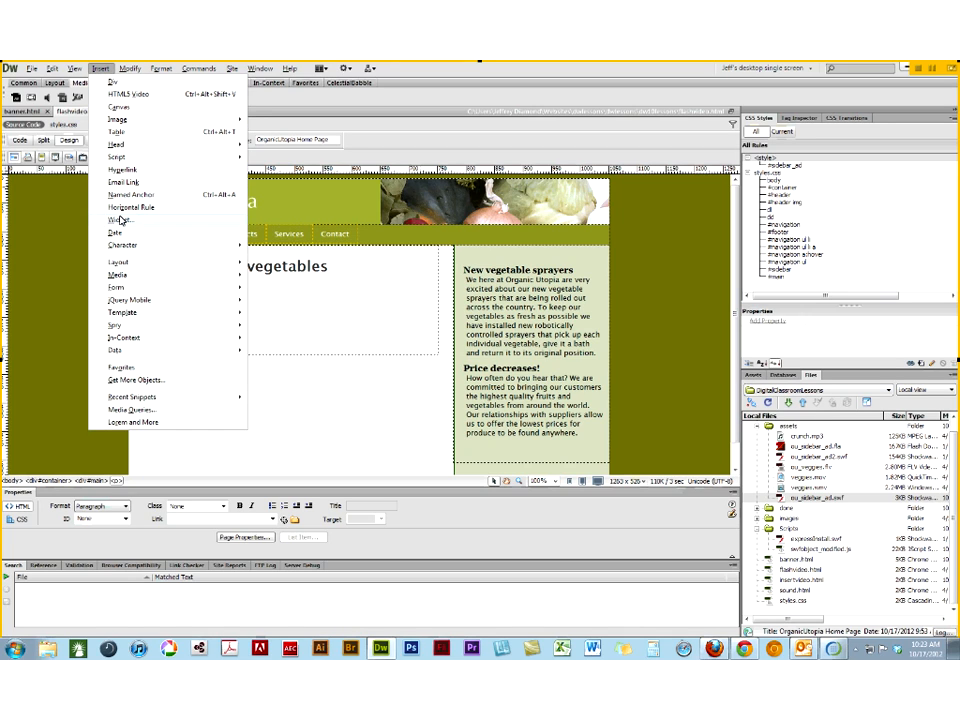
pyautogui.moveTo(118, 278)
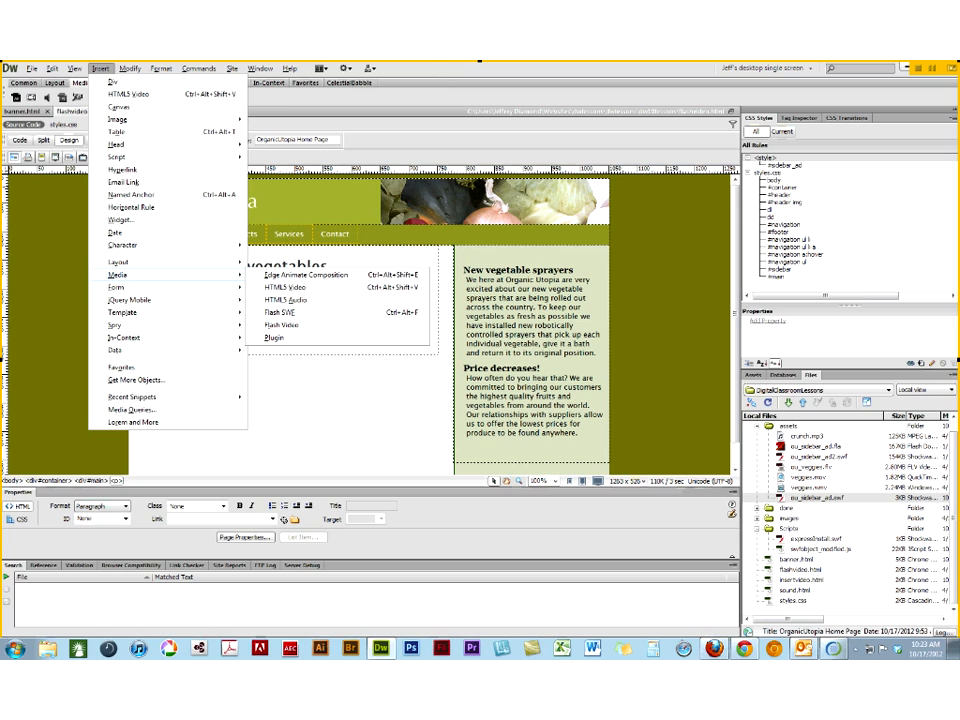
pyautogui.press('Escape')
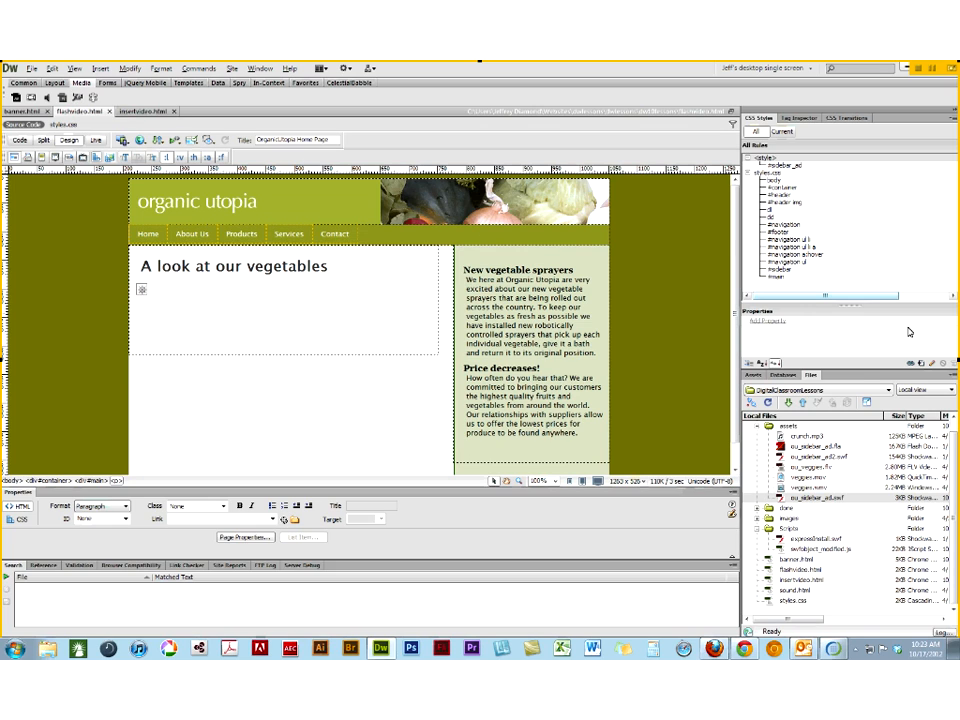
# - Start inserting ou_veggies.flv from the site's movie assets at the insertion point, keeping the page visible beside the insert settings
pyautogui.click(752, 376)
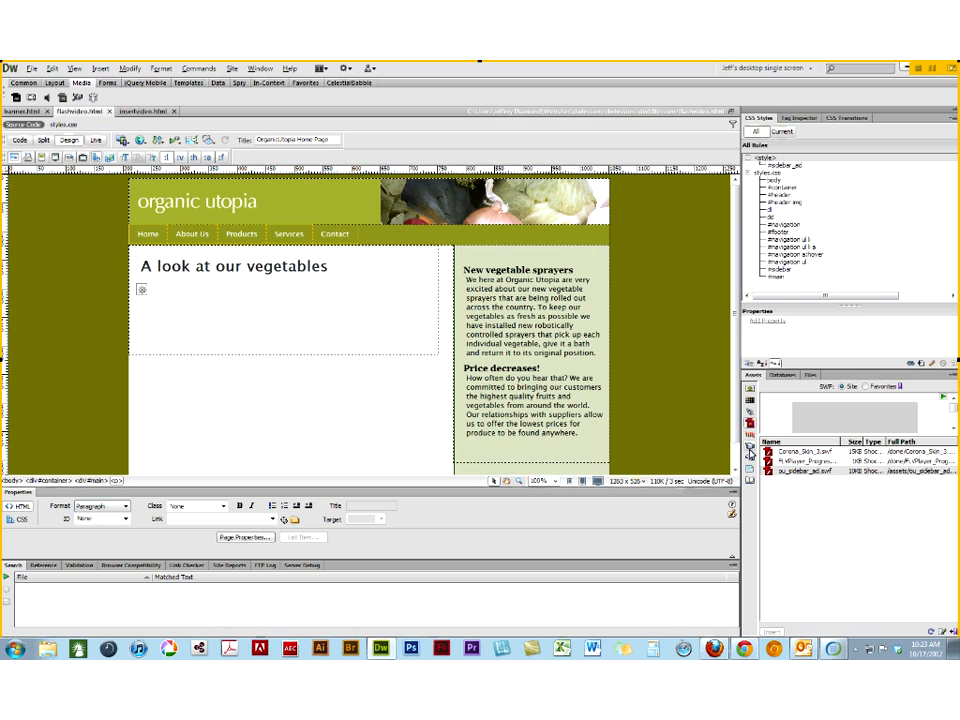
pyautogui.click(750, 450)
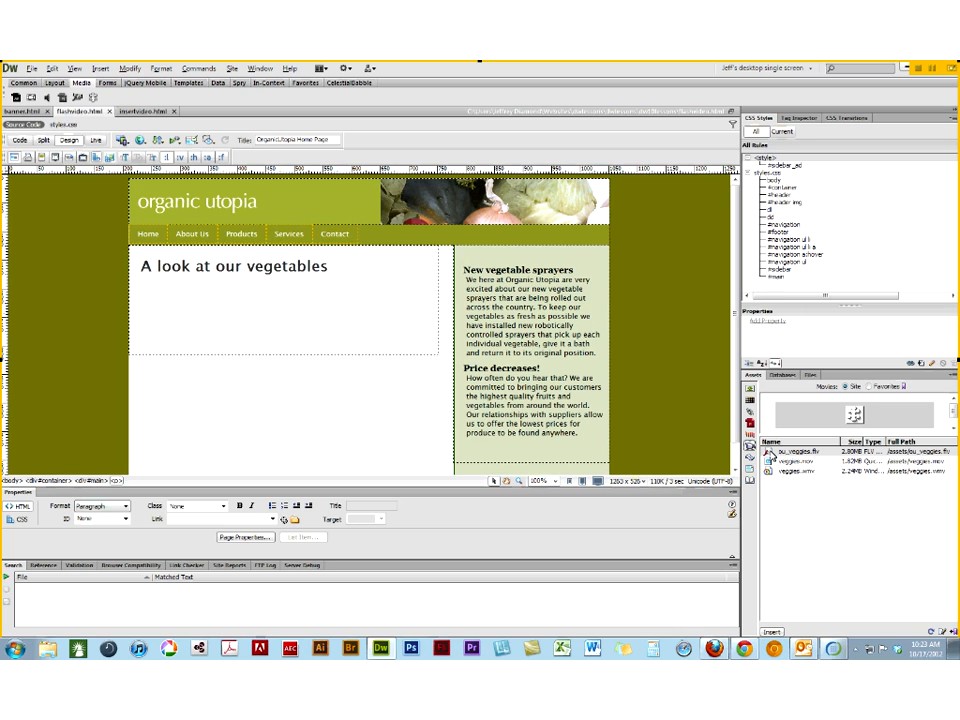
pyautogui.rightClick(769, 452)
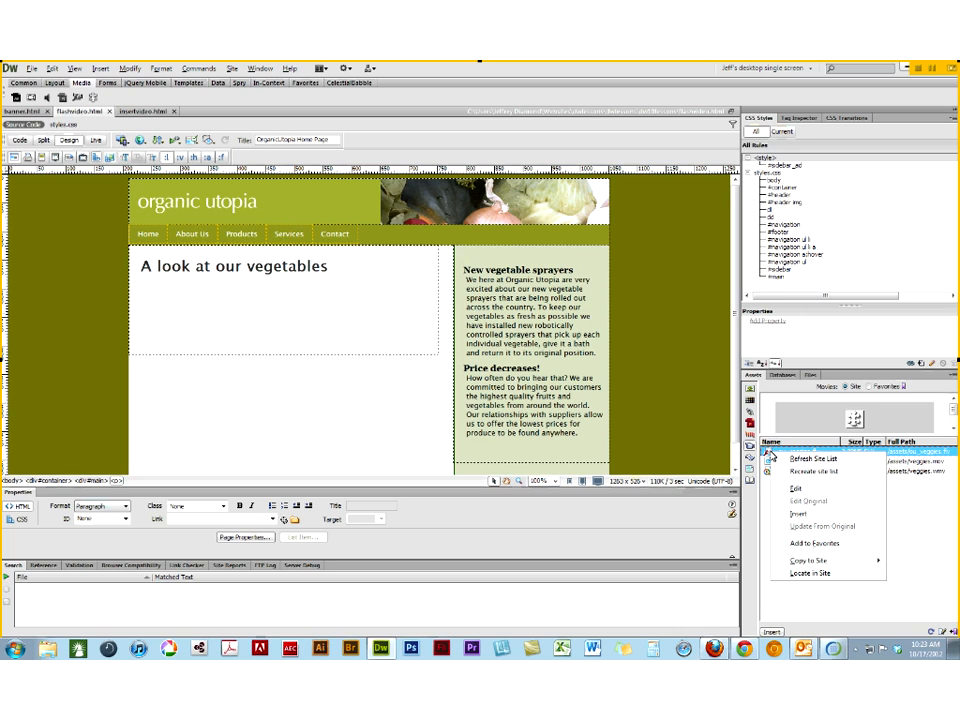
pyautogui.click(799, 515)
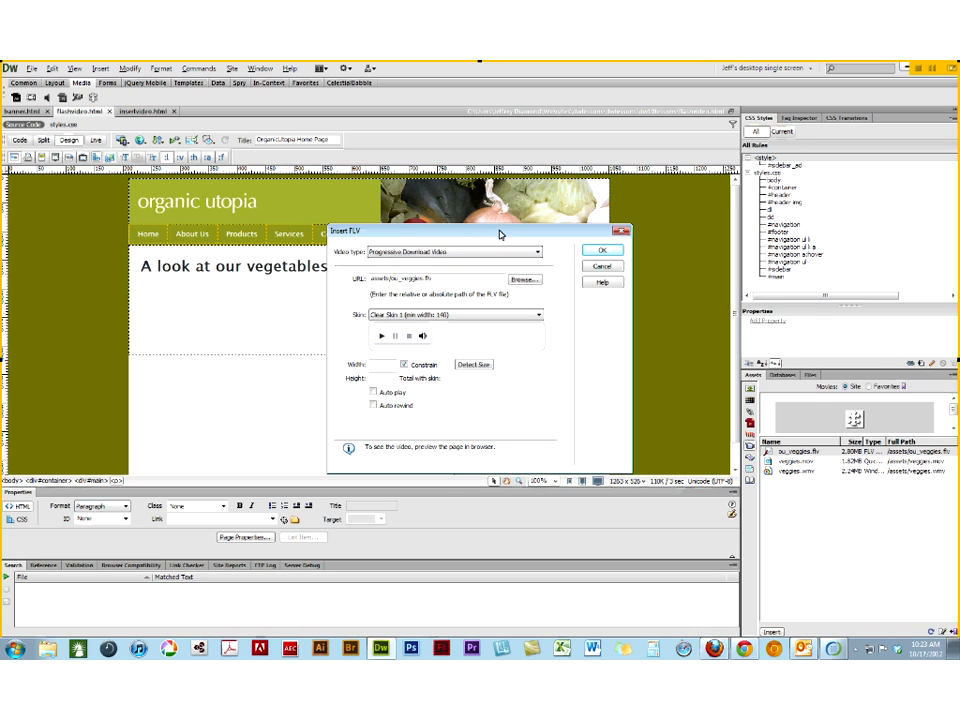
pyautogui.moveTo(500, 235); pyautogui.dragTo(674, 241)
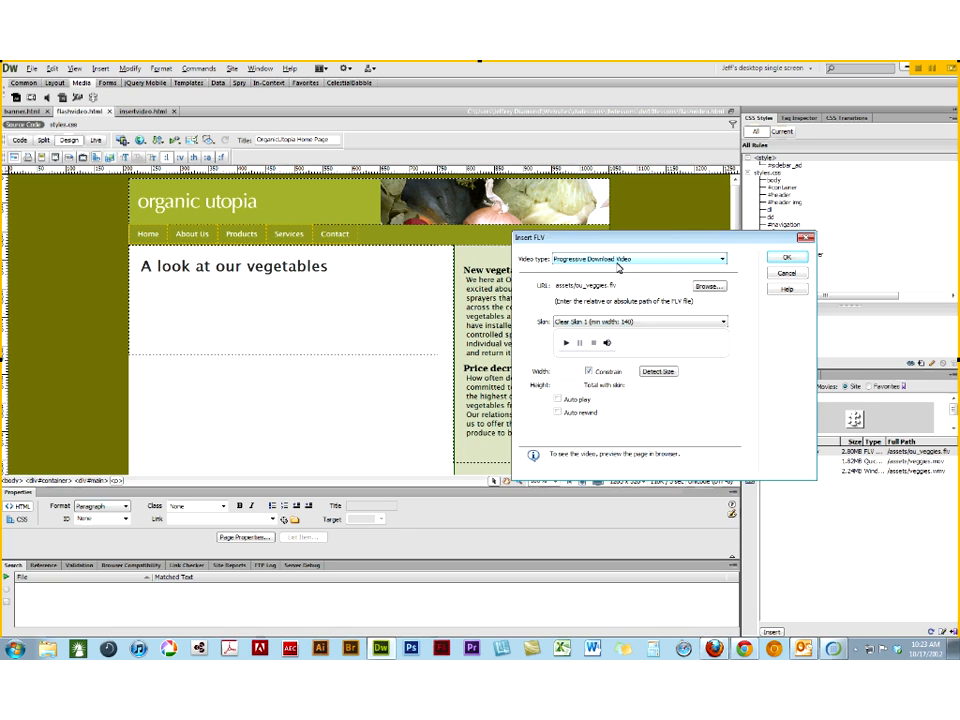
# - Preview several Clear and Corona skins, choose Halo Skin 3 (min width: 280), and insert the video at its detected size
pyautogui.click(585, 323)
pyautogui.click(587, 340)
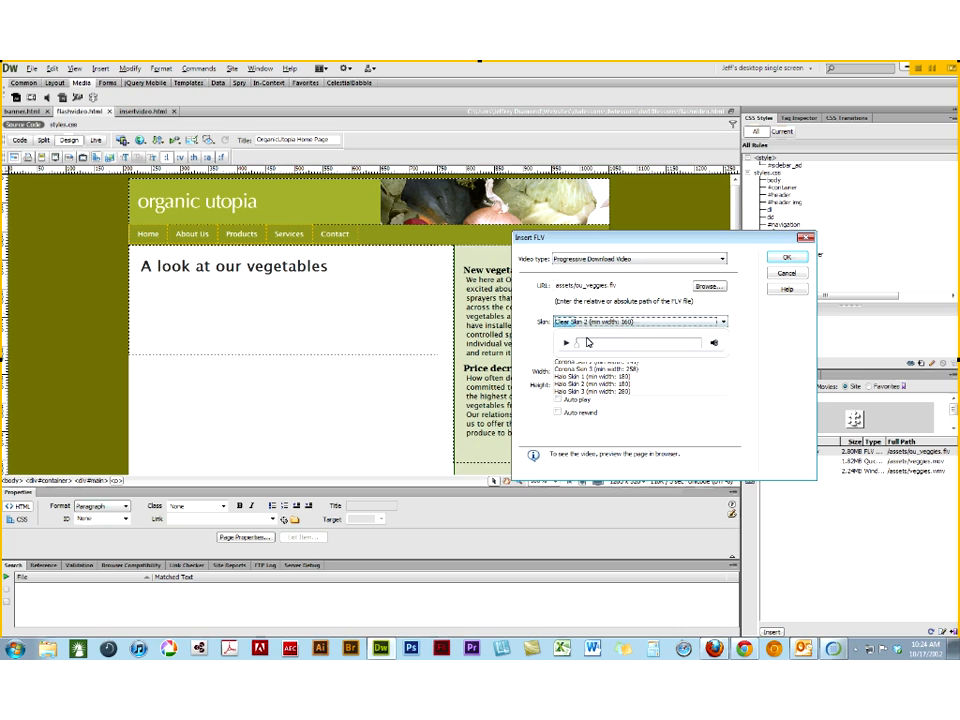
pyautogui.click(591, 323)
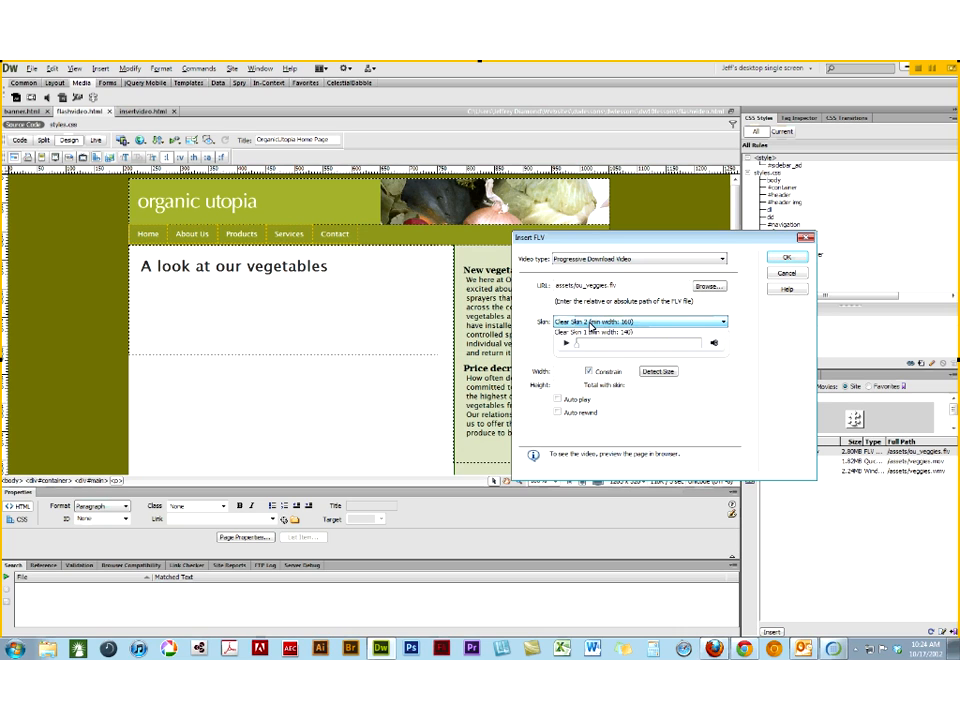
pyautogui.click(589, 347)
pyautogui.click(590, 322)
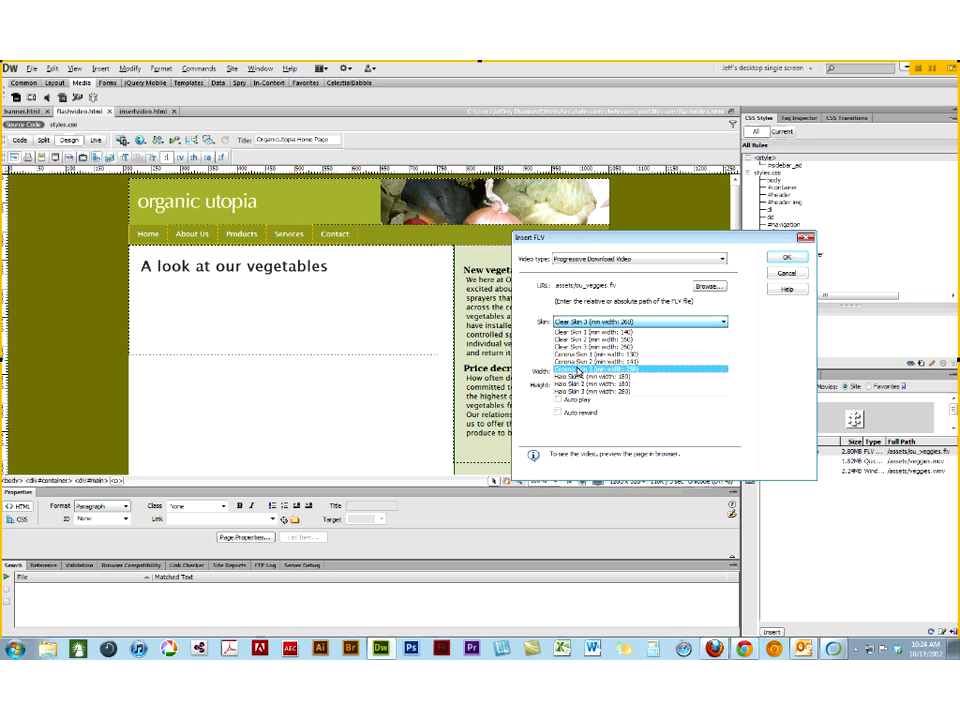
pyautogui.click(577, 368)
pyautogui.click(582, 325)
pyautogui.click(570, 393)
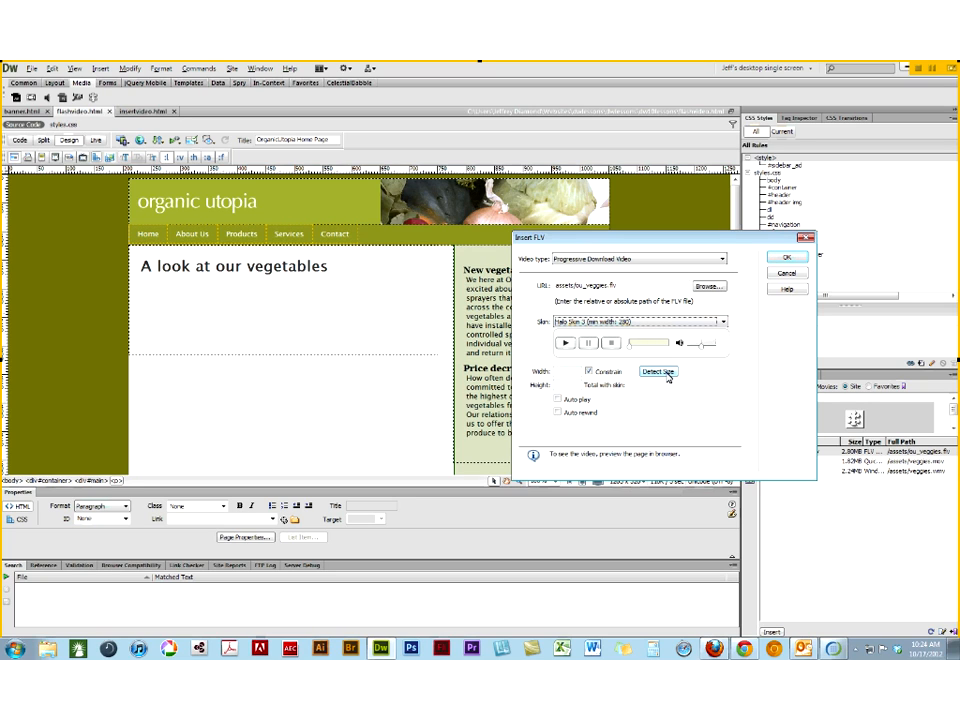
pyautogui.click(667, 374)
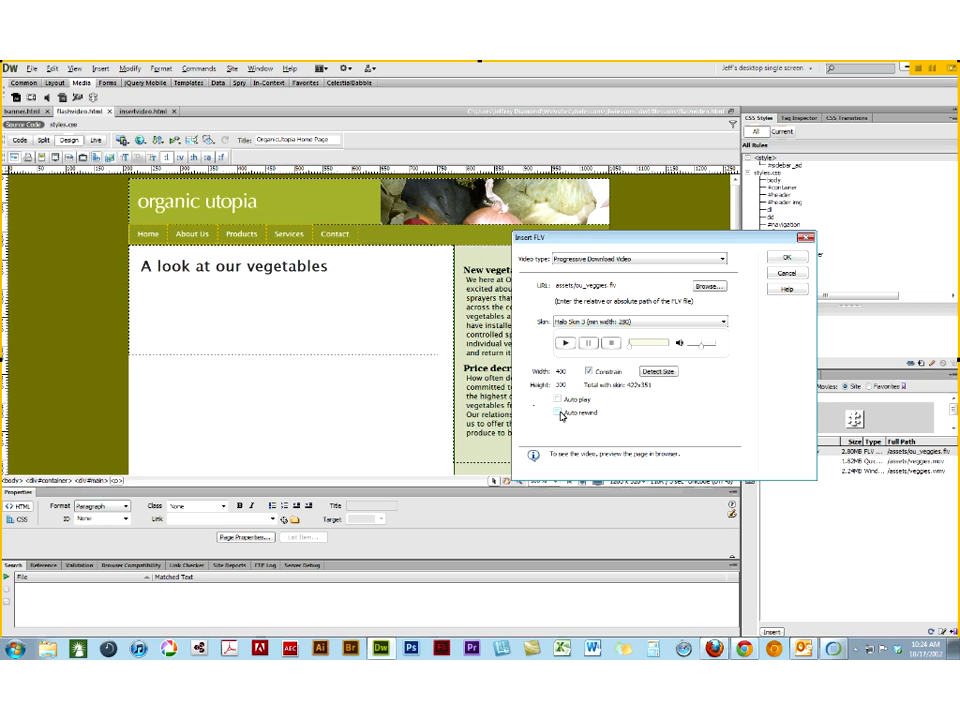
pyautogui.click(776, 257)
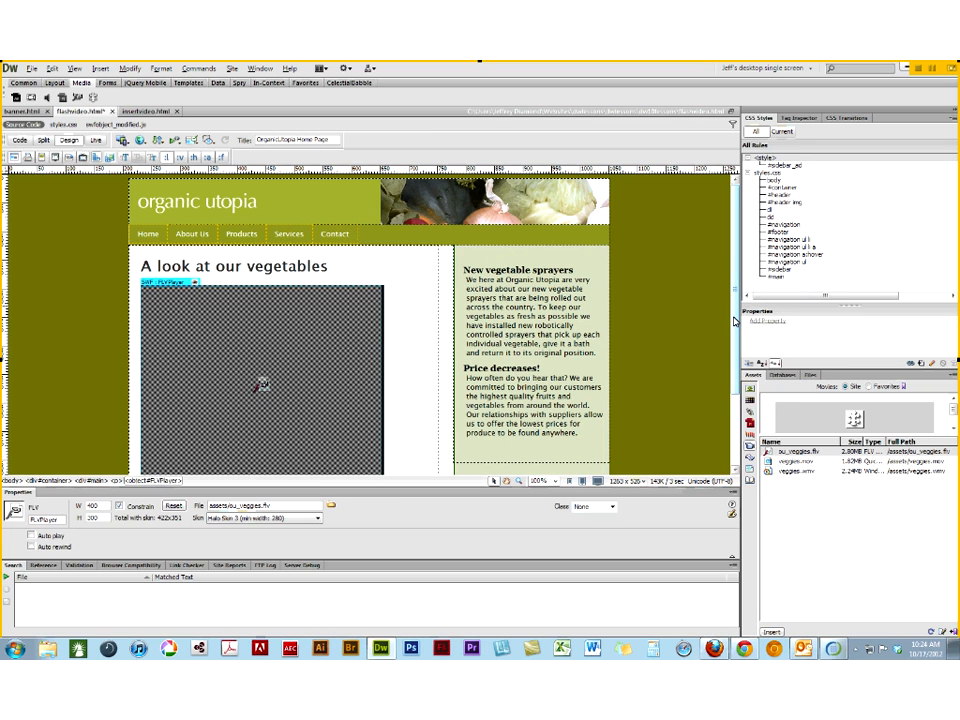
# - Collapse the search results area, play and rewind the vegetable video in Live view, and return to Design view
pyautogui.moveTo(735, 322); pyautogui.dragTo(735, 347)
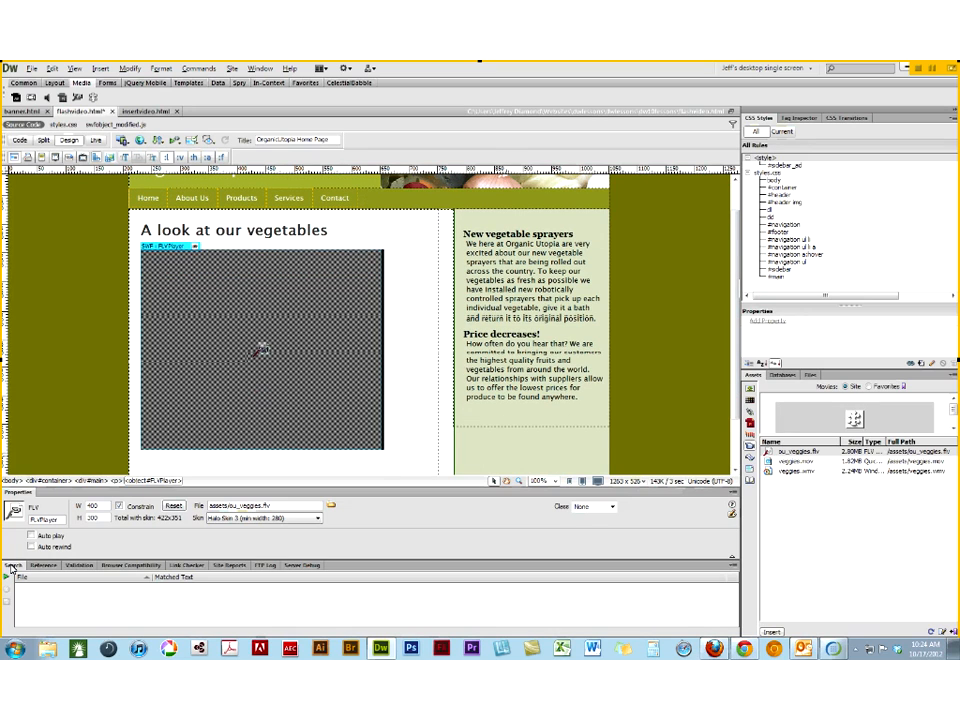
pyautogui.doubleClick(12, 566)
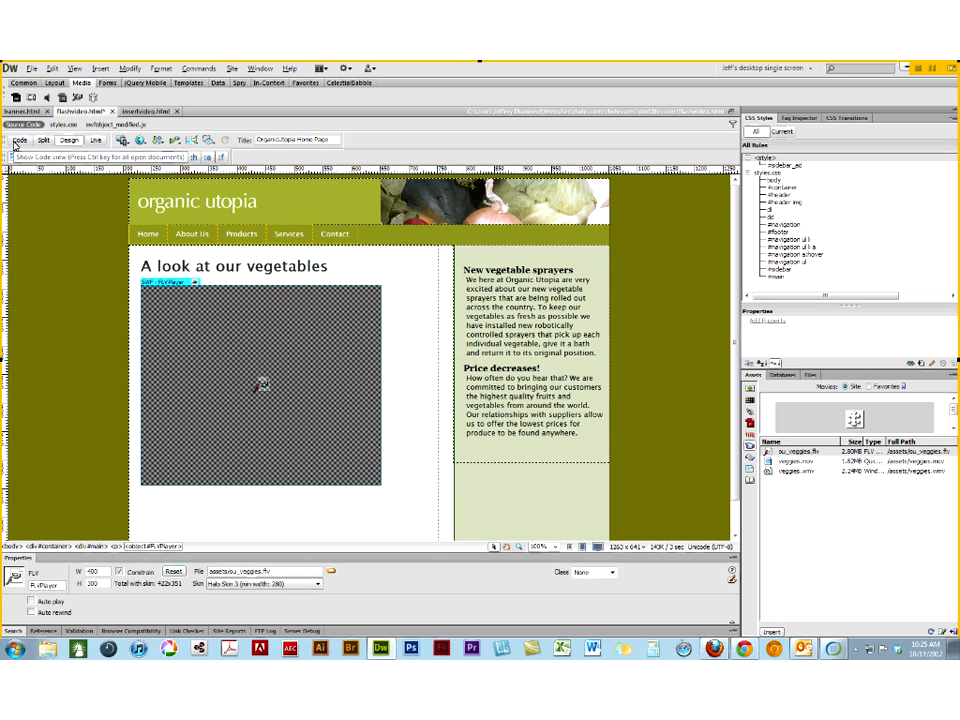
pyautogui.click(95, 141)
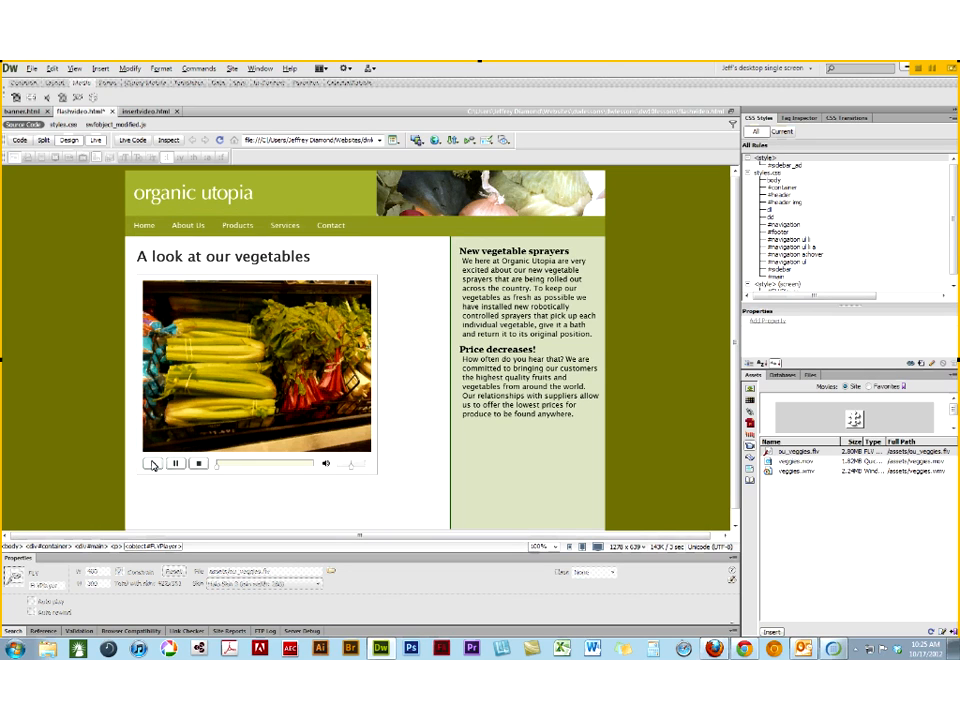
pyautogui.click(152, 464)
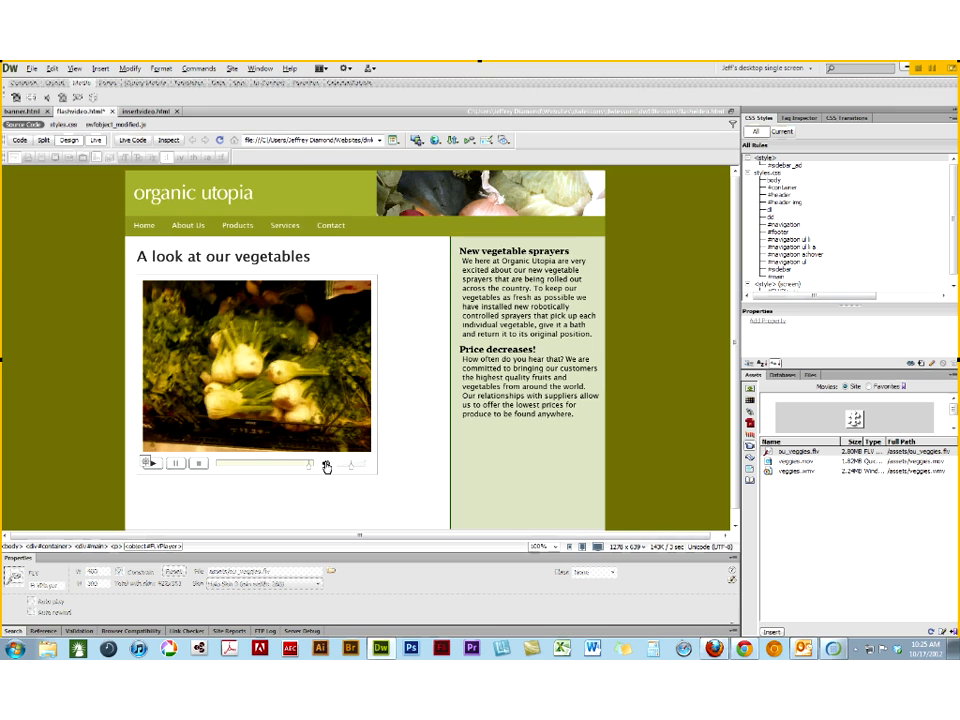
pyautogui.moveTo(308, 468); pyautogui.dragTo(214, 466)
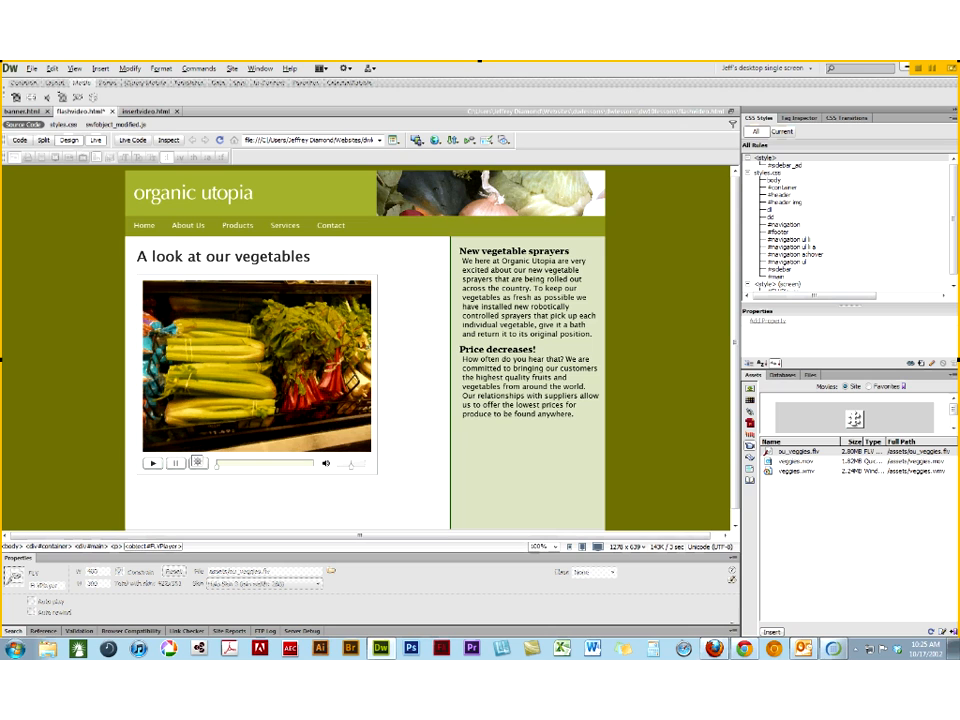
pyautogui.click(95, 142)
pyautogui.hotkey('alt', 'F11')
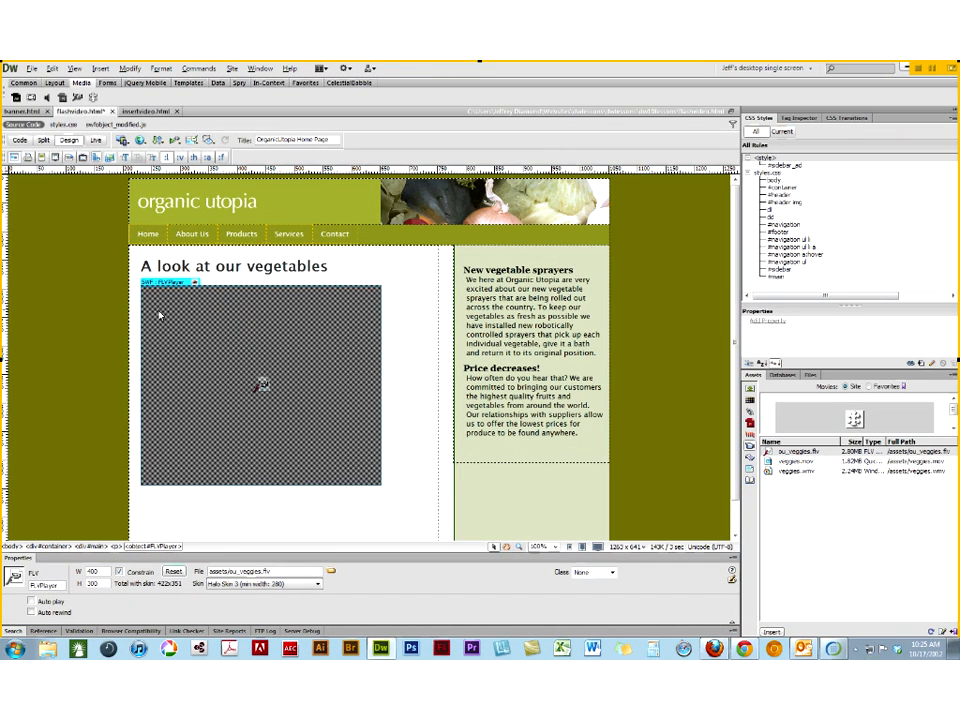
# - Set the video's skin to Corona Skin 3 (min width: 258), check it in Live view, and return to Design view
pyautogui.click(241, 587)
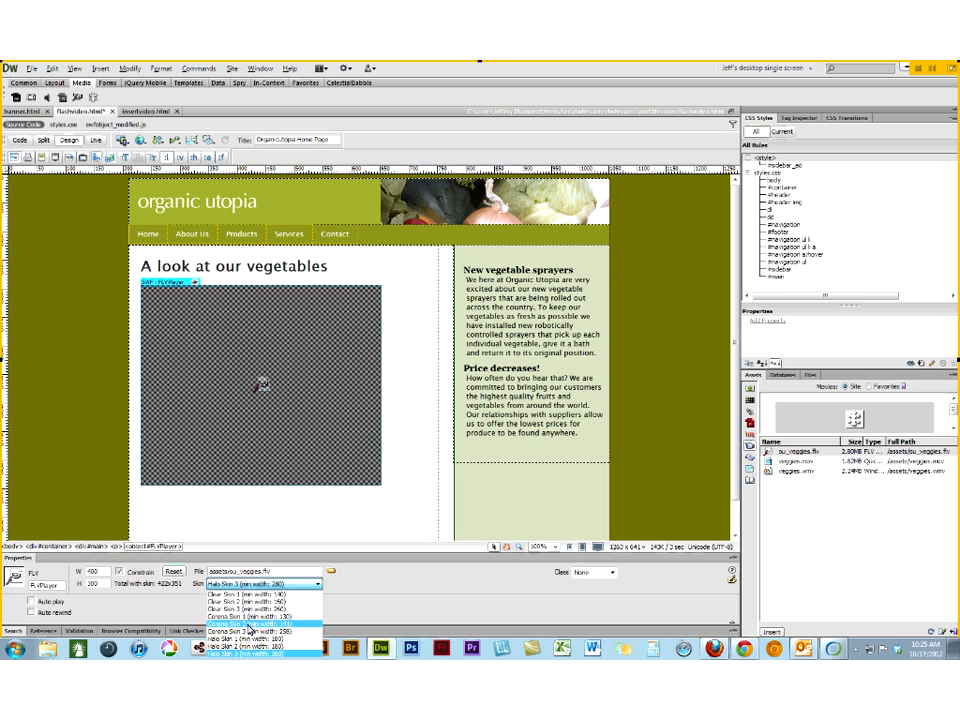
pyautogui.click(247, 632)
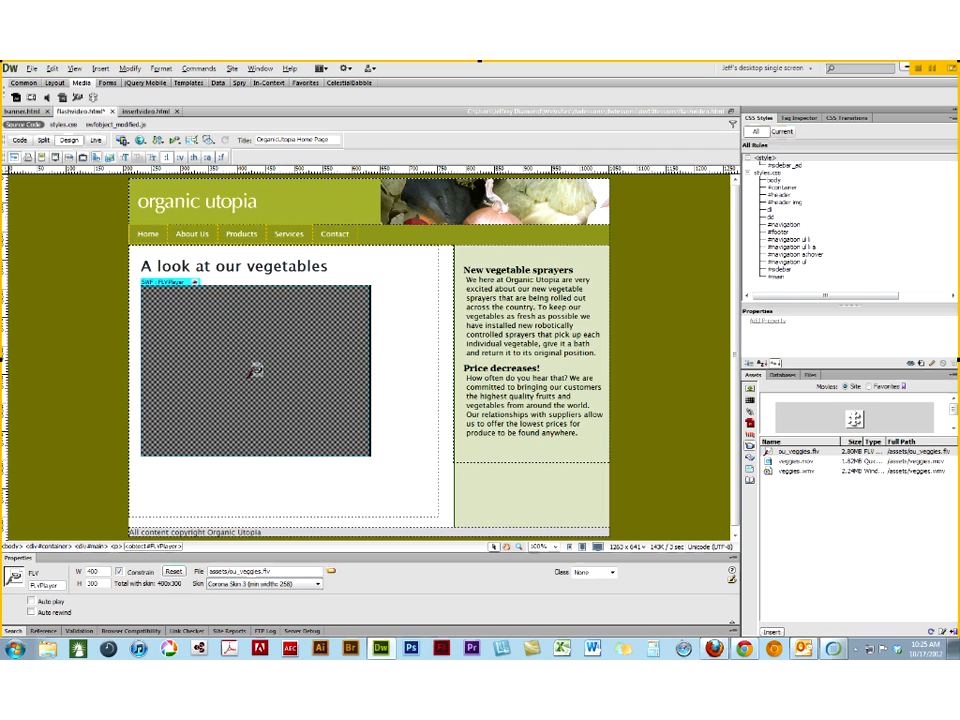
pyautogui.click(96, 142)
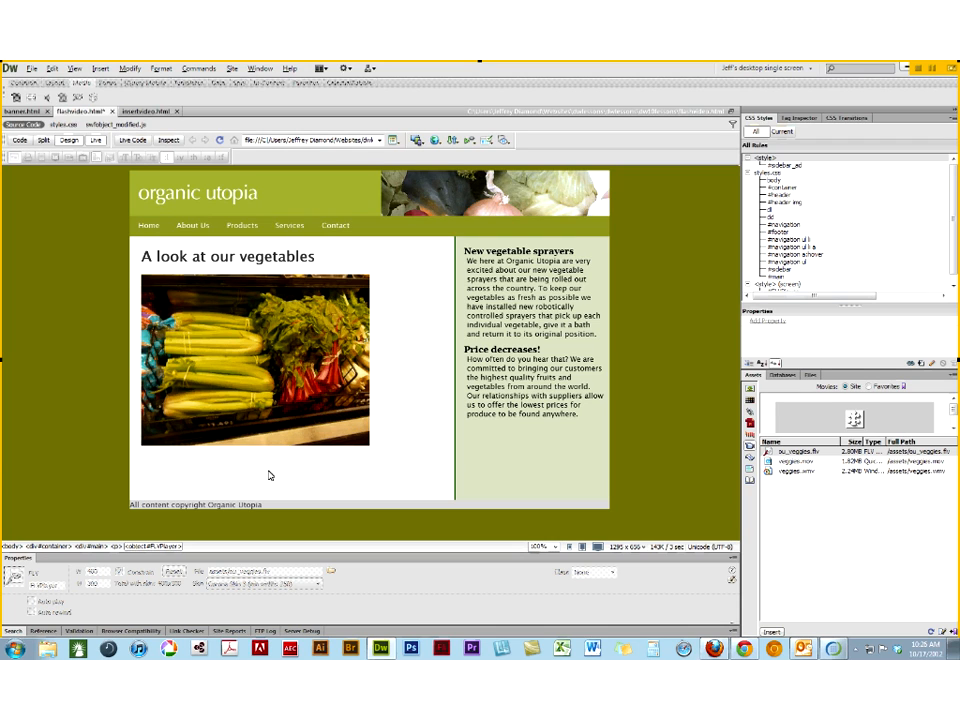
pyautogui.click(94, 141)
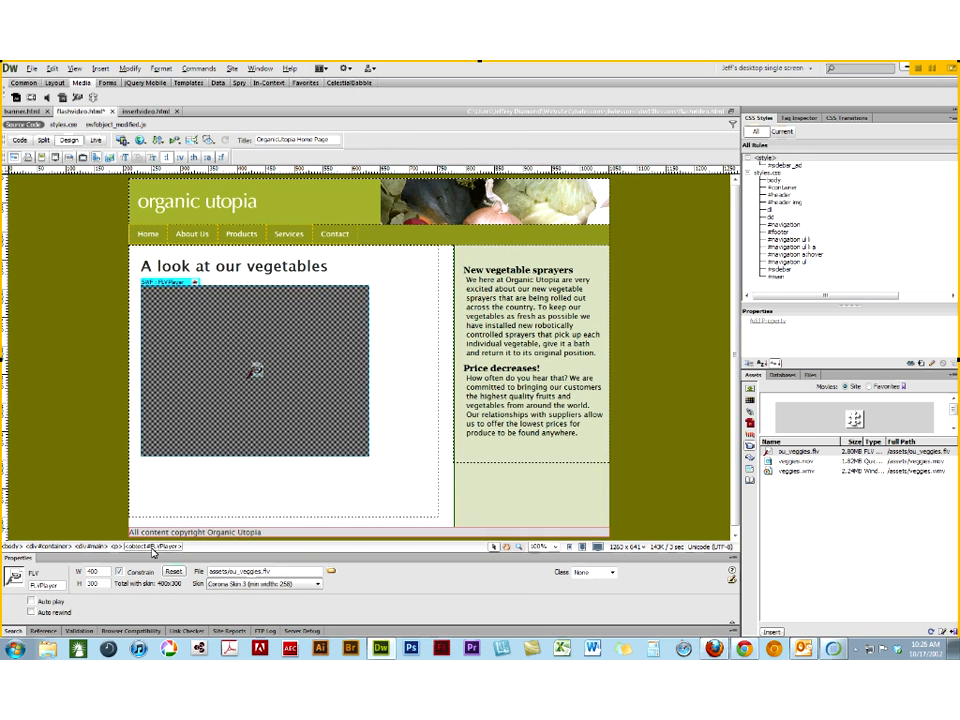
# - Set the video's skin to Clear Skin 3 (min width: 260), check it in Live view, and return to Design view
pyautogui.click(222, 583)
pyautogui.click(216, 608)
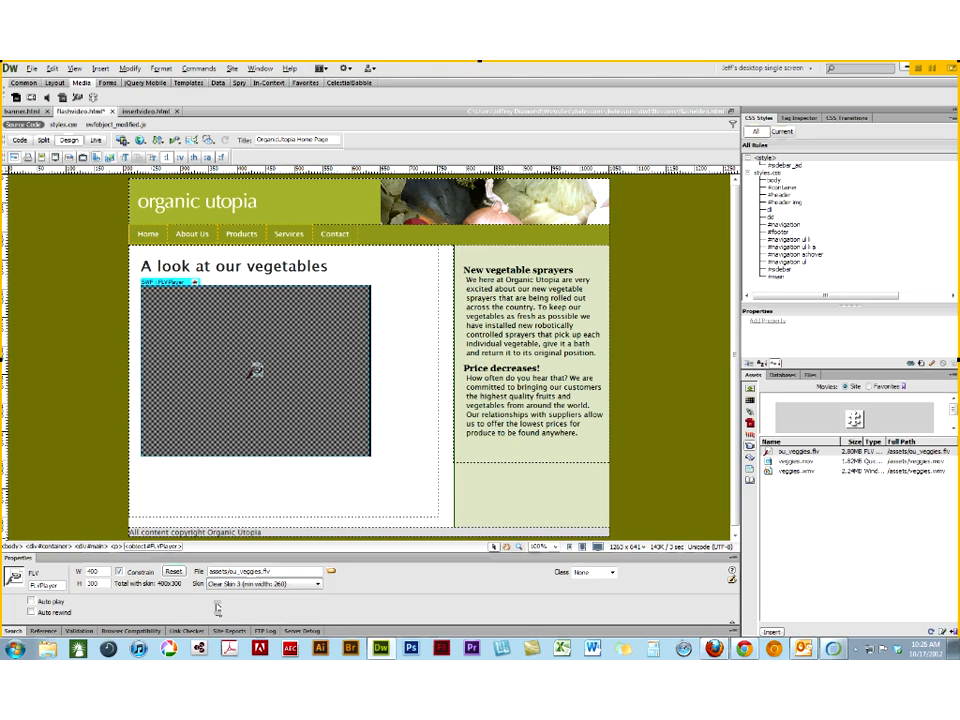
pyautogui.click(95, 141)
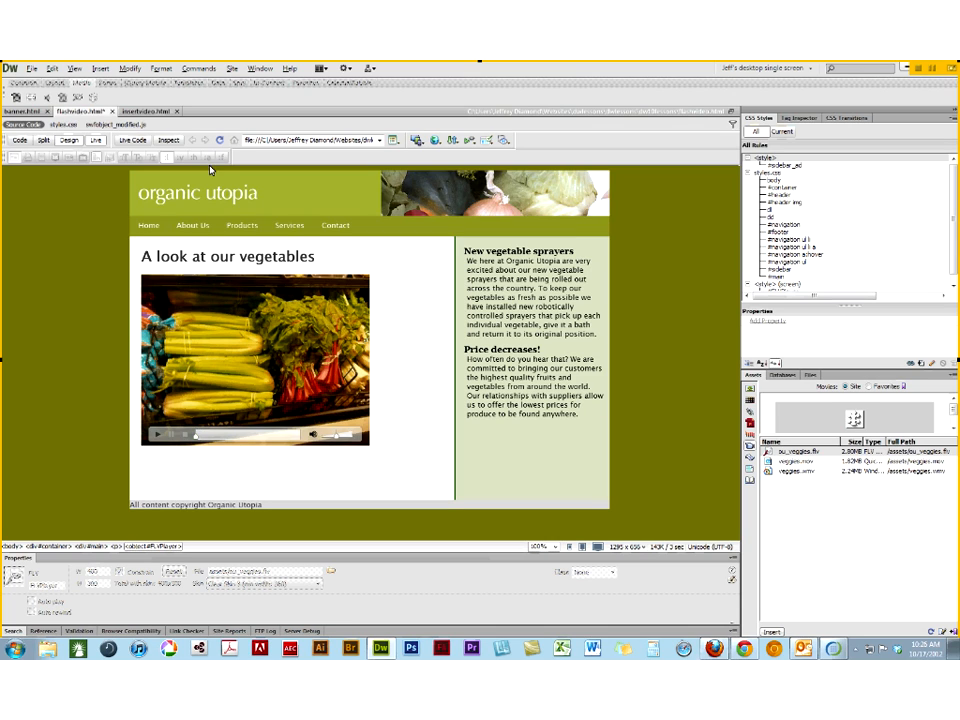
pyautogui.click(96, 140)
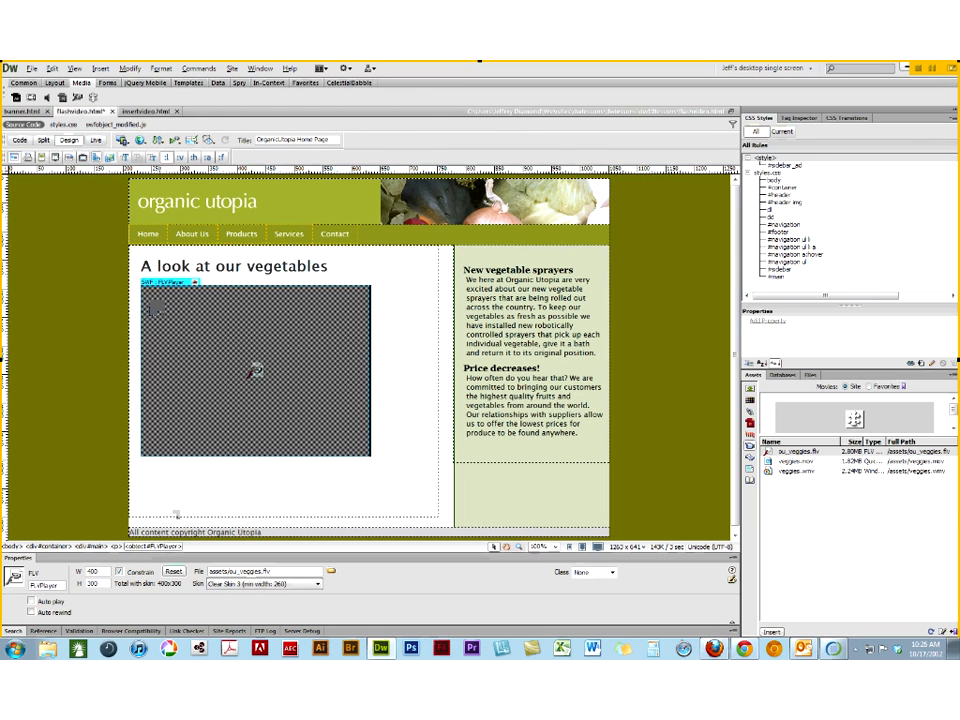
# - Set the video's skin to Halo Skin 2 (min width: 180) and check its controls in Live view
pyautogui.click(235, 589)
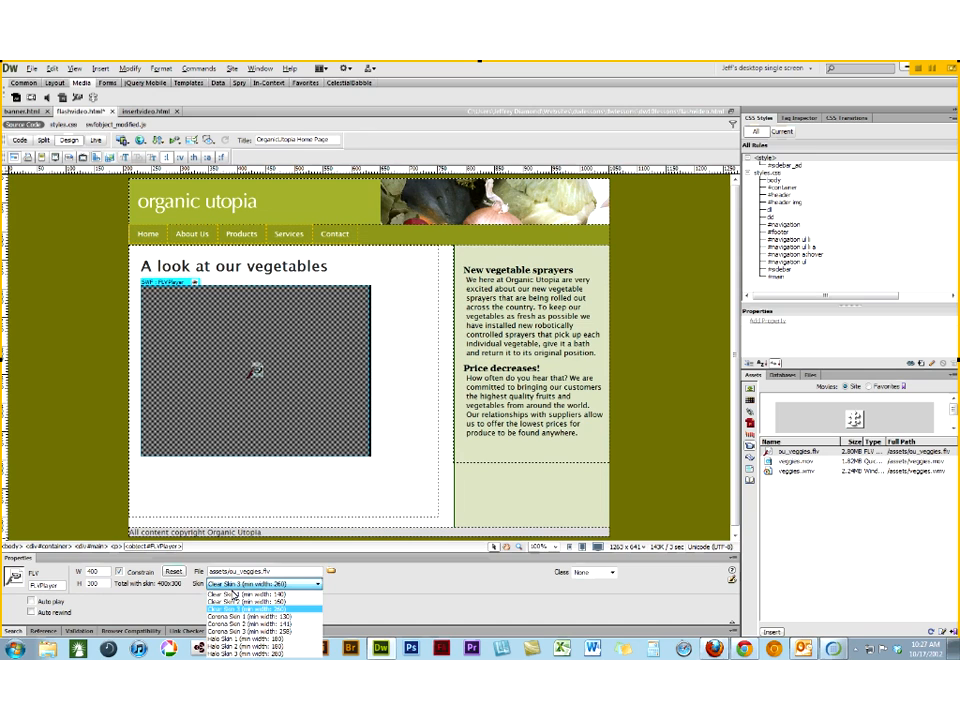
pyautogui.click(236, 646)
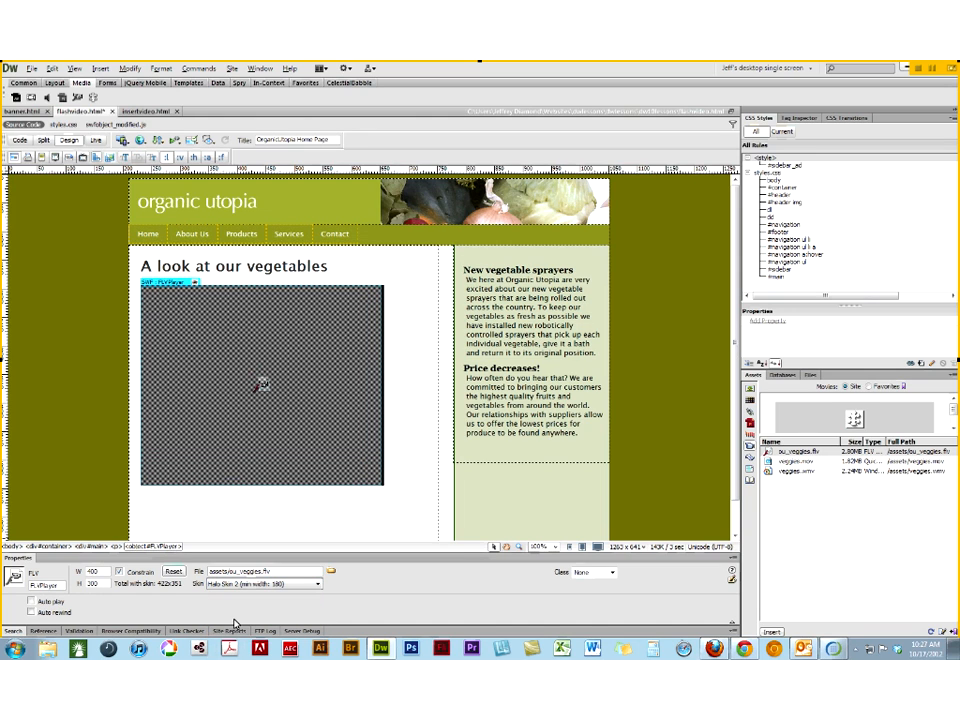
pyautogui.click(93, 140)
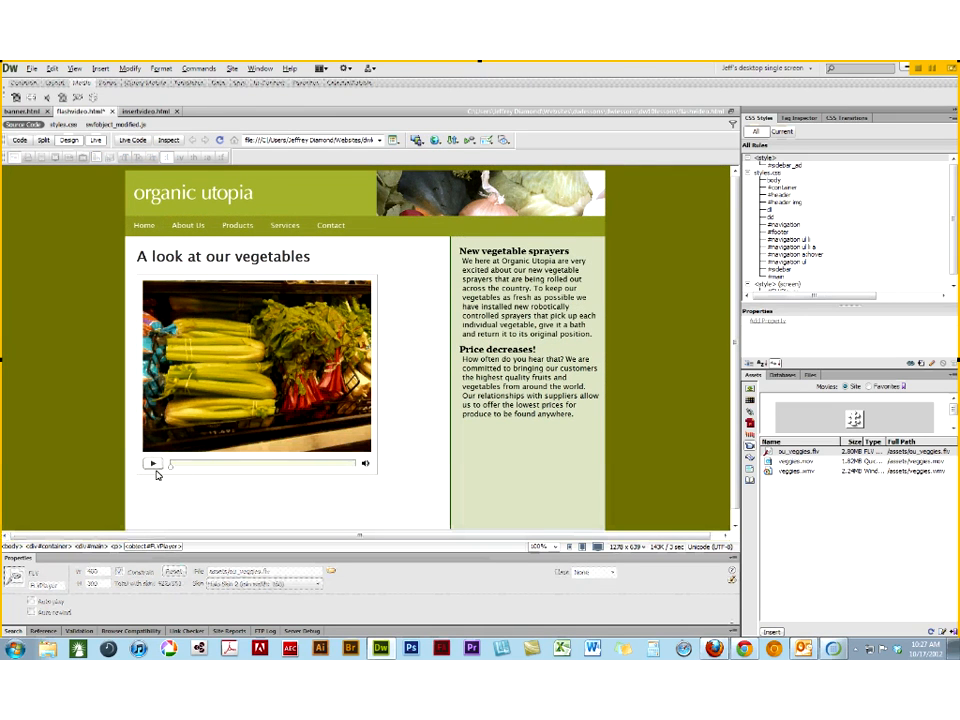
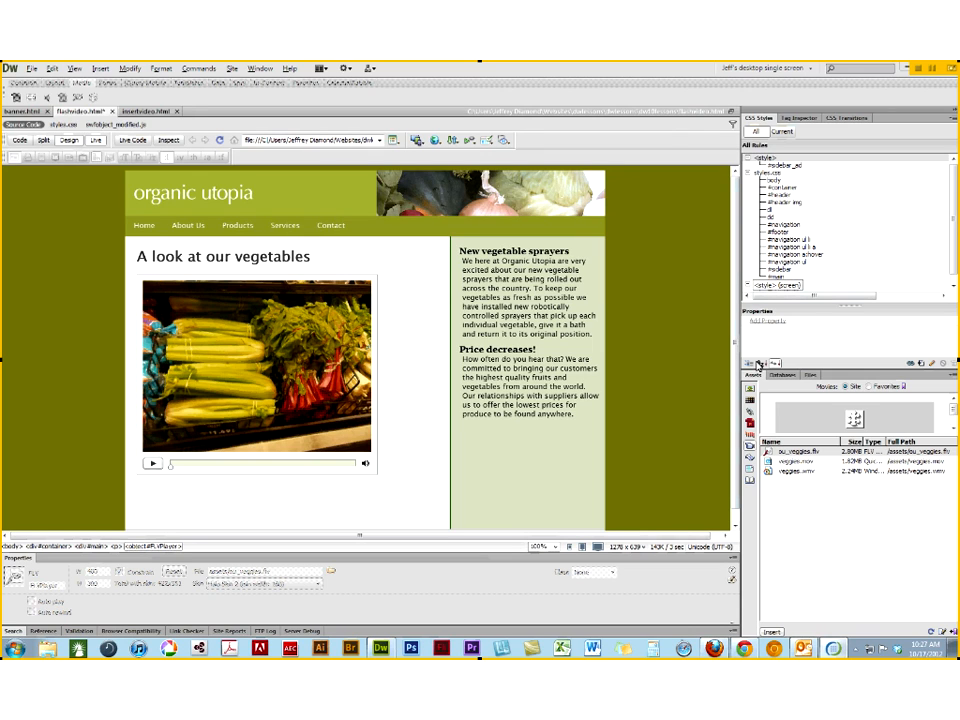
# - Examine the player skin files in the site's file list, including Clear_Skin_3.swf, Corona_Skin_3.swf and Halo_Skin_2.swf
pyautogui.click(808, 375)
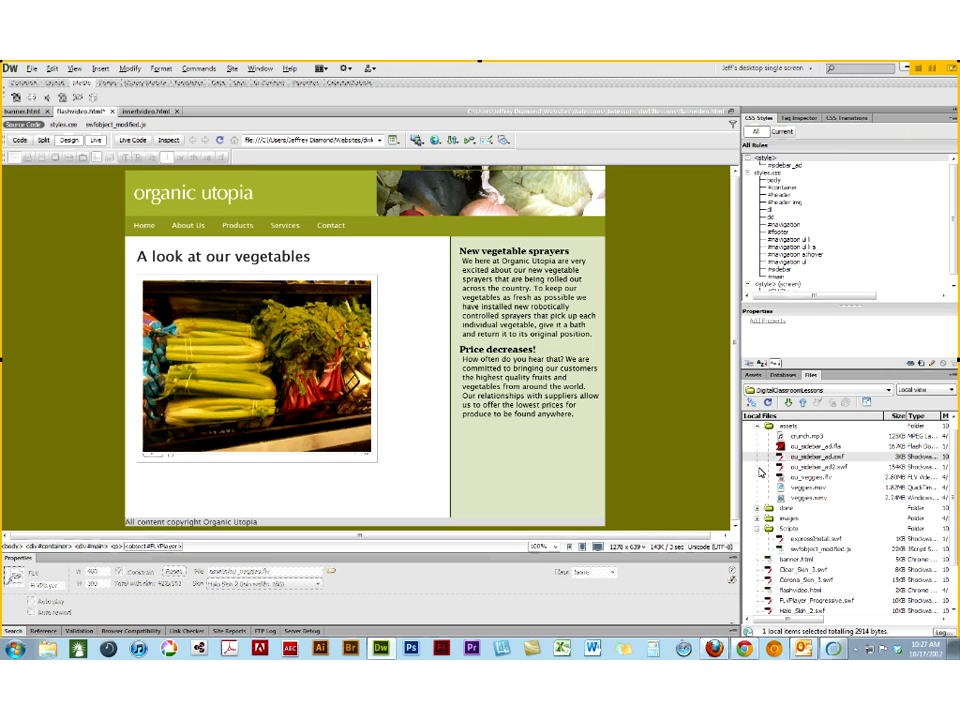
pyautogui.click(795, 570)
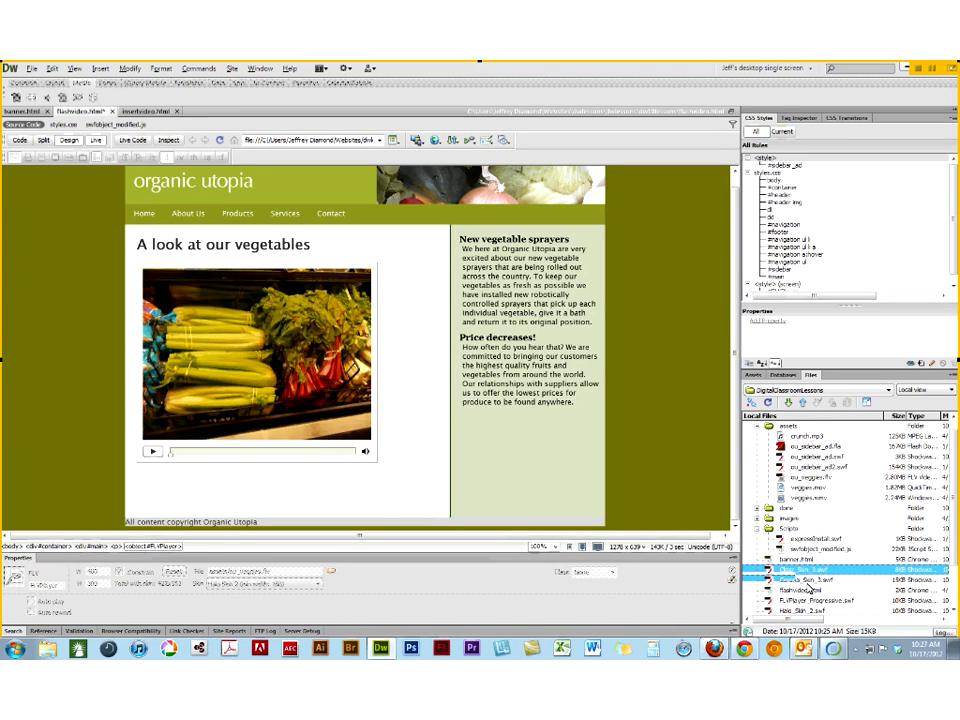
pyautogui.click(926, 578)
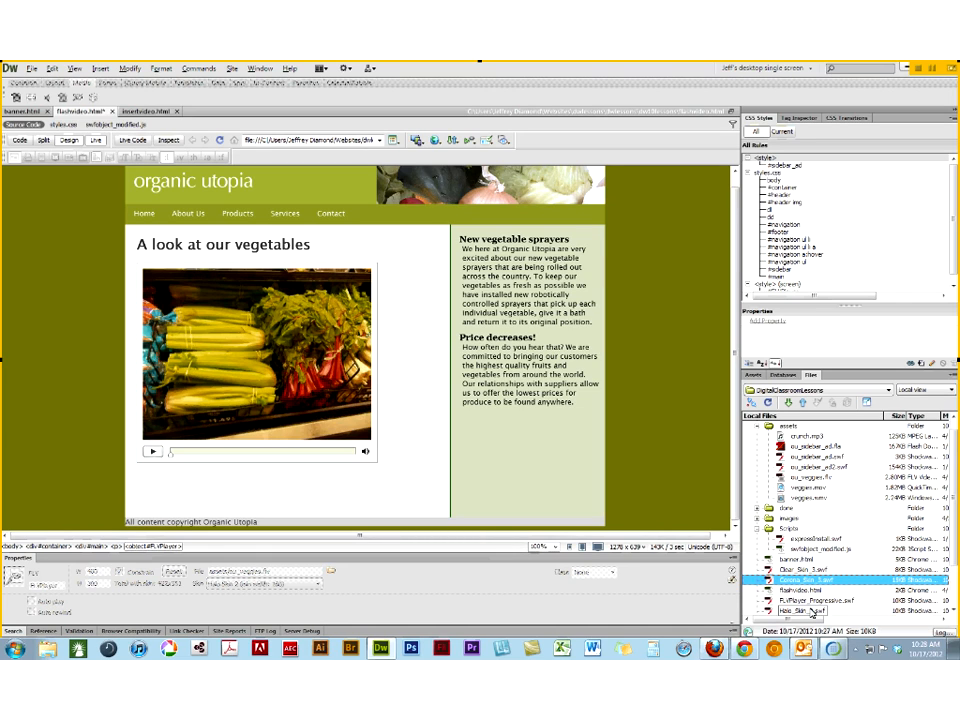
pyautogui.scroll(-2, 812, 612)
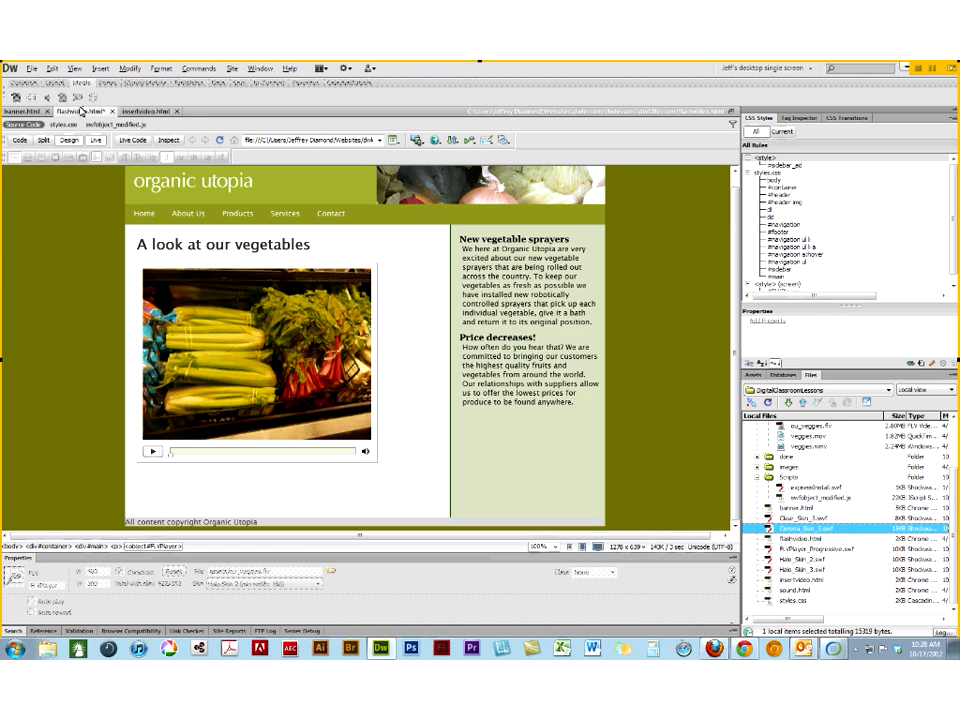
# - Switch to banner.html and play the Flash movie in the page's sidebar
pyautogui.click(19, 113)
pyautogui.click(320, 604)
pyautogui.click(326, 604)
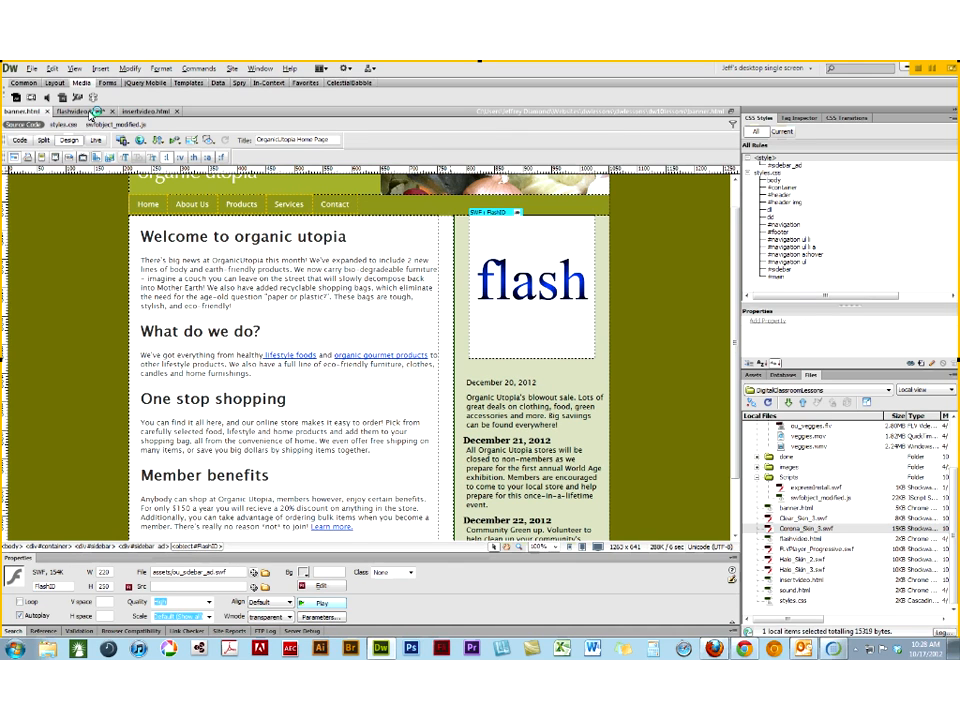
# - Preview banner.html in Firefox and exit the browser
pyautogui.press('F12')
pyautogui.rightClick(872, 70)
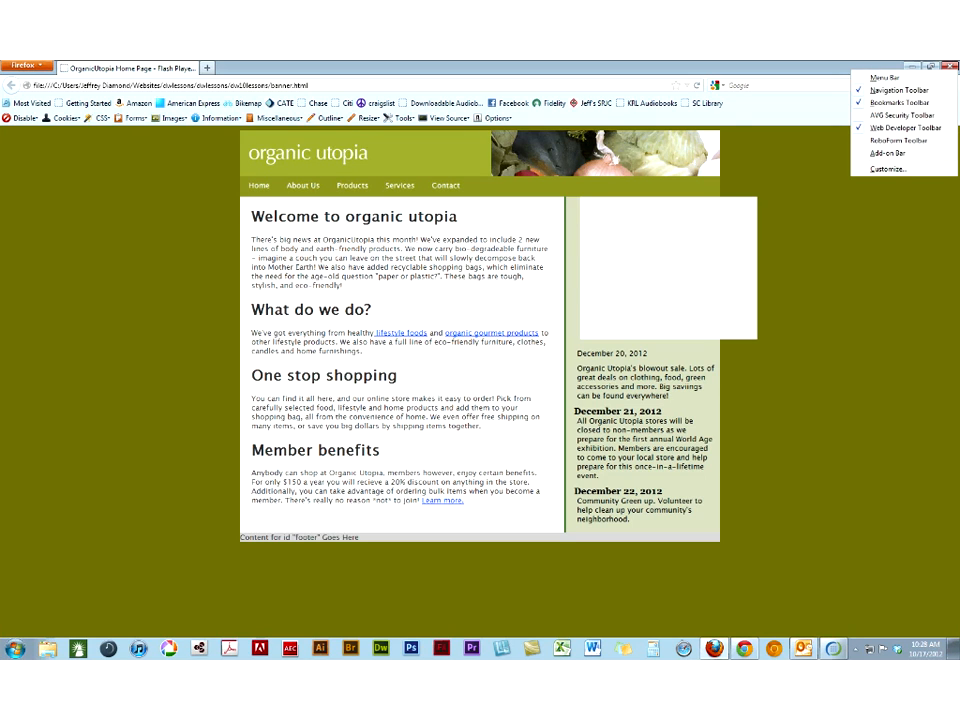
pyautogui.rightClick(814, 222)
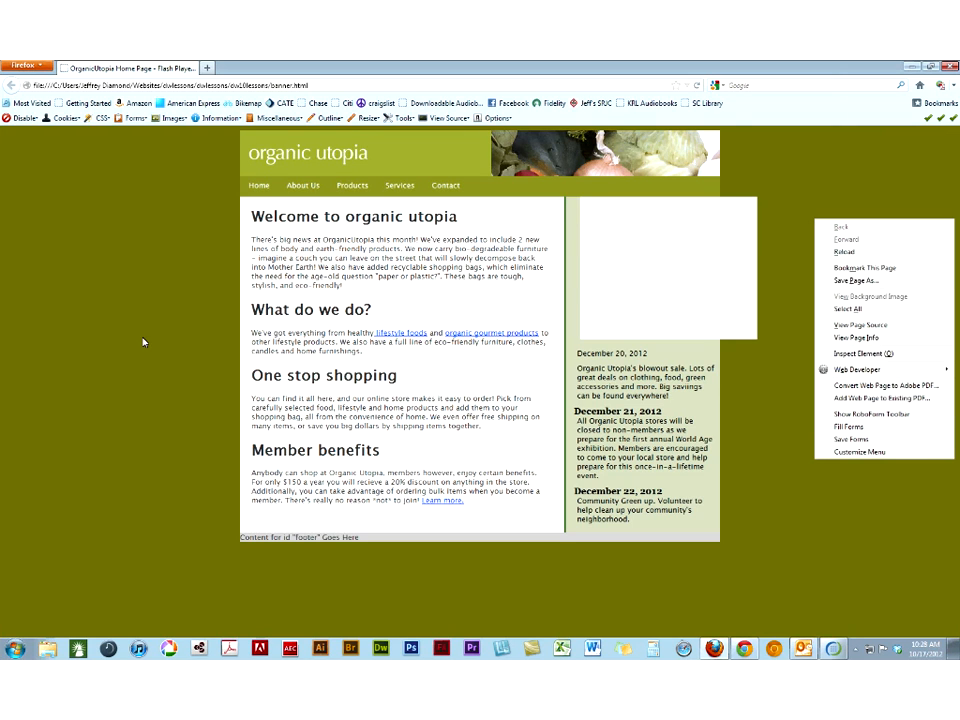
pyautogui.click(110, 342)
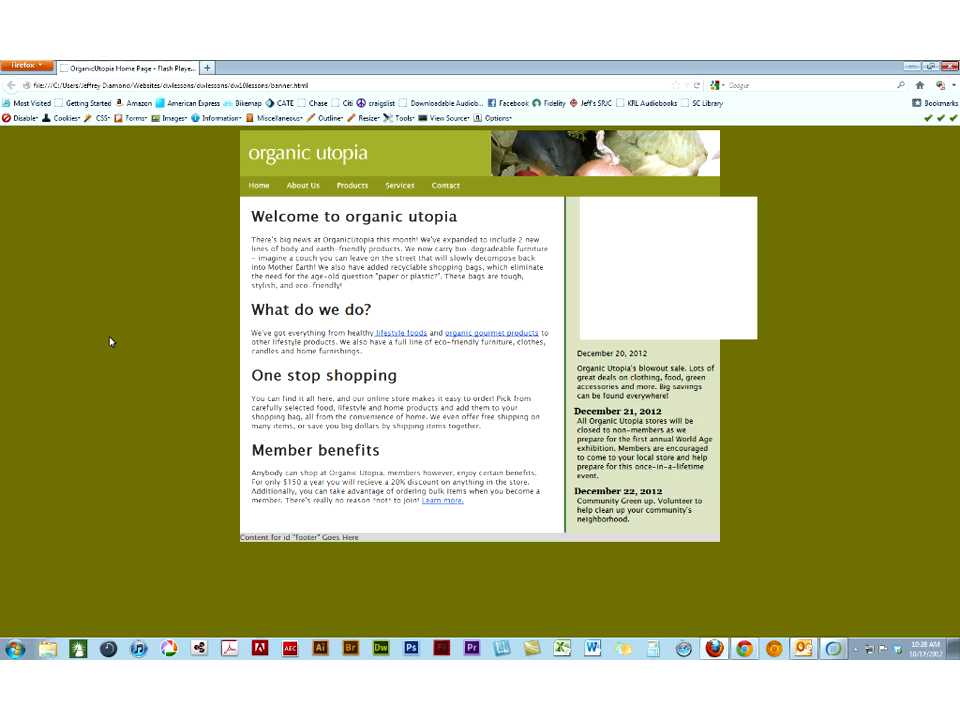
pyautogui.click(24, 65)
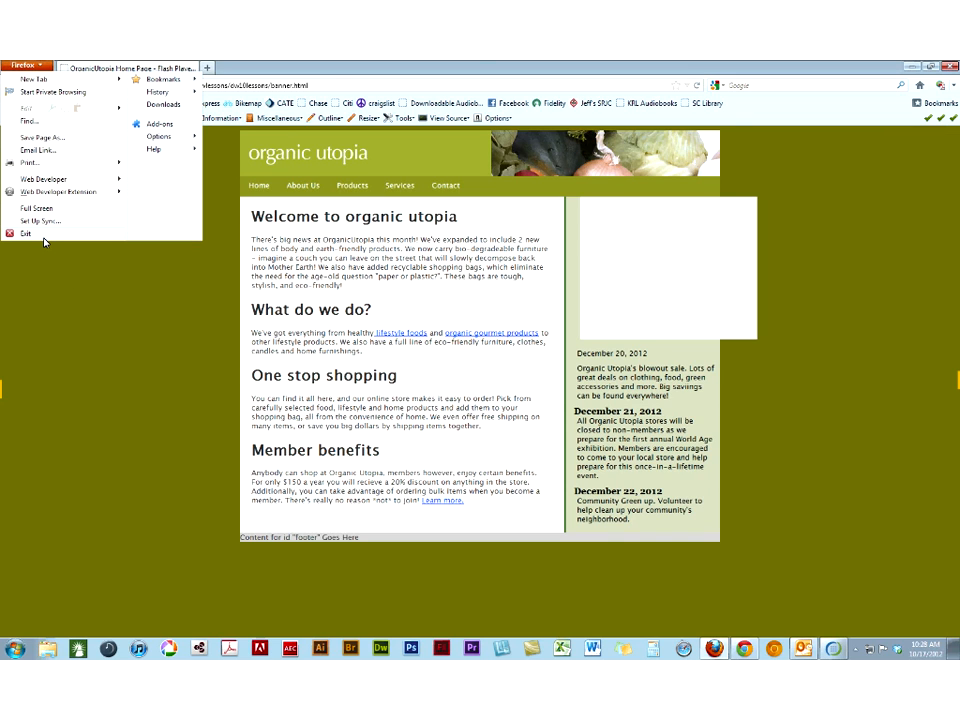
pyautogui.click(44, 238)
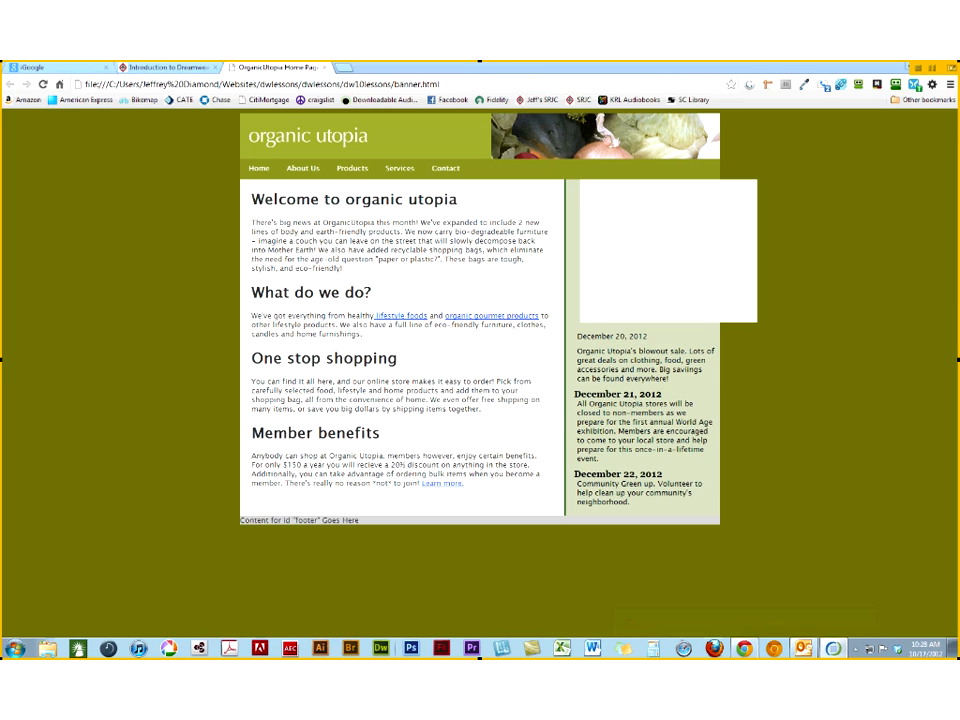
# - Switch to Dreamweaver and reopen the recent files banner.html, insertvideo.html and flashvideo.html
pyautogui.click(382, 650)
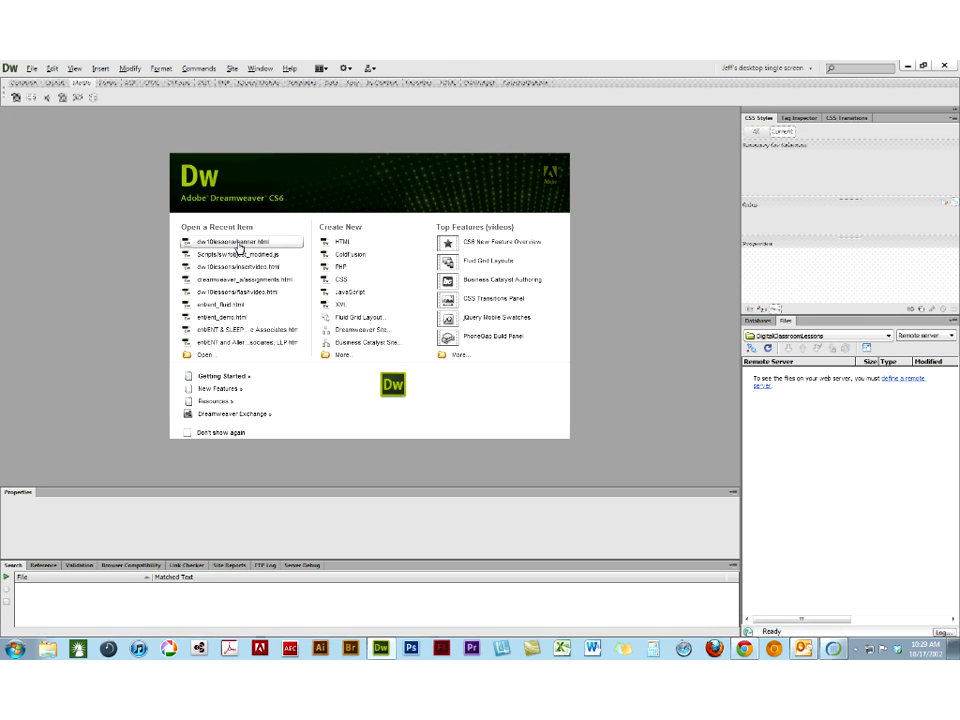
pyautogui.click(238, 247)
pyautogui.click(32, 68)
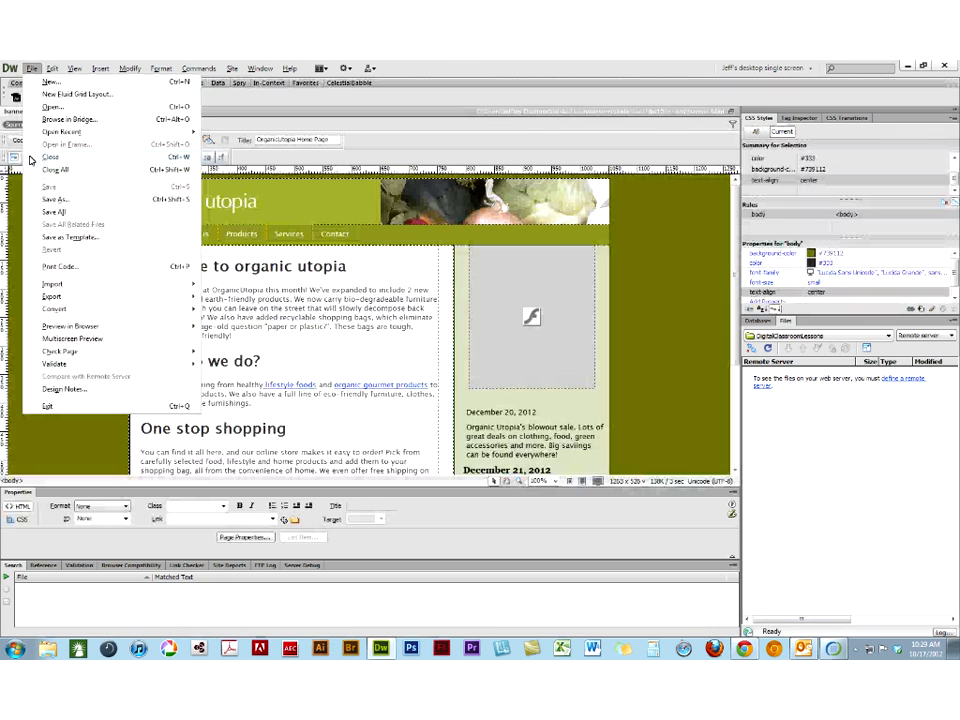
pyautogui.moveTo(60, 131)
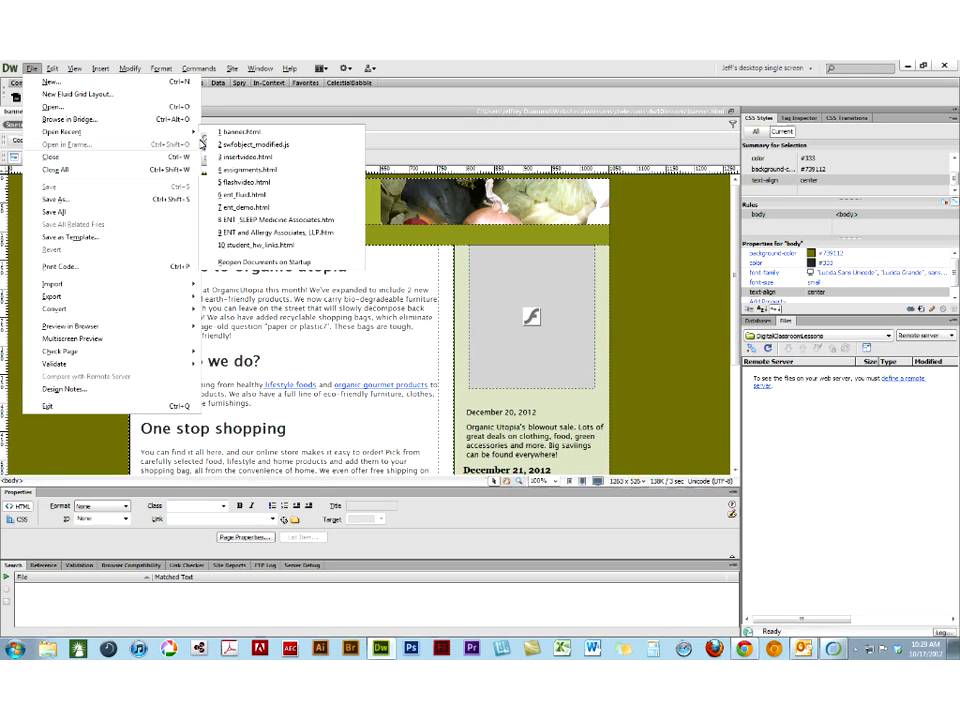
pyautogui.click(254, 160)
pyautogui.click(32, 68)
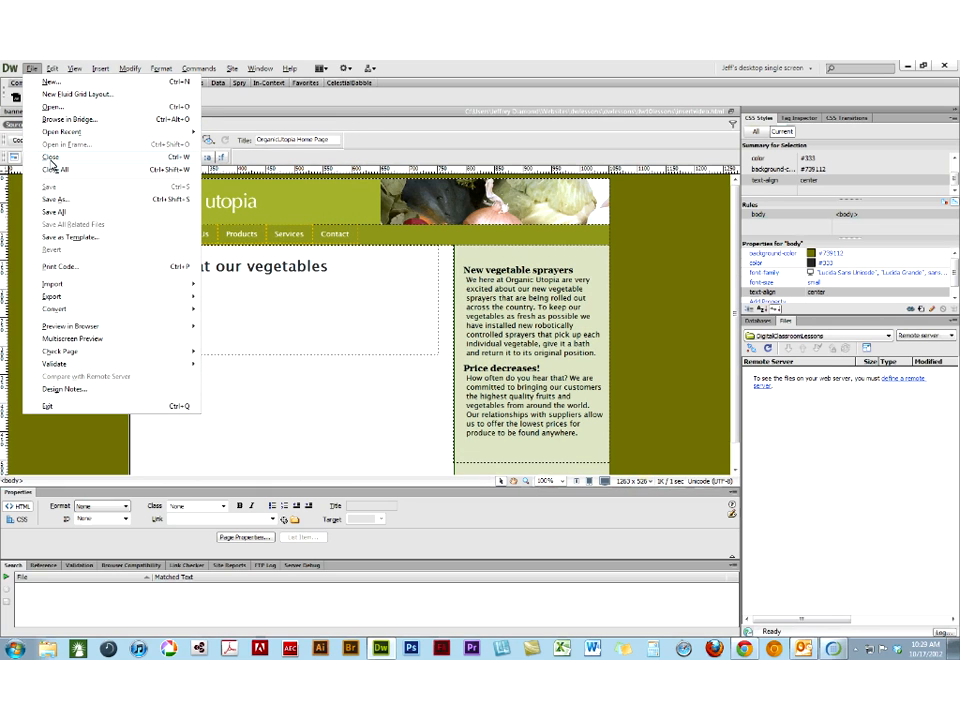
pyautogui.moveTo(60, 131)
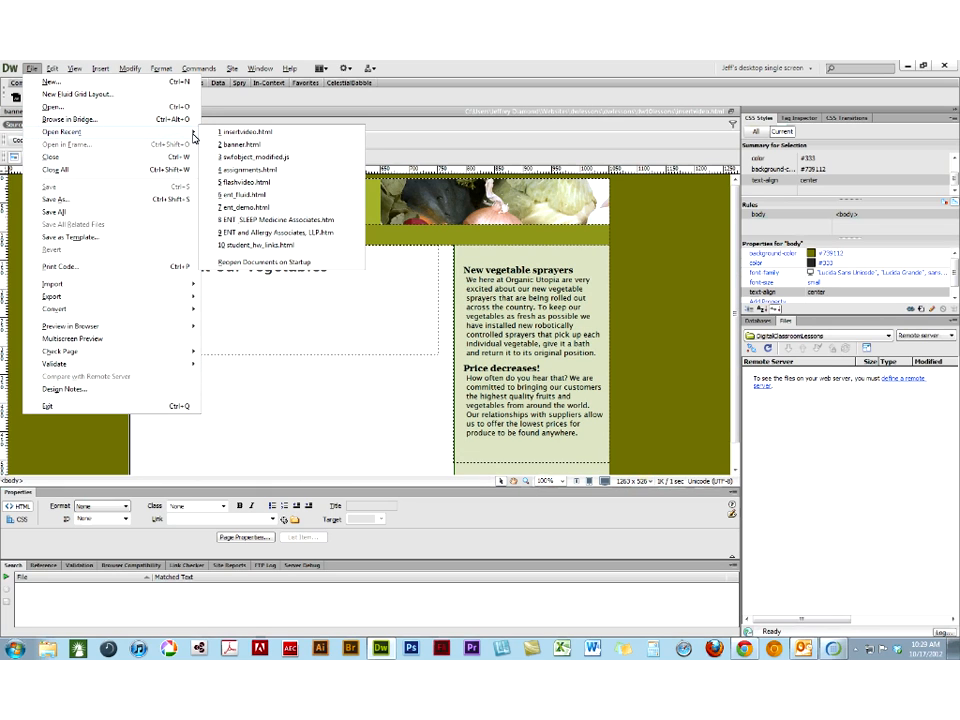
pyautogui.click(248, 182)
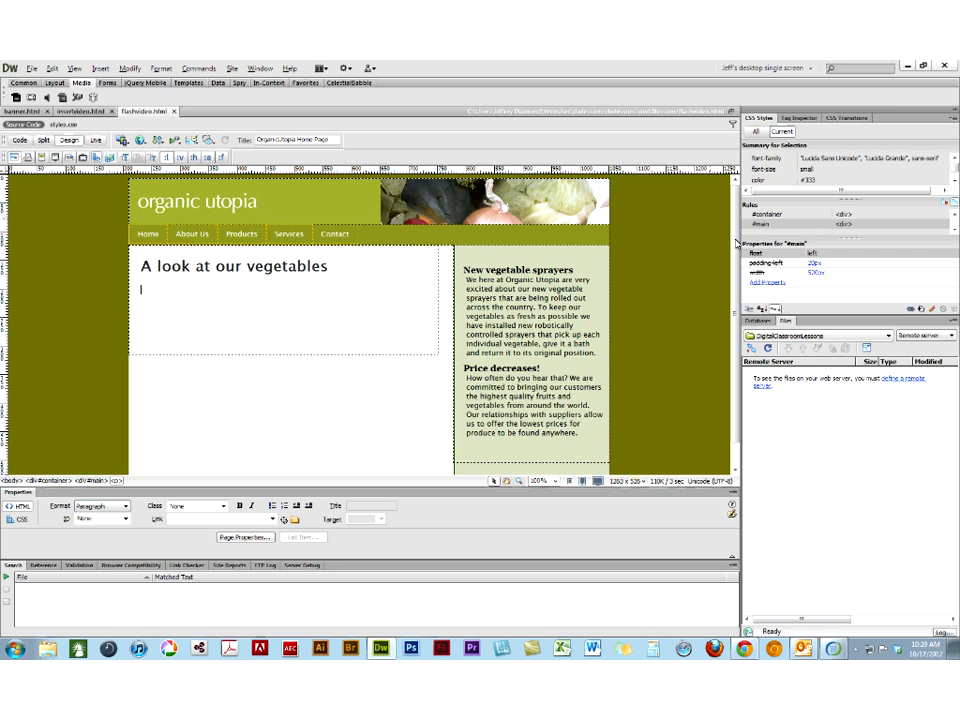
# - Show the Assets panel and arrange its panel group in the order Files, Assets, Databases
pyautogui.click(266, 69)
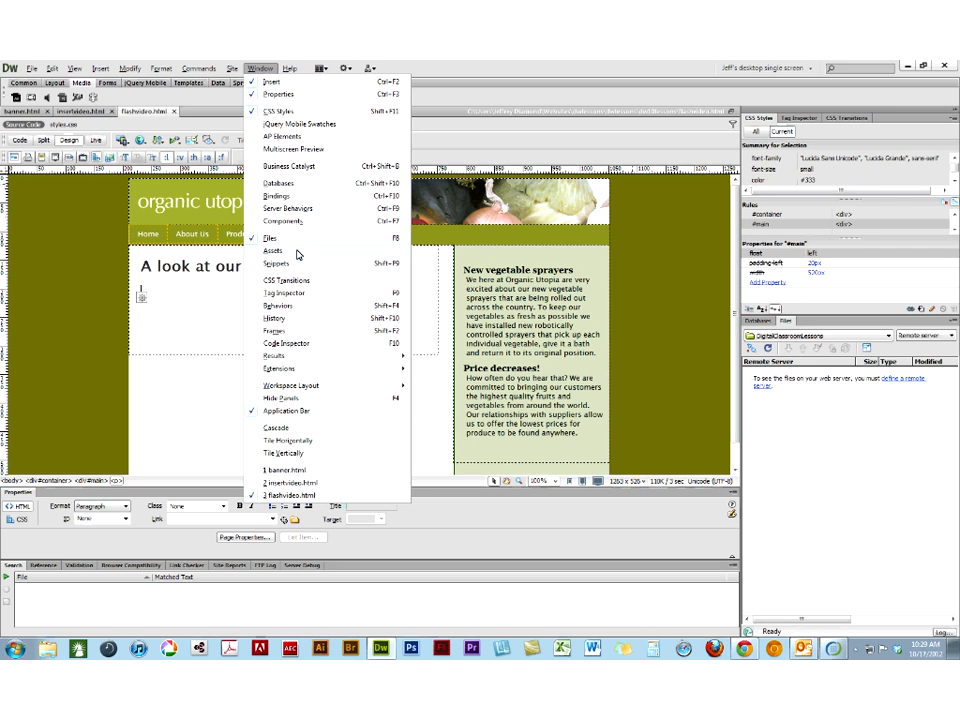
pyautogui.click(297, 252)
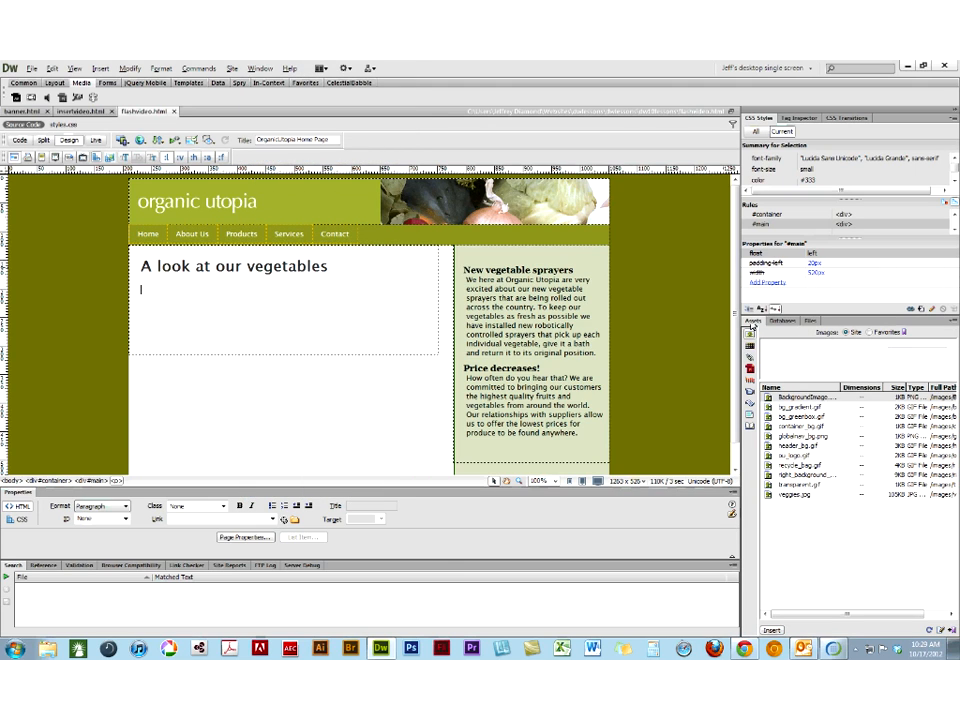
pyautogui.moveTo(751, 322); pyautogui.dragTo(832, 322)
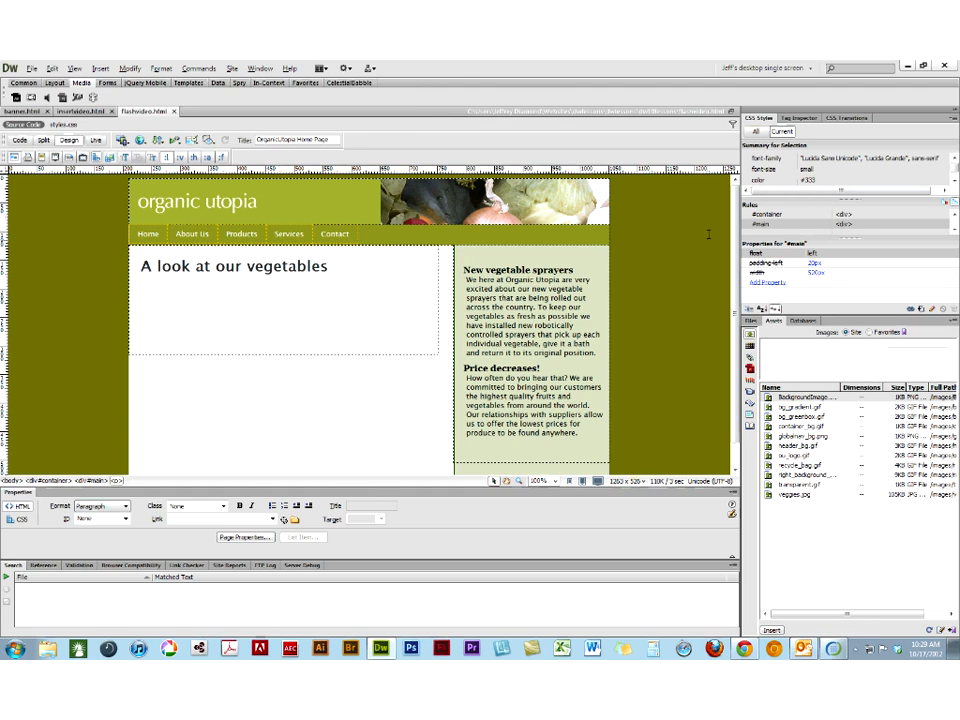
pyautogui.click(759, 69)
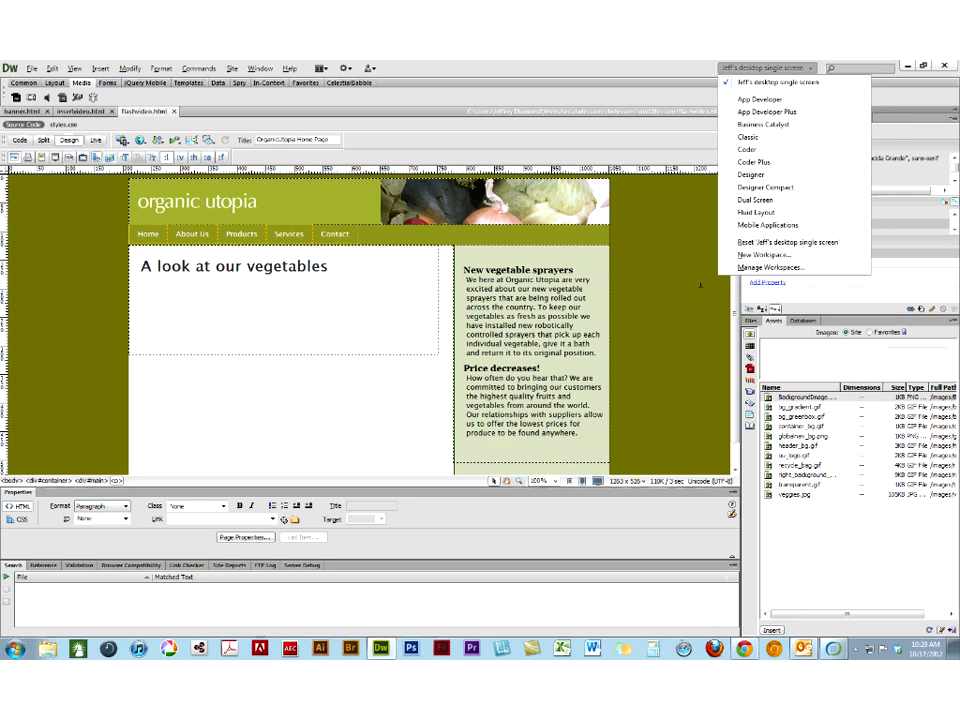
pyautogui.click(700, 285)
pyautogui.click(751, 321)
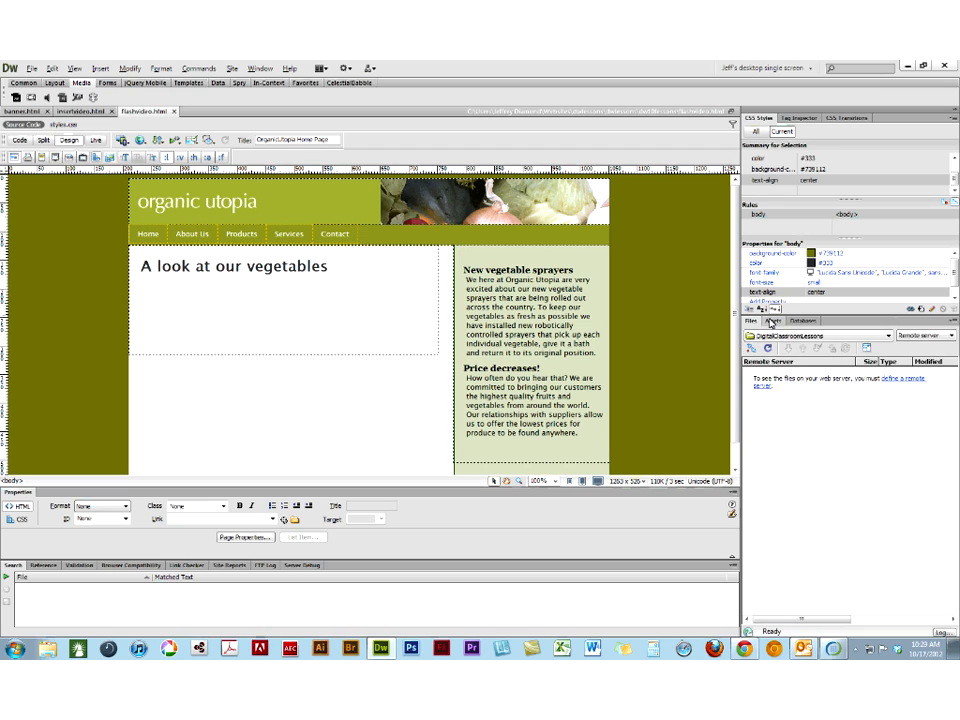
pyautogui.click(771, 321)
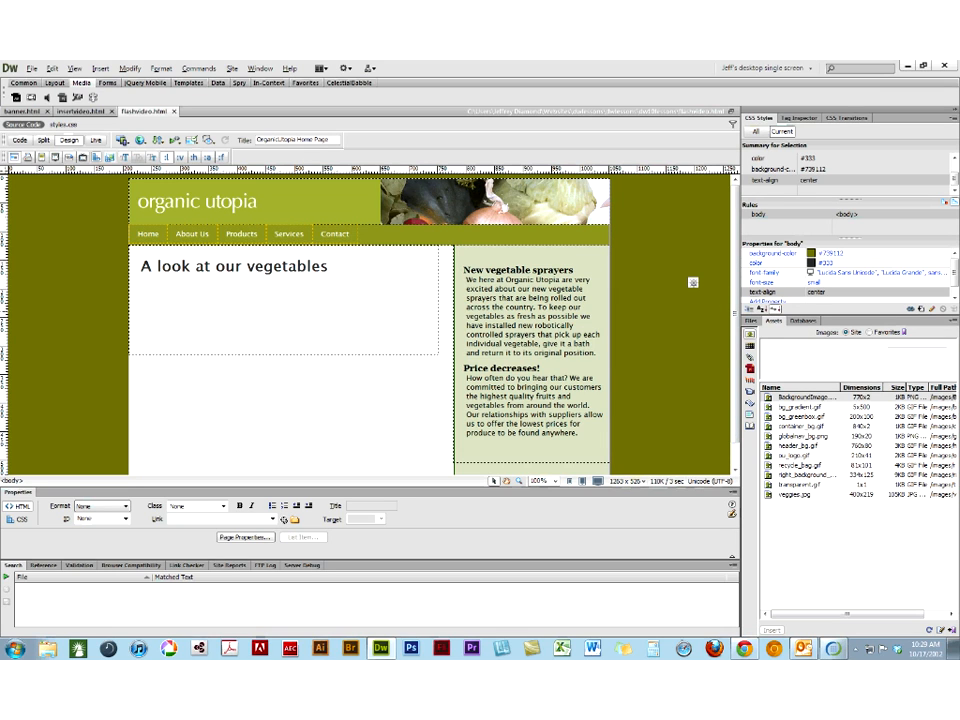
# - Insert ou_veggies.flv below the vegetables heading as Progressive Download Video with Halo Skin 2 (min width: 180), using the detected size of 400 by 300
pyautogui.click(141, 289)
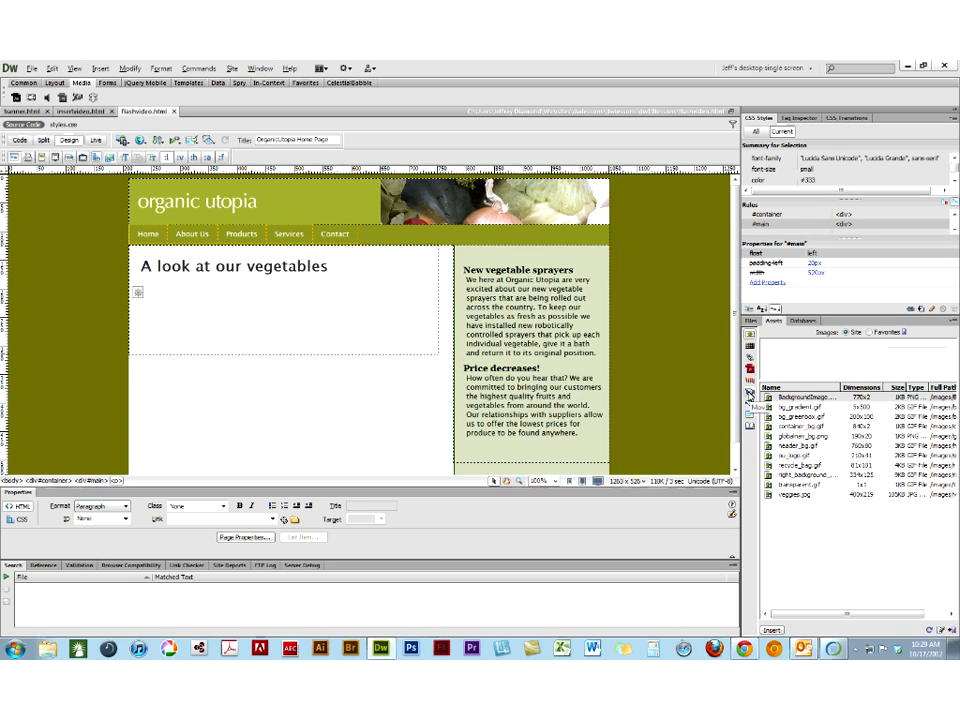
pyautogui.click(749, 392)
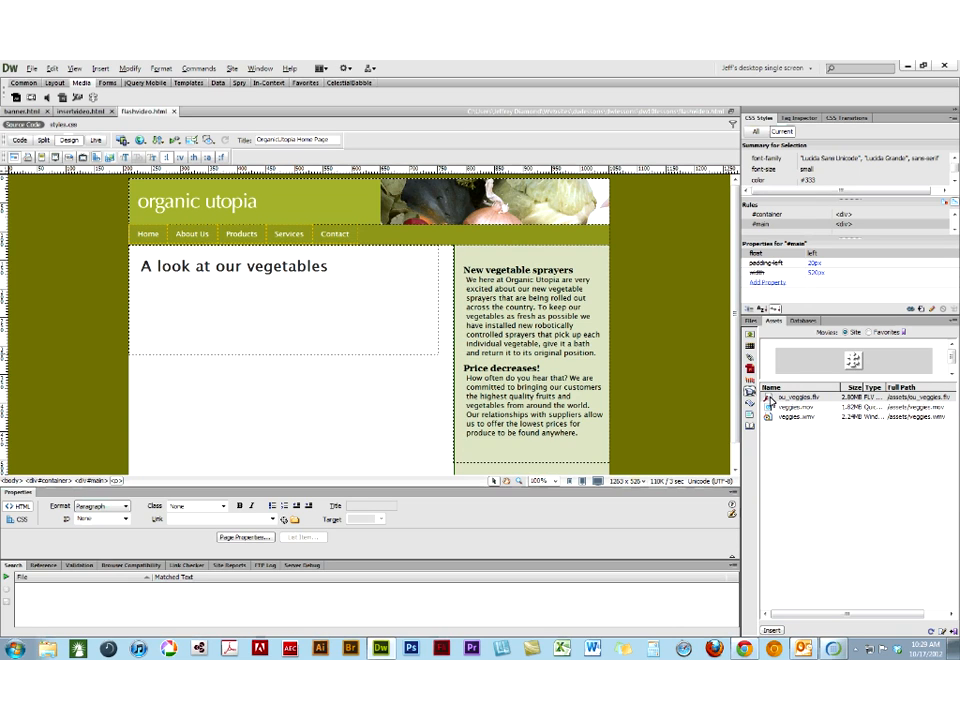
pyautogui.click(767, 398)
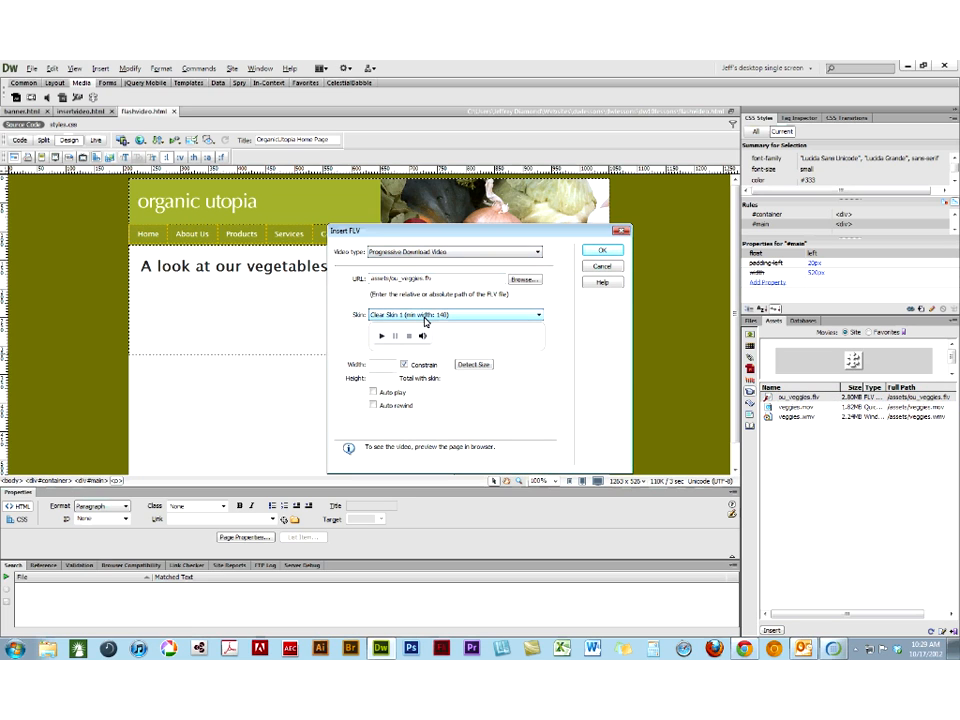
pyautogui.click(424, 321)
pyautogui.click(422, 381)
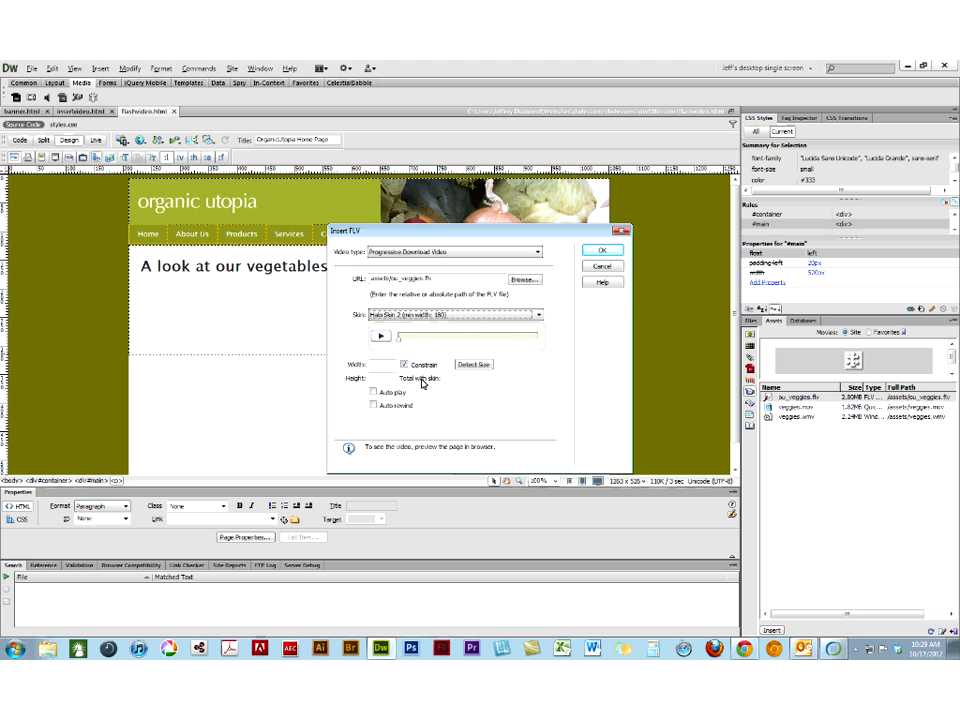
pyautogui.click(462, 366)
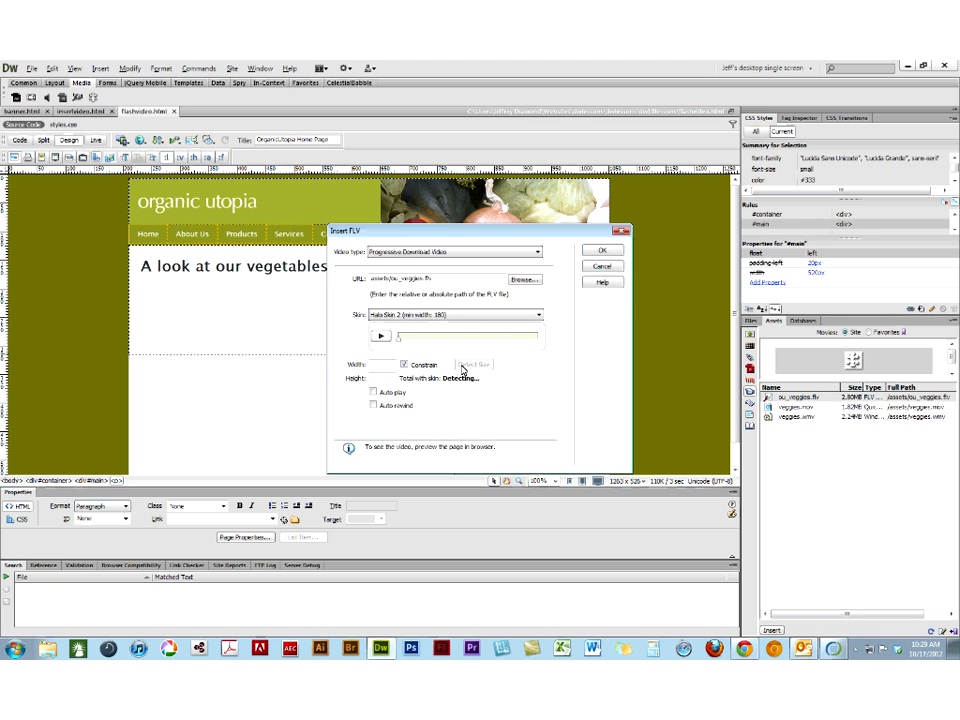
pyautogui.click(398, 254)
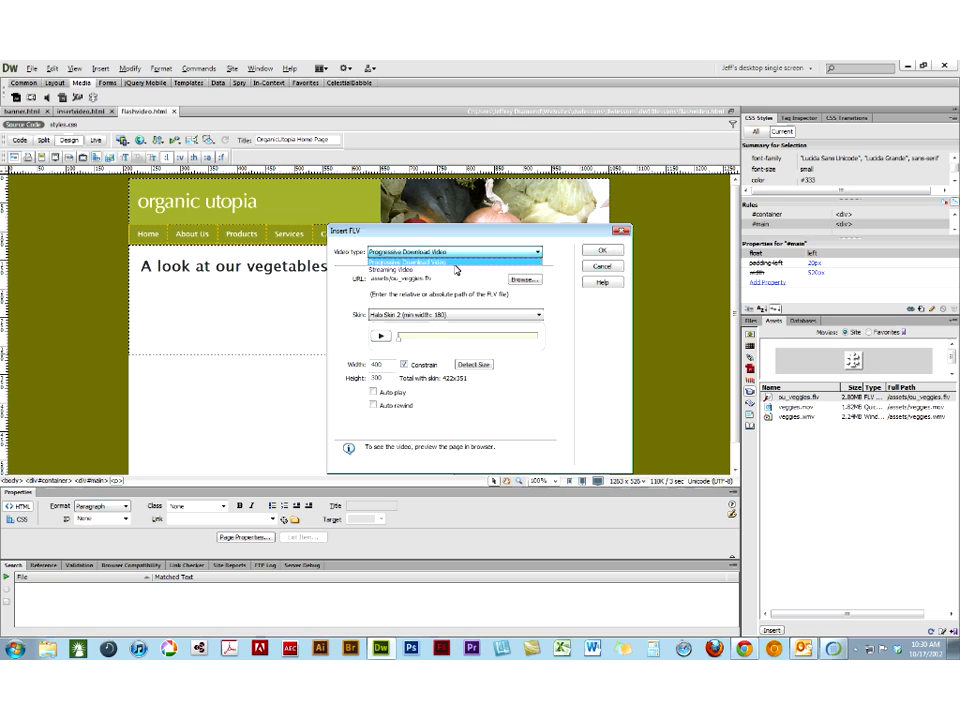
pyautogui.click(455, 264)
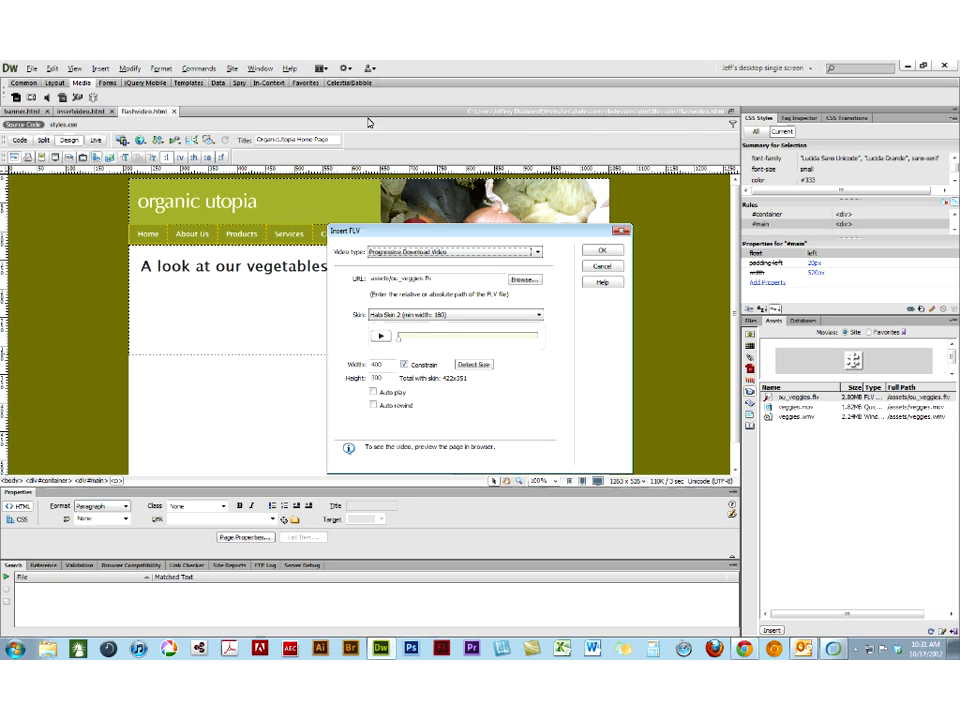
pyautogui.click(601, 252)
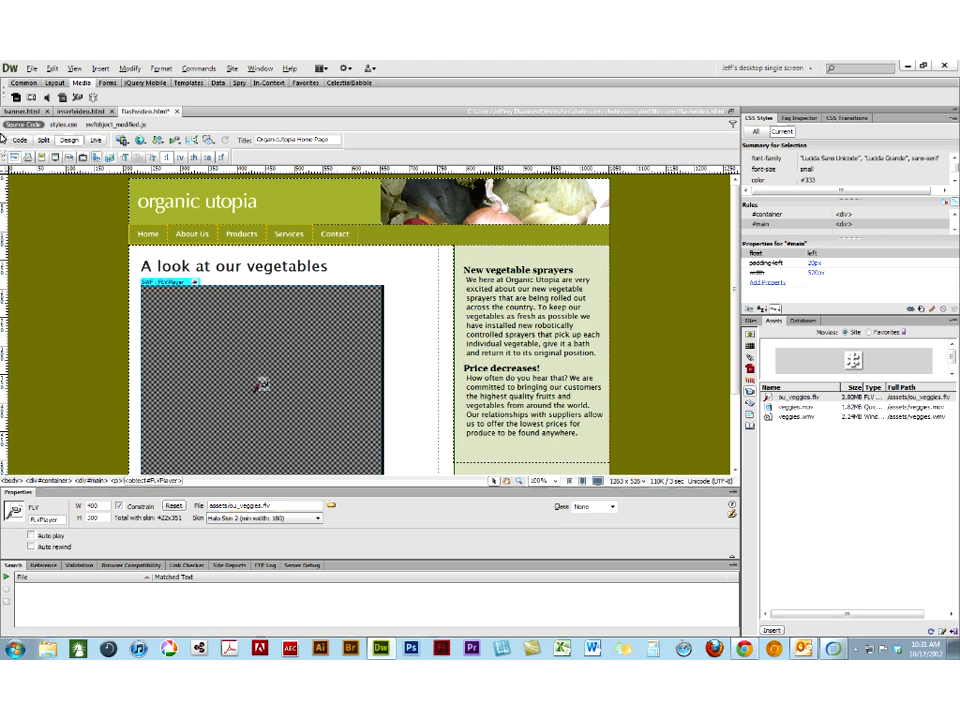
# - Collapse the search results area and display flashvideo.html with its new video in Live view
pyautogui.doubleClick(15, 567)
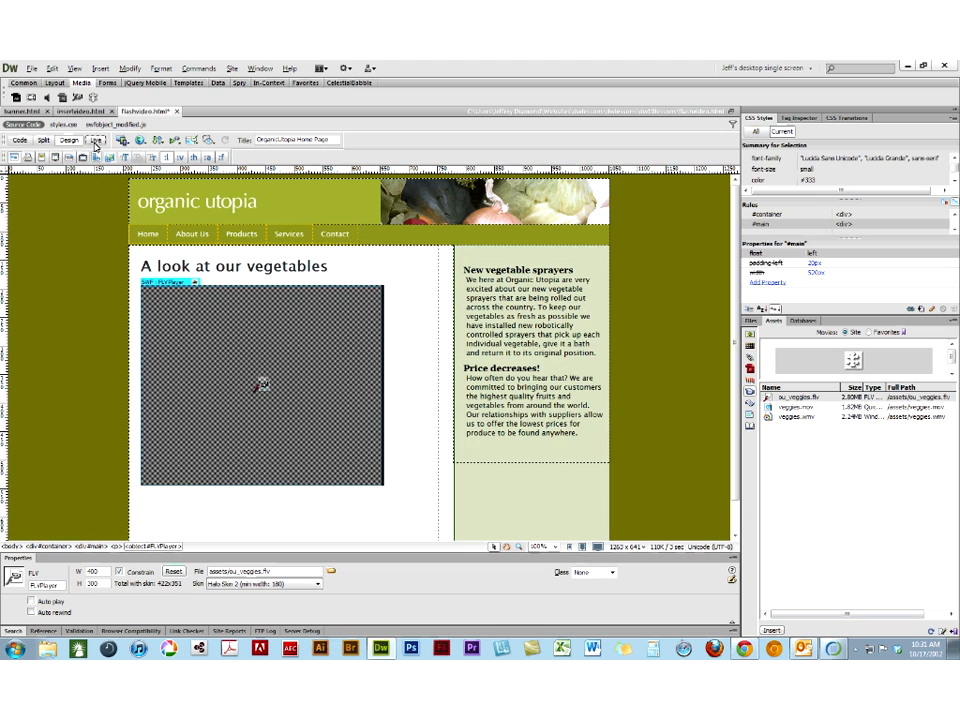
pyautogui.click(96, 141)
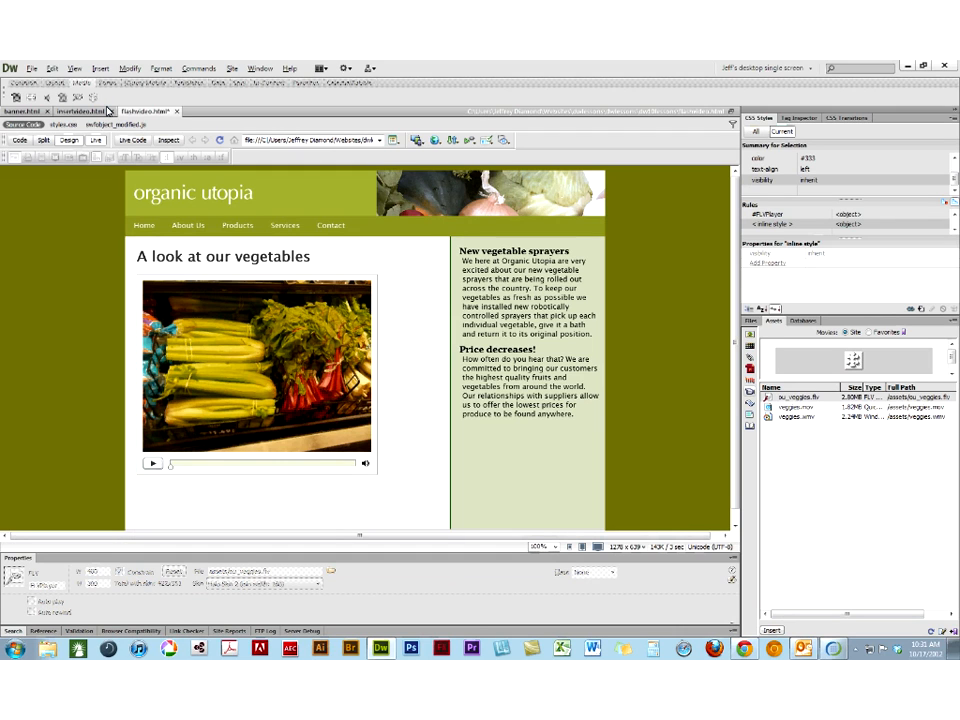
# - Save flashvideo.html, check banner.html briefly, and close flashvideo.html
pyautogui.click(108, 111)
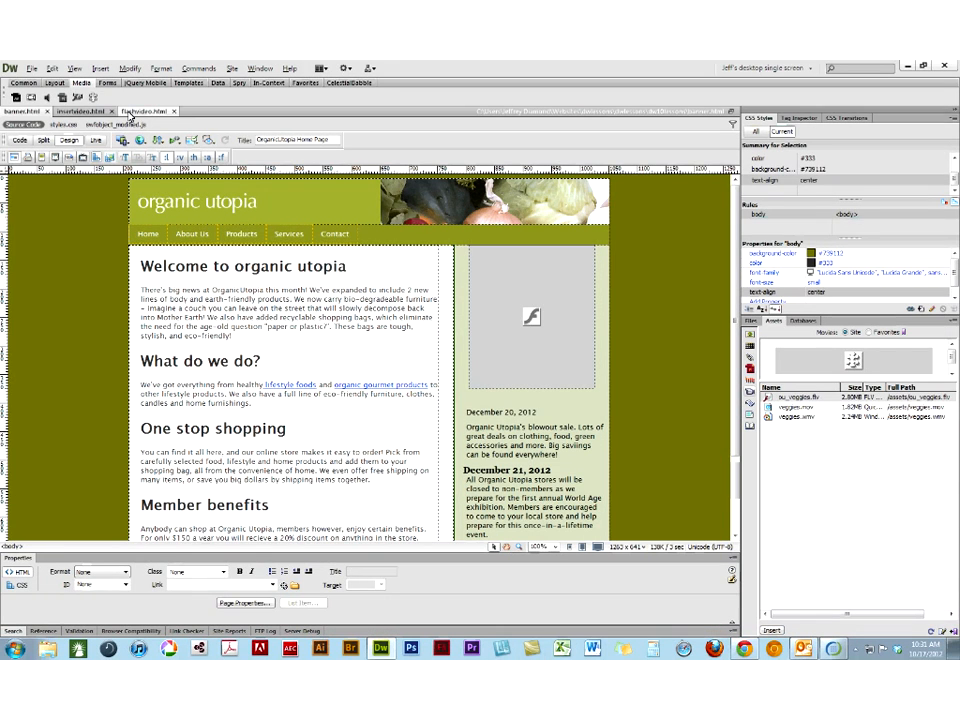
pyautogui.click(128, 113)
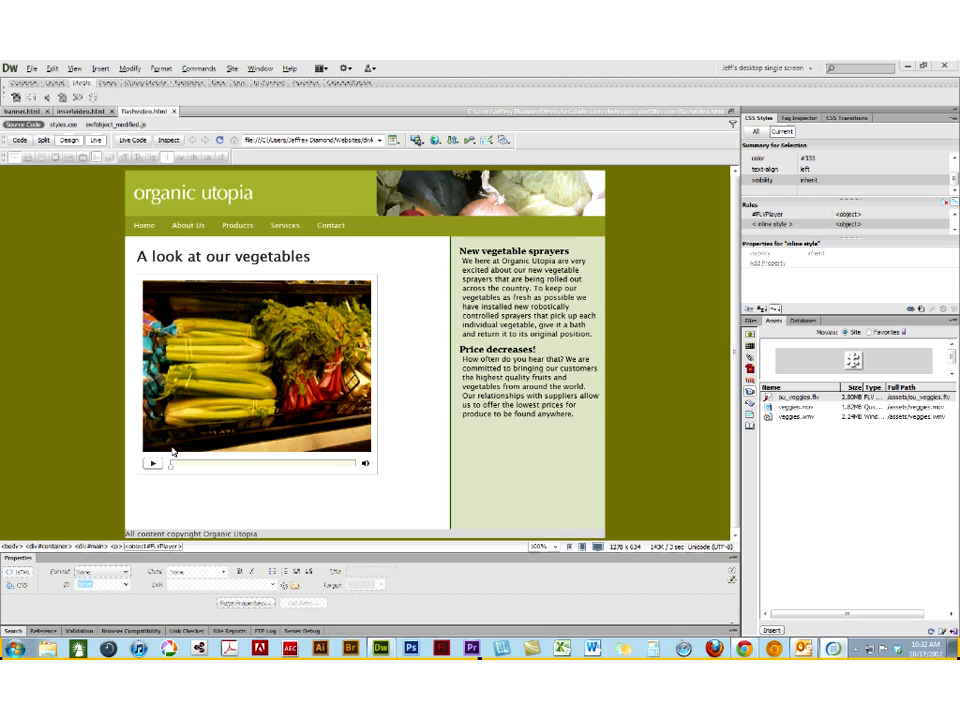
pyautogui.click(175, 112)
# - Compare the veggies.mov and veggies.wmv assets, select veggies.mov, and switch to the insertvideo.html page
pyautogui.click(771, 408)
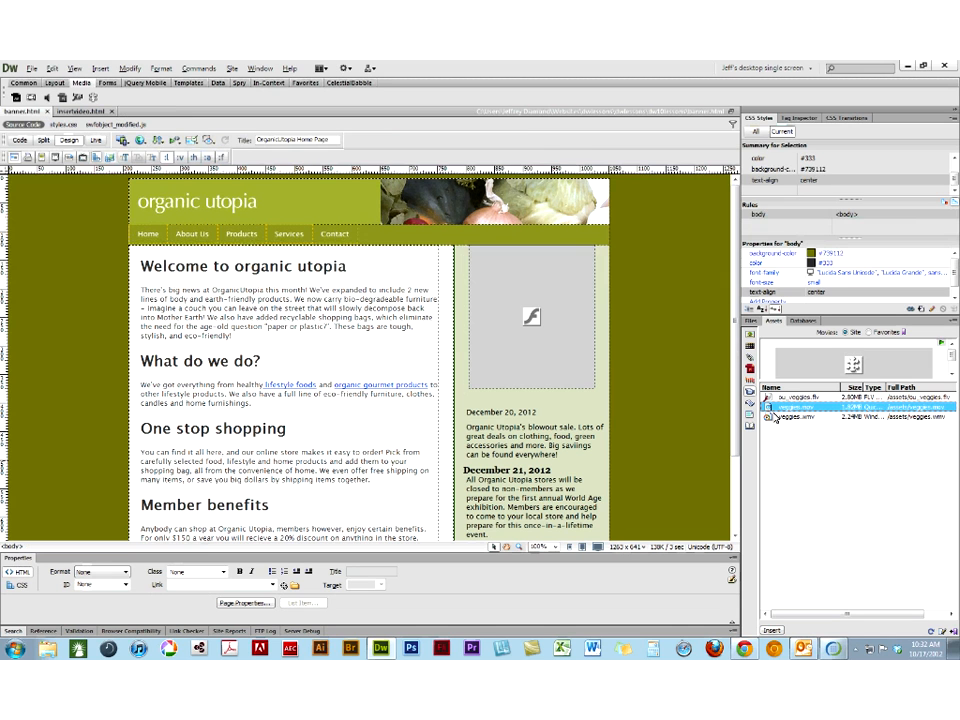
pyautogui.click(771, 417)
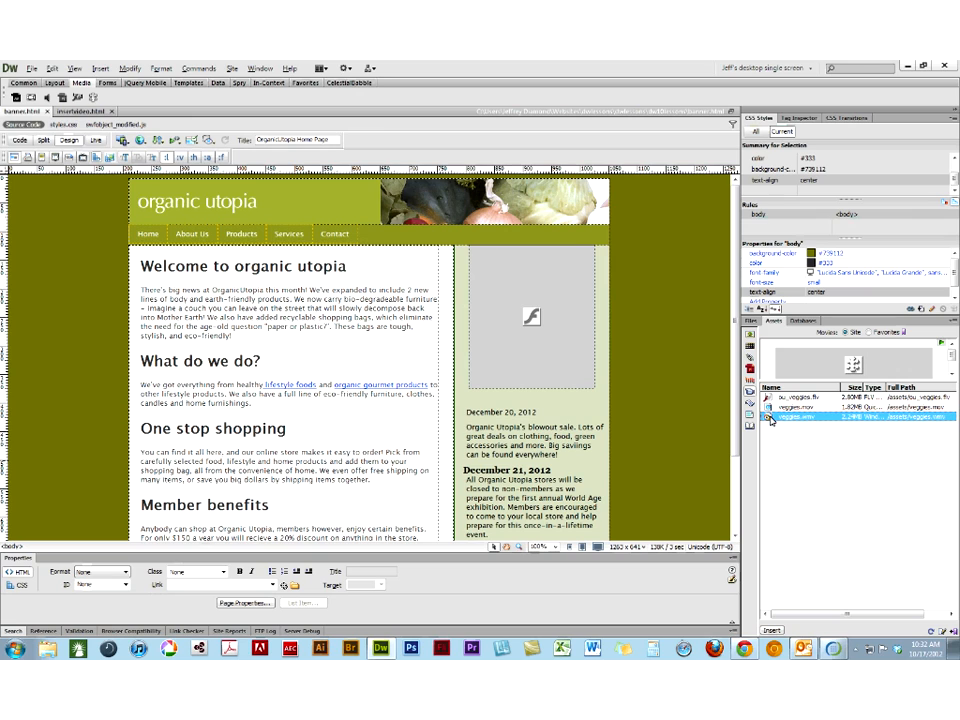
pyautogui.click(771, 408)
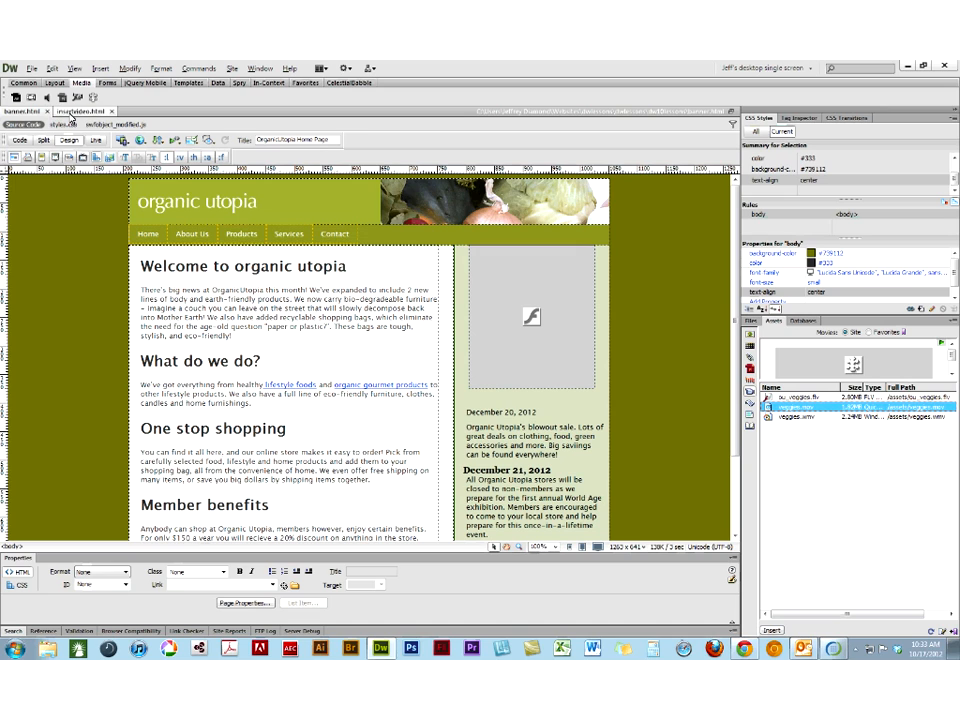
pyautogui.click(72, 116)
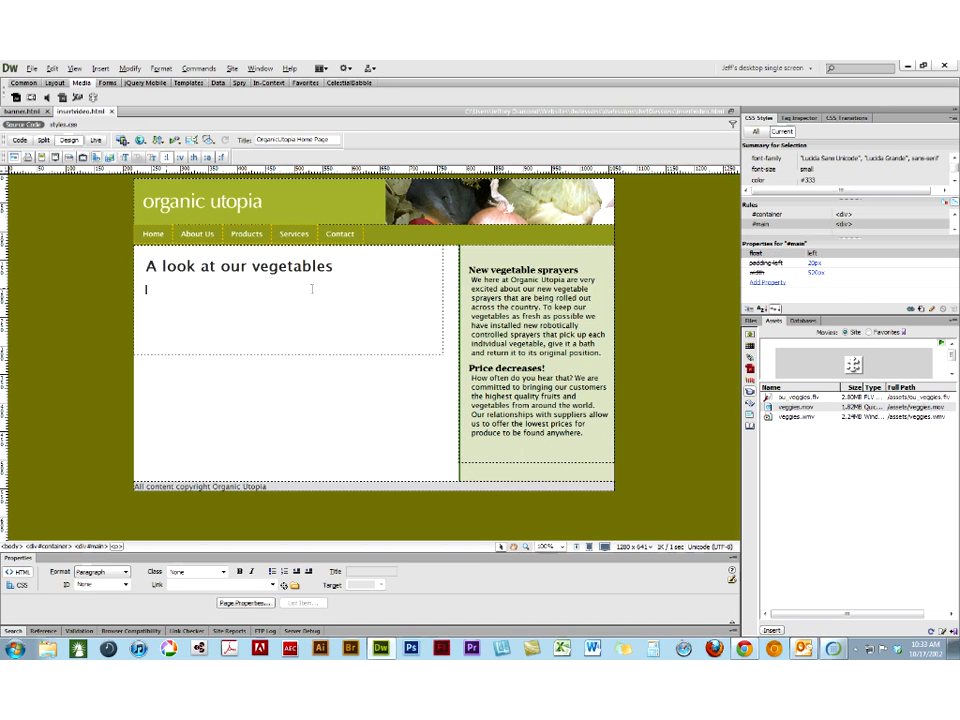
pyautogui.rightClick(782, 408)
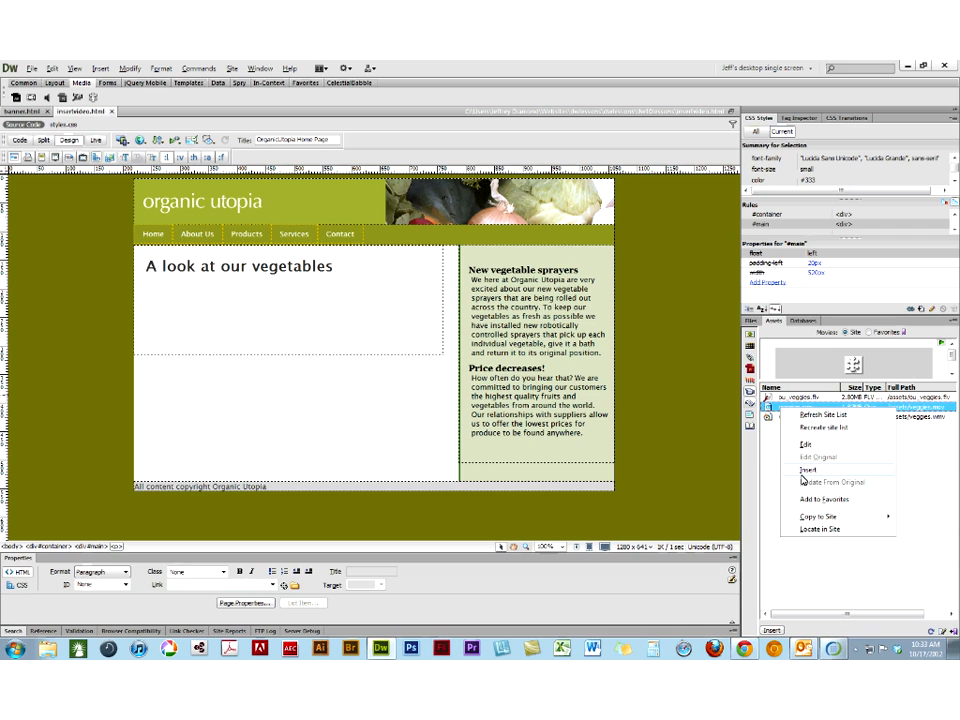
pyautogui.click(806, 469)
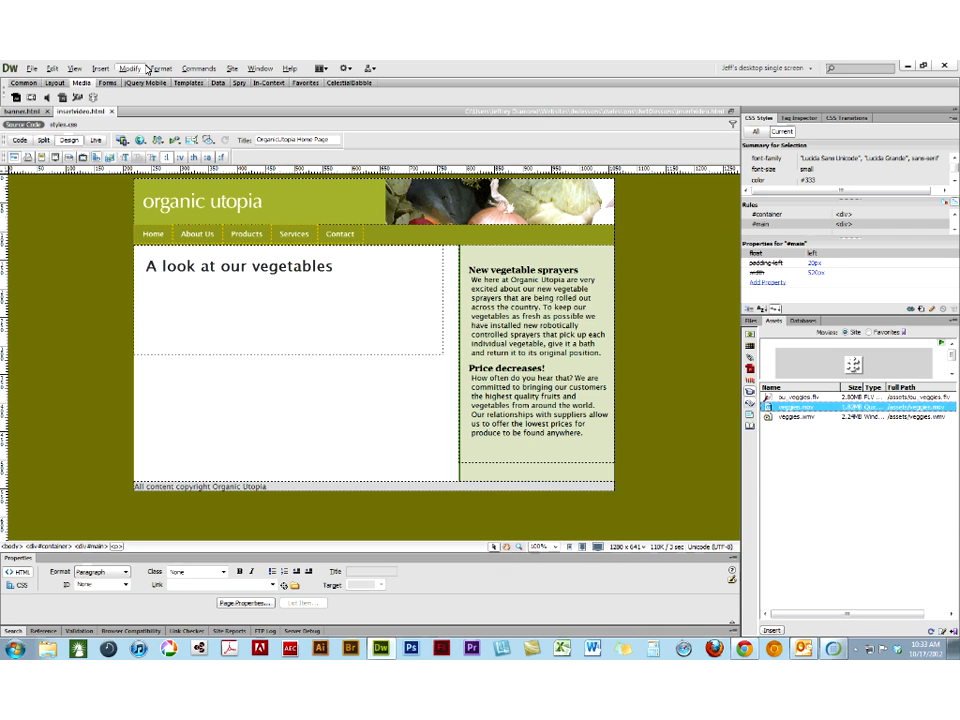
pyautogui.click(97, 68)
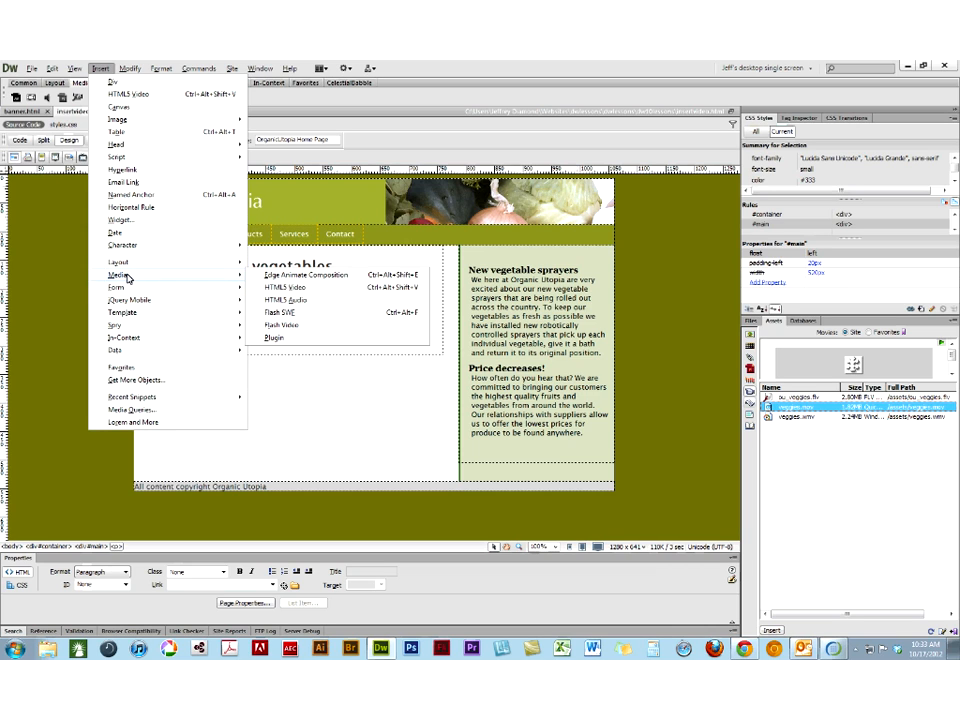
pyautogui.moveTo(229, 287)
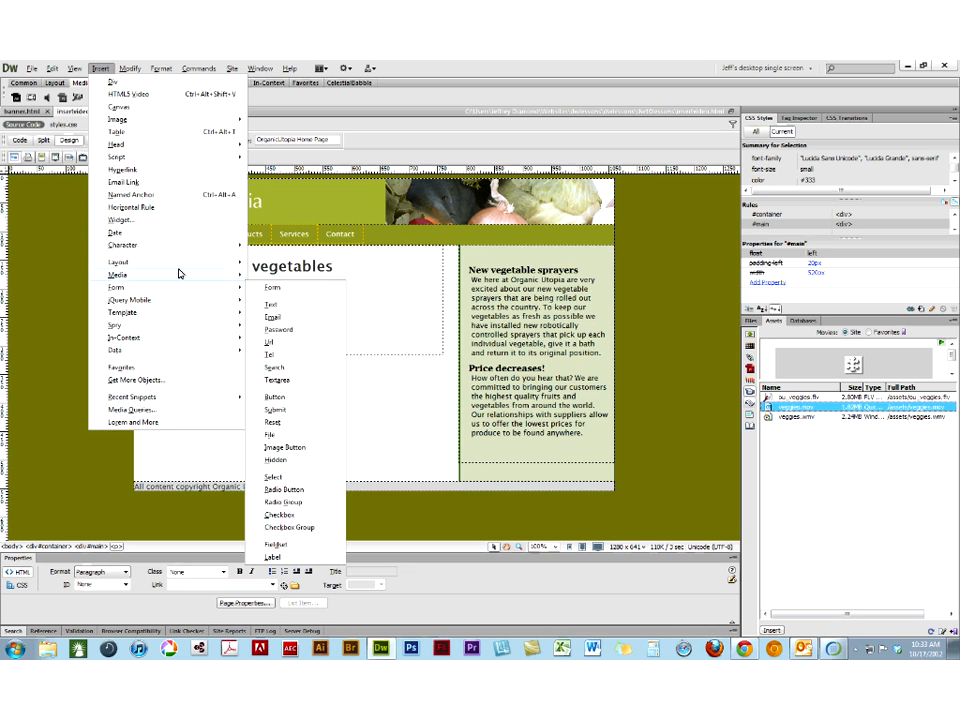
pyautogui.moveTo(180, 274)
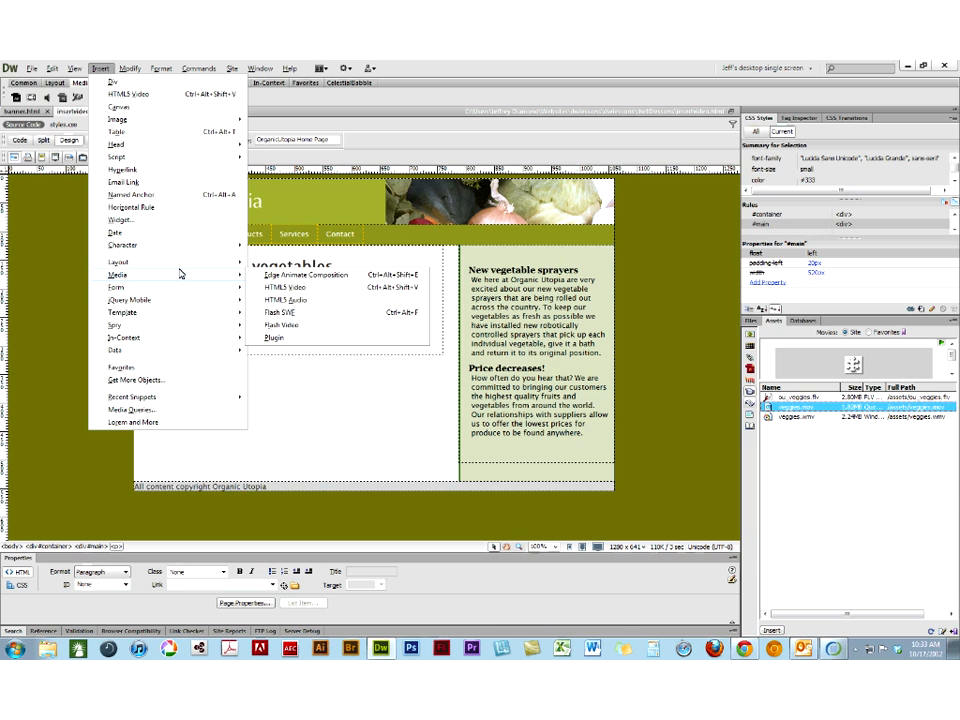
pyautogui.click(274, 338)
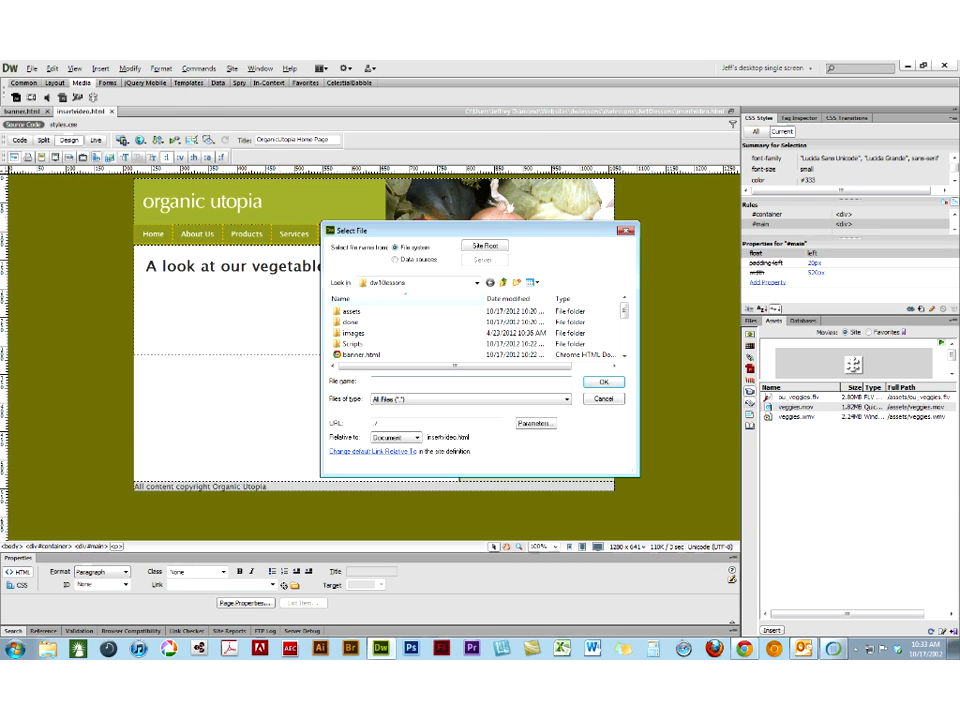
pyautogui.doubleClick(337, 314)
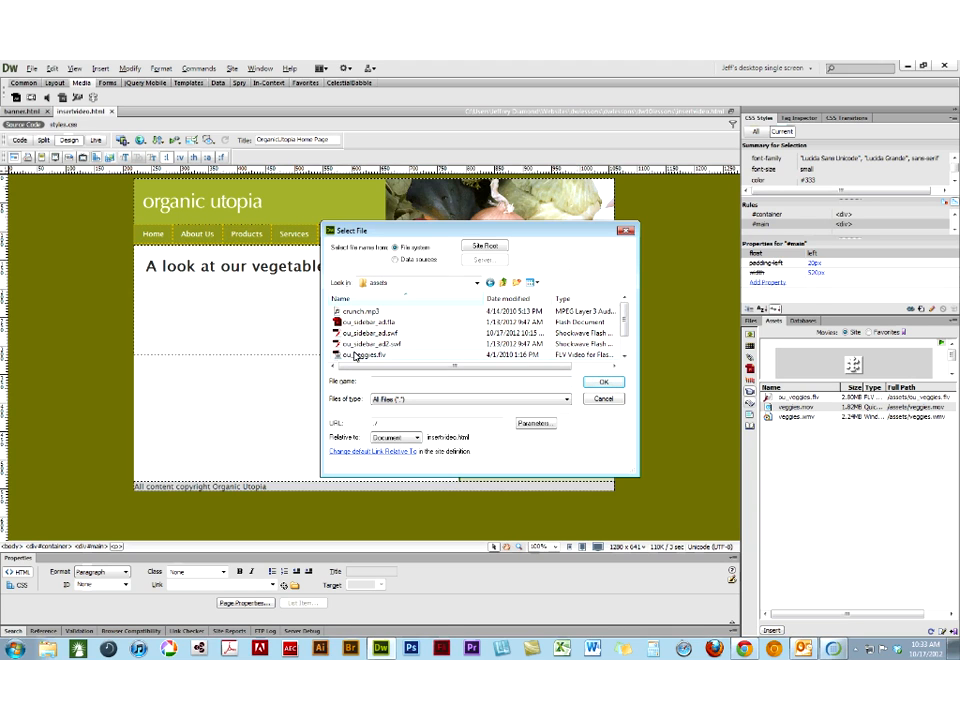
pyautogui.scroll(-1, 352, 350)
pyautogui.click(348, 347)
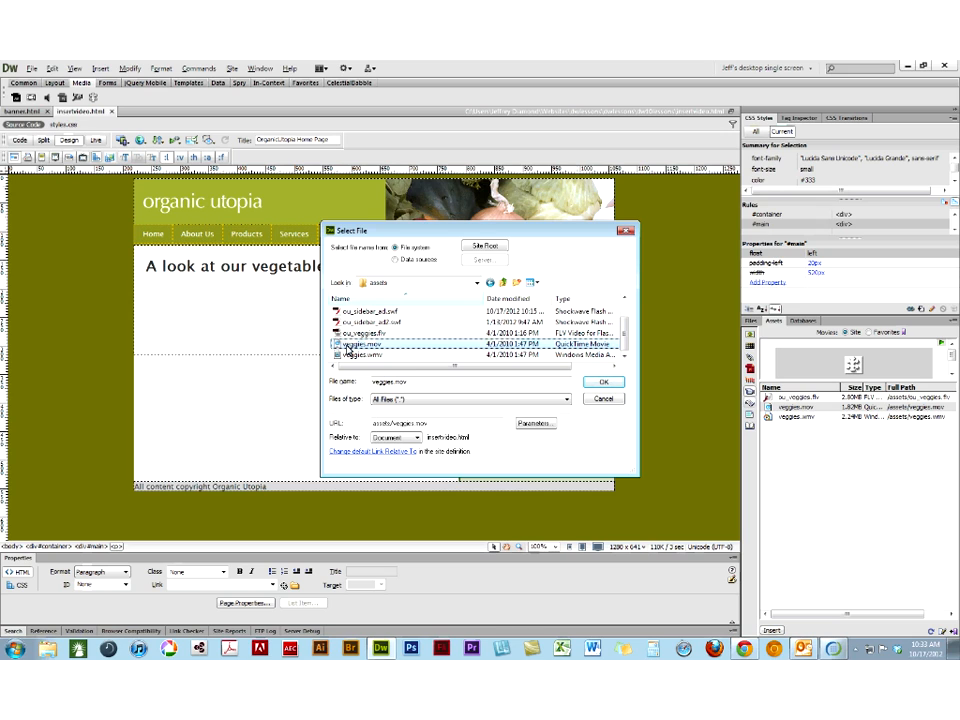
pyautogui.click(603, 399)
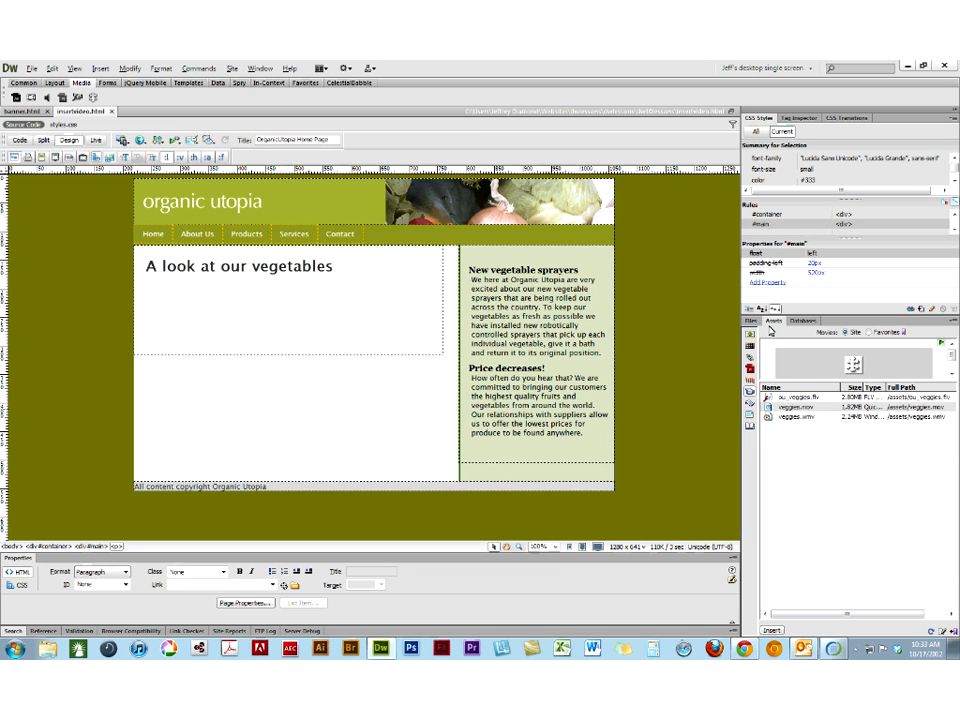
# - Insert veggies.mov below the vegetables heading, size it 320 by 240, and remove the extra empty space beneath it
pyautogui.rightClick(770, 410)
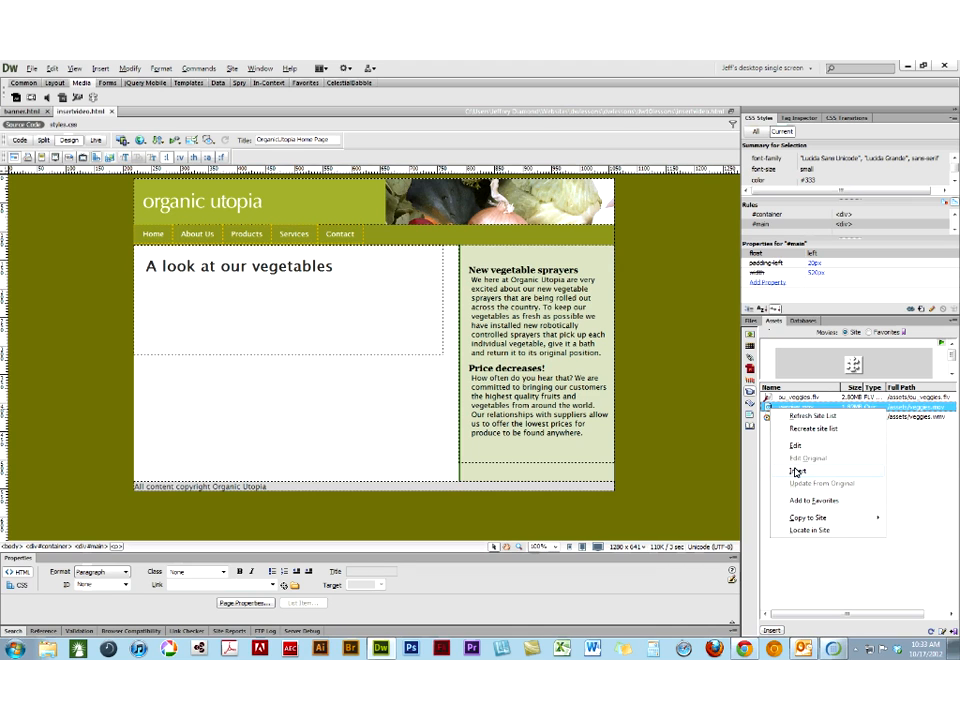
pyautogui.click(797, 471)
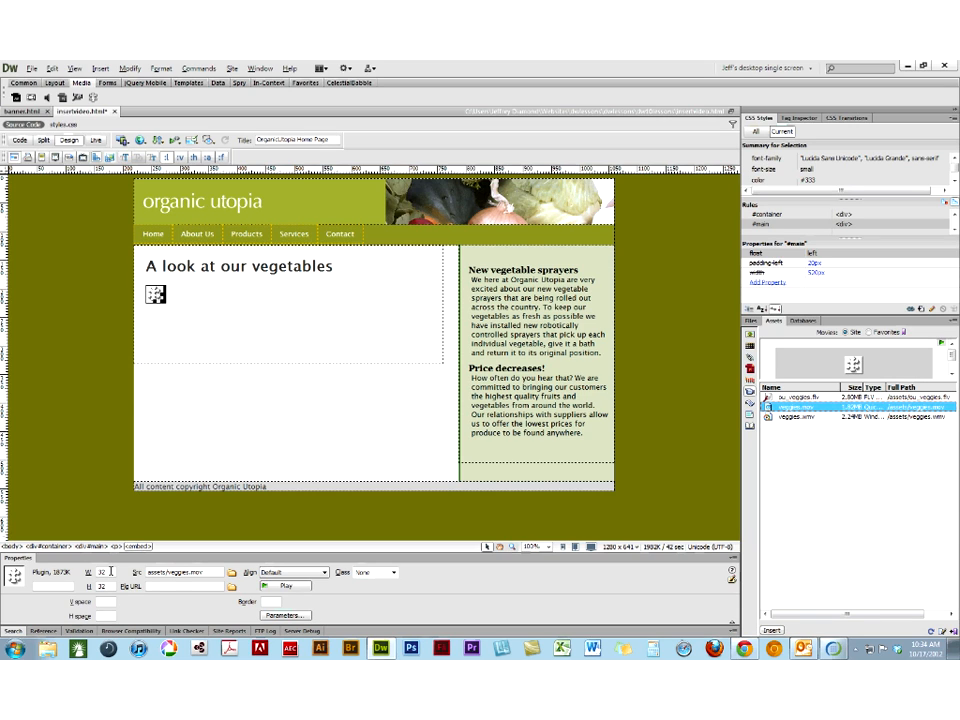
pyautogui.click(110, 572)
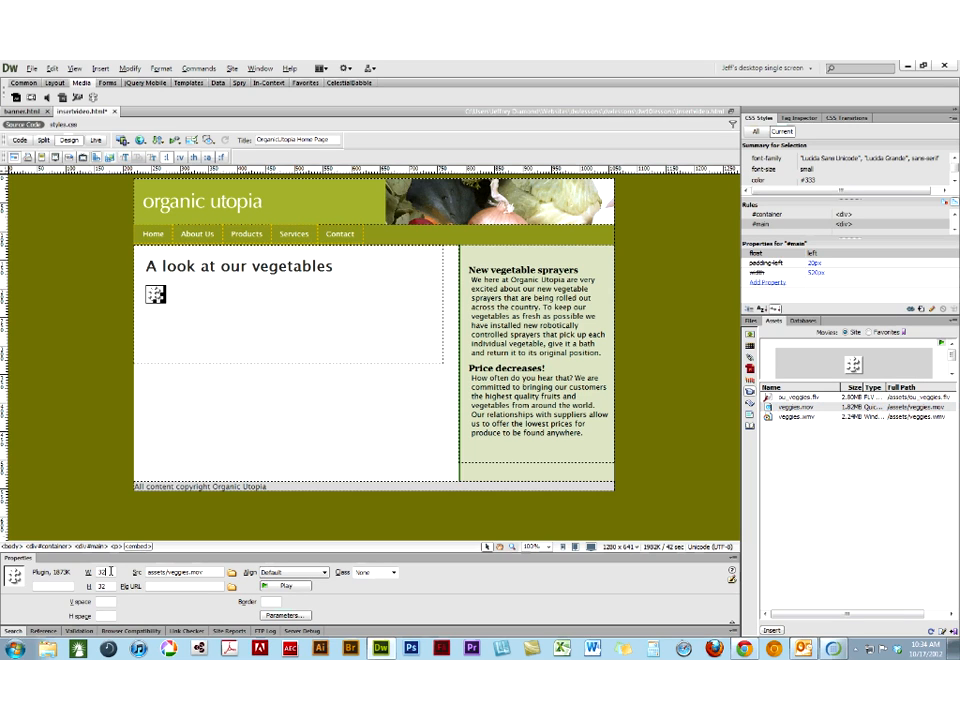
pyautogui.write('0')
pyautogui.press('Return')
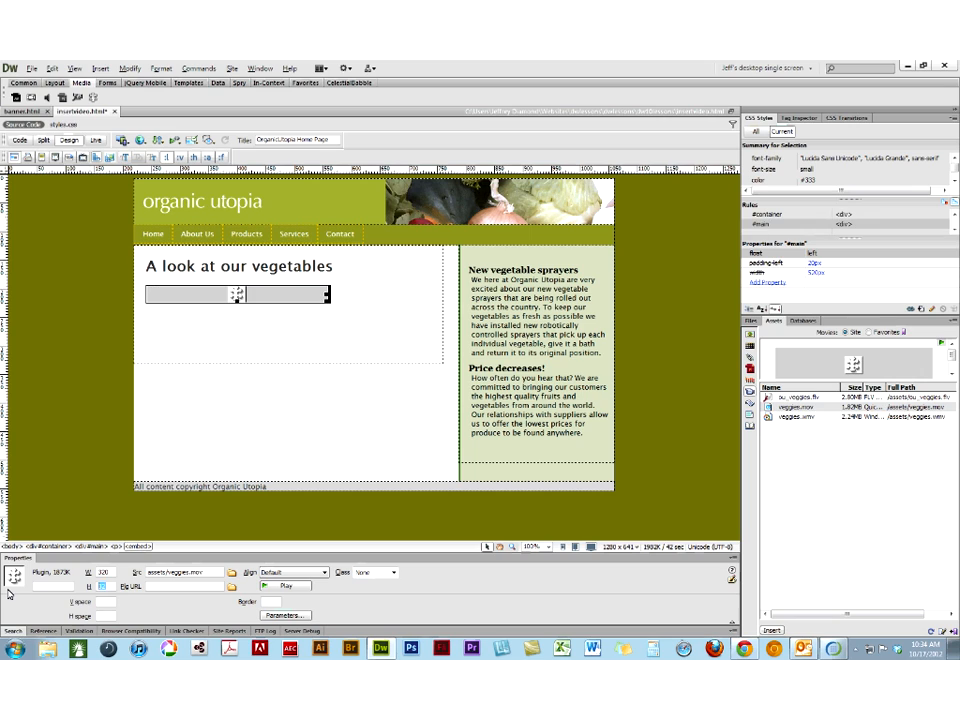
pyautogui.write('240')
pyautogui.click(216, 318)
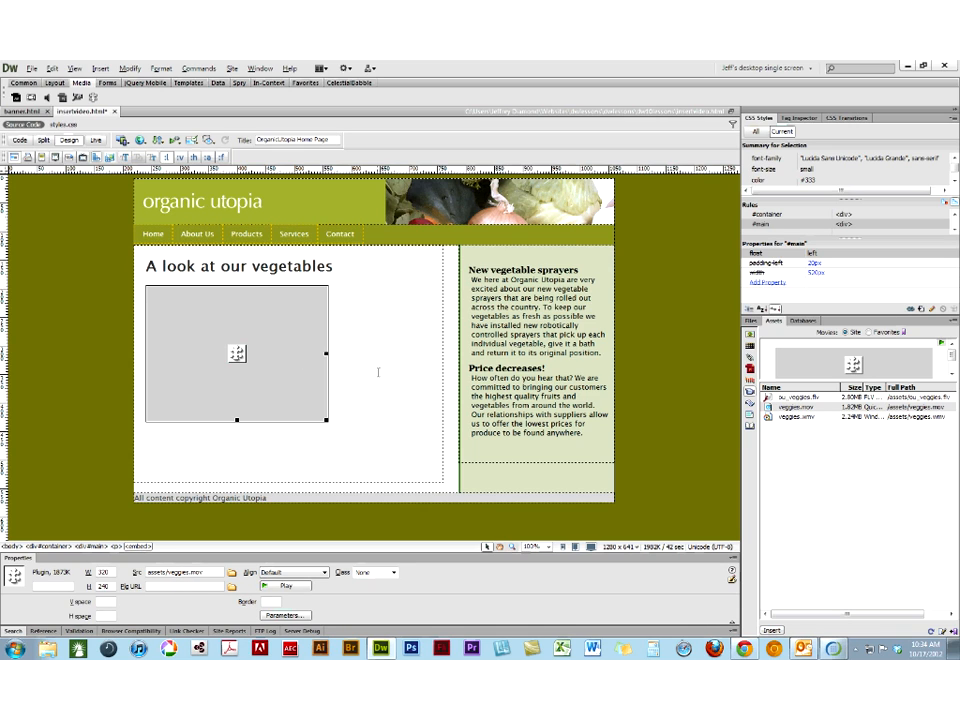
pyautogui.click(209, 457)
pyautogui.press('BackSpace')
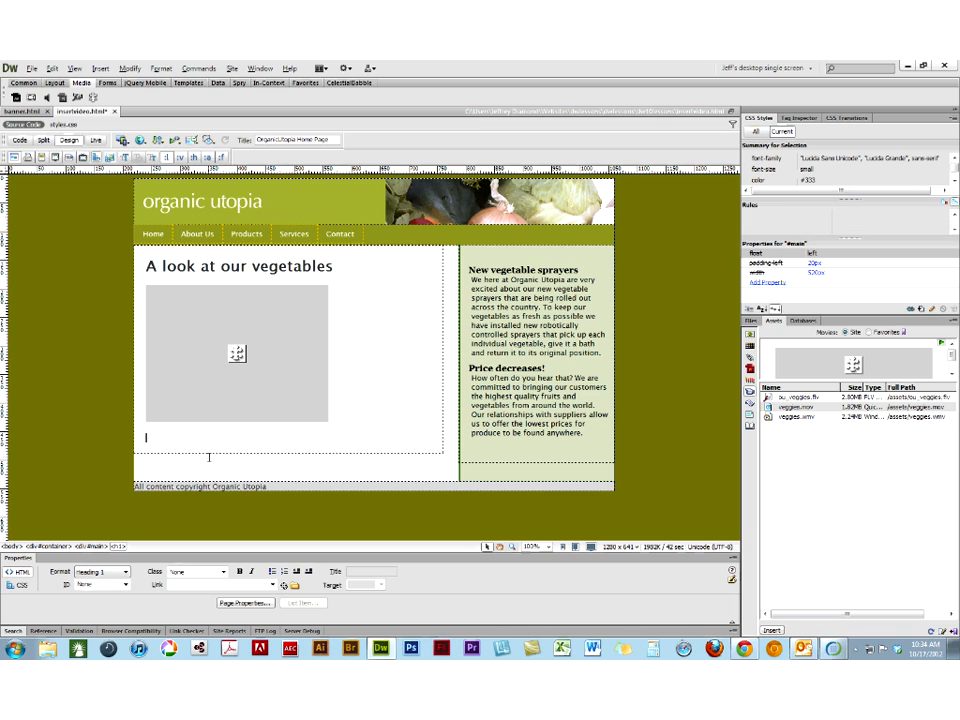
# - Play the inserted veggies.mov in Design view to check its size, and stop it
pyautogui.click(163, 400)
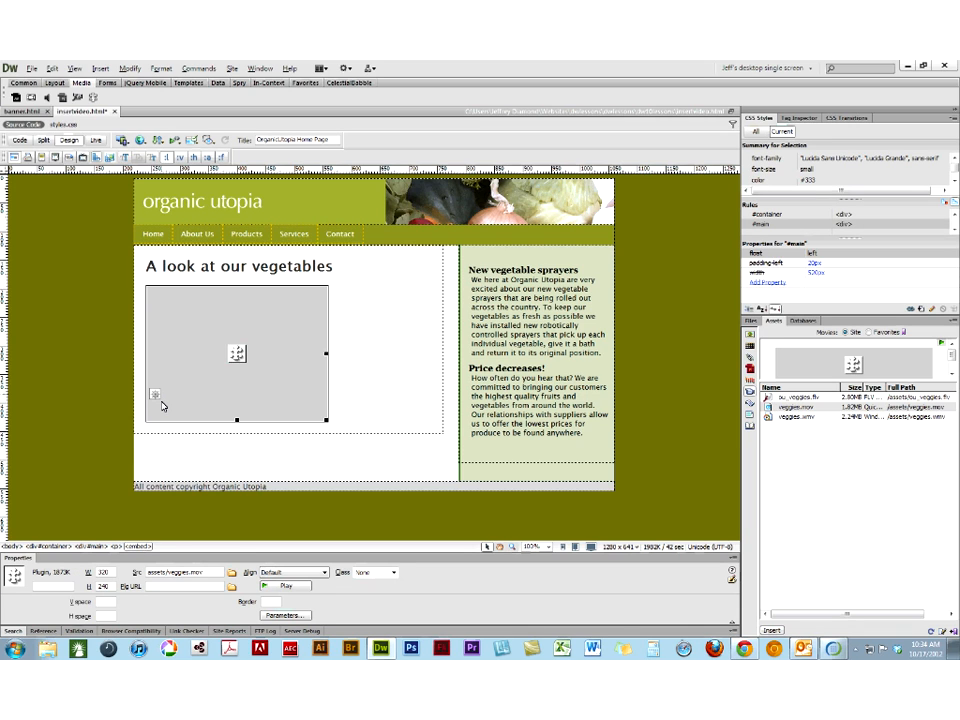
pyautogui.click(288, 587)
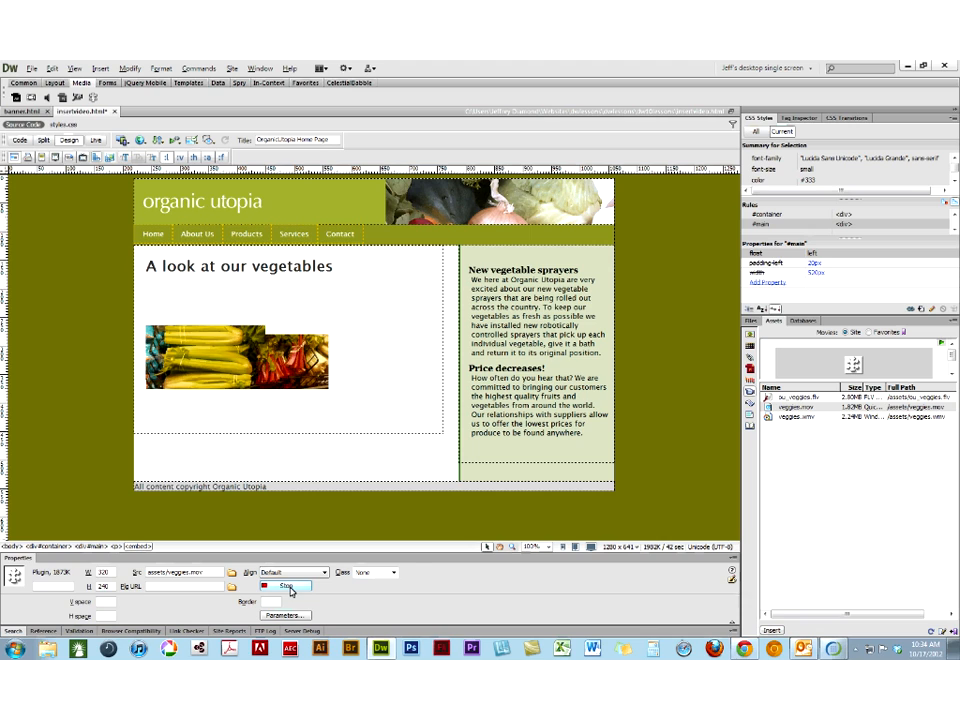
pyautogui.click(289, 587)
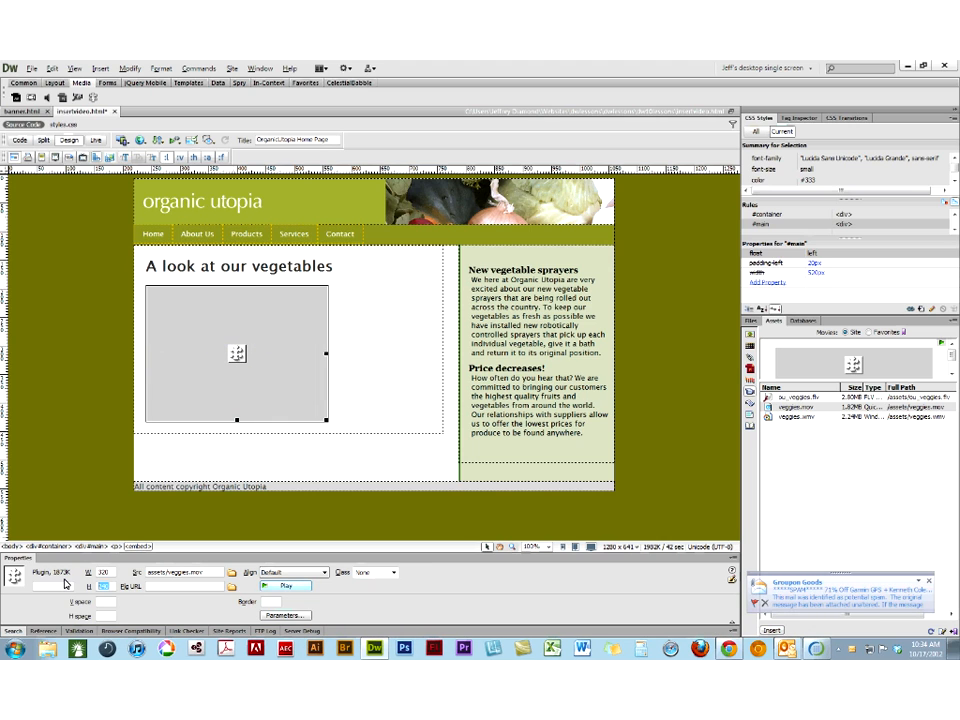
# - Increase the QuickTime movie's height to 250 and on to 255, checking it in Design view and Live view
pyautogui.write('250')
pyautogui.press('Return')
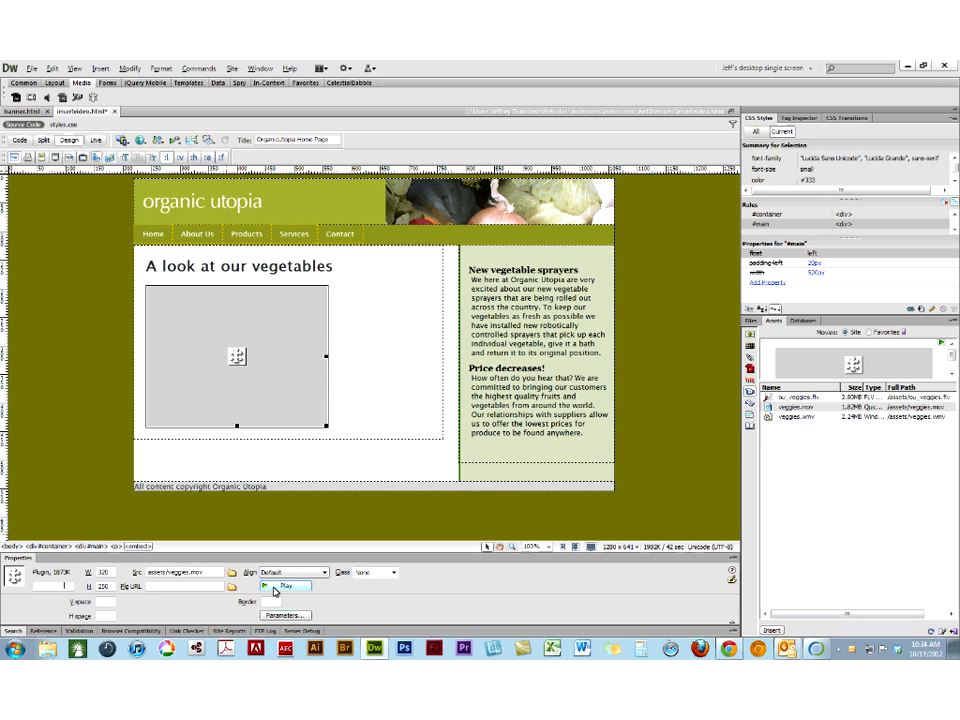
pyautogui.click(275, 588)
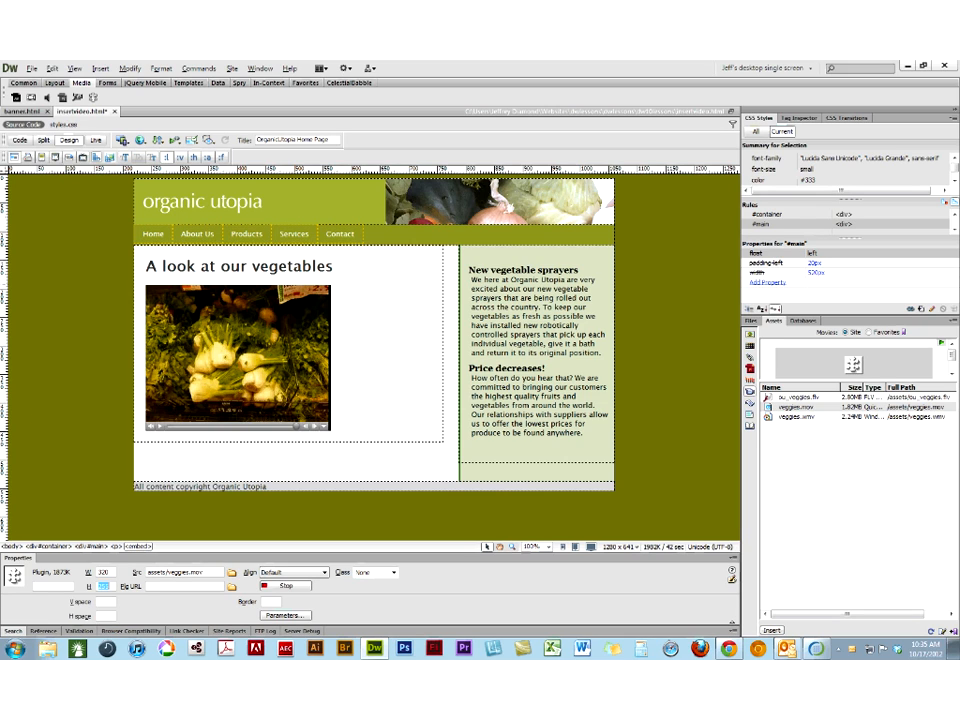
pyautogui.click(96, 140)
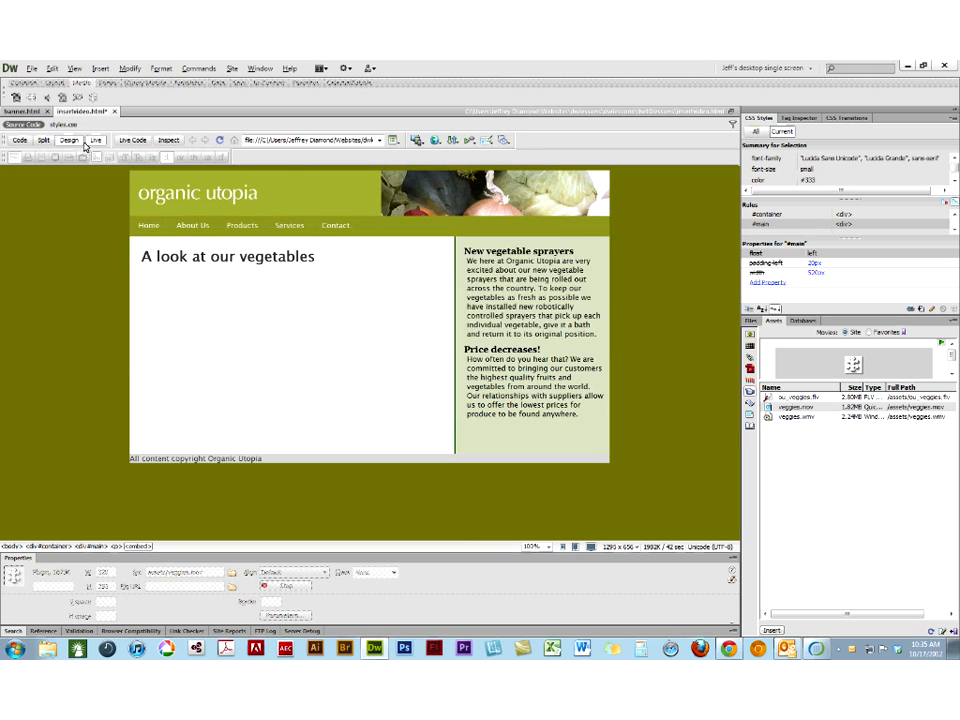
pyautogui.click(68, 141)
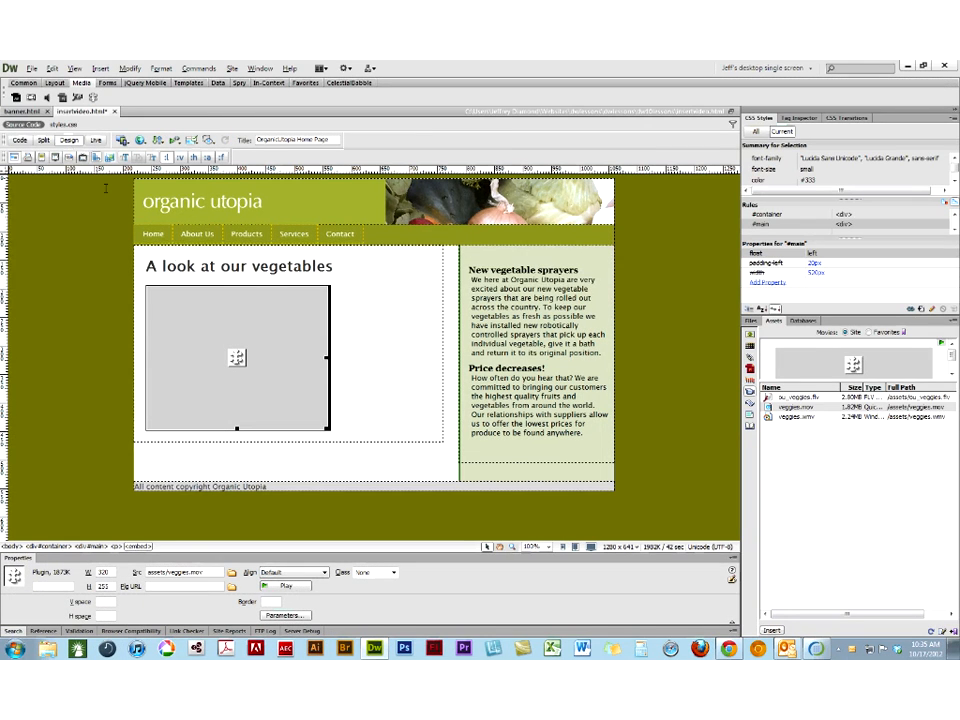
# - Replace the QuickTime movie with the Windows Media file veggies.wmv, sized 320 by 255
pyautogui.press('Delete')
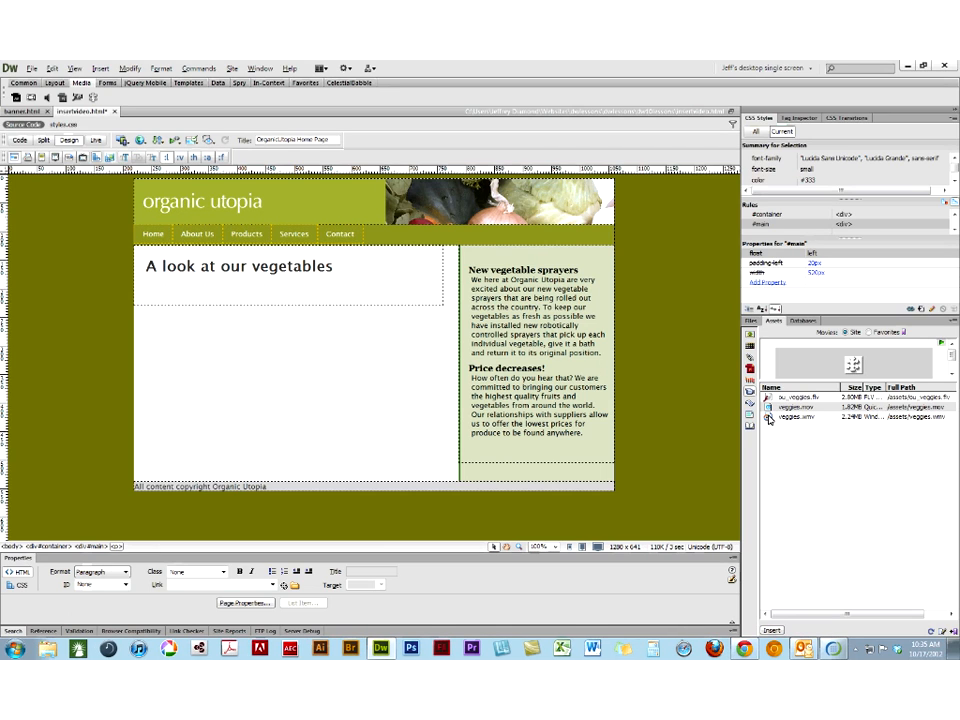
pyautogui.rightClick(770, 417)
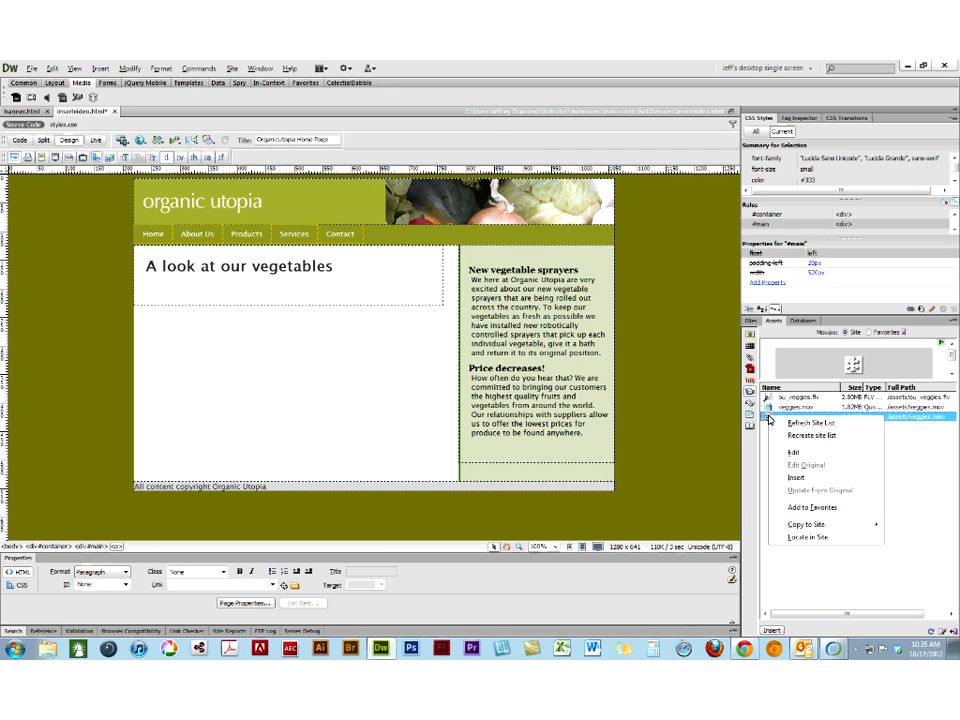
pyautogui.click(795, 478)
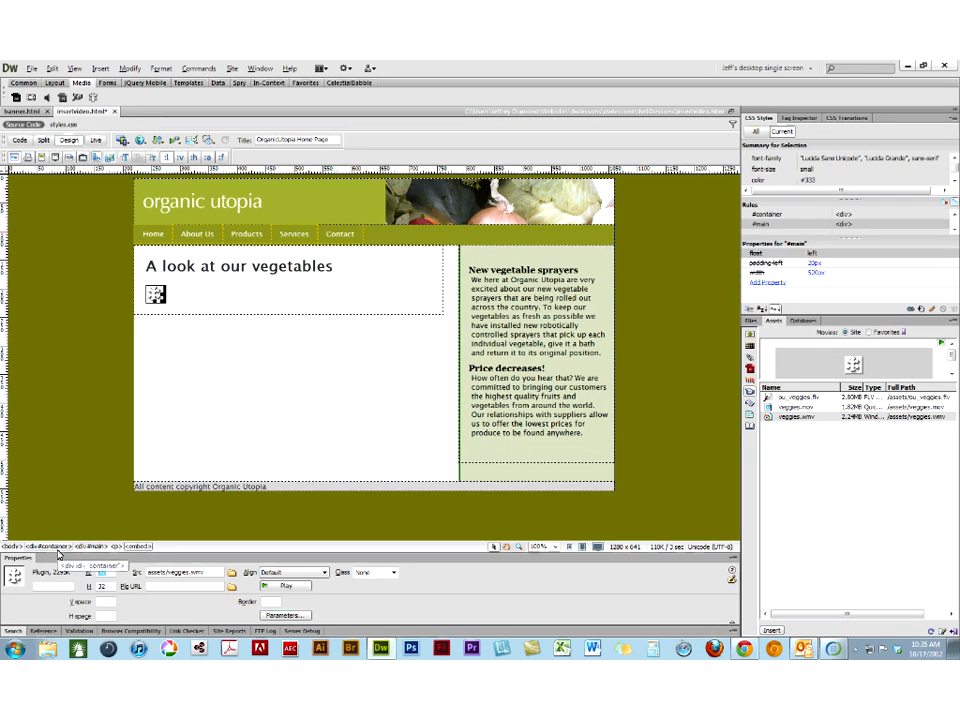
pyautogui.moveTo(108, 586); pyautogui.dragTo(56, 583)
pyautogui.write('255')
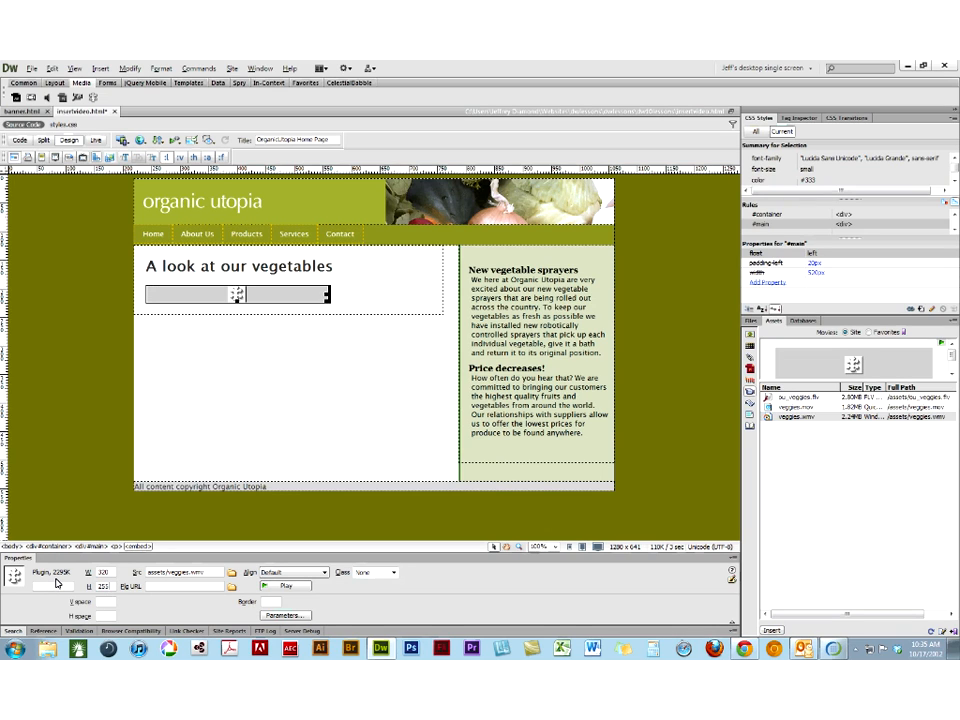
pyautogui.press('Return')
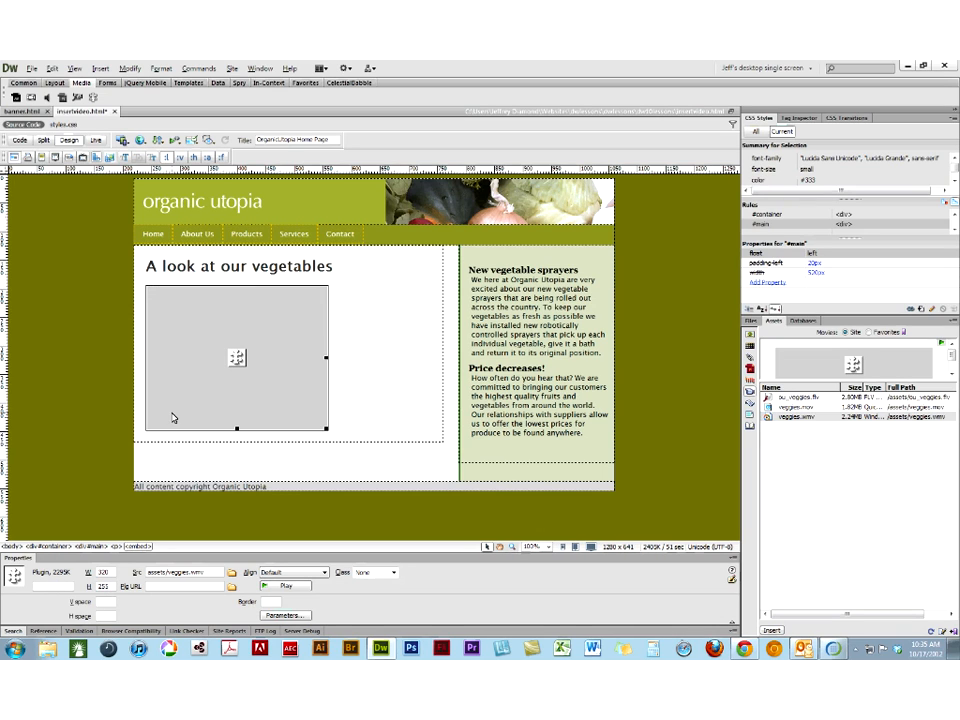
# - Check the Windows Media movie in Live view, then save insertvideo.html and preview it in Chrome, closing the preview tabs
pyautogui.click(95, 140)
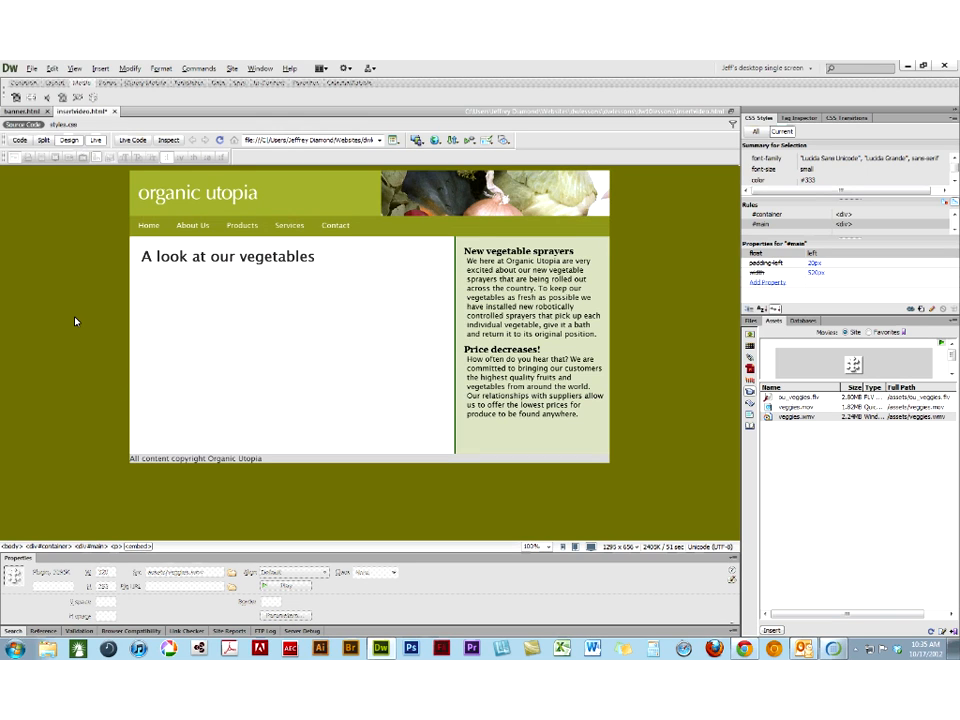
pyautogui.click(88, 144)
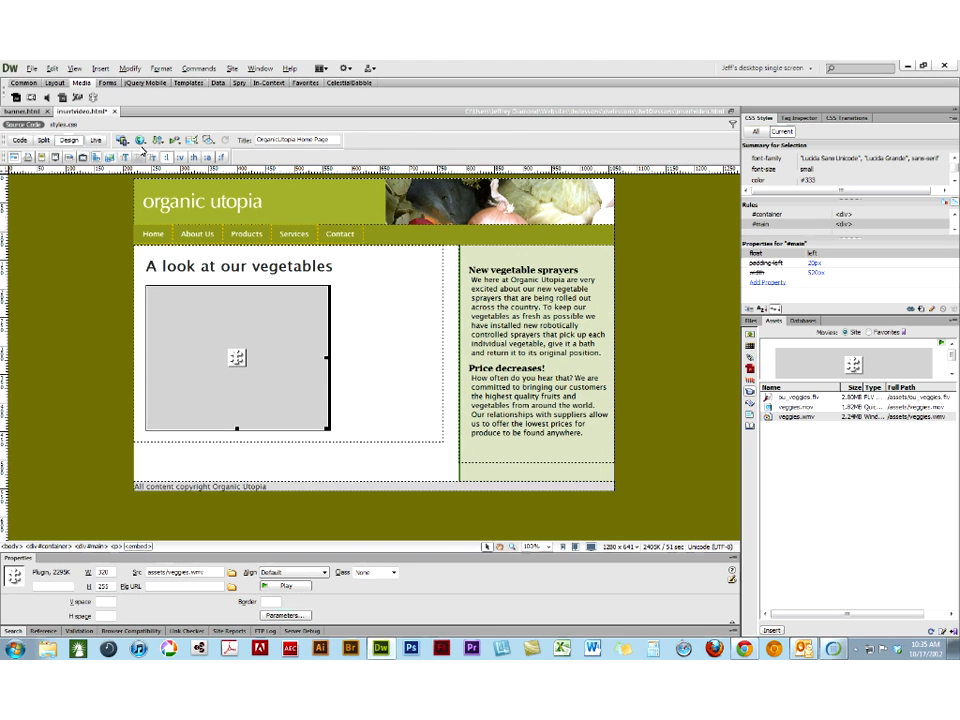
pyautogui.click(141, 143)
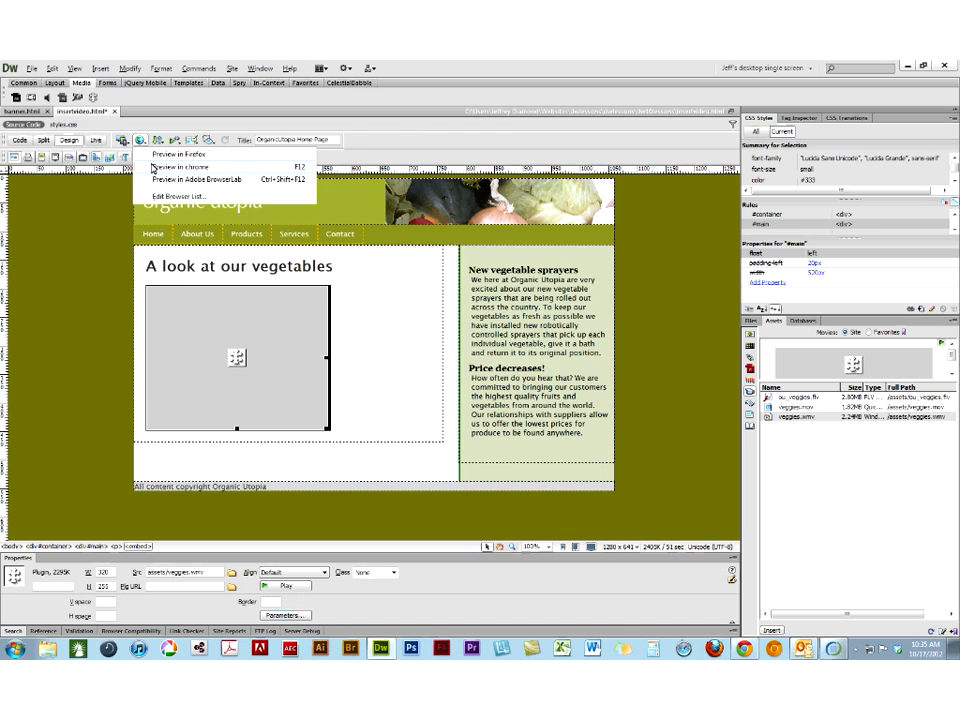
pyautogui.click(152, 167)
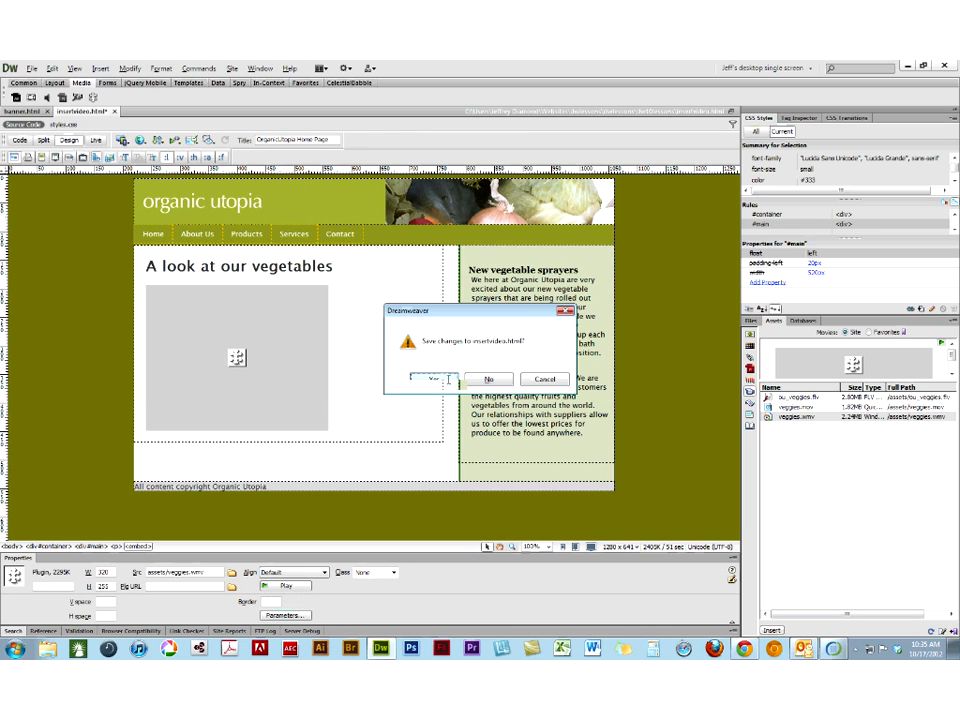
pyautogui.click(449, 380)
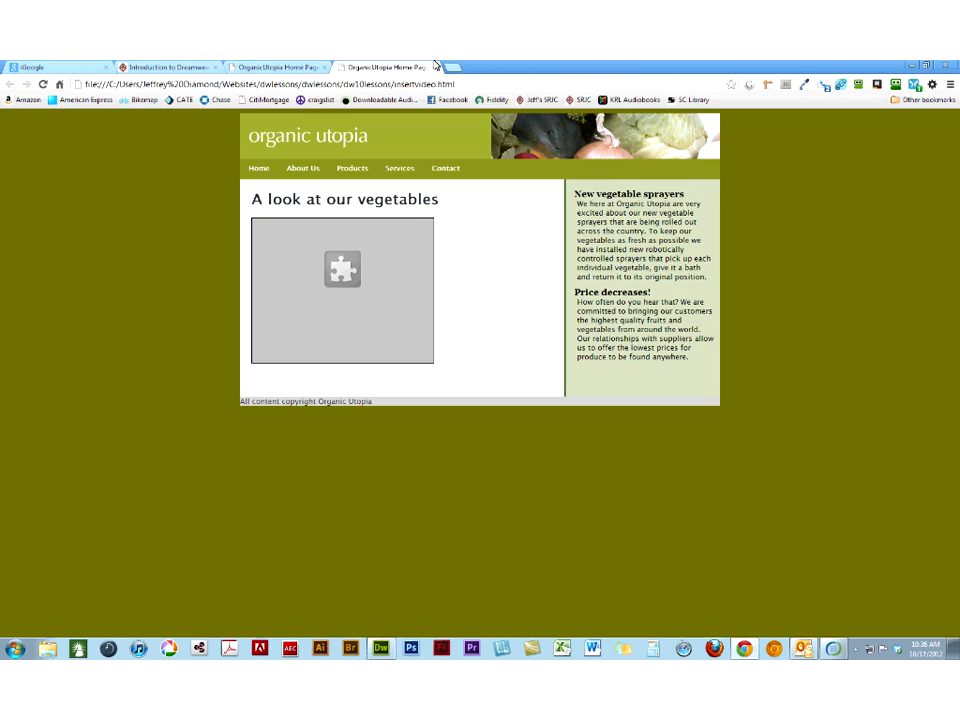
pyautogui.click(434, 69)
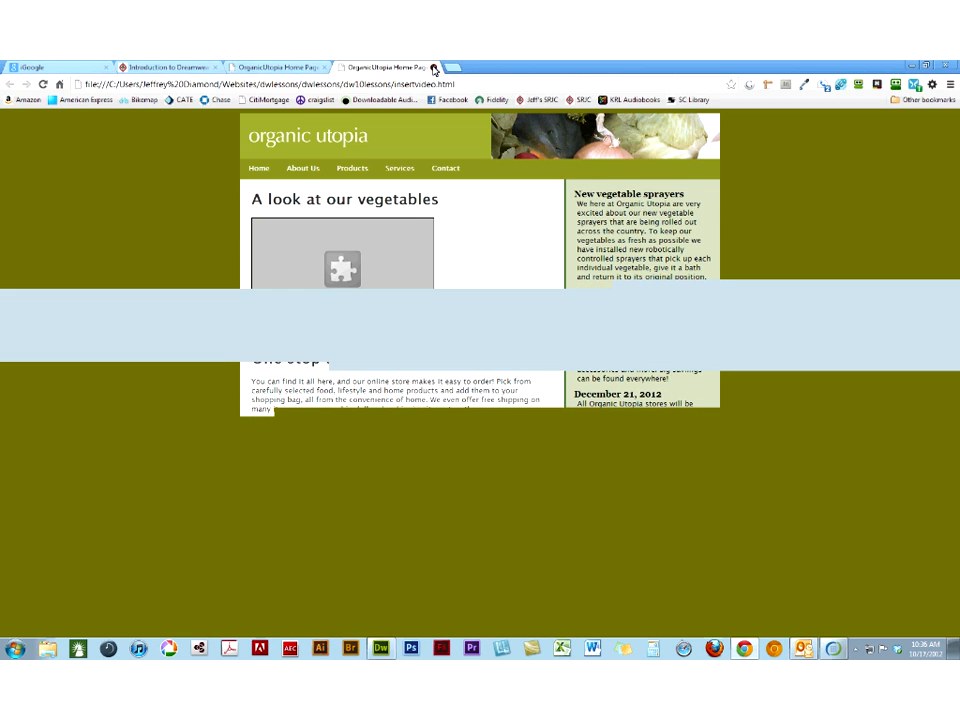
pyautogui.click(434, 69)
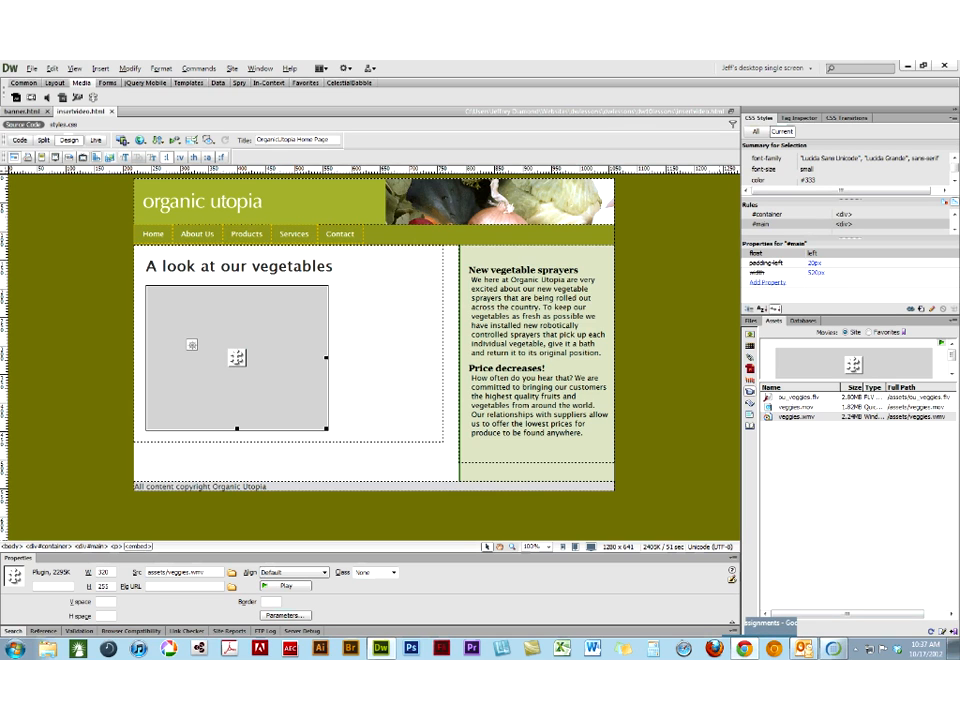
# - Switch to Chrome and search the web for "plugin URL windows media player" in a new tab
pyautogui.click(744, 649)
pyautogui.hotkey('ctrl', 't')
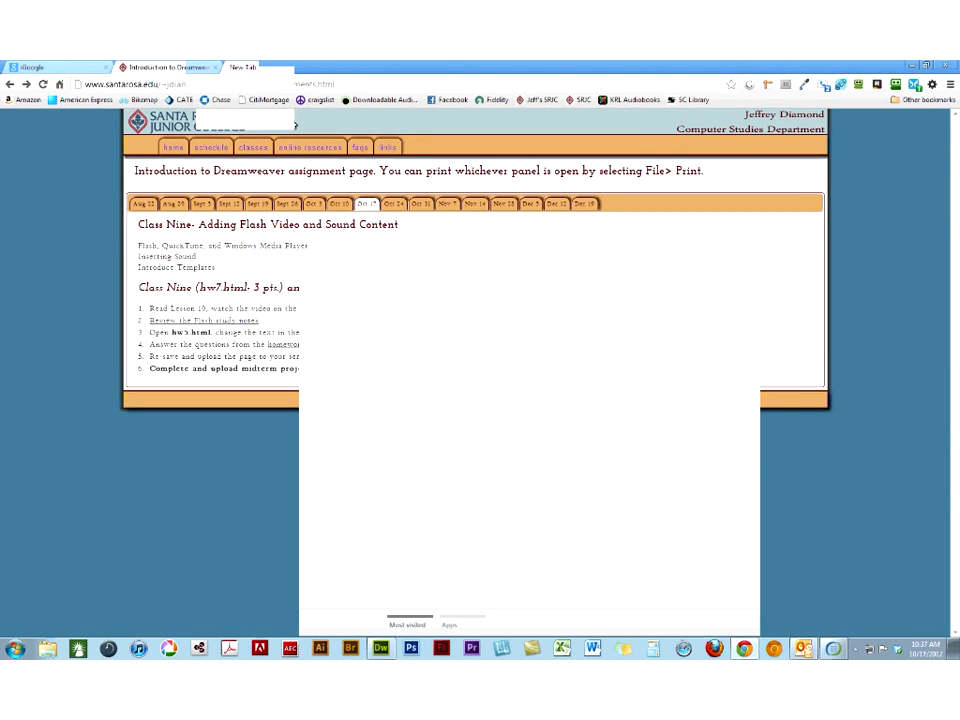
pyautogui.write('plugin UR')
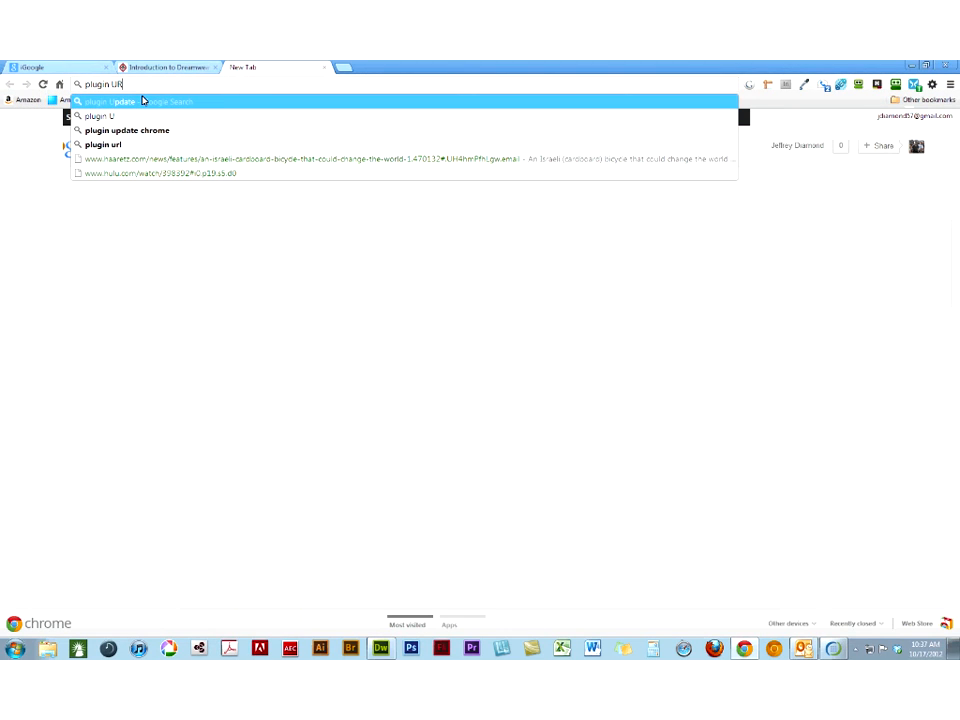
pyautogui.write('L win')
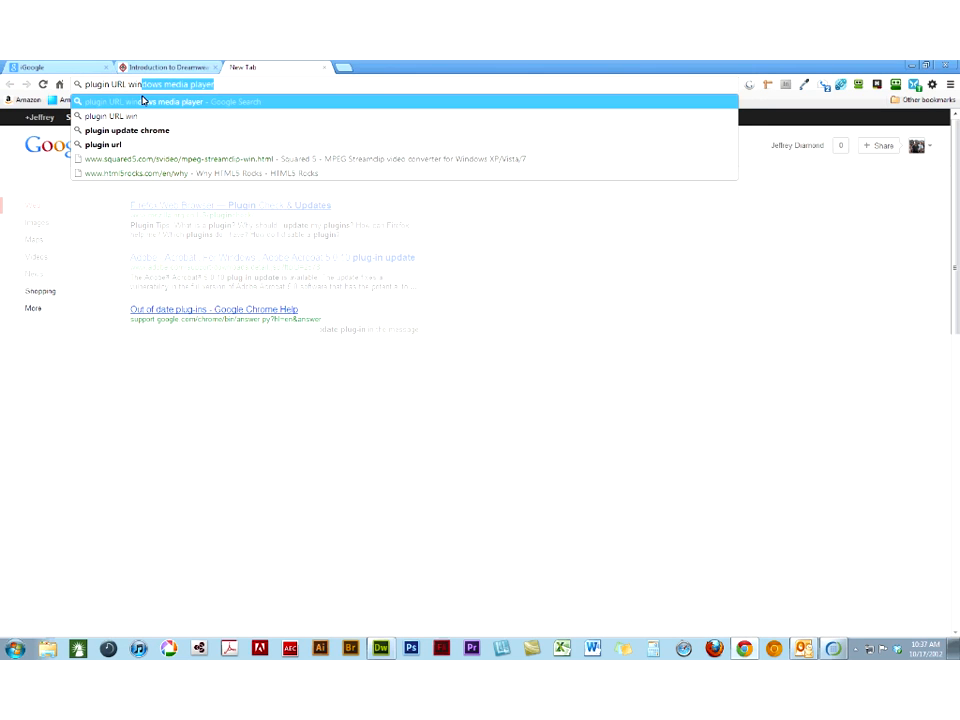
pyautogui.click(143, 101)
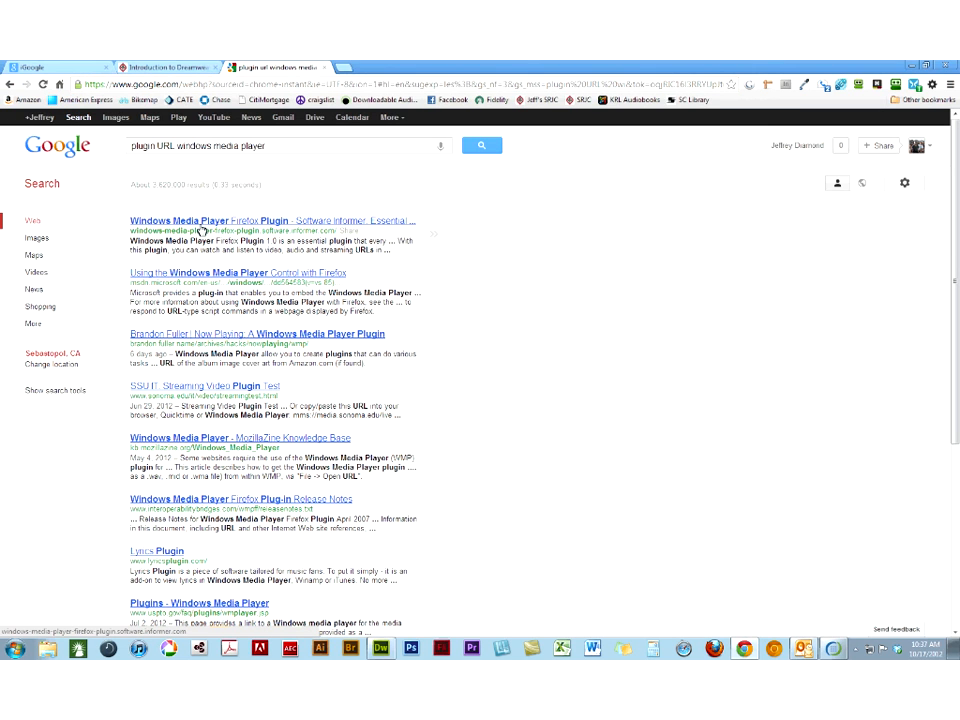
# - Examine the Software Informer page for the Windows Media Player Firefox Plugin and one of its downloads, and return to the search results
pyautogui.click(201, 228)
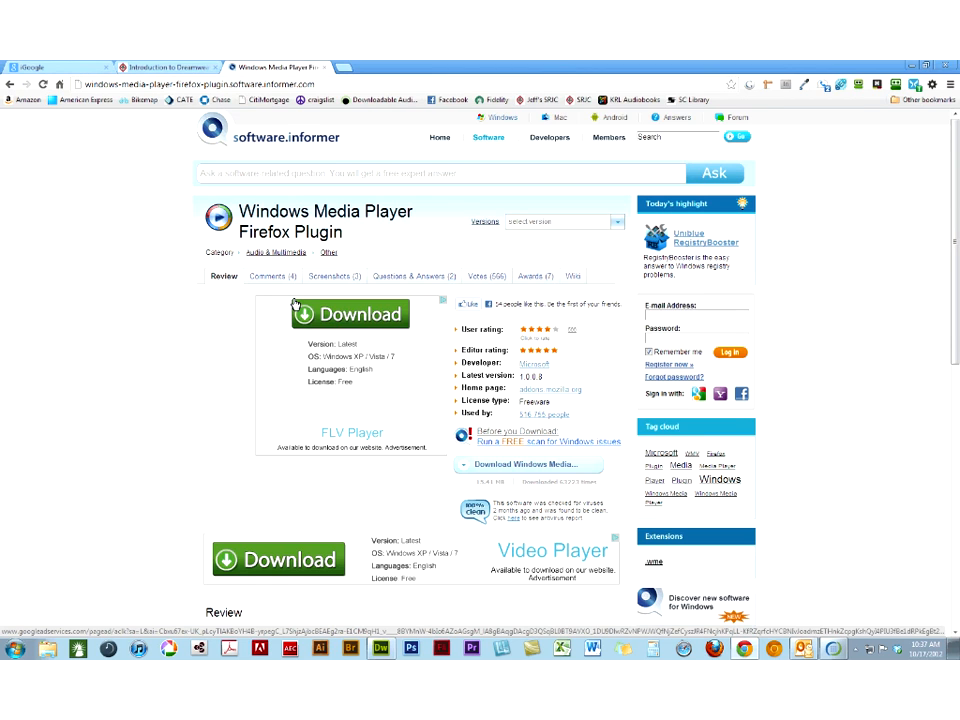
pyautogui.scroll(-2, 290, 320)
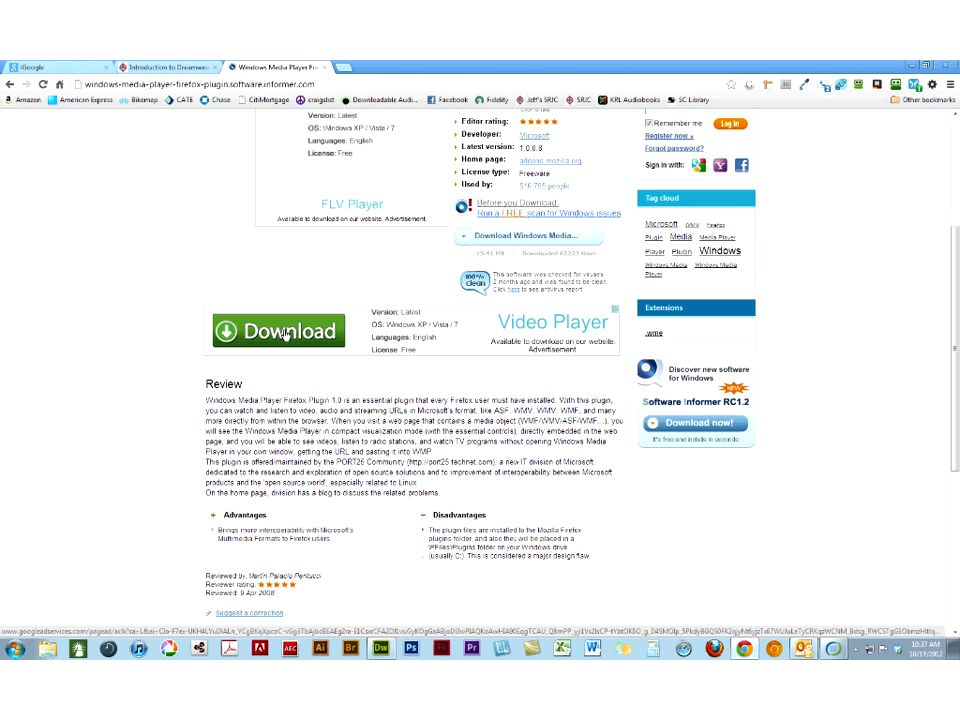
pyautogui.scroll(1, 285, 335)
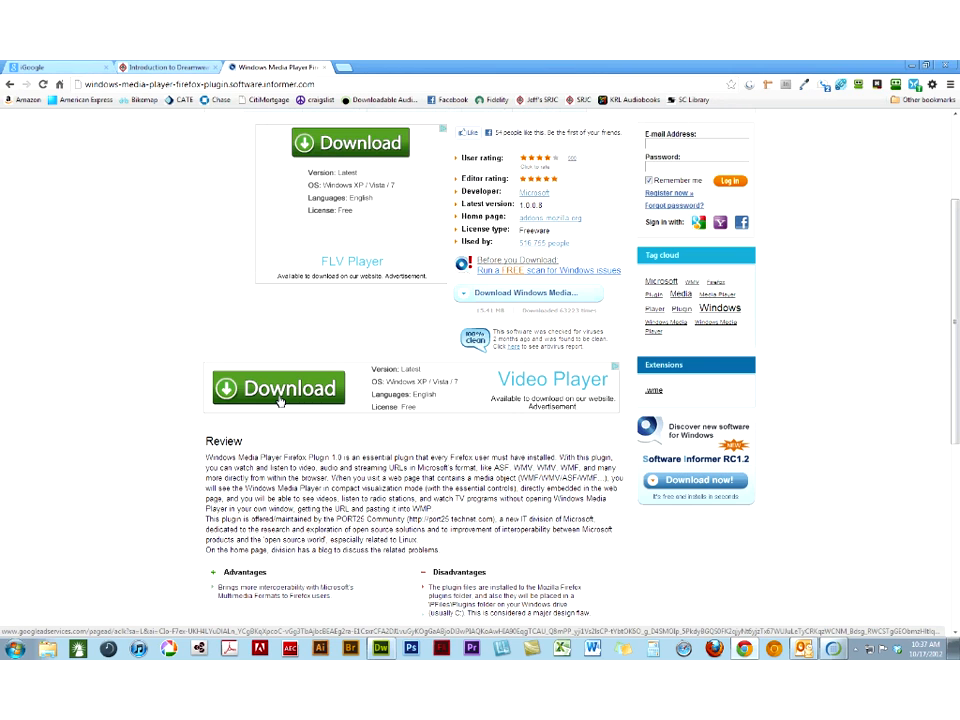
pyautogui.click(281, 400)
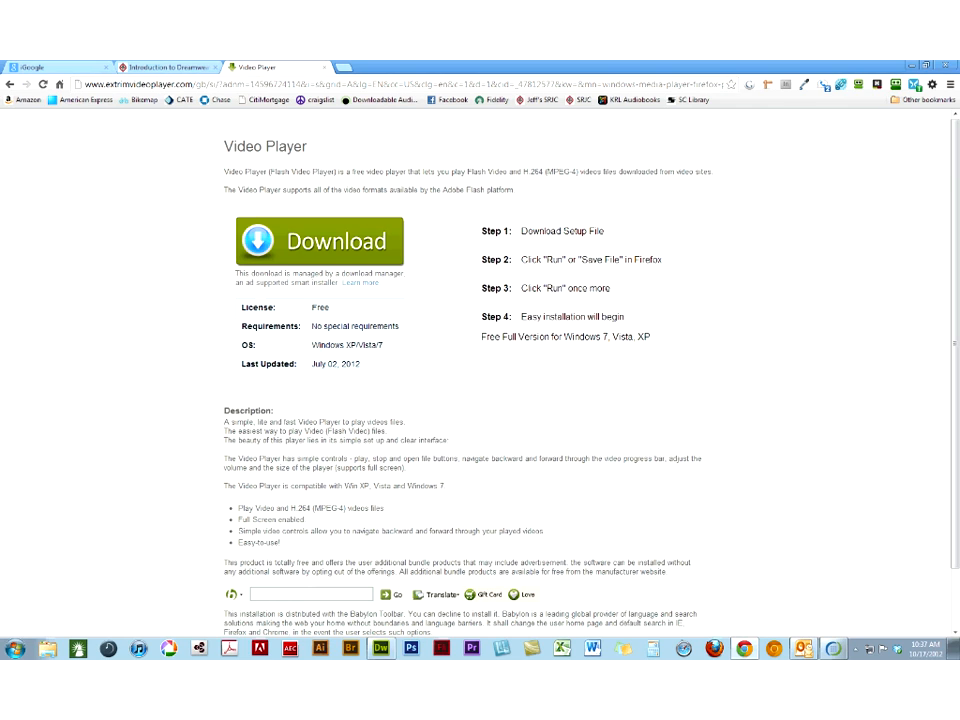
pyautogui.click(8, 86)
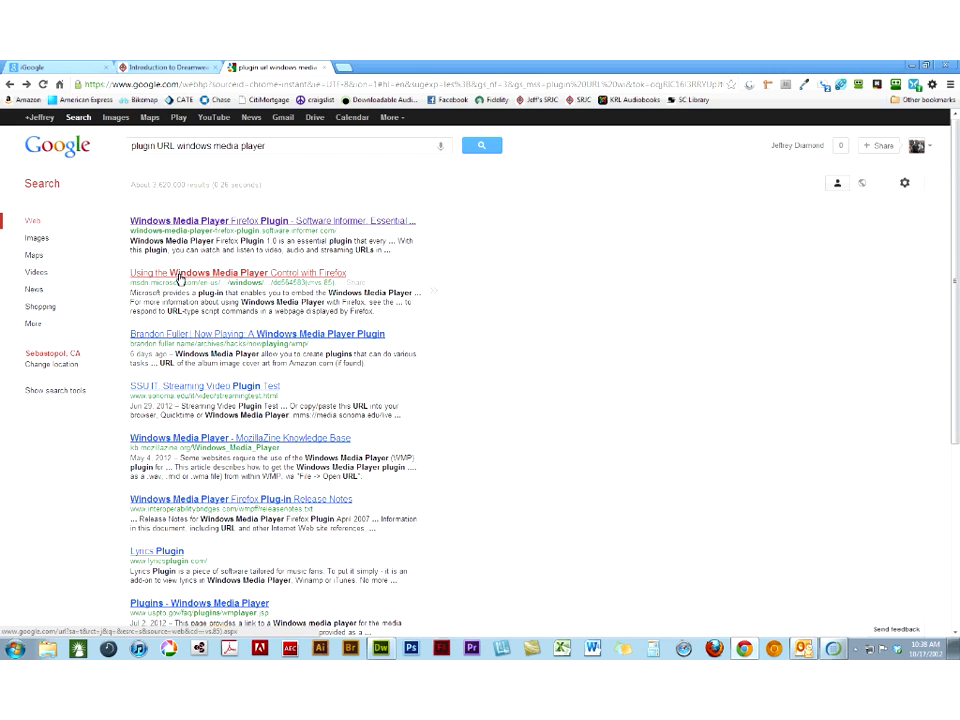
# - Open the Microsoft page on using the Windows Media Player Control with Firefox and select its web address
pyautogui.click(181, 277)
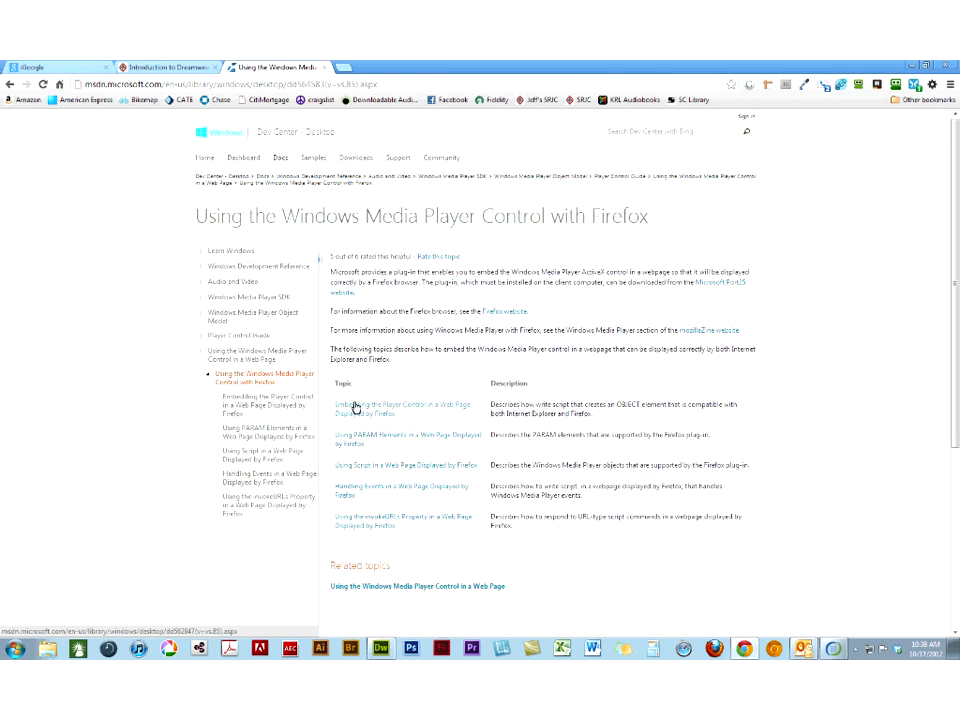
pyautogui.click(223, 86)
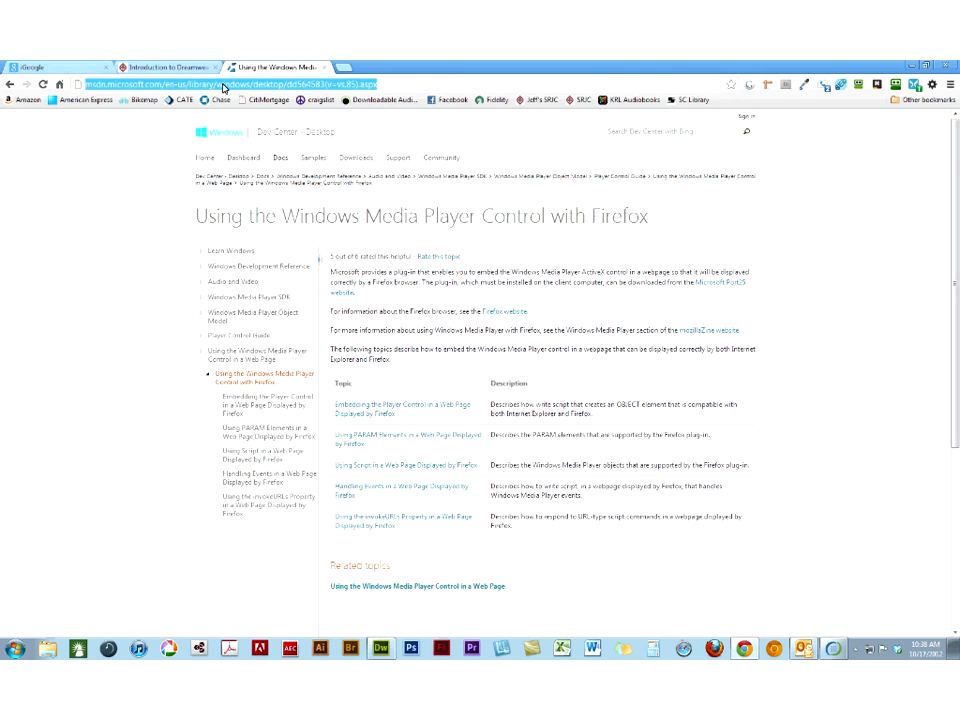
pyautogui.click(956, 155)
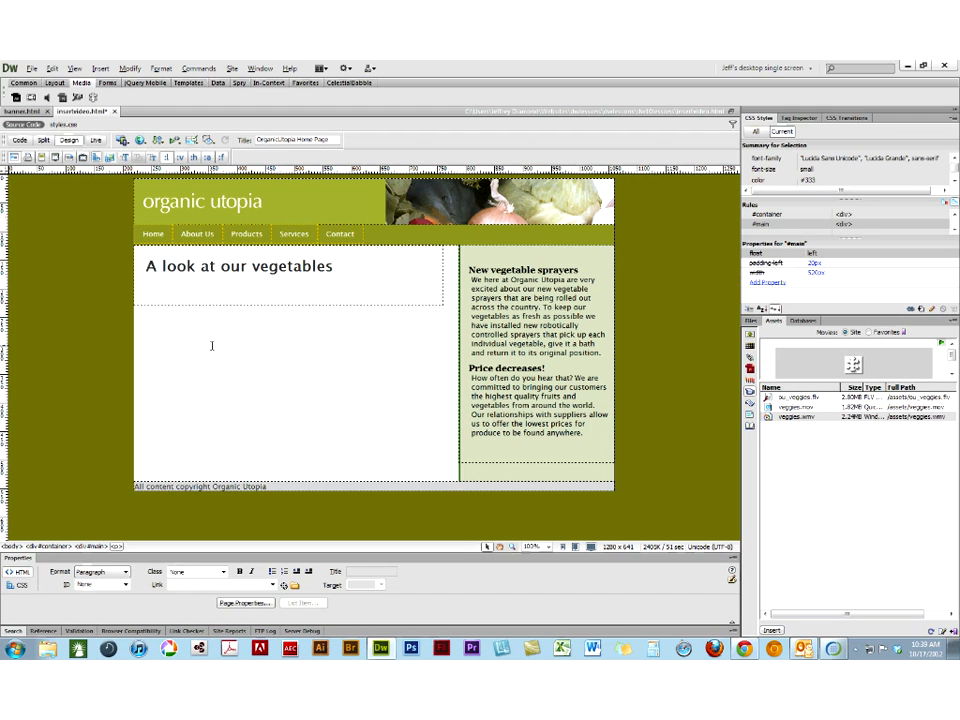
# - Convert insertvideo.html to HTML5 and check the doctype line in its code
pyautogui.click(32, 68)
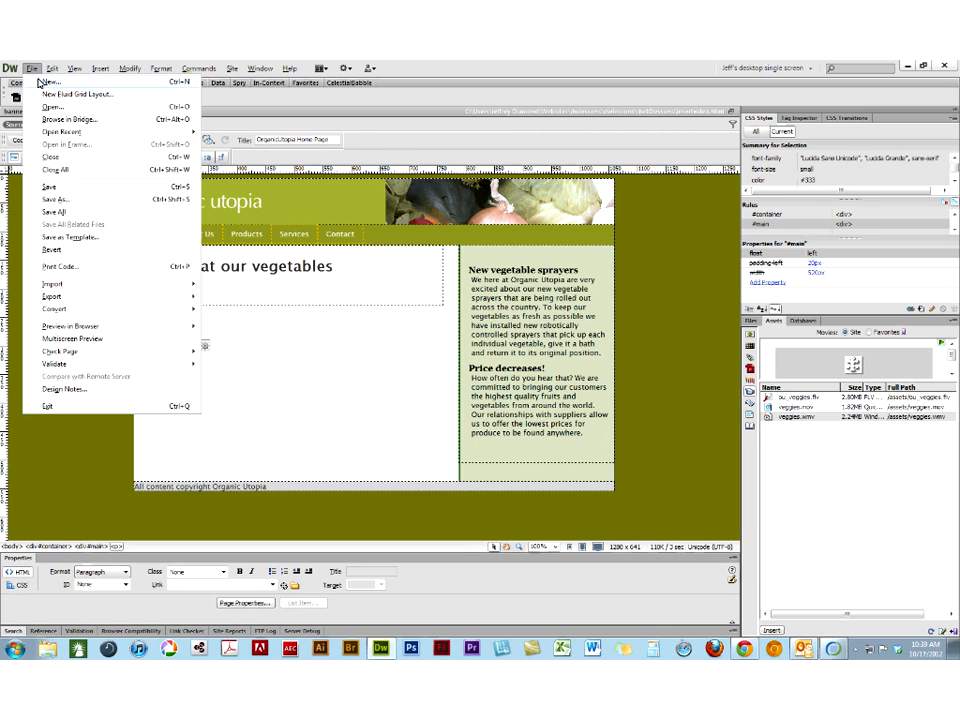
pyautogui.moveTo(66, 312)
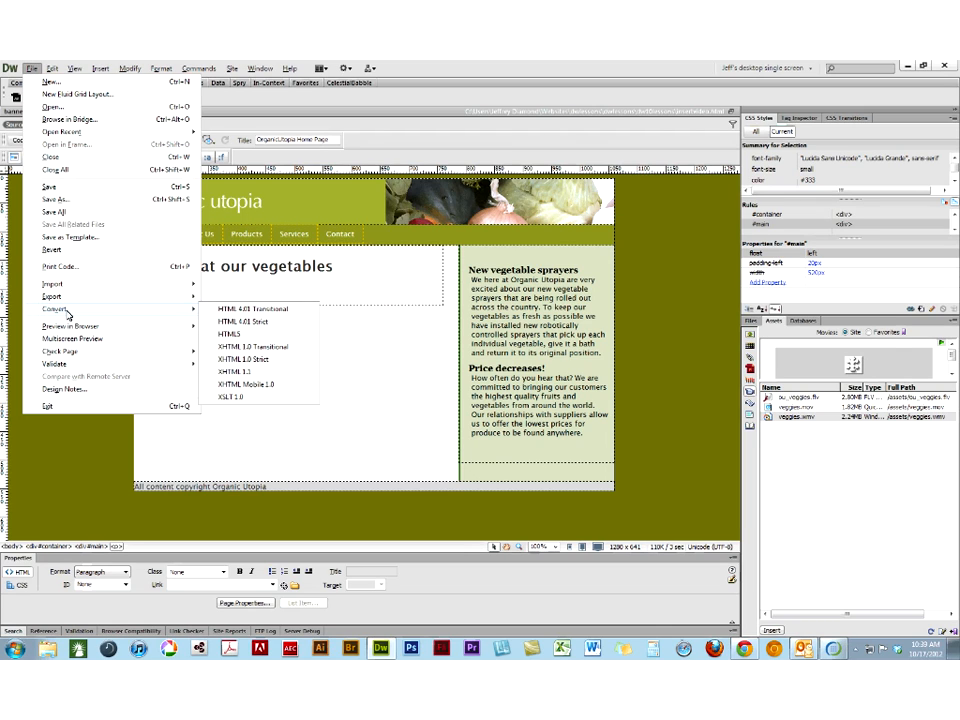
pyautogui.click(230, 335)
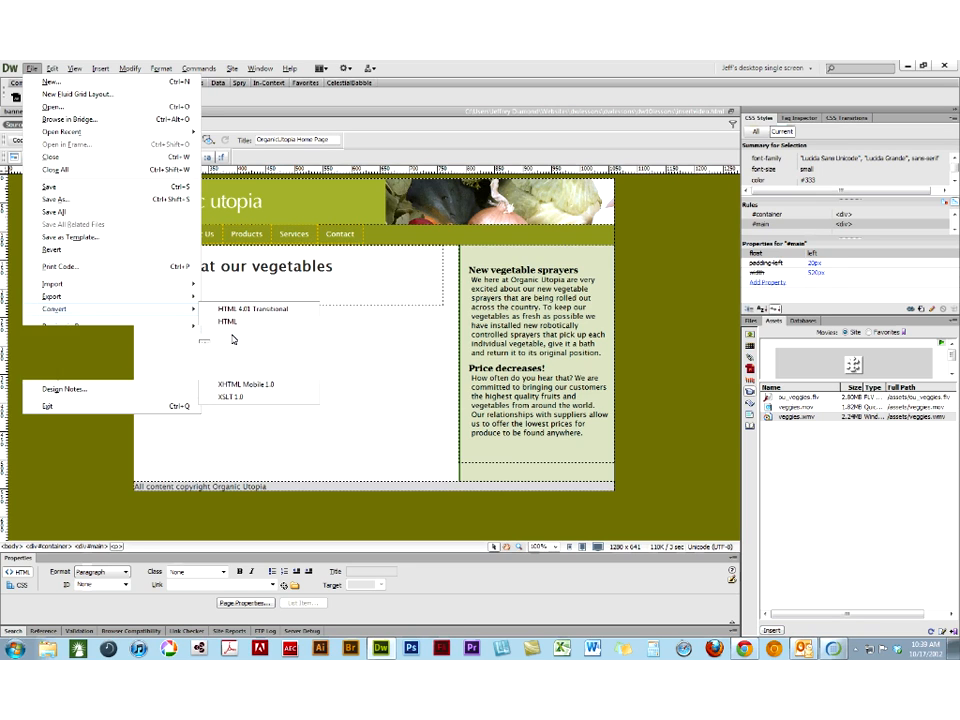
pyautogui.click(160, 294)
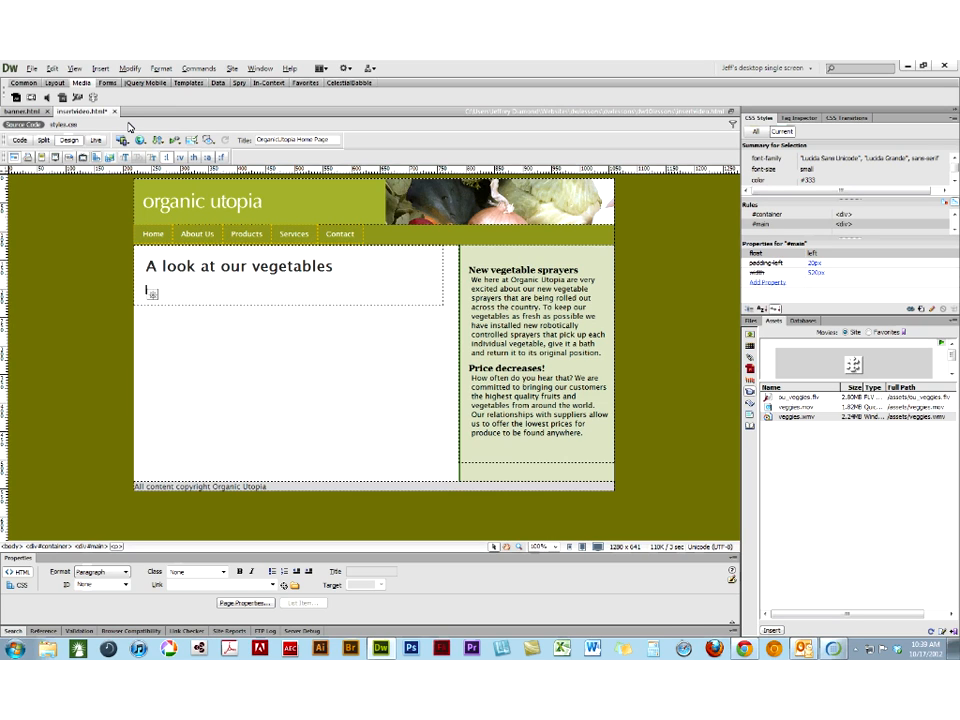
pyautogui.click(20, 140)
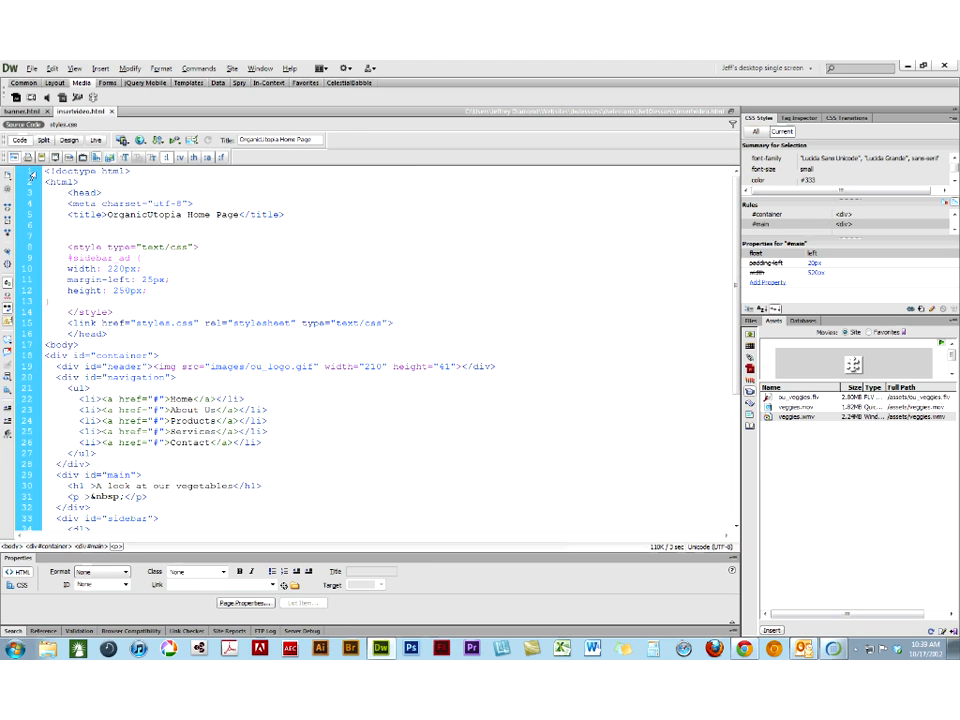
pyautogui.click(31, 172)
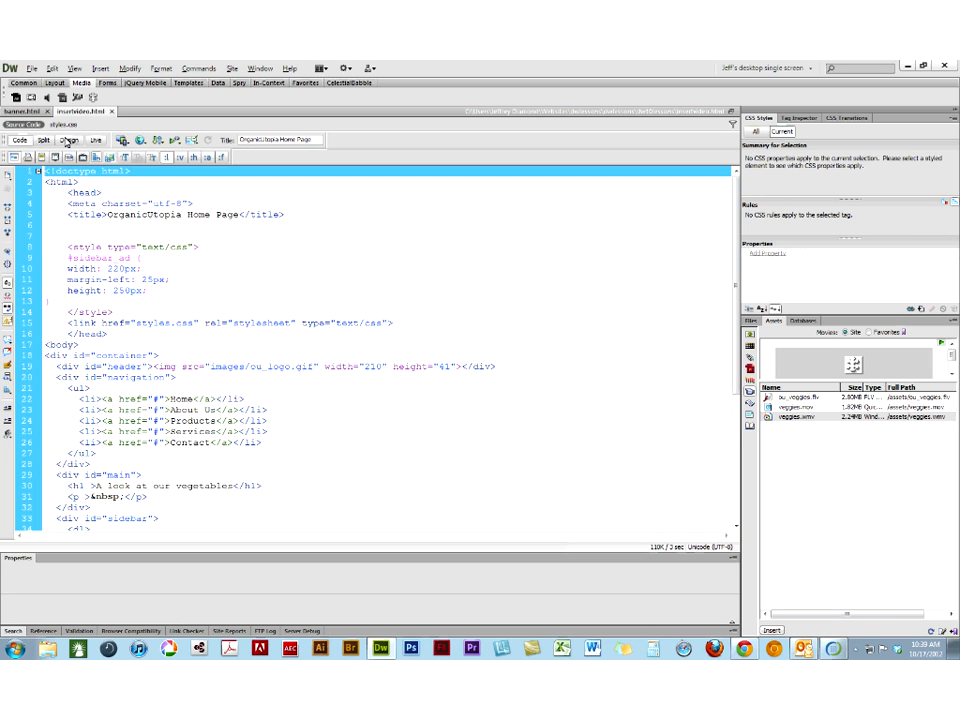
pyautogui.click(67, 142)
pyautogui.click(32, 68)
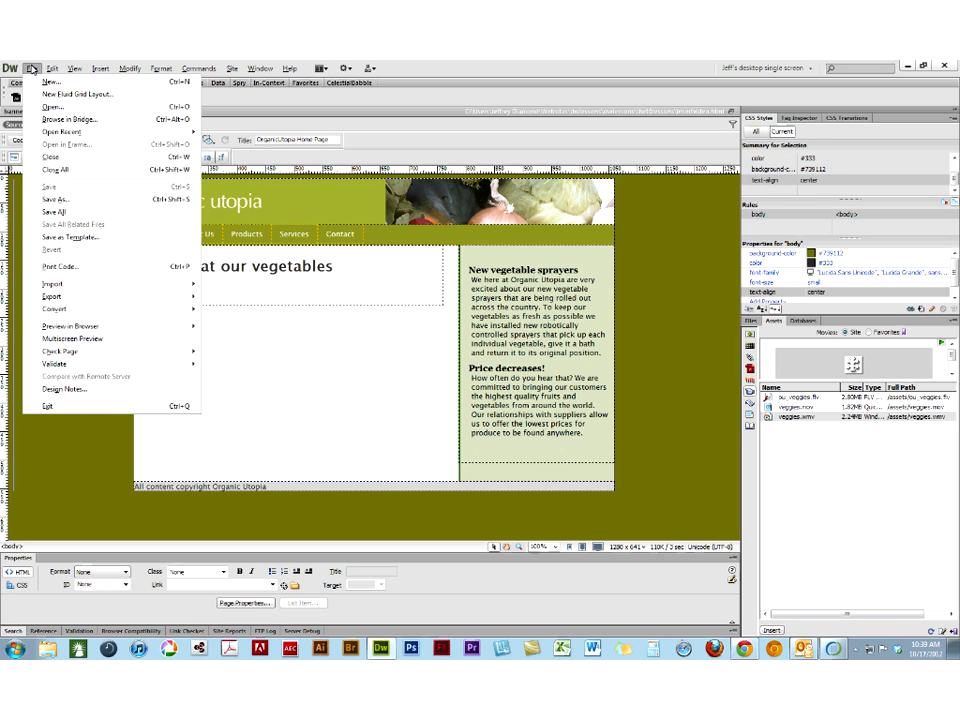
pyautogui.moveTo(198, 317)
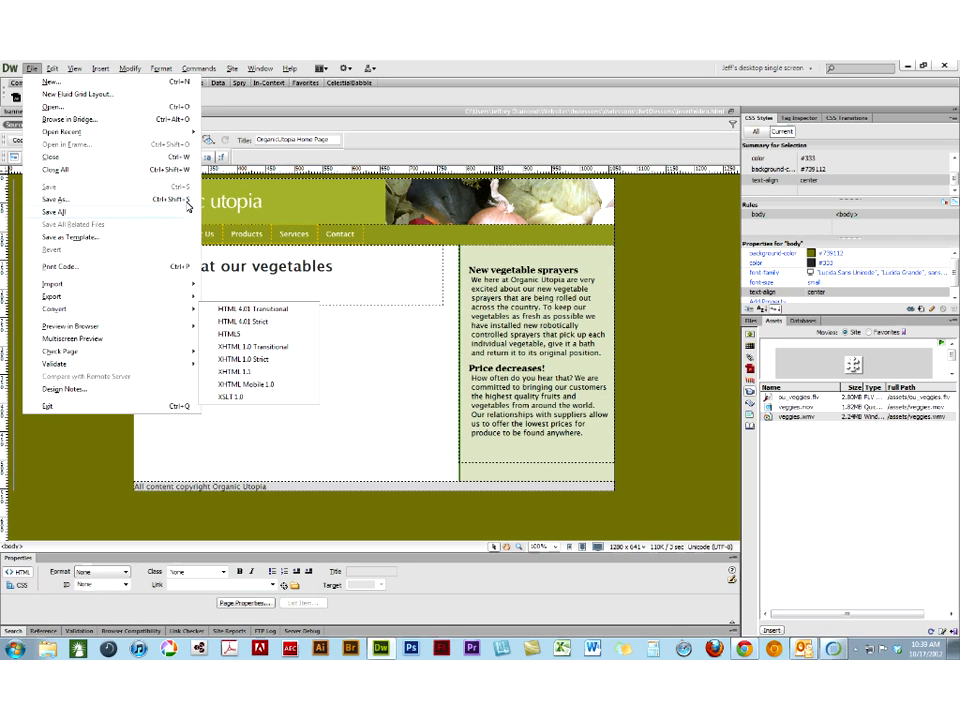
pyautogui.click(54, 481)
# - Insert an HTML5 video element below the vegetables heading and size it 320 by 240 px
pyautogui.click(148, 290)
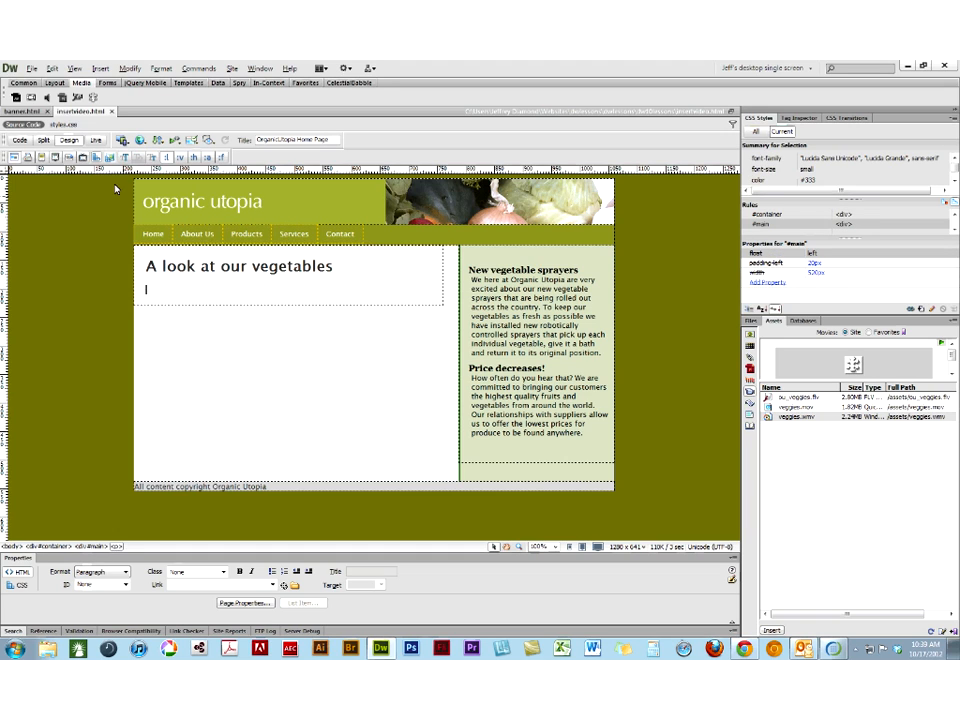
pyautogui.click(27, 84)
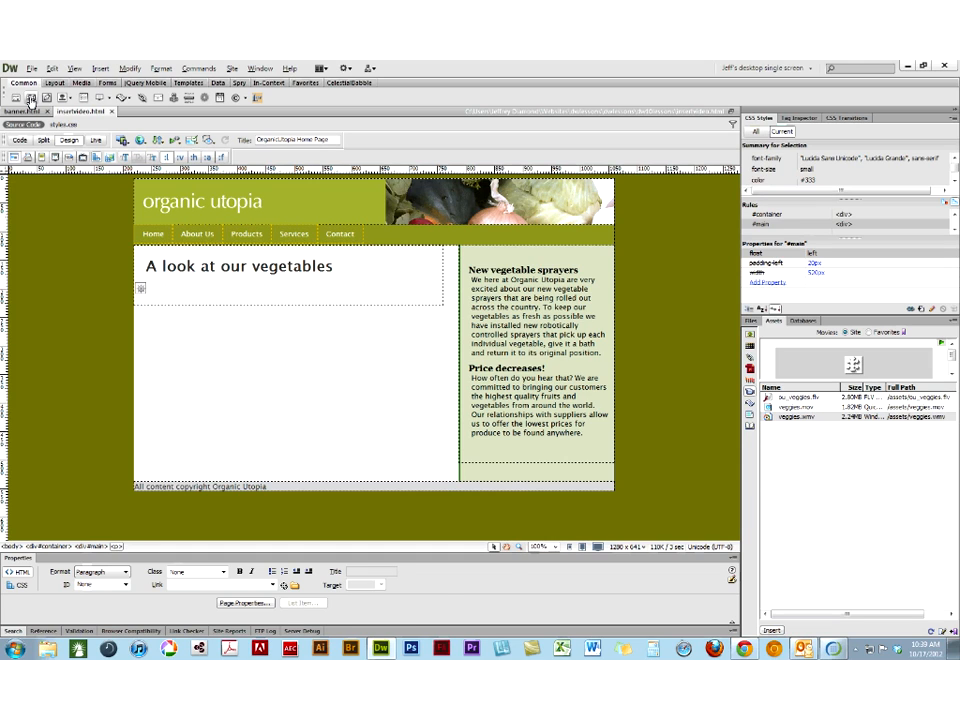
pyautogui.click(30, 100)
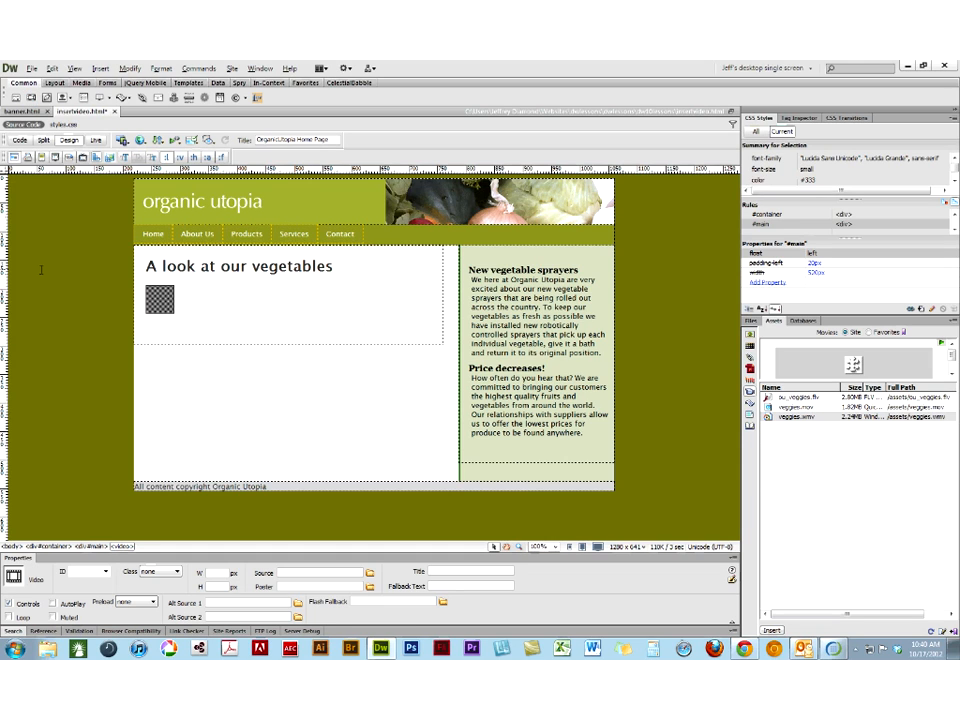
pyautogui.click(211, 577)
pyautogui.write('320')
pyautogui.click(212, 588)
pyautogui.write('2')
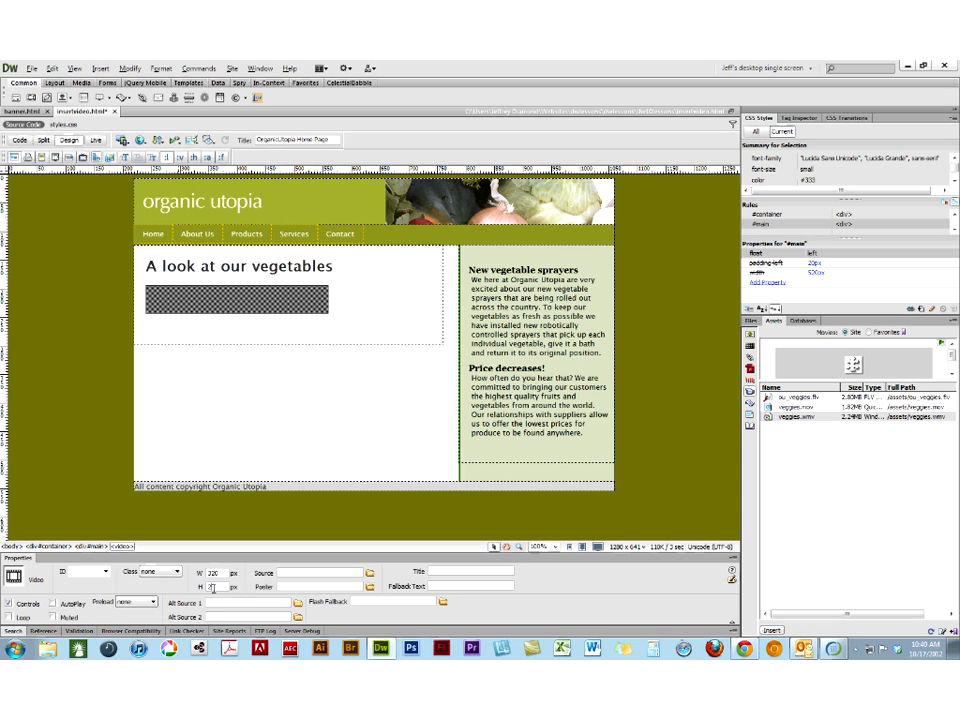
pyautogui.write('40')
# - Look in the assets folder for a source file for the video element without choosing one
pyautogui.click(369, 575)
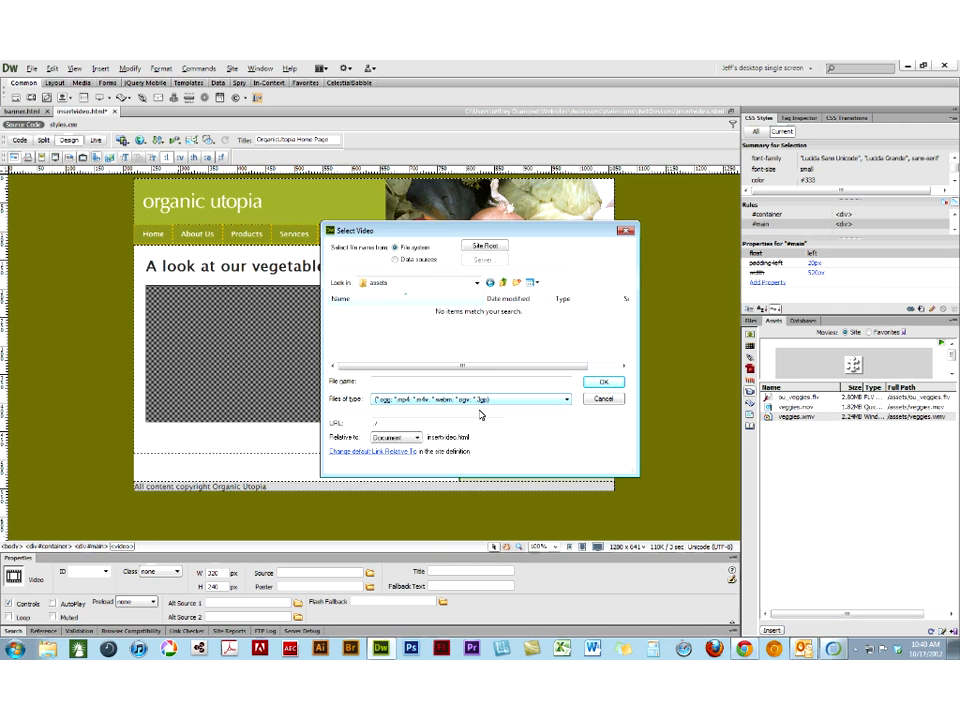
pyautogui.click(603, 398)
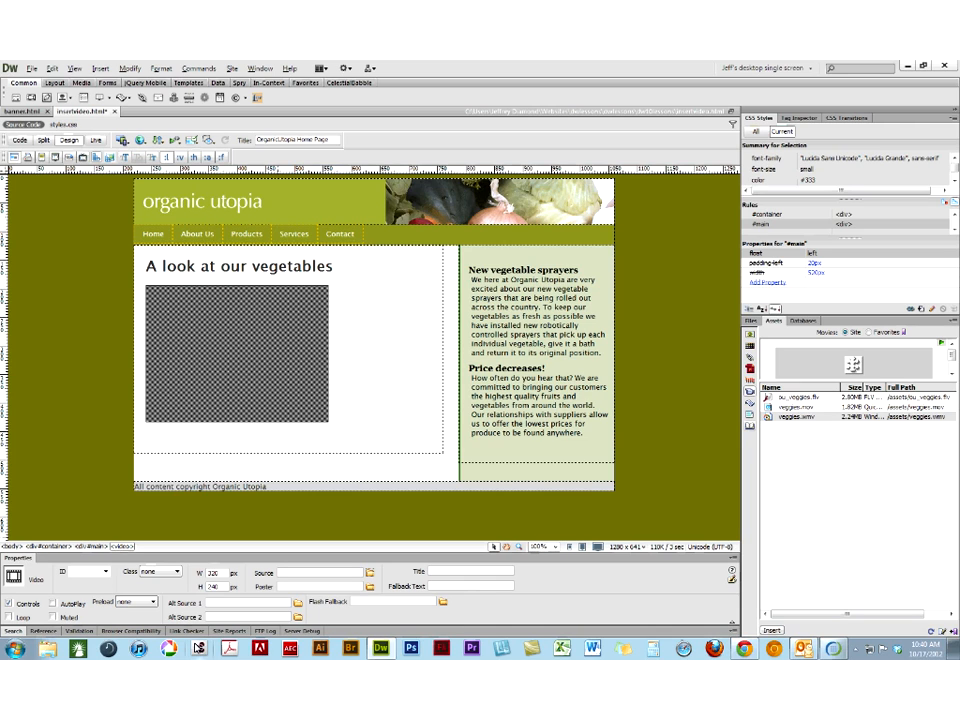
# - Launch Adobe Media Encoder CS6 from the installed programs
pyautogui.click(15, 648)
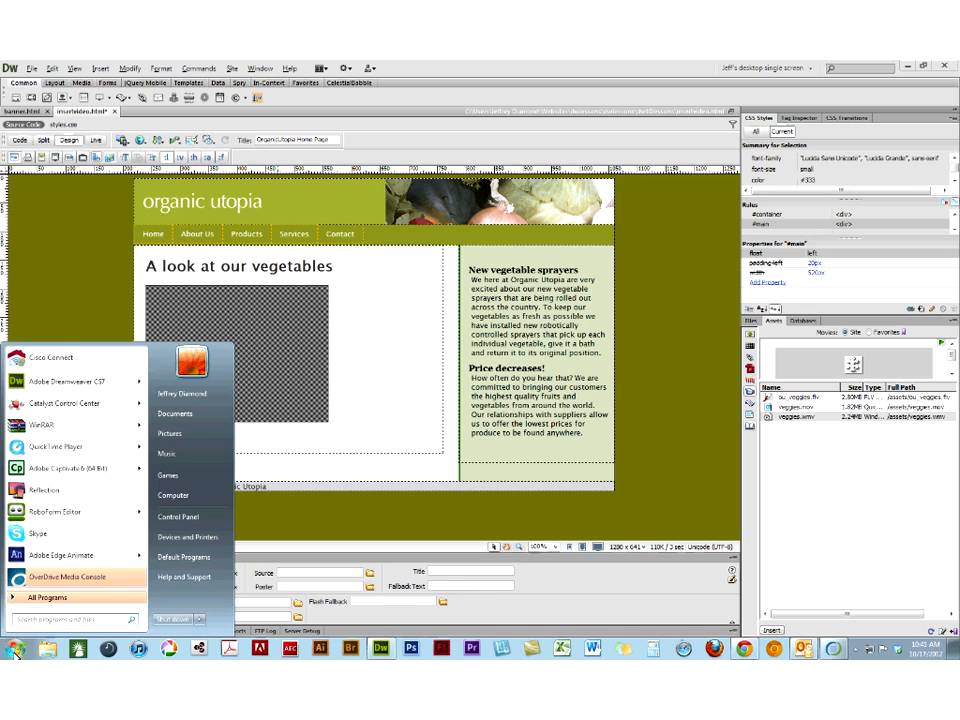
pyautogui.click(30, 597)
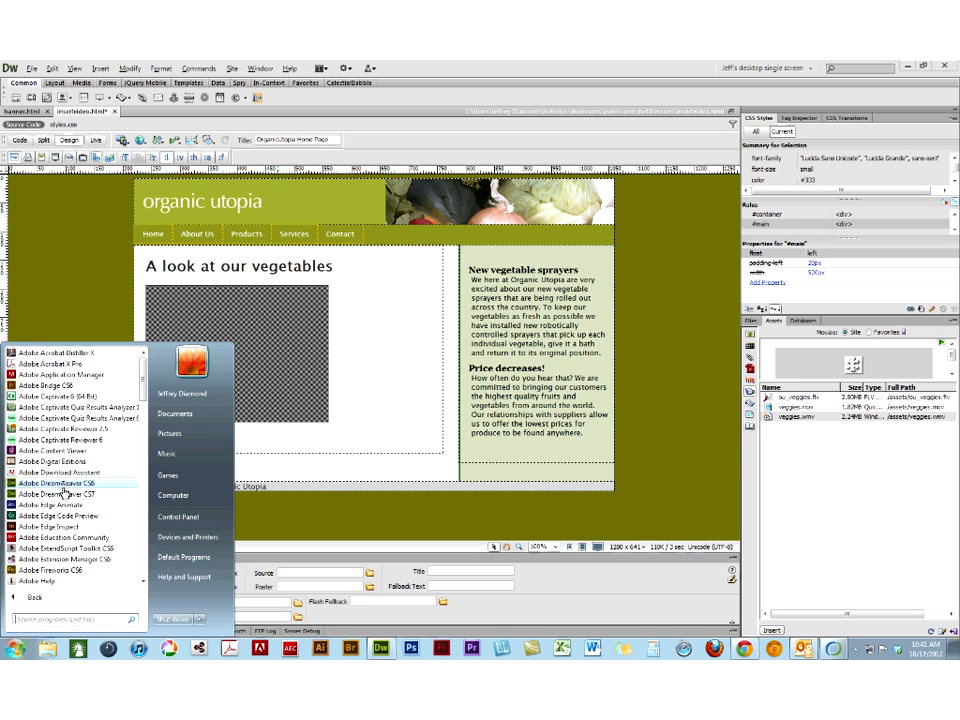
pyautogui.scroll(-2, 64, 514)
pyautogui.scroll(-1, 62, 520)
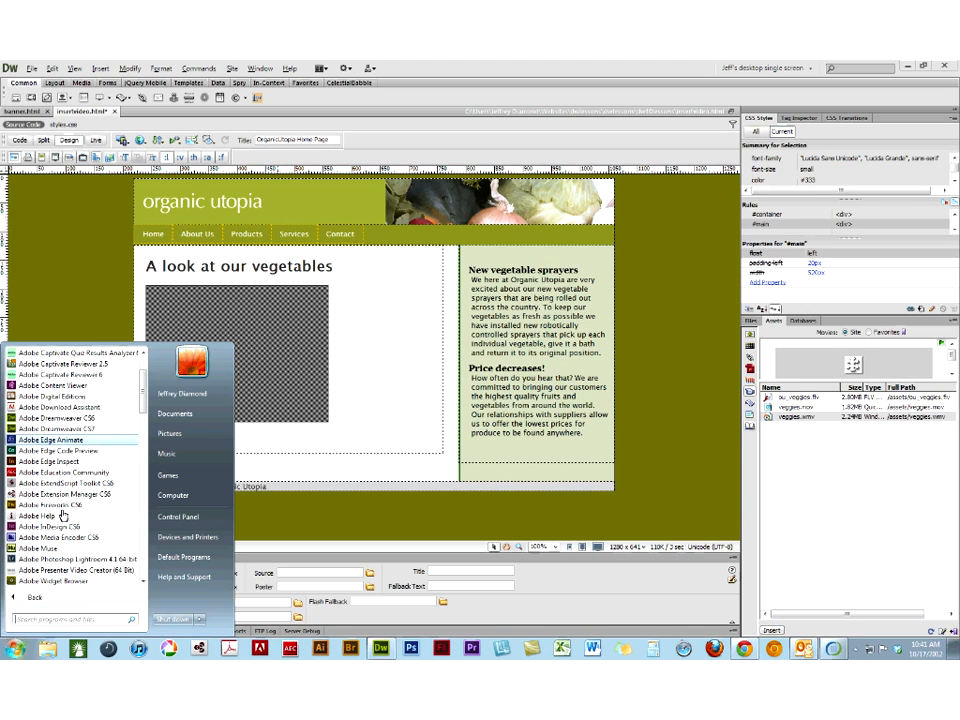
pyautogui.click(59, 537)
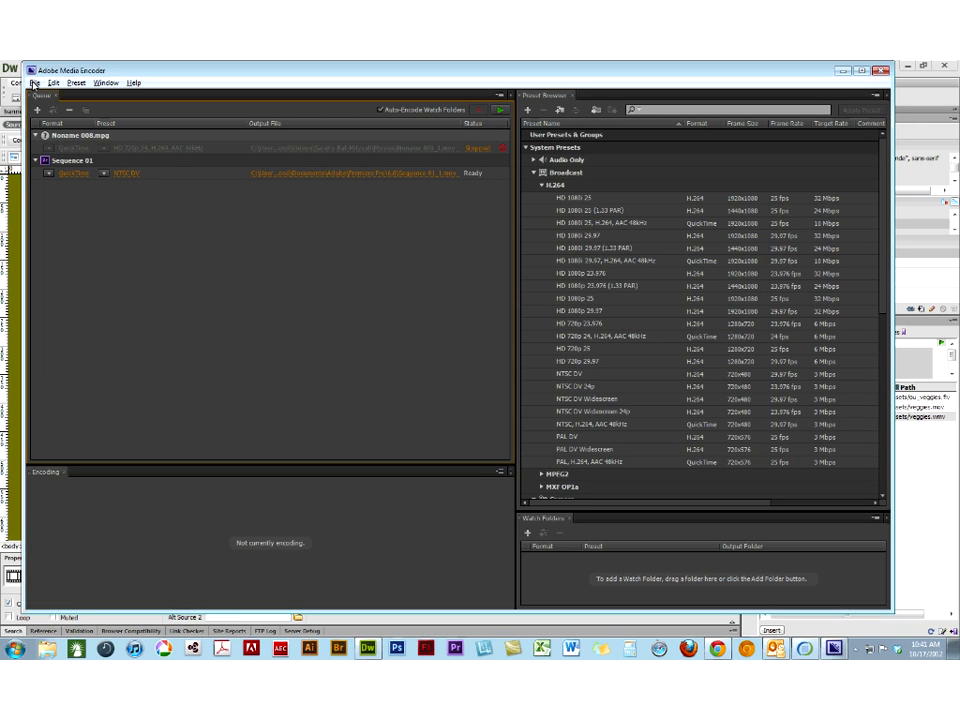
# - Add veggies.mov from the assets folder of dw10lessons to the encoding queue as a source
pyautogui.click(33, 83)
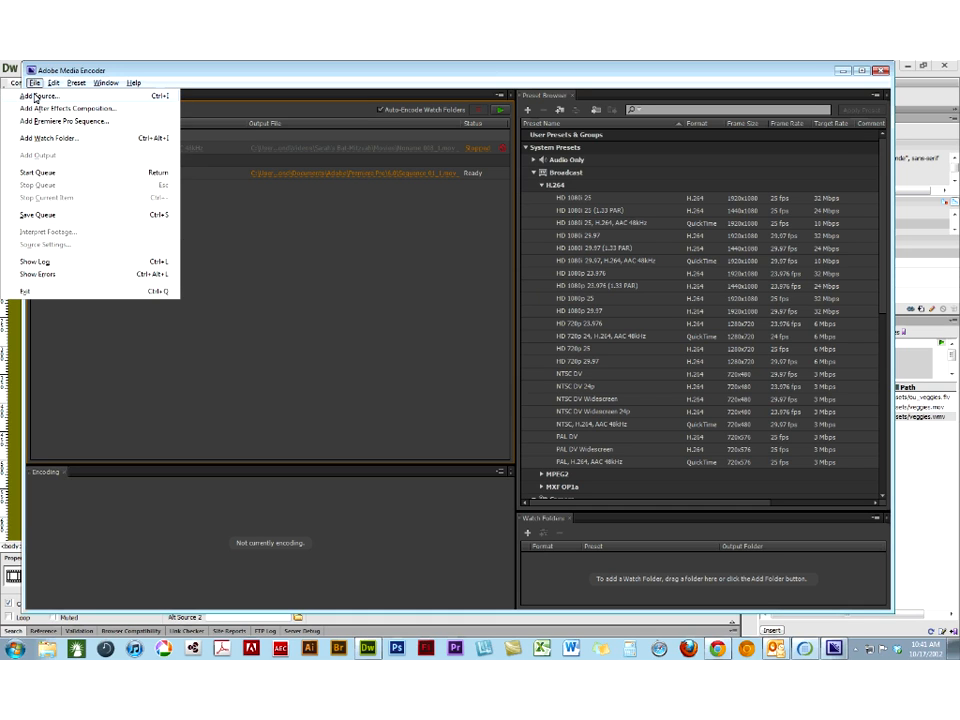
pyautogui.click(36, 96)
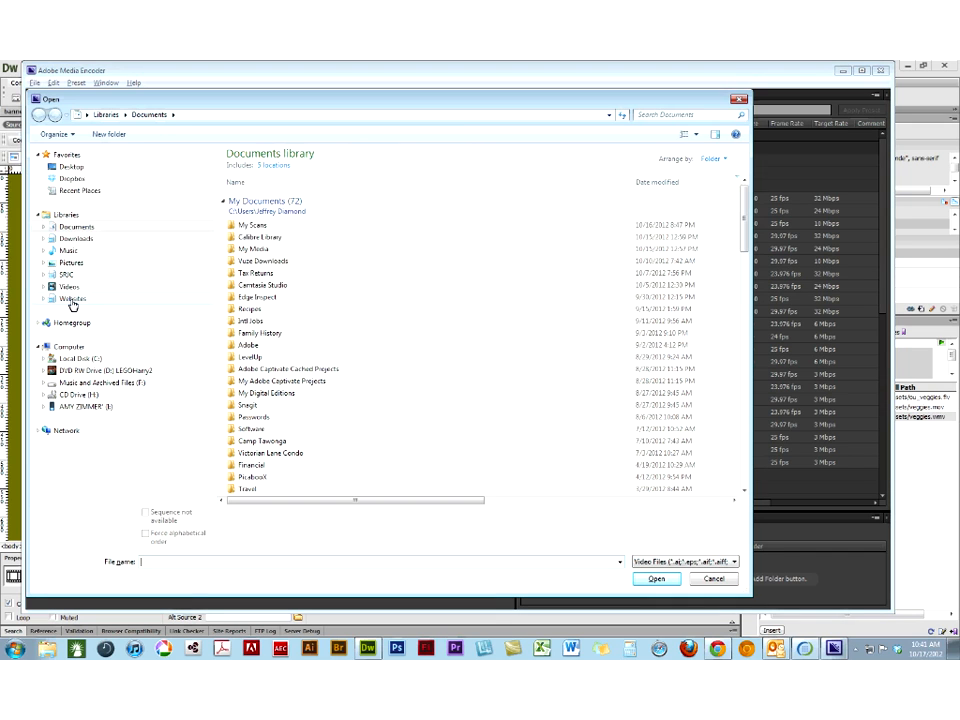
pyautogui.click(72, 299)
pyautogui.doubleClick(243, 224)
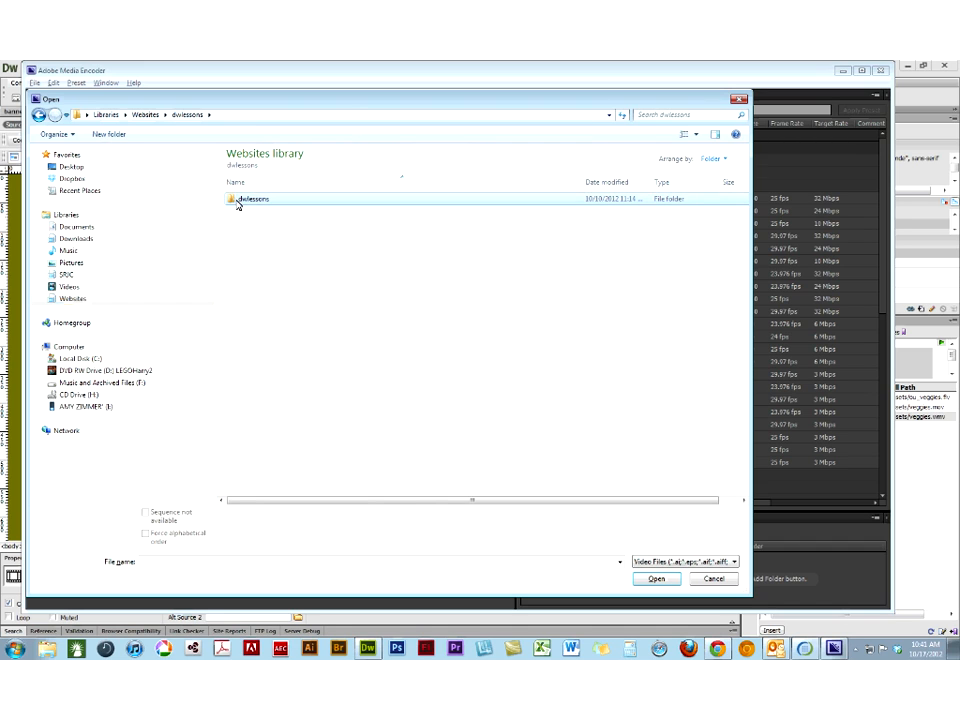
pyautogui.doubleClick(238, 201)
pyautogui.doubleClick(245, 307)
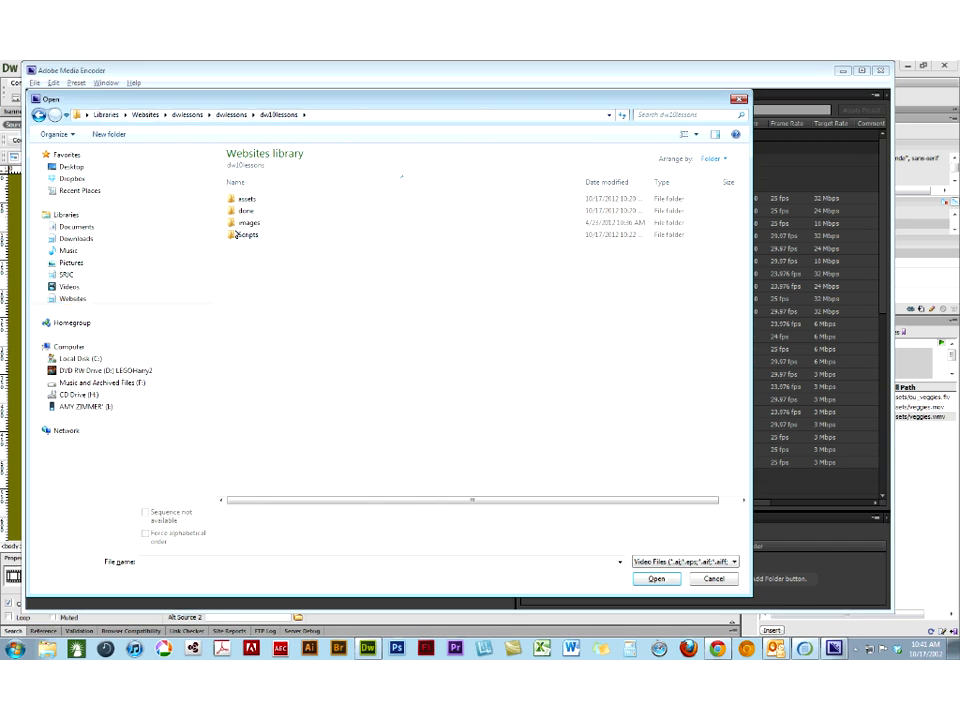
pyautogui.doubleClick(240, 199)
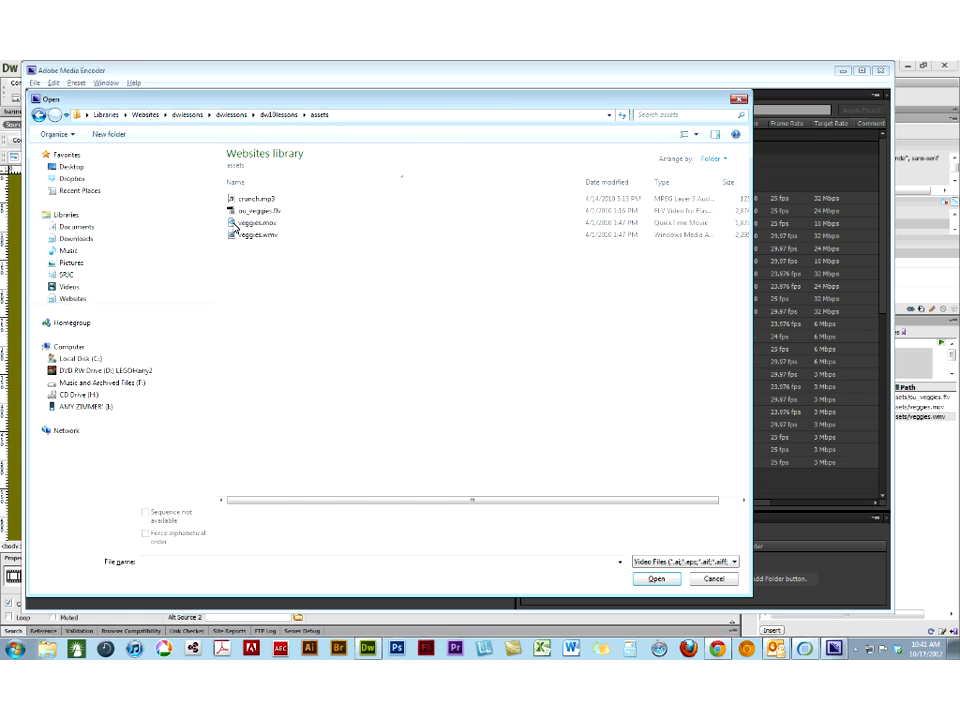
pyautogui.click(233, 223)
pyautogui.click(664, 578)
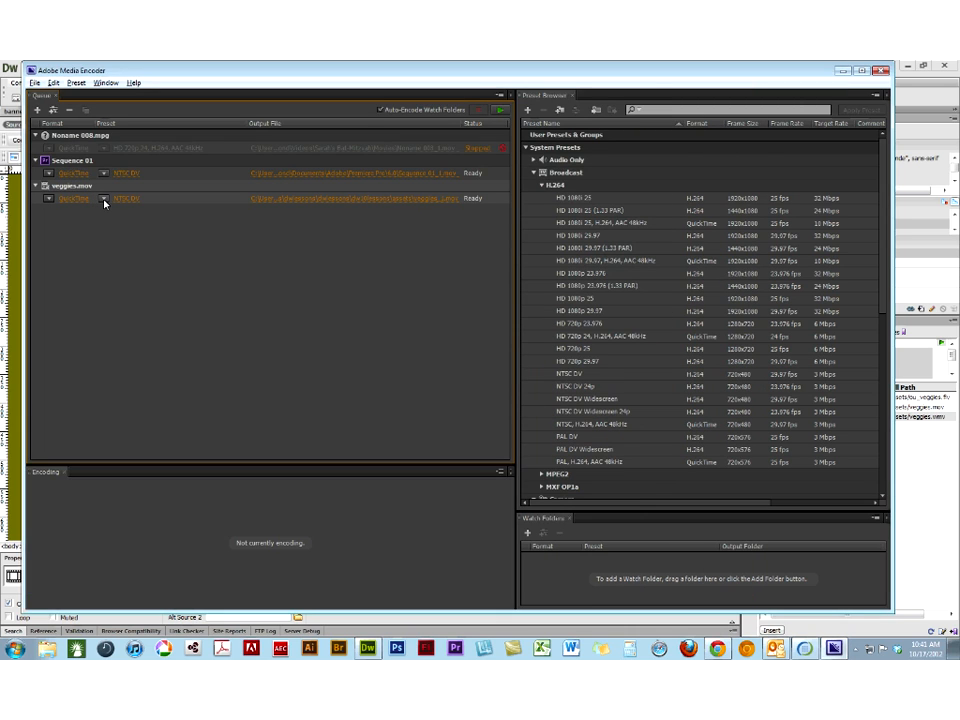
# - Set the output format of veggies.mov to MPEG4 and run the encoding queue
pyautogui.click(48, 199)
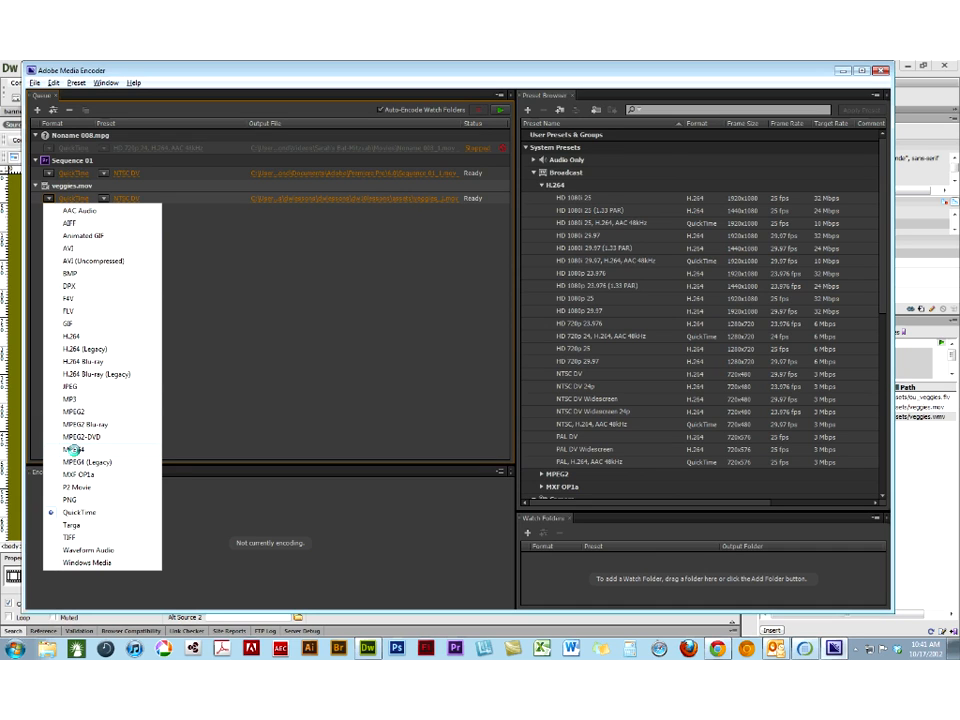
pyautogui.click(75, 451)
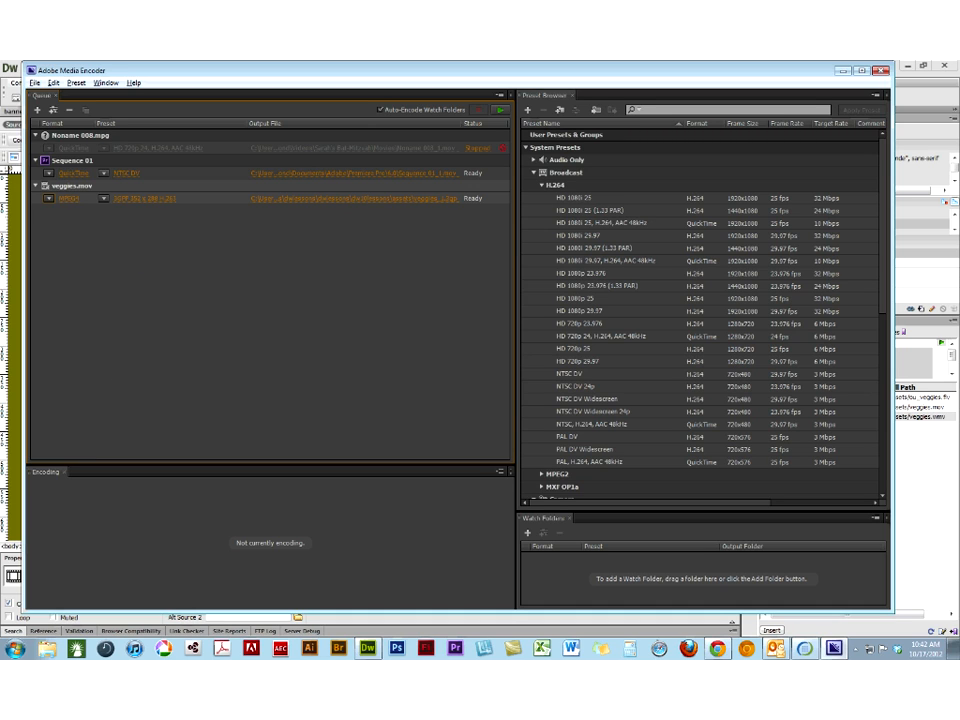
pyautogui.click(500, 110)
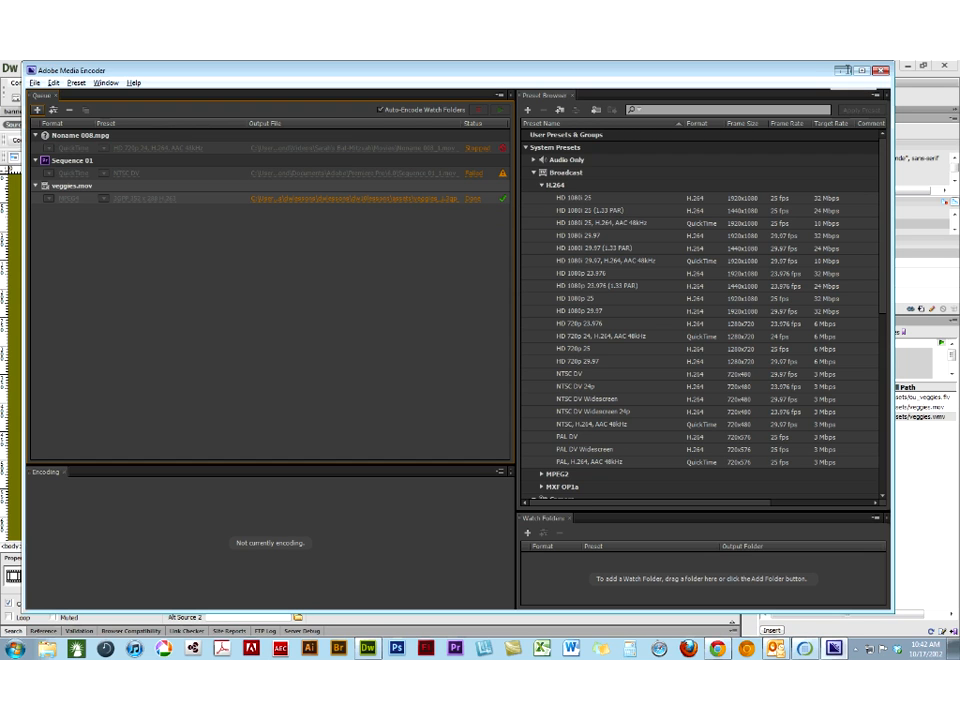
# - Return to Dreamweaver, show the site's local files and locate veggies_1.3gp in the assets folder
pyautogui.click(845, 70)
pyautogui.click(750, 321)
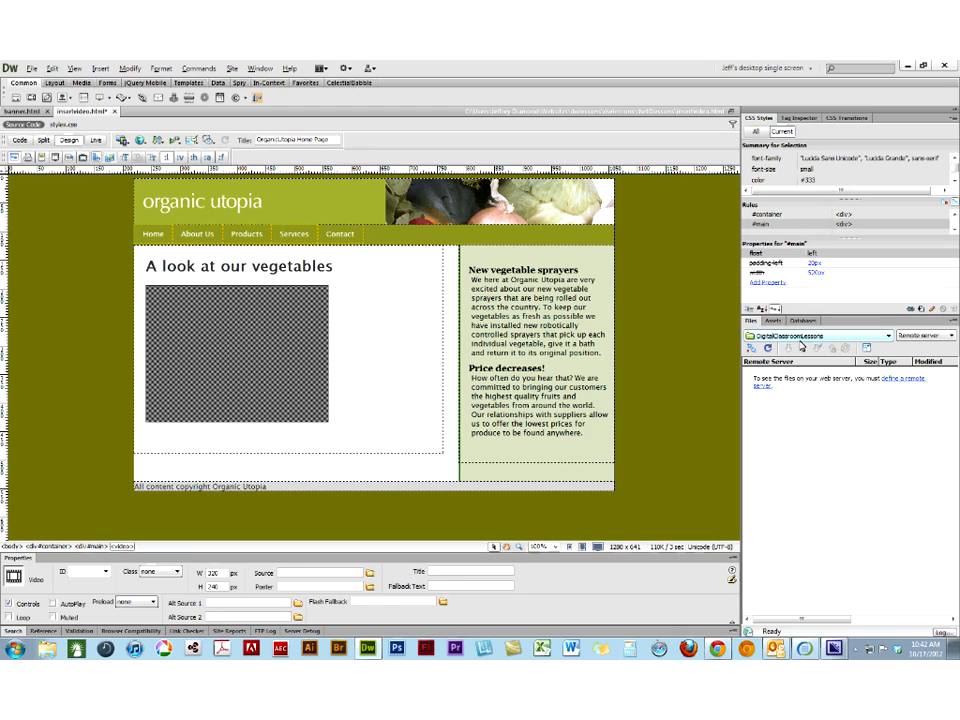
pyautogui.click(918, 336)
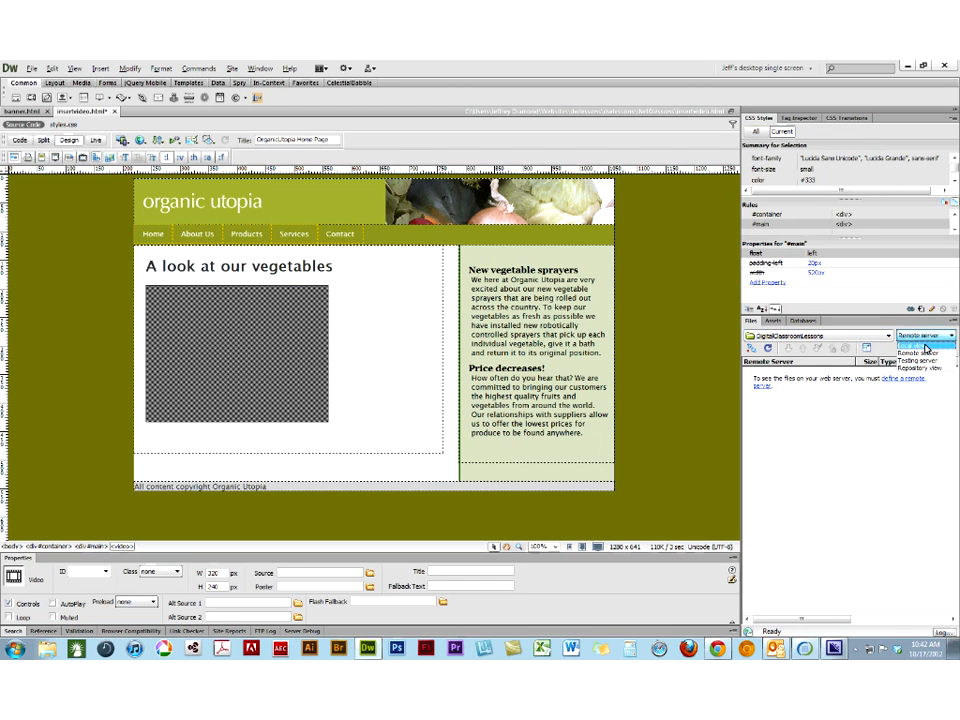
pyautogui.click(925, 349)
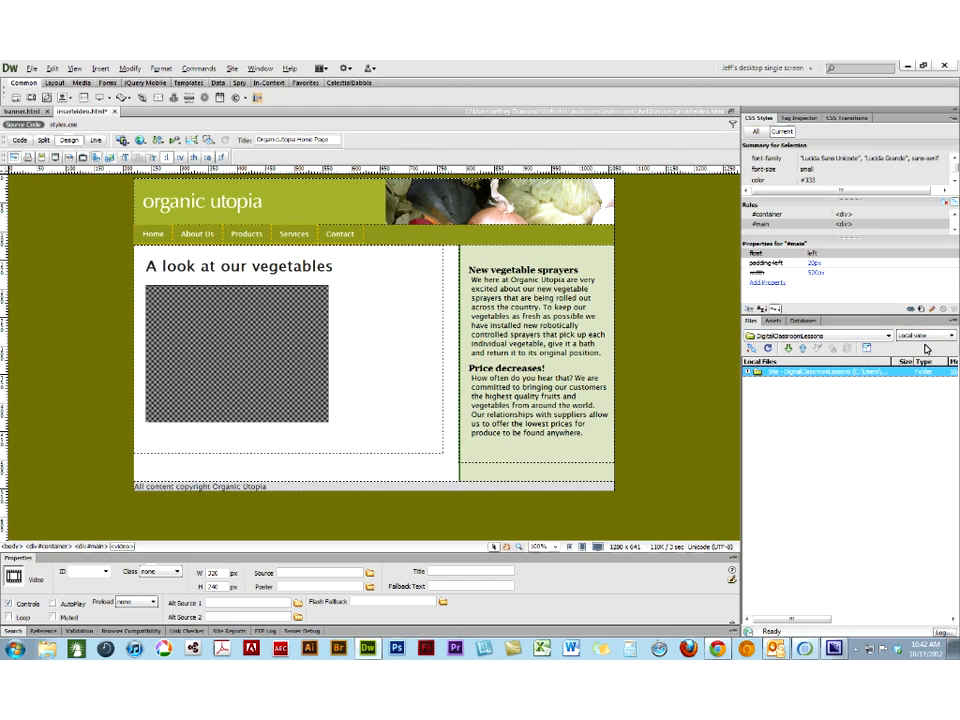
pyautogui.click(747, 371)
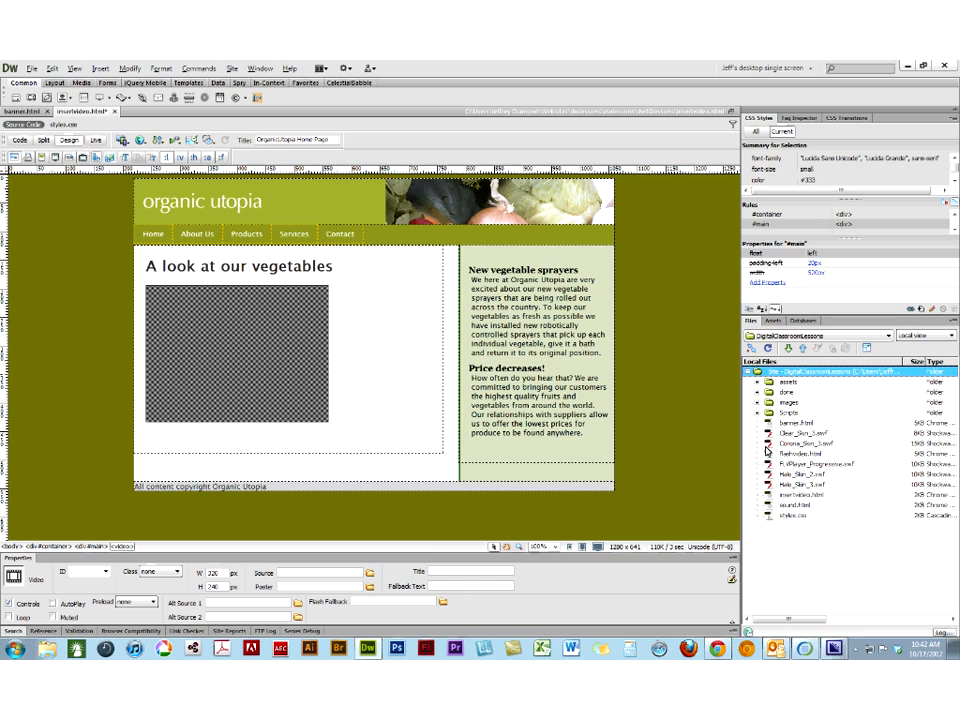
pyautogui.click(757, 383)
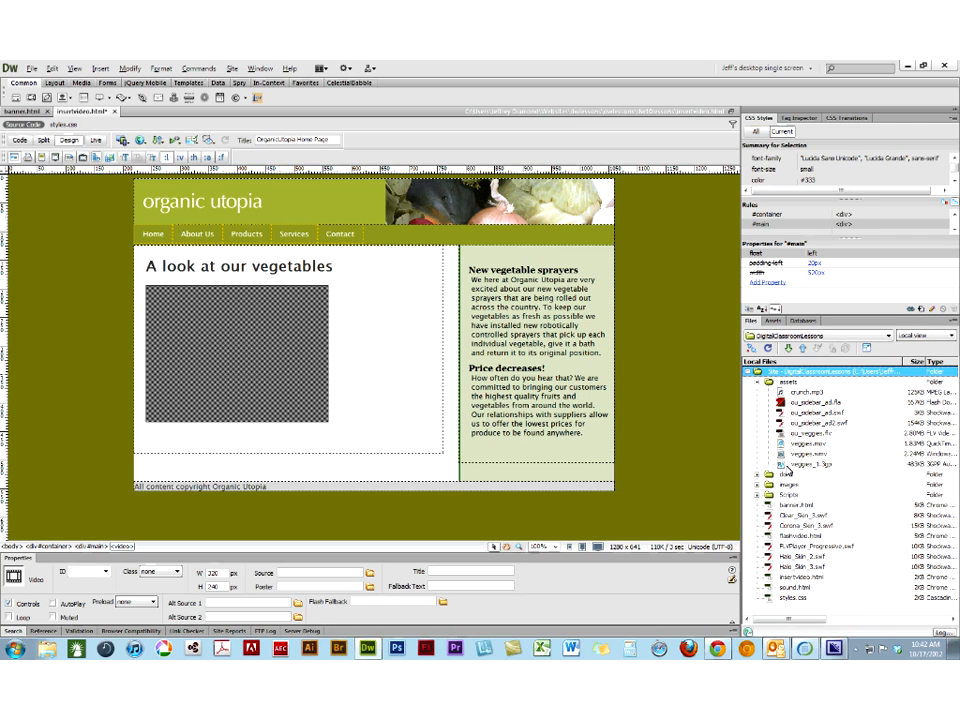
pyautogui.click(800, 465)
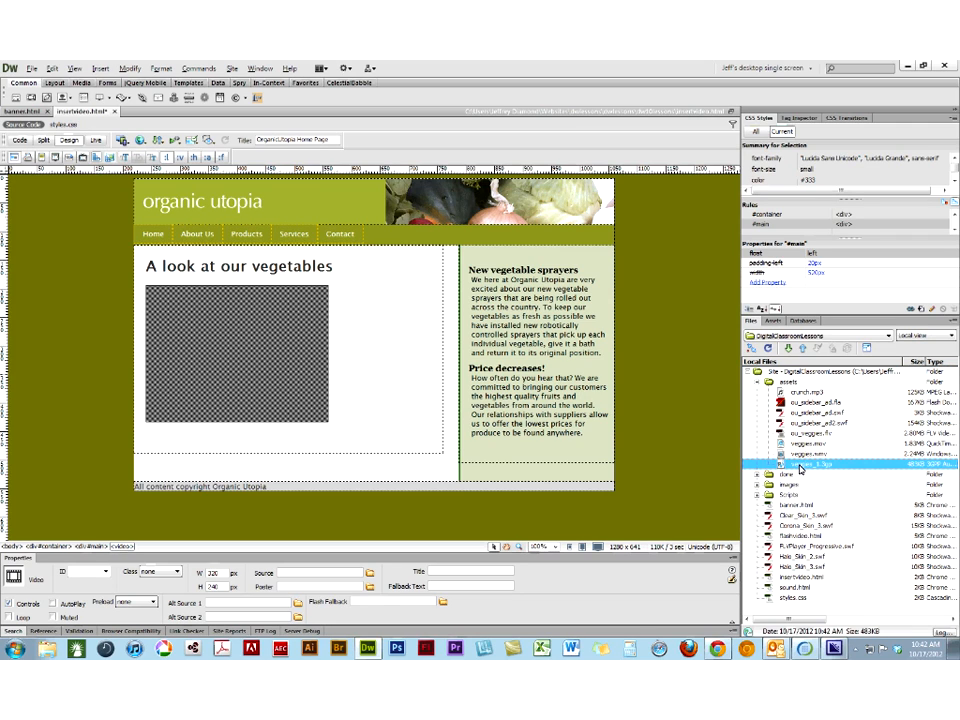
pyautogui.click(800, 466)
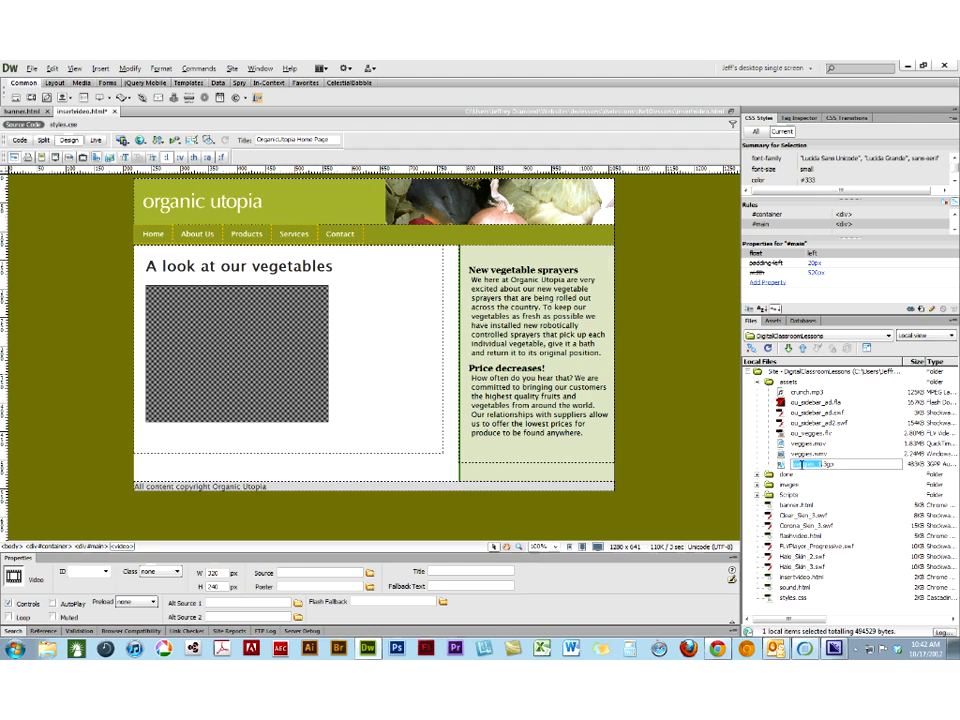
pyautogui.click(781, 465)
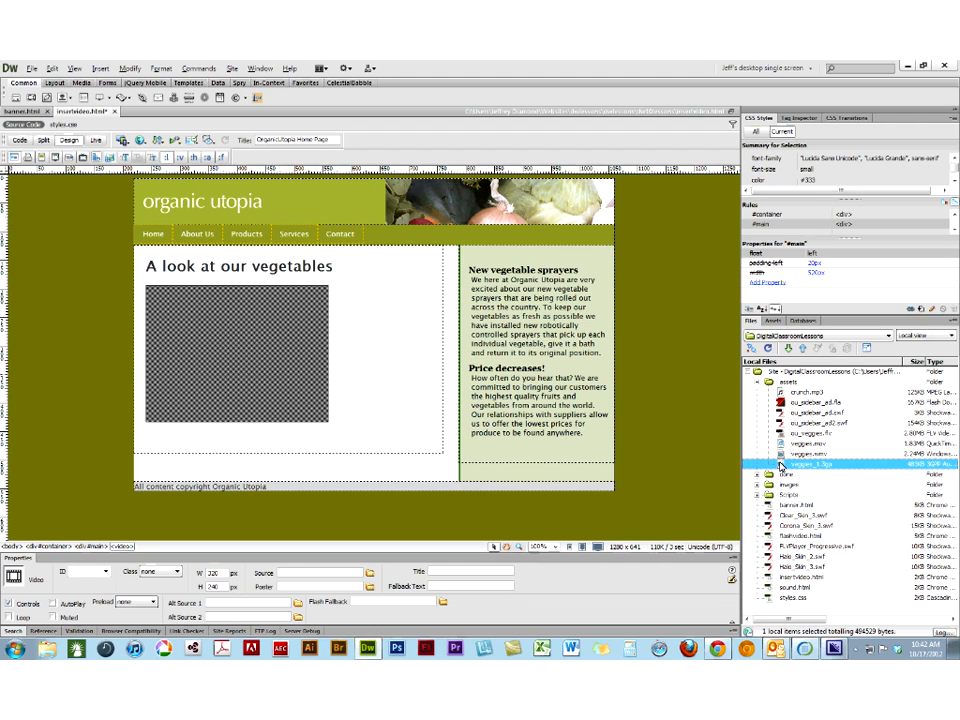
# - Set the source of the video element below the vegetables heading to assets/veggies_1.3gp
pyautogui.click(239, 361)
pyautogui.click(239, 361)
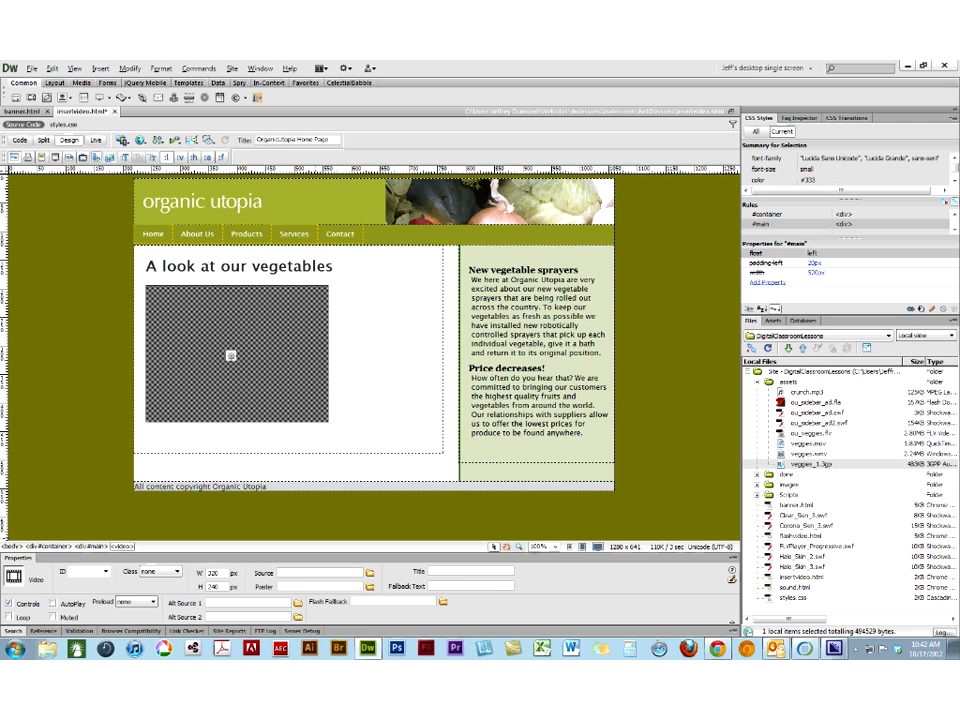
pyautogui.click(369, 577)
pyautogui.doubleClick(355, 313)
pyautogui.click(358, 325)
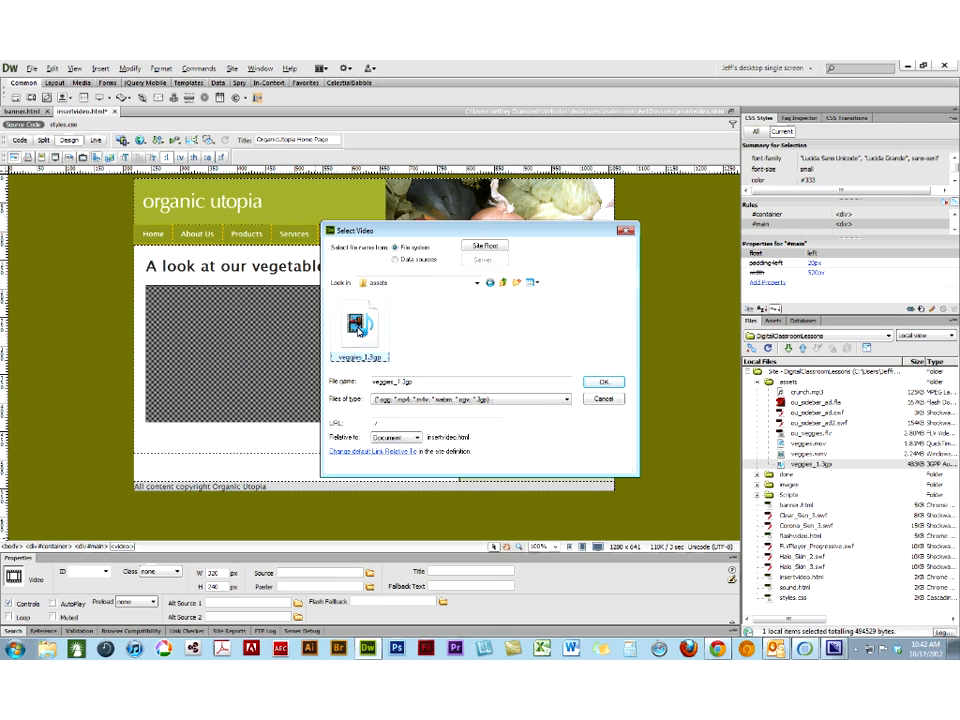
pyautogui.click(603, 382)
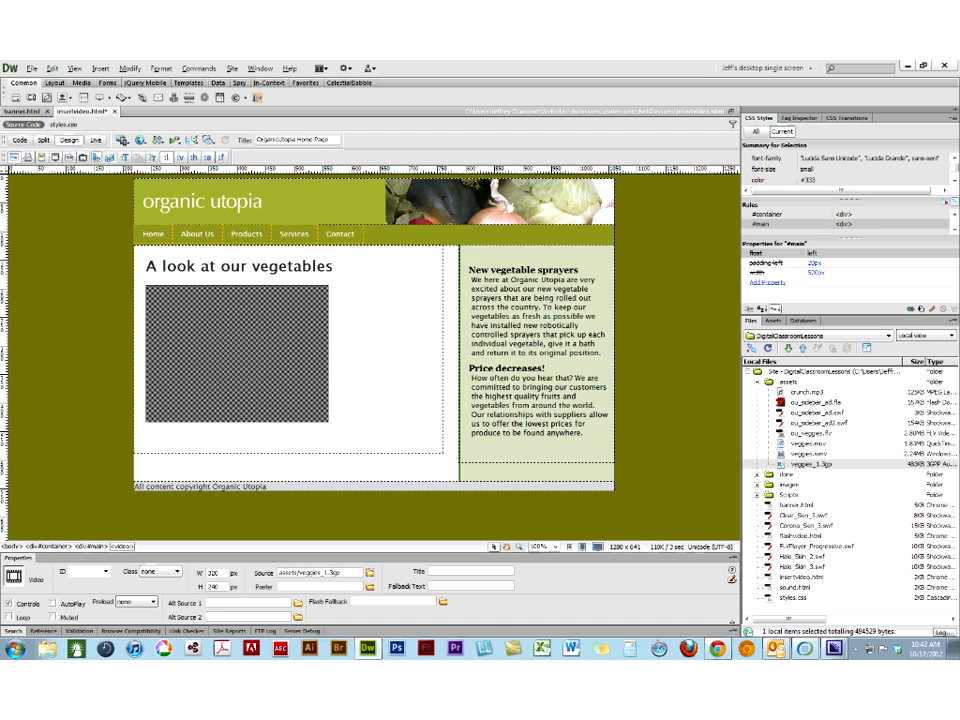
# - Check the video in Live view, save insertvideo.html and preview it in Chrome, then return to the page's Design view
pyautogui.click(96, 141)
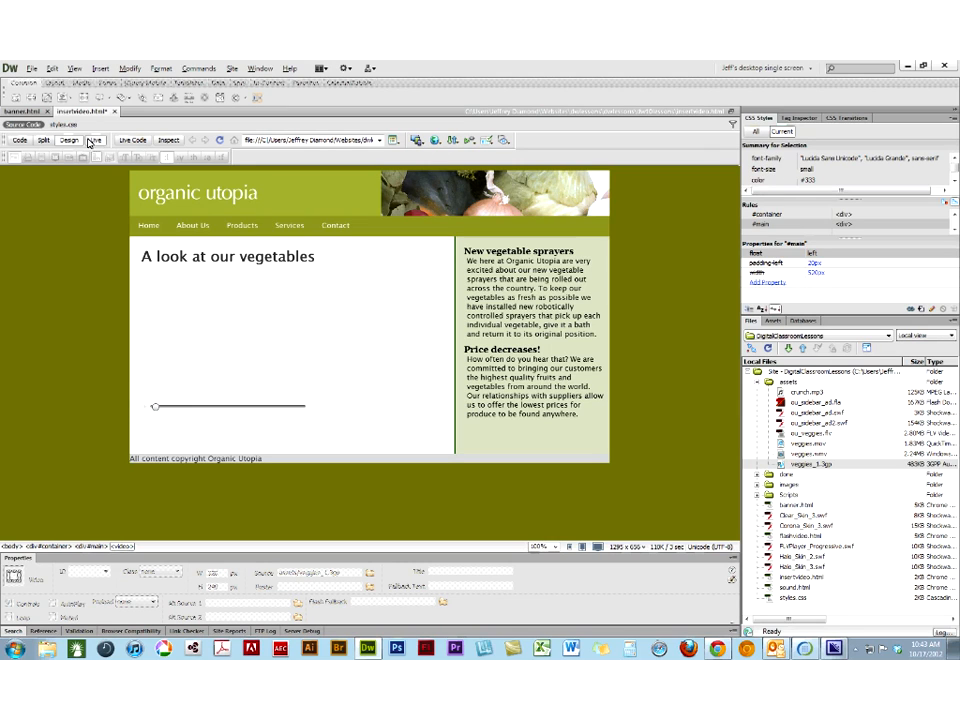
pyautogui.click(436, 140)
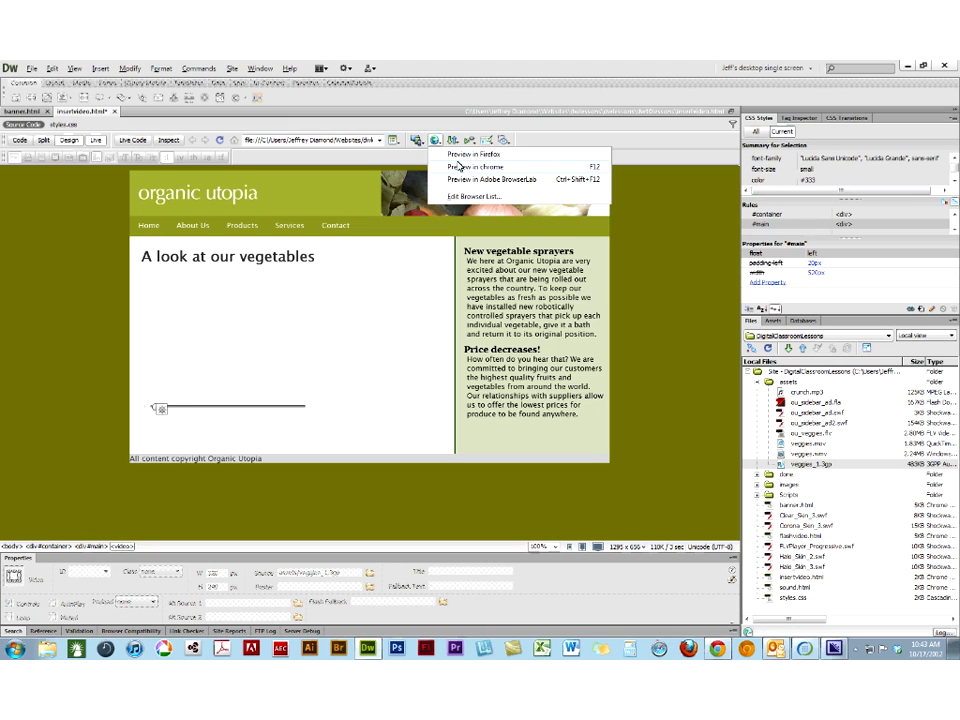
pyautogui.click(455, 167)
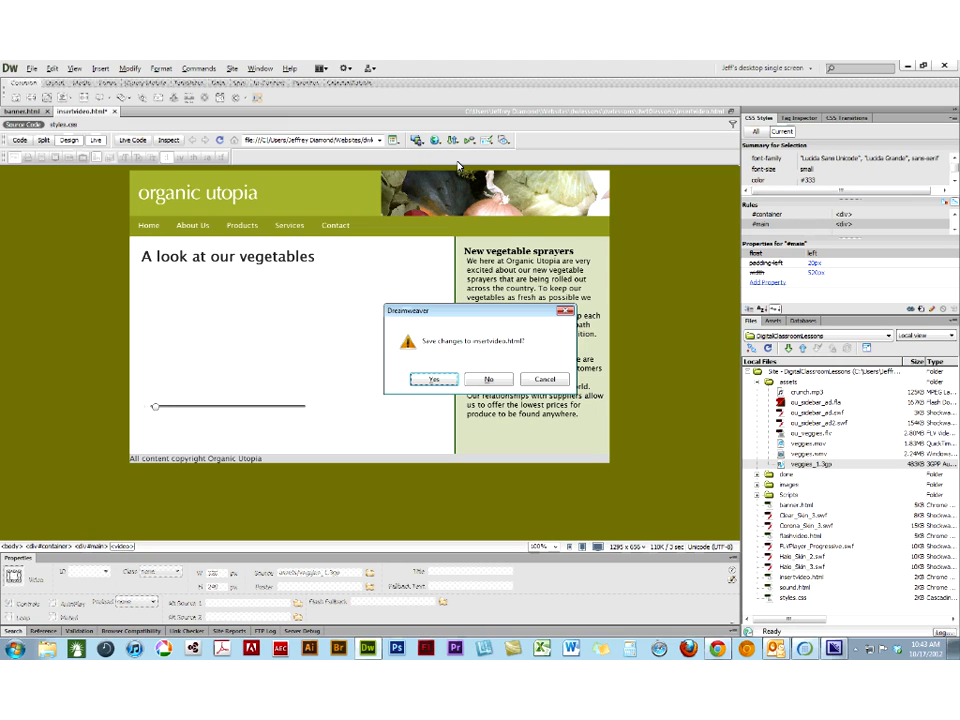
pyautogui.click(428, 380)
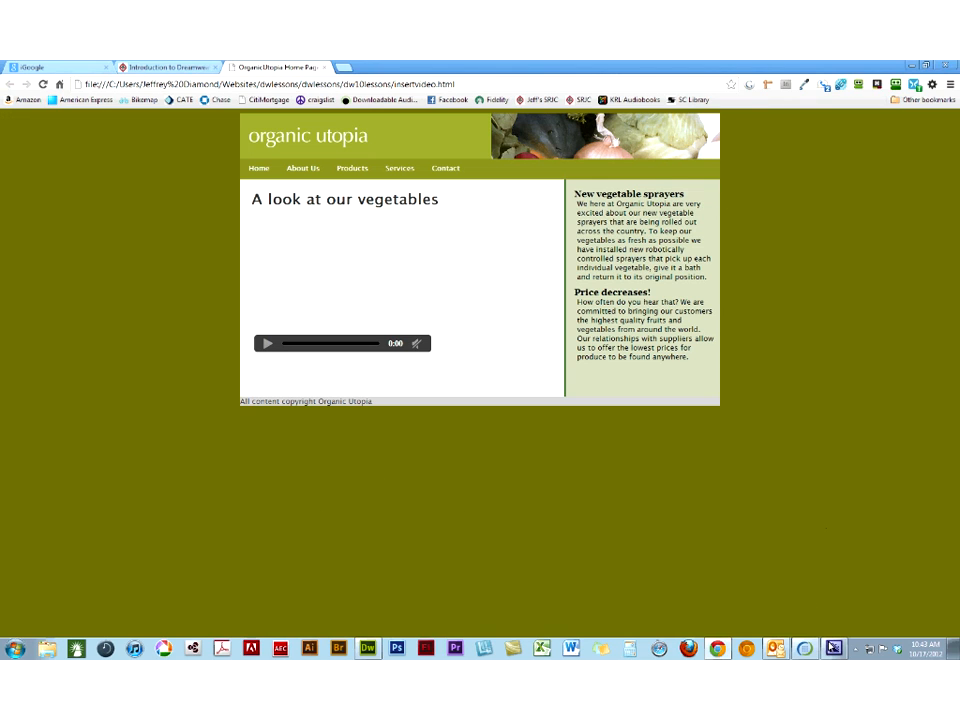
pyautogui.moveTo(833, 648)
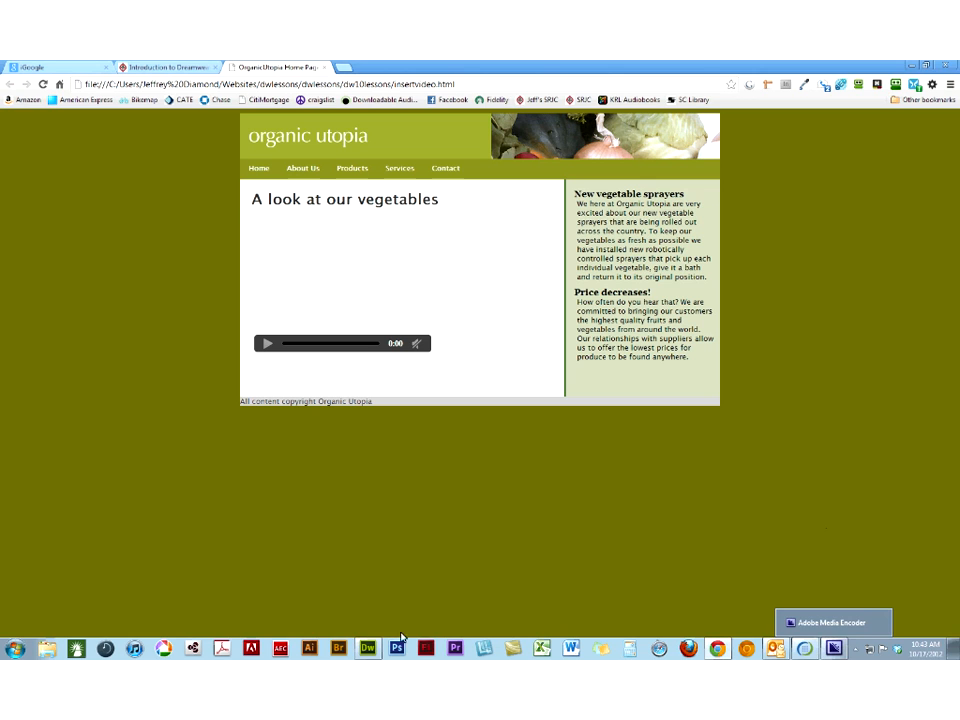
pyautogui.moveTo(373, 647)
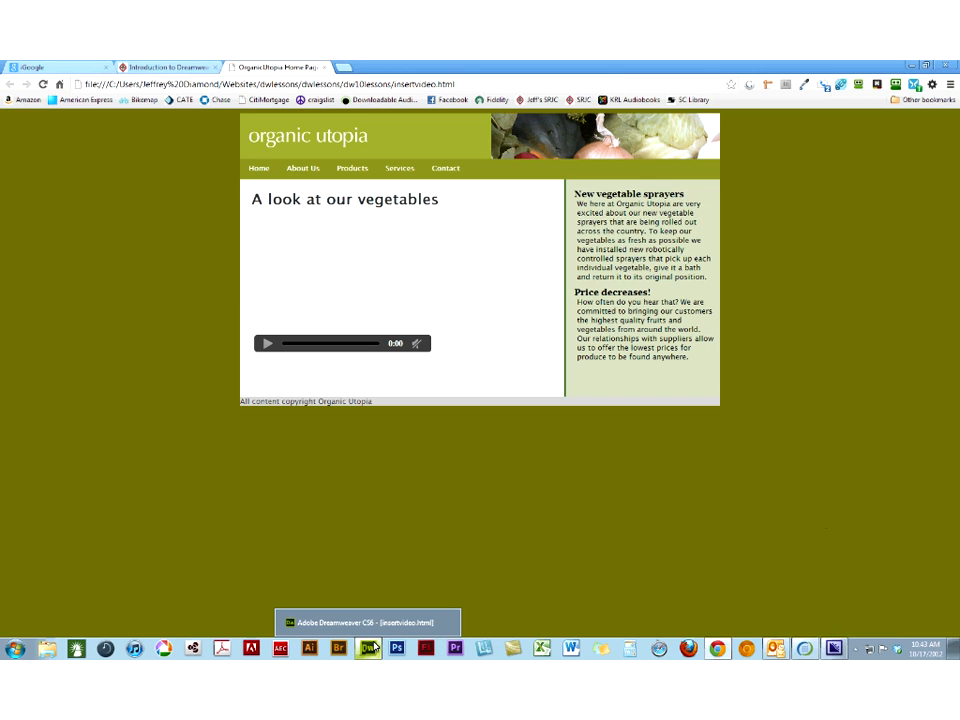
pyautogui.click(373, 647)
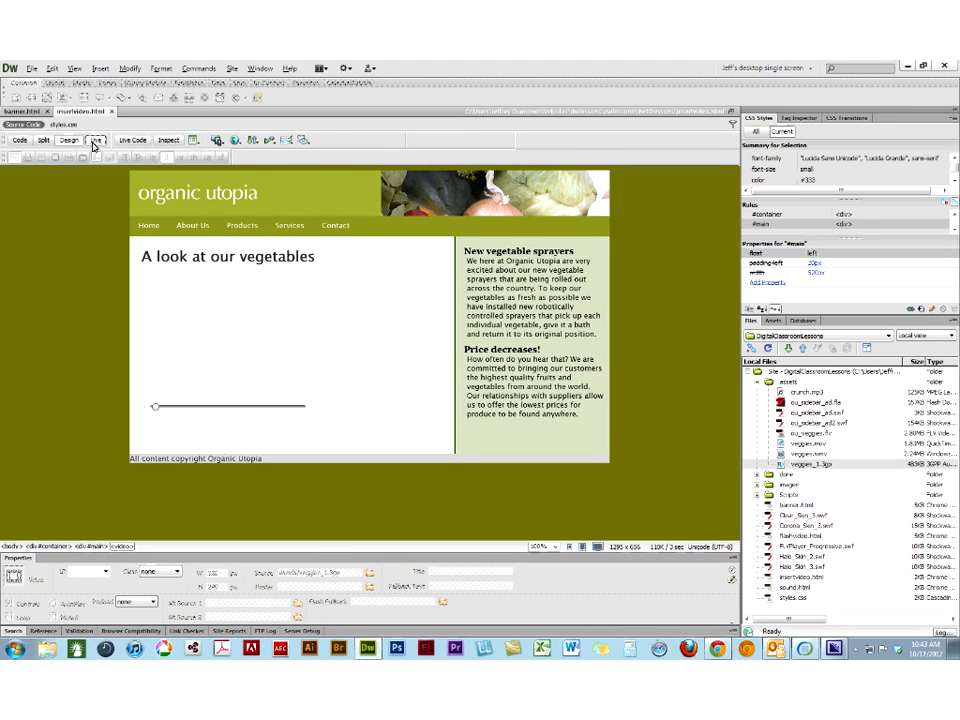
pyautogui.click(93, 142)
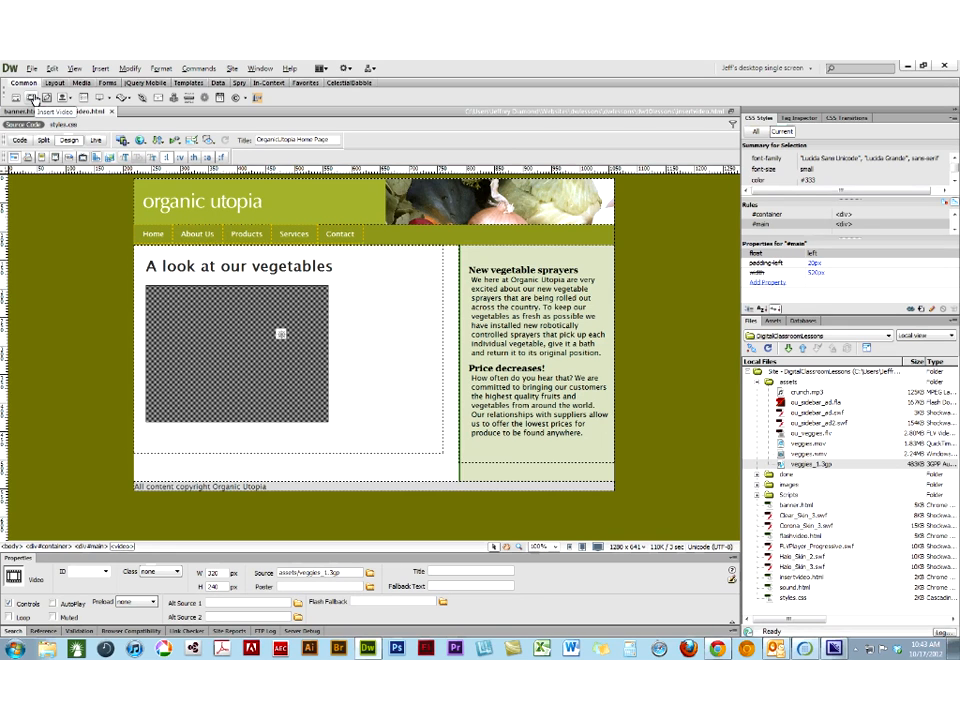
# - Delete the HTML5 video element below the vegetables heading
pyautogui.click(100, 68)
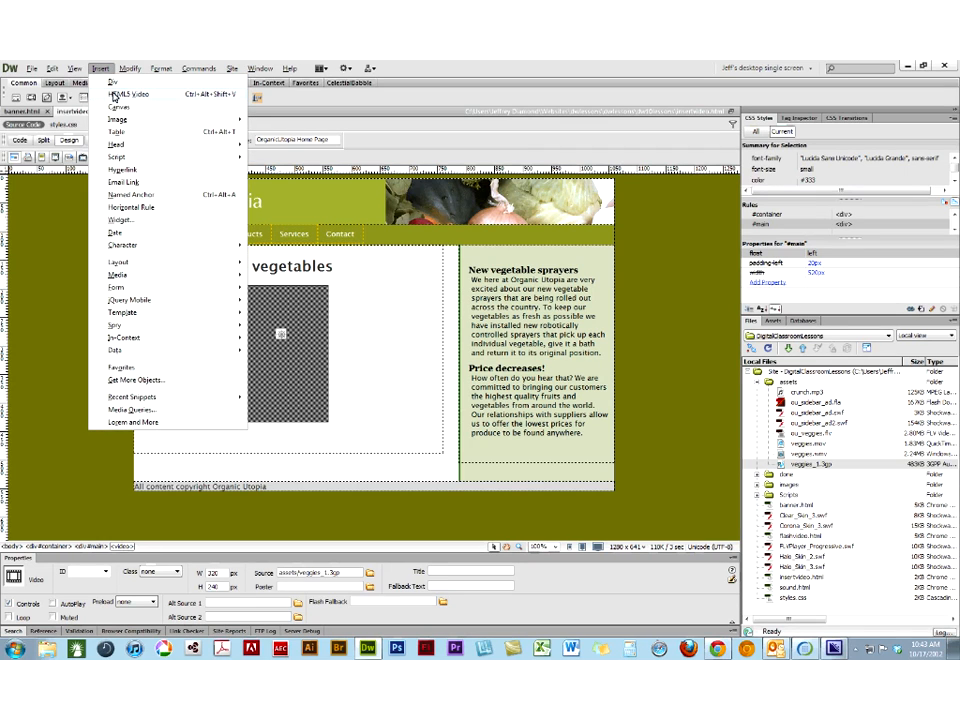
pyautogui.click(408, 392)
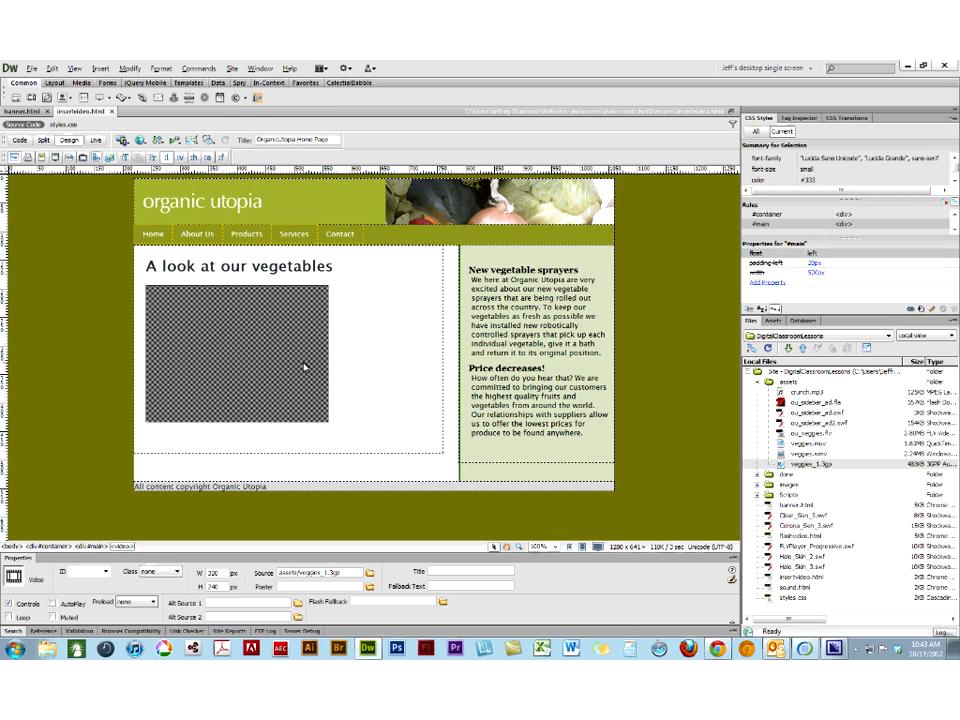
pyautogui.press('Delete')
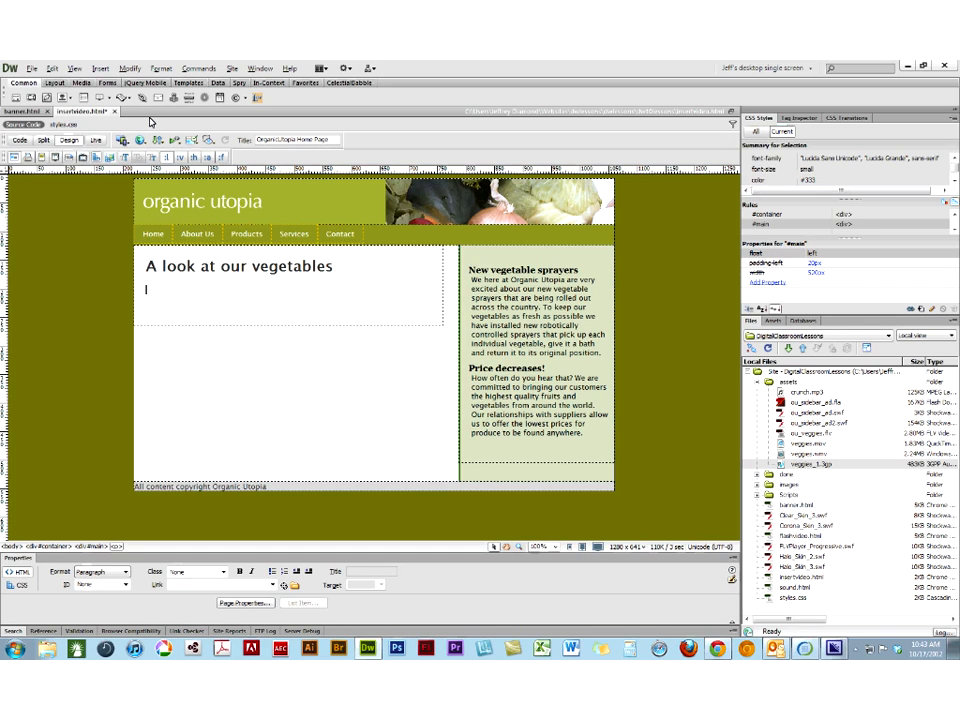
# - Insert an HTML5 video element below the vegetables heading and check the assets folder for a source video, leaving the source unset
pyautogui.click(101, 69)
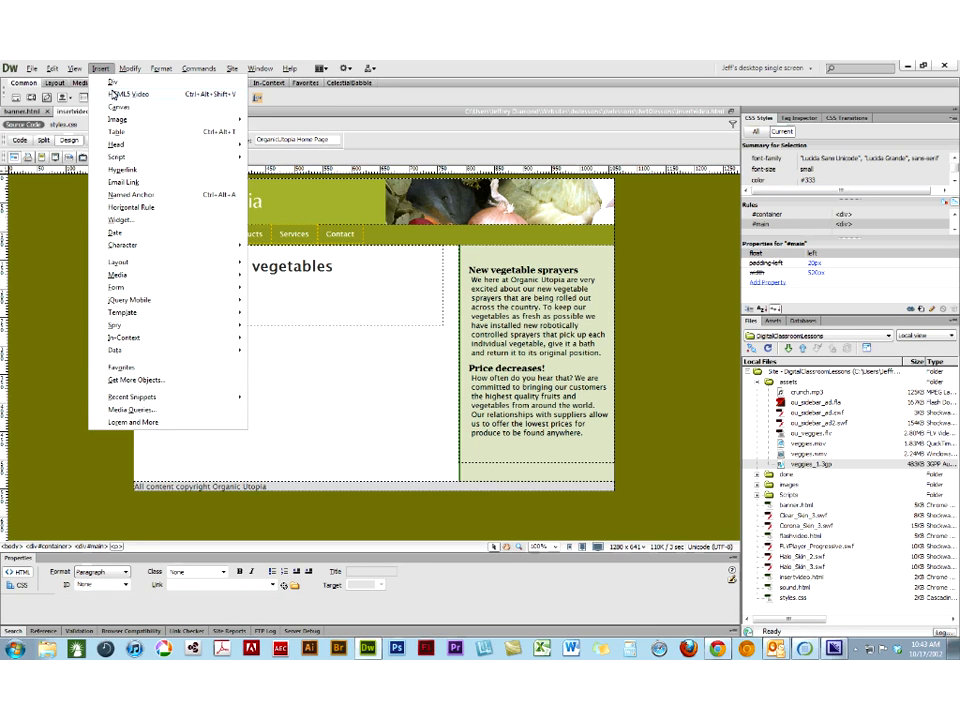
pyautogui.click(127, 94)
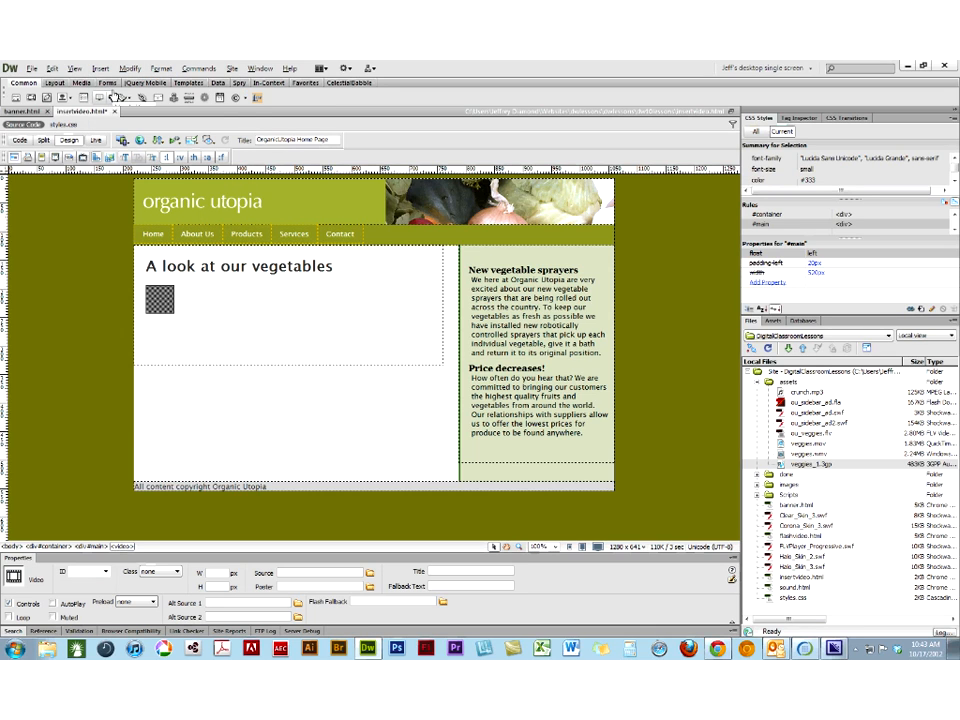
pyautogui.click(370, 574)
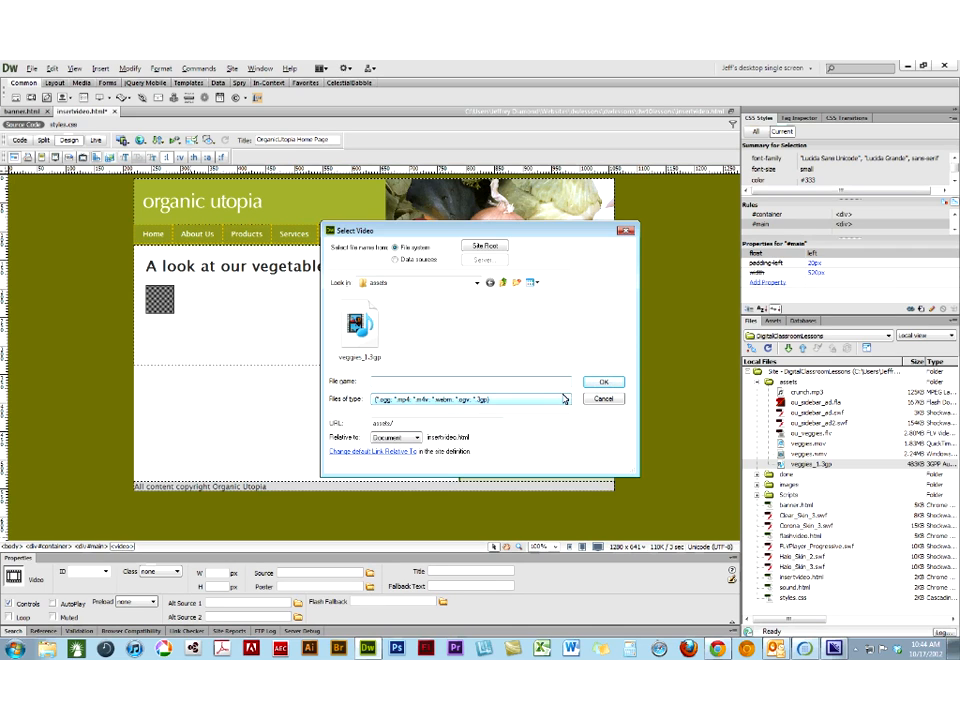
pyautogui.click(611, 405)
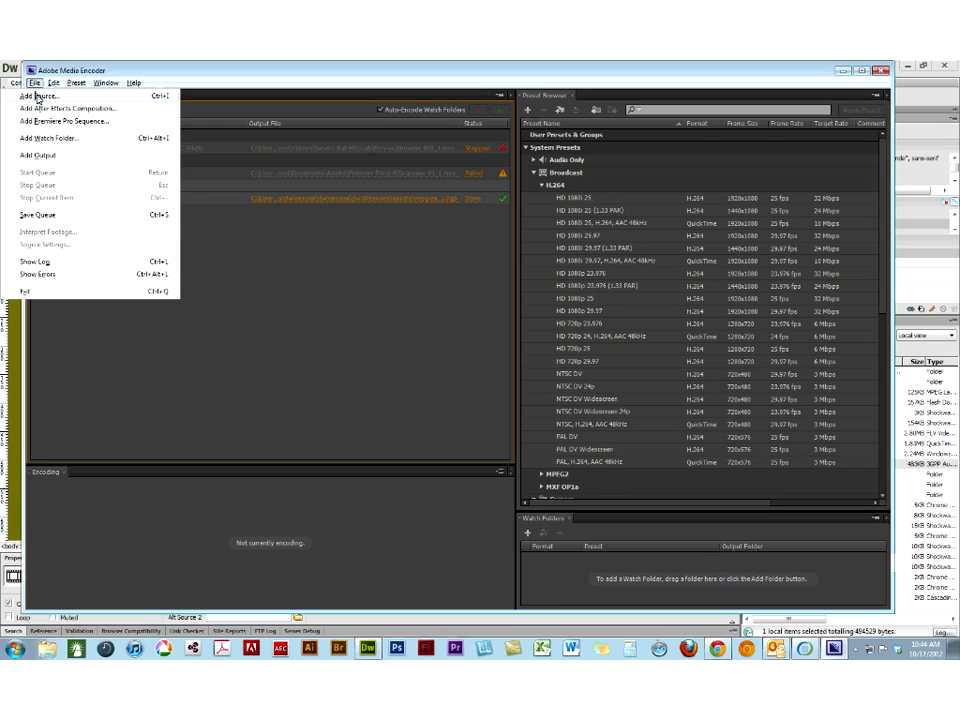
# - Switch to Adobe Media Encoder and add veggies.mov from the assets folder to the encoding queue
pyautogui.click(37, 96)
pyautogui.click(257, 222)
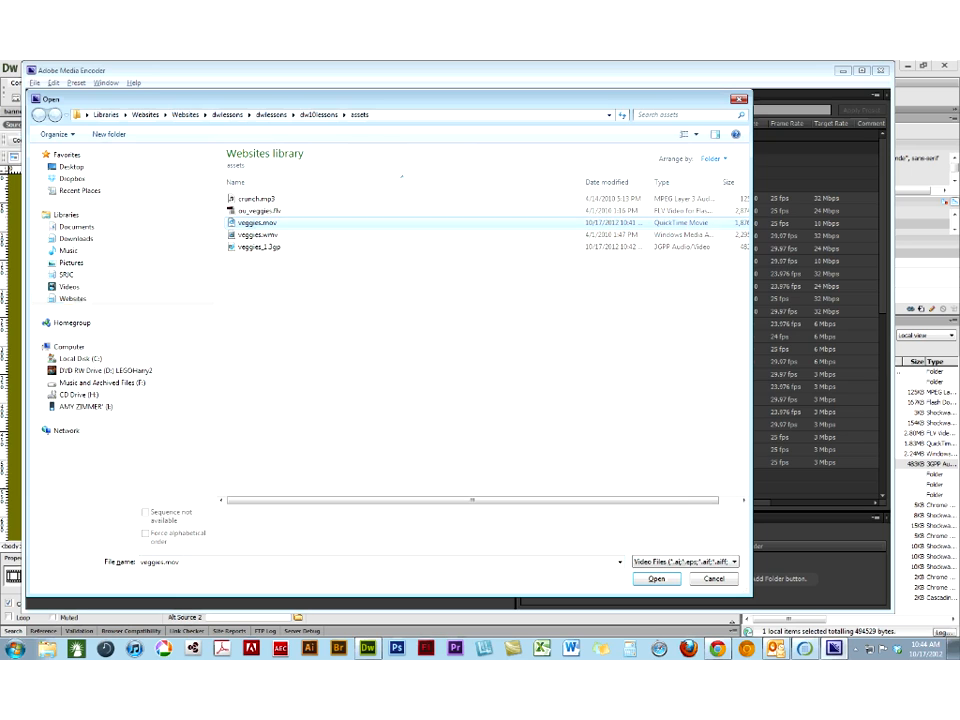
pyautogui.click(662, 579)
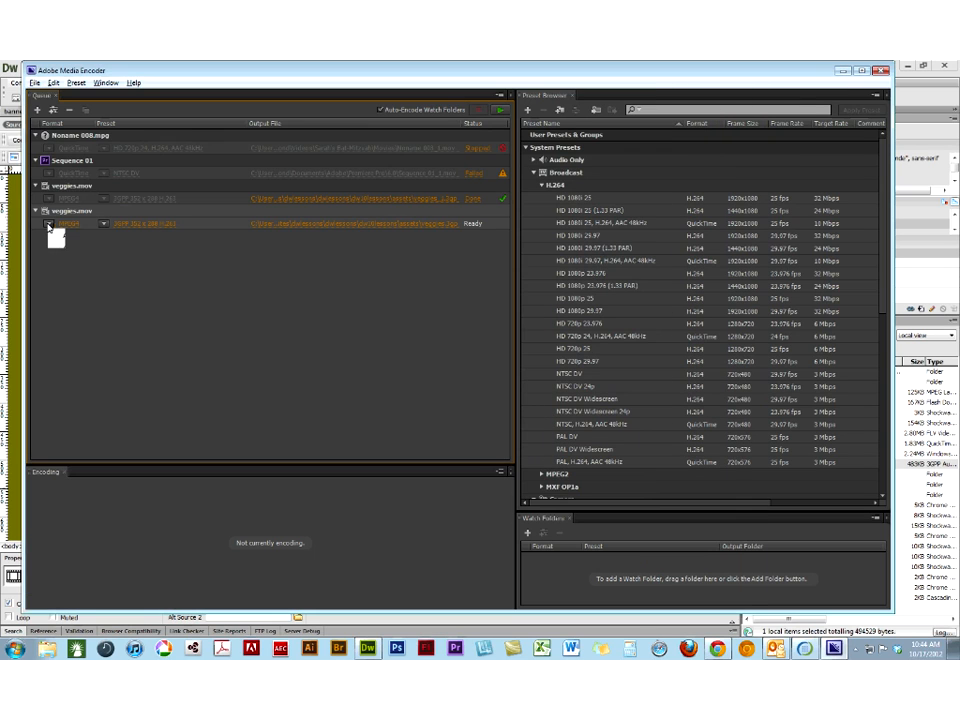
# - Encode the newly queued veggies.mov in H.264 format with the 3GPP 320 x 240 15fps preset
pyautogui.click(47, 223)
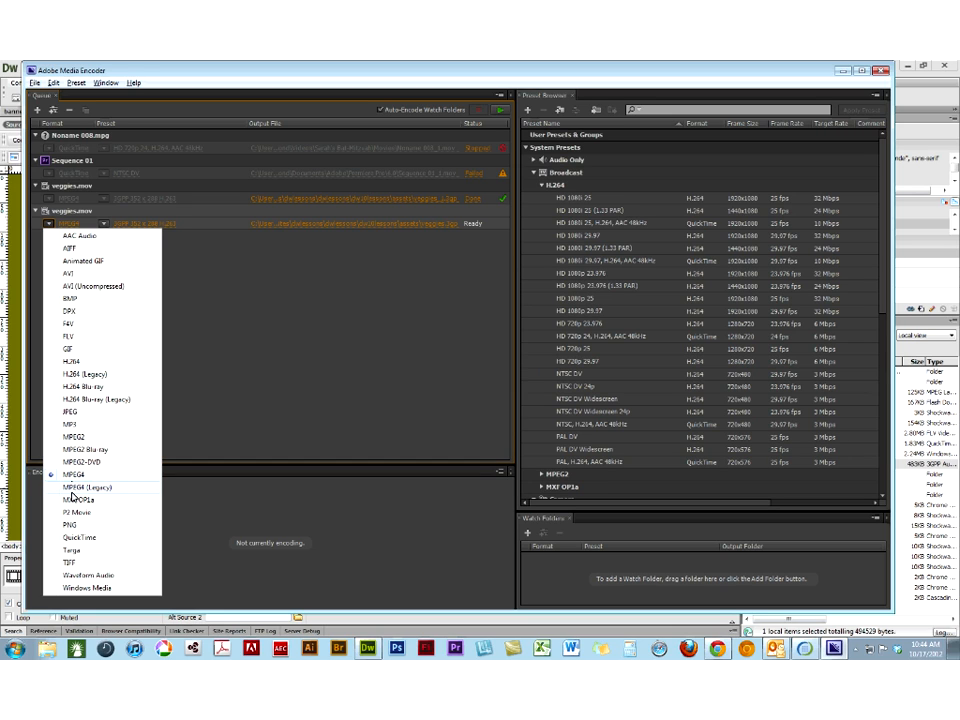
pyautogui.click(67, 363)
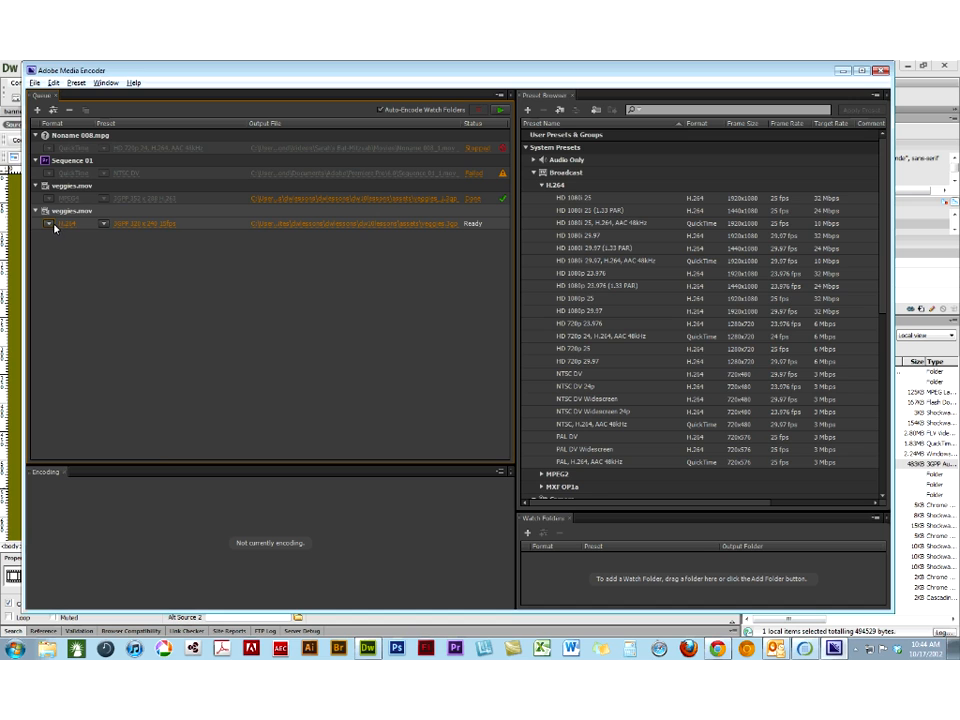
pyautogui.click(103, 224)
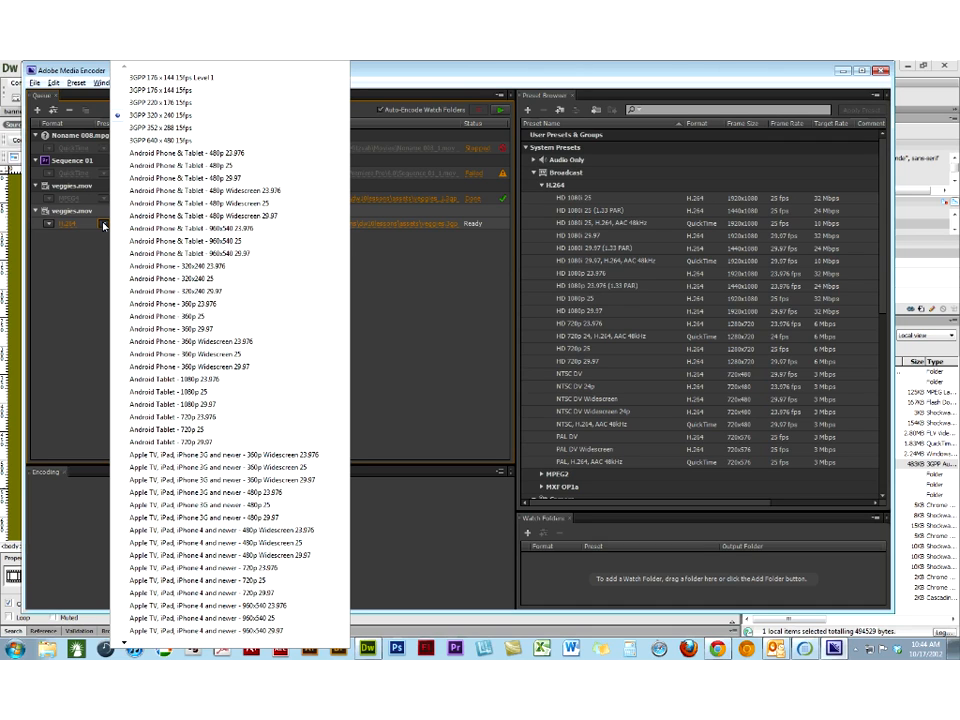
pyautogui.click(120, 95)
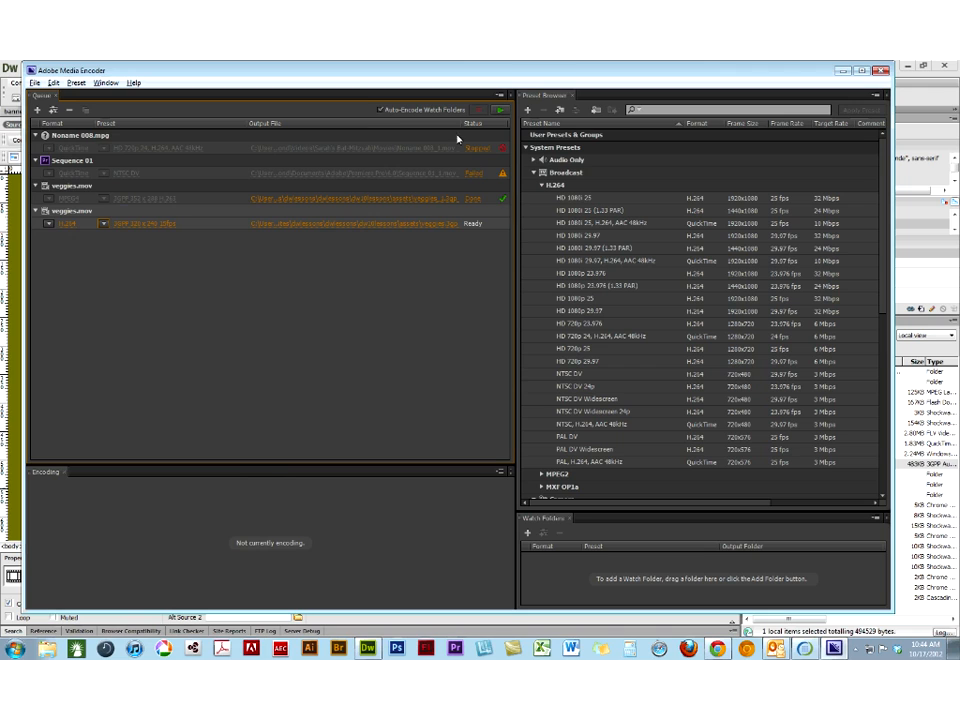
pyautogui.click(496, 112)
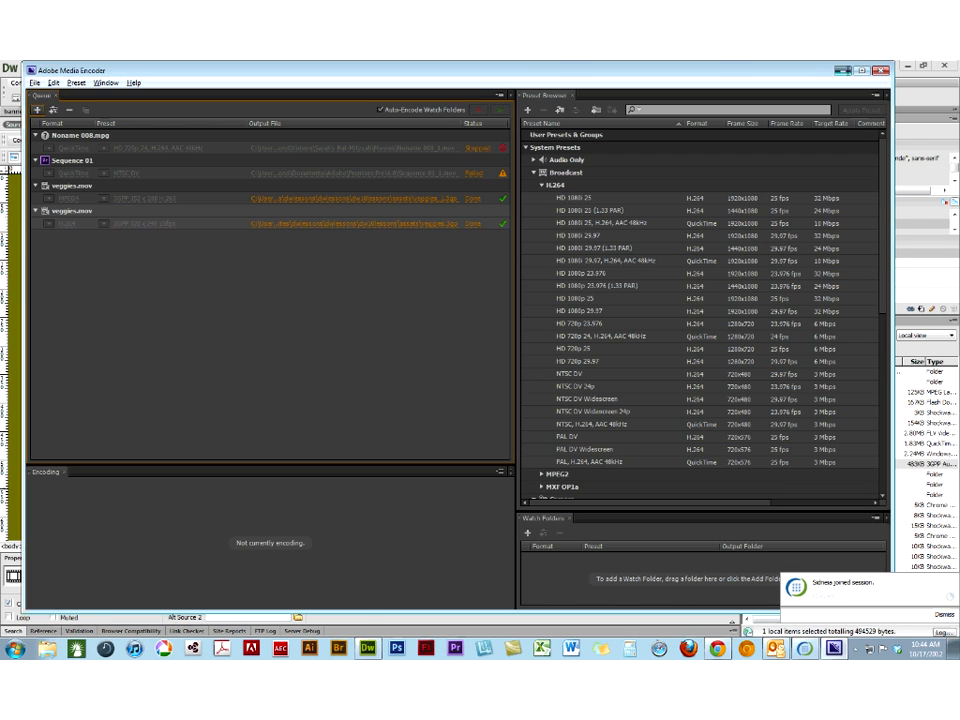
# - Return to Dreamweaver, refresh the site's local files and set the video element's source to assets/veggies.3gp
pyautogui.click(845, 71)
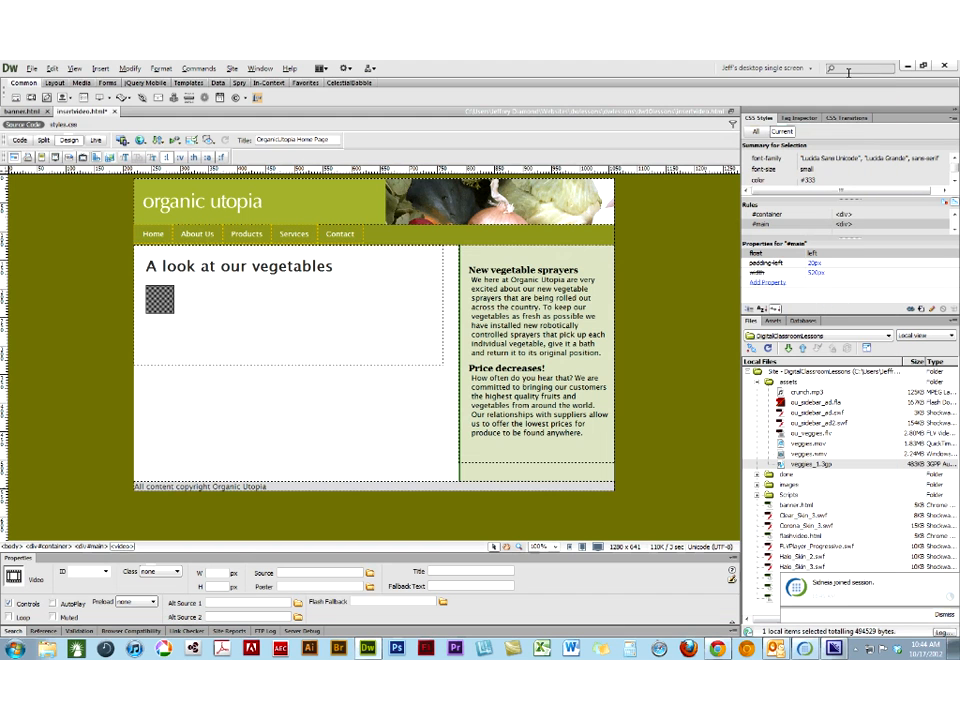
pyautogui.click(767, 347)
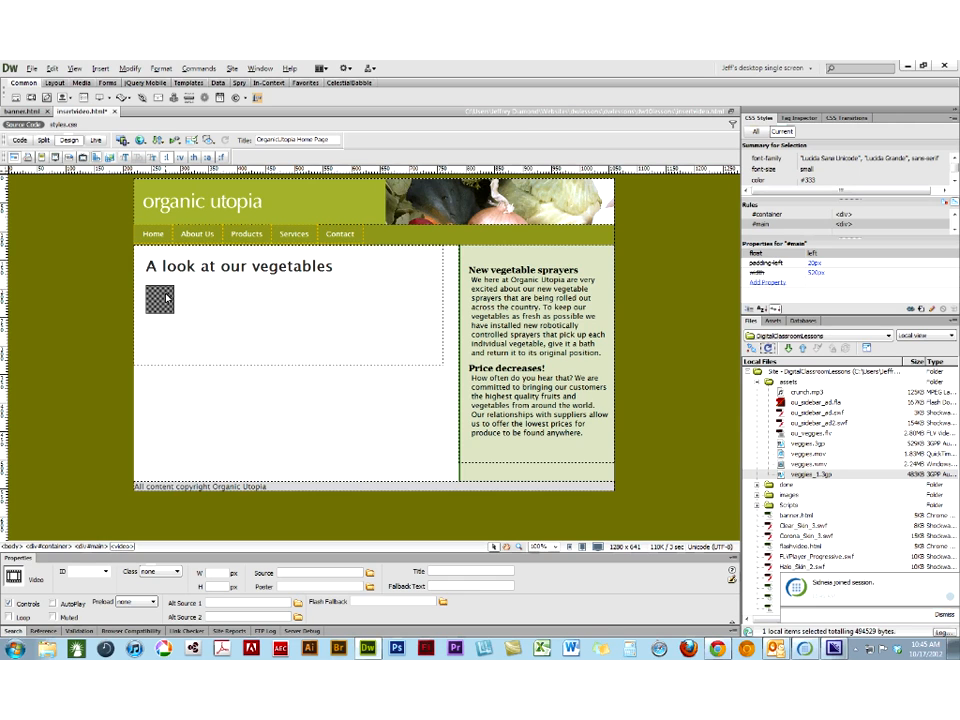
pyautogui.click(369, 572)
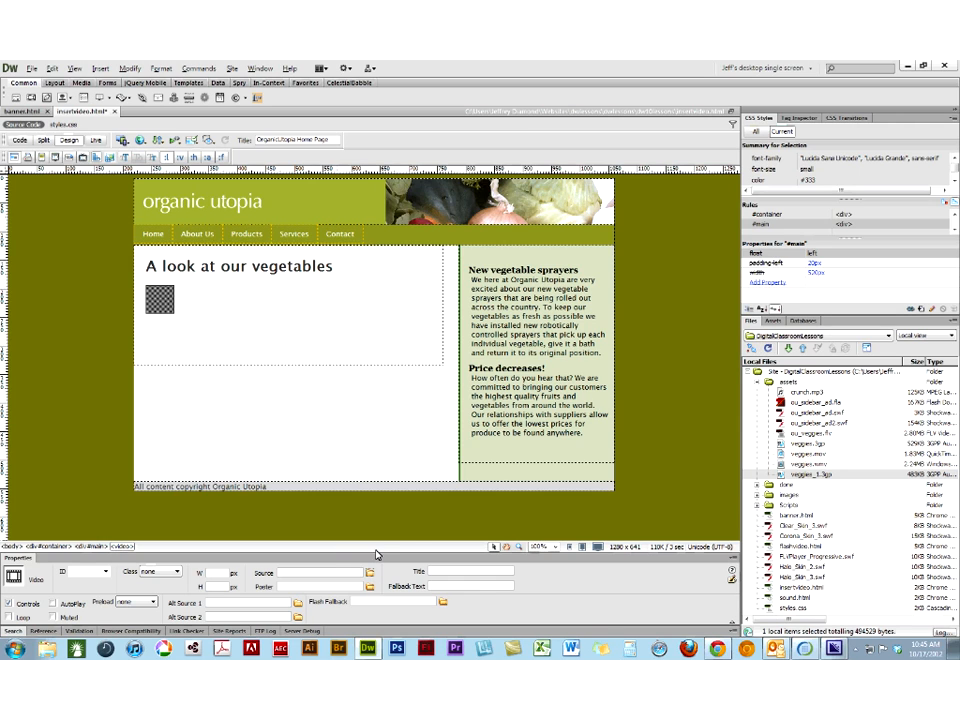
pyautogui.click(360, 325)
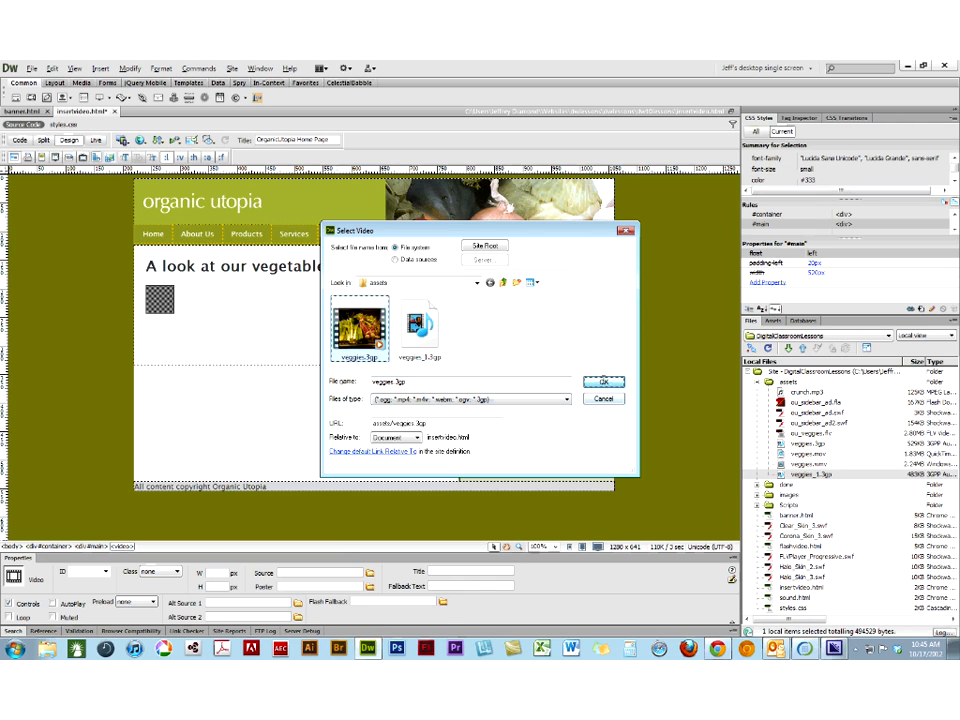
pyautogui.click(604, 382)
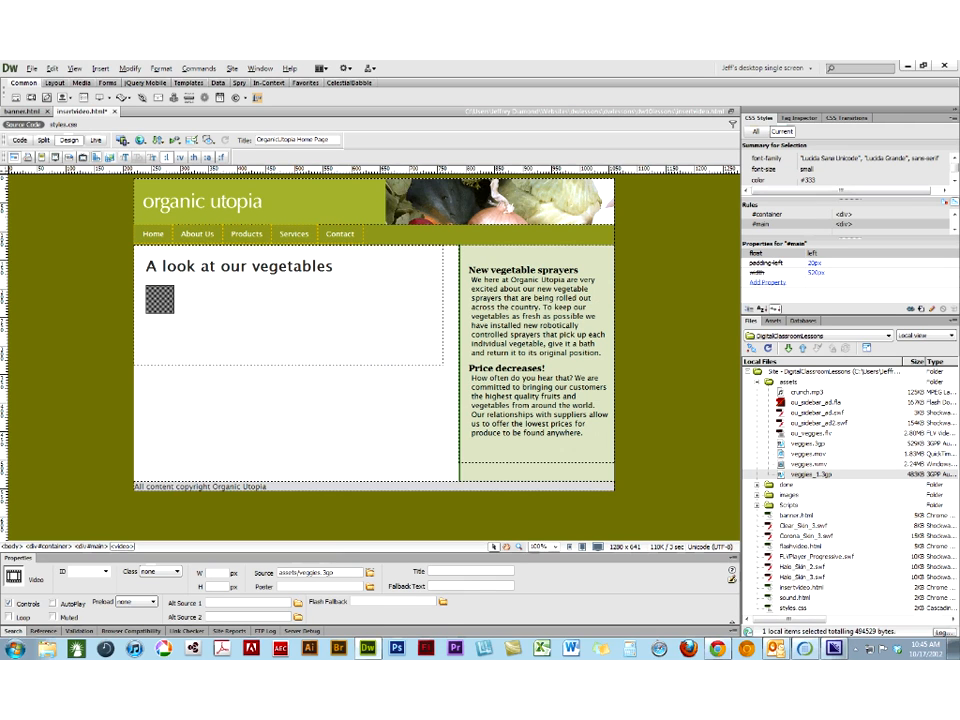
# - Set the video element's width to 320 px and its height to 240 px
pyautogui.click(211, 572)
pyautogui.write('320')
pyautogui.click(215, 586)
pyautogui.write('240')
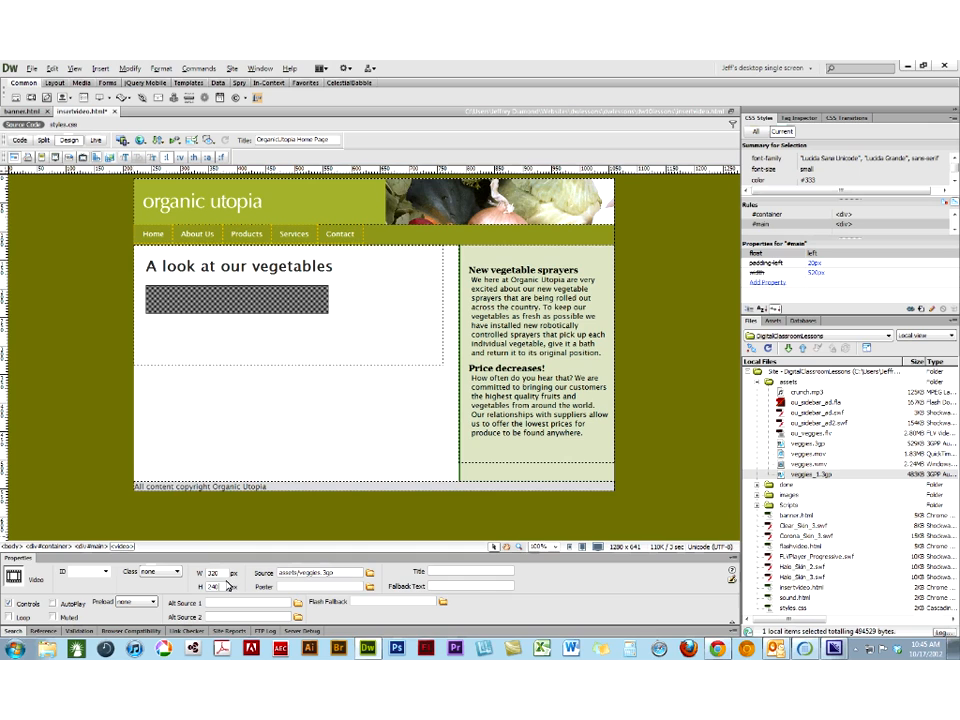
pyautogui.press('Tab')
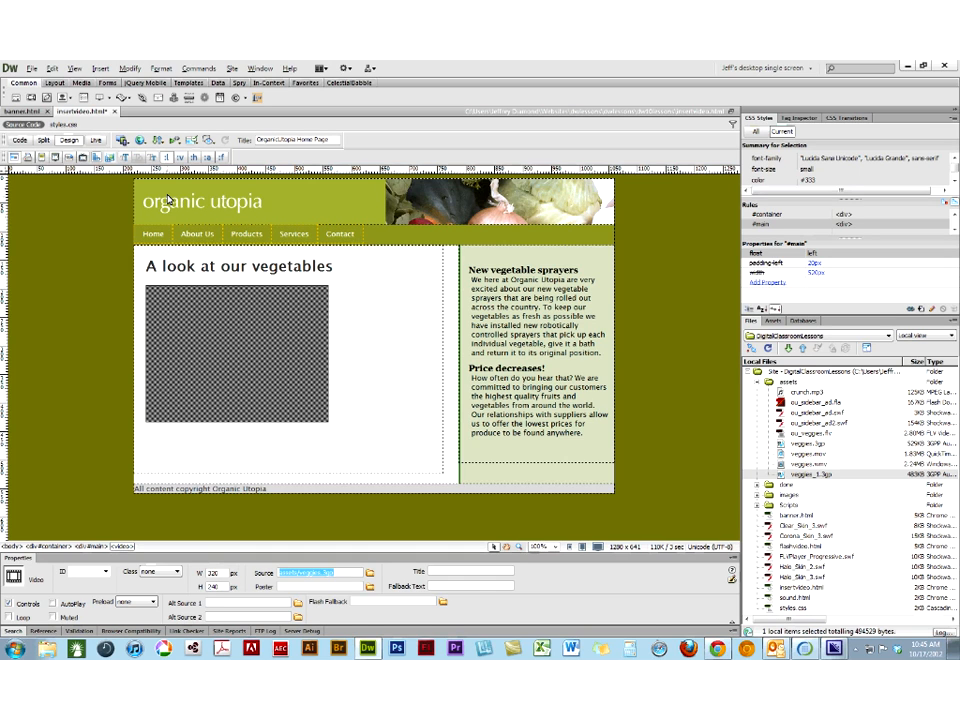
# - Check the video in Live view, save insertvideo.html and preview it in Chrome, then close the preview pages
pyautogui.click(97, 141)
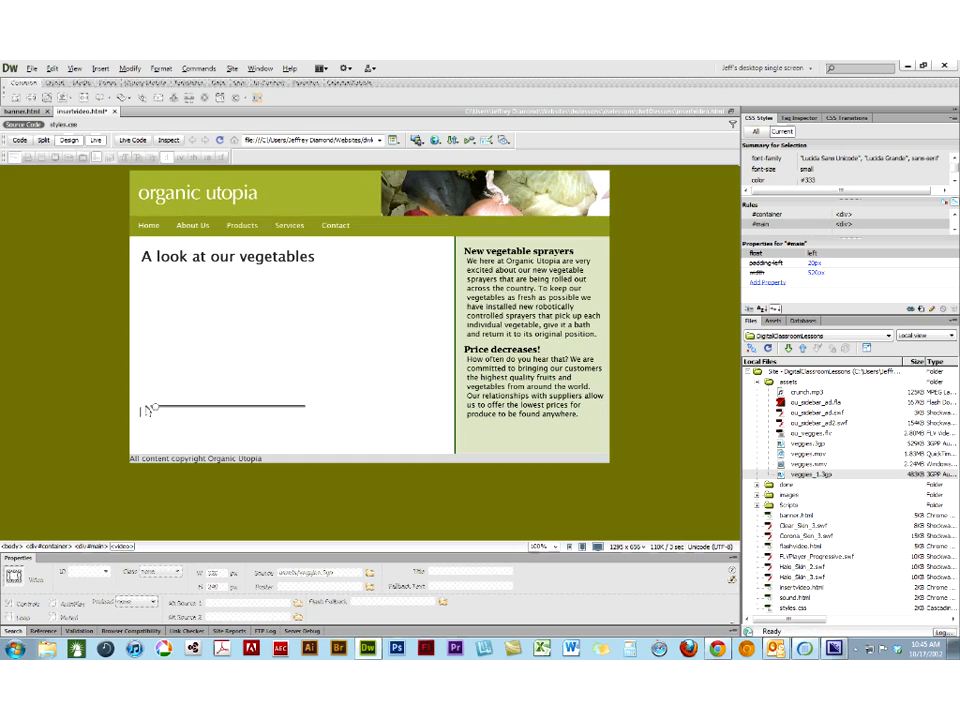
pyautogui.click(435, 140)
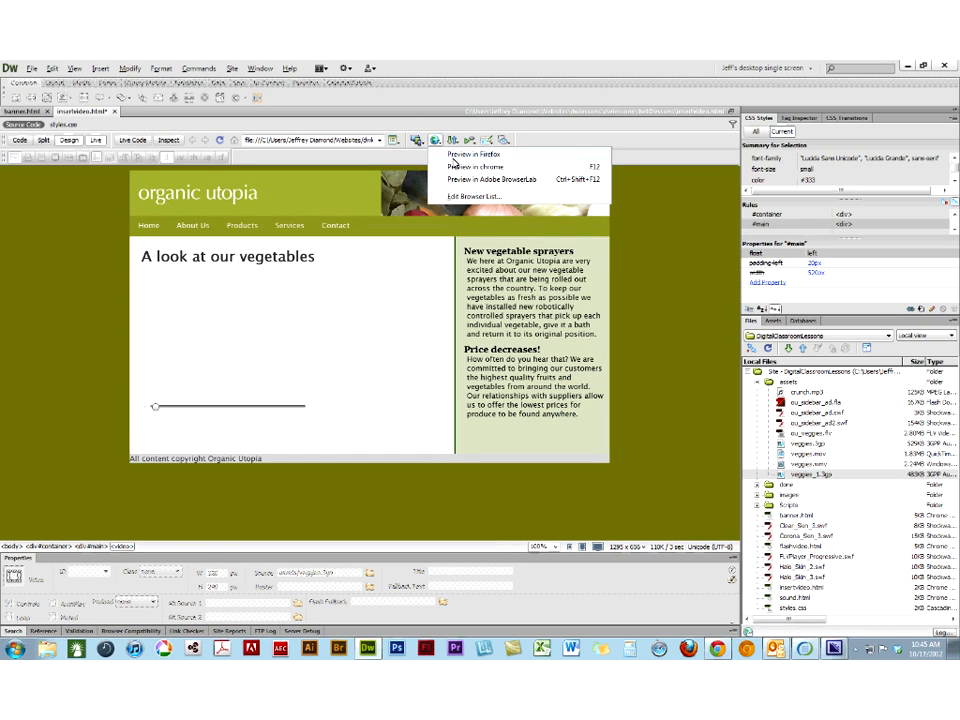
pyautogui.click(454, 168)
pyautogui.click(441, 382)
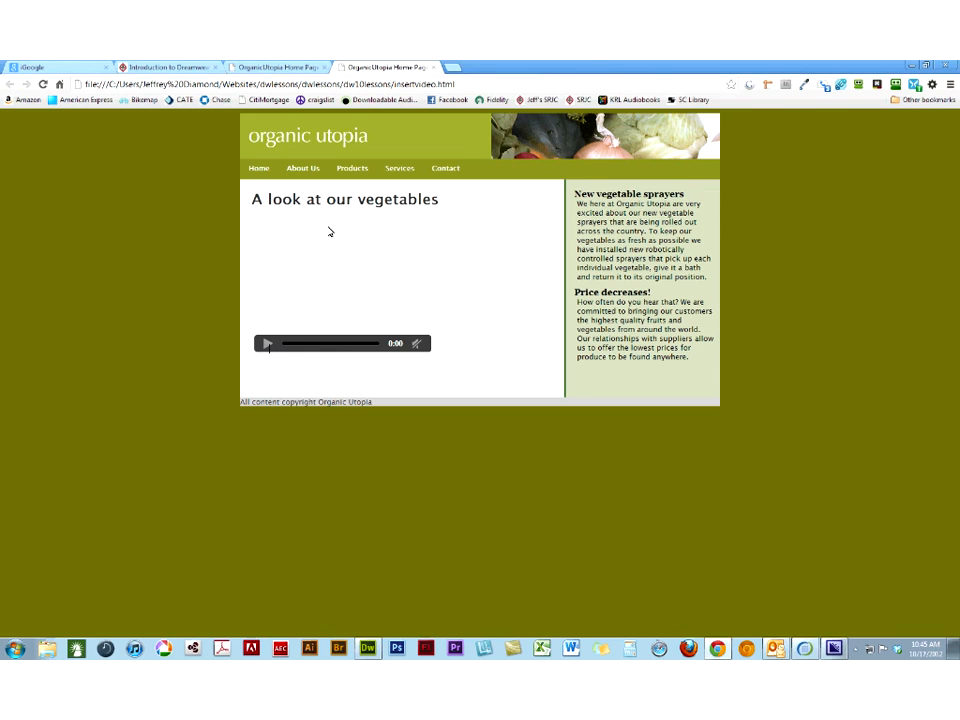
pyautogui.click(434, 67)
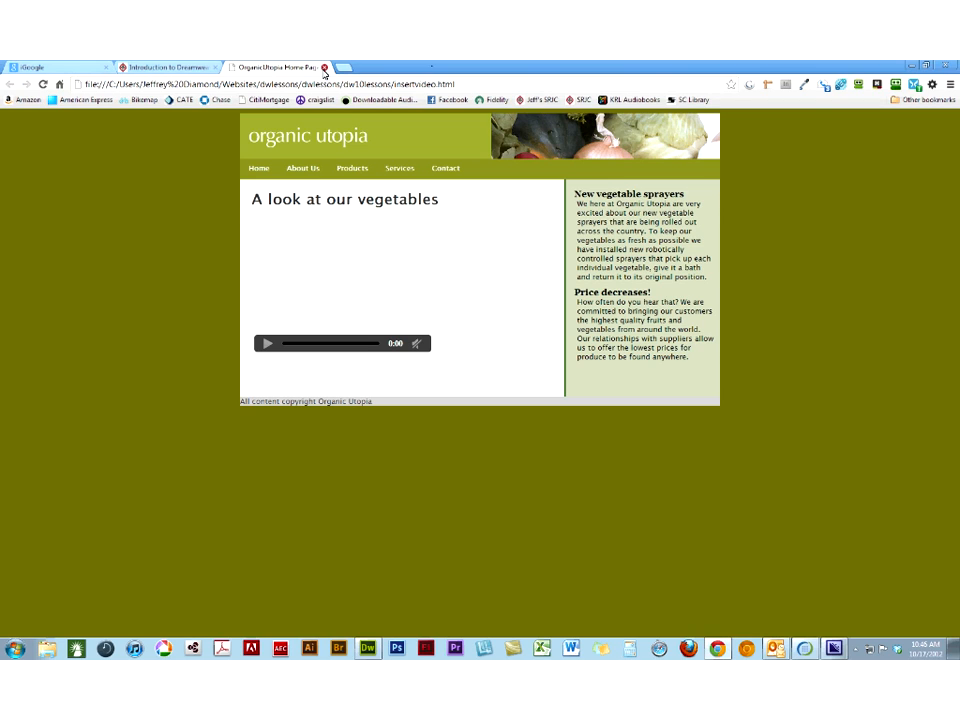
pyautogui.click(324, 68)
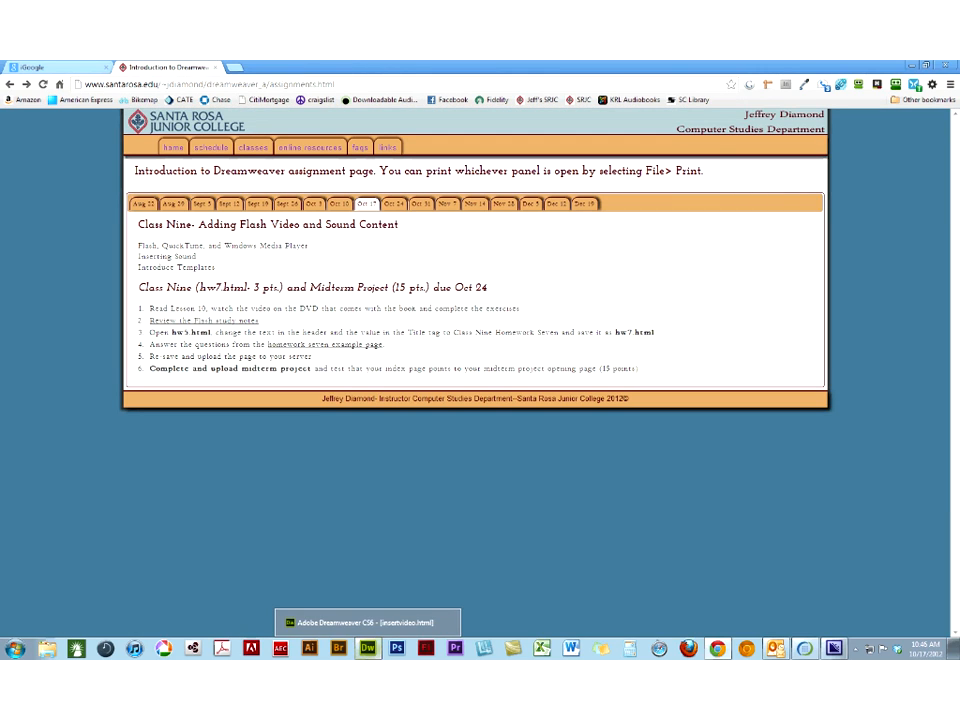
pyautogui.moveTo(840, 651)
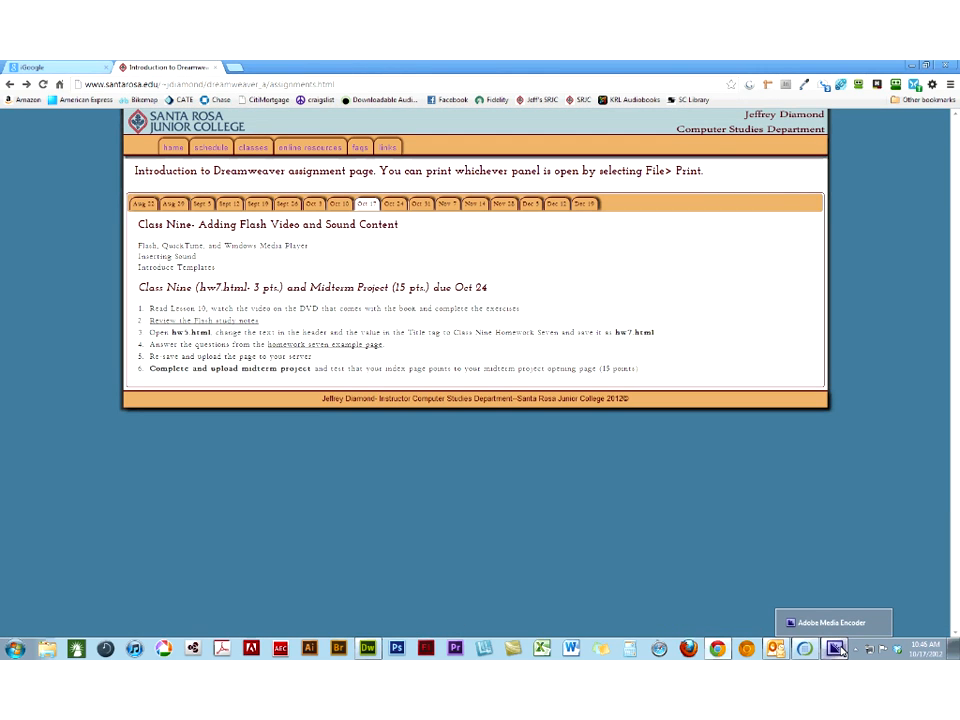
pyautogui.click(838, 650)
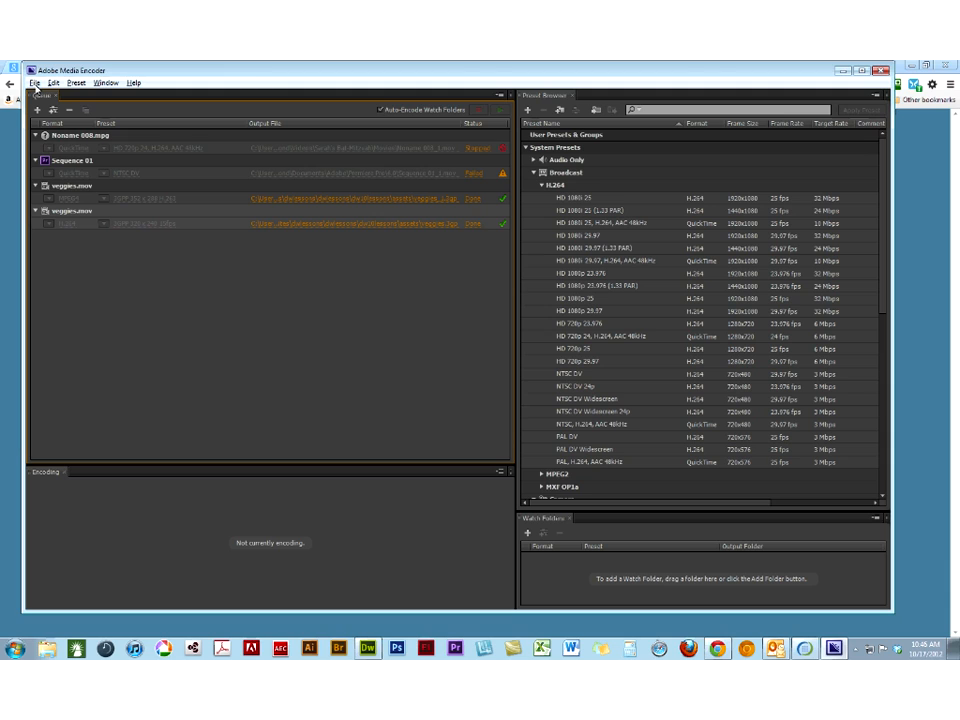
pyautogui.click(35, 84)
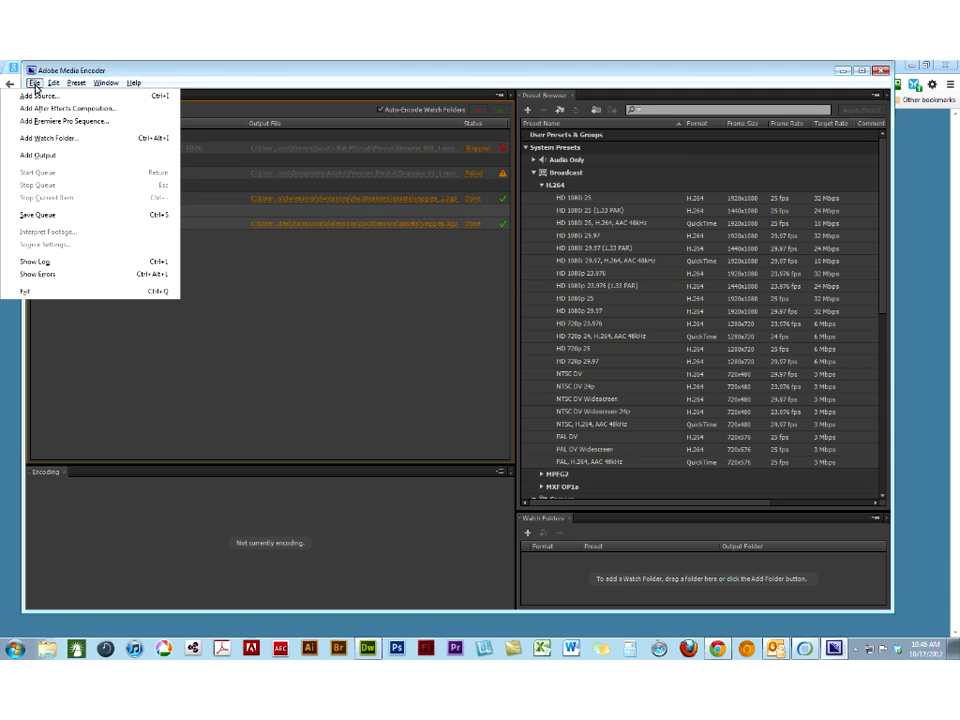
pyautogui.click(33, 95)
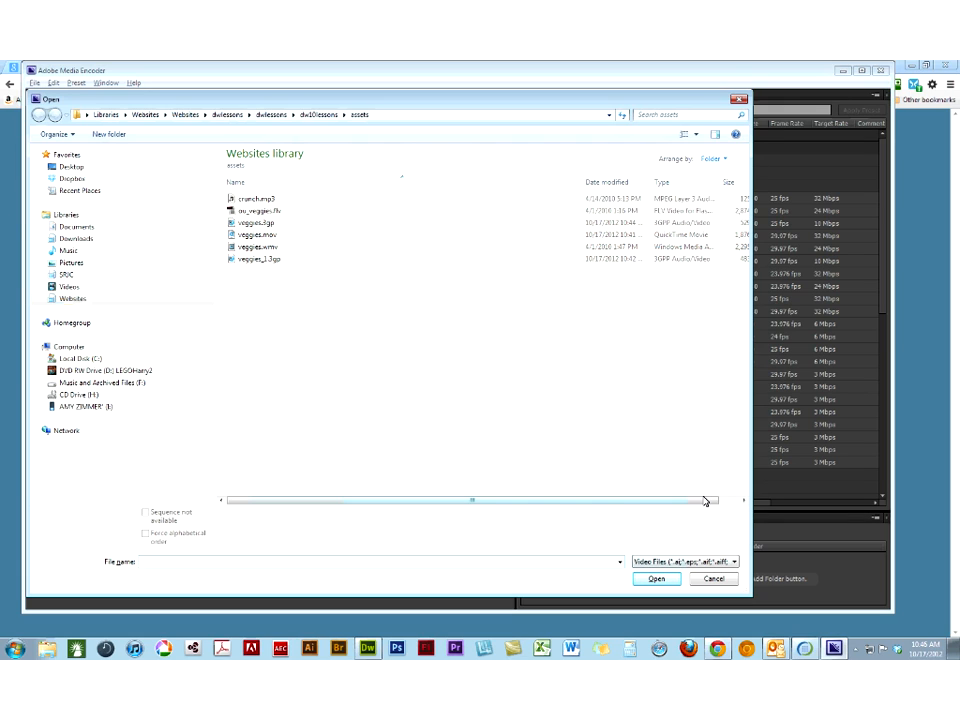
pyautogui.click(708, 579)
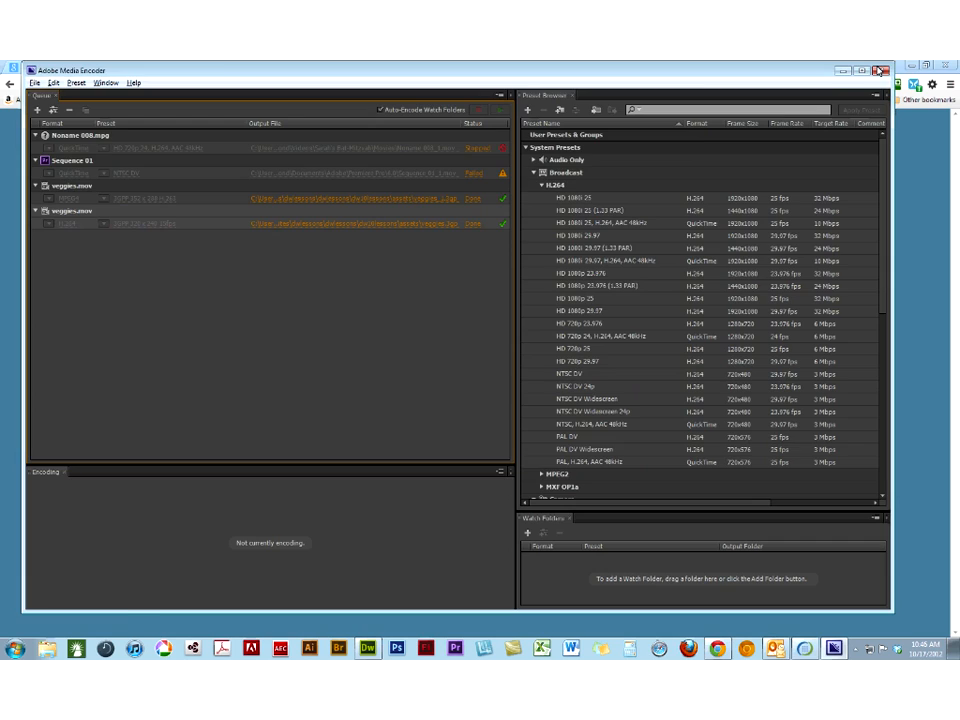
# - Close Adobe Media Encoder, return to Dreamweaver, check the accepted video file types and browse to the user's home folder for another source
pyautogui.click(877, 70)
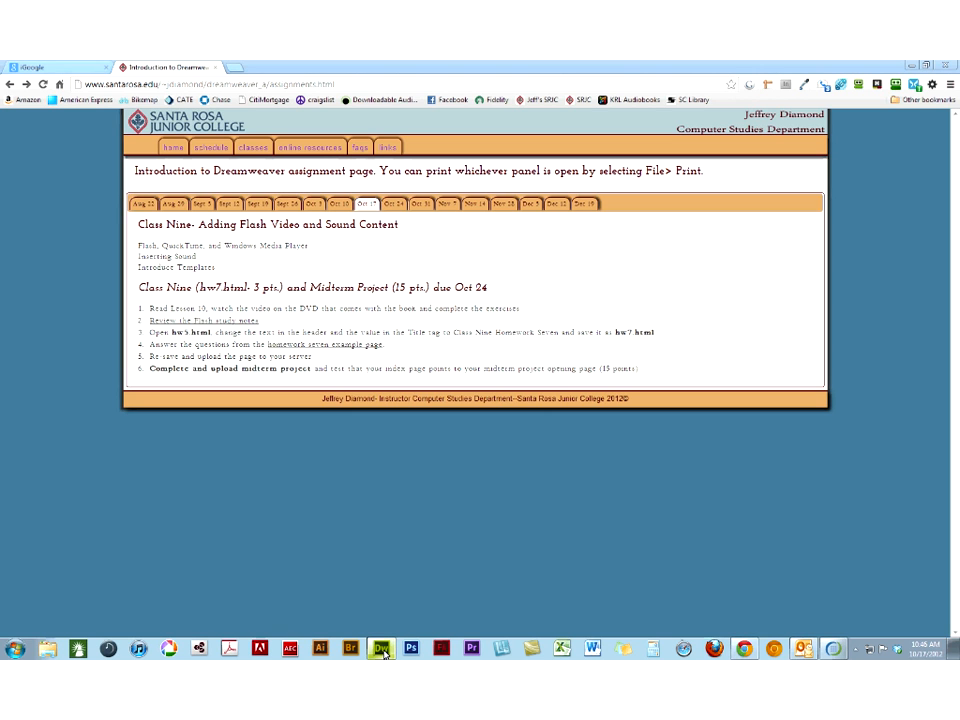
pyautogui.click(381, 649)
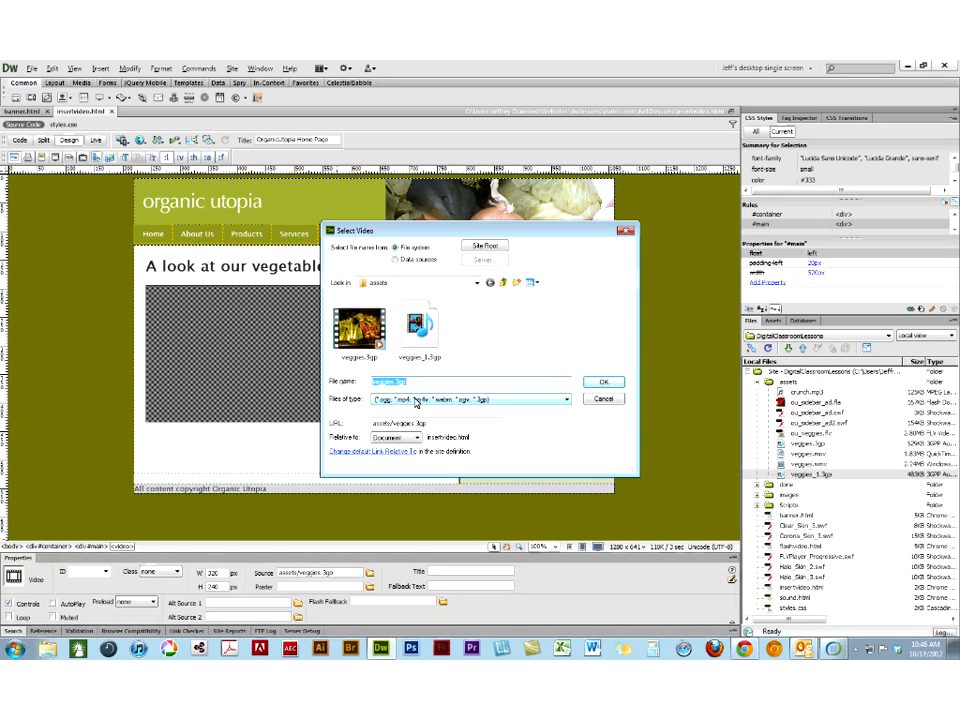
pyautogui.click(415, 400)
pyautogui.click(409, 412)
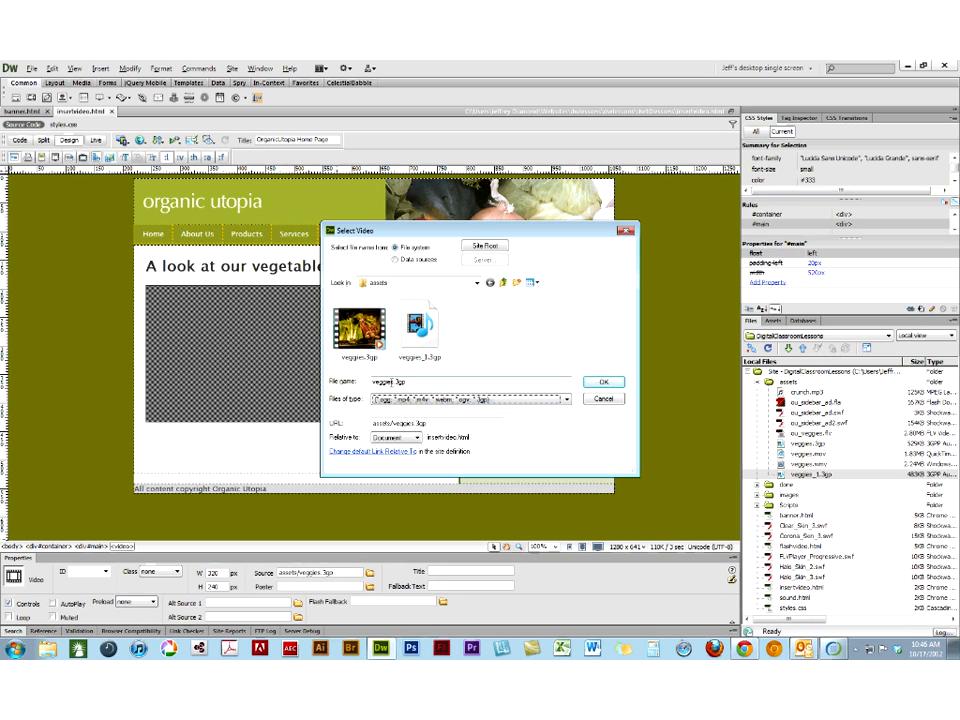
pyautogui.click(476, 284)
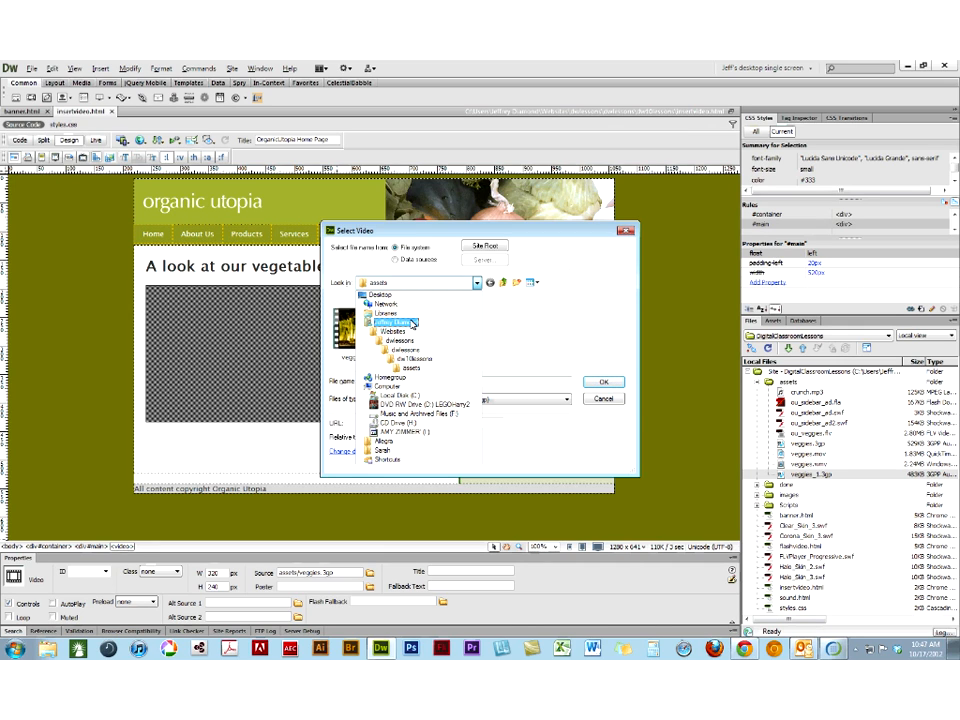
pyautogui.click(411, 323)
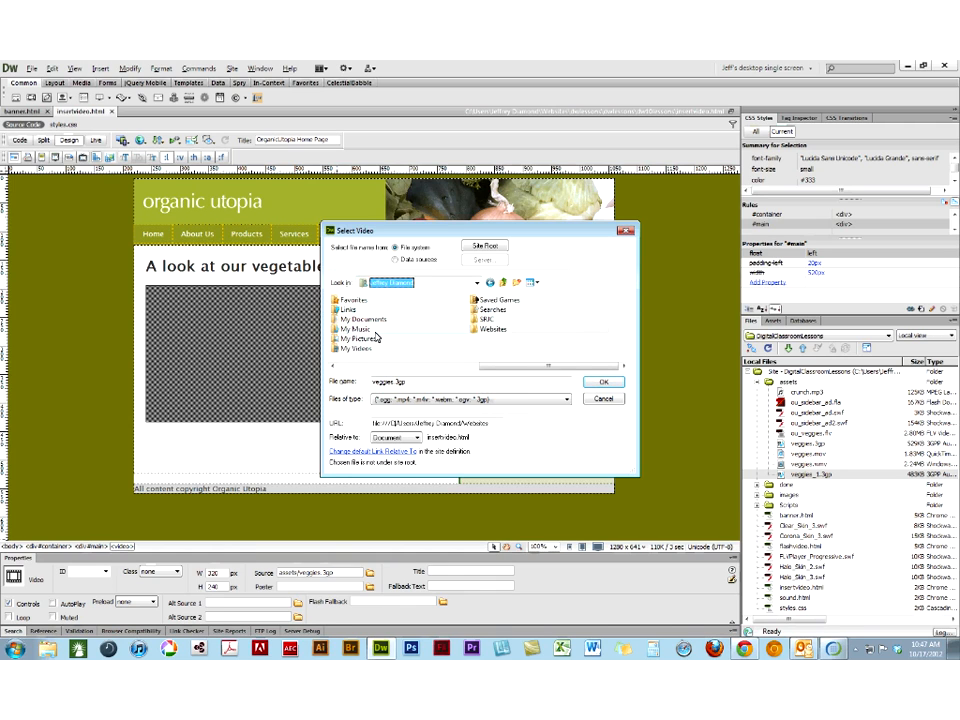
pyautogui.doubleClick(351, 350)
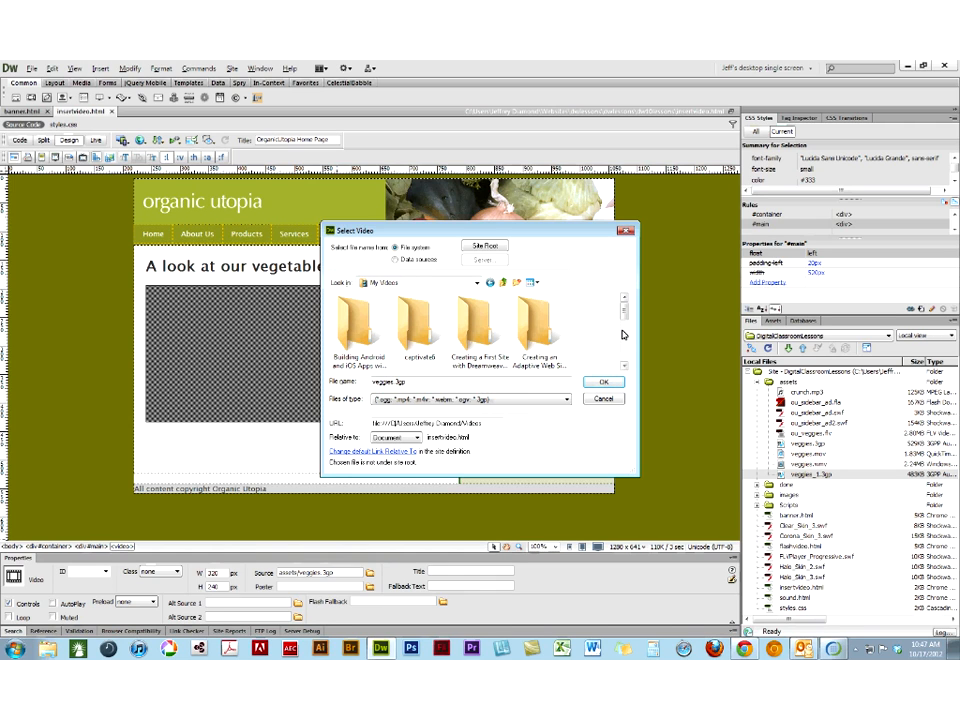
pyautogui.moveTo(622, 318)
pyautogui.mouseDown()
pyautogui.moveTo(622, 352)
pyautogui.moveTo(622, 305)
pyautogui.mouseUp()
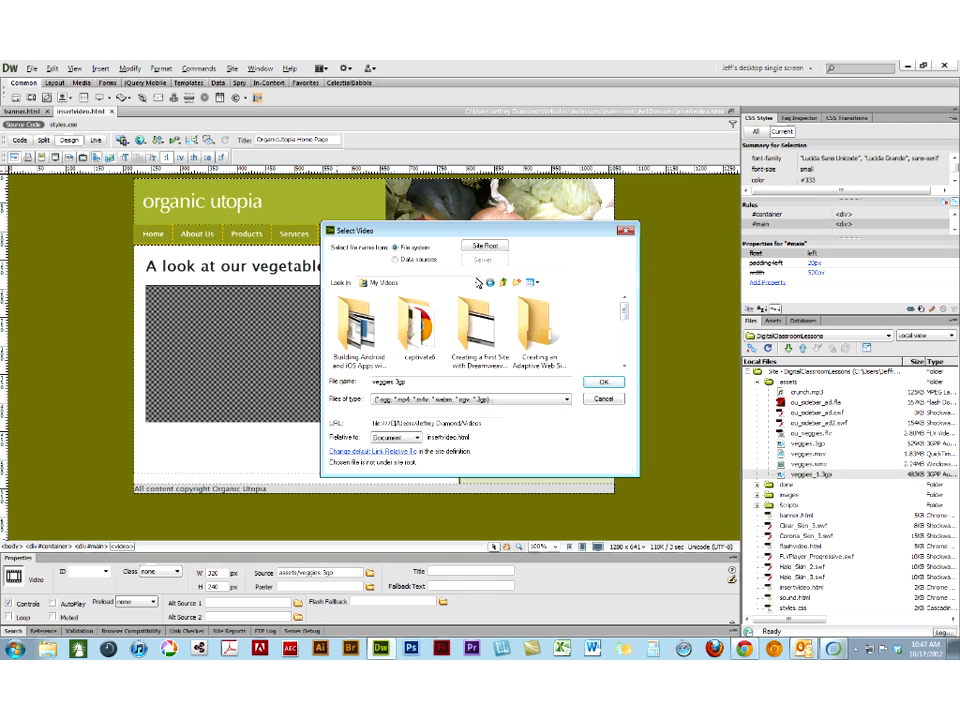
pyautogui.doubleClick(381, 312)
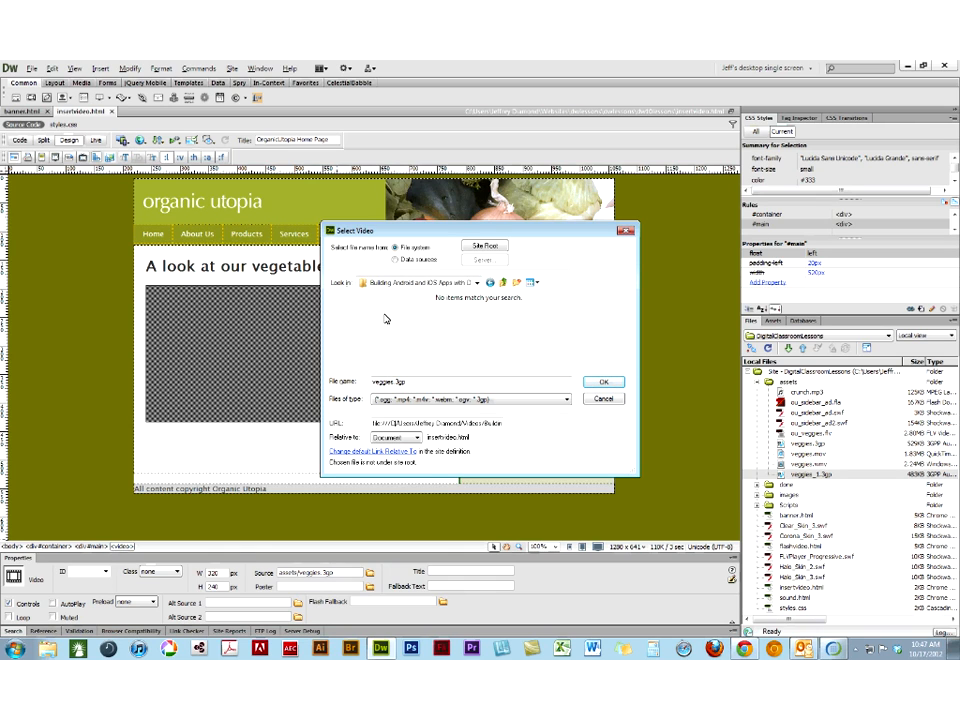
pyautogui.click(505, 285)
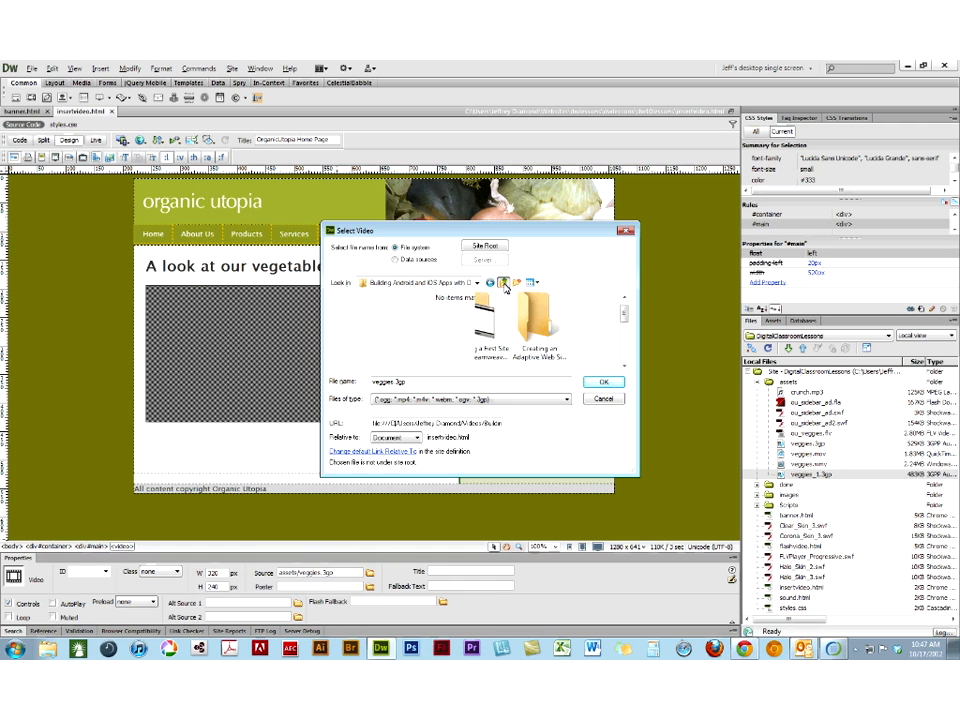
pyautogui.click(505, 285)
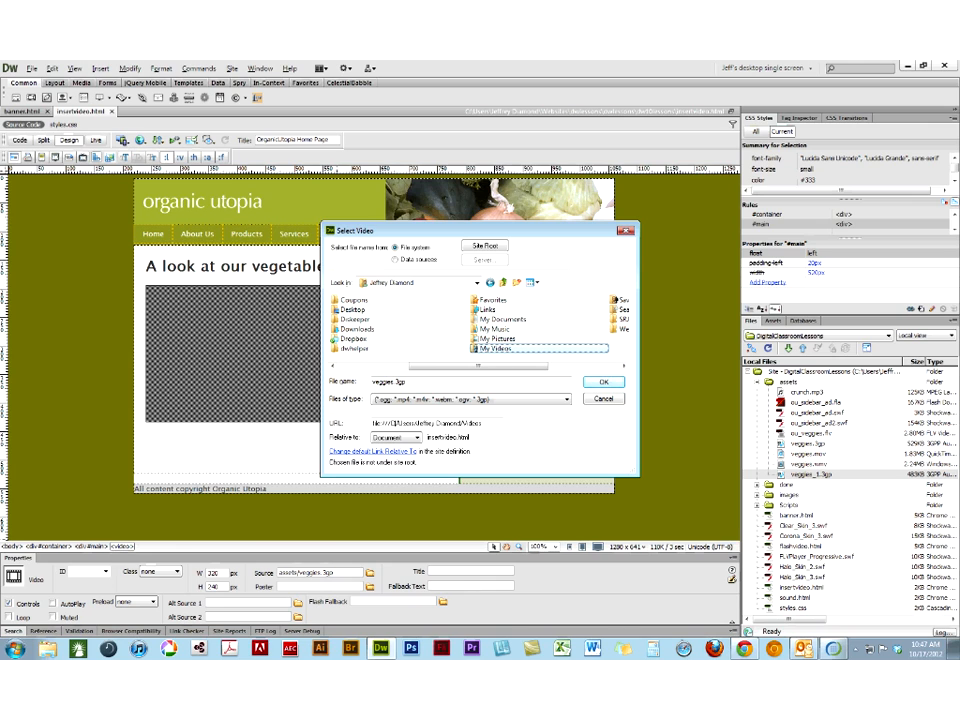
# - Set the video element's source to the Bat-Mitzvah MP4 from the family movies in My Videos, copying it into the site's assets folder
pyautogui.moveTo(637, 475); pyautogui.dragTo(742, 545)
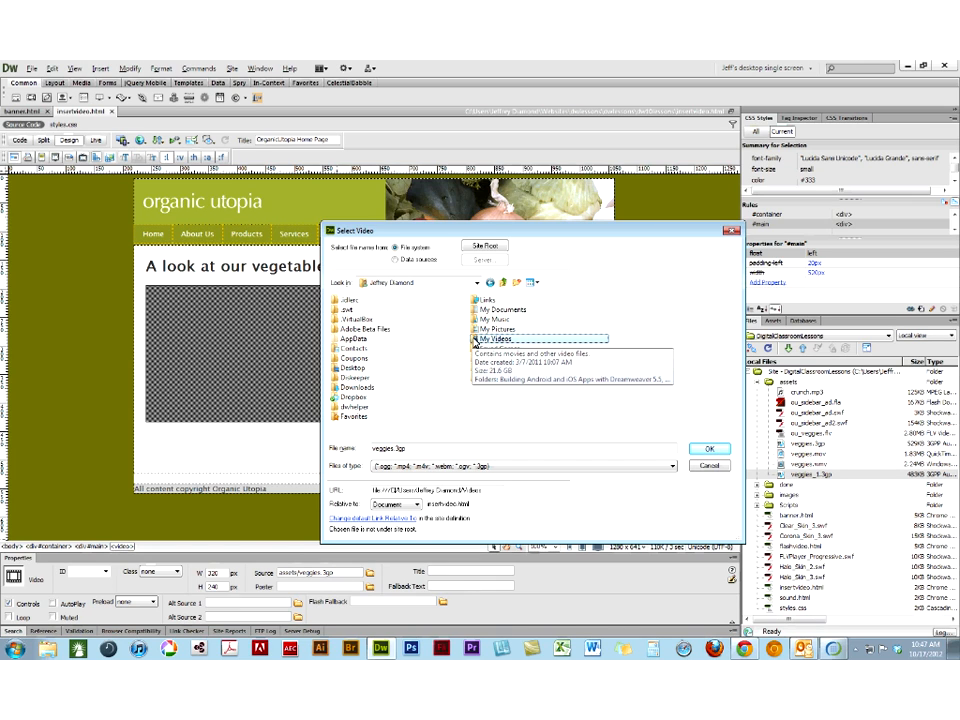
pyautogui.doubleClick(477, 341)
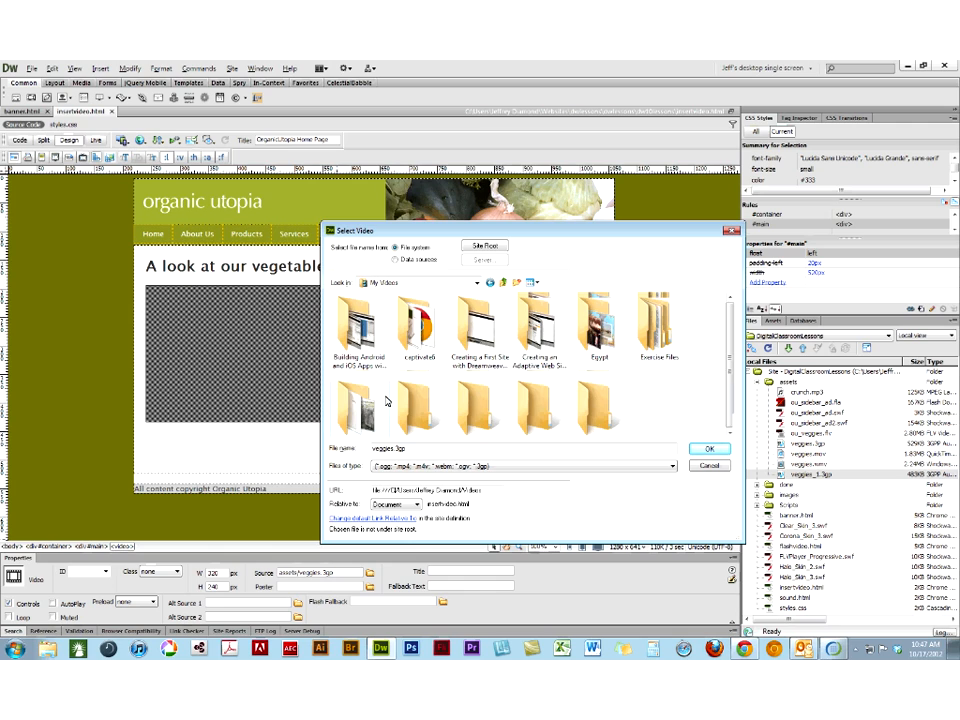
pyautogui.doubleClick(381, 345)
pyautogui.doubleClick(420, 328)
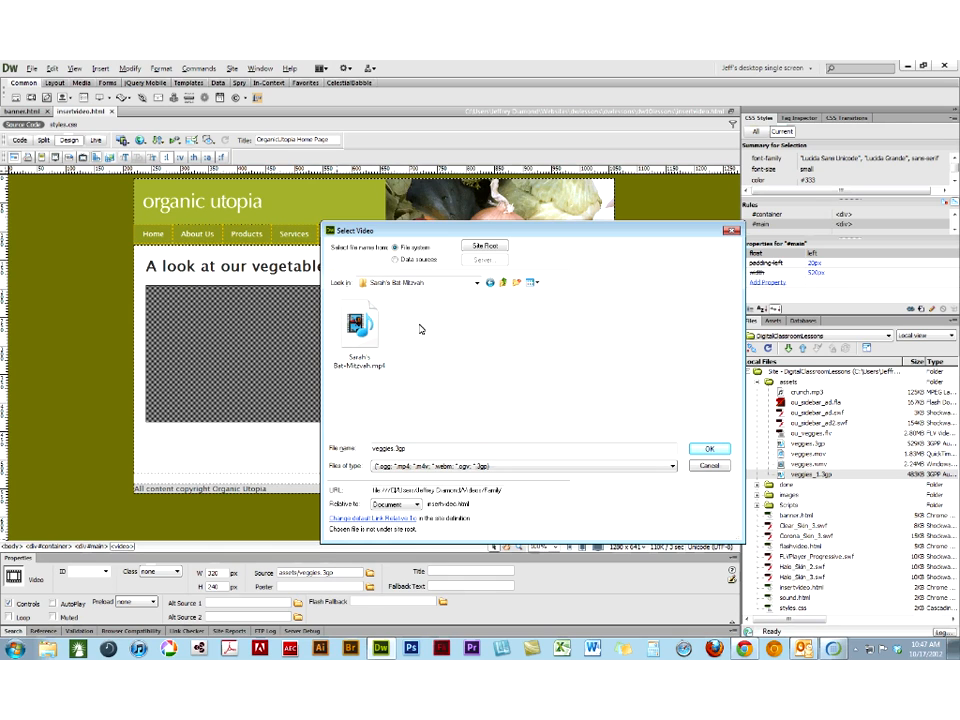
pyautogui.click(360, 325)
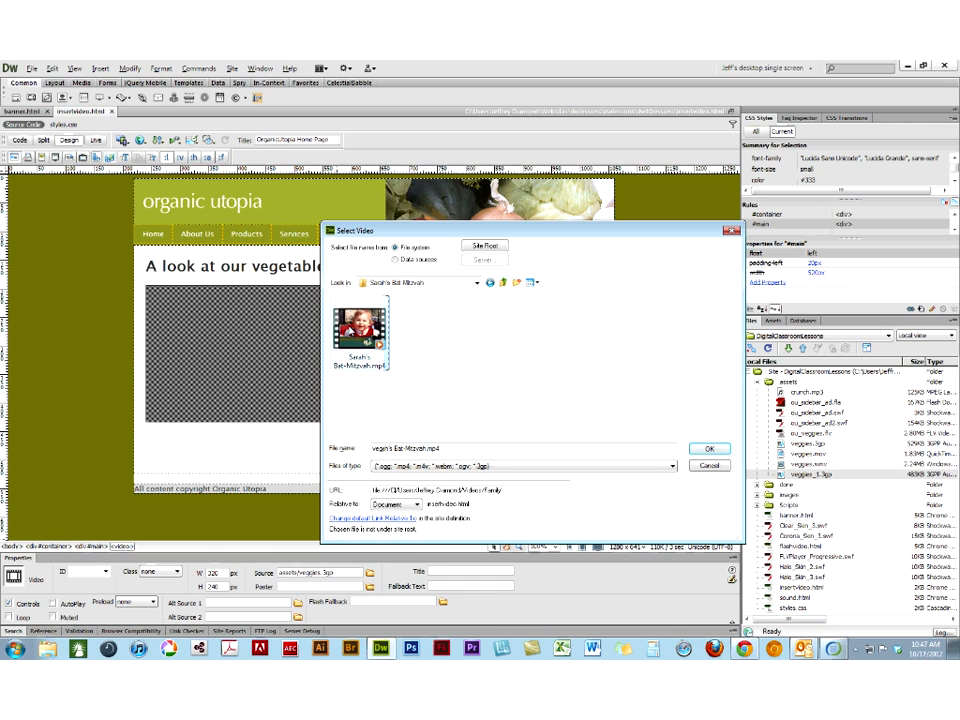
pyautogui.click(707, 449)
pyautogui.click(476, 404)
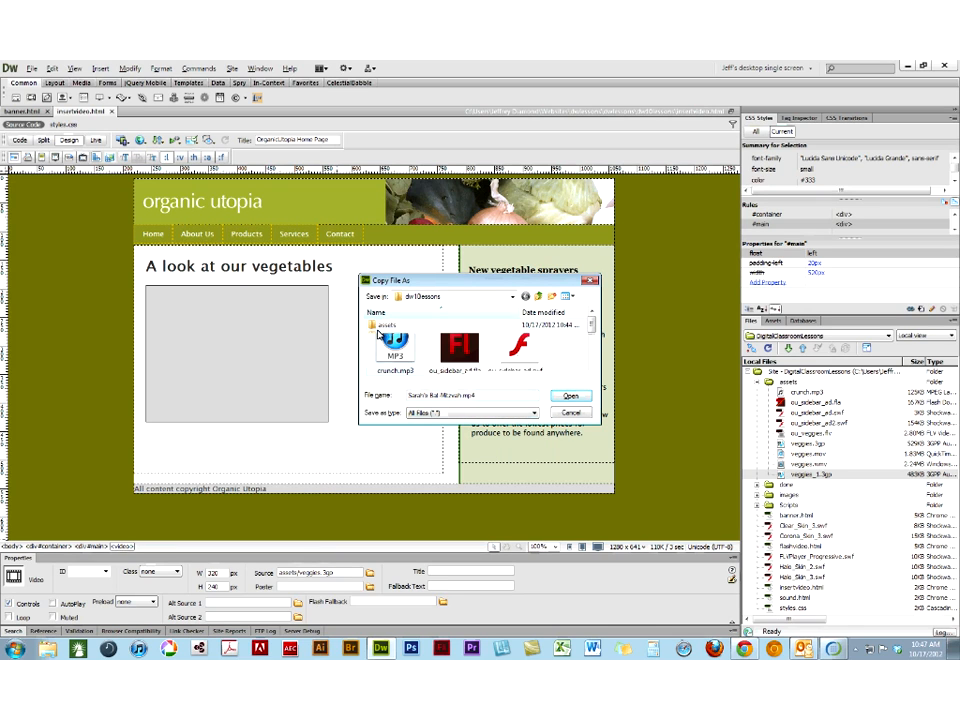
pyautogui.click(571, 397)
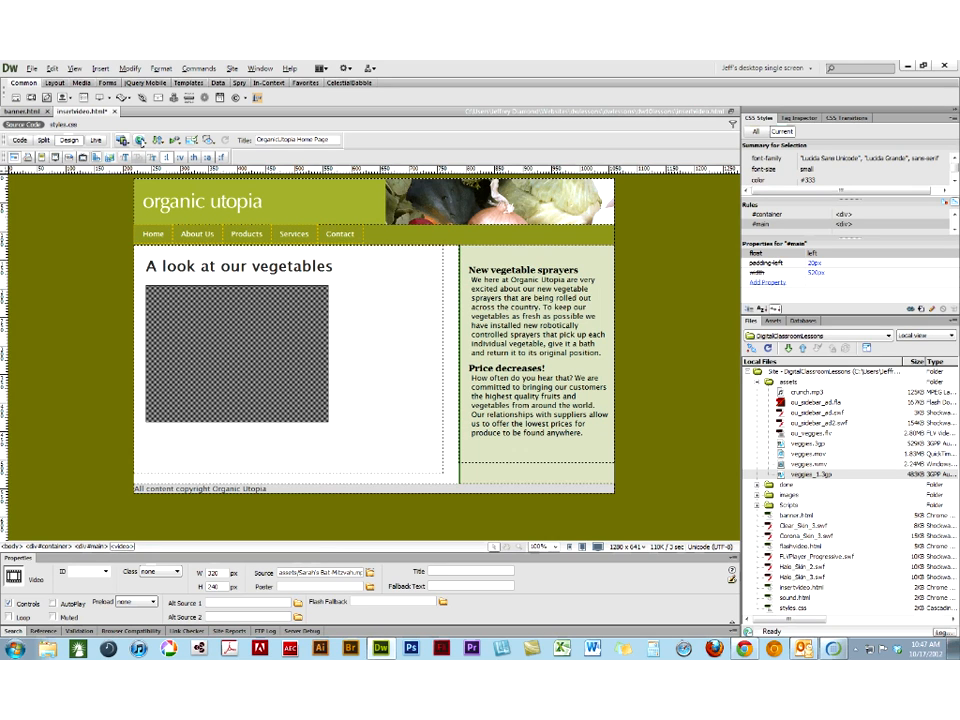
# - Save insertvideo.html, preview it in Chrome, and play and pause the MP4 video
pyautogui.click(141, 141)
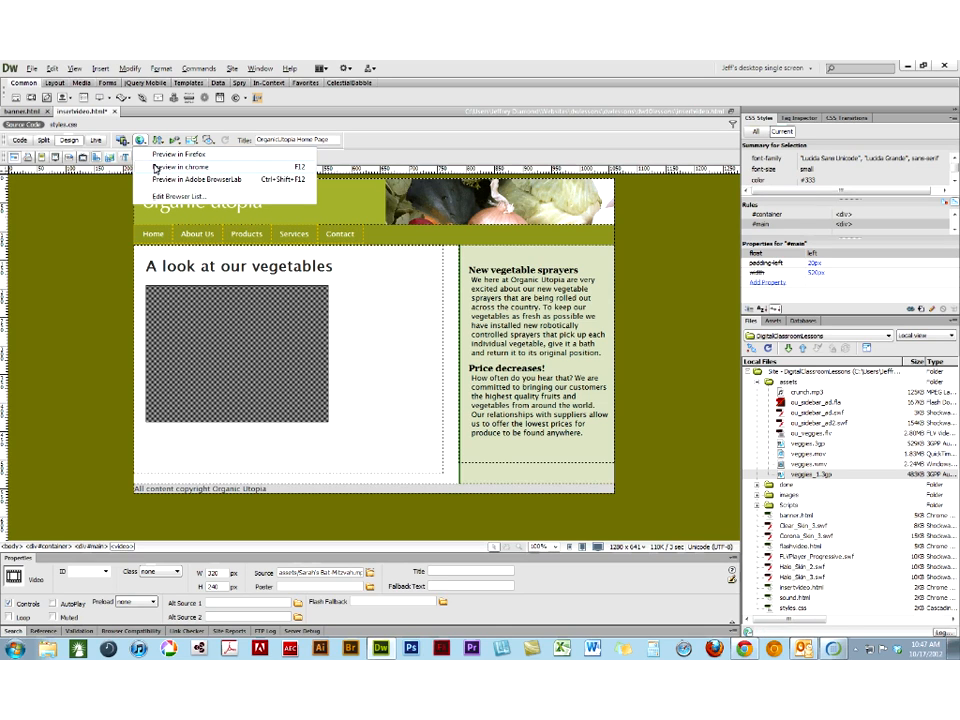
pyautogui.click(170, 167)
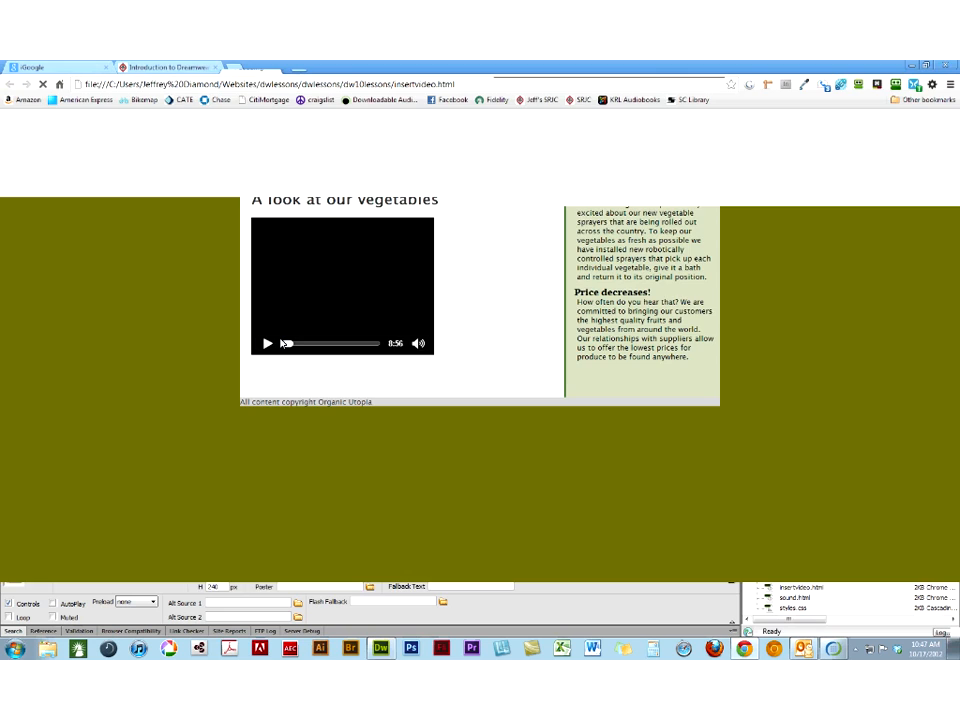
pyautogui.click(267, 344)
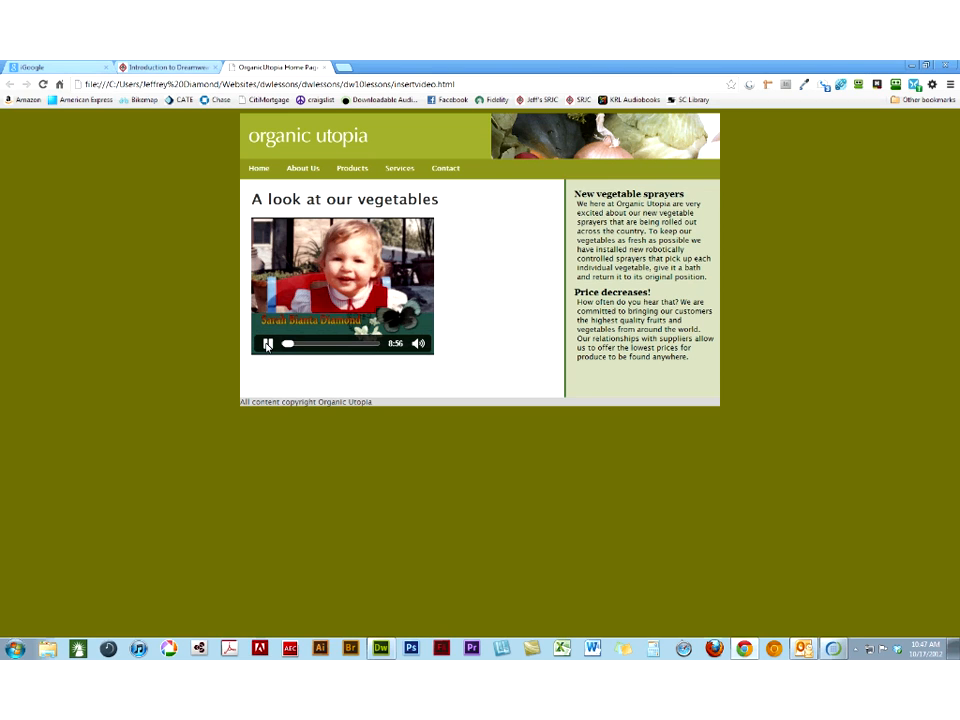
pyautogui.click(267, 344)
# - Return to Dreamweaver and play the video in Live view to the titled portrait frame
pyautogui.click(379, 649)
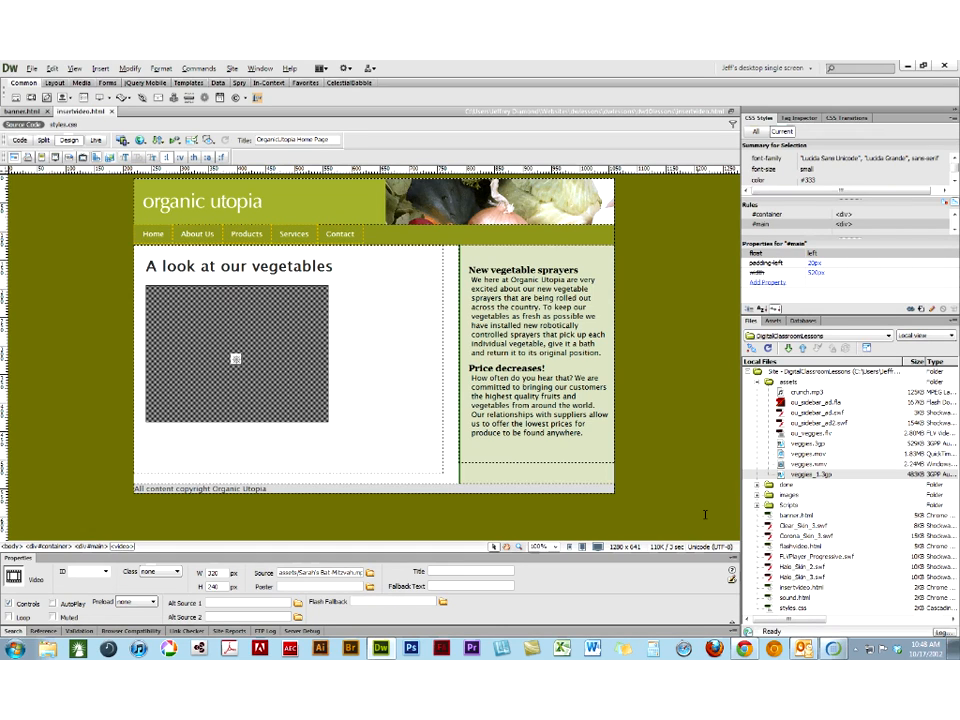
pyautogui.click(97, 140)
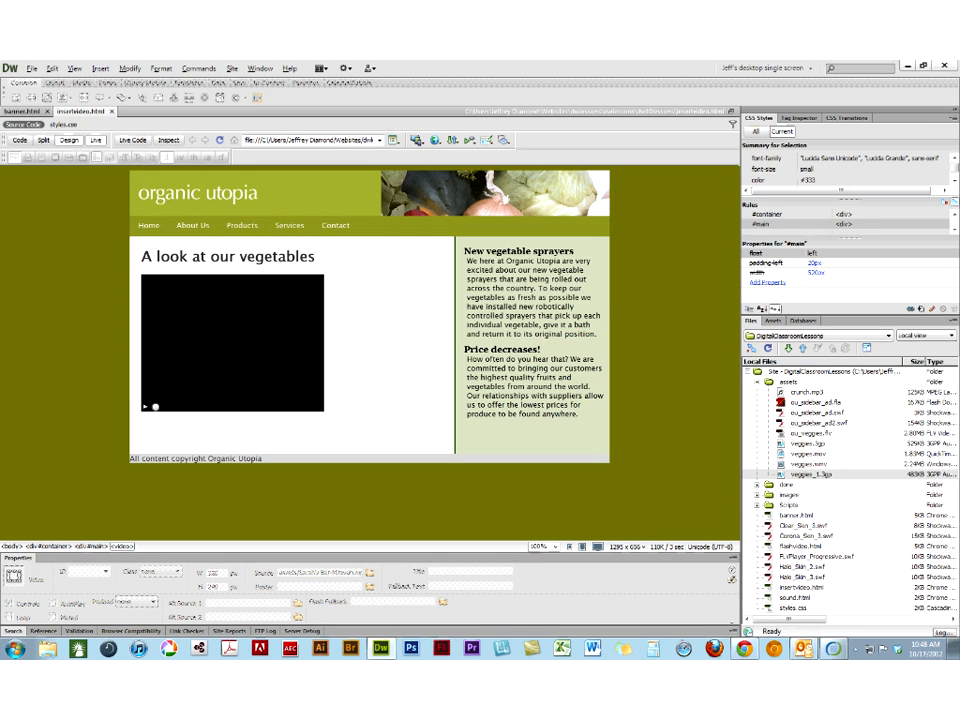
pyautogui.click(155, 409)
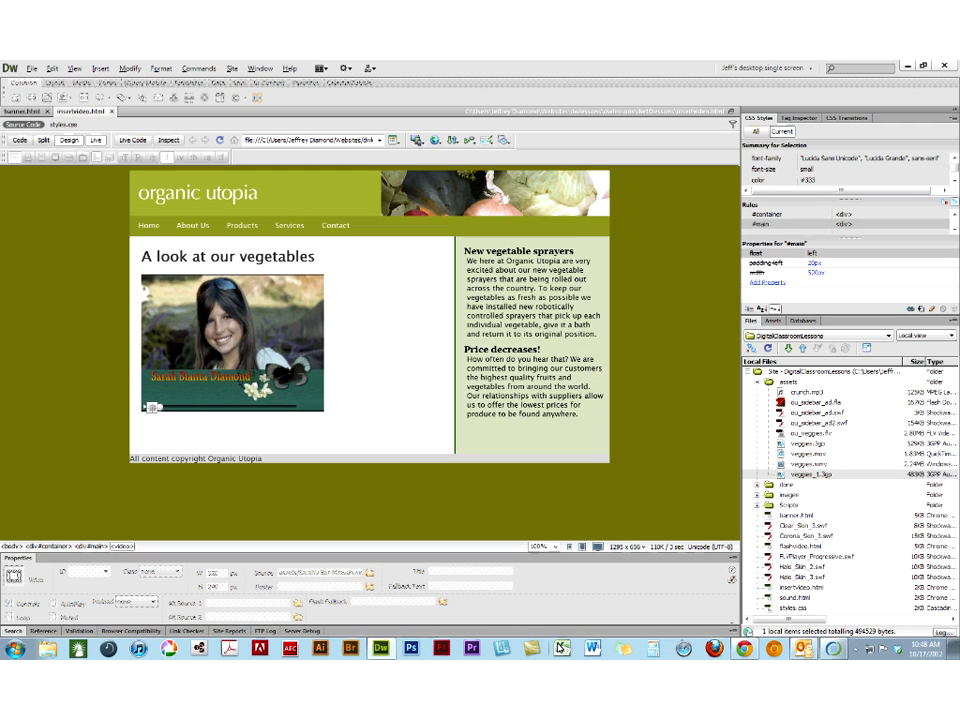
# - Switch to Snagit and capture the video frame with the All-in-One profile, an area of about 313 x 238 px
pyautogui.click(503, 651)
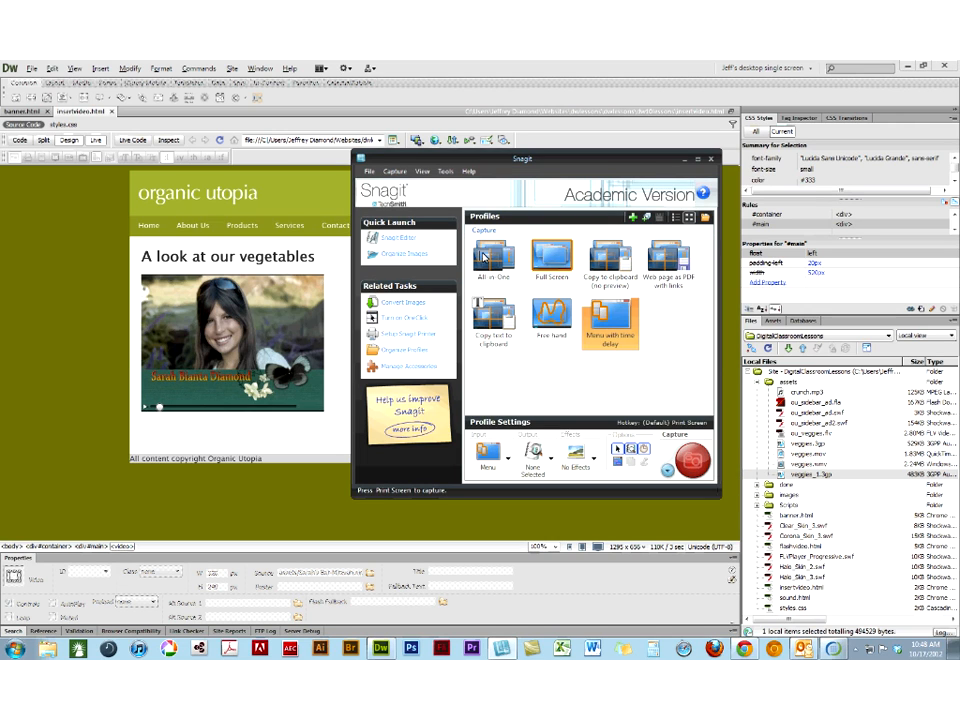
pyautogui.click(483, 258)
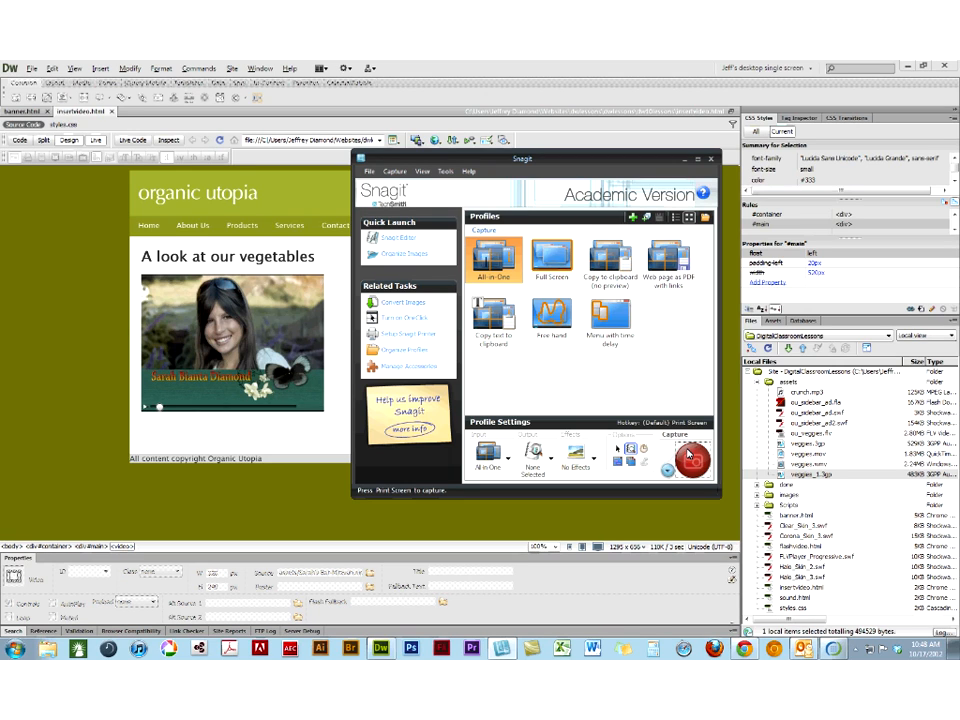
pyautogui.click(689, 457)
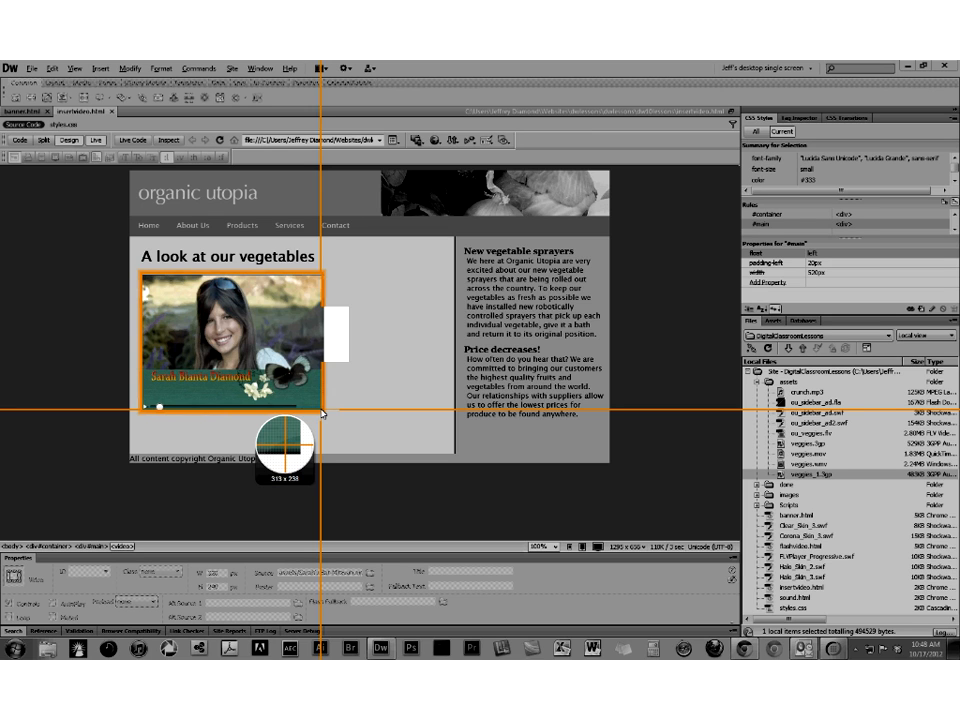
pyautogui.moveTo(322, 411); pyautogui.dragTo(322, 411)
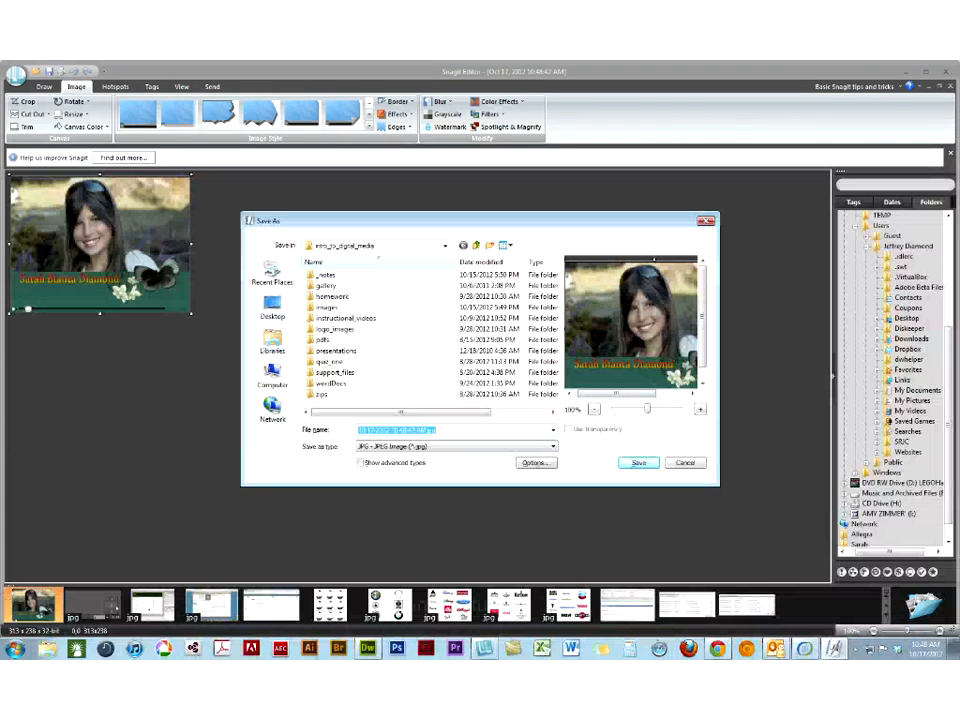
# - Save the capture as poster.jpg in the images folder of dw10lessons and close Snagit Editor
pyautogui.click(330, 245)
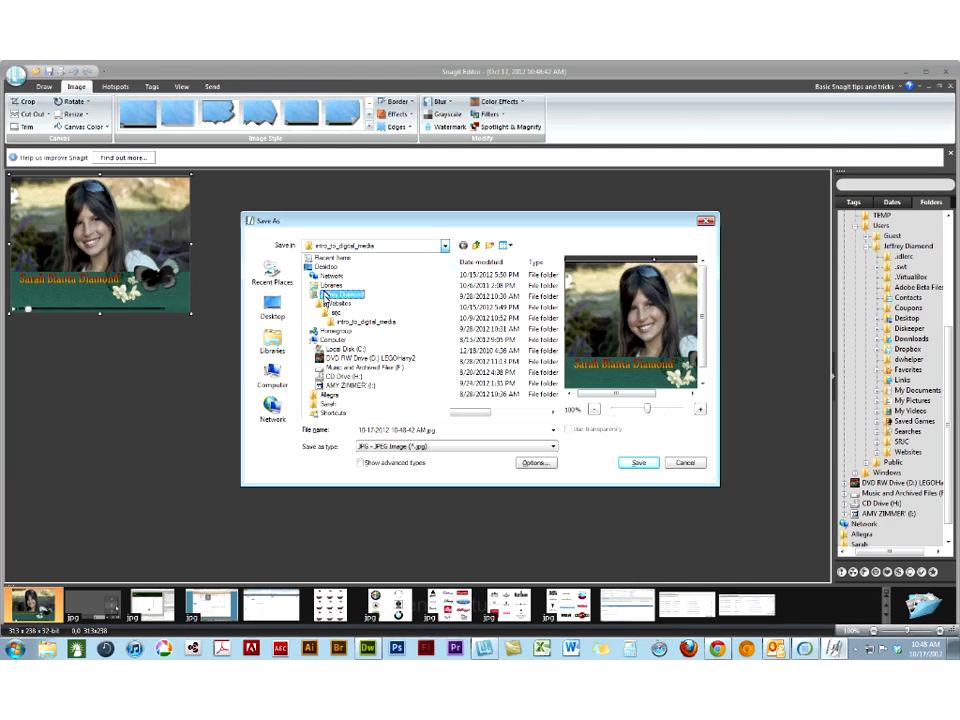
pyautogui.click(327, 303)
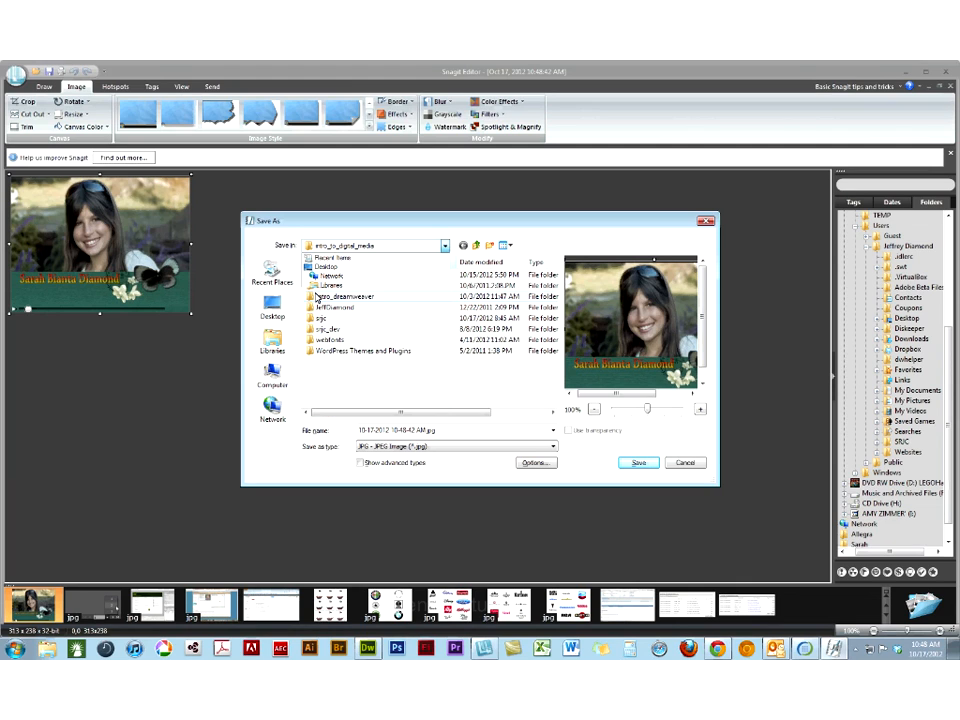
pyautogui.doubleClick(316, 297)
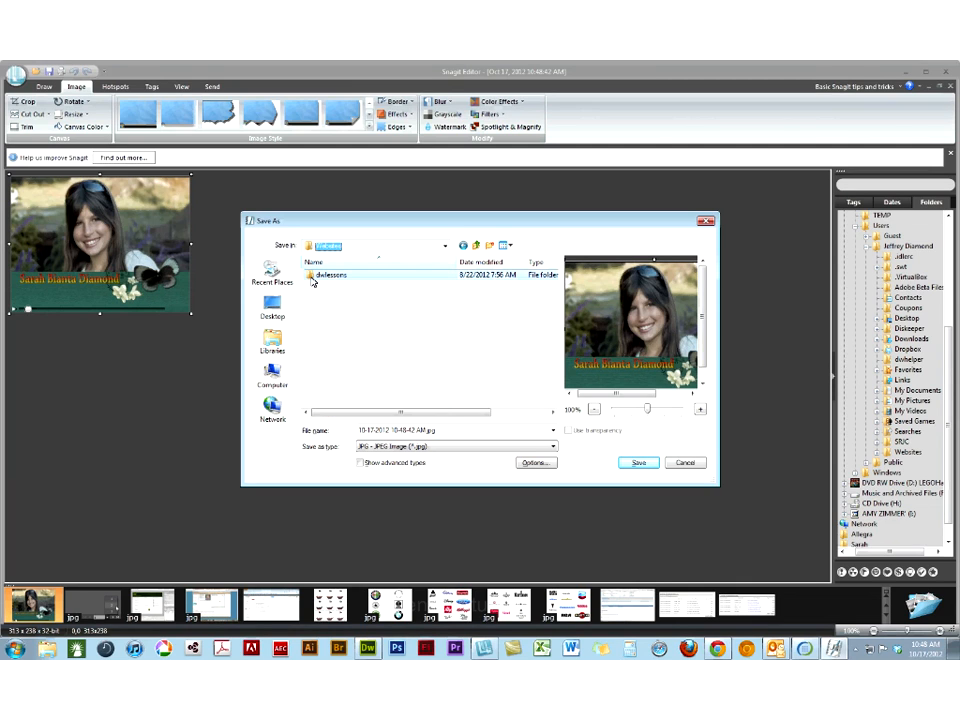
pyautogui.doubleClick(311, 276)
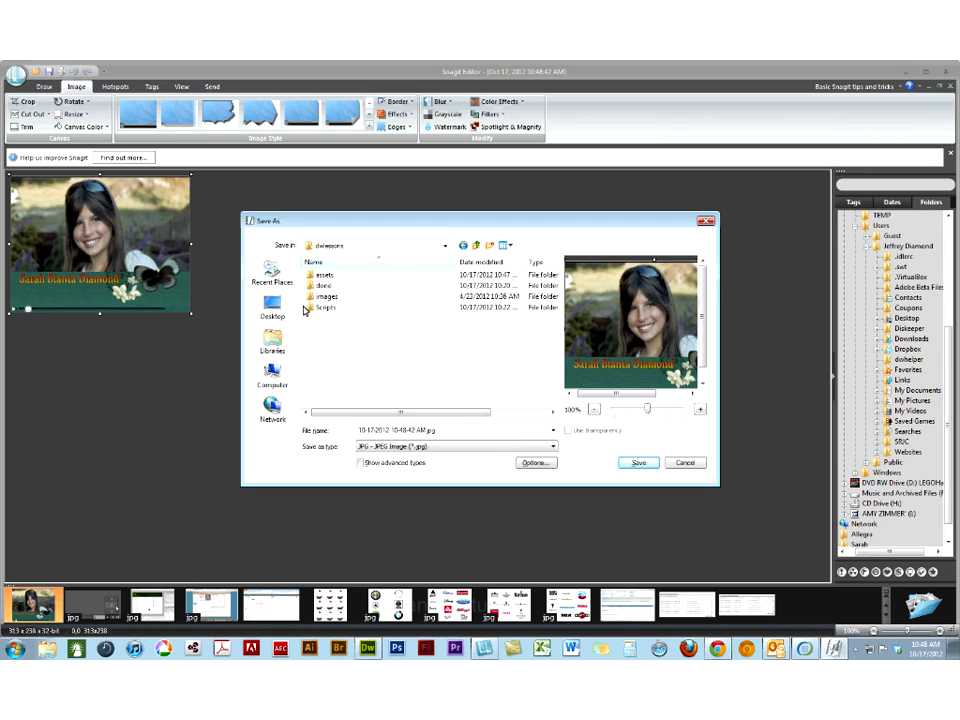
pyautogui.doubleClick(311, 299)
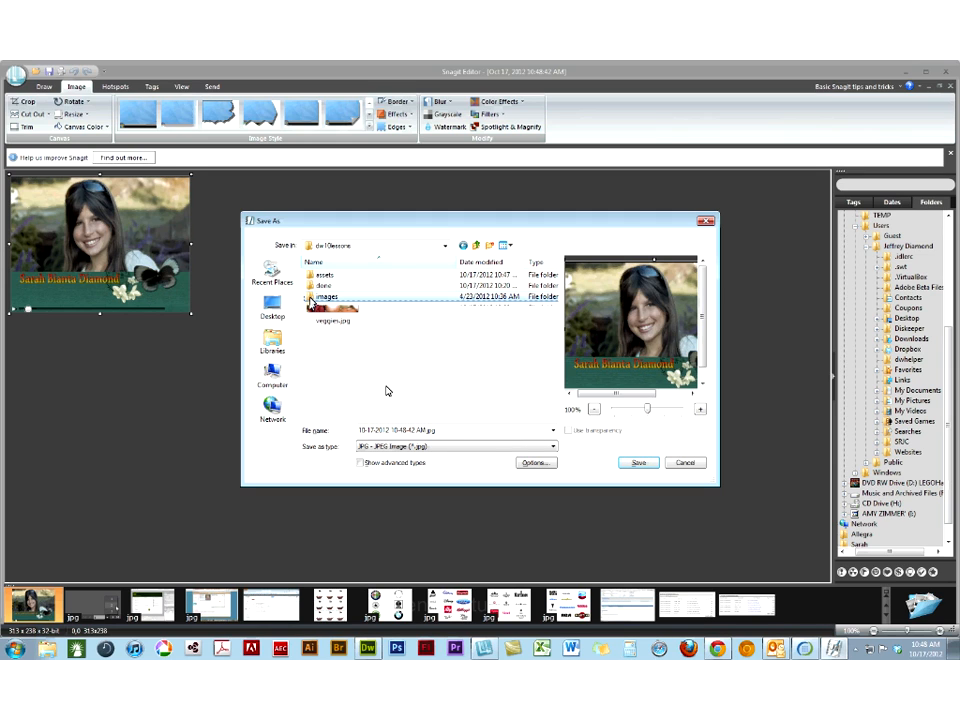
pyautogui.press('BackSpace')
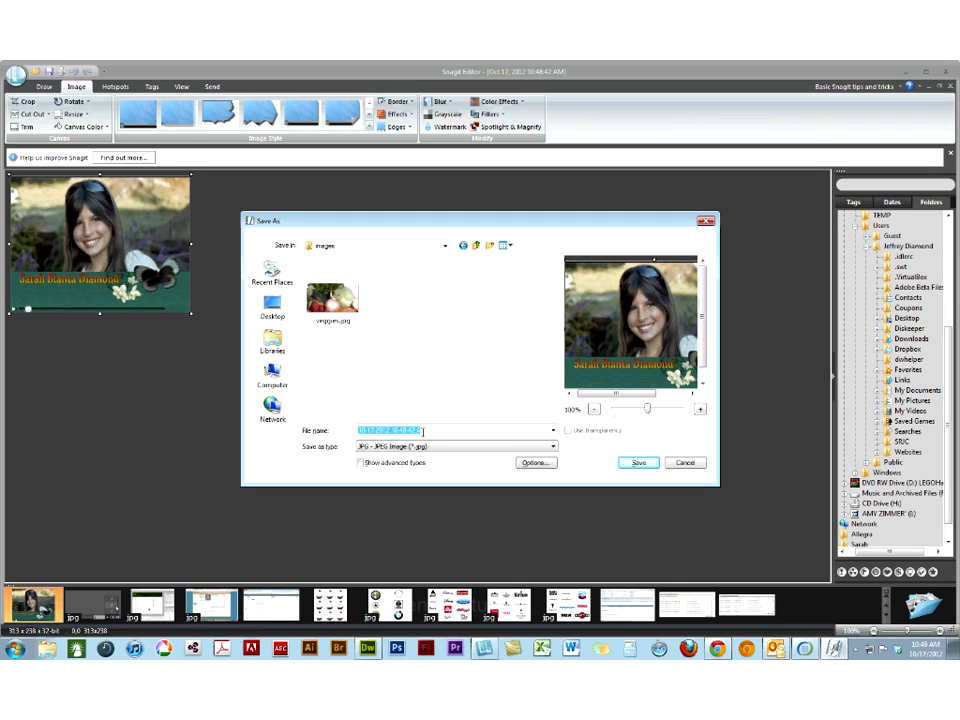
pyautogui.write('poster.jpg')
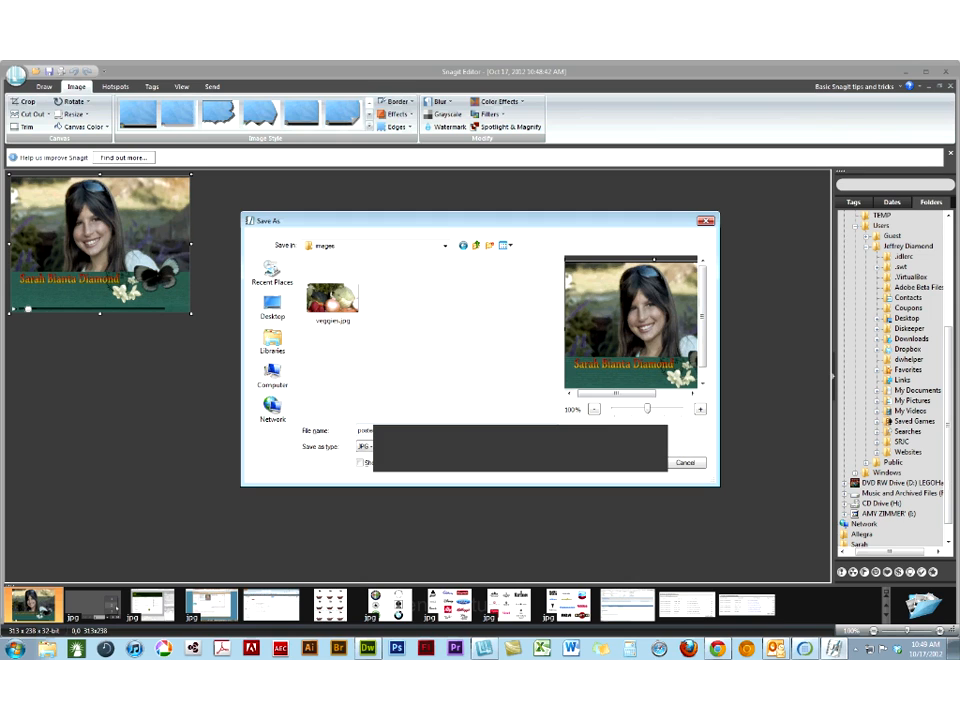
pyautogui.click(945, 72)
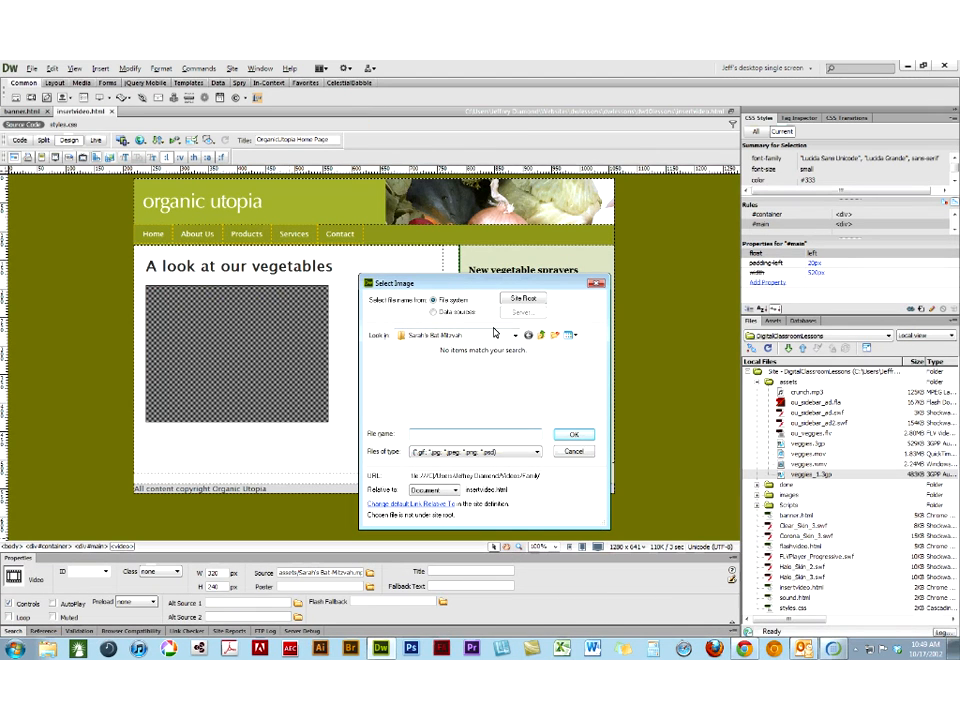
# - Choose poster.jpg from the images folder of dw10lessons as the video's poster image
pyautogui.click(514, 336)
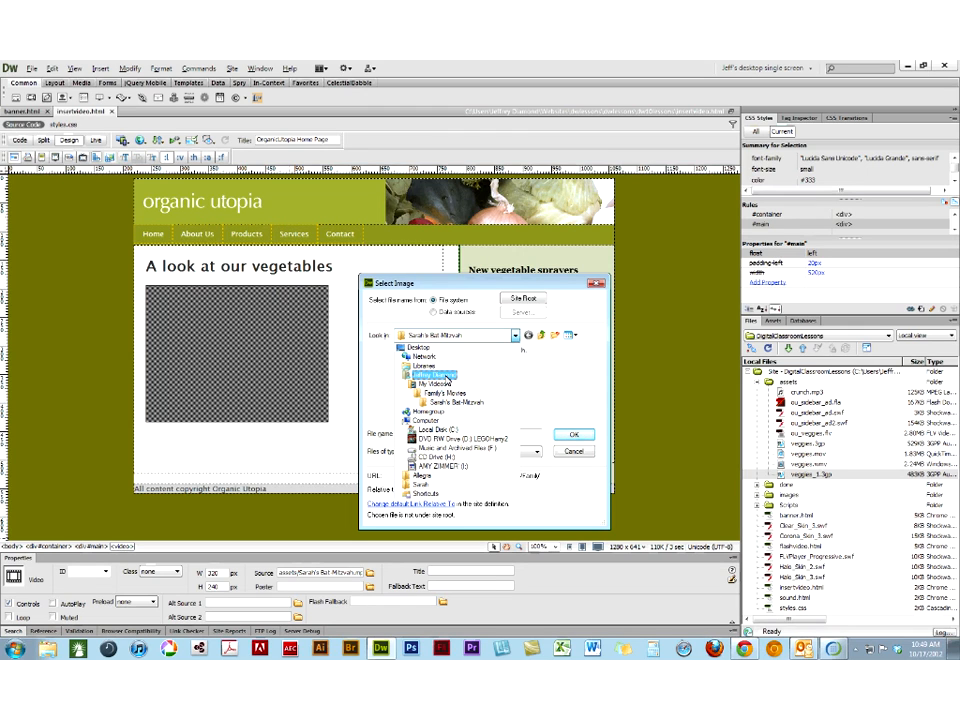
pyautogui.click(451, 376)
pyautogui.doubleClick(401, 384)
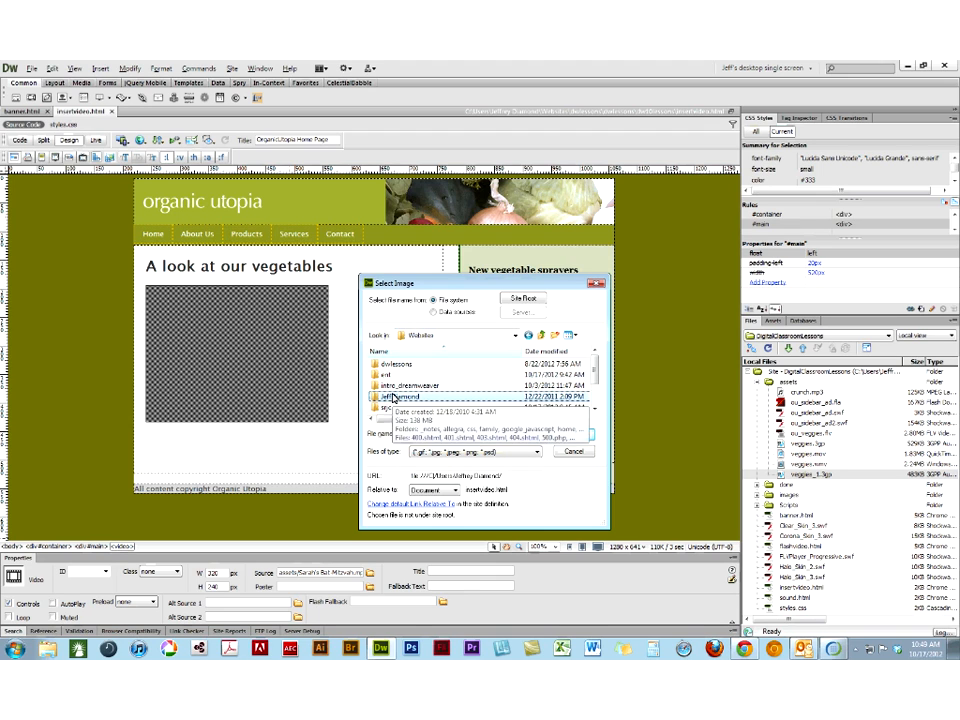
pyautogui.scroll(1, 393, 397)
pyautogui.doubleClick(382, 366)
pyautogui.doubleClick(382, 366)
pyautogui.scroll(-3, 381, 368)
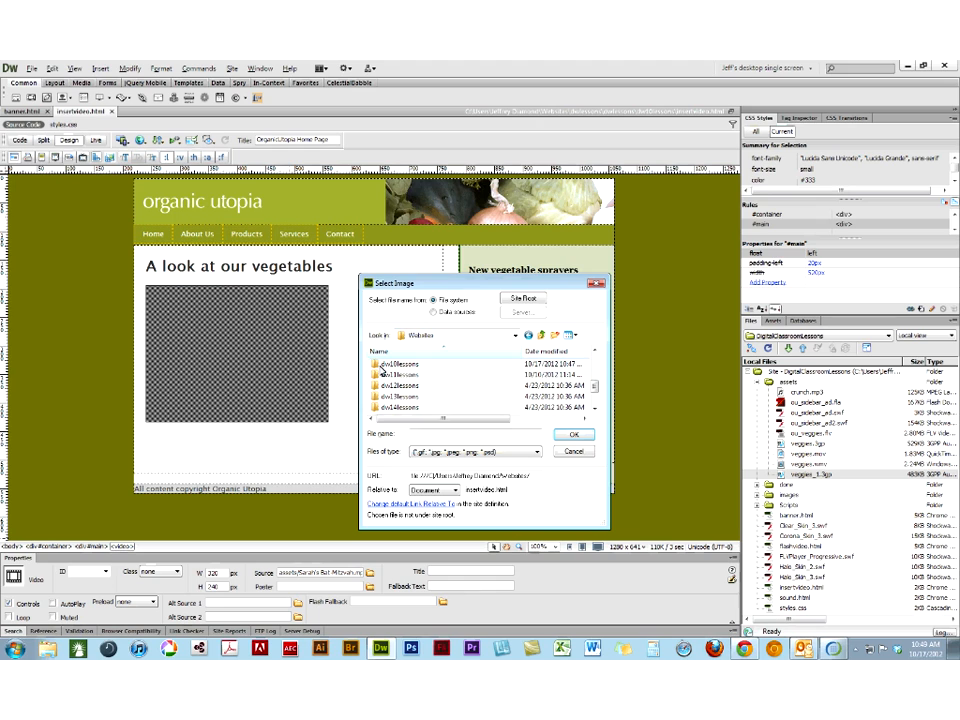
pyautogui.click(381, 366)
pyautogui.doubleClick(381, 366)
pyautogui.doubleClick(377, 387)
pyautogui.scroll(-3, 458, 392)
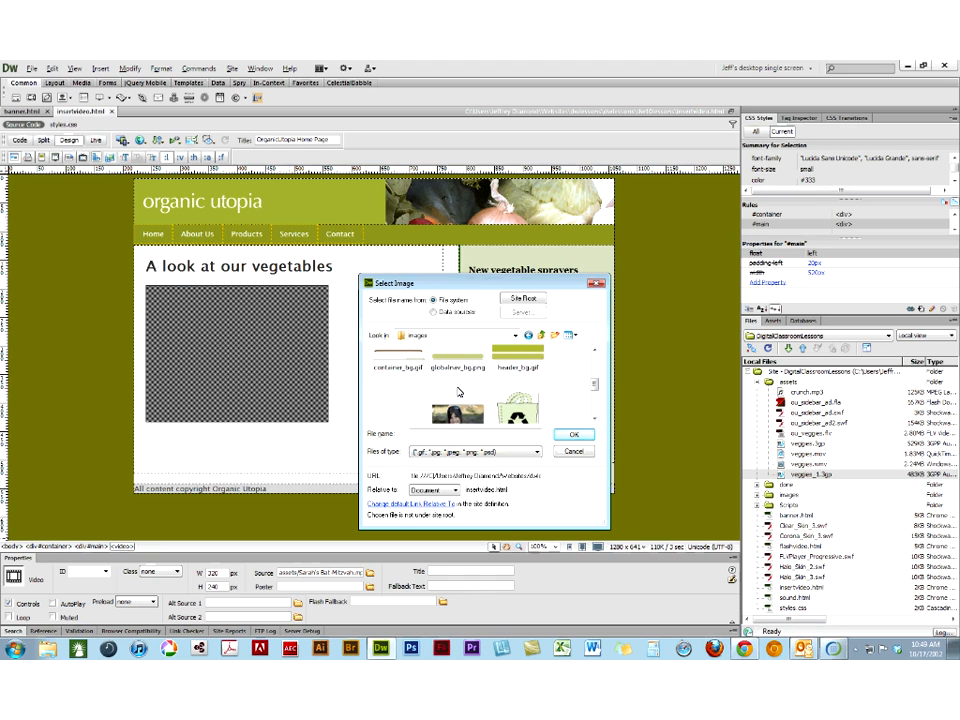
pyautogui.click(450, 400)
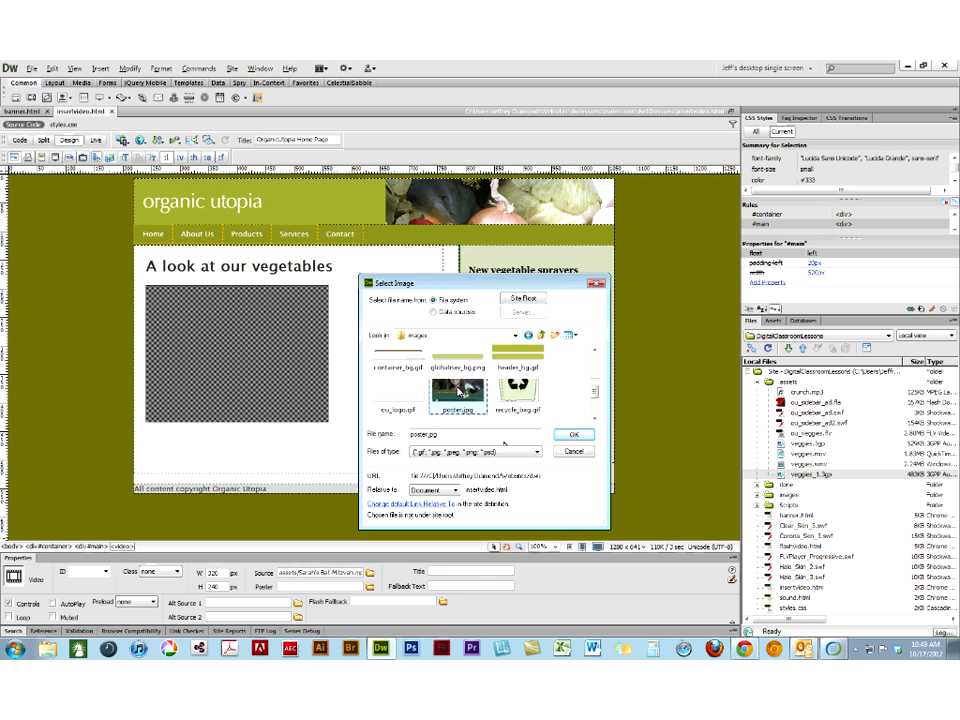
pyautogui.click(574, 434)
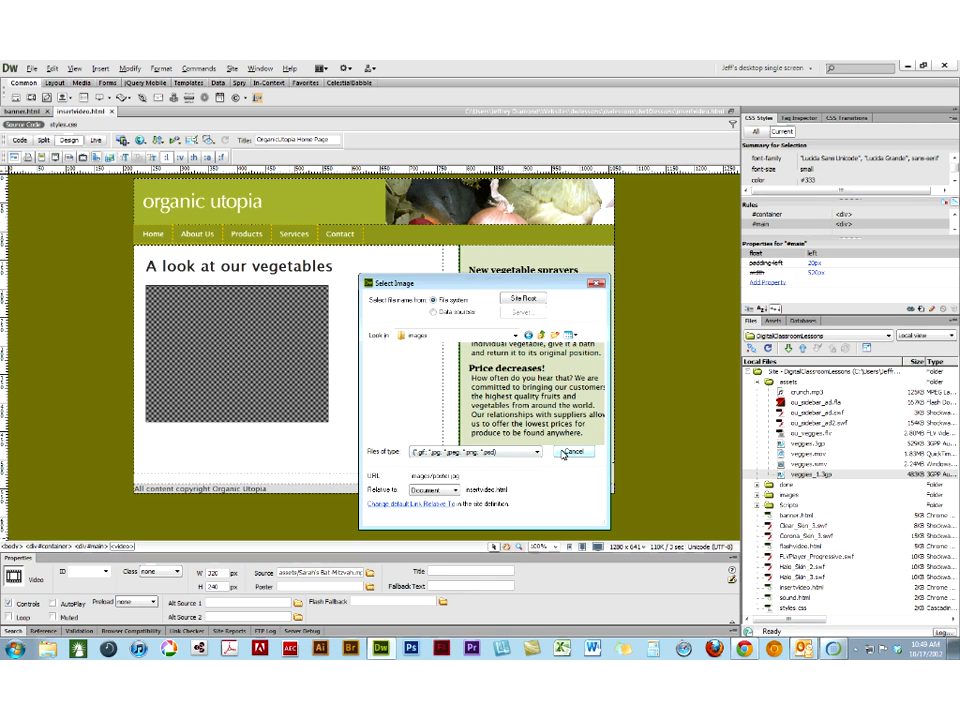
# - Check the video's poster in Live view, look at the browser preview choices, and return to Design view
pyautogui.click(96, 140)
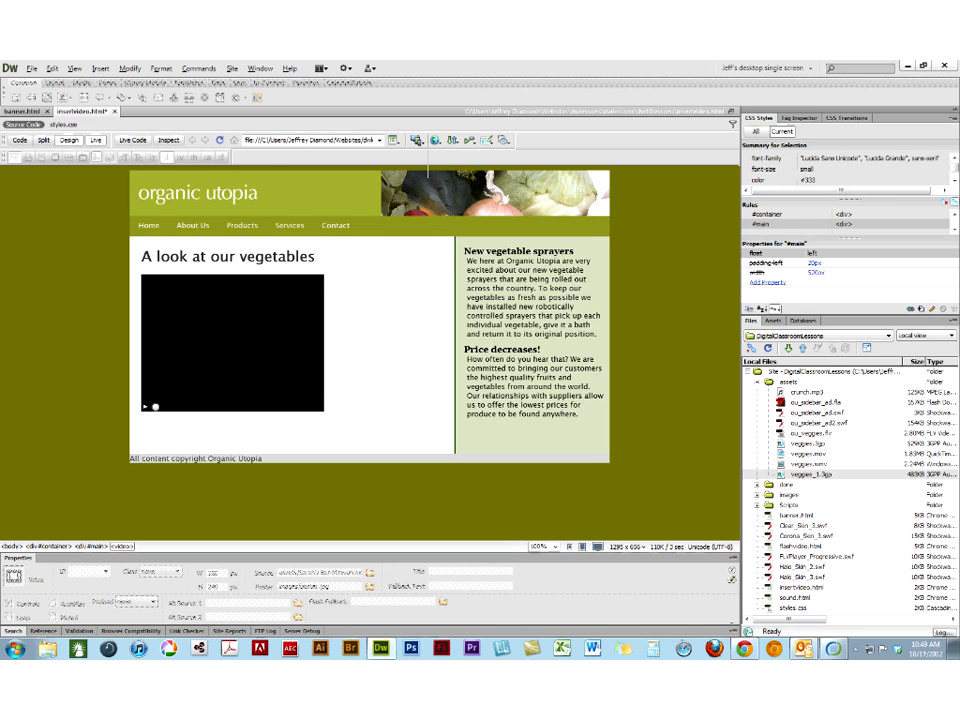
pyautogui.click(436, 140)
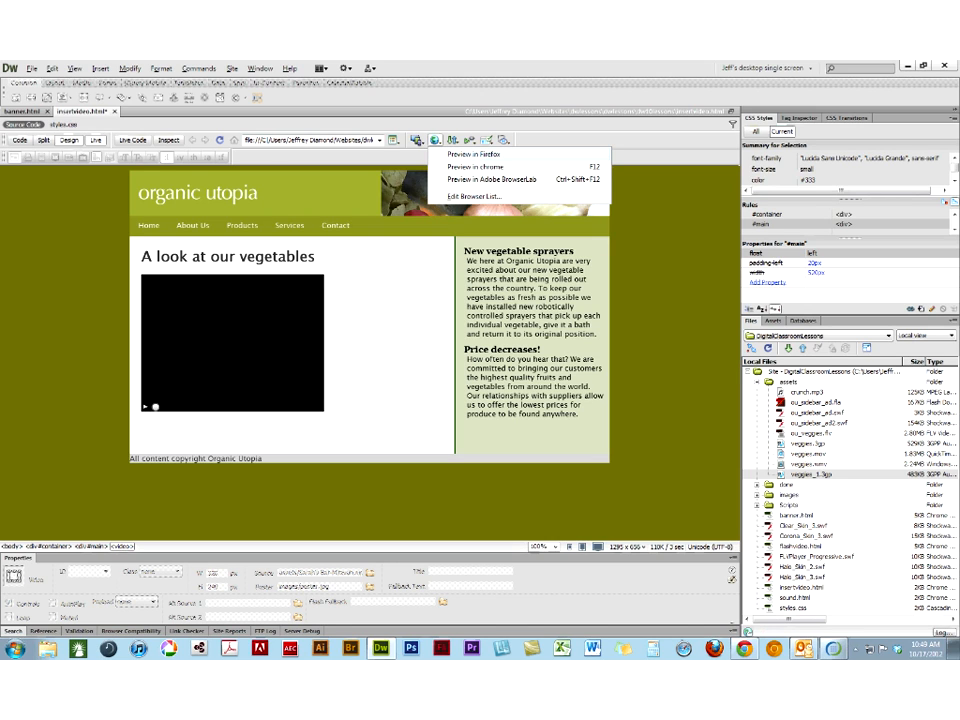
pyautogui.click(93, 141)
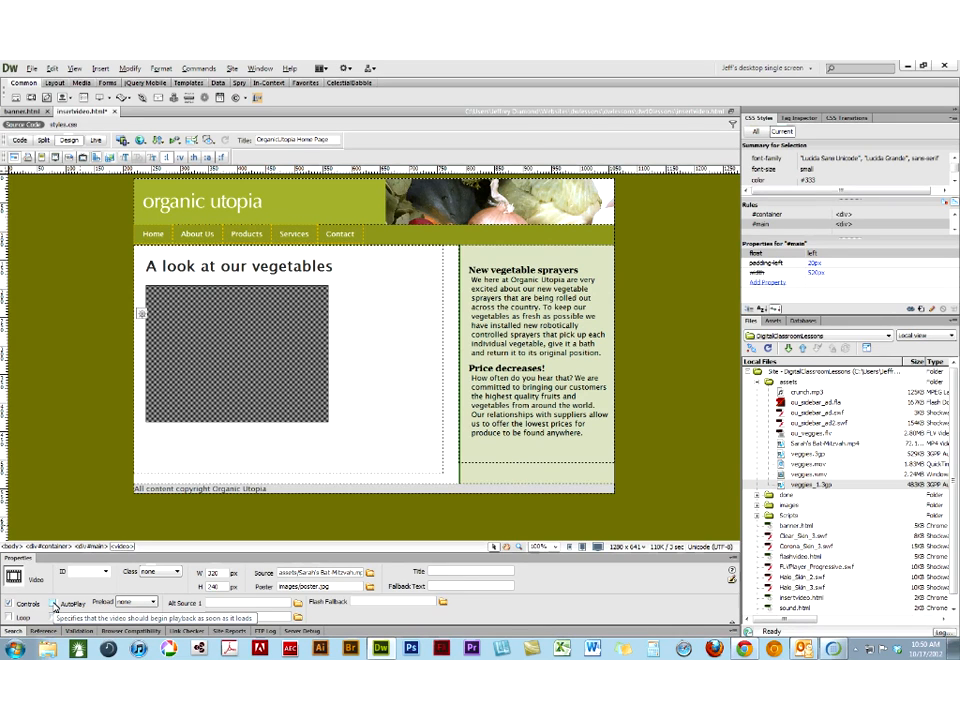
# - Set the video's preload to auto and its Flash fallback to ou_veggies.flv from the assets folder
pyautogui.click(140, 602)
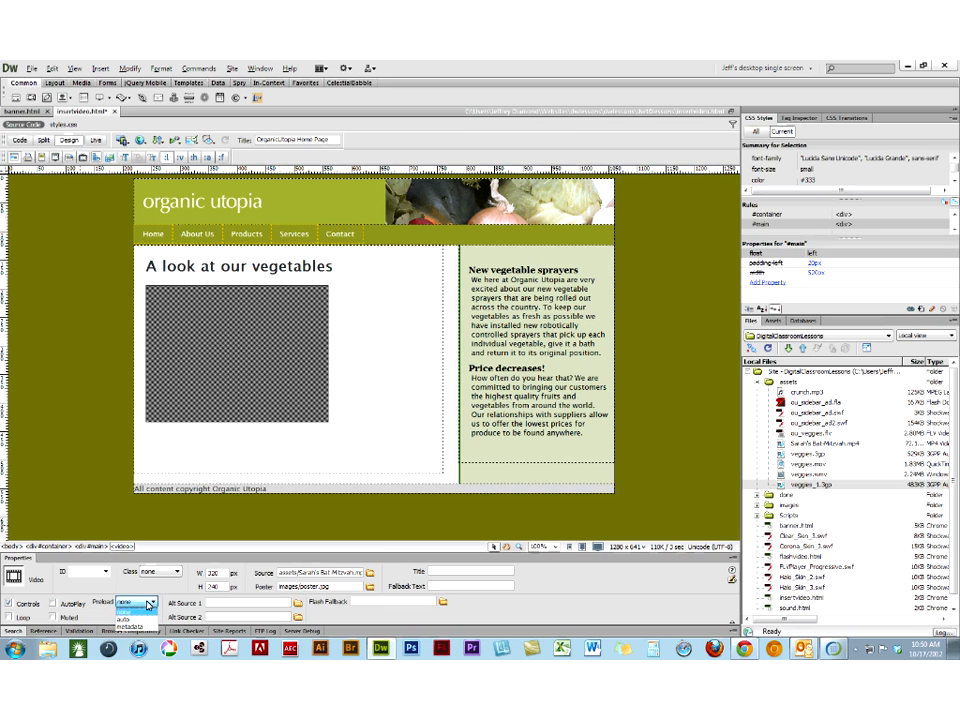
pyautogui.click(140, 619)
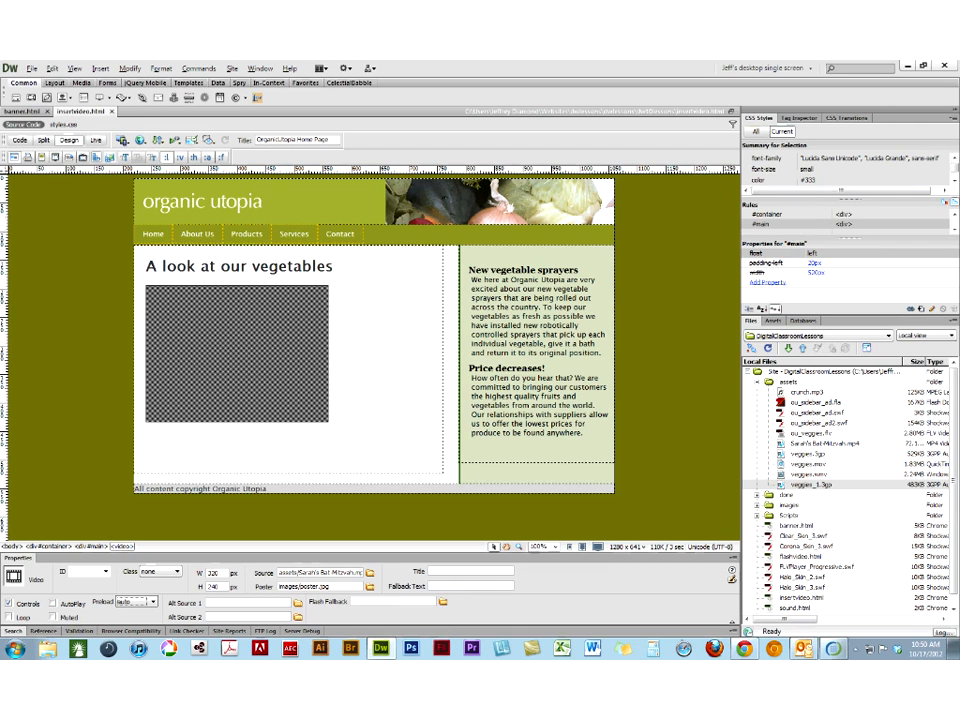
pyautogui.click(443, 602)
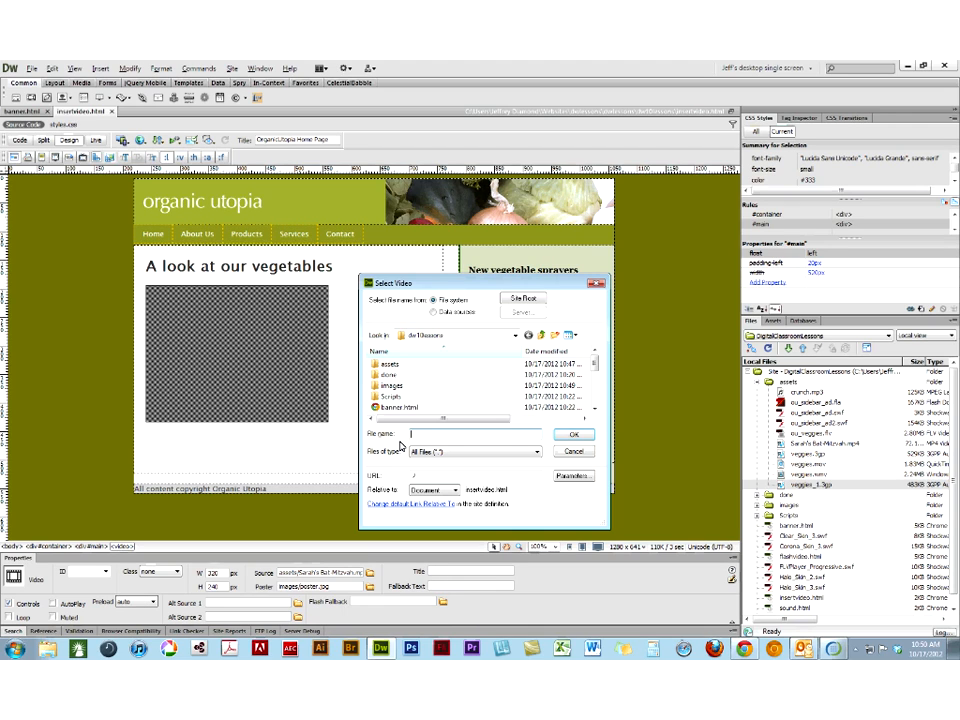
pyautogui.doubleClick(389, 364)
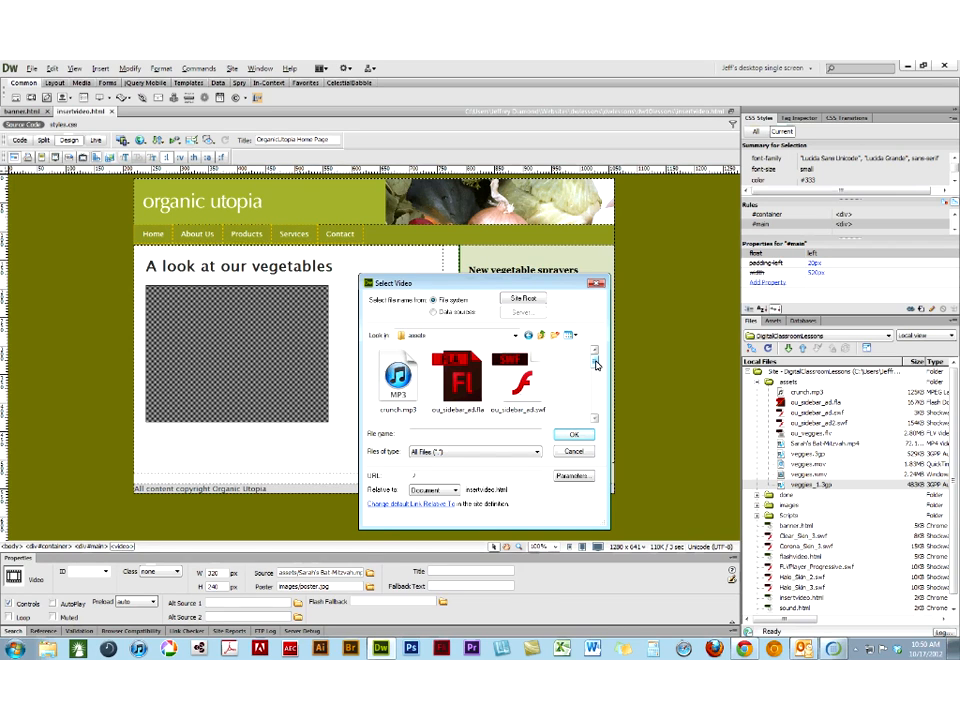
pyautogui.moveTo(596, 365)
pyautogui.mouseDown()
pyautogui.moveTo(596, 407)
pyautogui.moveTo(592, 382)
pyautogui.mouseUp()
pyautogui.click(459, 385)
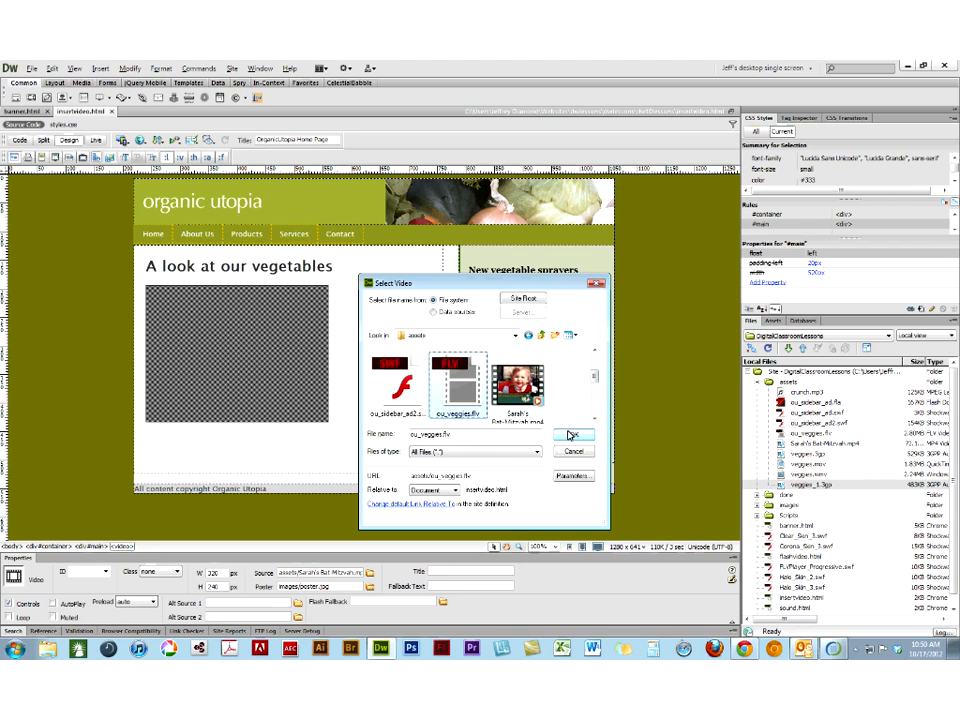
pyautogui.click(572, 433)
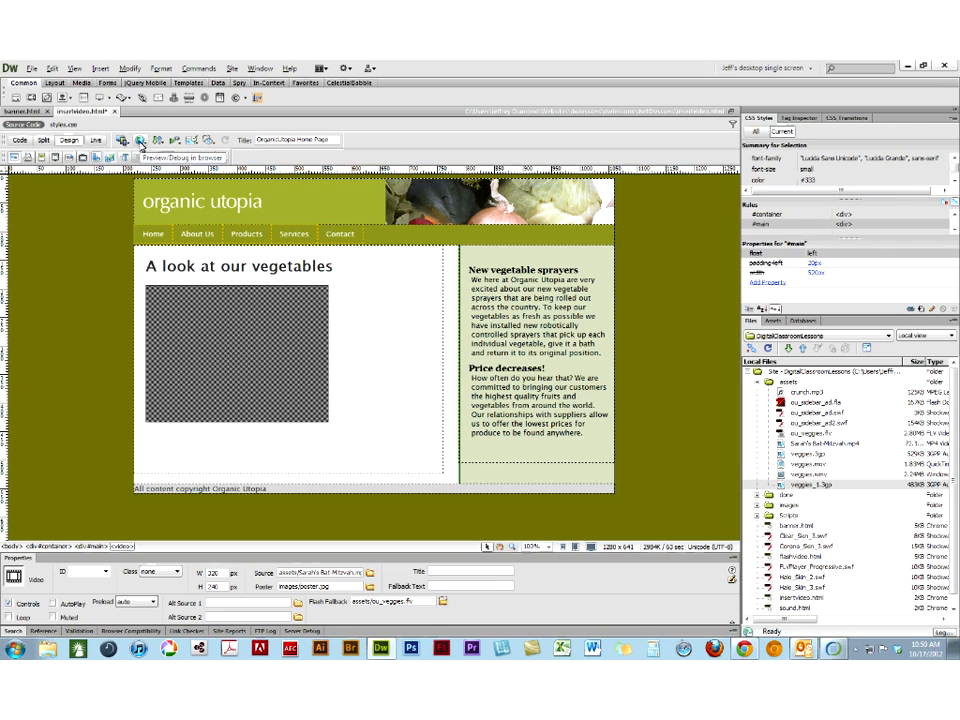
# - Save insertvideo.html, preview it in Chrome, play and pause the video, and close the preview page
pyautogui.click(141, 142)
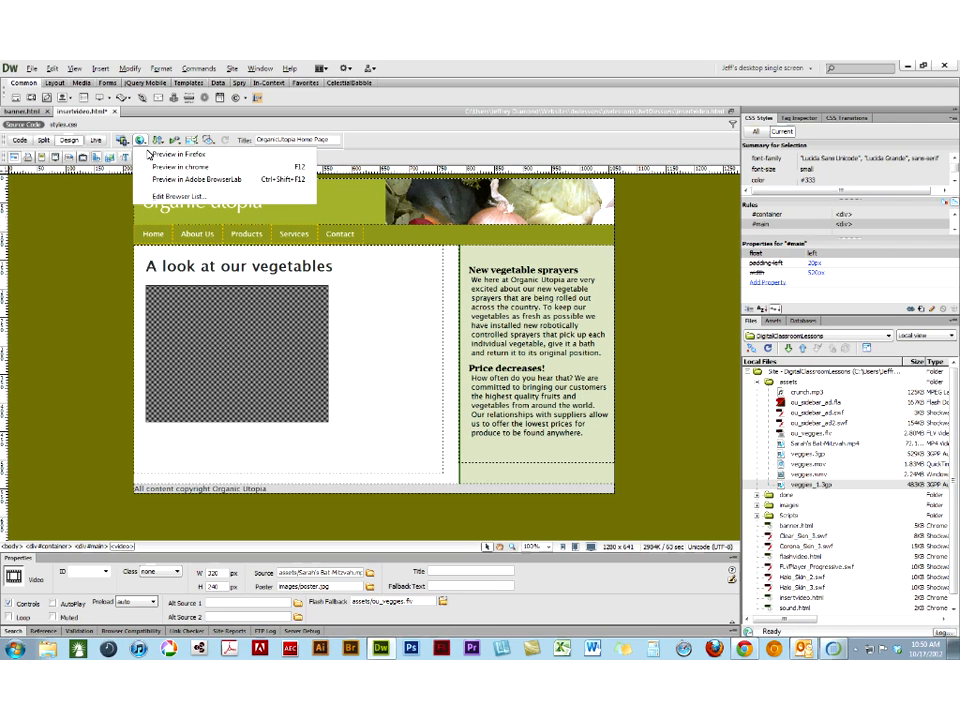
pyautogui.click(167, 168)
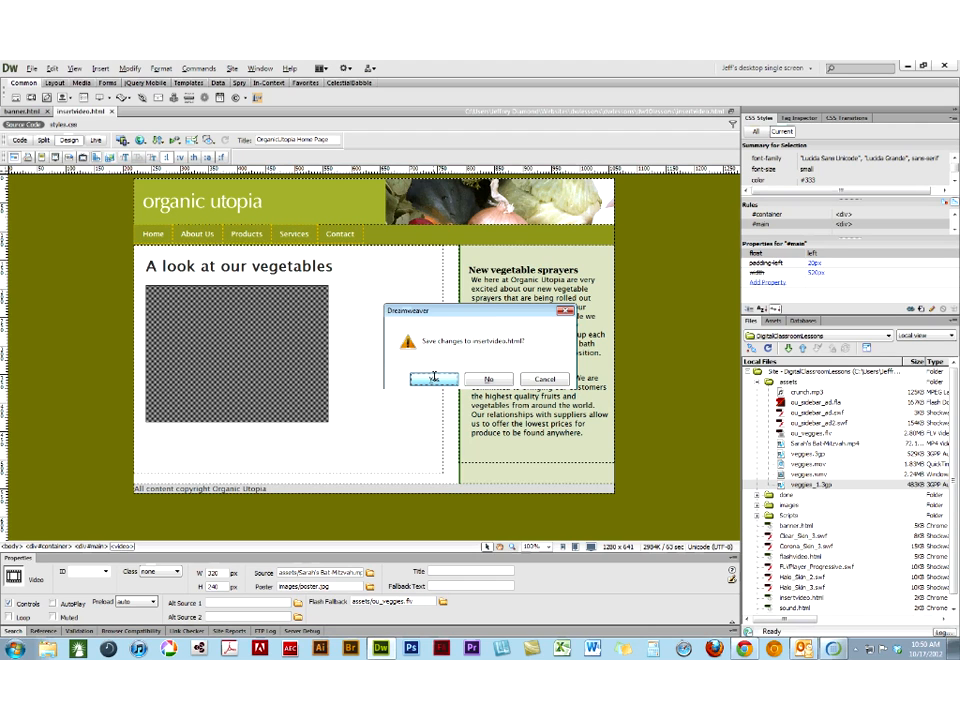
pyautogui.click(434, 378)
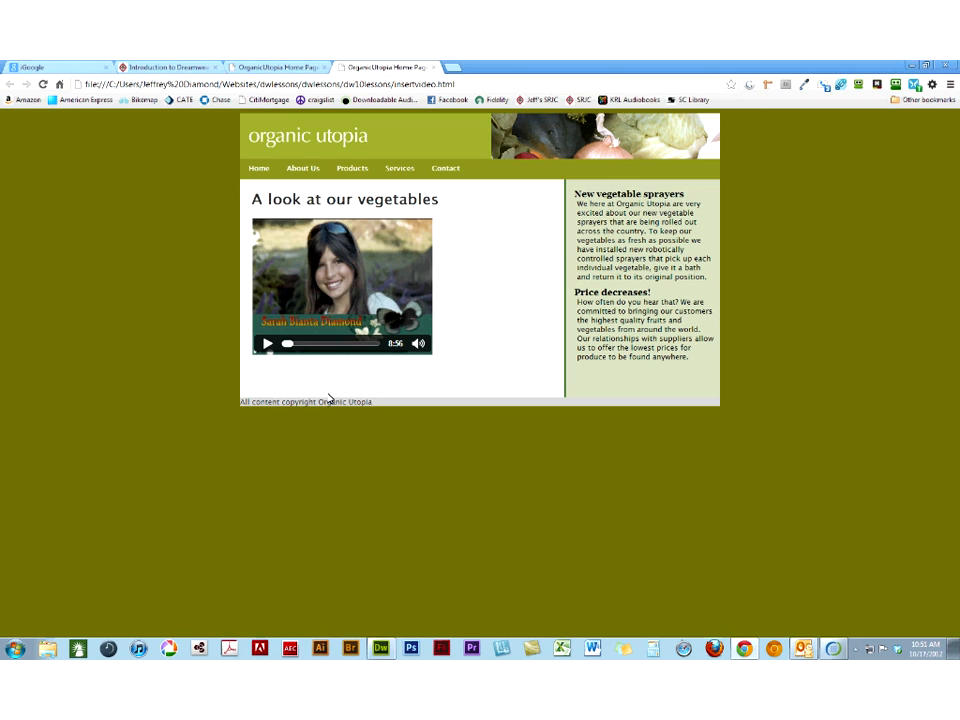
pyautogui.click(267, 344)
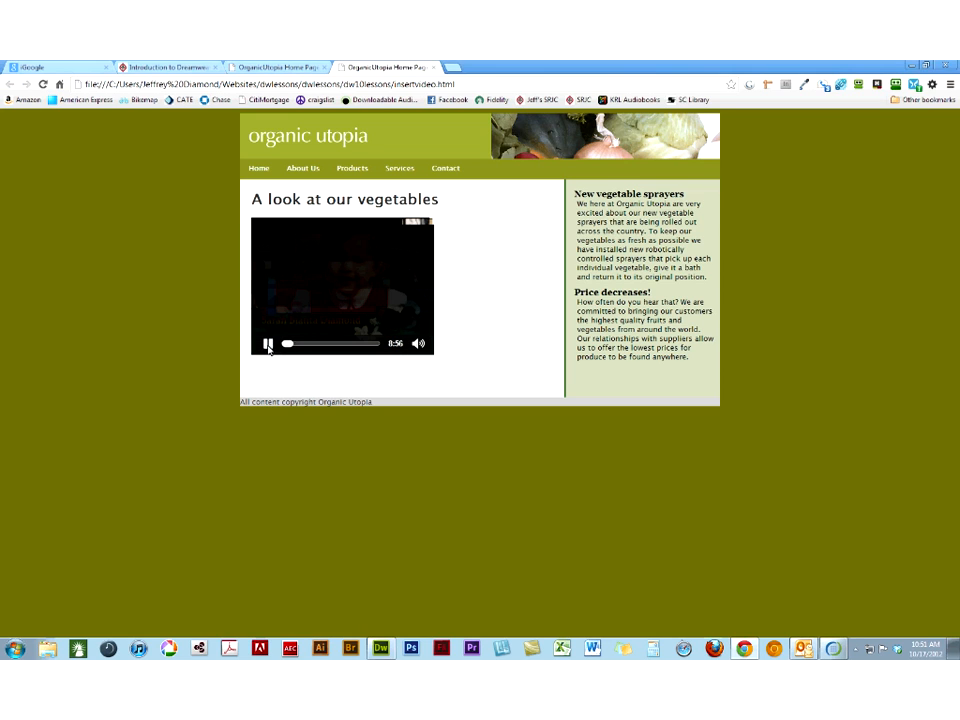
pyautogui.click(267, 344)
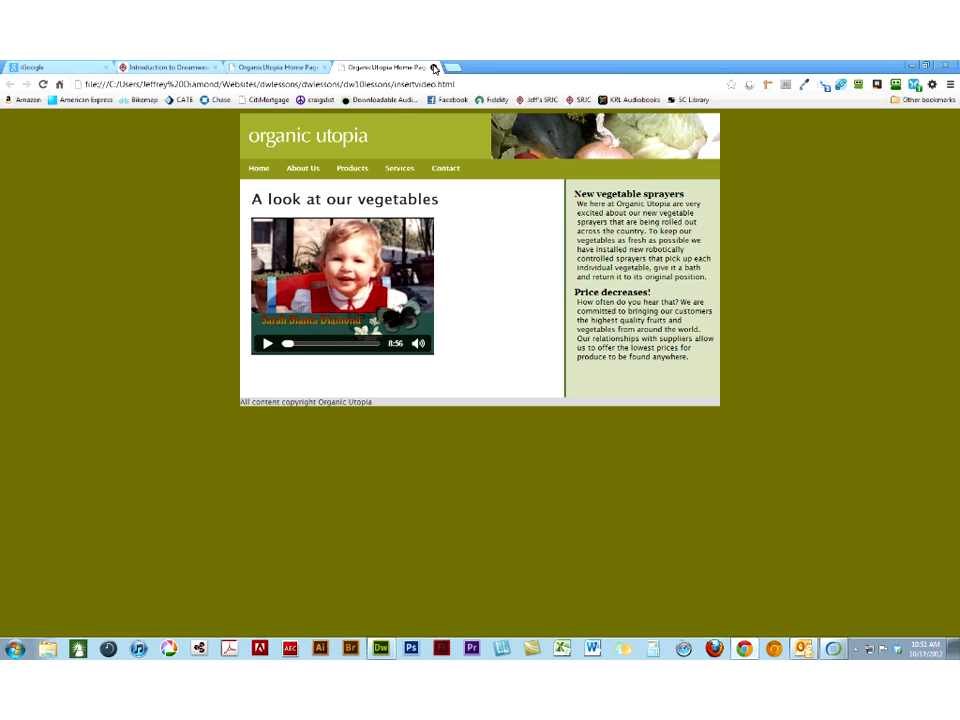
pyautogui.click(434, 68)
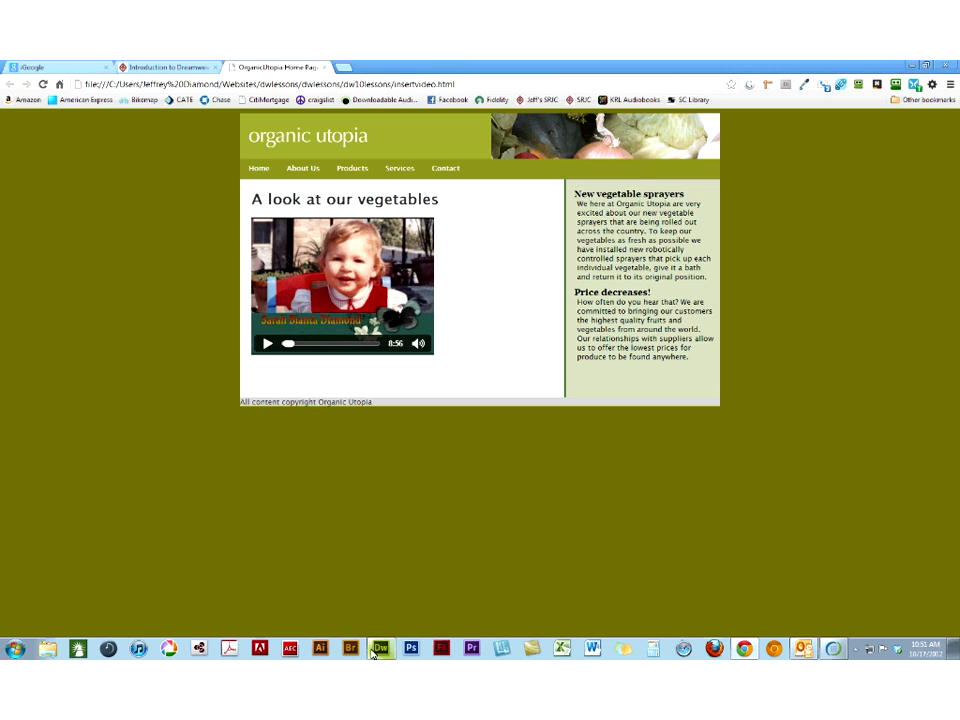
# - Return to Dreamweaver and delete the video placeholder and the leftover space below the "A look at our vegetables" heading
pyautogui.click(378, 650)
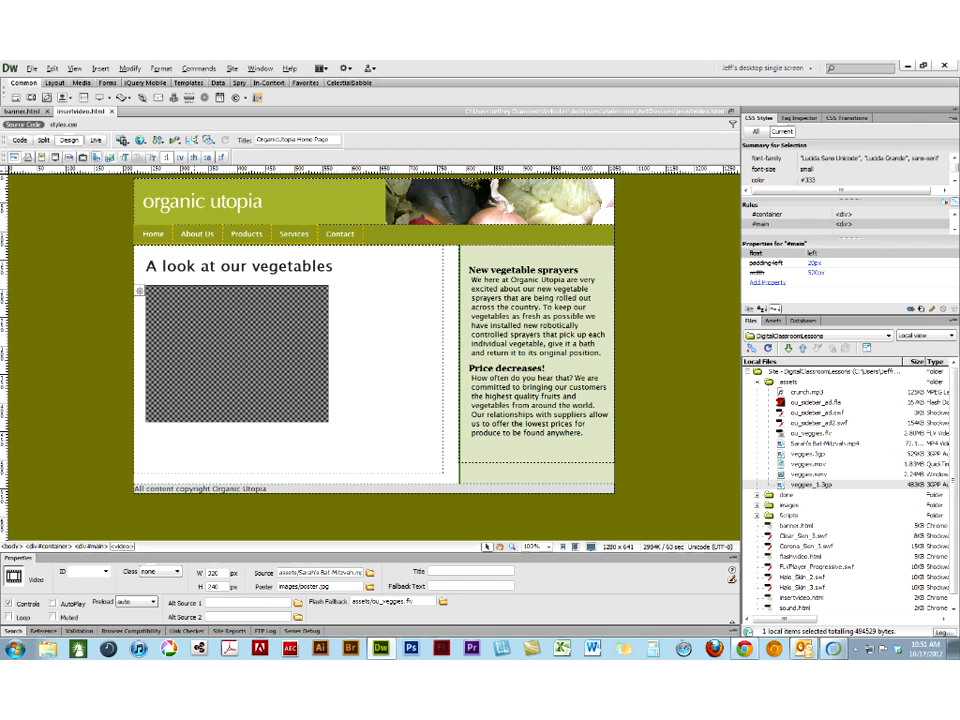
pyautogui.click(340, 411)
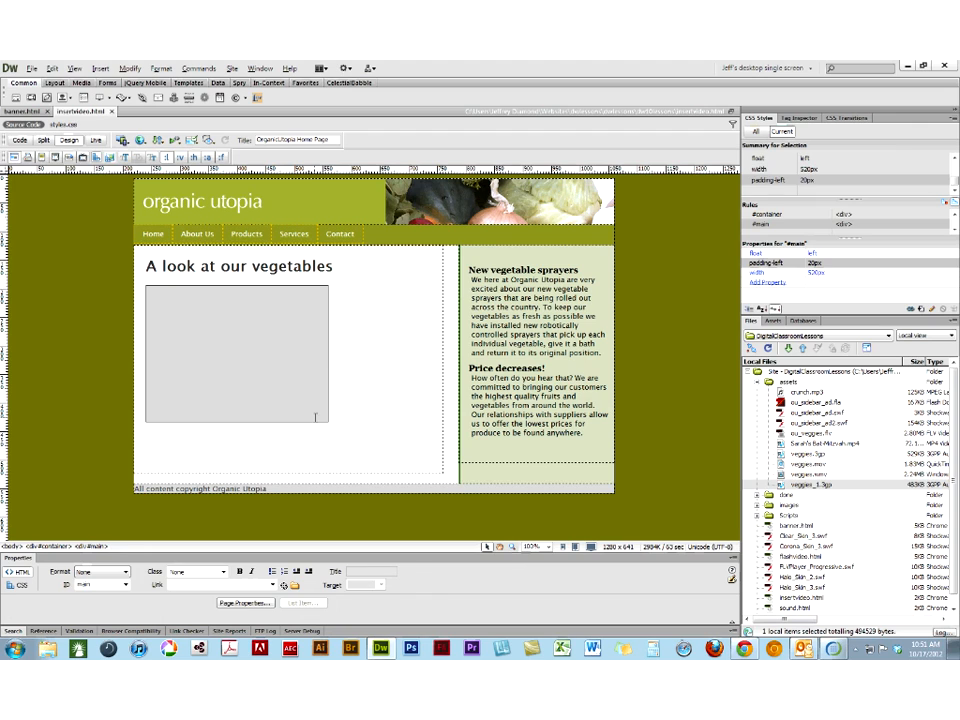
pyautogui.click(316, 420)
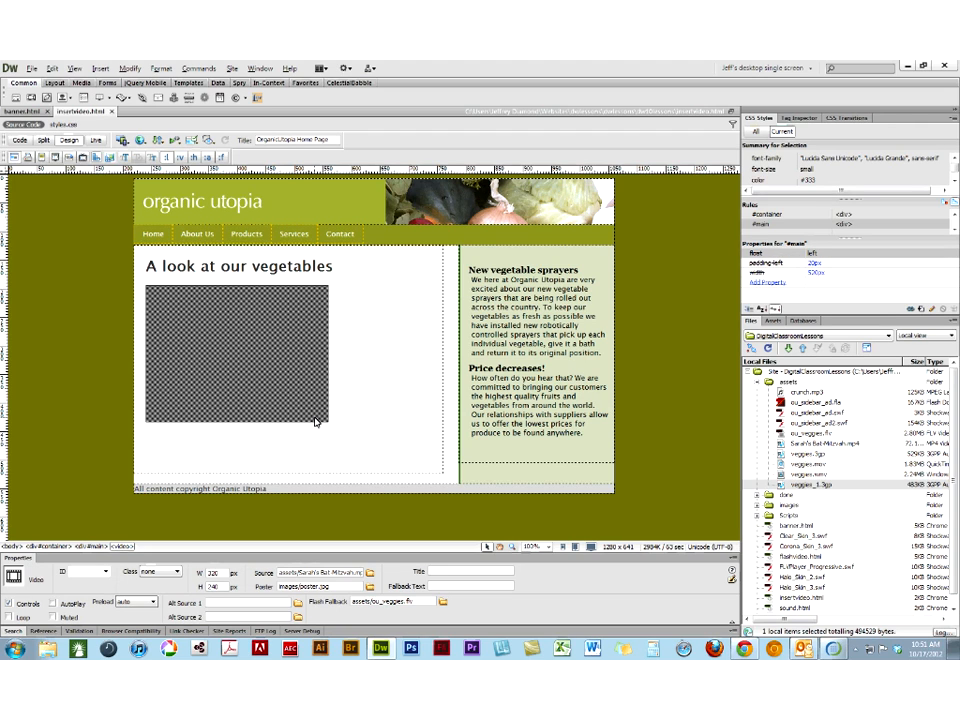
pyautogui.press('Delete')
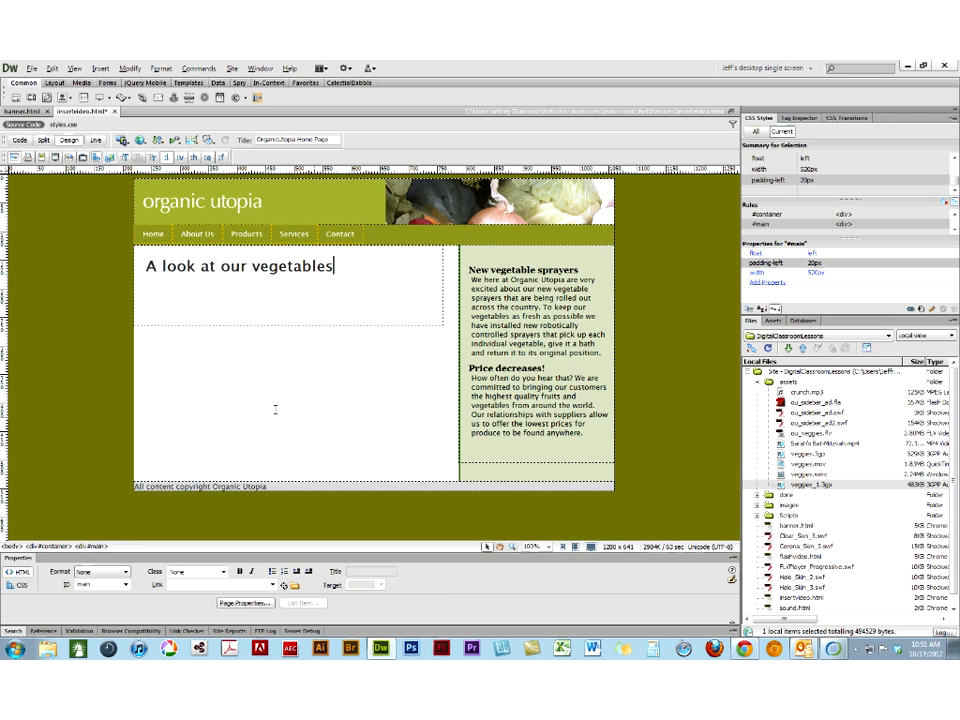
pyautogui.press('BackSpace')
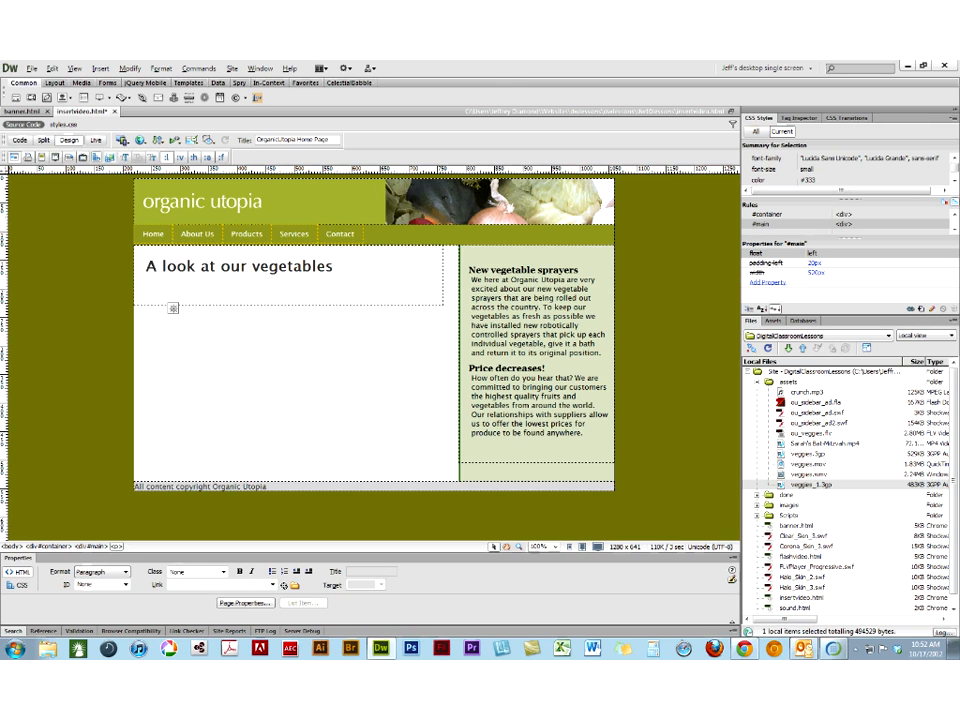
# - Switch to the Designer workspace and lengthen the floating Insert panel to show all Common items
pyautogui.click(745, 68)
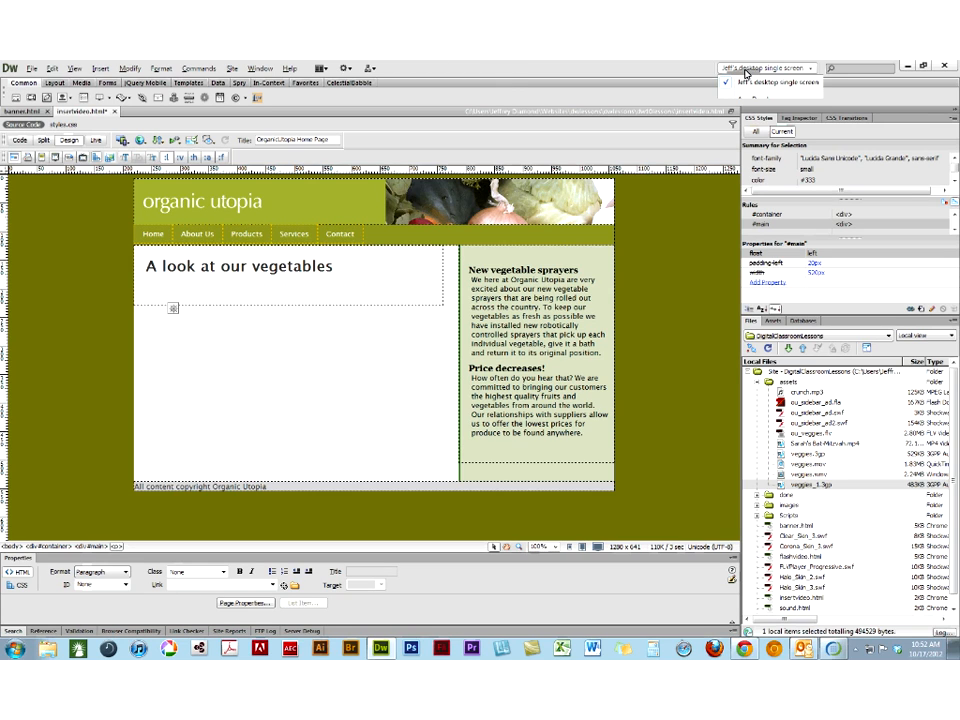
pyautogui.click(766, 173)
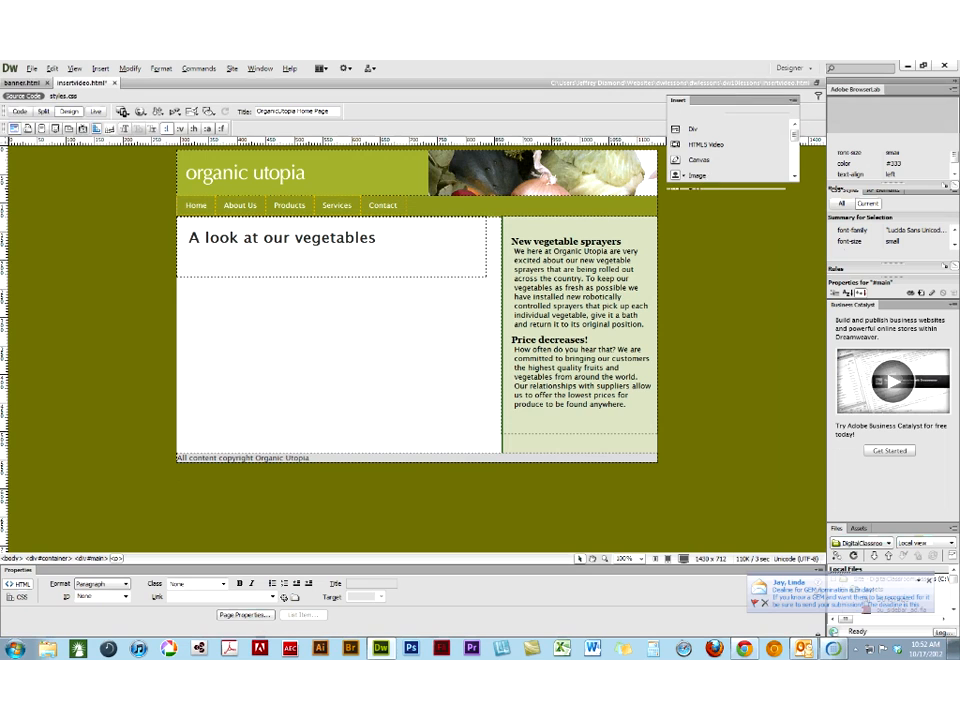
pyautogui.moveTo(719, 188); pyautogui.dragTo(812, 452)
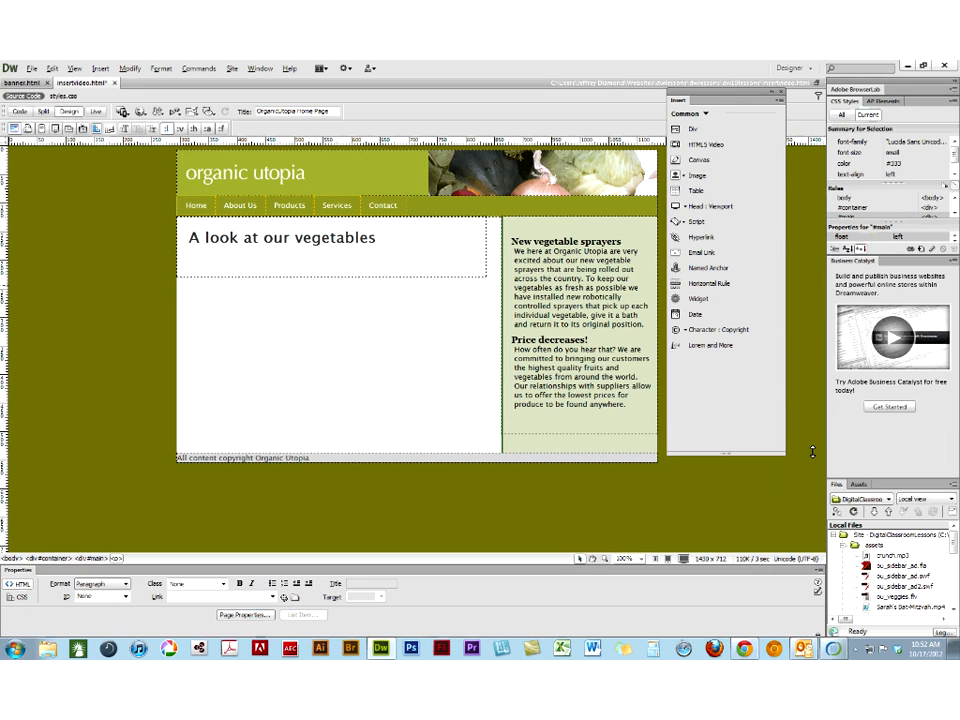
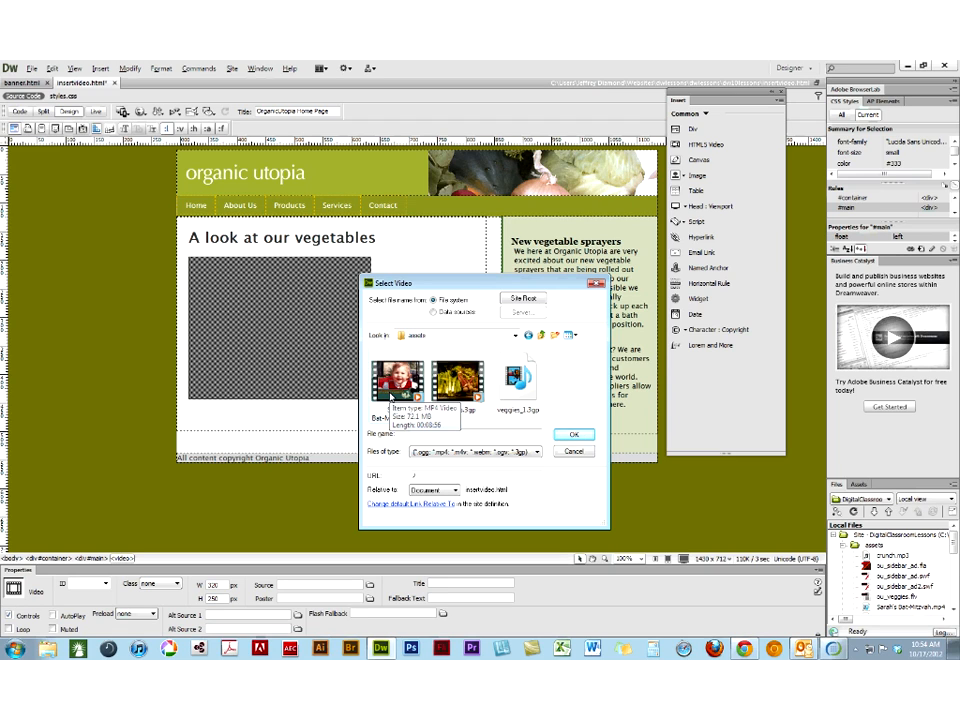
# - Set the video's source to the MP4 file in the assets folder and its poster to images/poster.jpg
pyautogui.click(390, 396)
pyautogui.click(566, 435)
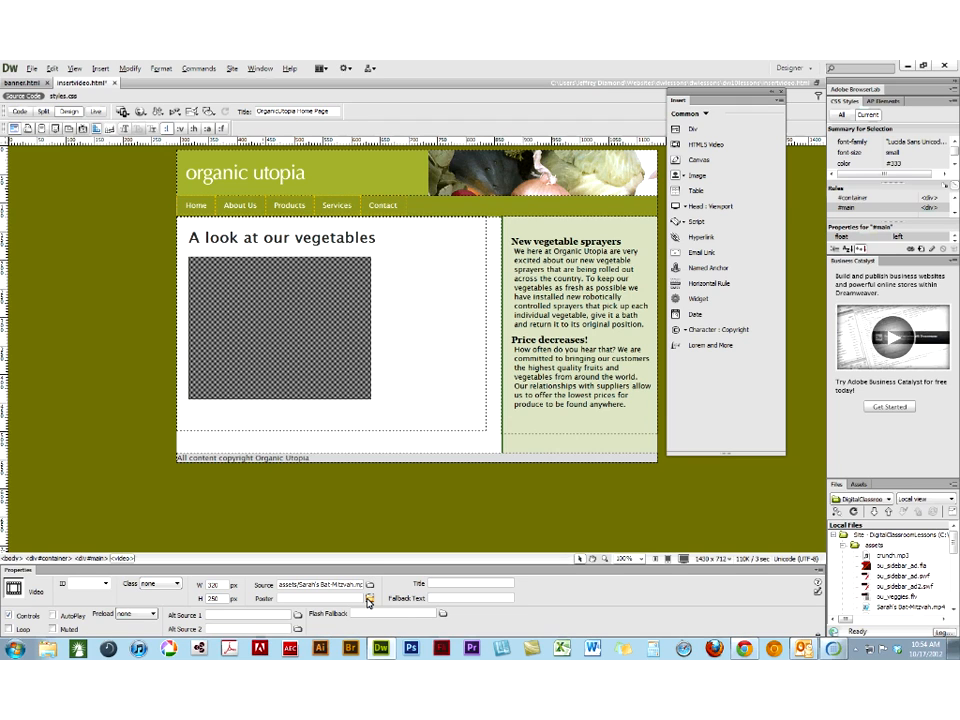
pyautogui.click(368, 598)
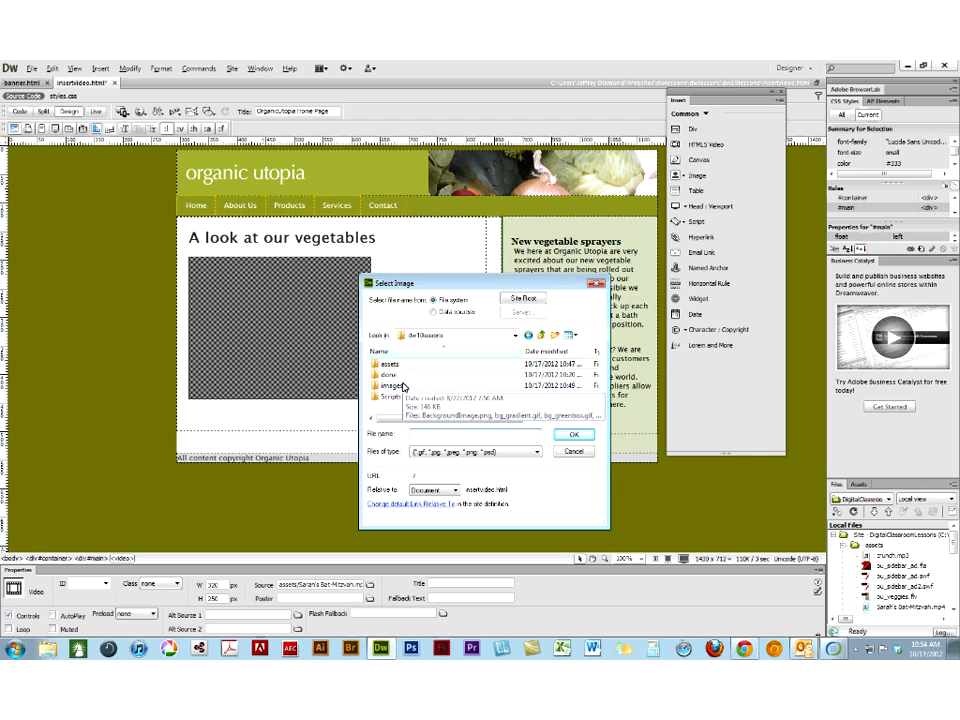
pyautogui.doubleClick(402, 386)
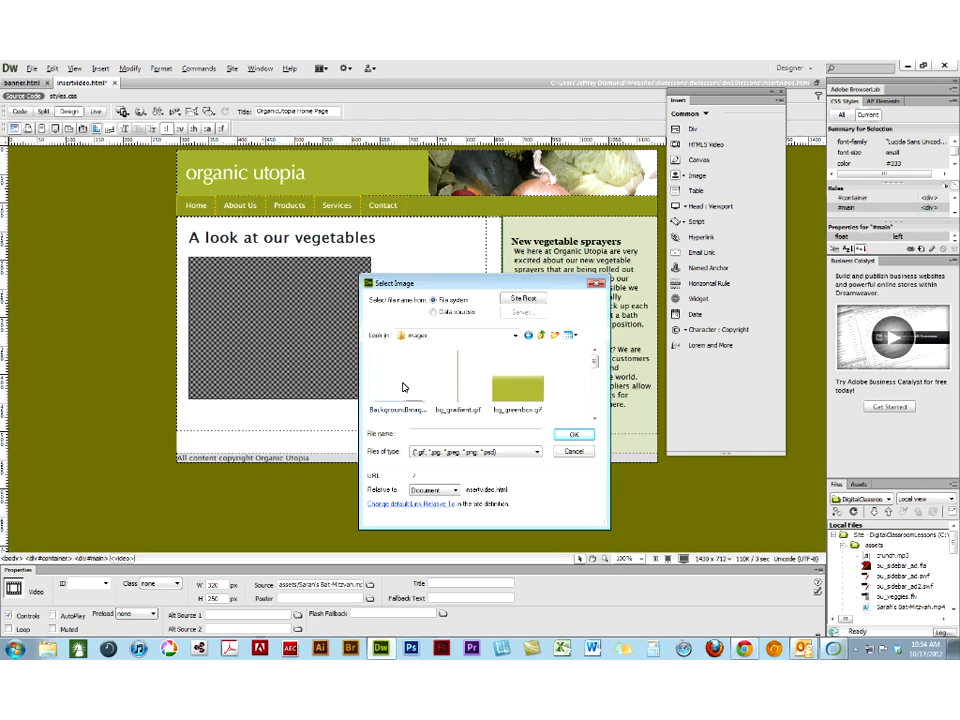
pyautogui.moveTo(594, 371); pyautogui.dragTo(594, 397)
pyautogui.click(441, 403)
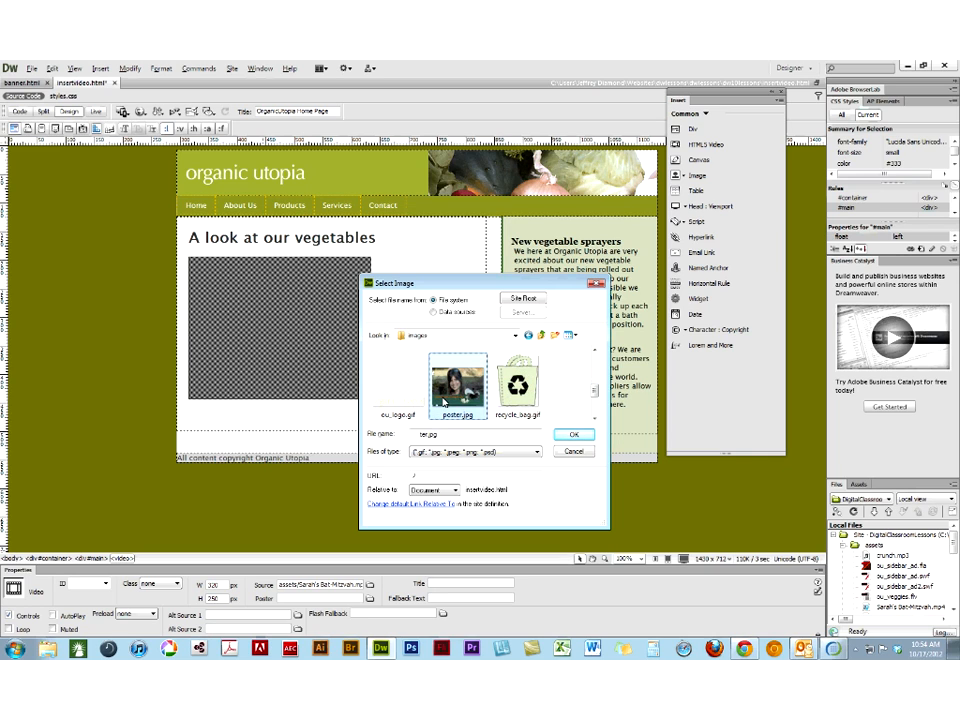
pyautogui.click(574, 434)
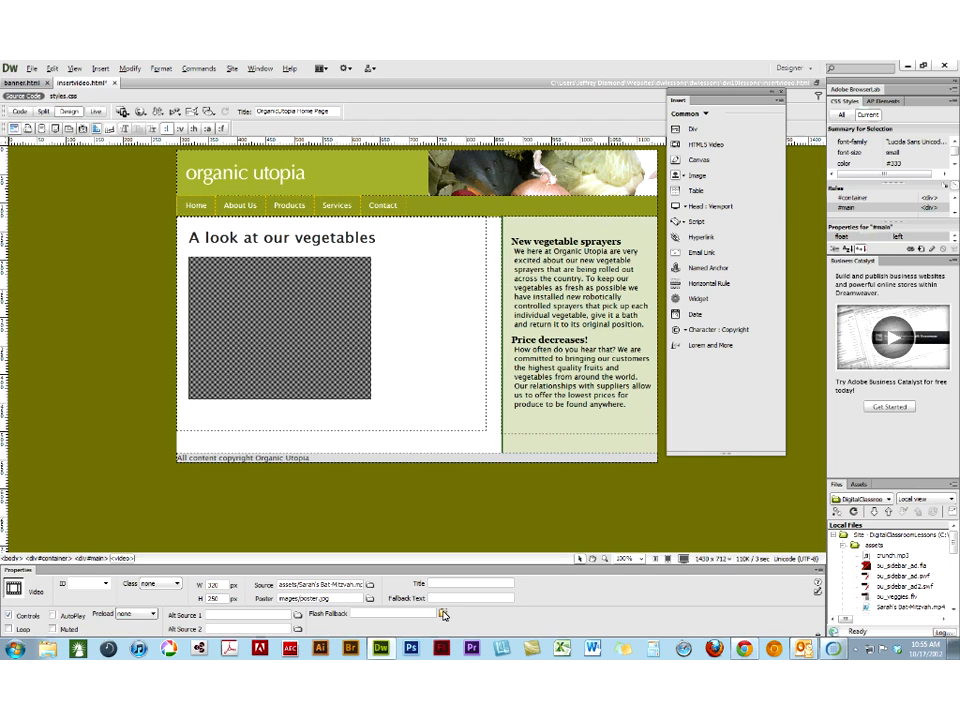
# - Set the video's Flash fallback to ou_veggies.flv from the assets folder
pyautogui.click(443, 615)
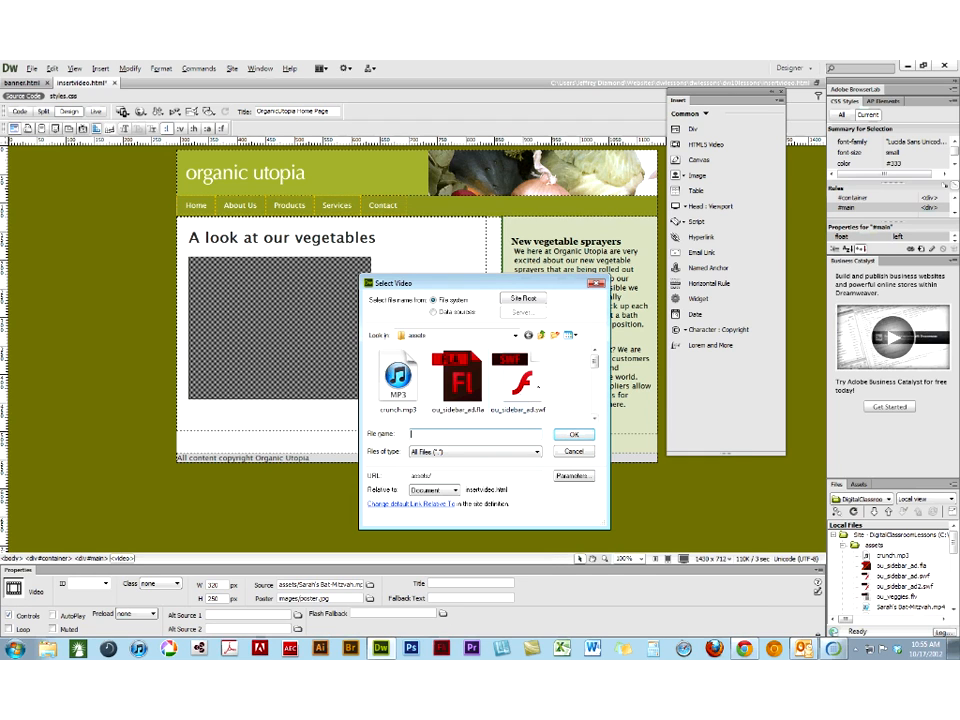
pyautogui.scroll(-3, 452, 385)
pyautogui.click(452, 385)
pyautogui.click(563, 437)
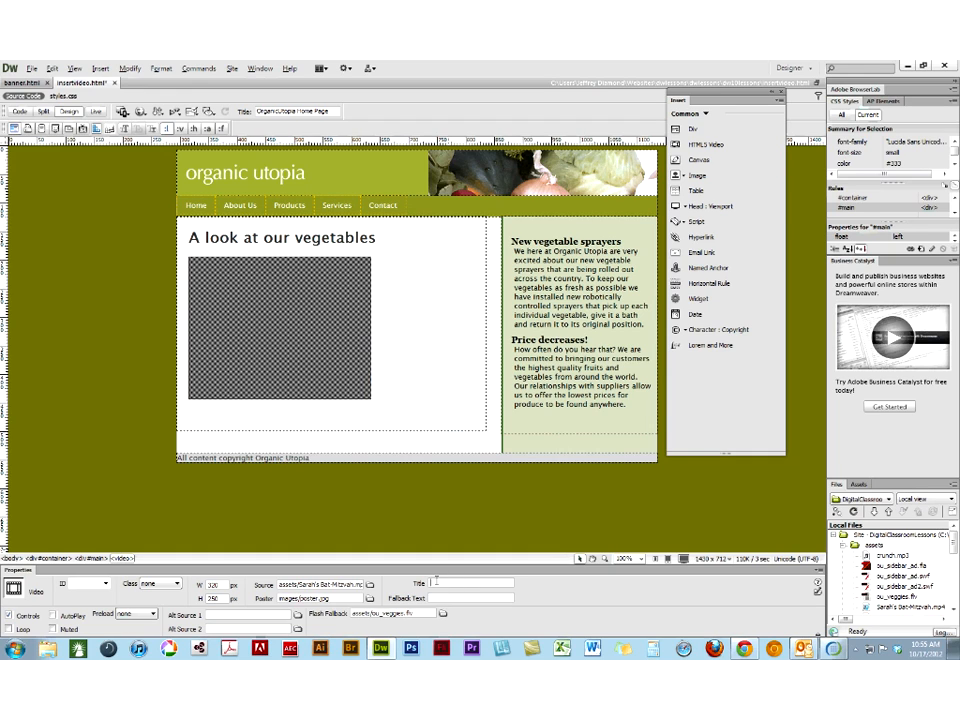
# - Give the video the title Movie and set its preload to auto
pyautogui.write('Movie')
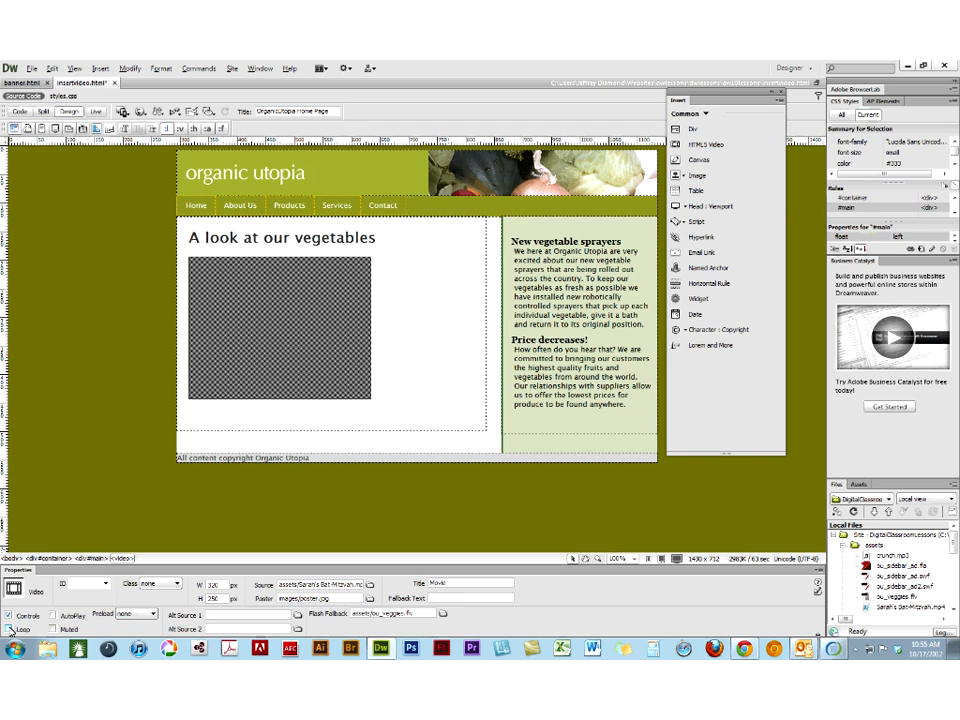
pyautogui.click(128, 614)
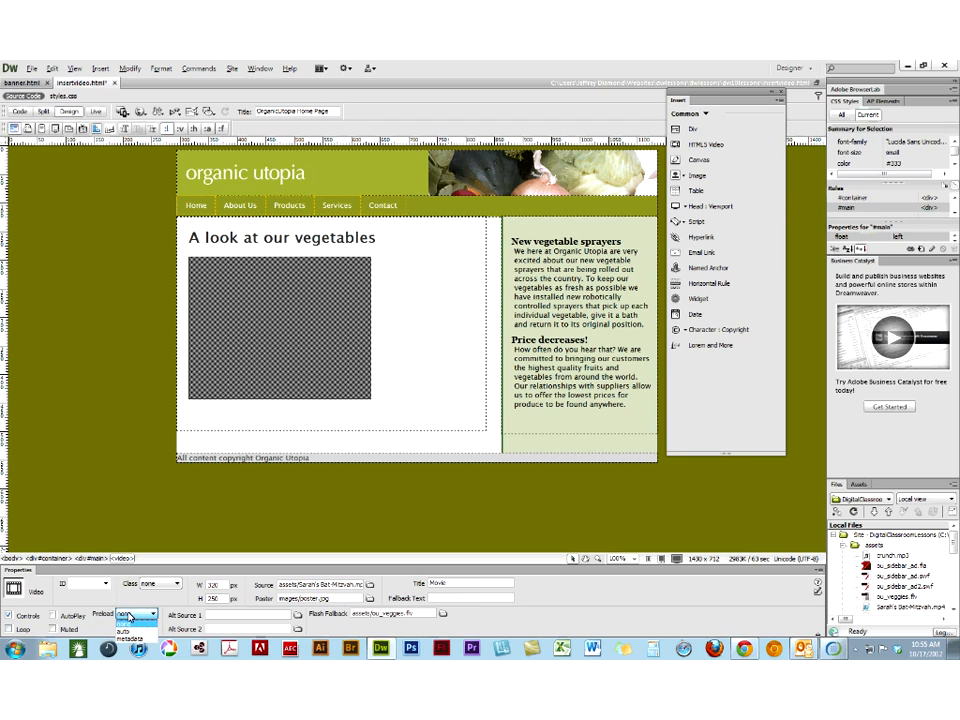
pyautogui.click(132, 624)
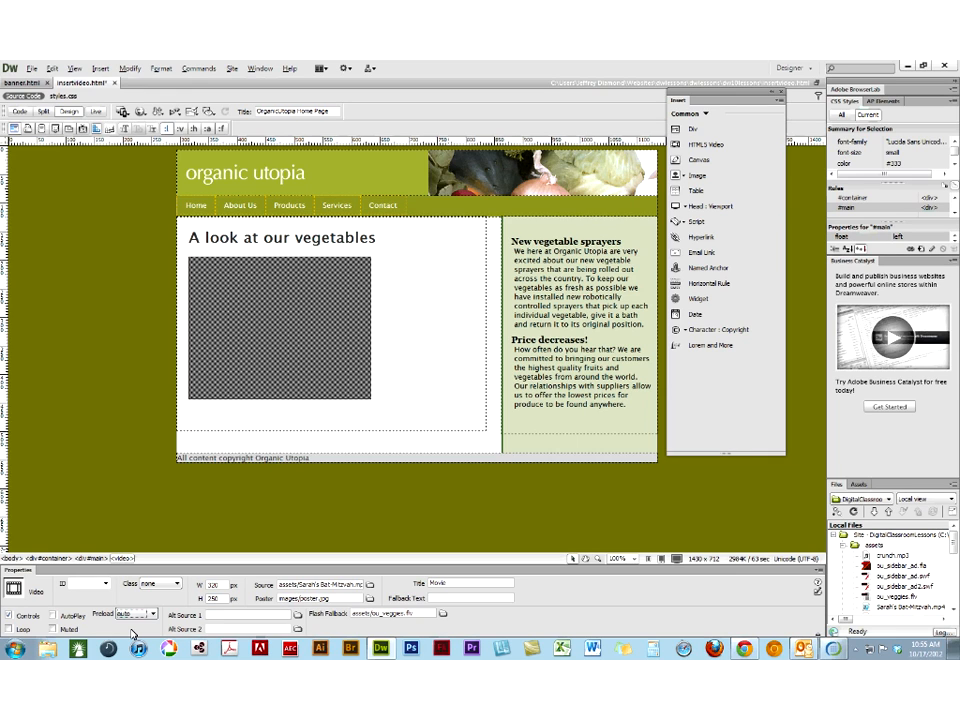
# - Preview insertvideo.html in Chrome, play and pause the video, close the preview page and return to Dreamweaver
pyautogui.click(140, 113)
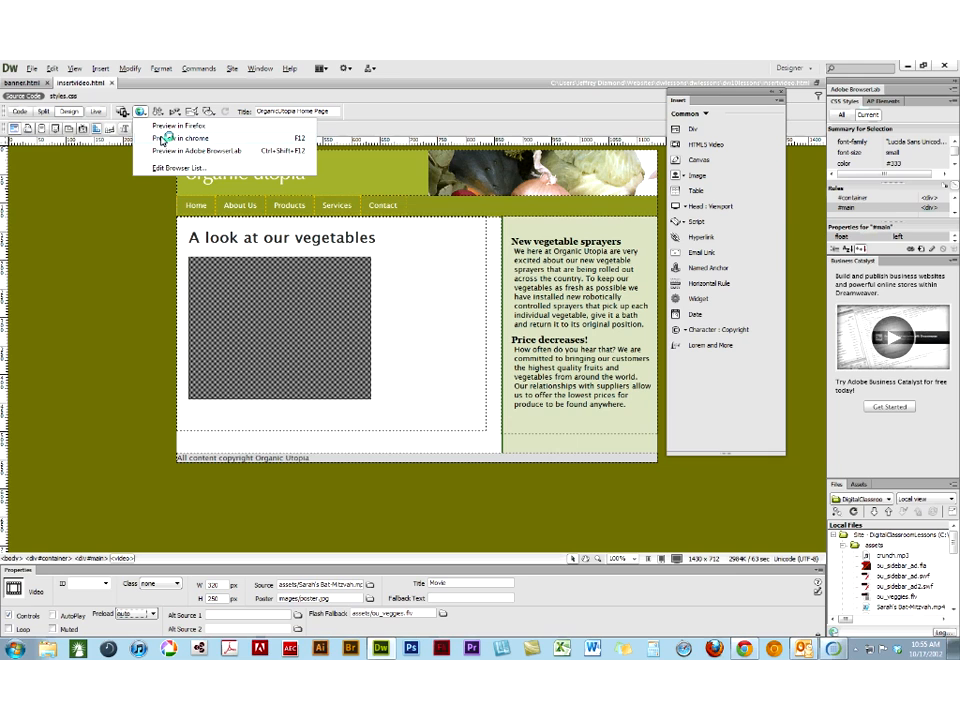
pyautogui.click(164, 139)
pyautogui.click(267, 349)
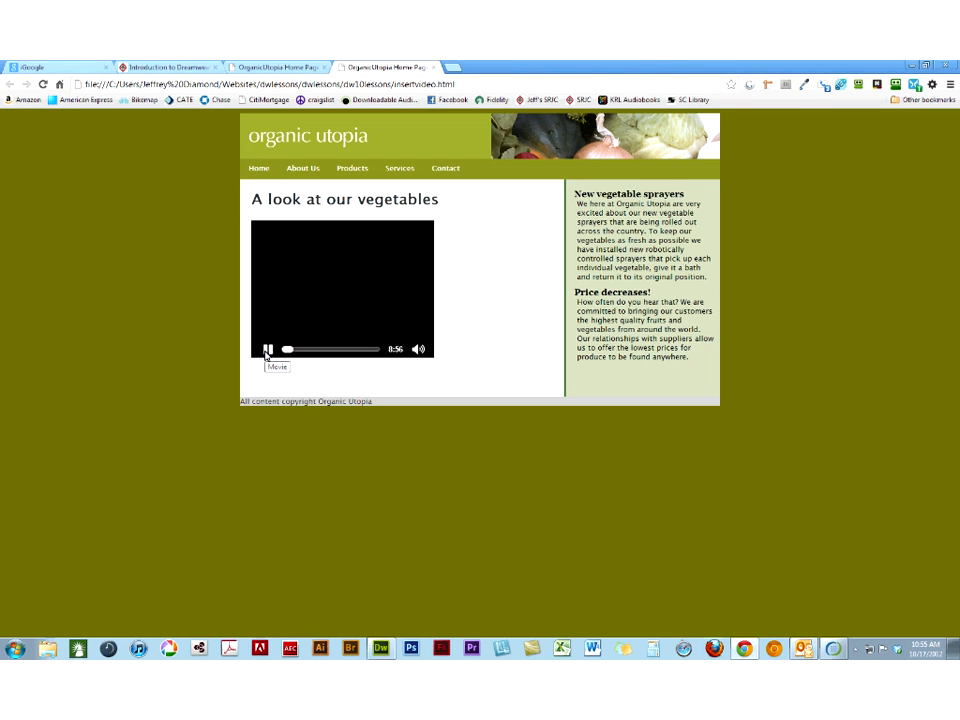
pyautogui.click(267, 349)
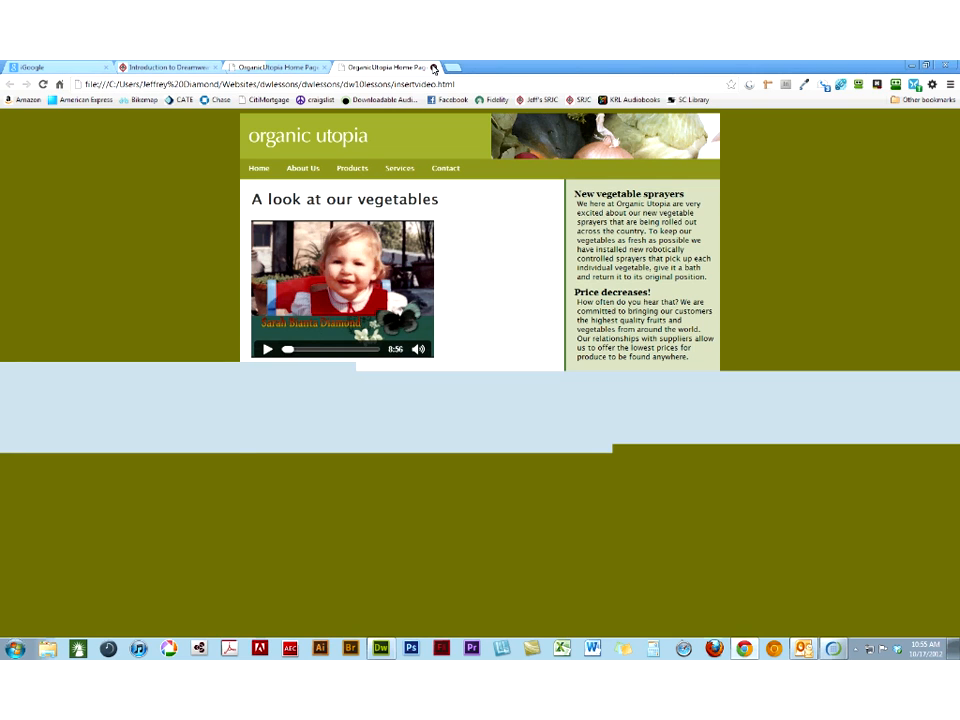
pyautogui.click(434, 67)
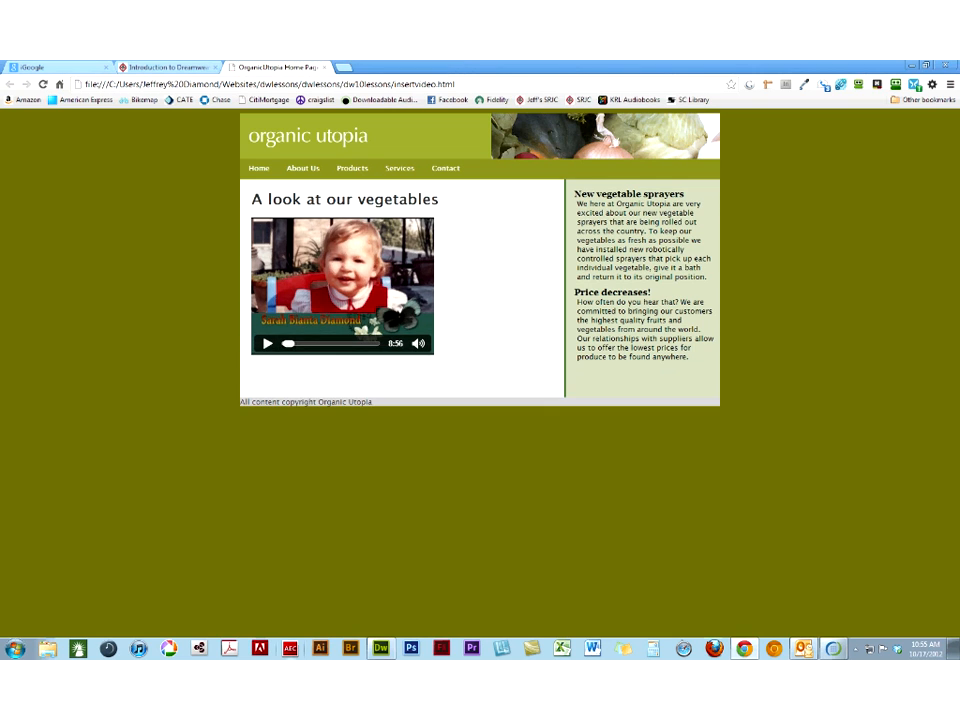
pyautogui.click(380, 649)
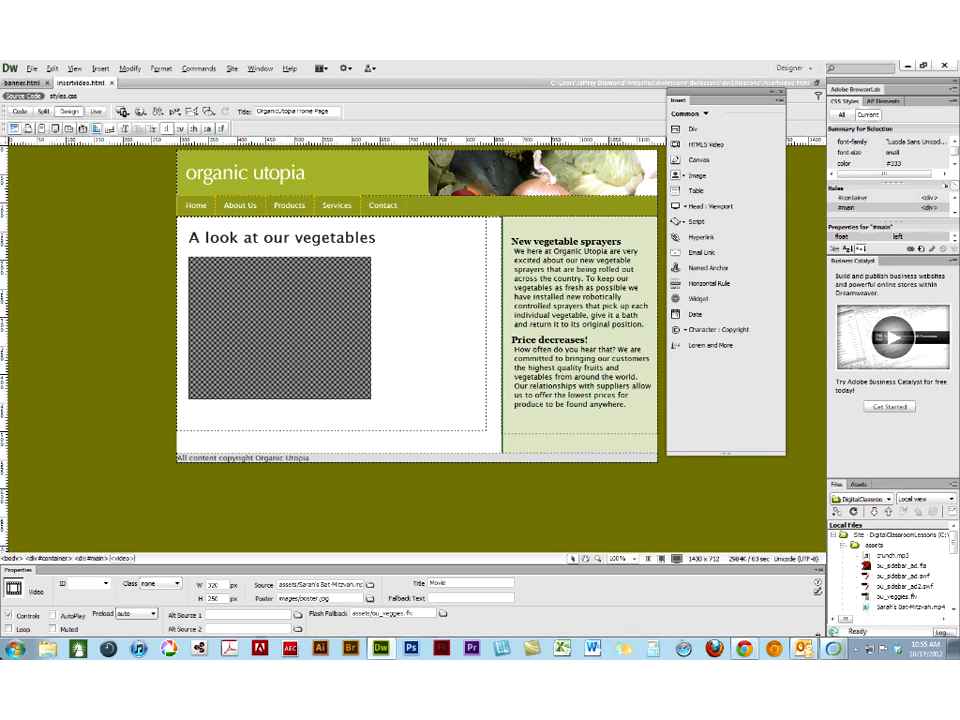
# - Switch from the Designer workspace to the custom single-screen desktop workspace
pyautogui.click(87, 585)
pyautogui.click(87, 588)
pyautogui.click(808, 69)
pyautogui.click(806, 81)
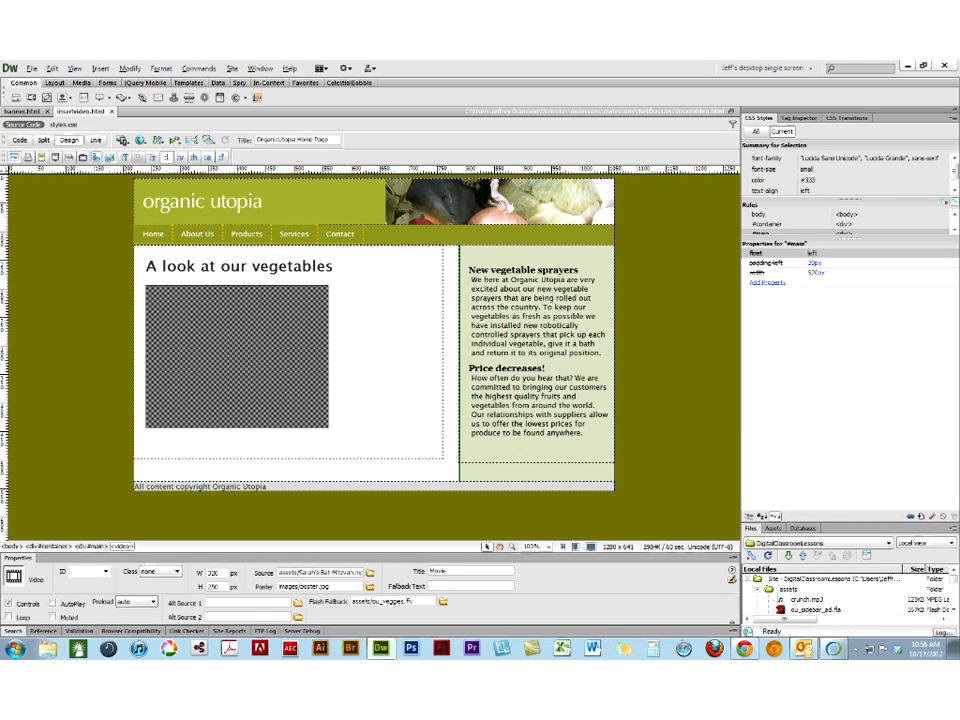
# - Create an empty compound CSS rule for #container #main video, defined in this document only
pyautogui.click(923, 517)
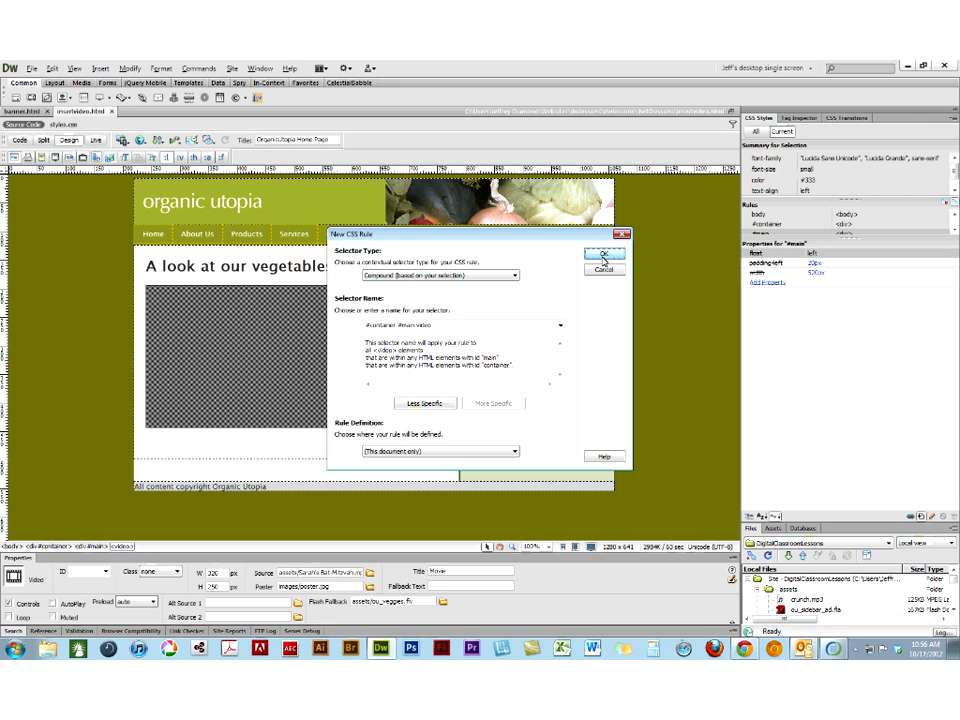
pyautogui.click(604, 255)
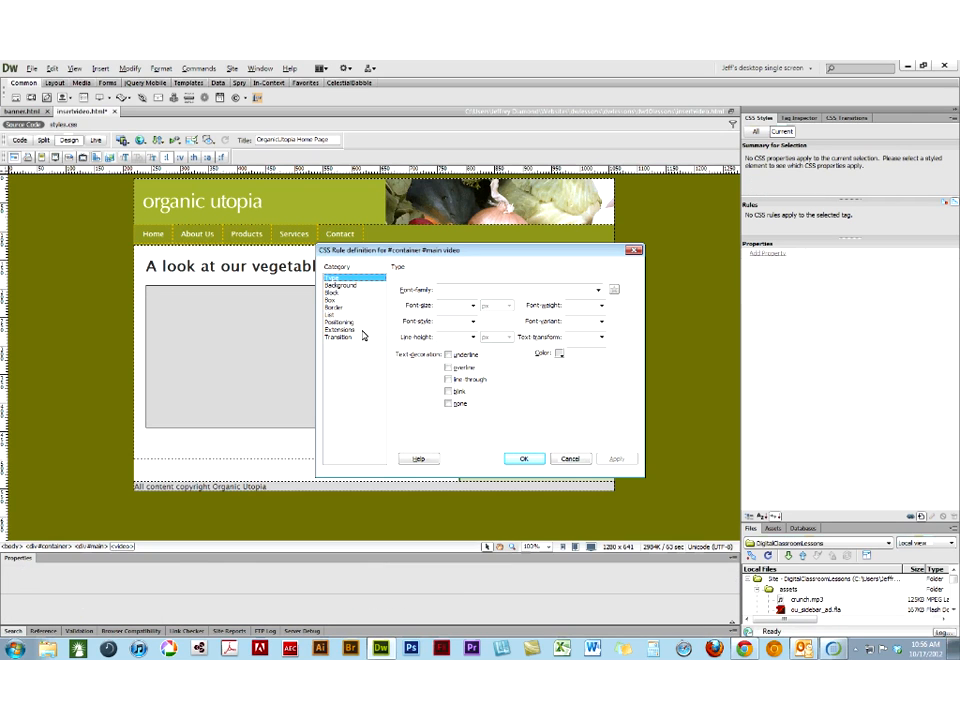
pyautogui.click(521, 458)
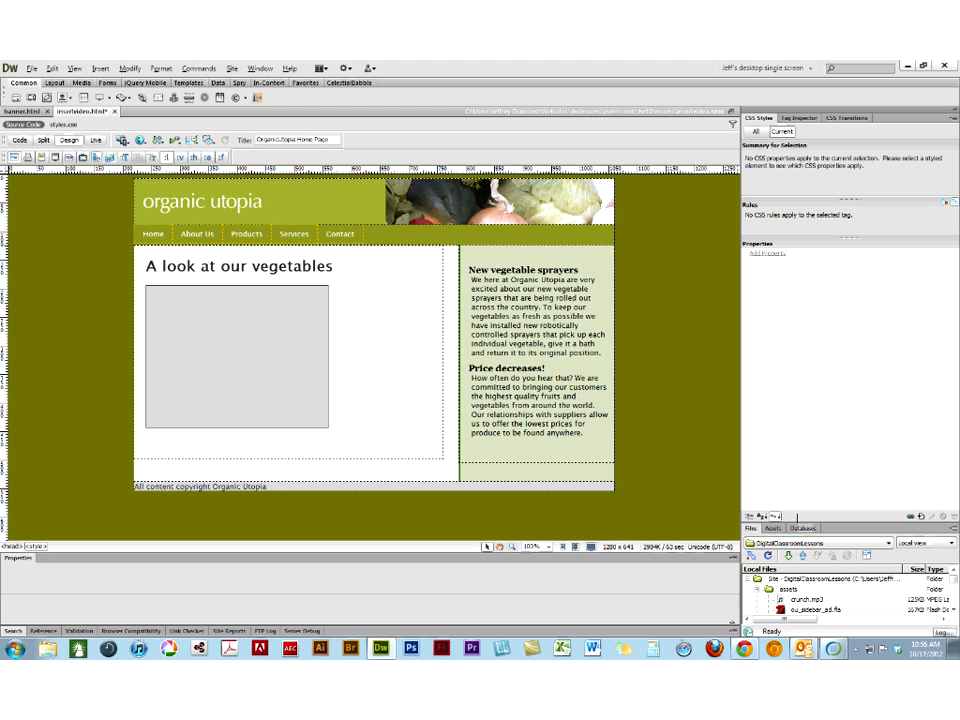
pyautogui.click(806, 546)
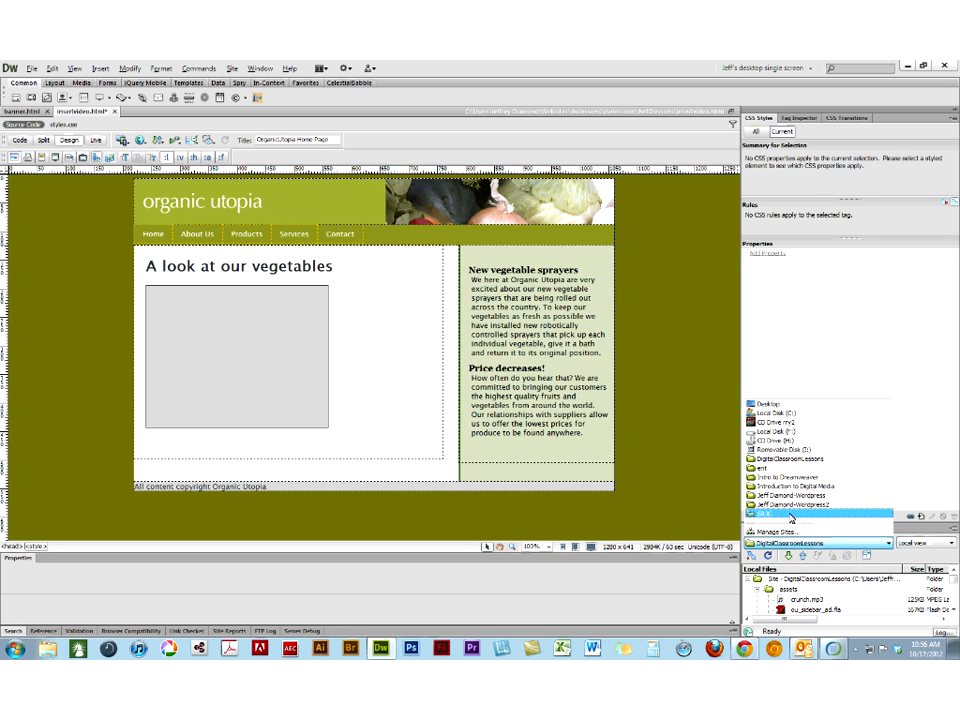
pyautogui.click(693, 267)
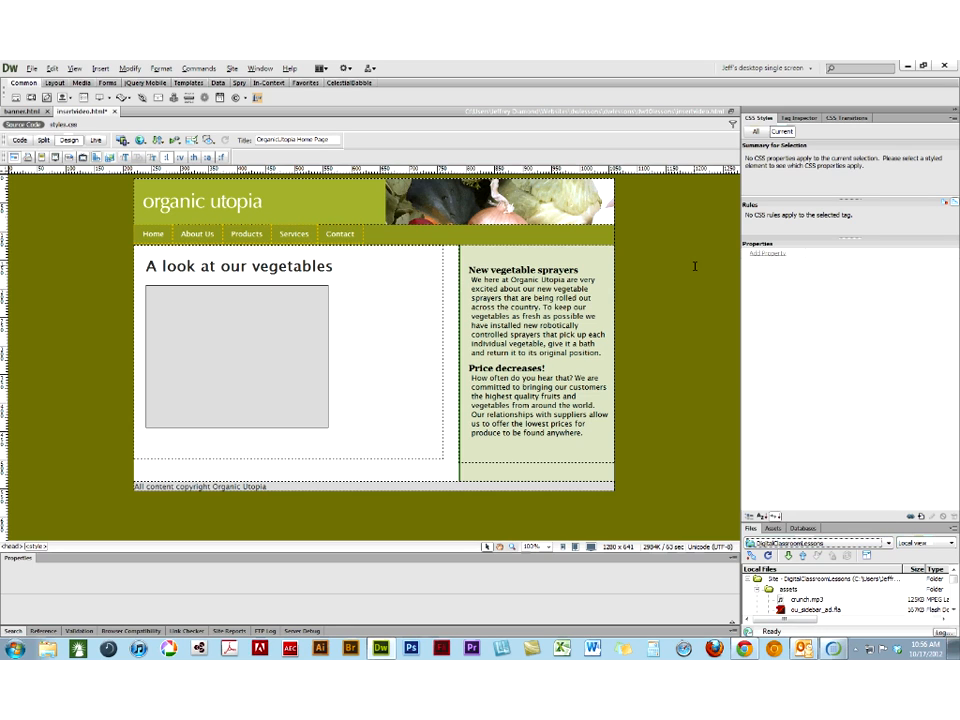
# - Select the video placeholder and add a border-radius of 8px for all corners to the #container #main video rule
pyautogui.click(220, 288)
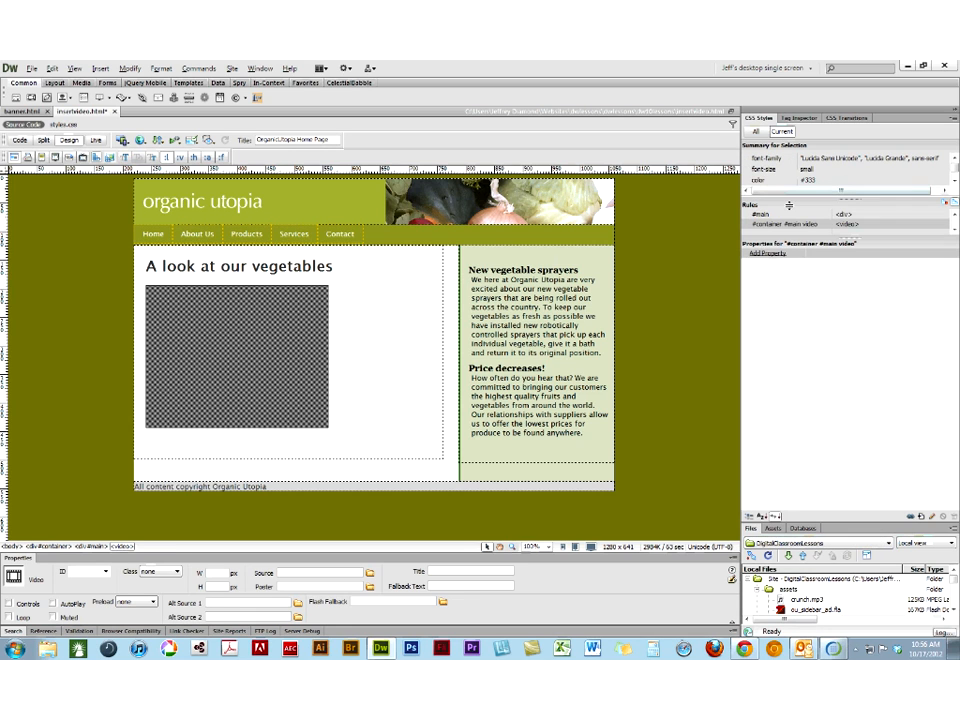
pyautogui.click(770, 256)
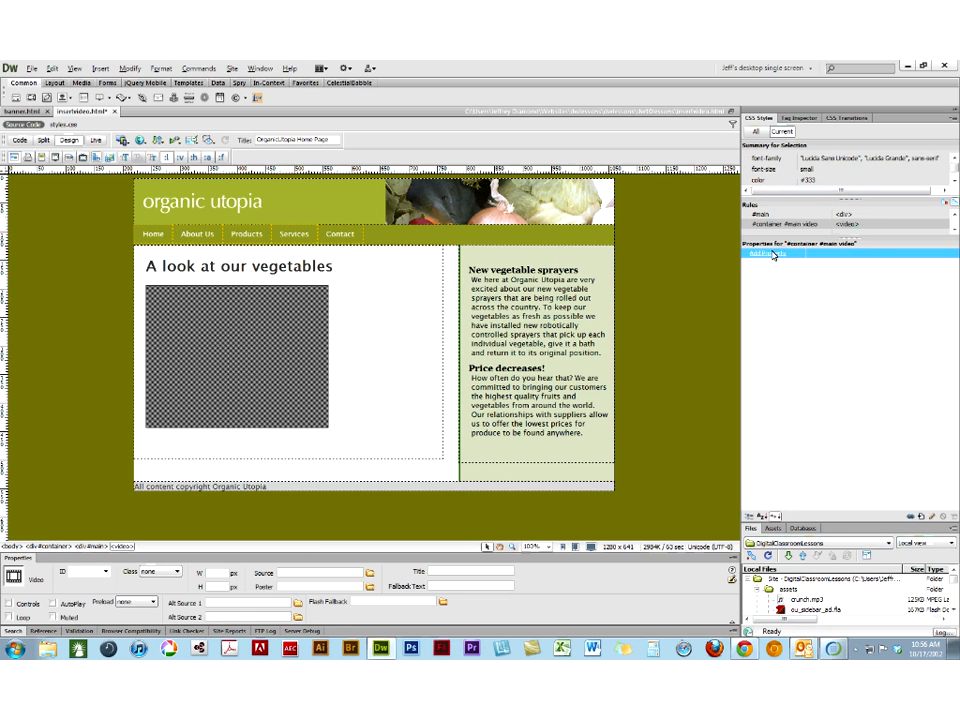
pyautogui.click(770, 253)
pyautogui.write('b')
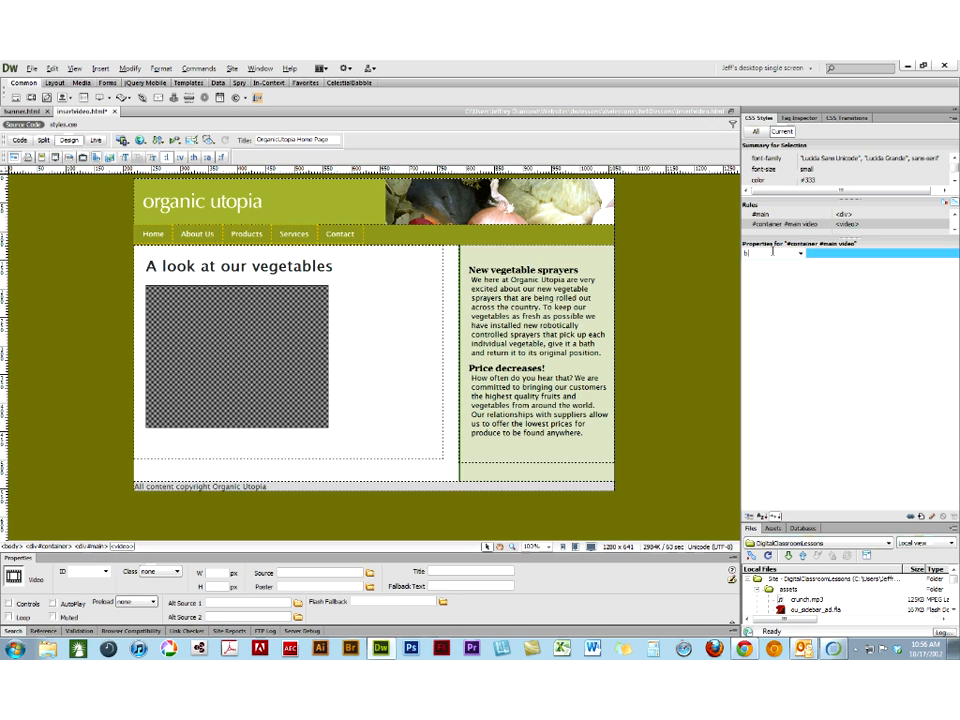
pyautogui.write('order-radius')
pyautogui.press('Return')
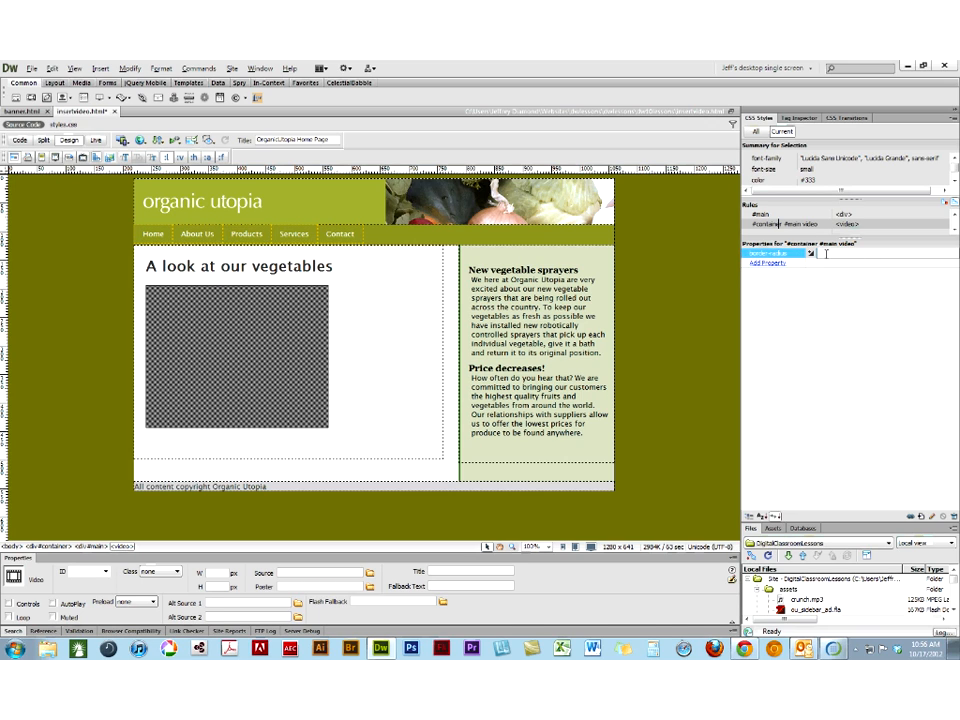
pyautogui.click(812, 256)
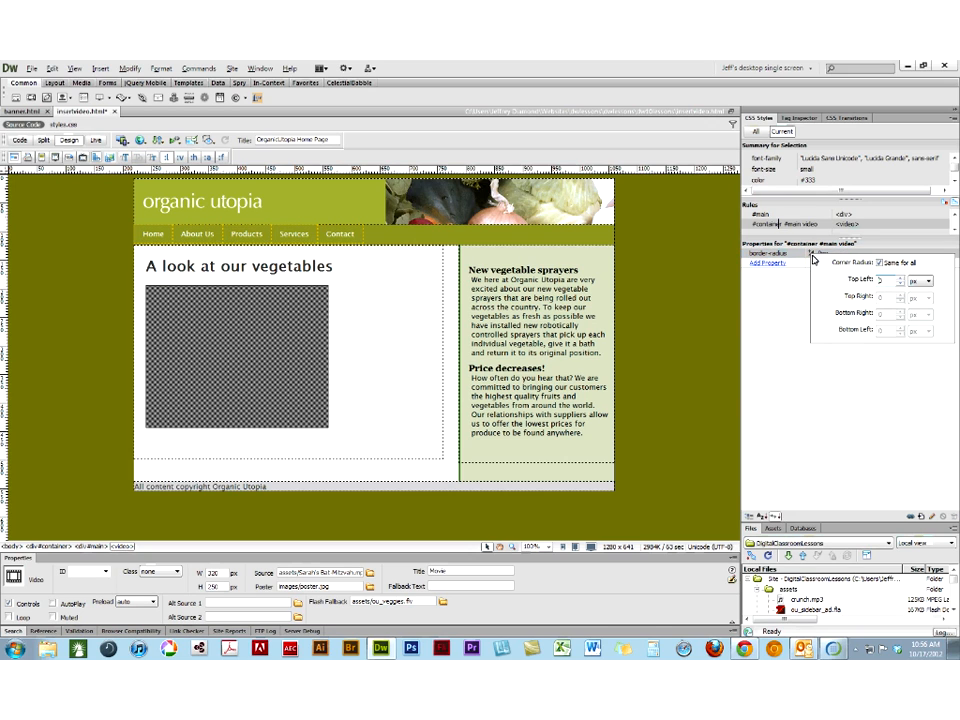
pyautogui.click(901, 279)
pyautogui.click(901, 279)
pyautogui.click(901, 279)
pyautogui.click(901, 279)
pyautogui.click(901, 279)
pyautogui.click(901, 279)
# - Add a -webkit-border-radius property of 8px for all corners to the #container #main video rule
pyautogui.click(774, 264)
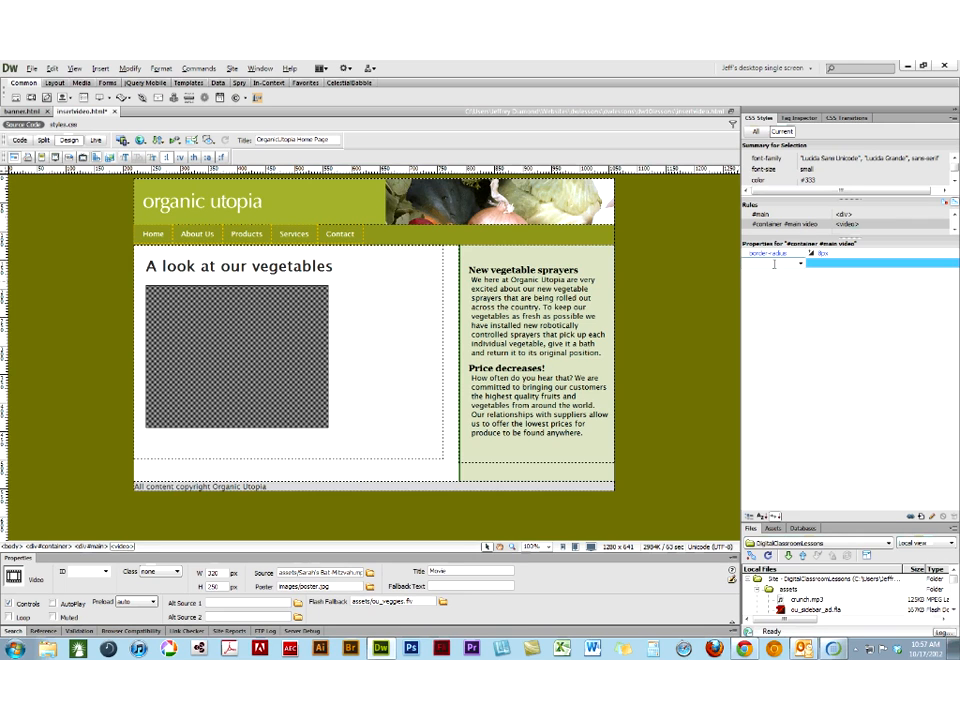
pyautogui.write('-webkit')
pyautogui.write('-')
pyautogui.write('border')
pyautogui.write('-radius')
pyautogui.press('Tab')
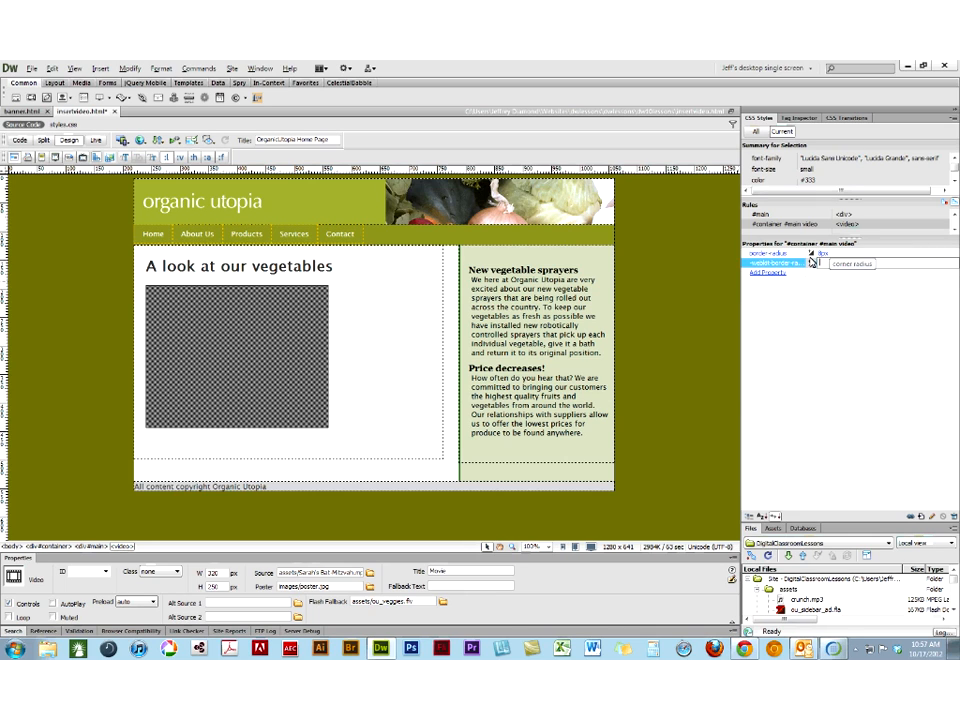
pyautogui.click(811, 262)
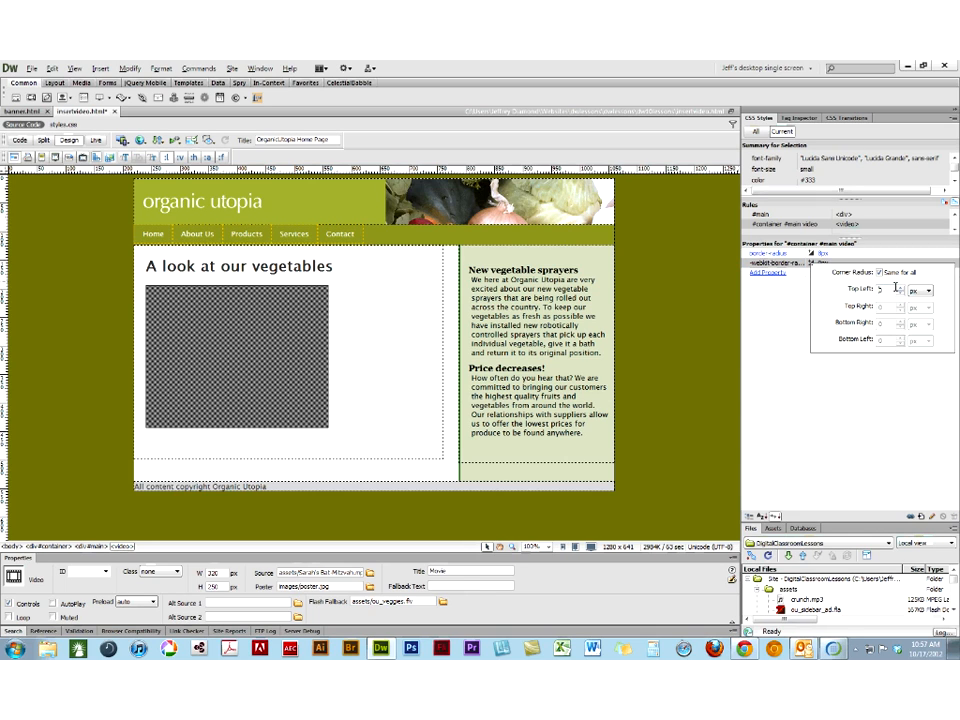
pyautogui.doubleClick(893, 288)
pyautogui.write('8')
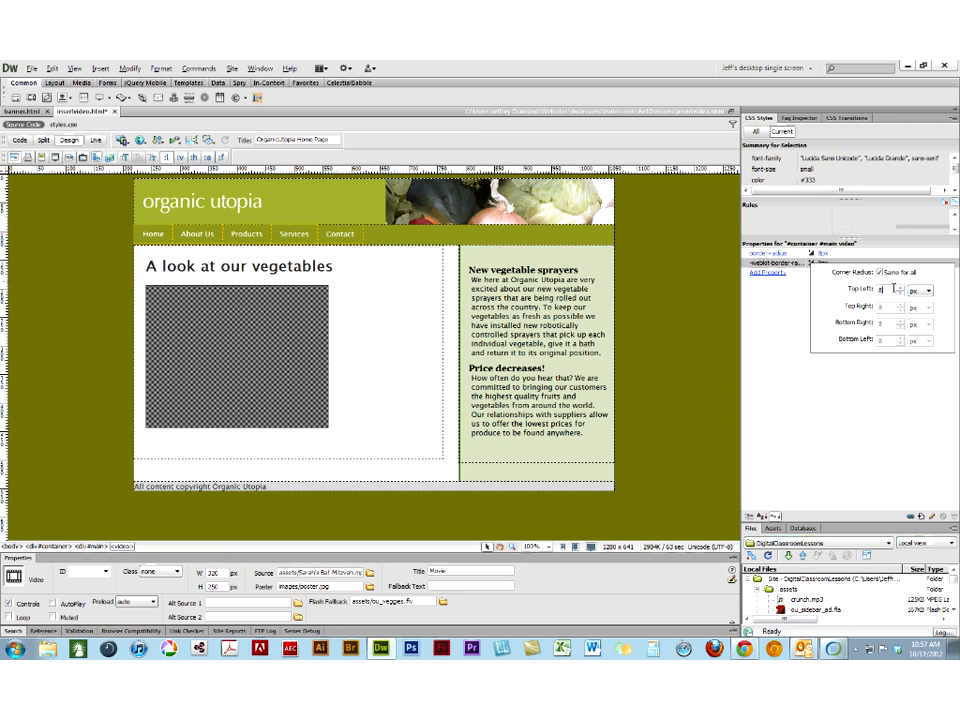
pyautogui.press('Return')
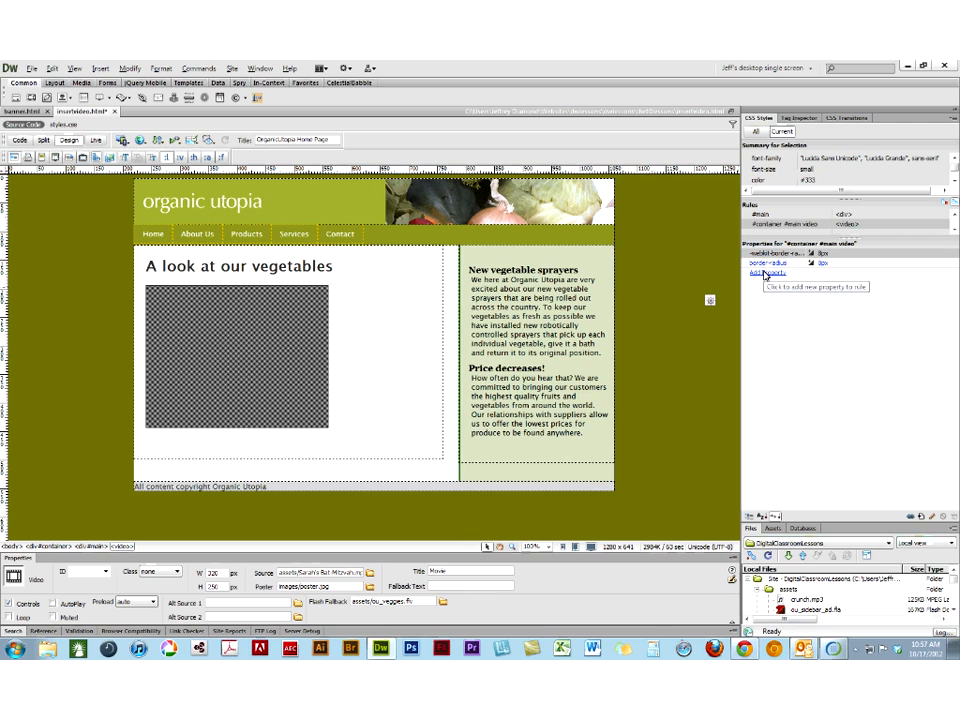
# - Add a -moz-border-radius property of 8px to the #container #main video rule
pyautogui.click(765, 273)
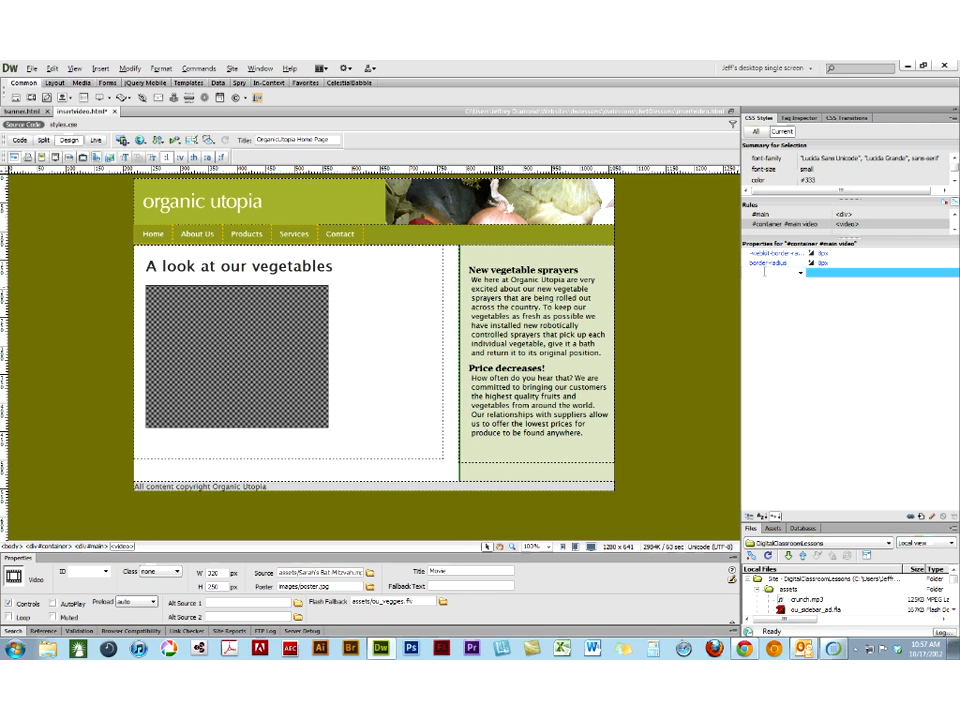
pyautogui.write('-moz-')
pyautogui.write('border-rad')
pyautogui.write('ius')
pyautogui.press('Tab')
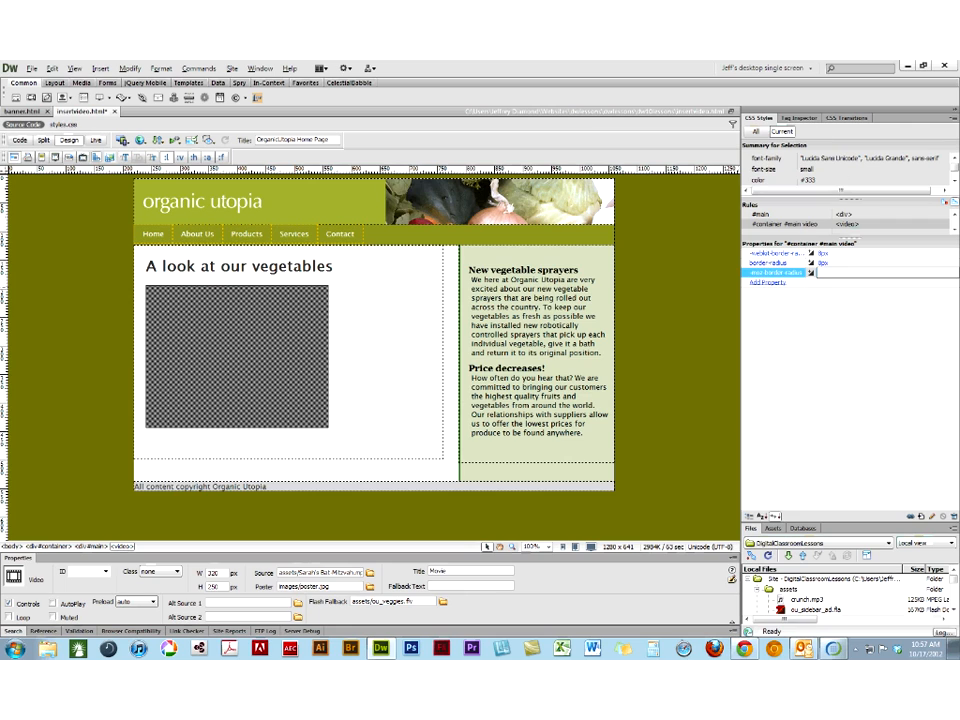
pyautogui.write('8px')
pyautogui.press('Return')
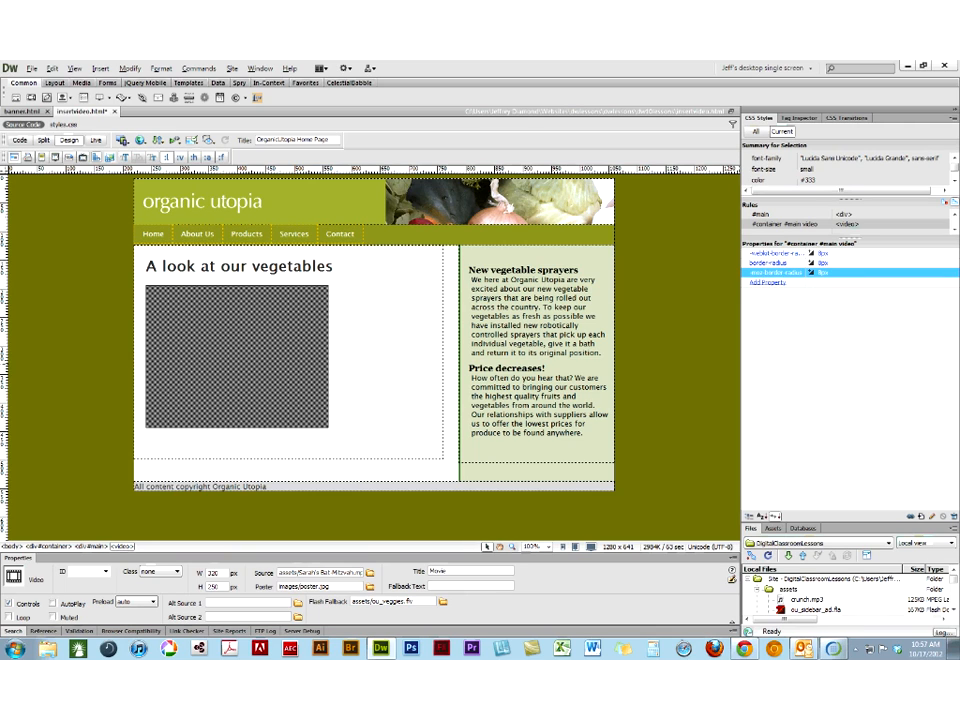
# - Save insertvideo.html and preview the video's rounded corners in Chrome, returning to Dreamweaver when done
pyautogui.click(137, 145)
pyautogui.click(155, 167)
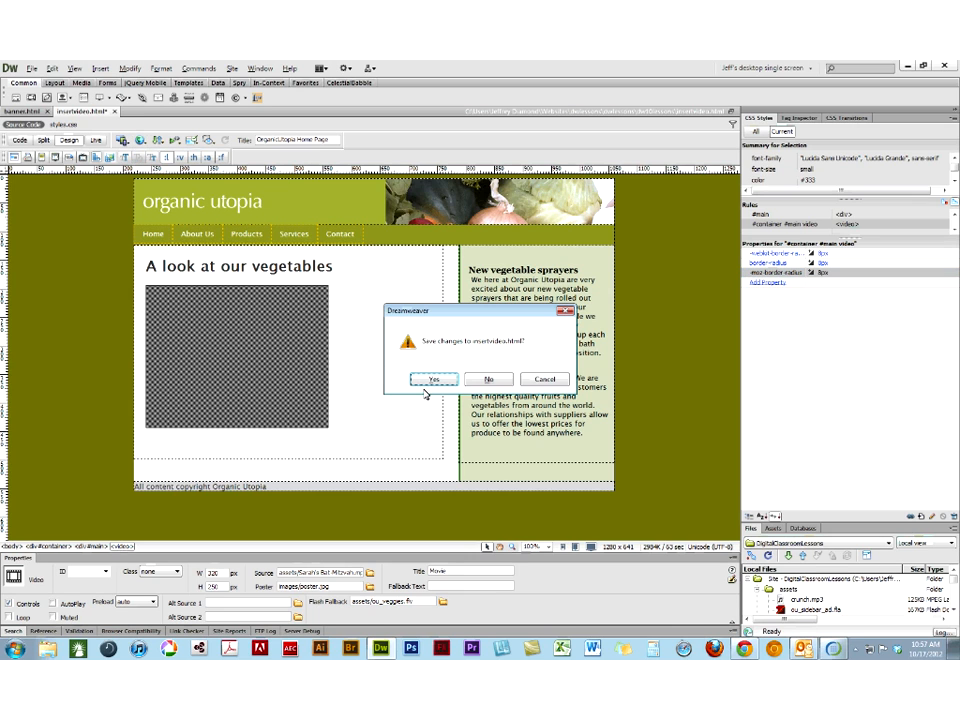
pyautogui.click(430, 379)
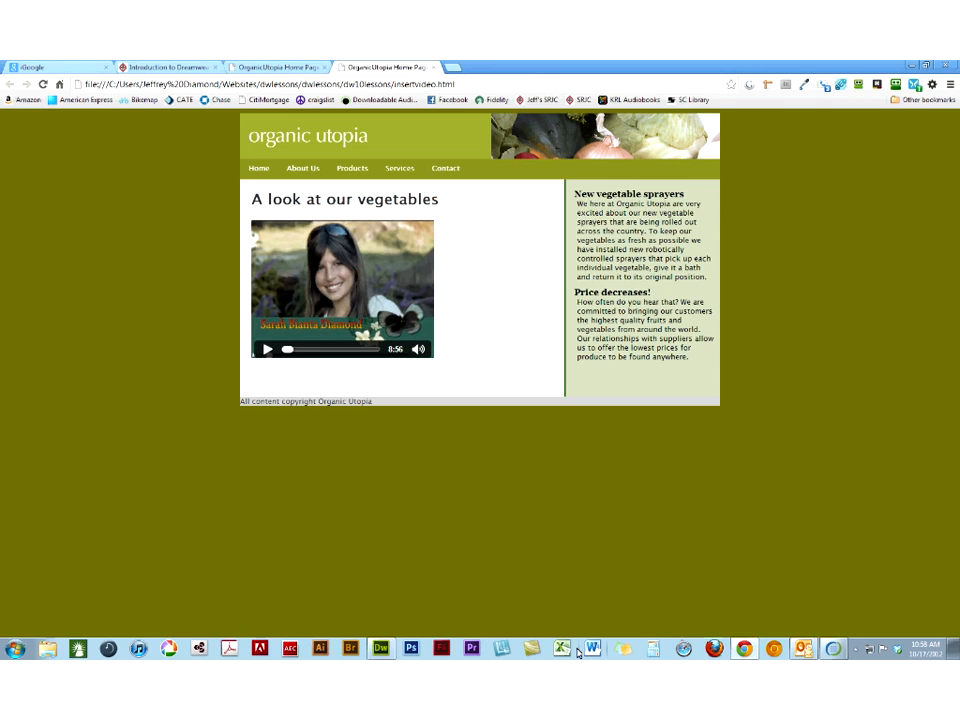
pyautogui.moveTo(382, 645)
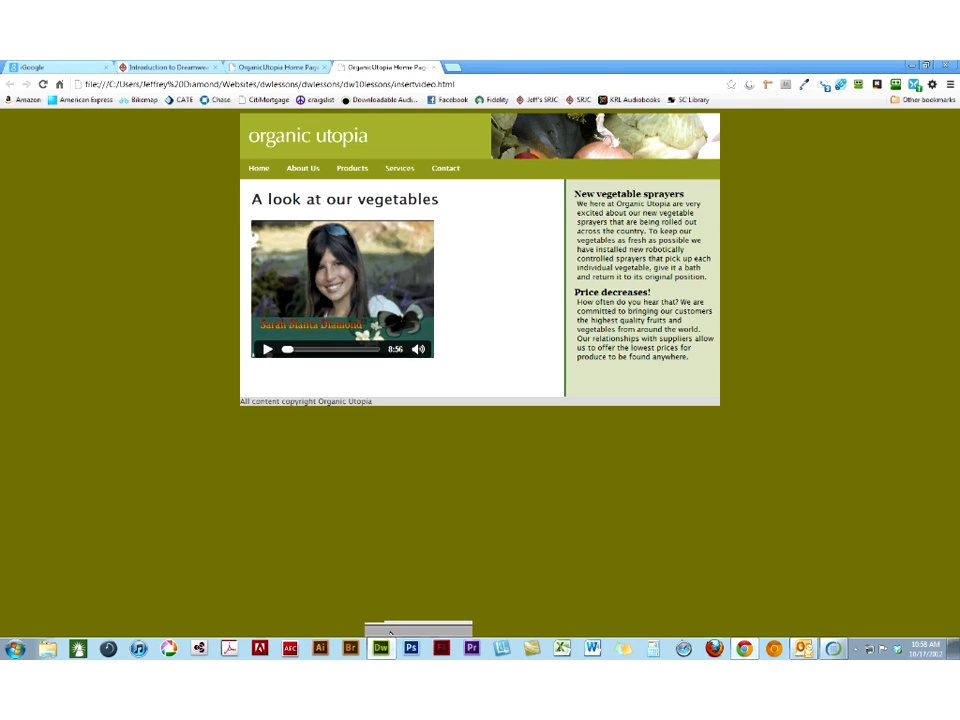
pyautogui.click(390, 632)
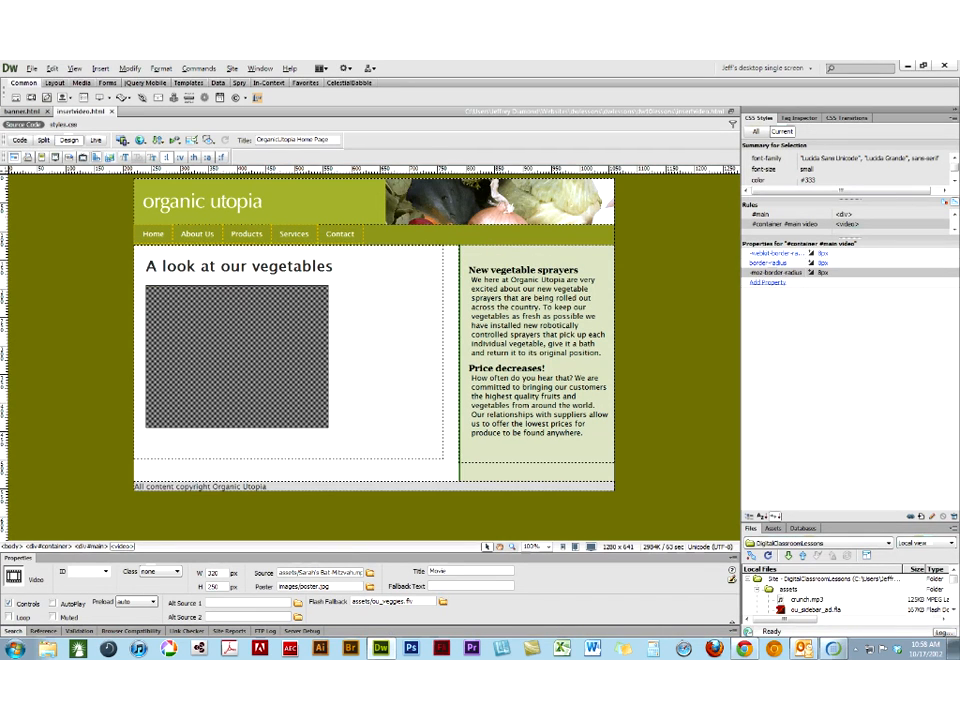
# - Examine the styles.css code and locate the #container #main video rule in the page's source code
pyautogui.click(52, 125)
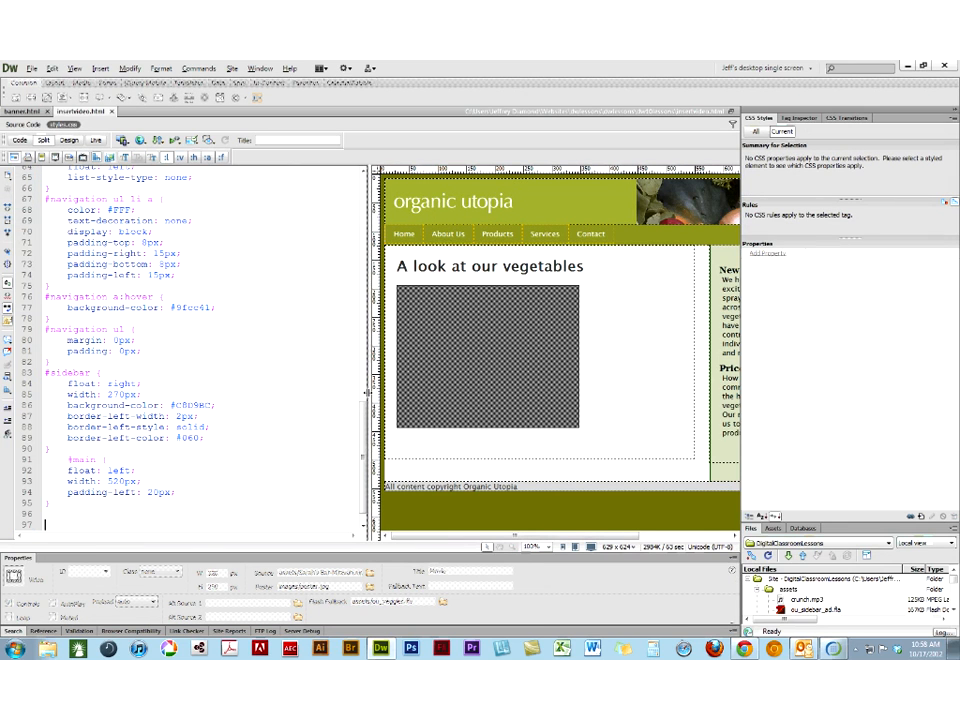
pyautogui.moveTo(368, 393); pyautogui.dragTo(366, 393)
pyautogui.moveTo(361, 410); pyautogui.dragTo(352, 388)
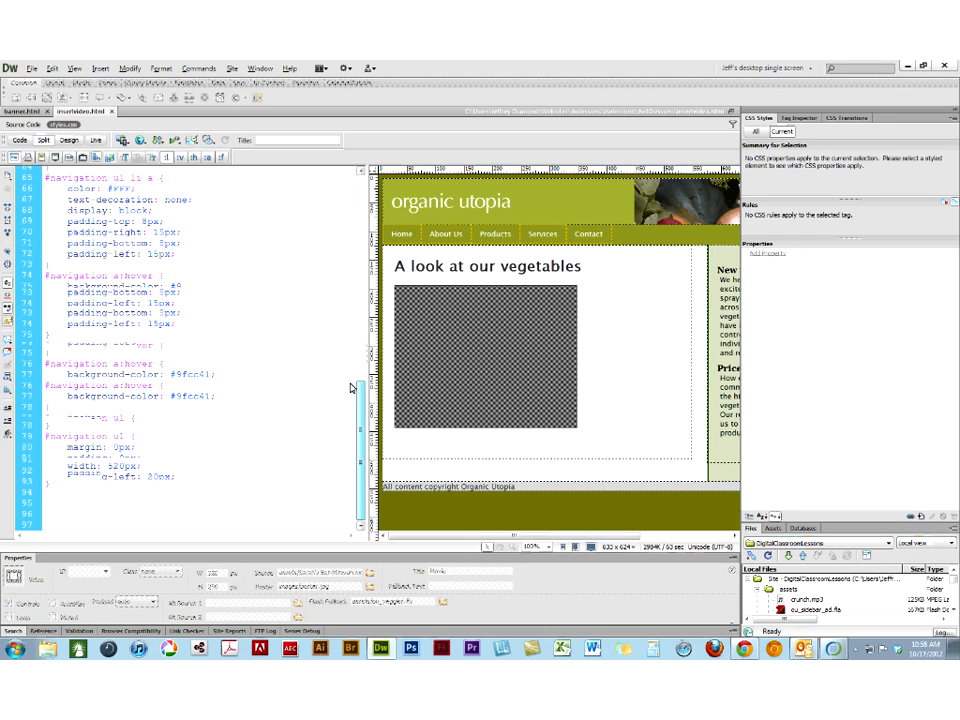
pyautogui.moveTo(352, 388); pyautogui.dragTo(323, 197)
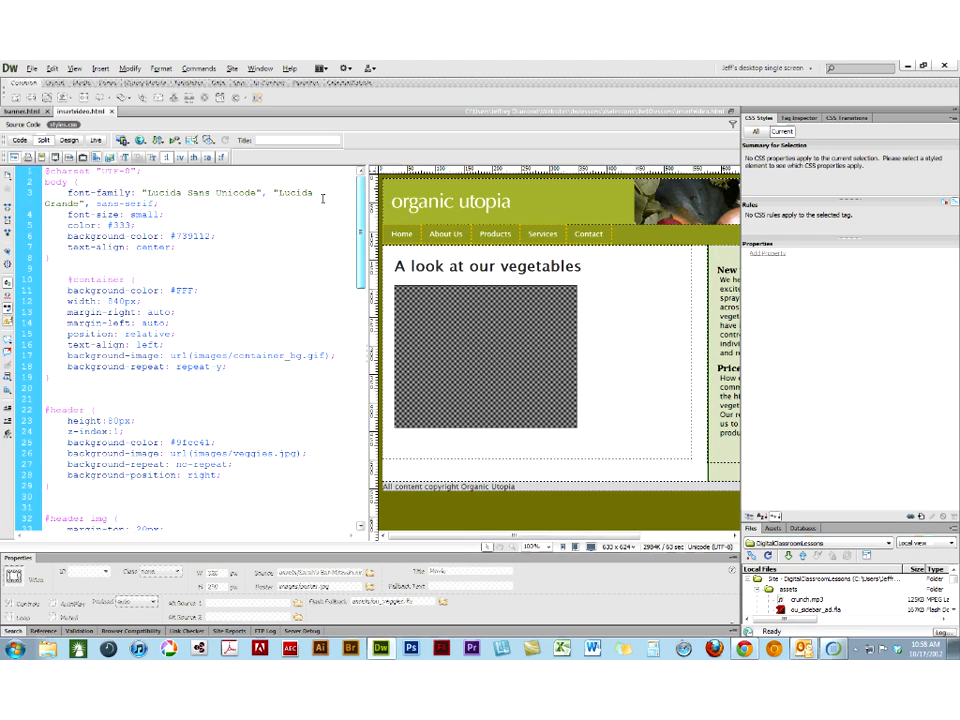
pyautogui.click(451, 290)
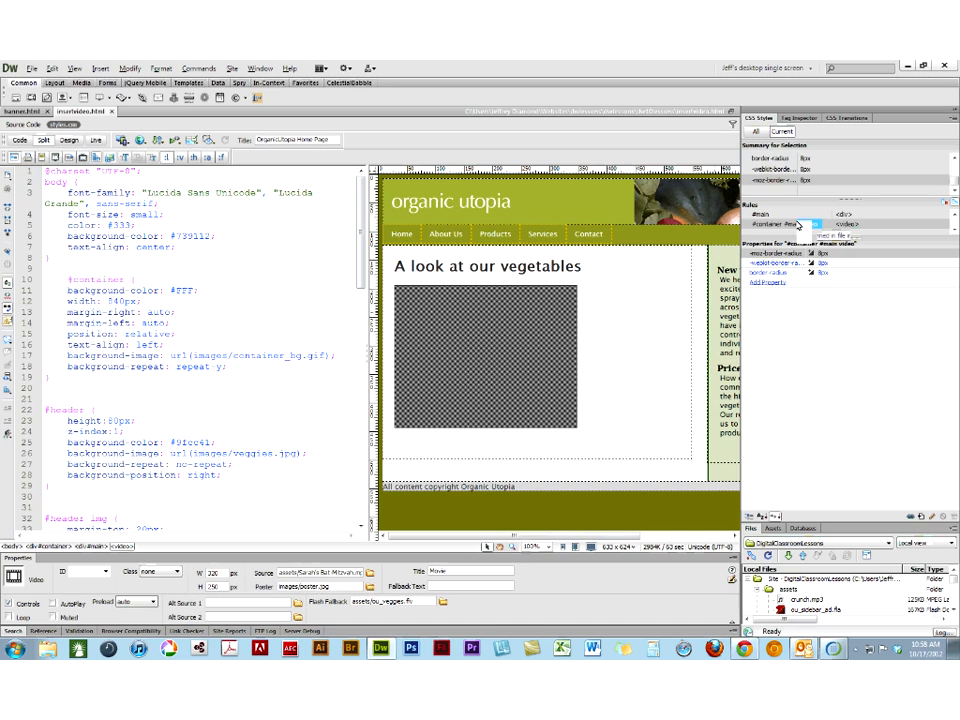
pyautogui.rightClick(814, 224)
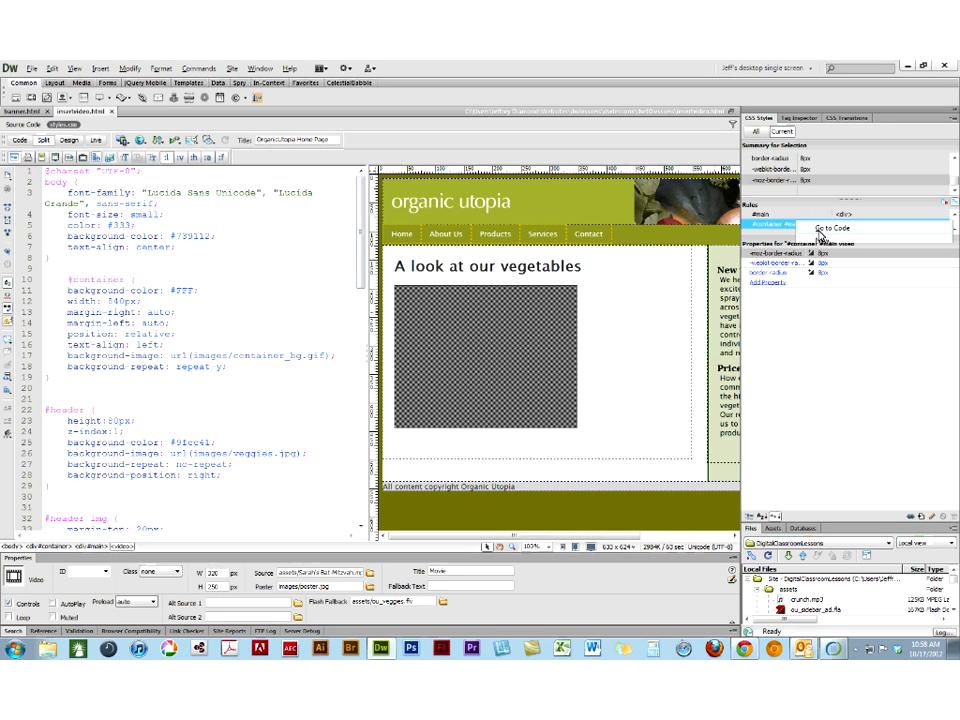
pyautogui.click(822, 230)
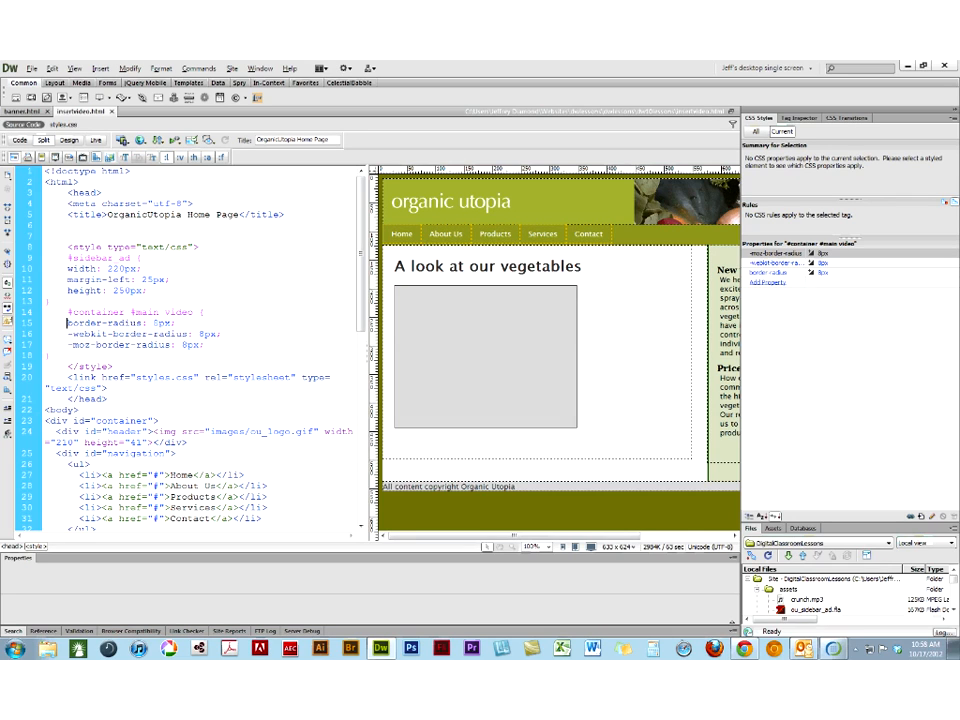
# - Wrap the selected video in a new div with the class vid_holder
pyautogui.click(419, 315)
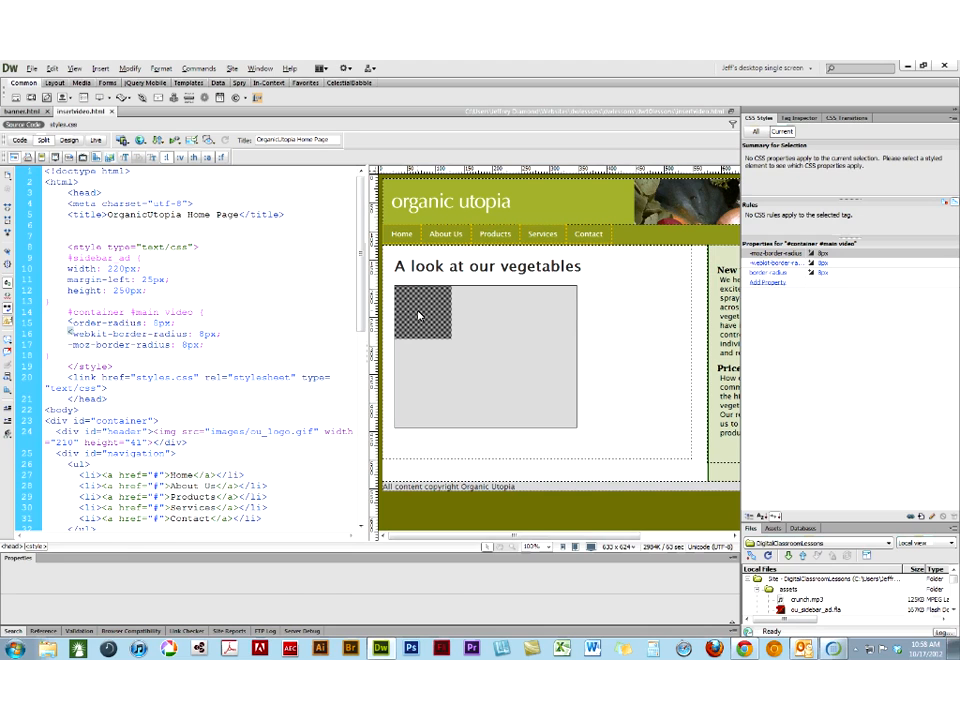
pyautogui.click(101, 68)
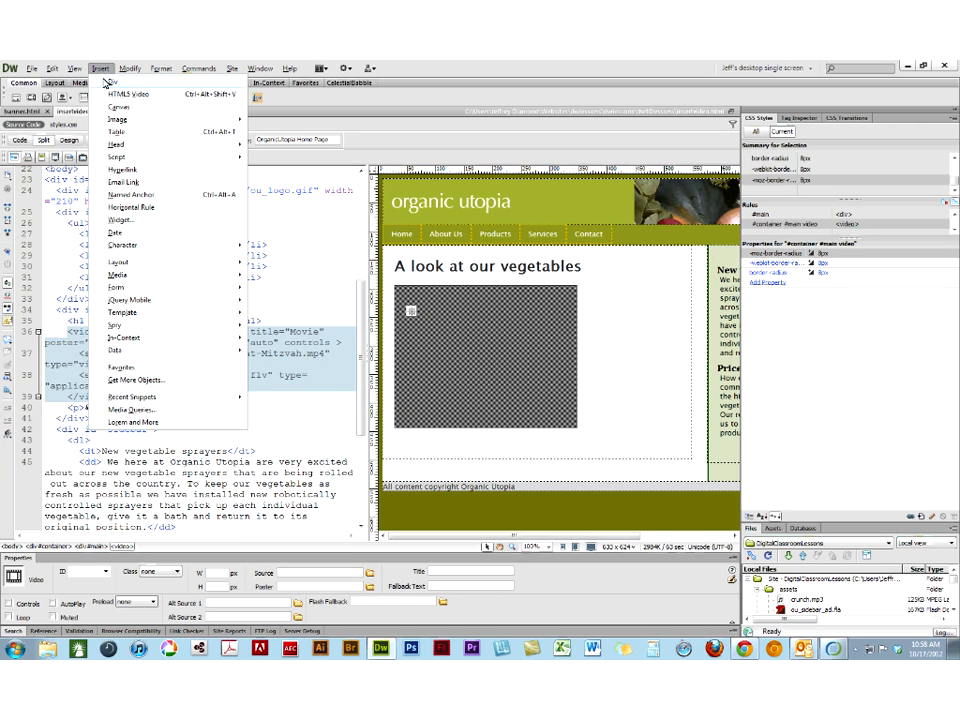
pyautogui.click(111, 82)
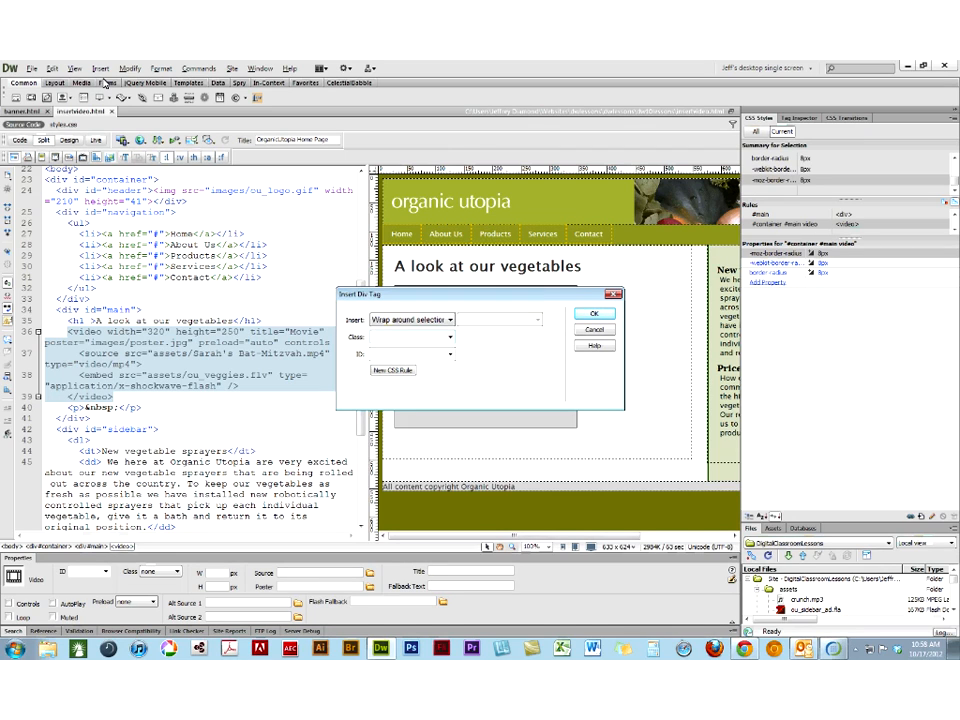
pyautogui.write('vid_holder')
pyautogui.click(593, 314)
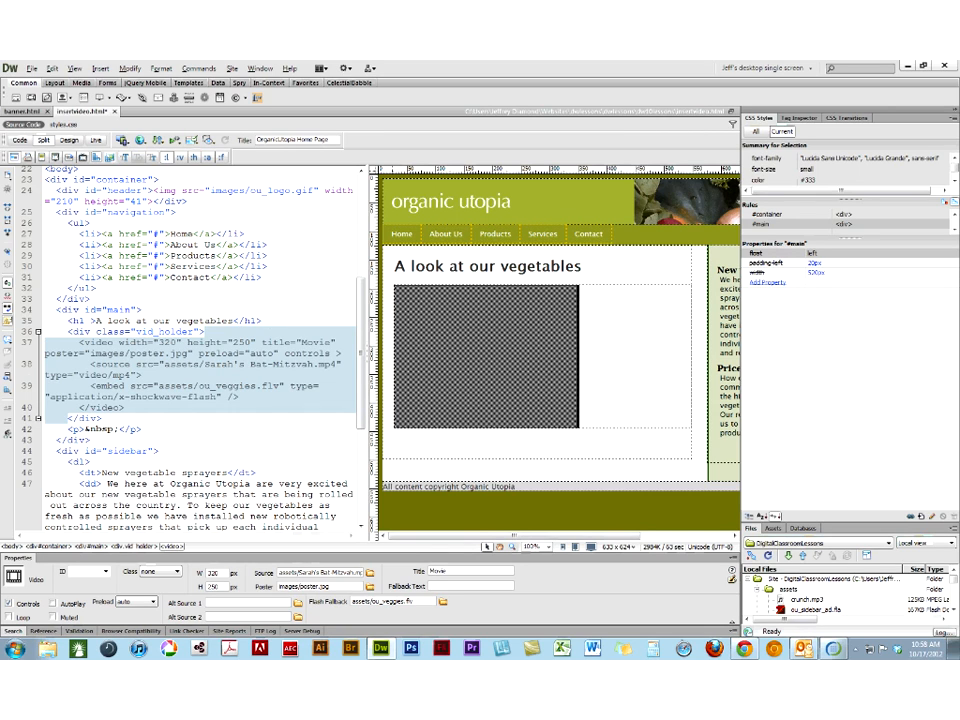
# - Change the selector of the #container #main video rule in the source code to #container #main vid_holder
pyautogui.click(55, 125)
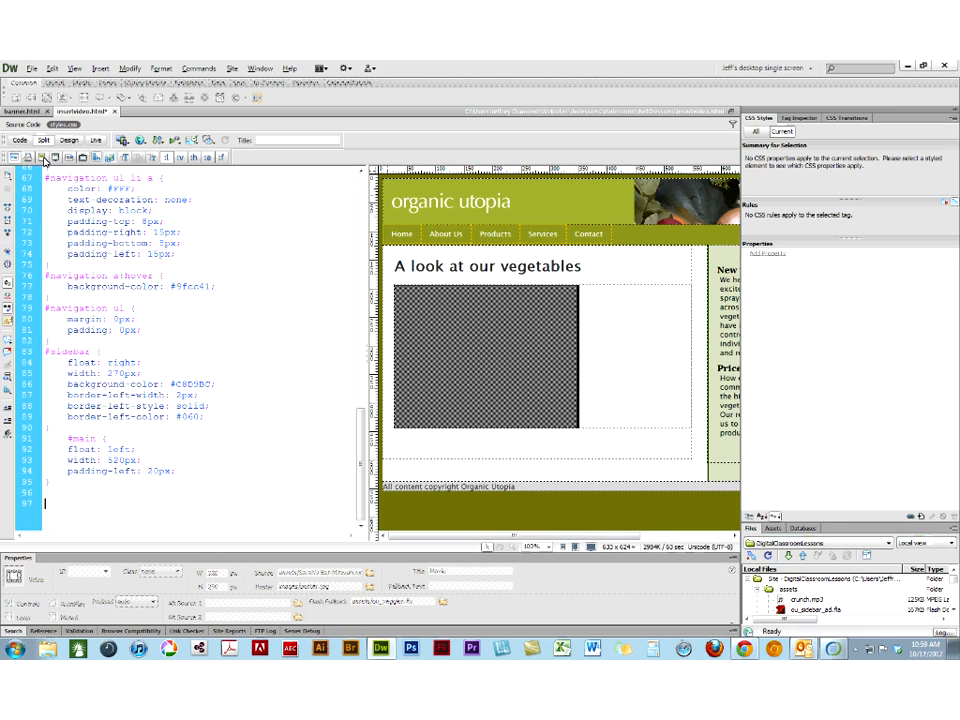
pyautogui.click(22, 128)
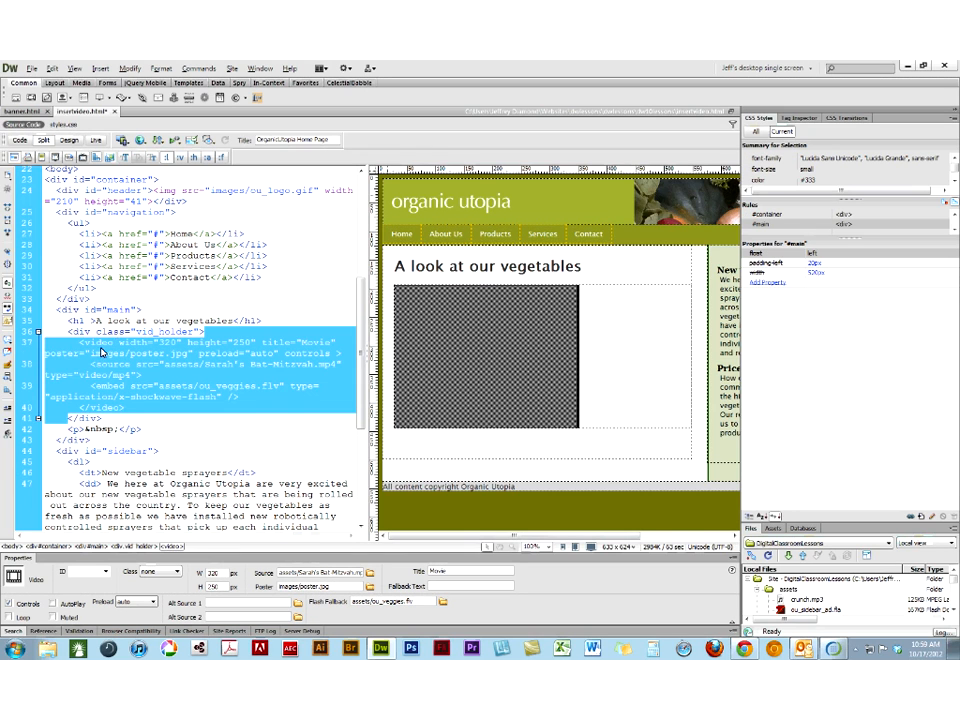
pyautogui.click(120, 342)
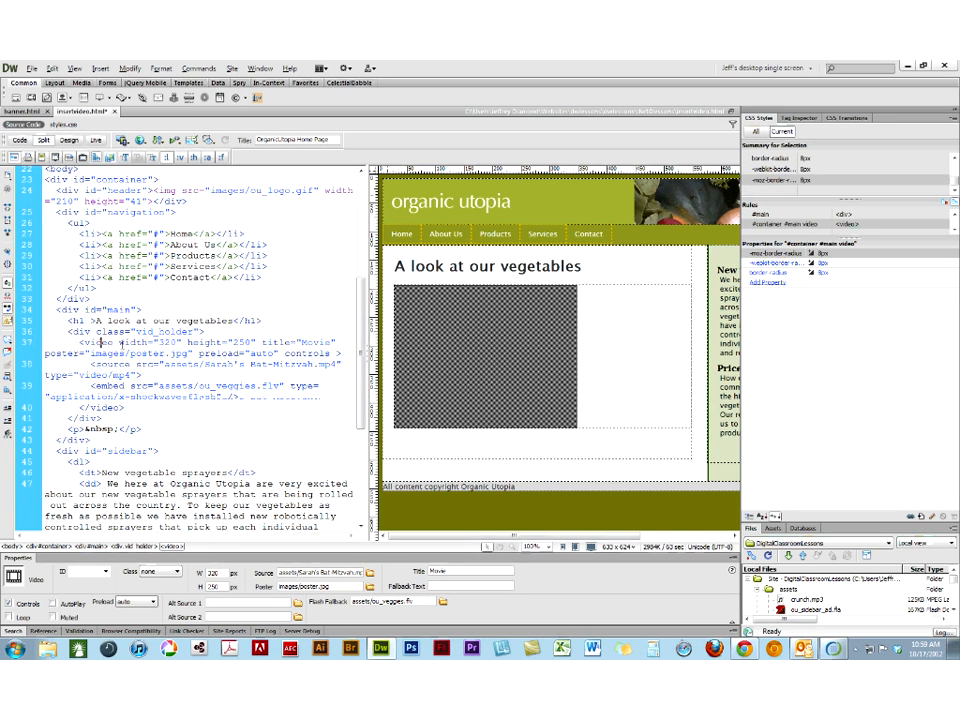
pyautogui.scroll(7, 122, 343)
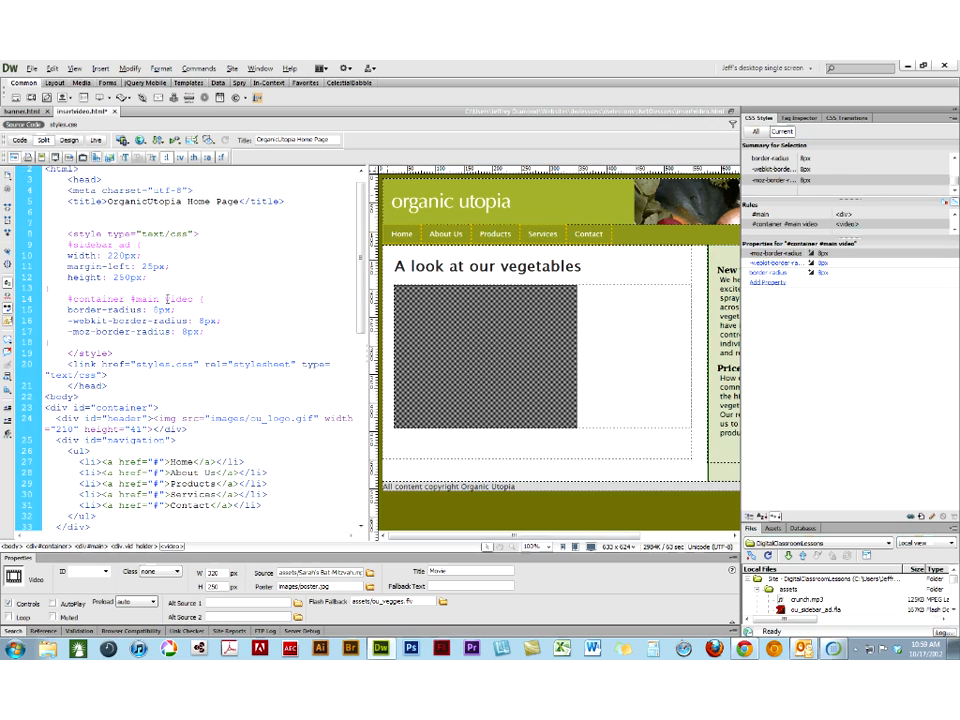
pyautogui.click(168, 301)
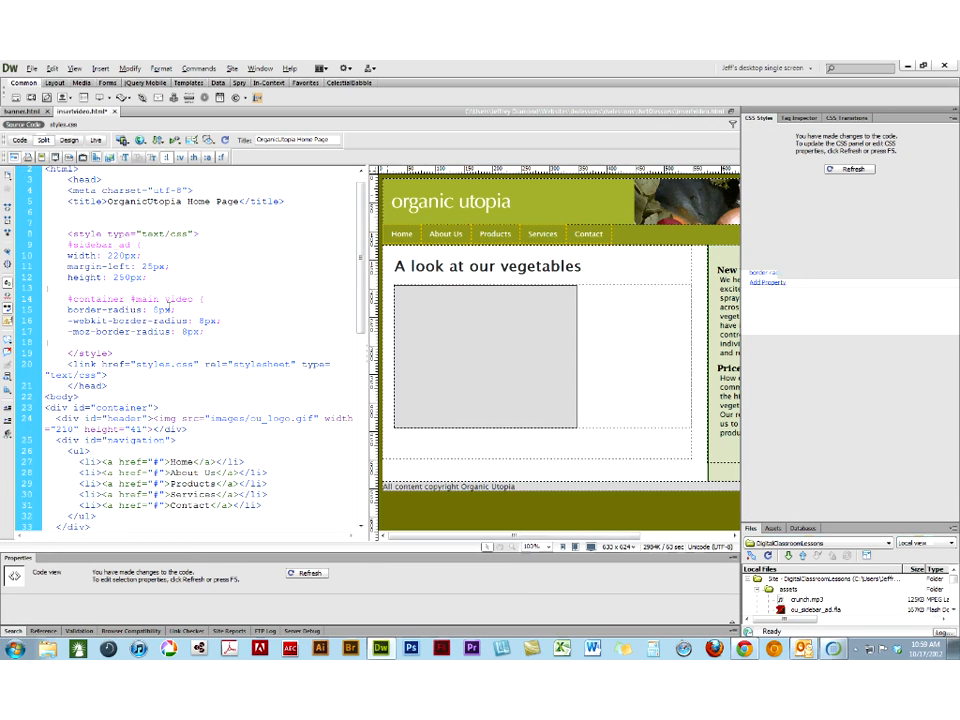
pyautogui.write('vid #')
pyautogui.write('older')
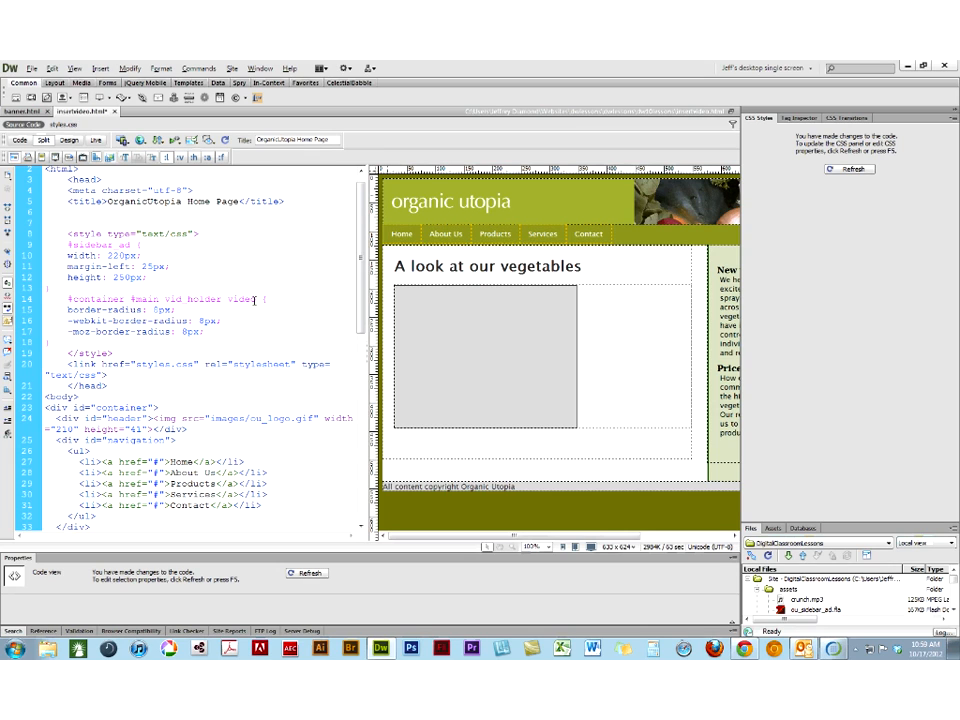
pyautogui.press('Delete')
pyautogui.press('Delete')
pyautogui.press('Delete')
pyautogui.press('Delete')
pyautogui.press('Delete')
# - Turn vid_holder into a class selector so the rule reads #container #main .vid_holder, and refresh the CSS styles
pyautogui.click(66, 141)
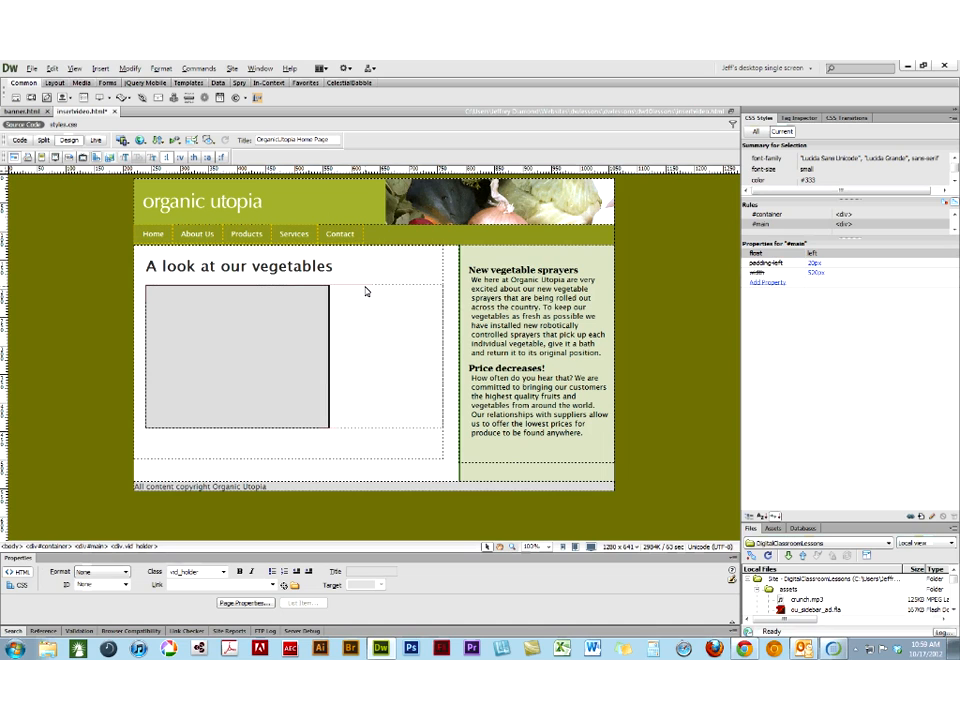
pyautogui.click(366, 291)
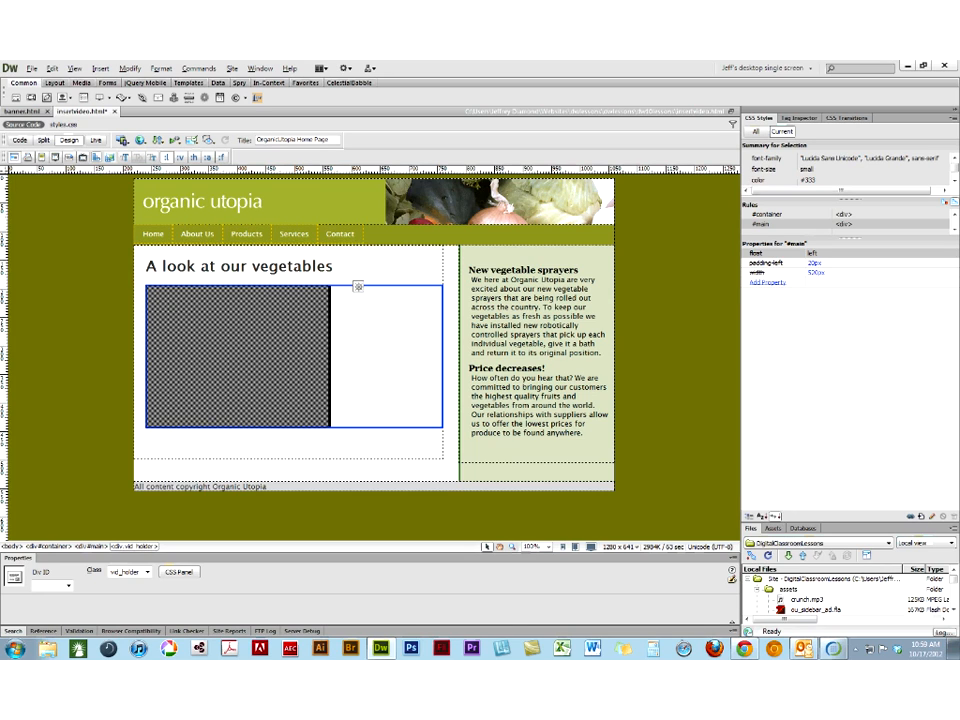
pyautogui.click(20, 142)
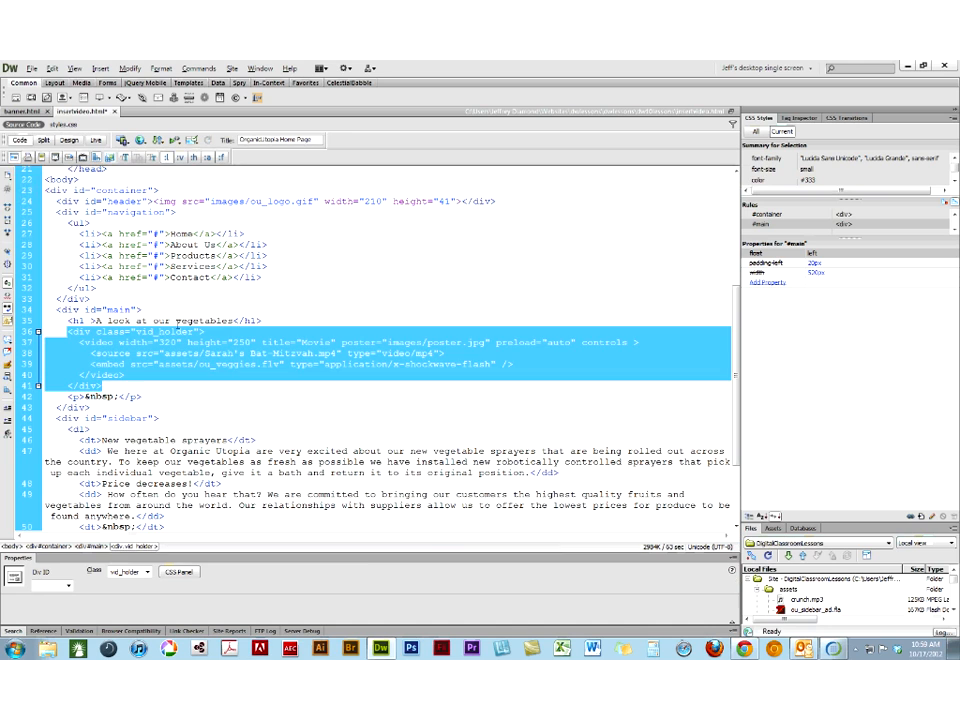
pyautogui.click(177, 322)
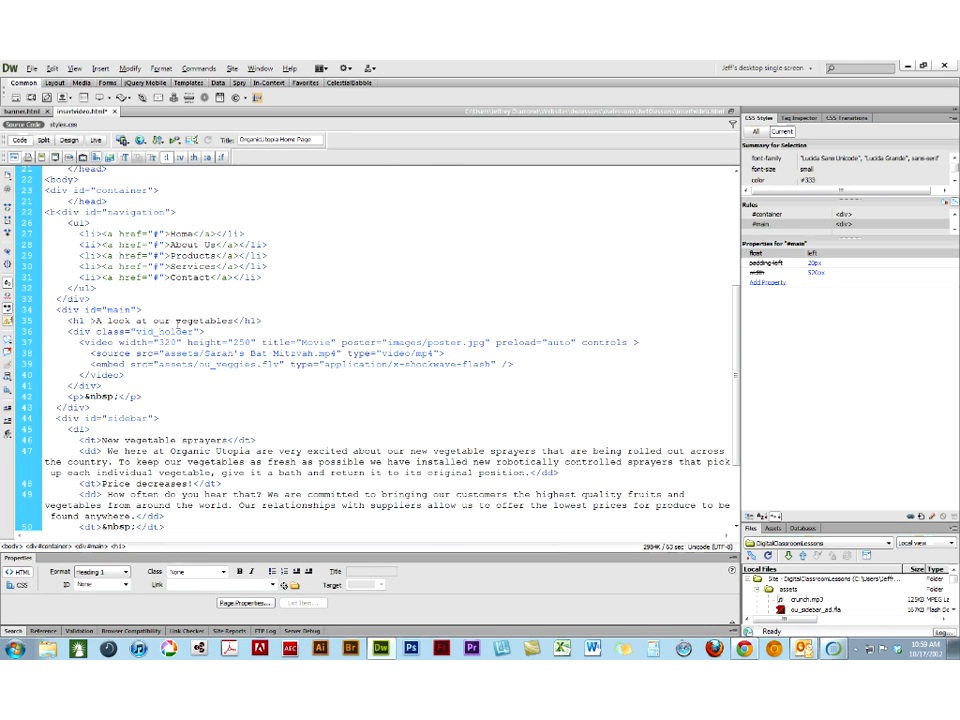
pyautogui.scroll(7, 177, 325)
pyautogui.click(167, 312)
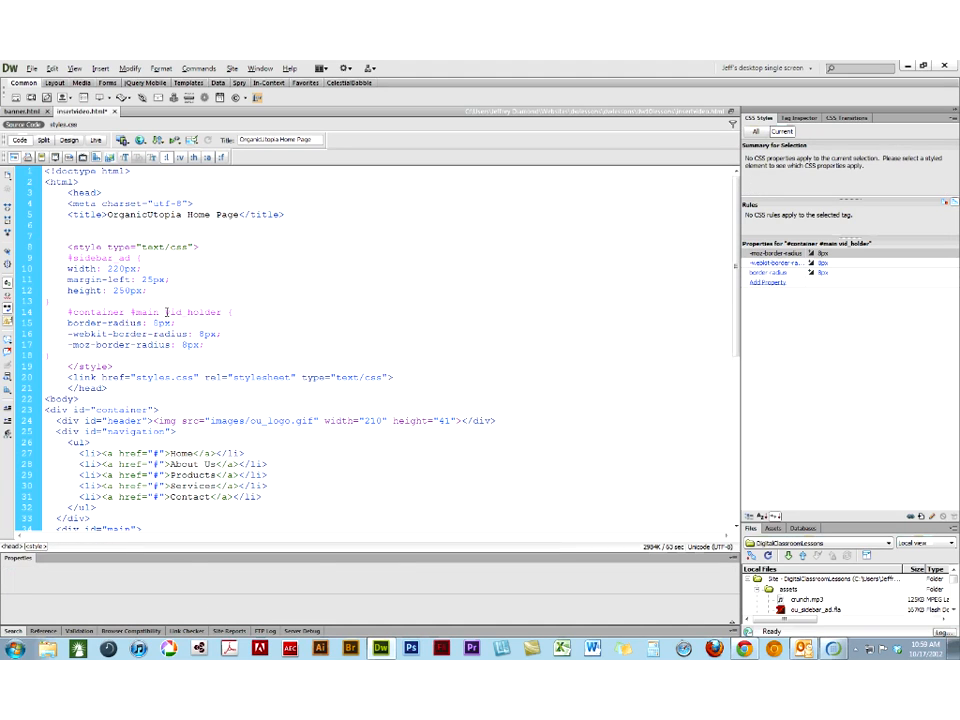
pyautogui.write('.')
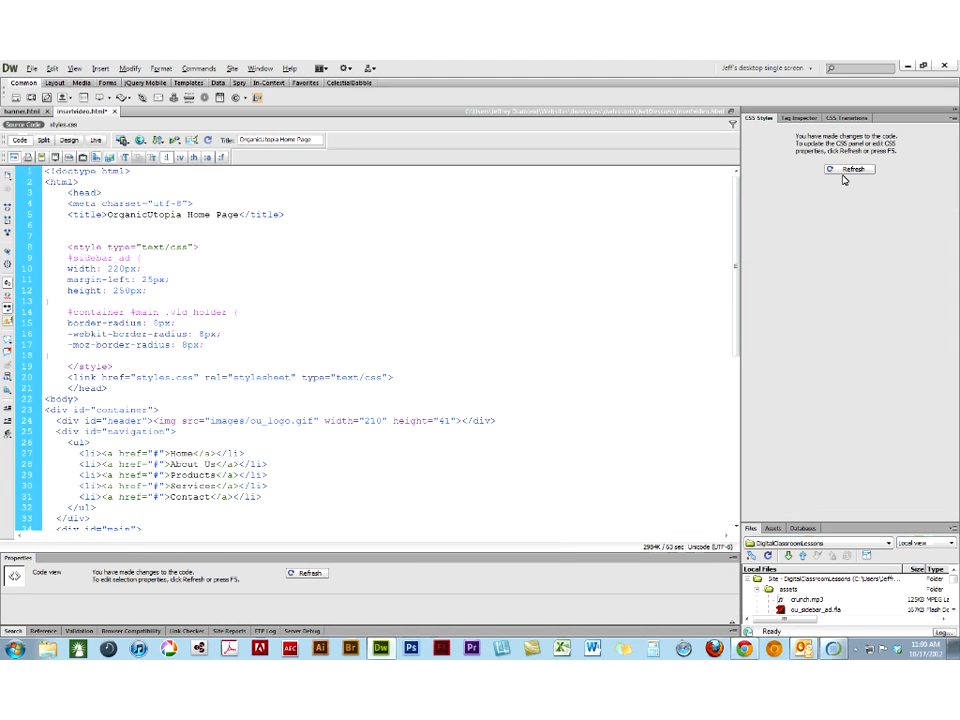
pyautogui.click(839, 170)
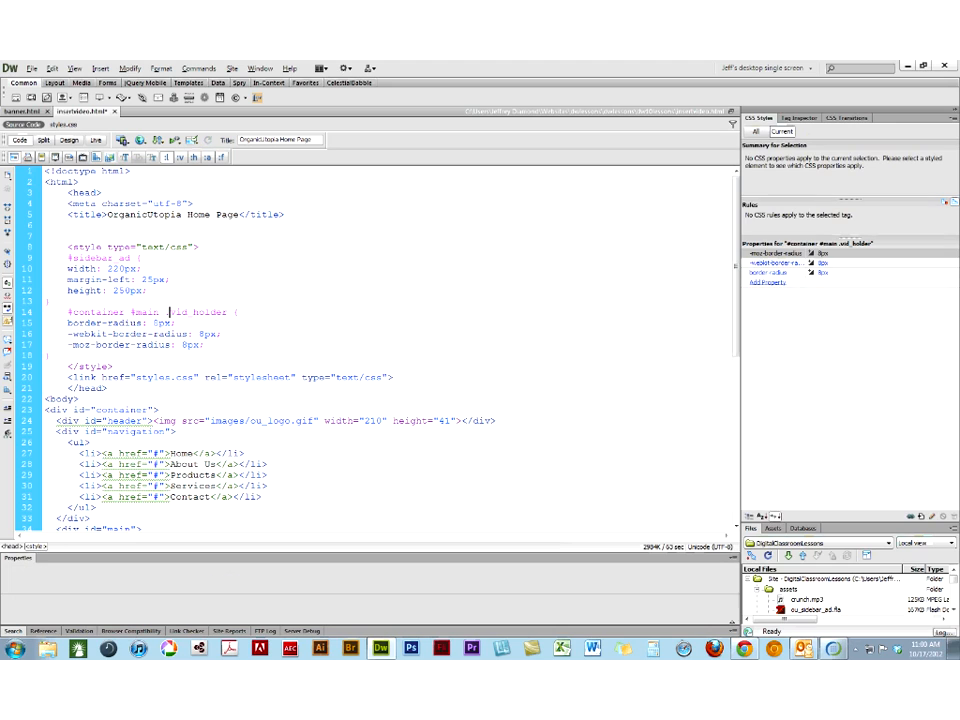
# - Set the box width of the #container #main .vid_holder rule to 320 px
pyautogui.click(932, 518)
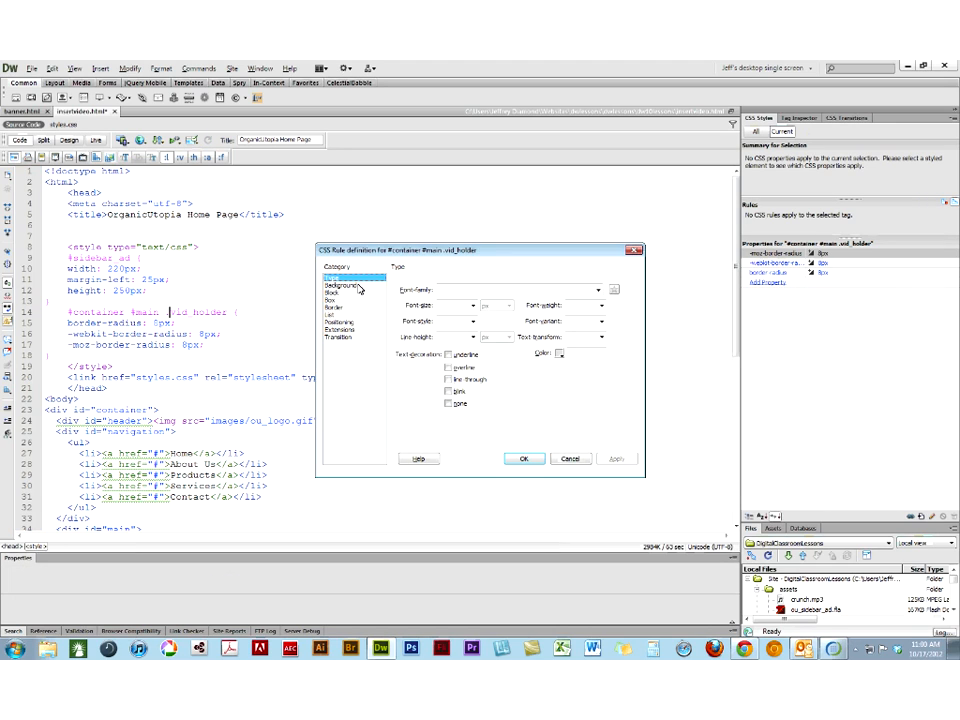
pyautogui.click(357, 293)
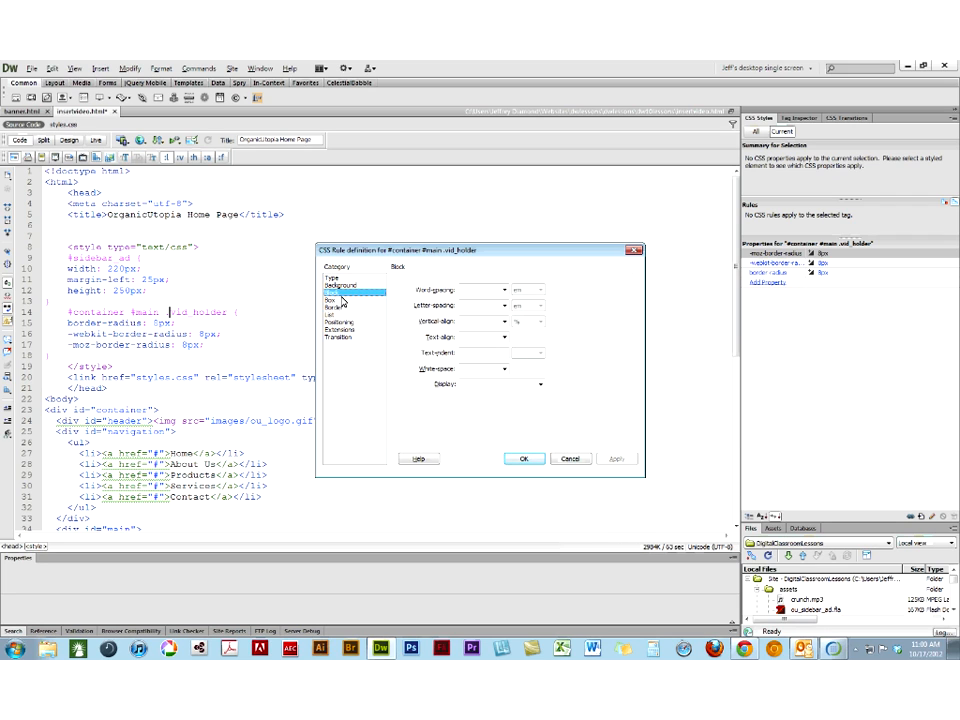
pyautogui.click(443, 290)
pyautogui.write('320')
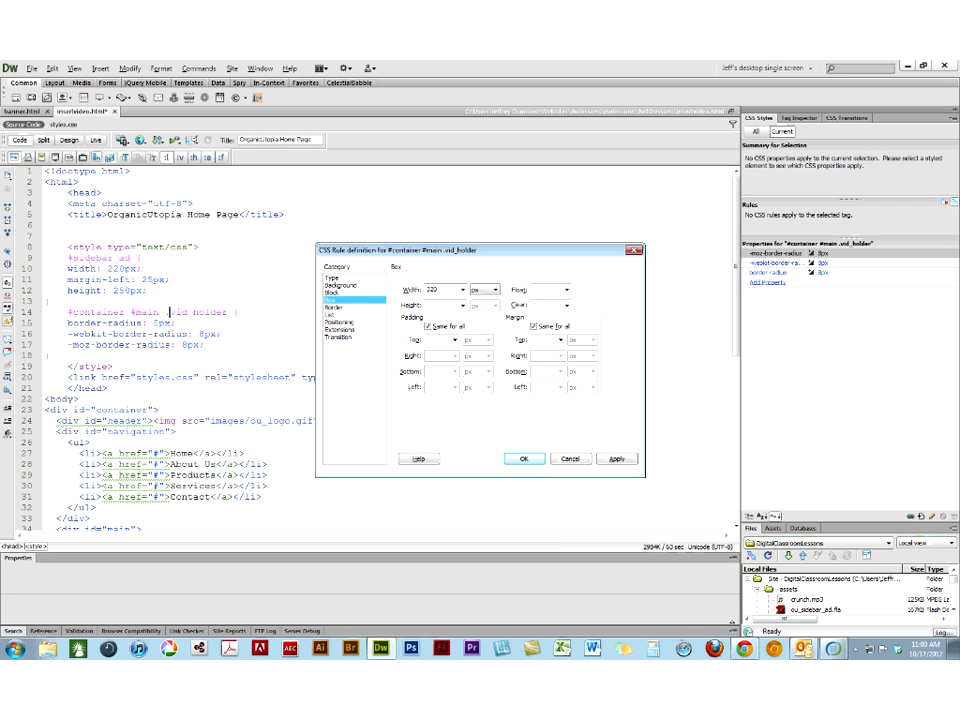
pyautogui.click(527, 460)
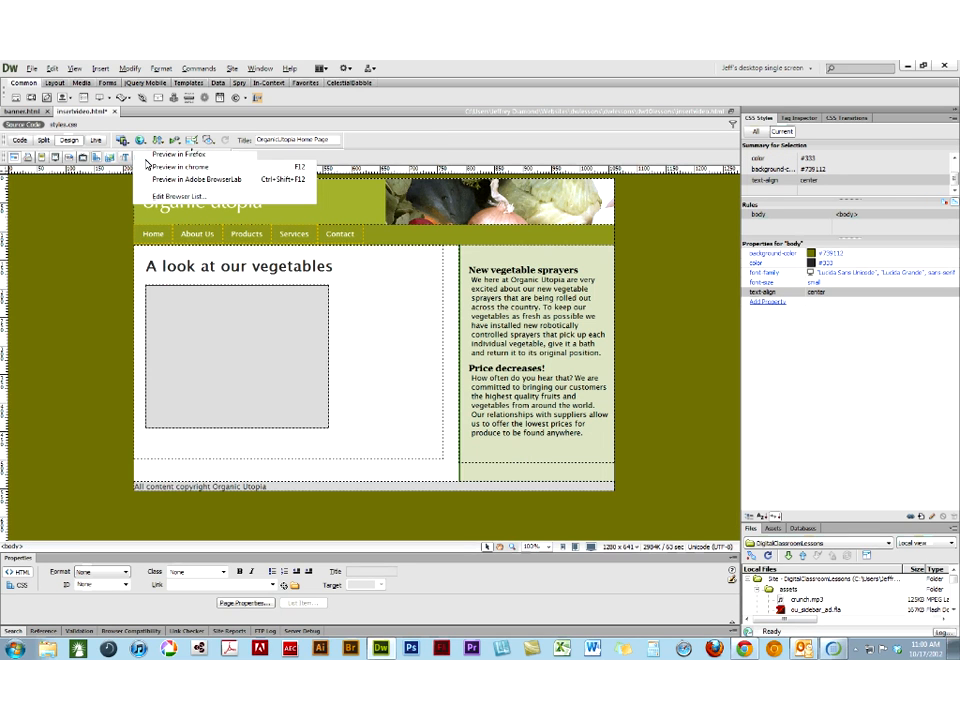
# - Save the .vid_holder changes to insertvideo.html and check the page in Chrome before returning to Dreamweaver
pyautogui.click(150, 168)
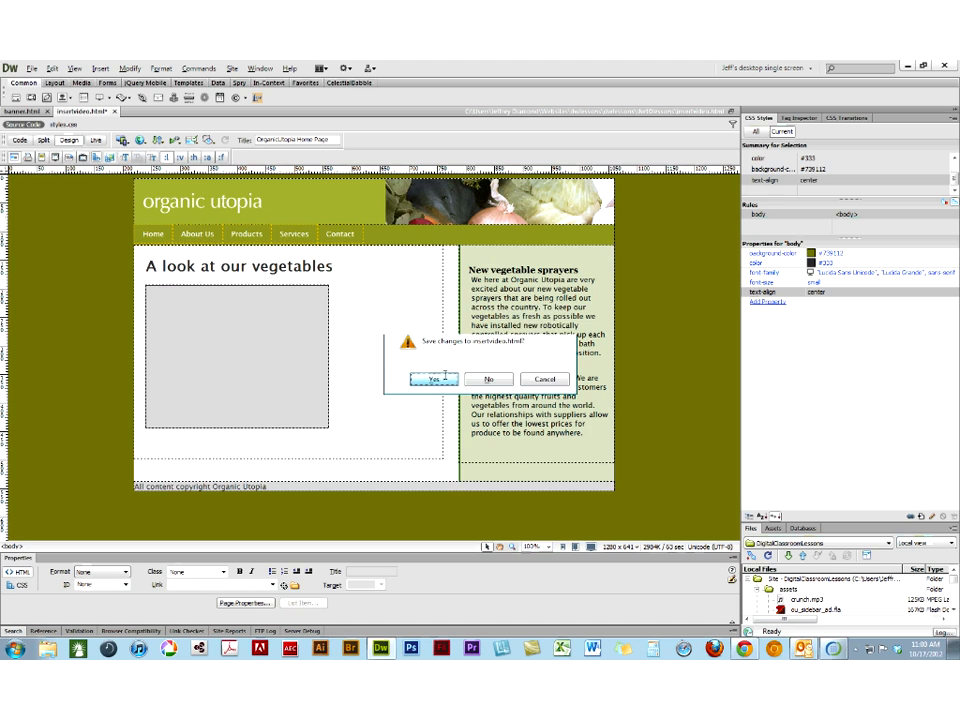
pyautogui.click(434, 379)
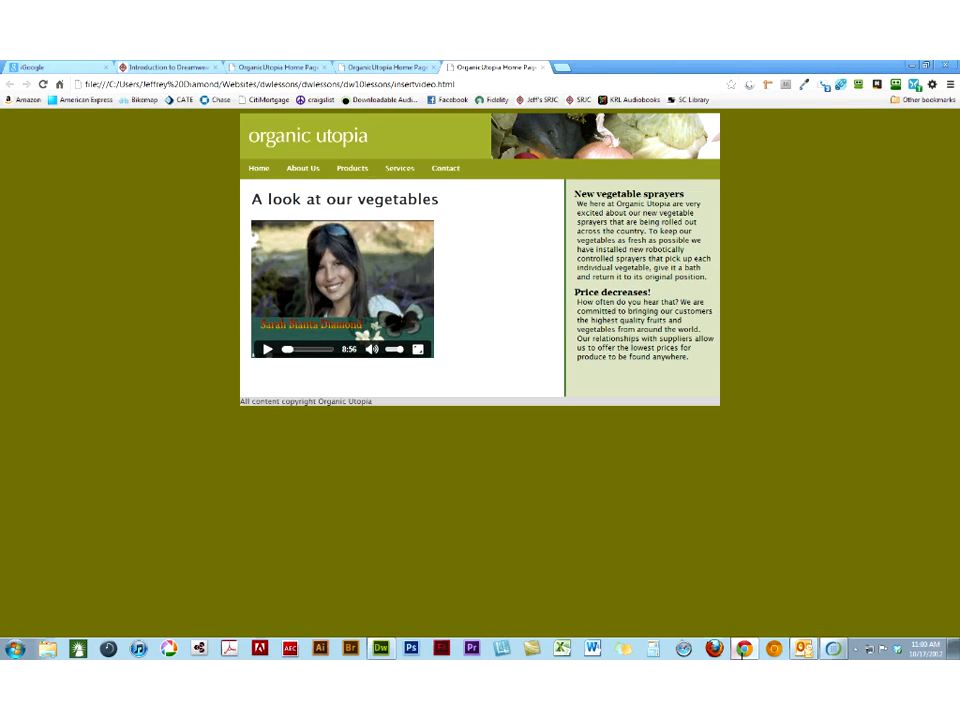
pyautogui.moveTo(744, 653)
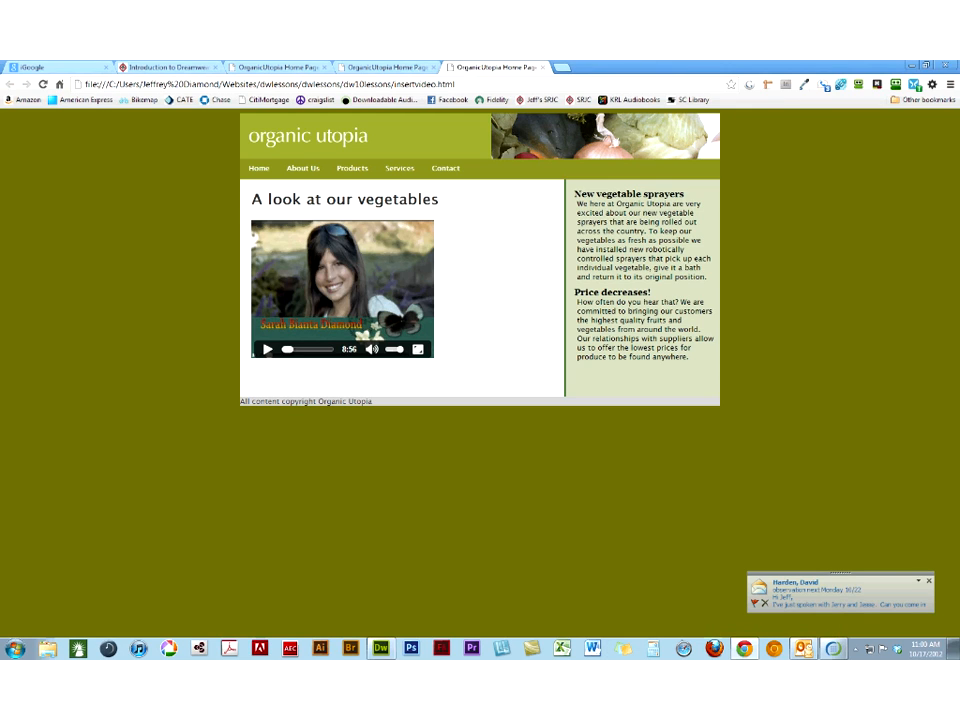
pyautogui.click(380, 648)
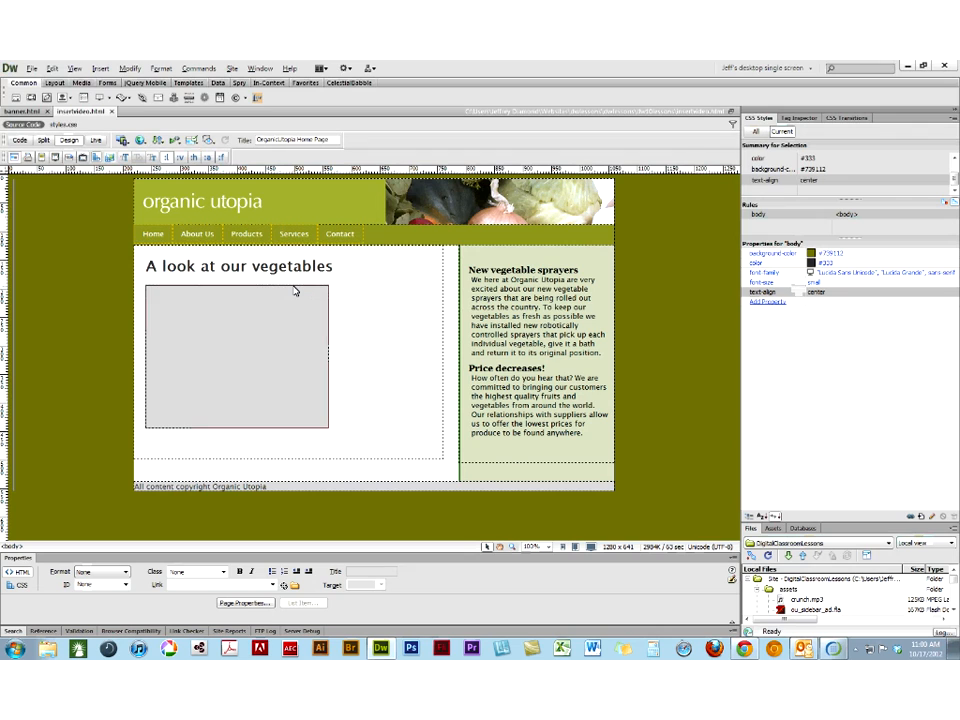
# - Review the .vid_holder rule's properties and check the video in Live view
pyautogui.click(295, 290)
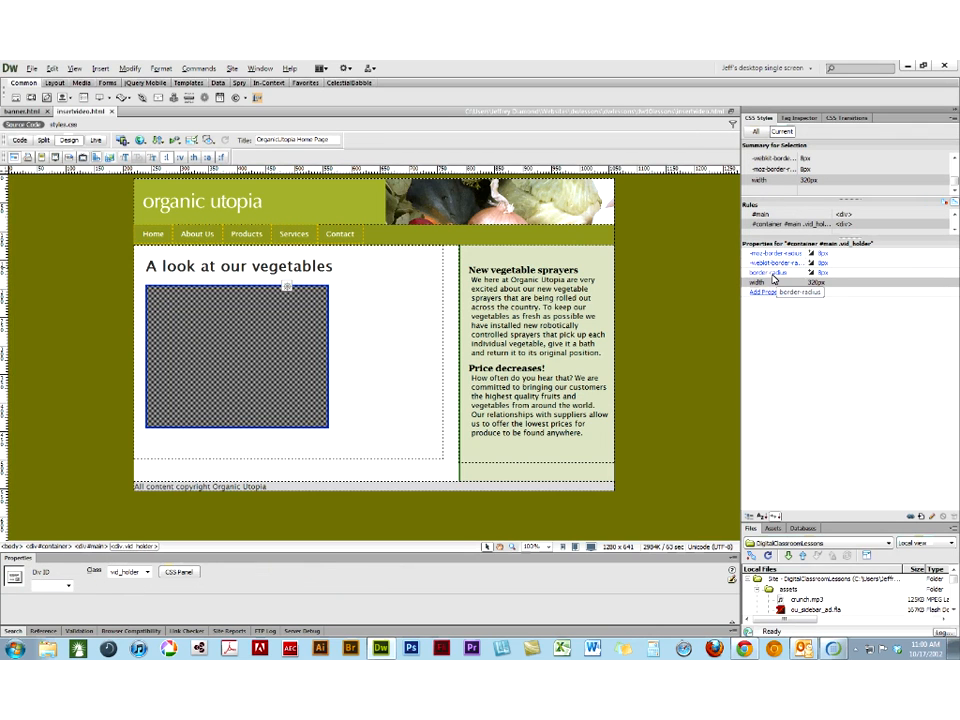
pyautogui.click(96, 141)
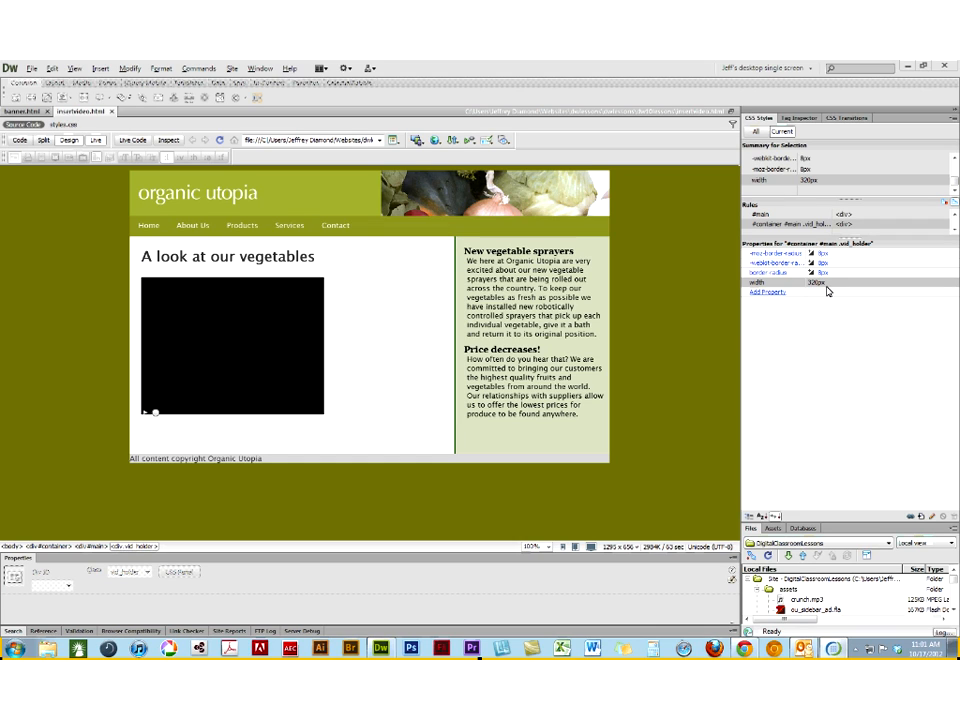
pyautogui.click(339, 303)
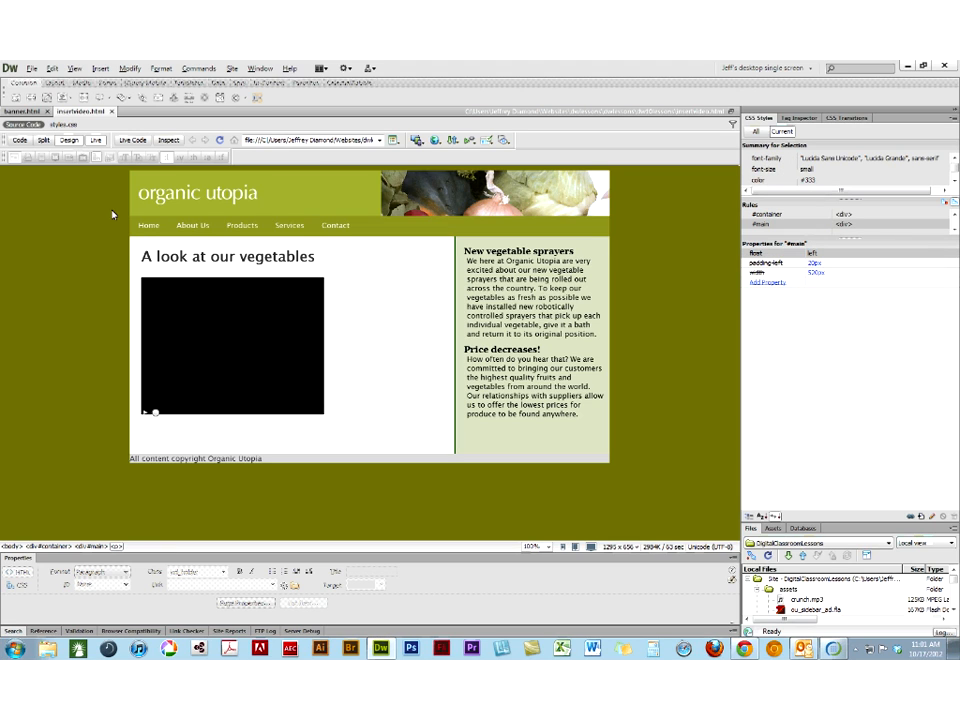
pyautogui.click(22, 141)
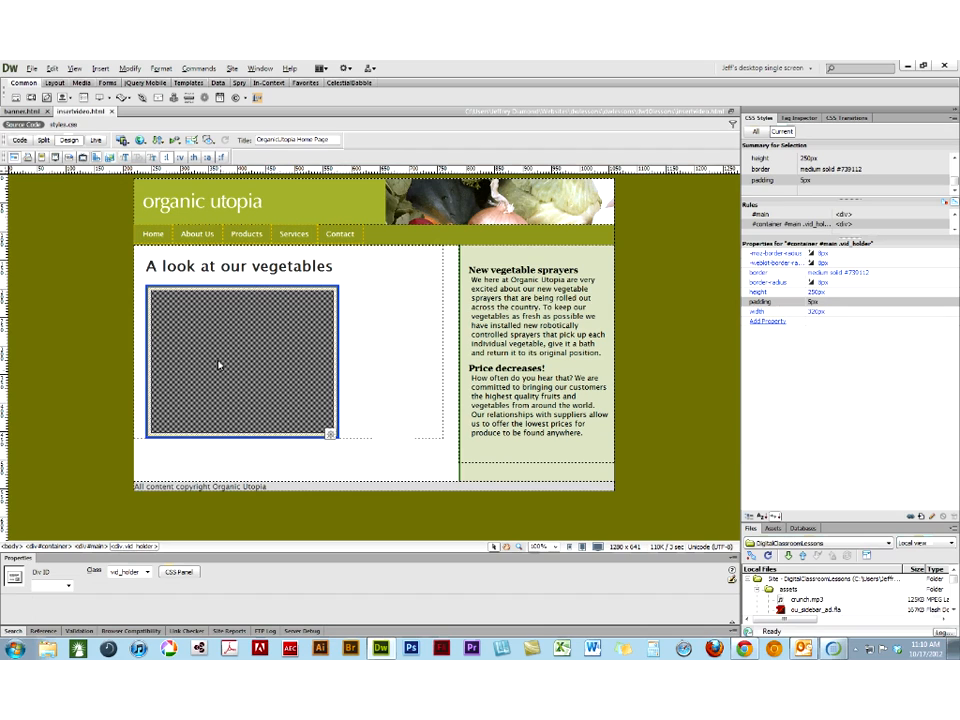
# - Select the vid_holder div around the video and go to its #container #main .vid_holder rule in the source code
pyautogui.click(387, 342)
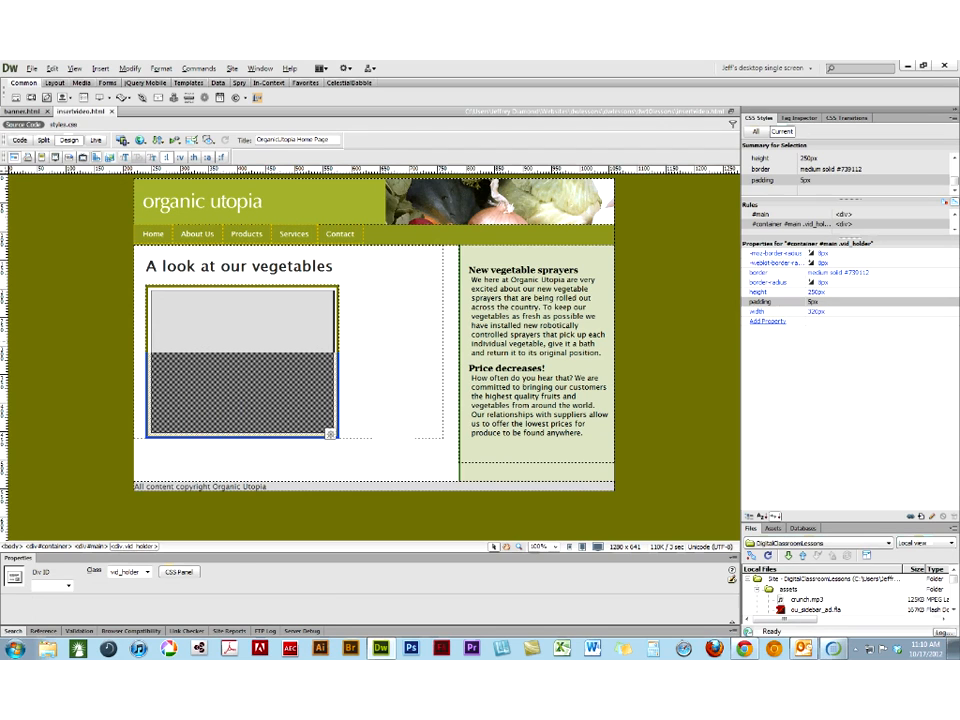
pyautogui.click(331, 355)
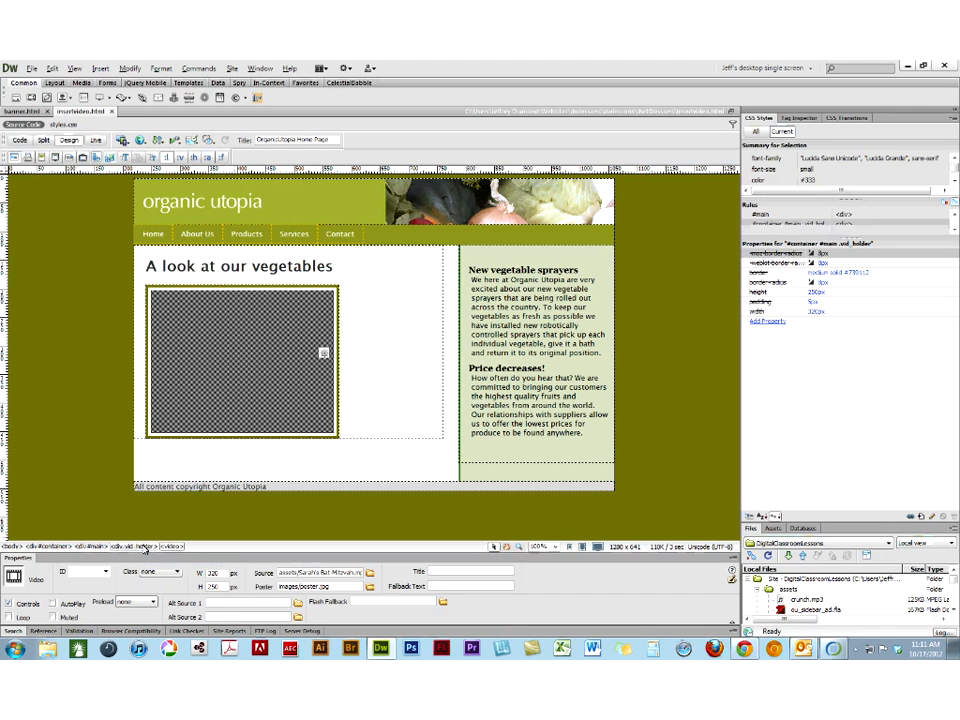
pyautogui.click(145, 547)
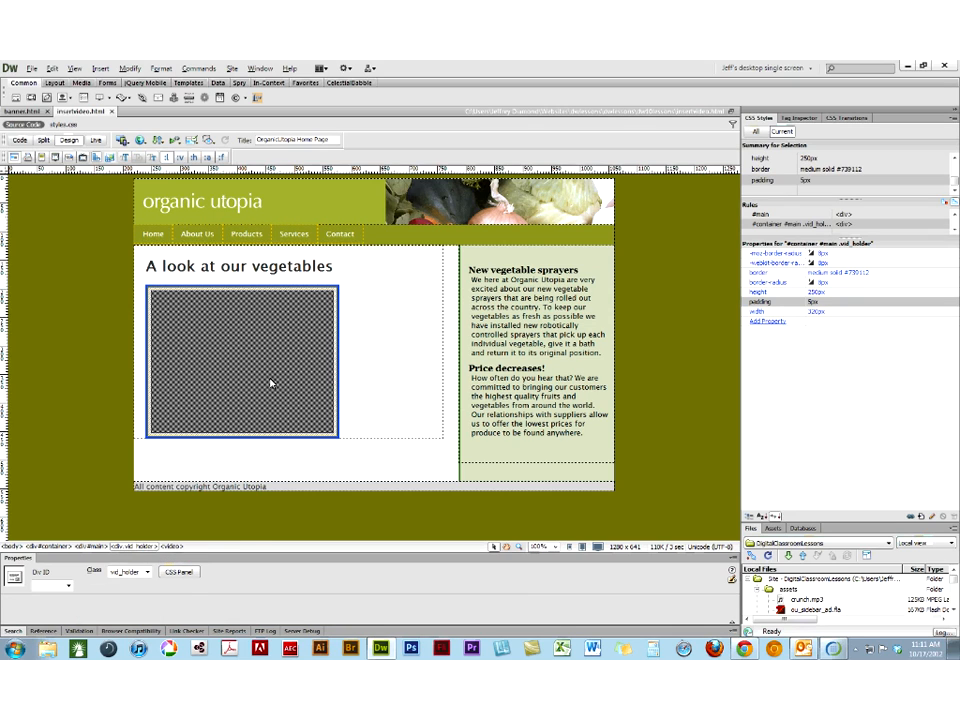
pyautogui.rightClick(784, 227)
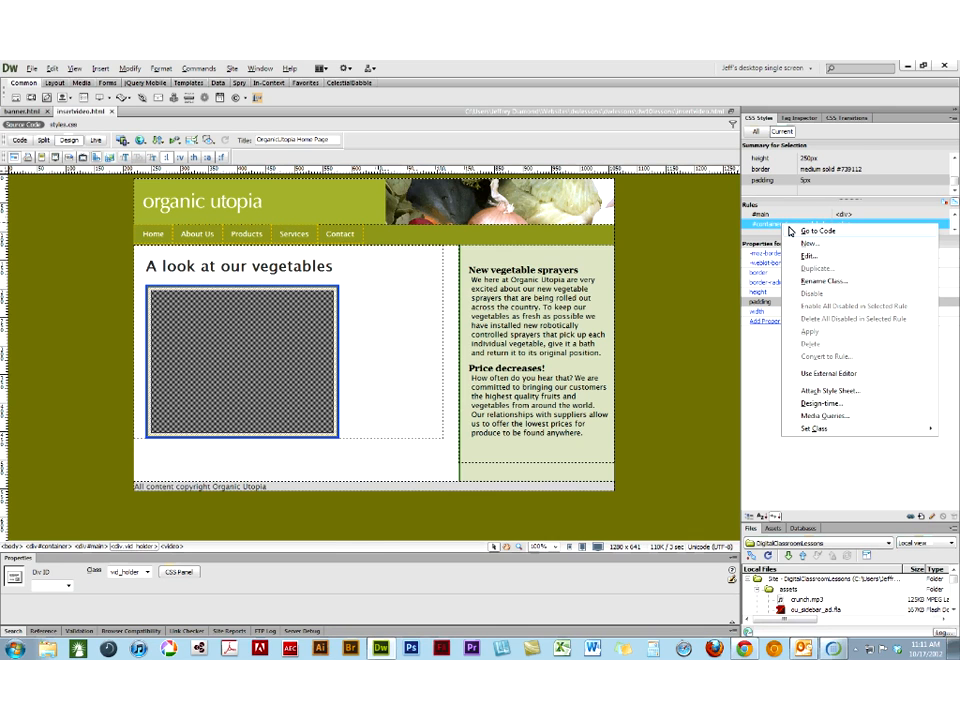
pyautogui.click(790, 232)
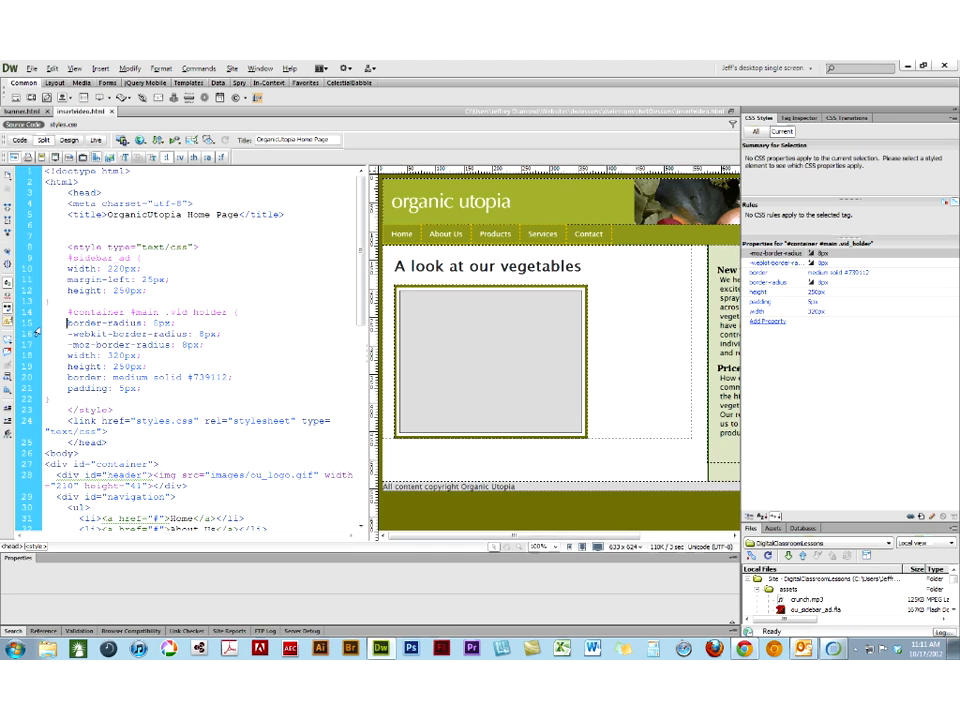
# - Examine the -webkit- and -moz- border-radius, height, border and padding lines of the .vid_holder rule in the code
pyautogui.click(37, 334)
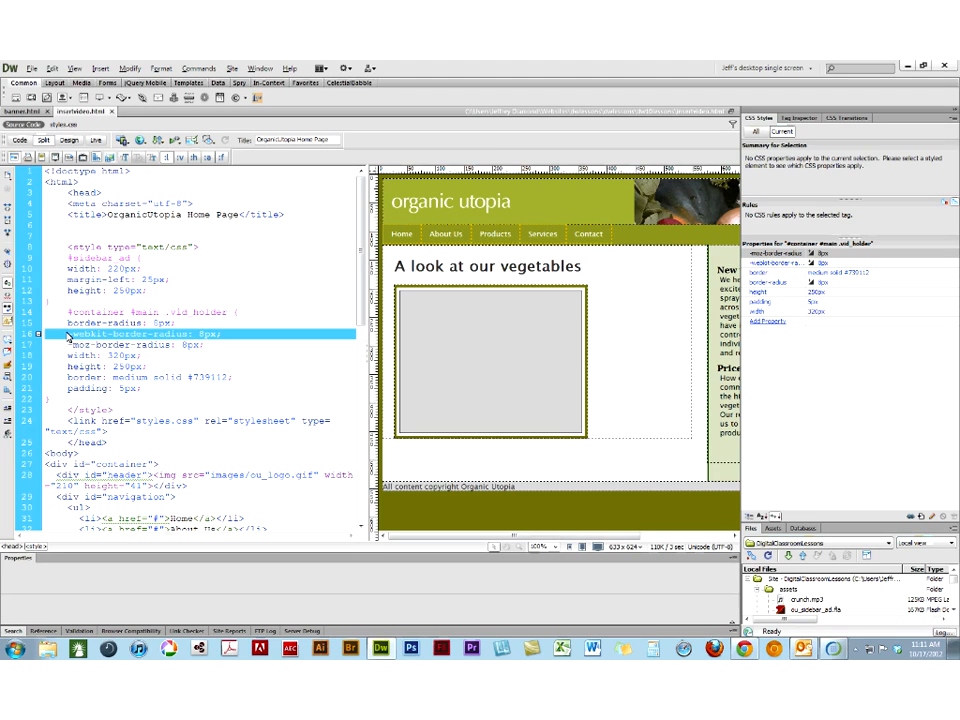
pyautogui.click(67, 336)
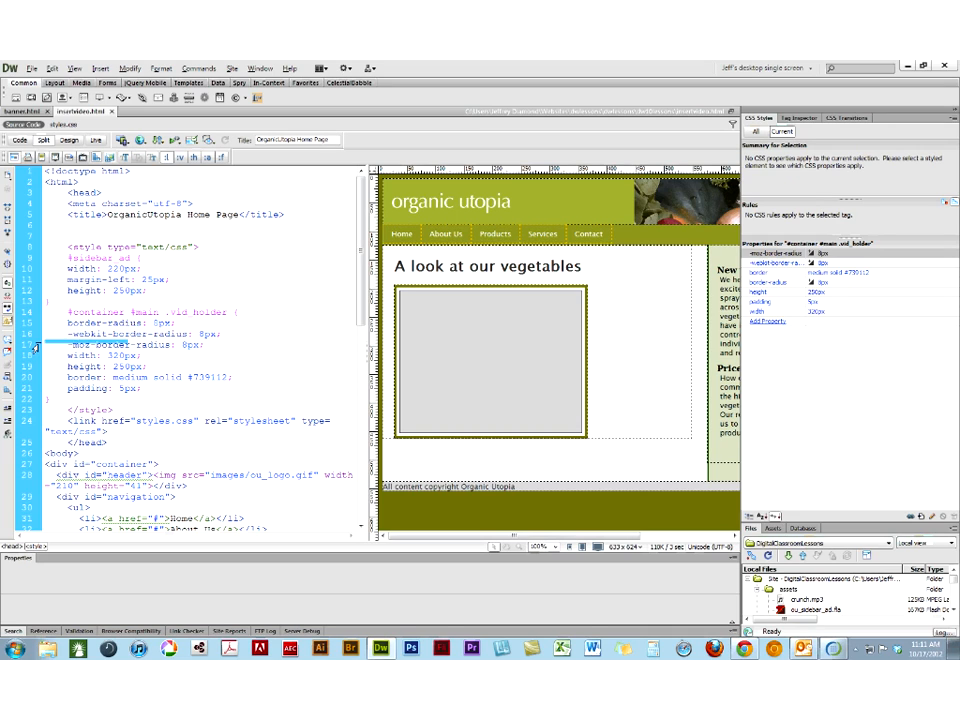
pyautogui.click(36, 346)
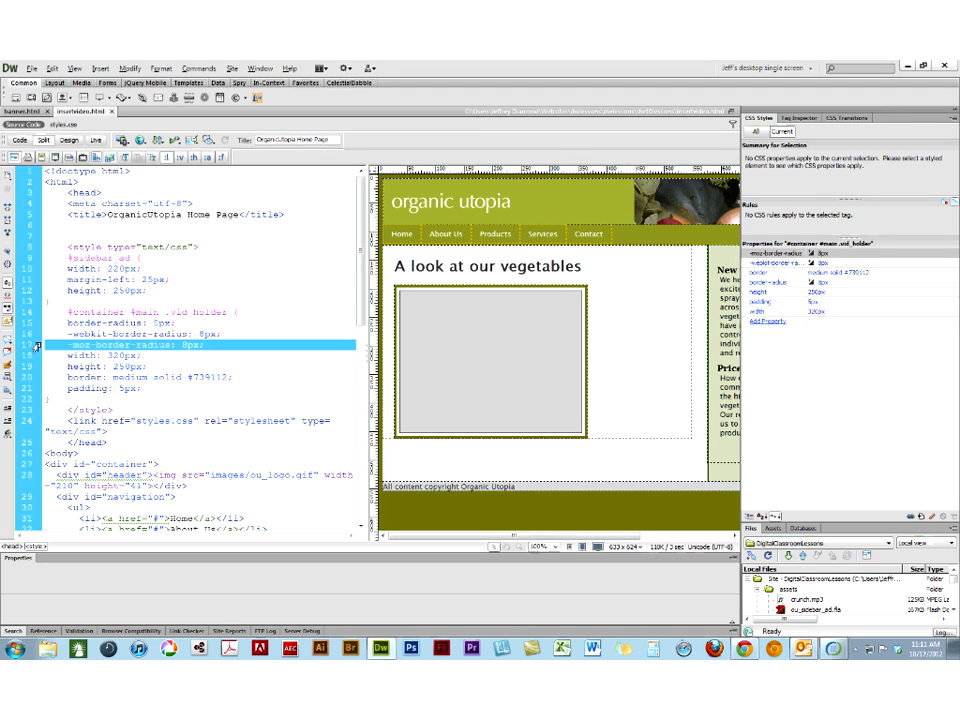
pyautogui.click(66, 323)
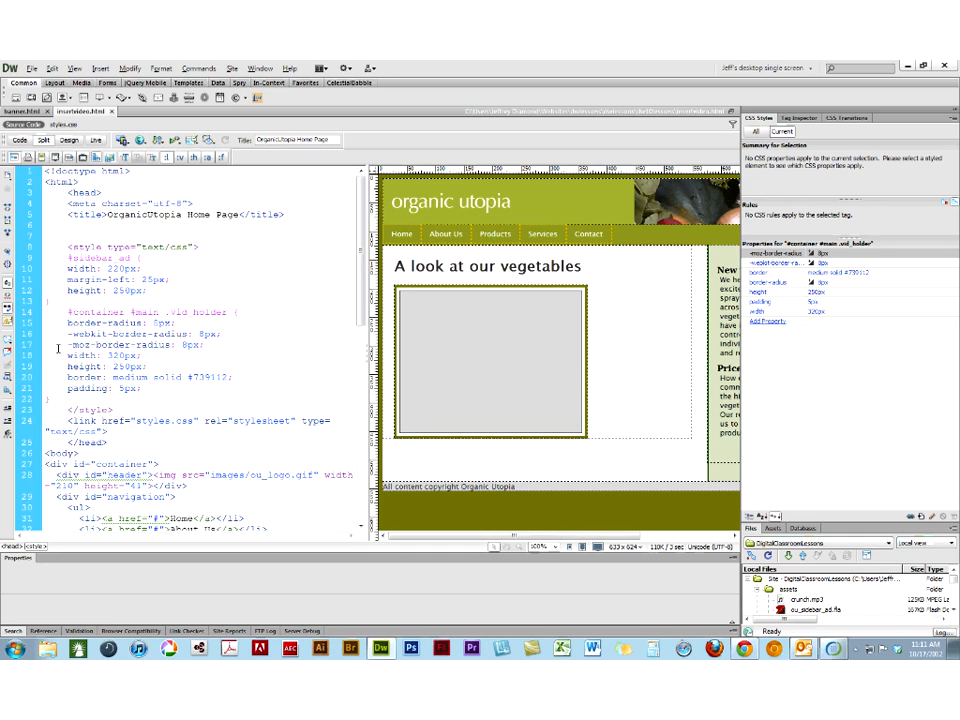
pyautogui.click(33, 366)
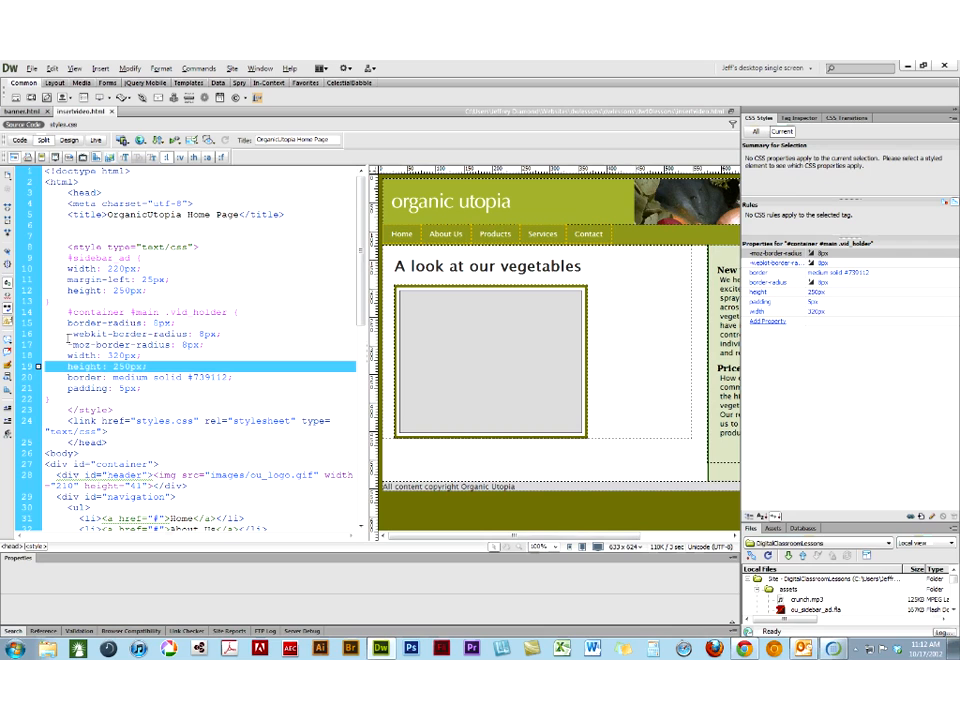
pyautogui.click(33, 377)
pyautogui.click(31, 388)
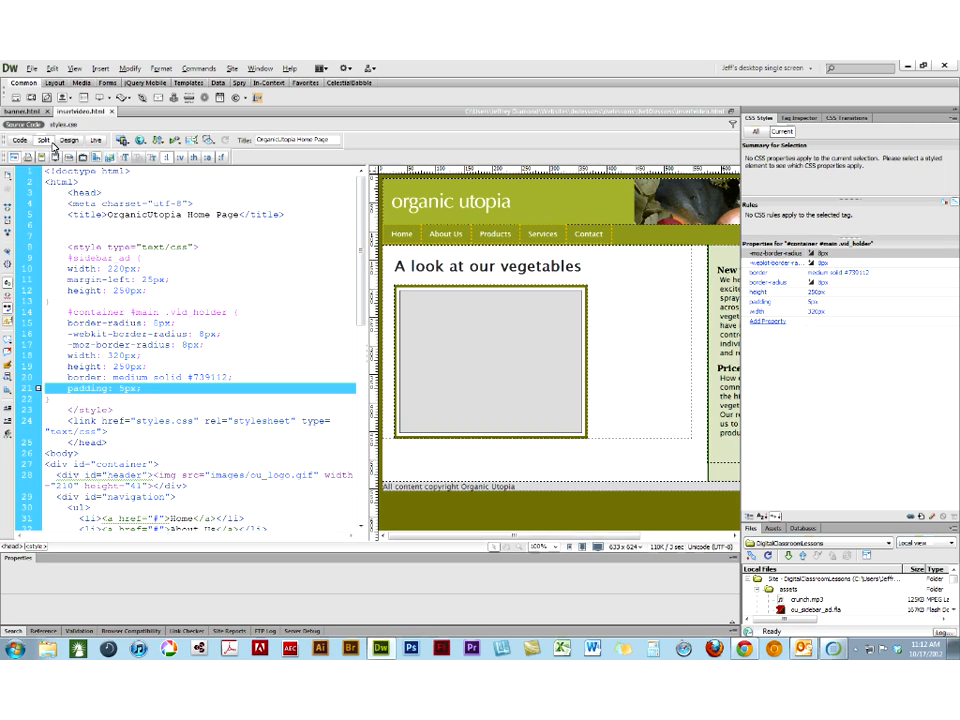
# - Return to the full Design view and check the bordered video and its play control in Live view
pyautogui.click(66, 141)
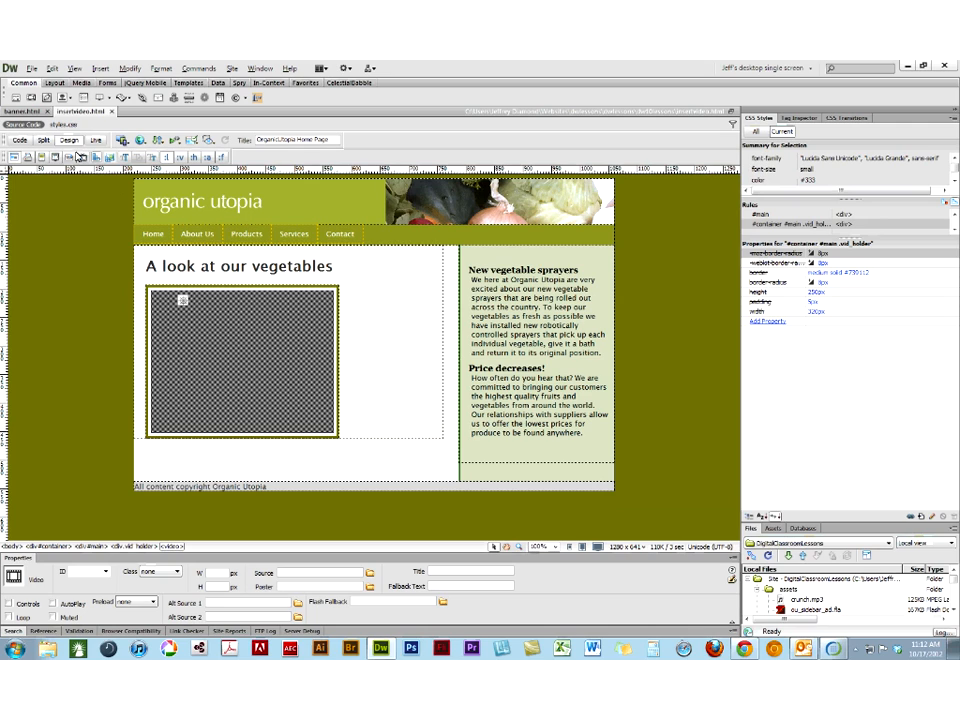
pyautogui.click(96, 140)
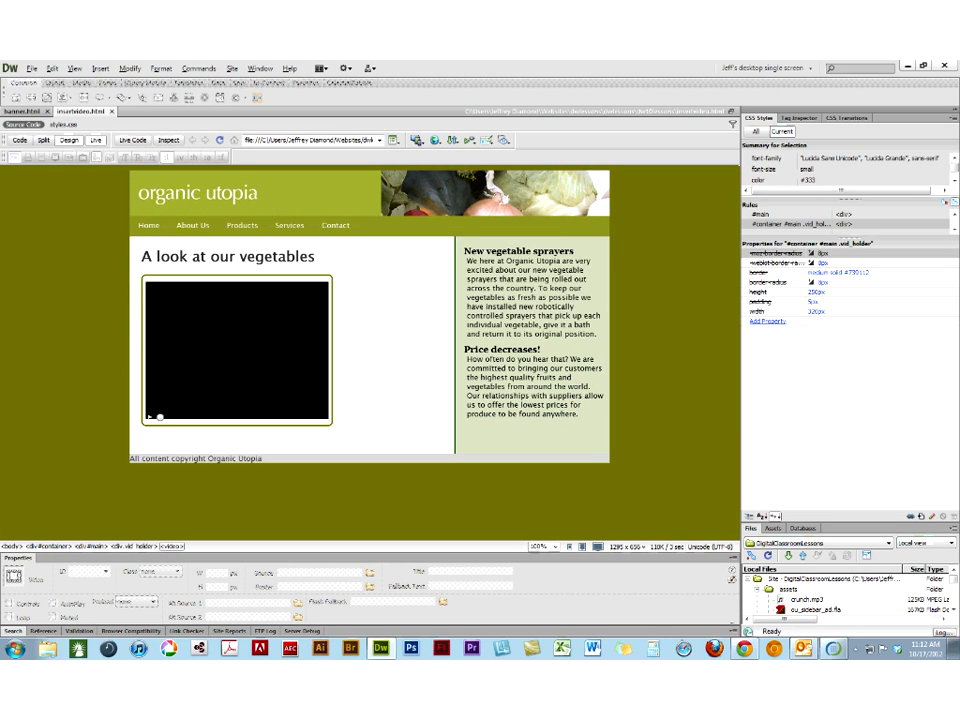
pyautogui.click(150, 418)
# - Set the background color of the #container #main .vid_holder rule to #000
pyautogui.click(145, 544)
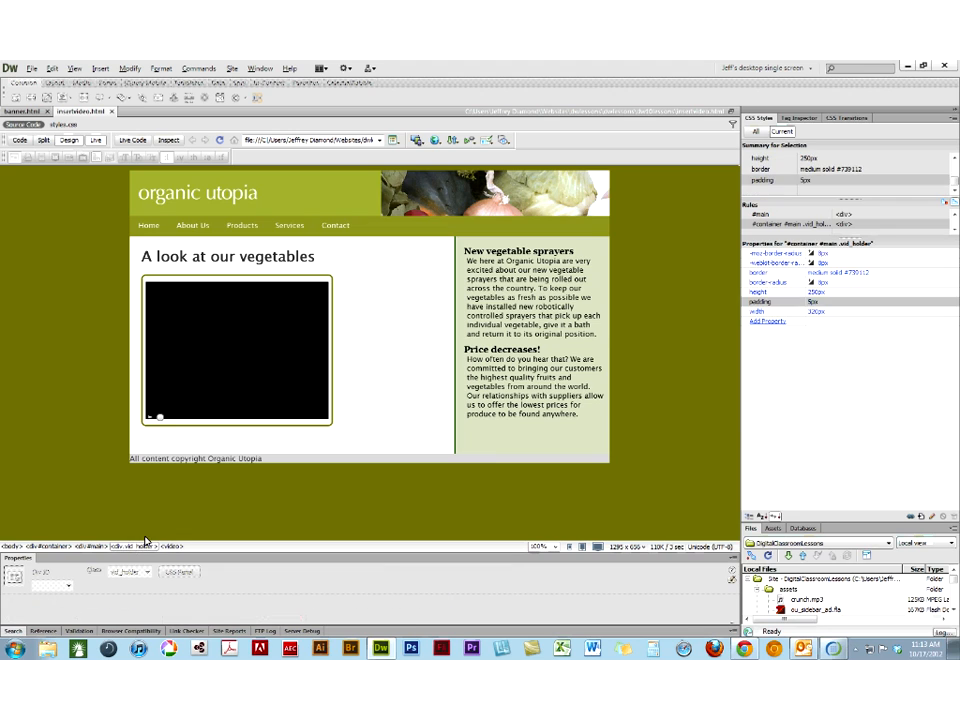
pyautogui.click(929, 519)
pyautogui.click(336, 285)
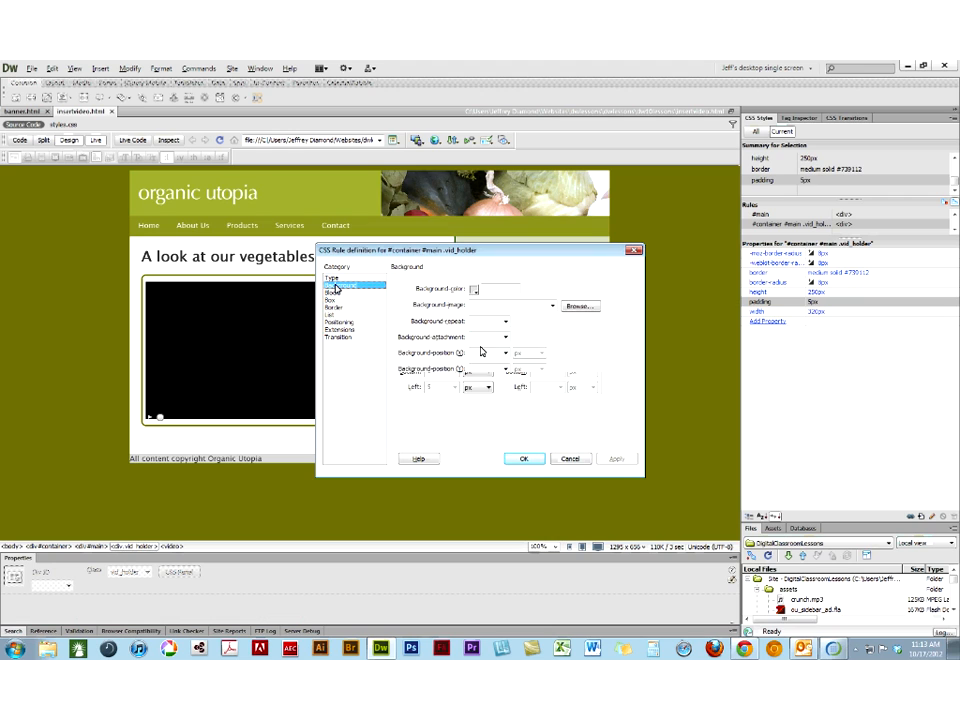
pyautogui.click(474, 294)
pyautogui.click(479, 305)
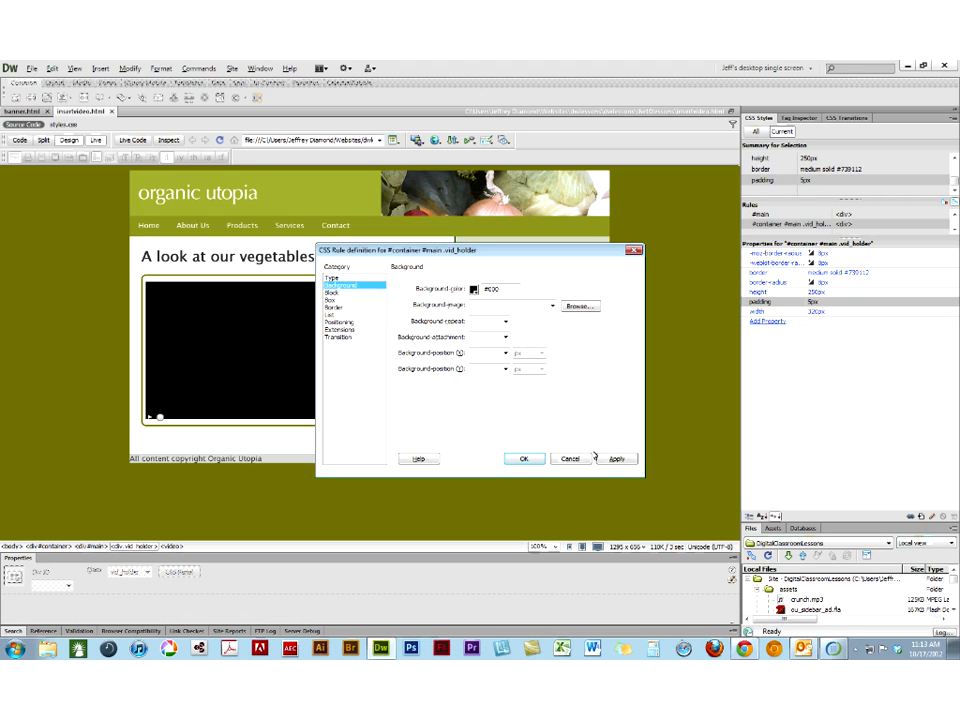
pyautogui.click(522, 459)
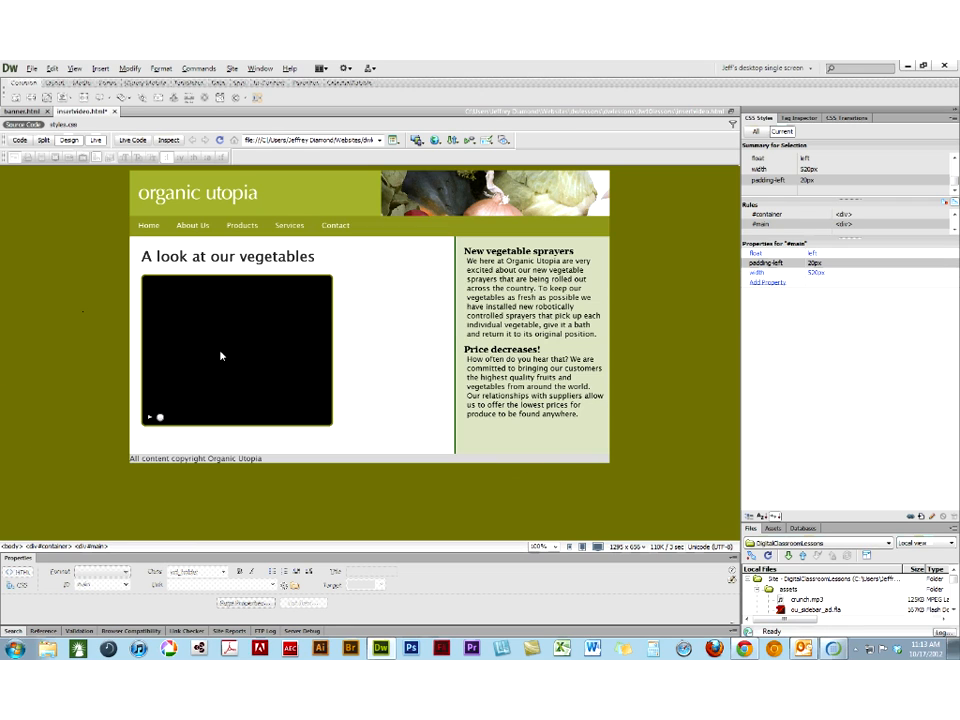
# - Leave Live view and change the .vid_holder border to thick width and groove style on all sides
pyautogui.click(96, 140)
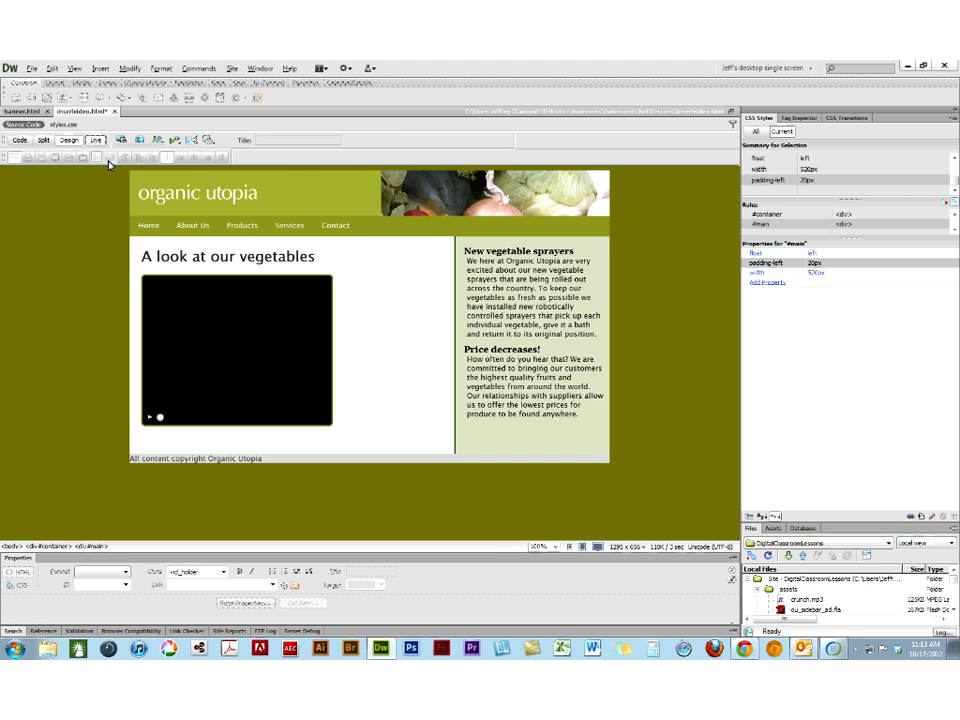
pyautogui.click(190, 288)
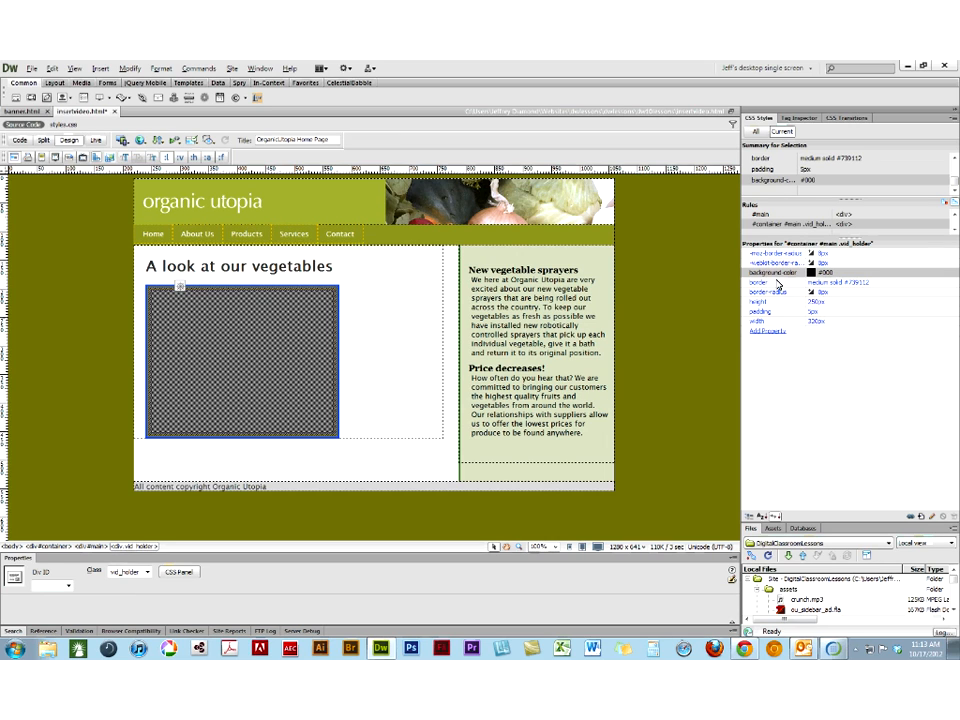
pyautogui.click(932, 517)
pyautogui.click(338, 307)
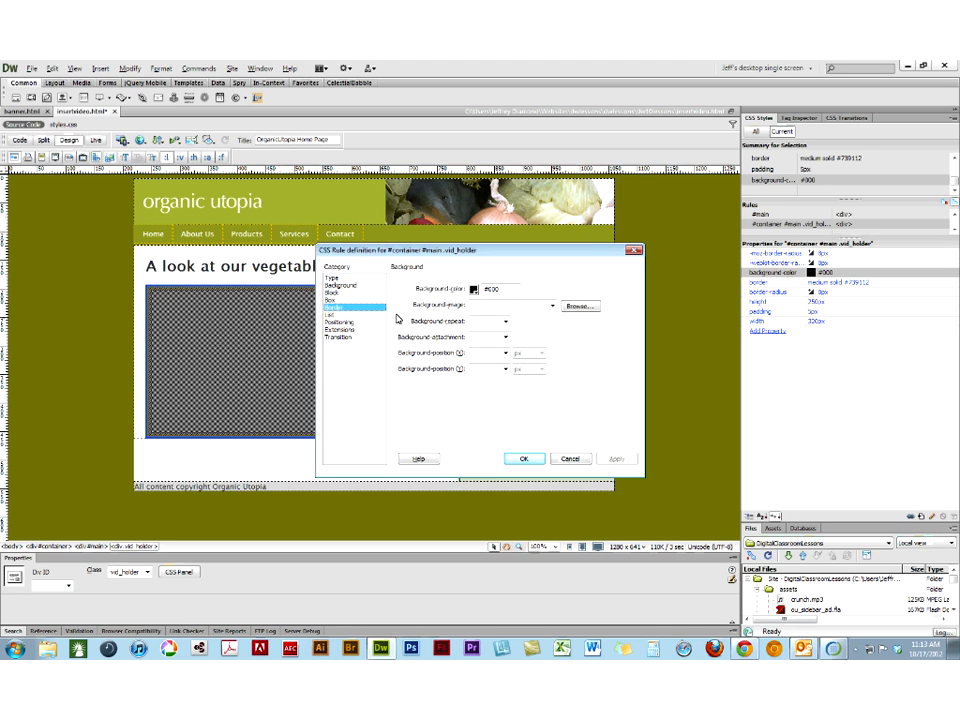
pyautogui.click(508, 315)
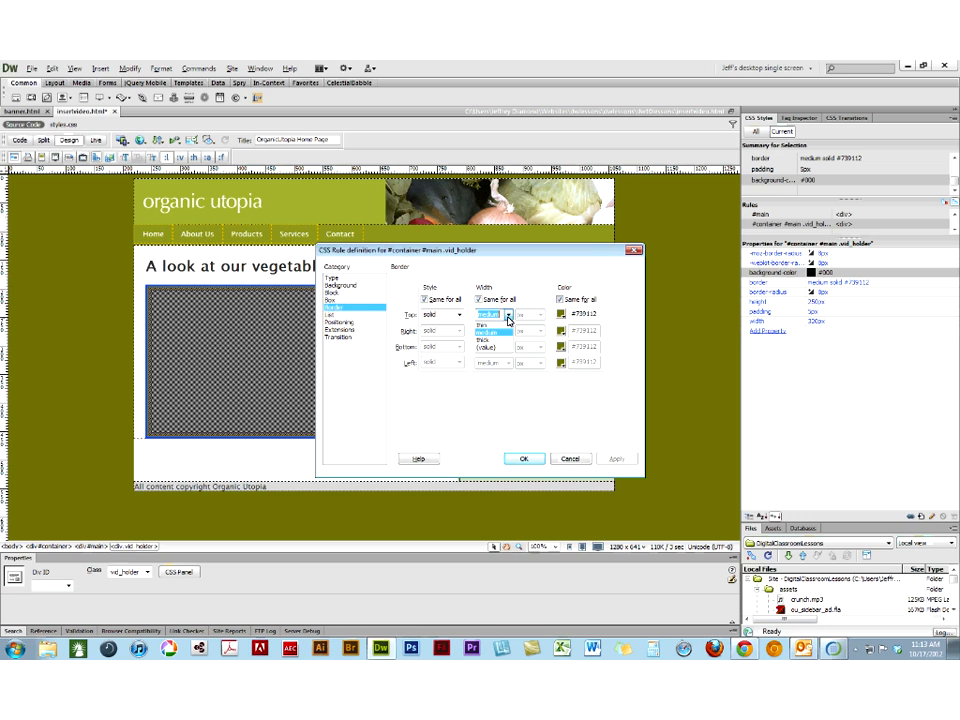
pyautogui.click(485, 340)
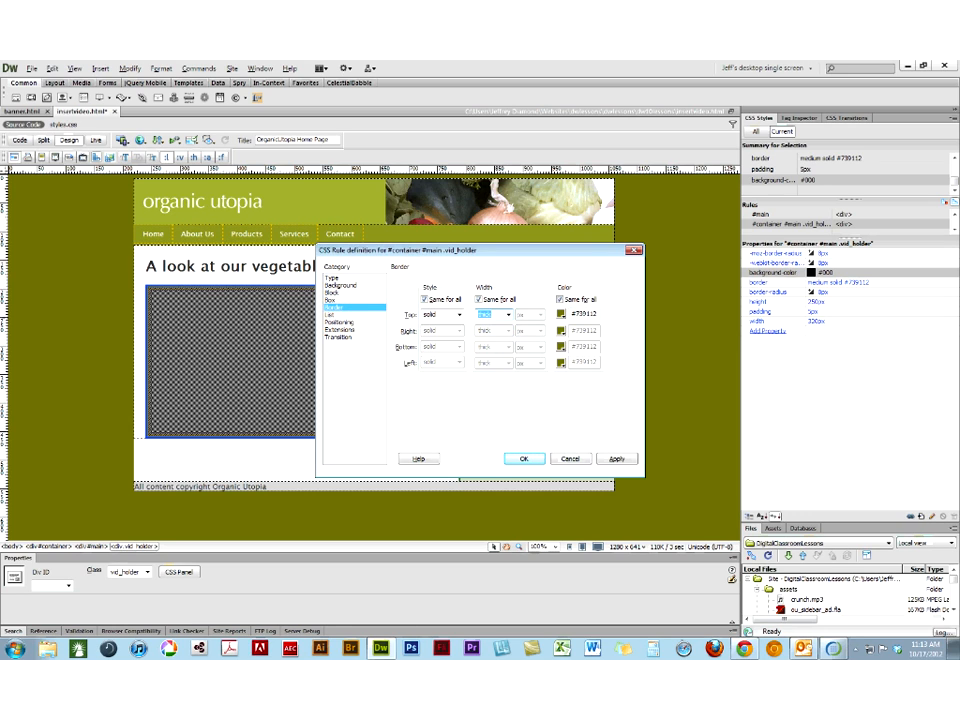
pyautogui.click(459, 315)
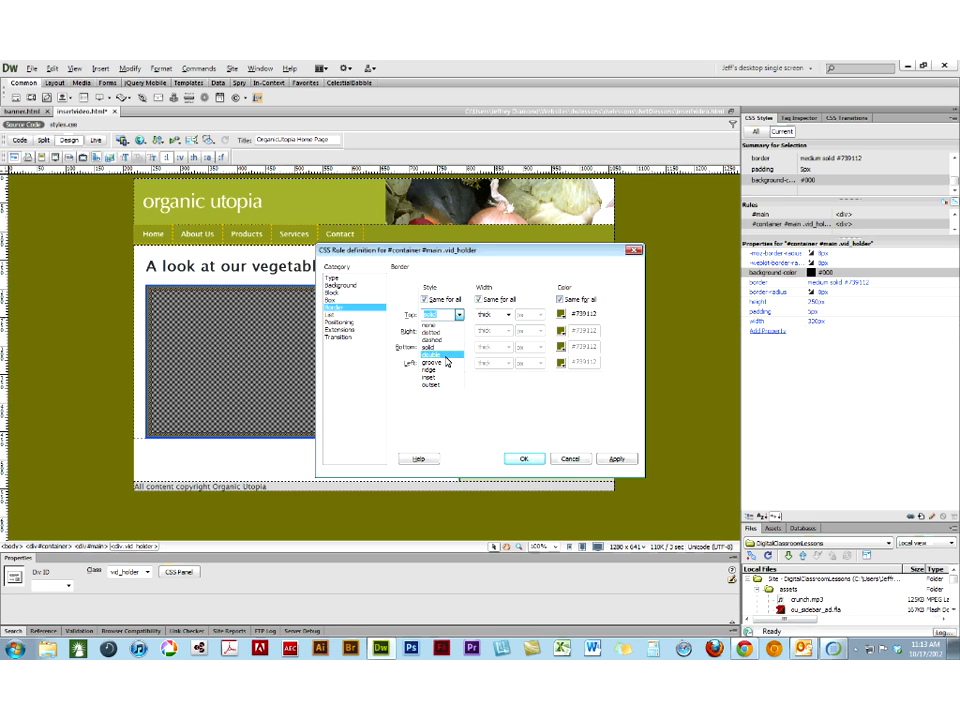
pyautogui.click(440, 362)
pyautogui.click(616, 458)
pyautogui.click(524, 458)
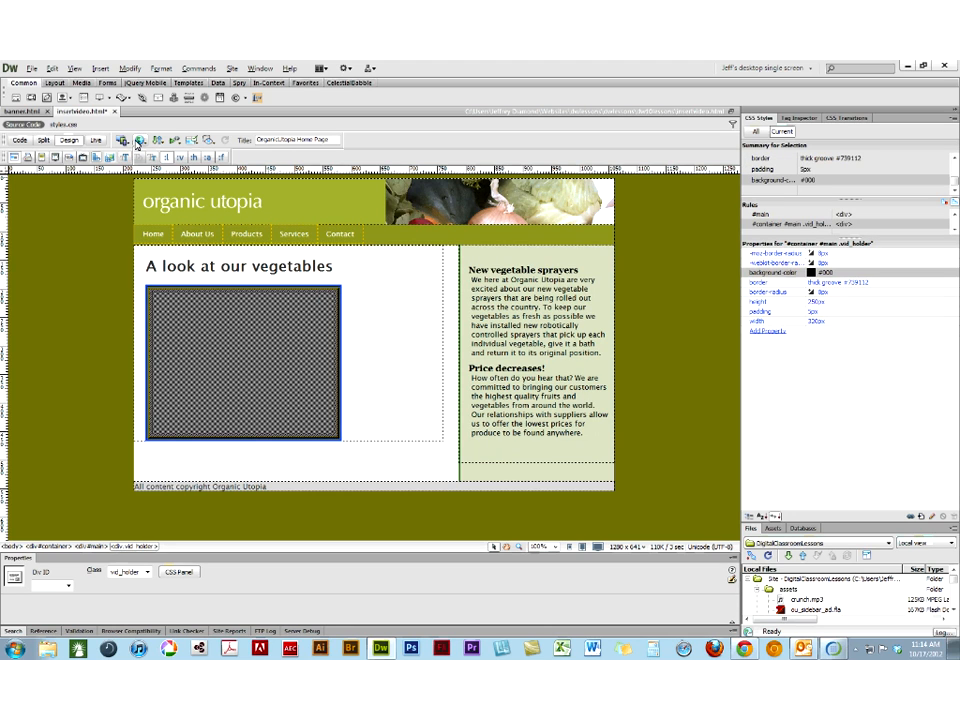
# - Save the changes to insertvideo.html and check the page in Chrome before returning to Dreamweaver
pyautogui.click(139, 140)
pyautogui.click(152, 167)
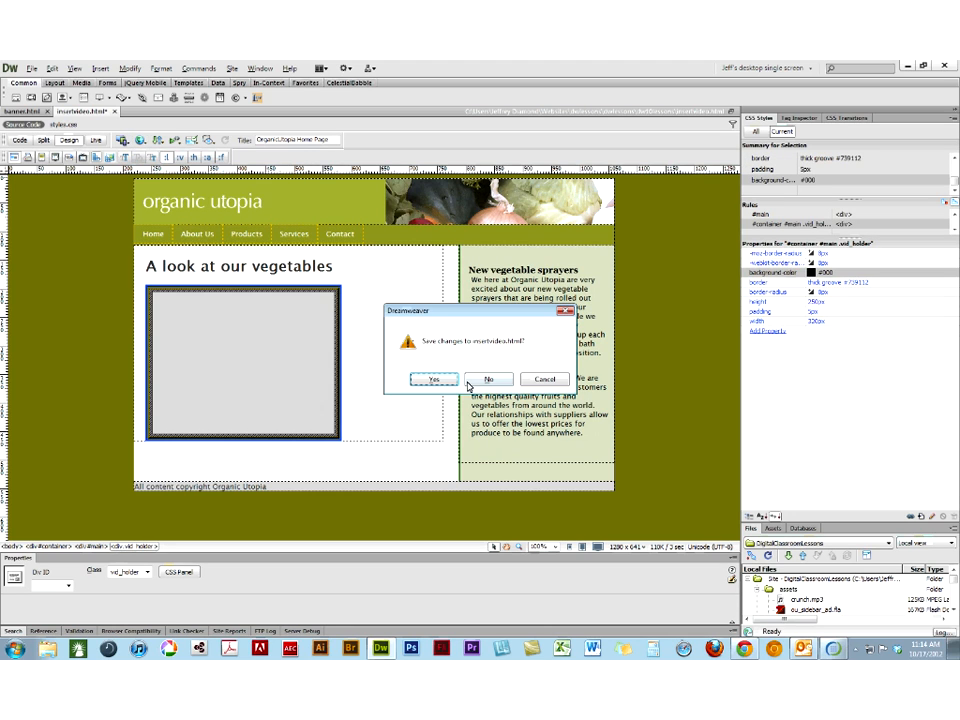
pyautogui.click(433, 380)
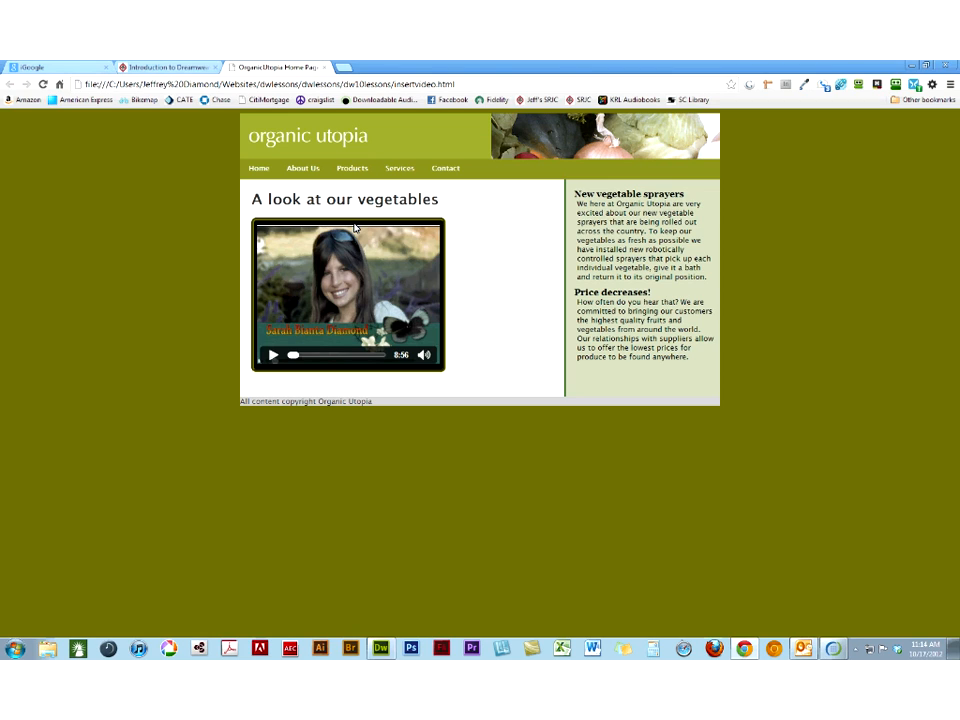
pyautogui.click(325, 68)
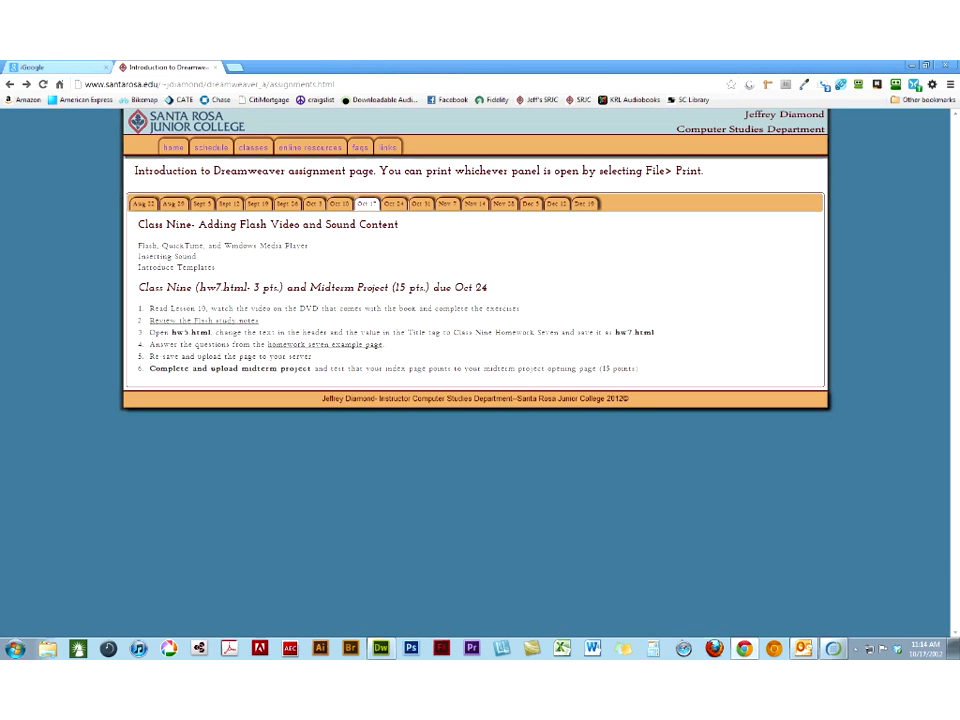
pyautogui.click(370, 650)
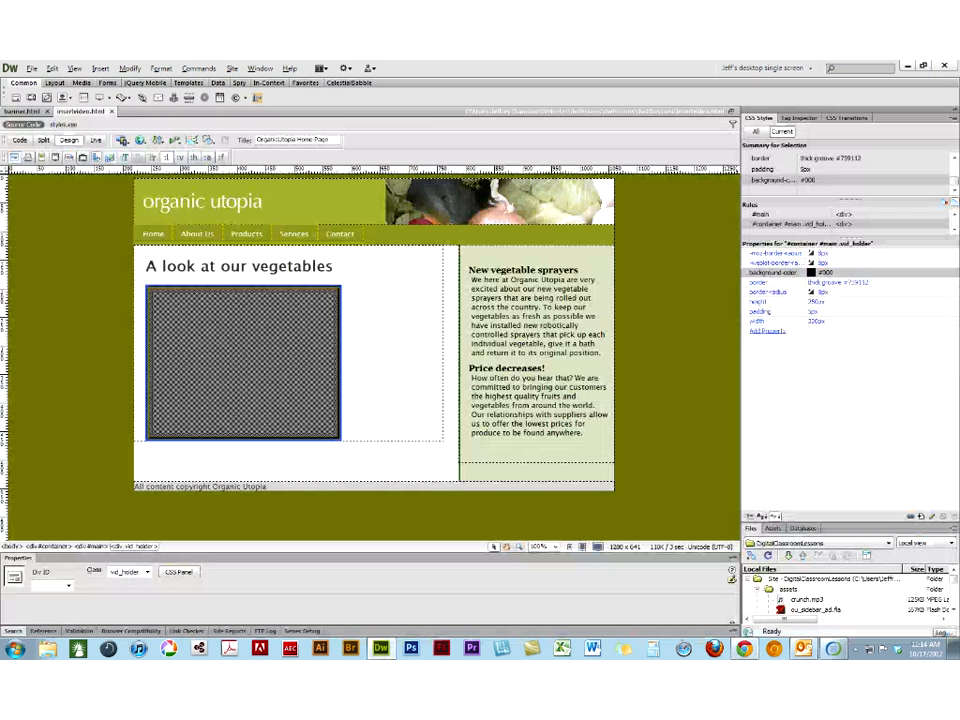
# - Float the Assets panel over the page and list the site's SWF files
pyautogui.moveTo(764, 488)
pyautogui.mouseDown()
pyautogui.moveTo(696, 360)
pyautogui.moveTo(576, 204)
pyautogui.mouseUp()
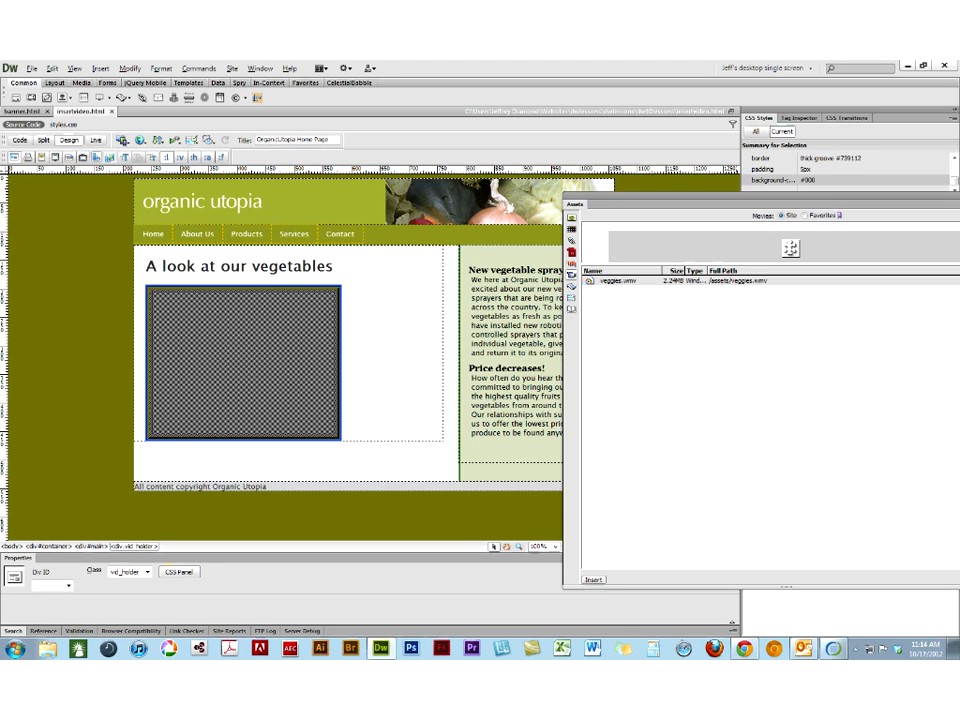
pyautogui.moveTo(616, 201); pyautogui.dragTo(501, 170)
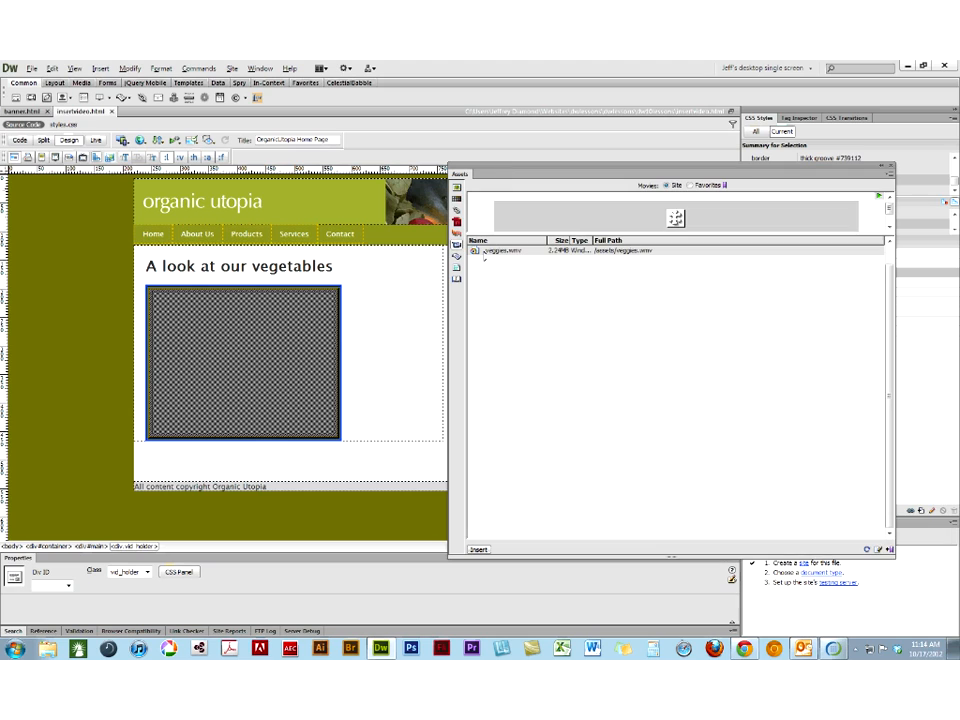
pyautogui.click(457, 222)
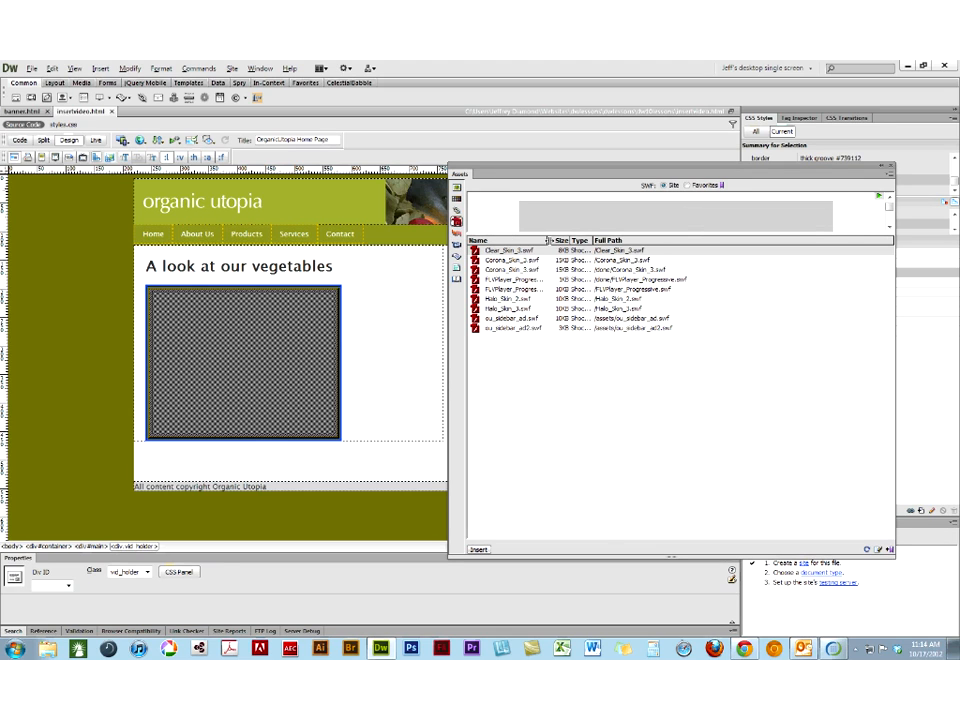
# - Widen the asset name column, review the movie assets ou_veggies.flv, veggies.mov and veggies.wmv, and close the Assets panel
pyautogui.moveTo(550, 244); pyautogui.dragTo(612, 244)
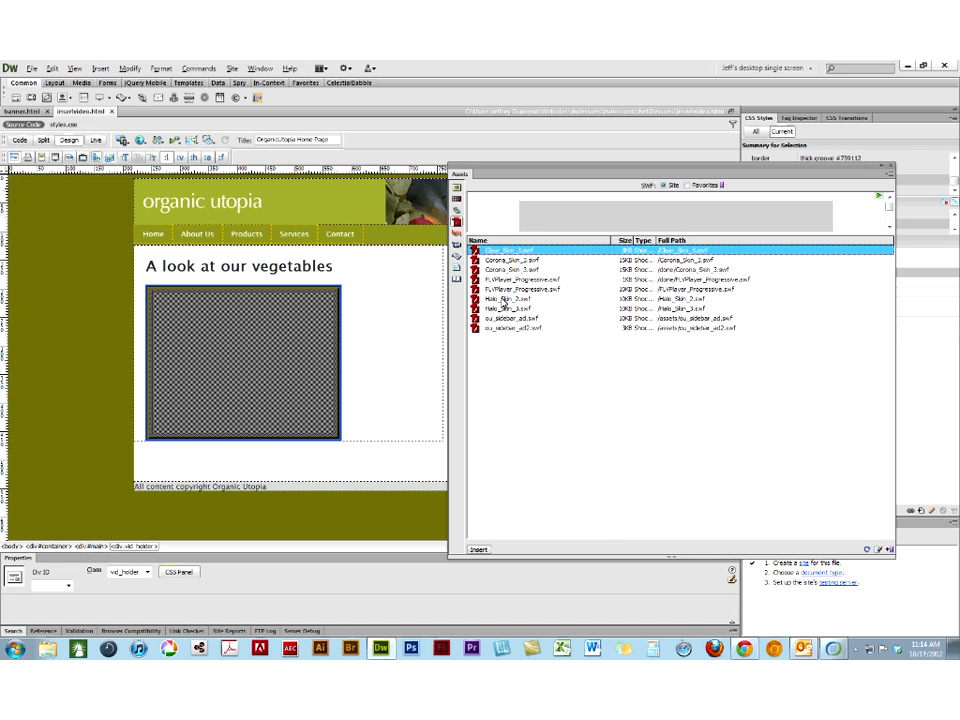
pyautogui.click(457, 243)
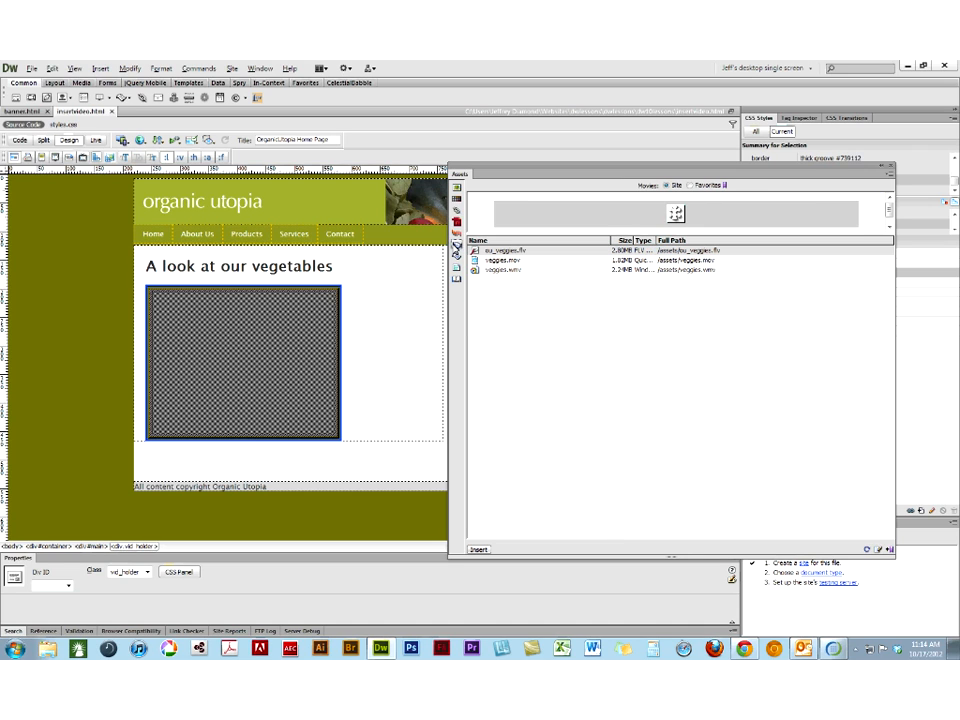
pyautogui.click(503, 252)
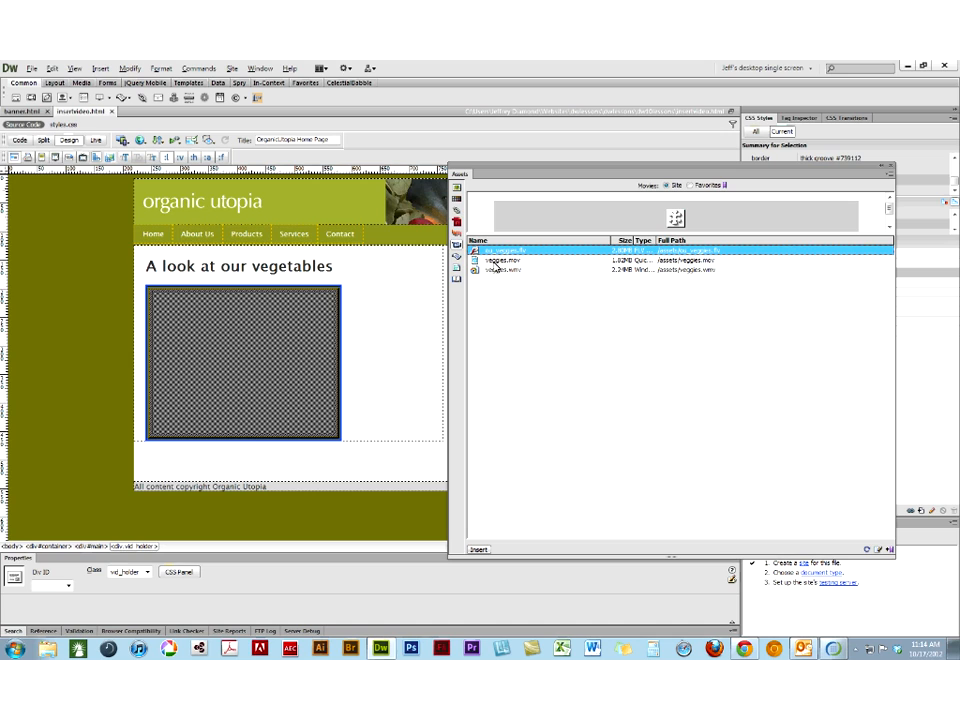
pyautogui.click(496, 261)
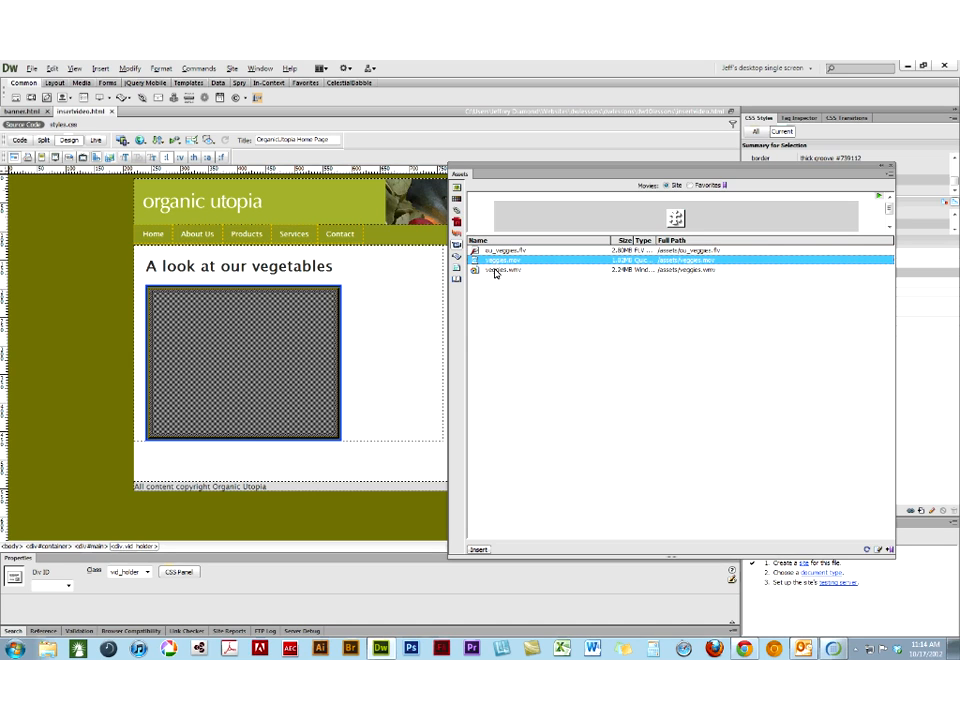
pyautogui.click(496, 271)
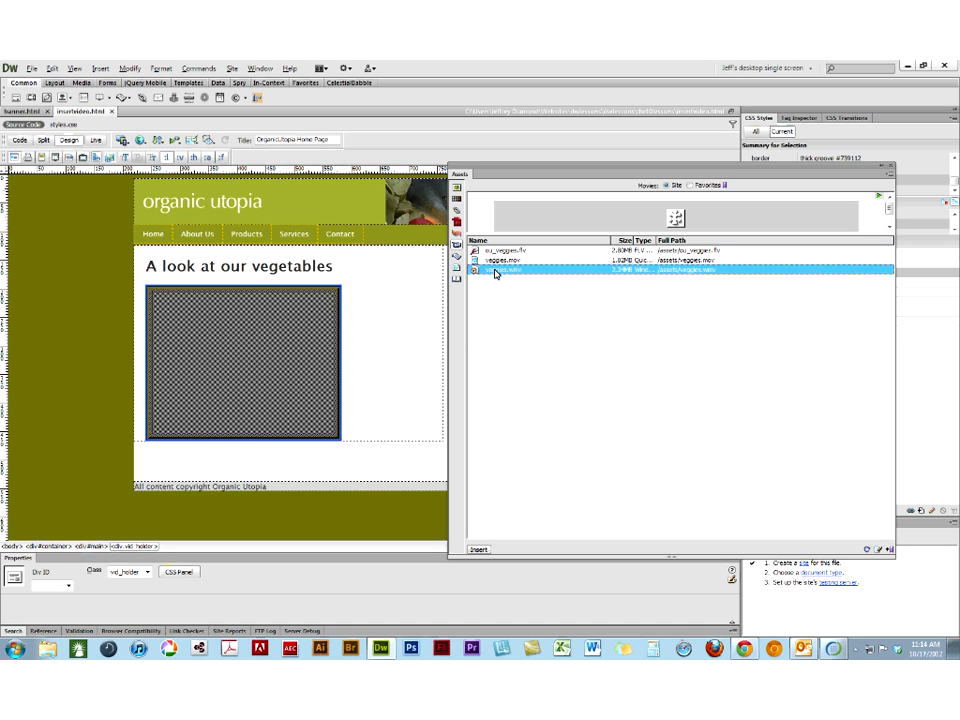
pyautogui.click(891, 171)
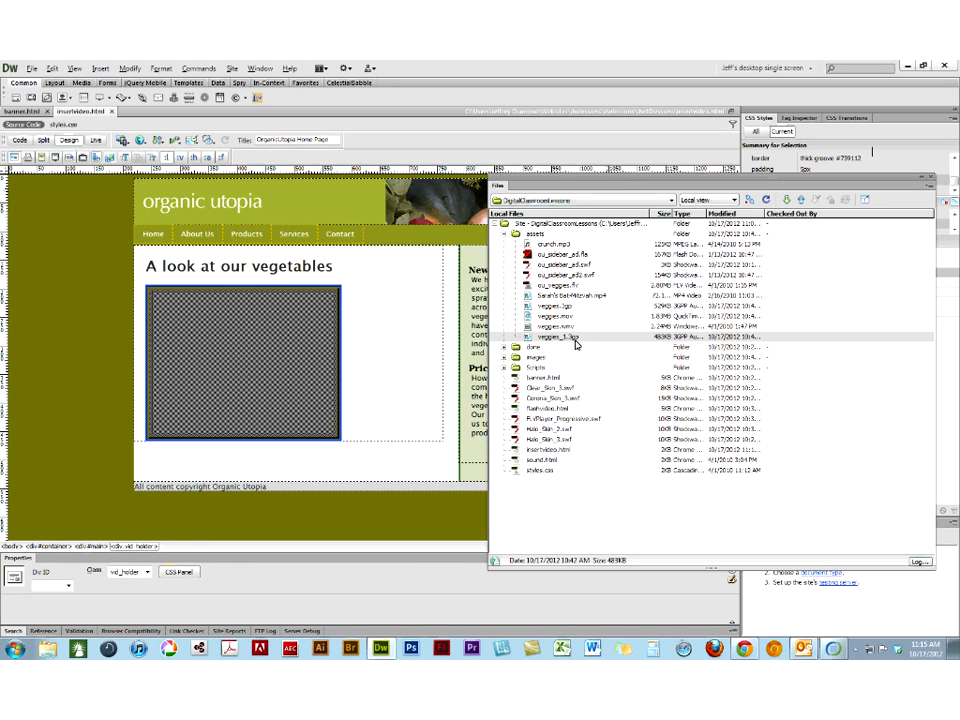
# - Look over the video files in the site's assets folder, including veggies_1.3gp and the MP4 video, and close the Files panel
pyautogui.click(550, 338)
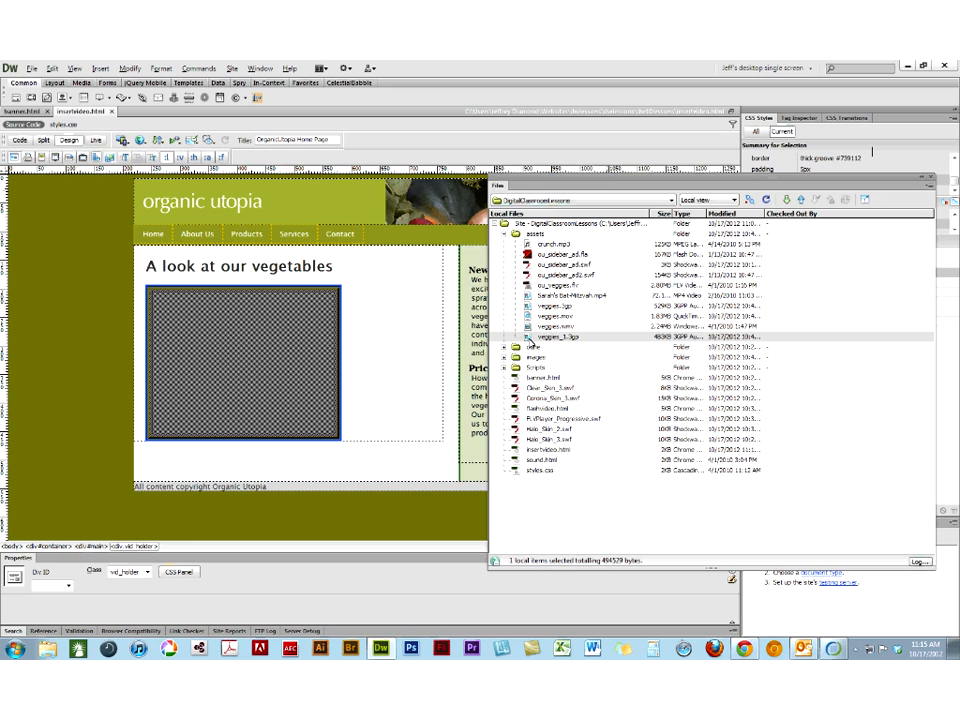
pyautogui.click(529, 340)
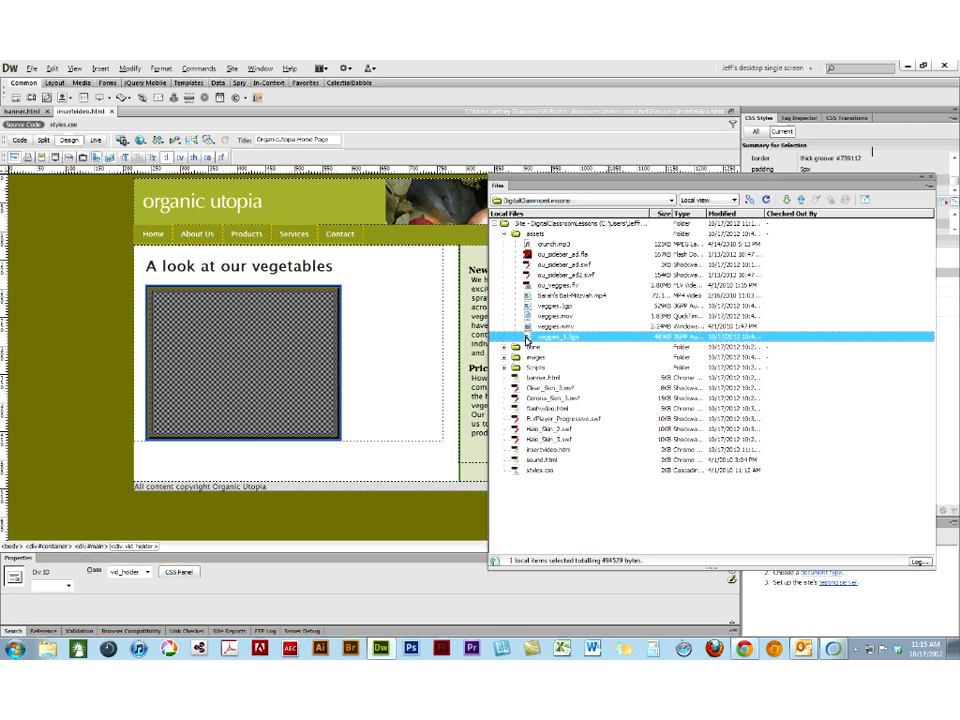
pyautogui.click(531, 296)
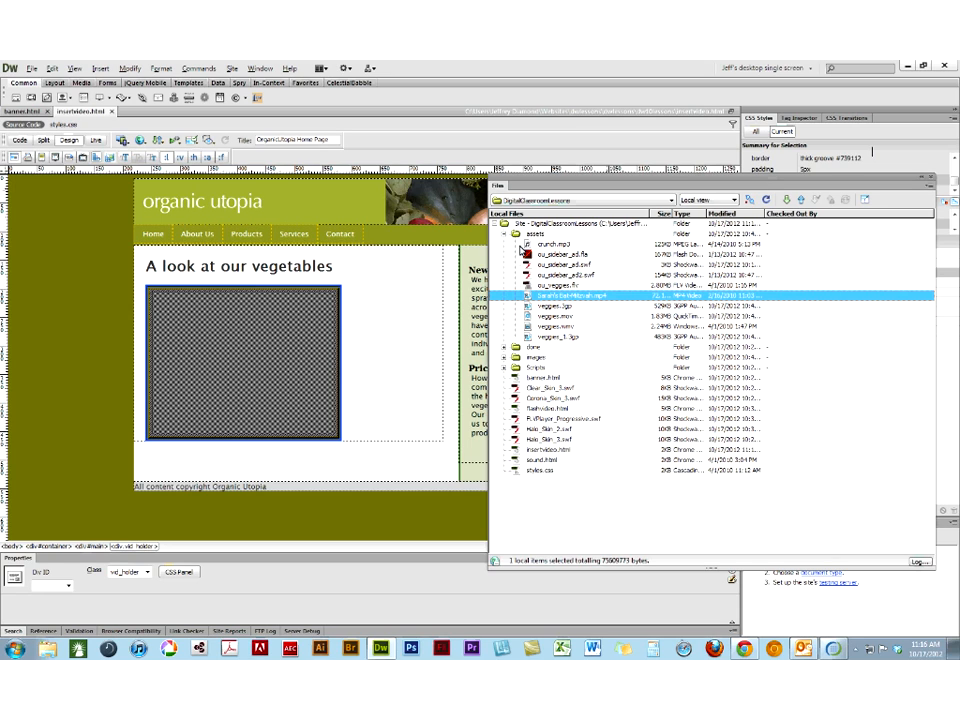
pyautogui.click(929, 180)
# - Delete the vid_holder div below the heading "A look at our vegetables"
pyautogui.click(336, 292)
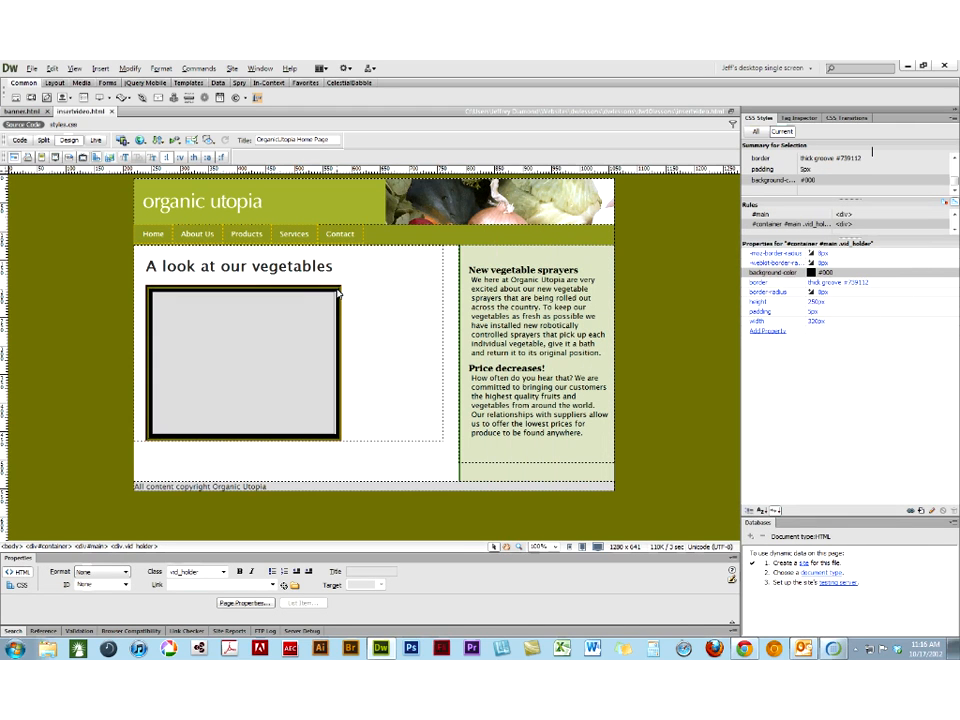
pyautogui.click(338, 292)
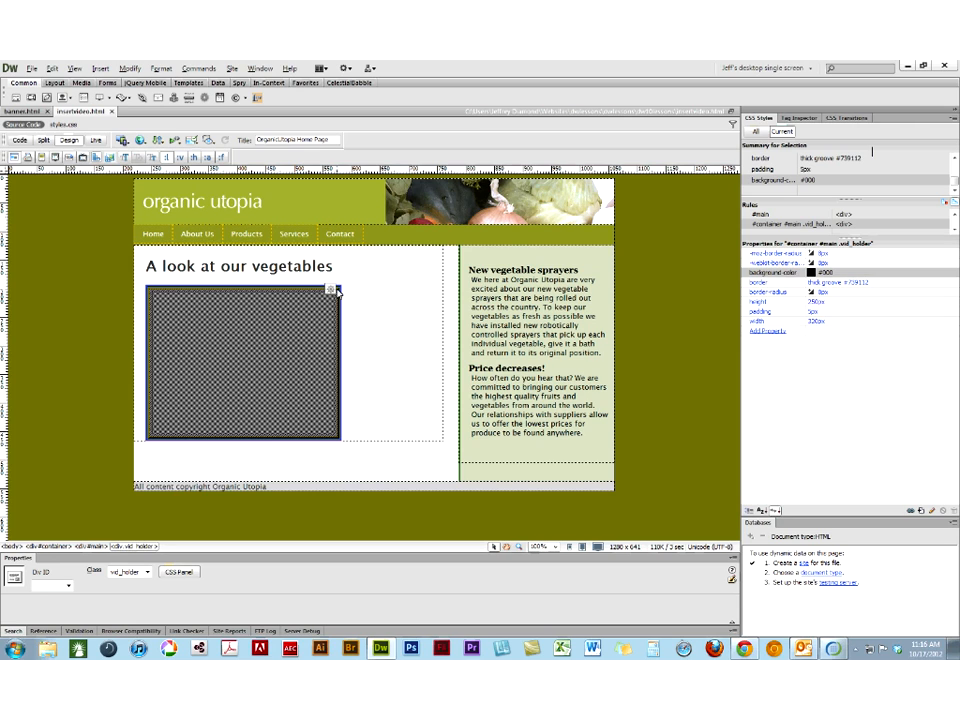
pyautogui.press('Delete')
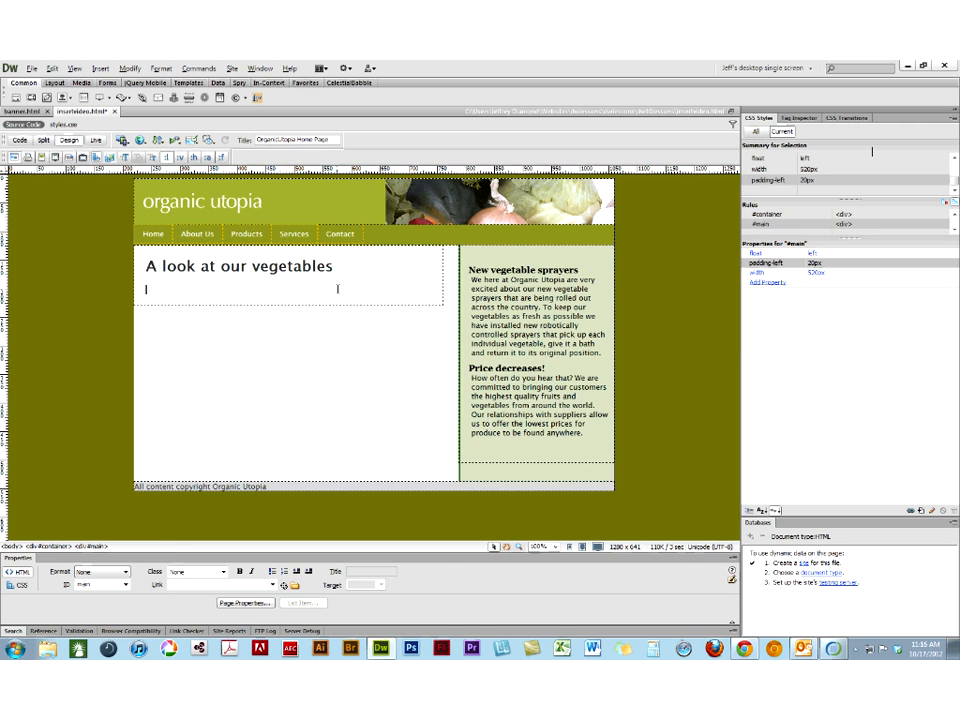
# - Insert the sound file crunch.mp3 from the assets folder as a plugin below the page heading
pyautogui.click(99, 69)
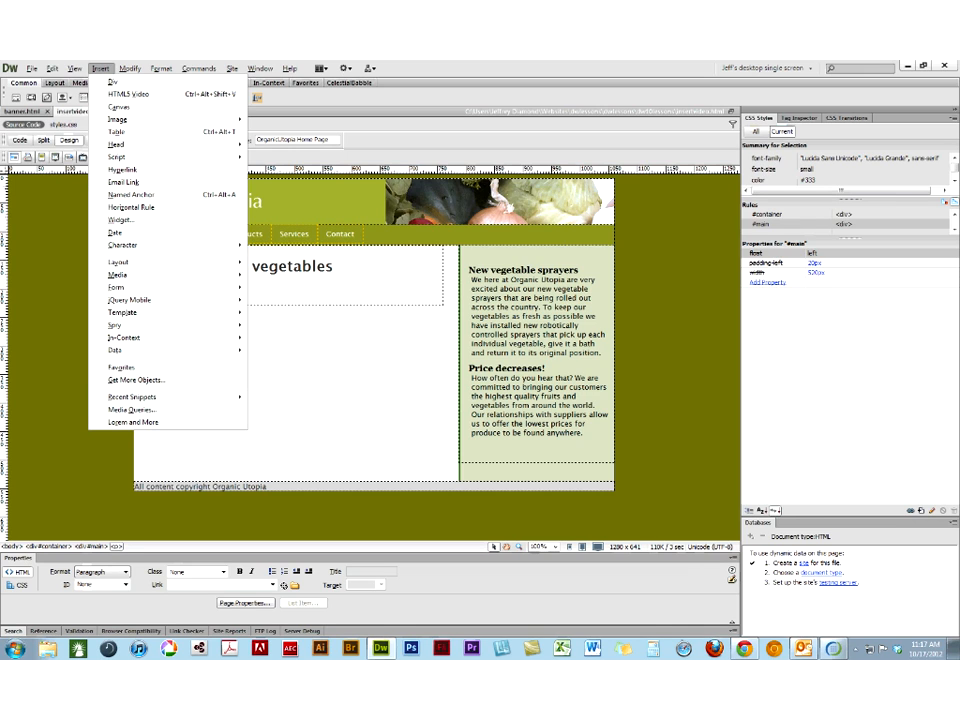
pyautogui.moveTo(127, 276)
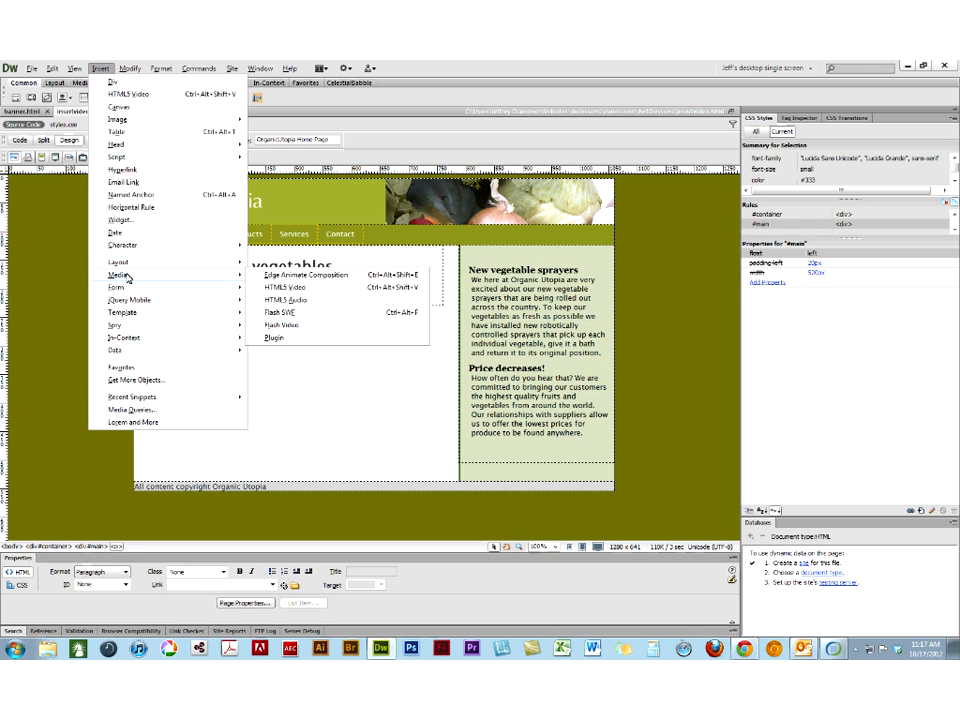
pyautogui.click(273, 339)
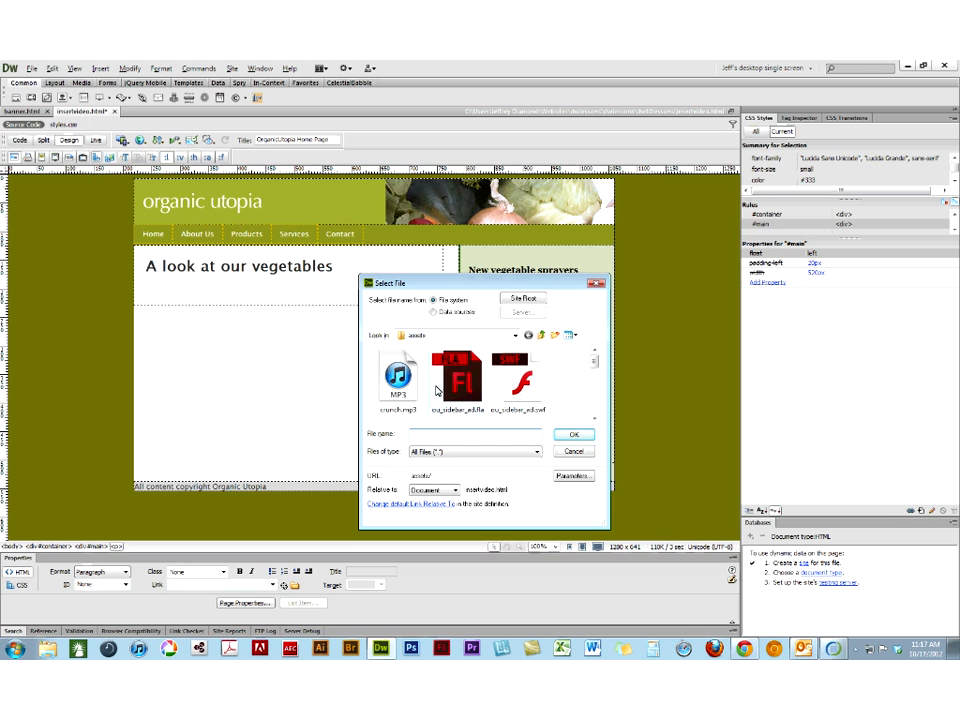
pyautogui.click(400, 388)
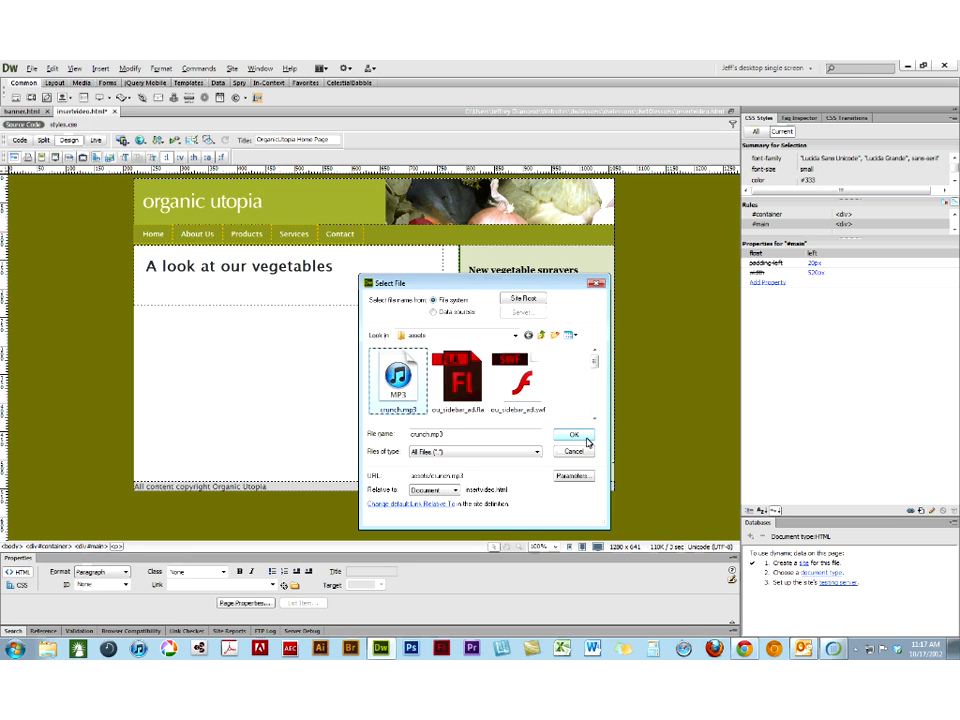
pyautogui.click(575, 435)
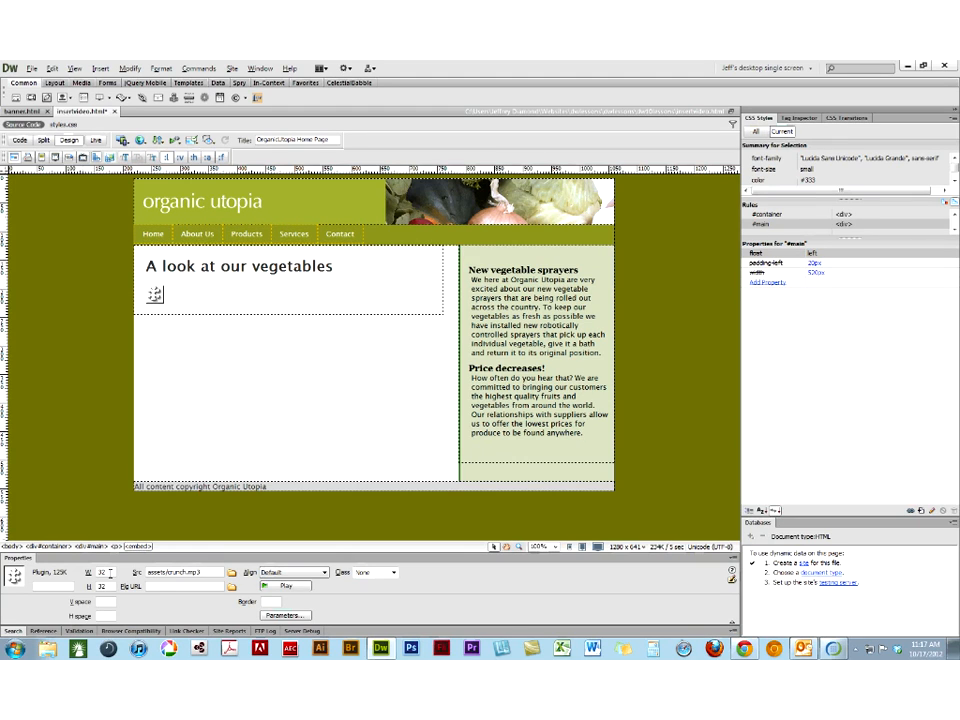
# - Set the crunch.mp3 plugin's width to 300 after trying 200, and check the page briefly in Live view
pyautogui.doubleClick(104, 572)
pyautogui.write('200')
pyautogui.press('Return')
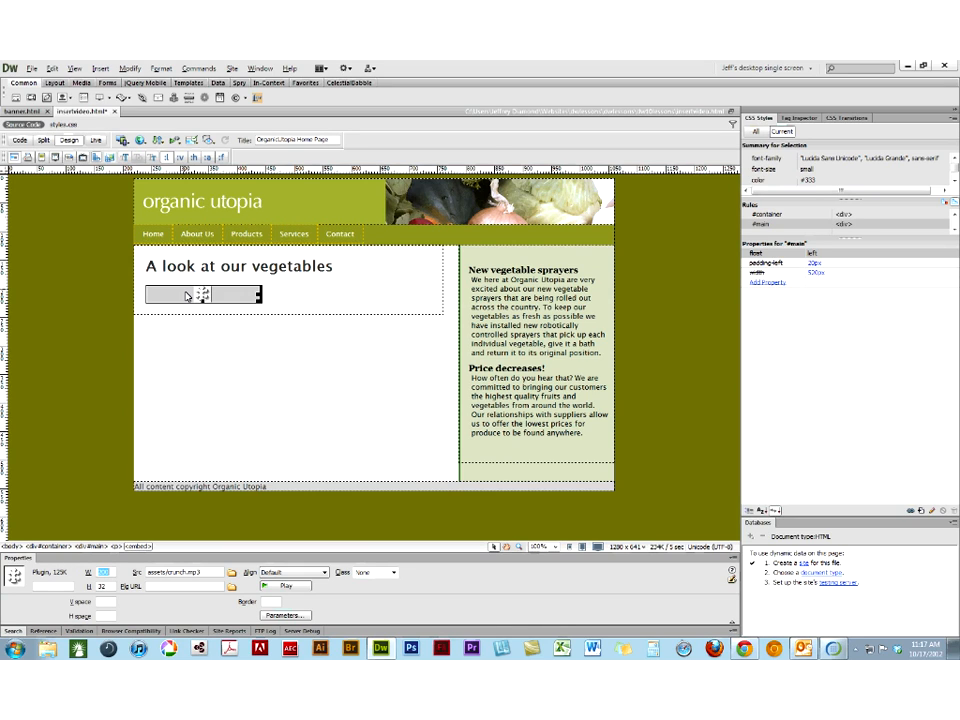
pyautogui.write('300')
pyautogui.press('Return')
pyautogui.click(96, 140)
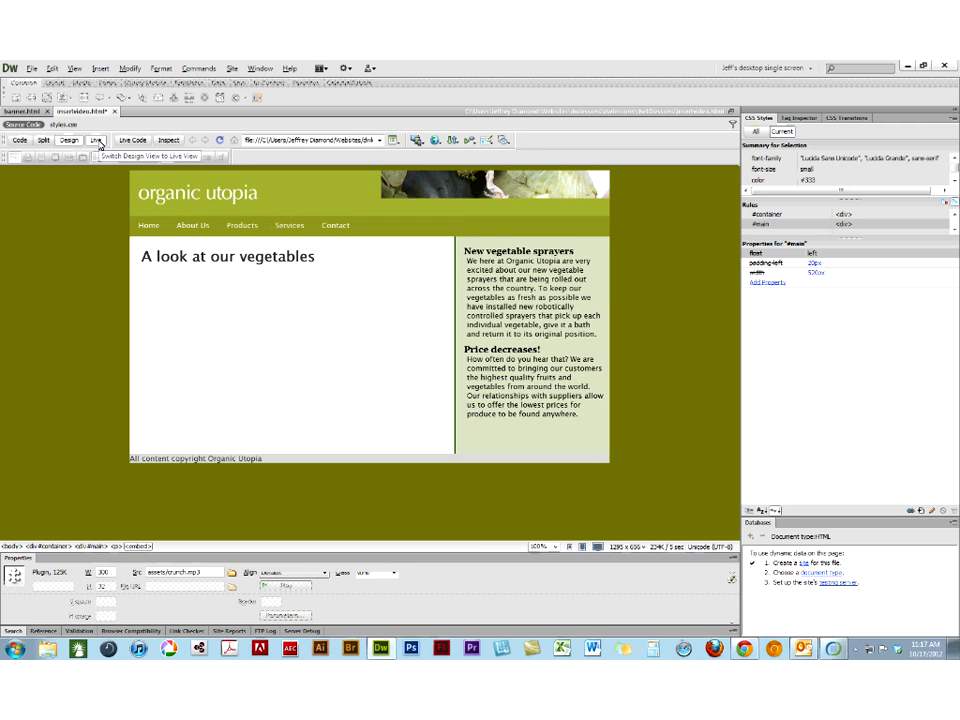
pyautogui.click(96, 140)
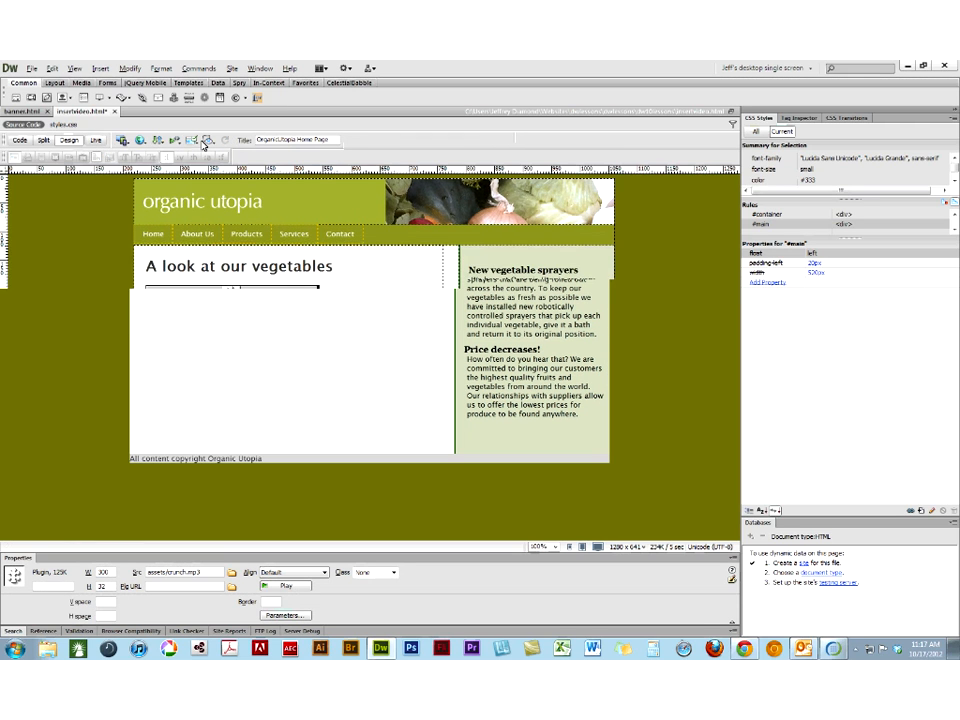
# - Save insertvideo.html, preview the audio player in Chrome, and close the preview page
pyautogui.click(140, 140)
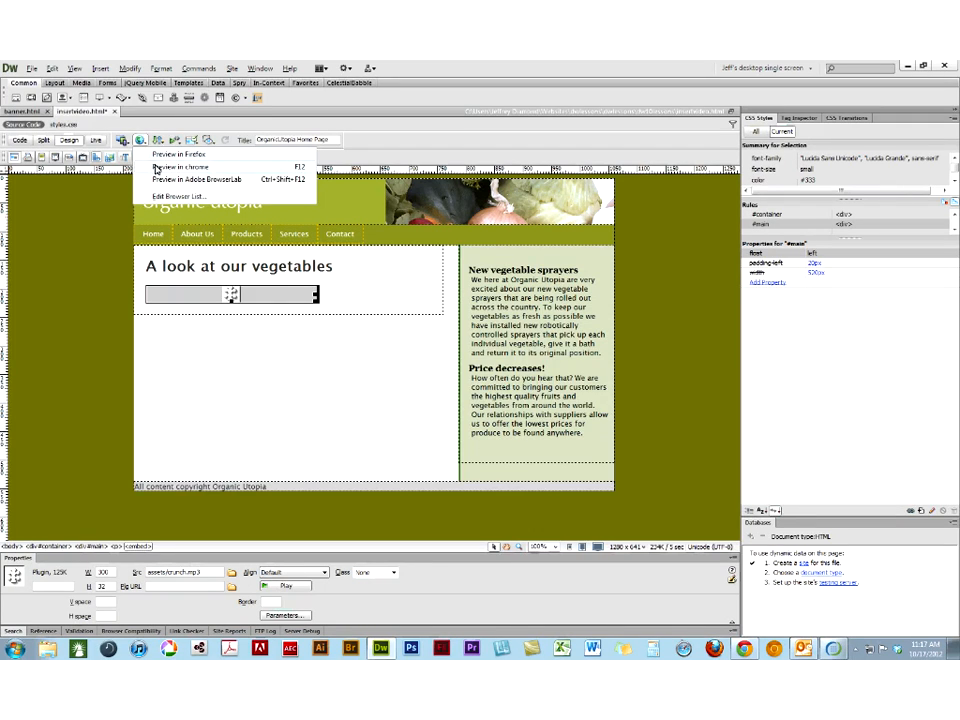
pyautogui.click(165, 167)
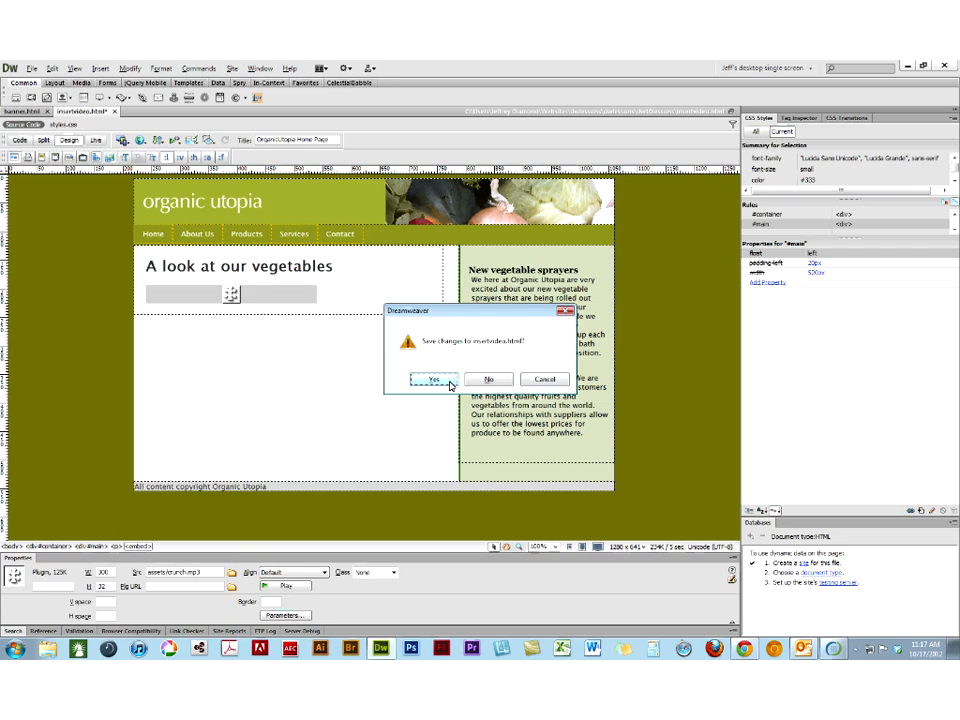
pyautogui.click(450, 384)
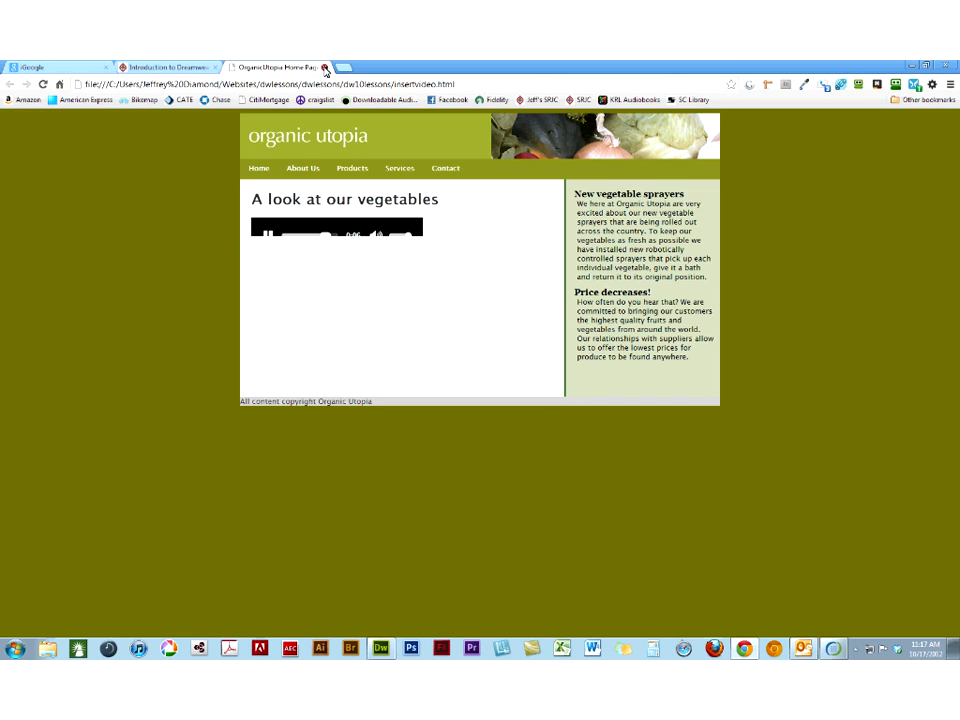
pyautogui.click(324, 68)
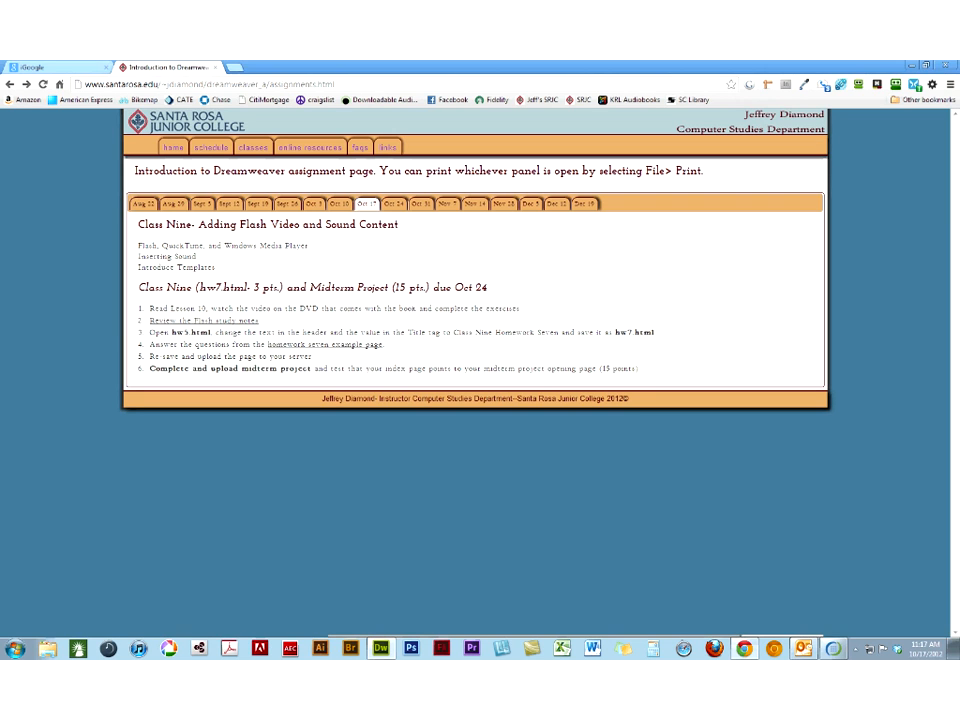
# - Return to Dreamweaver and set the crunch.mp3 plugin's height to 100
pyautogui.click(381, 648)
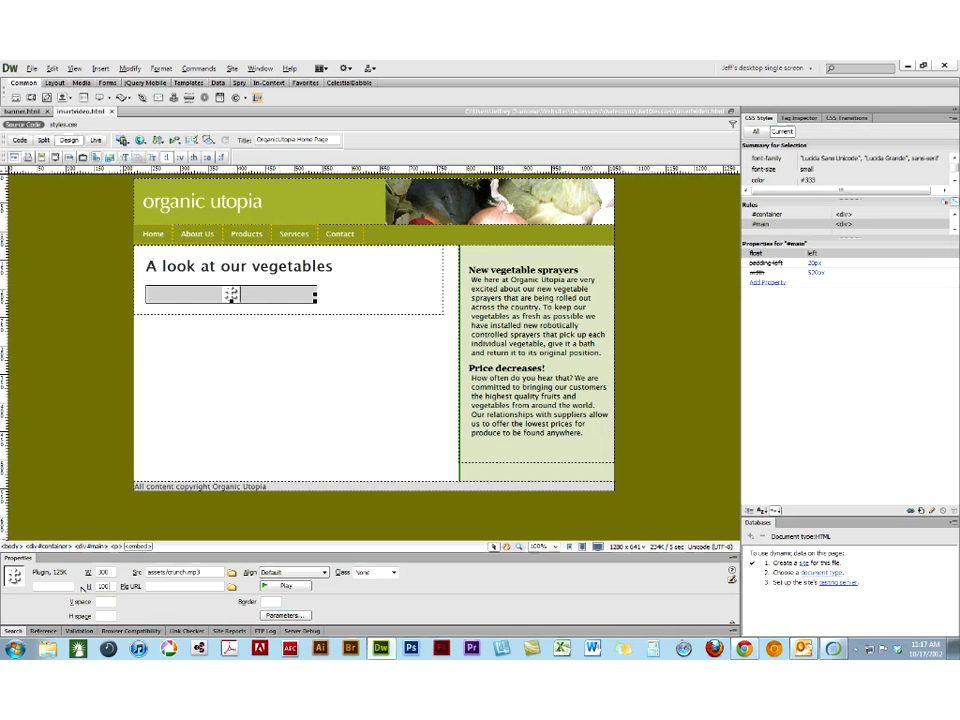
pyautogui.click(371, 322)
pyautogui.click(281, 327)
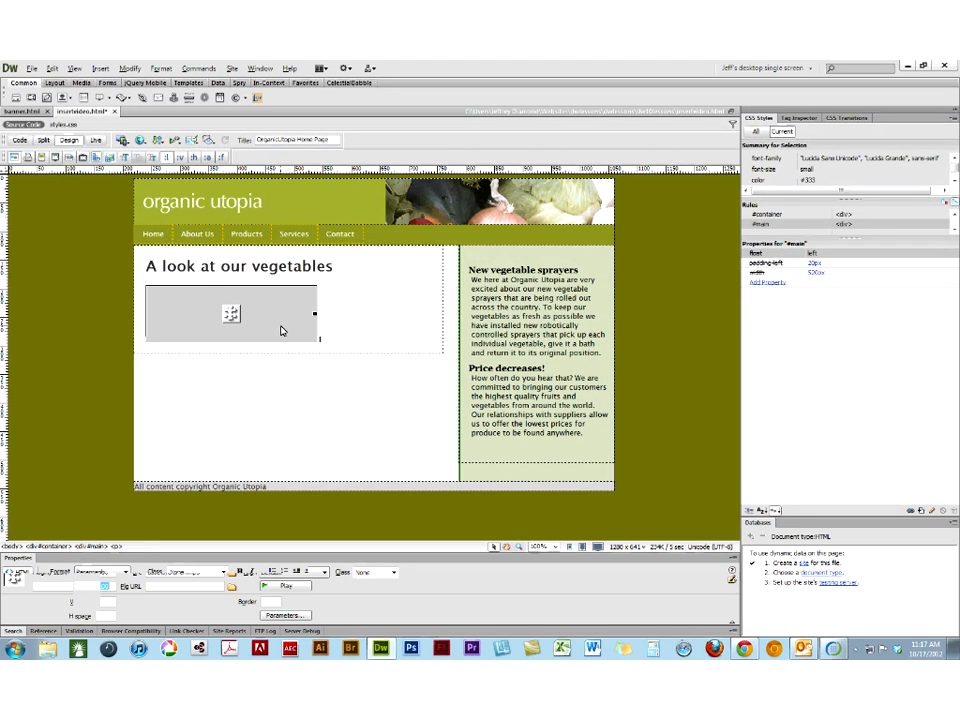
# - Save insertvideo.html, preview it in Chrome, rewind the sound in the player to its start, and return to Dreamweaver
pyautogui.click(141, 141)
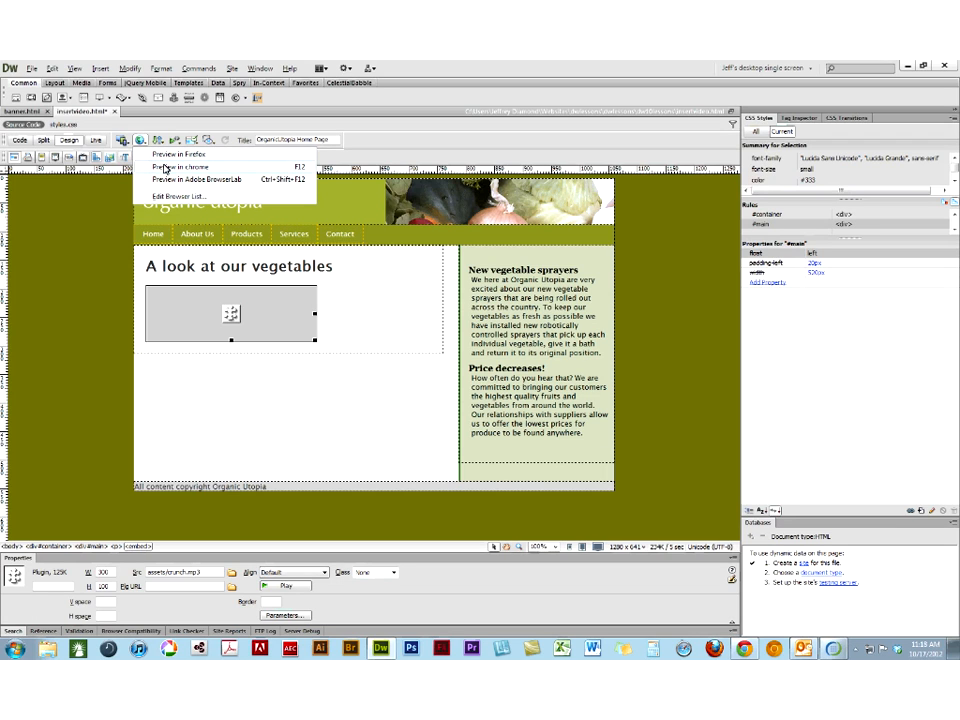
pyautogui.click(165, 168)
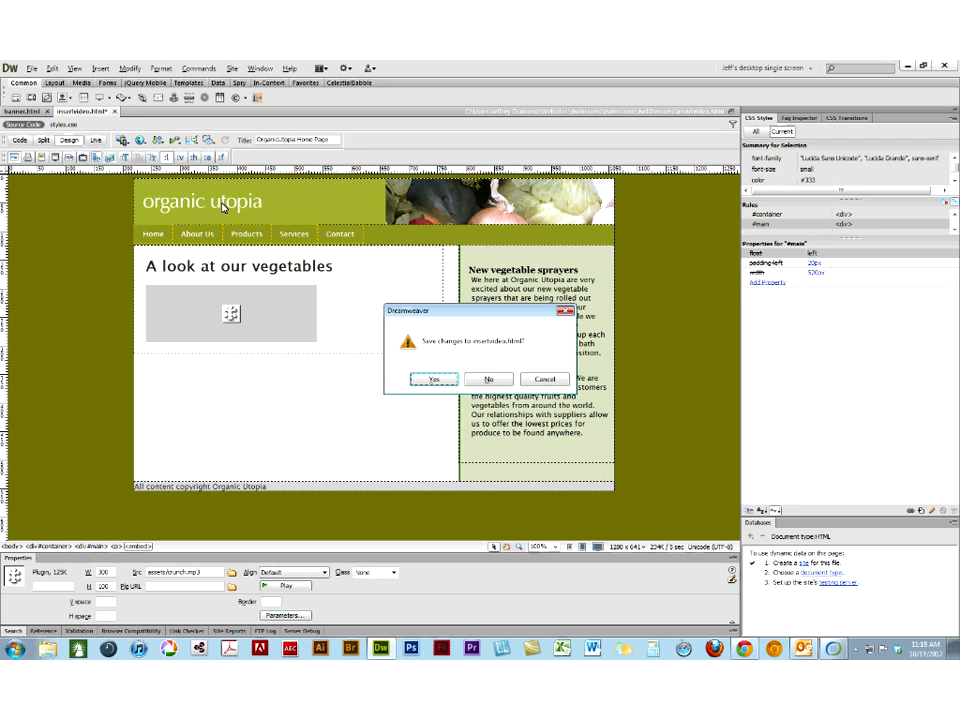
pyautogui.click(434, 379)
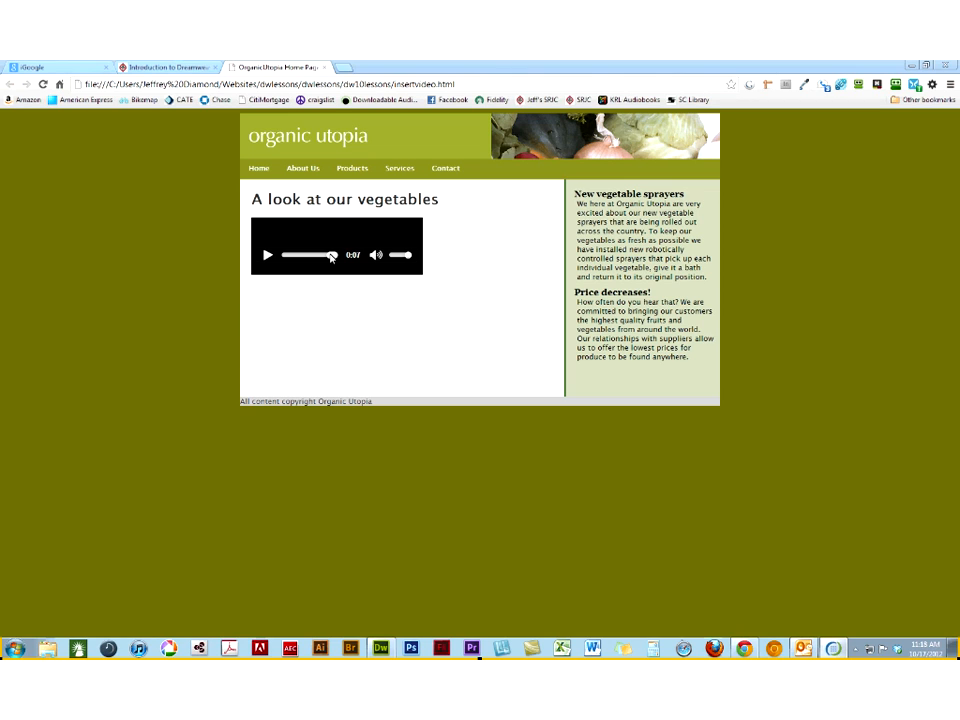
pyautogui.click(288, 256)
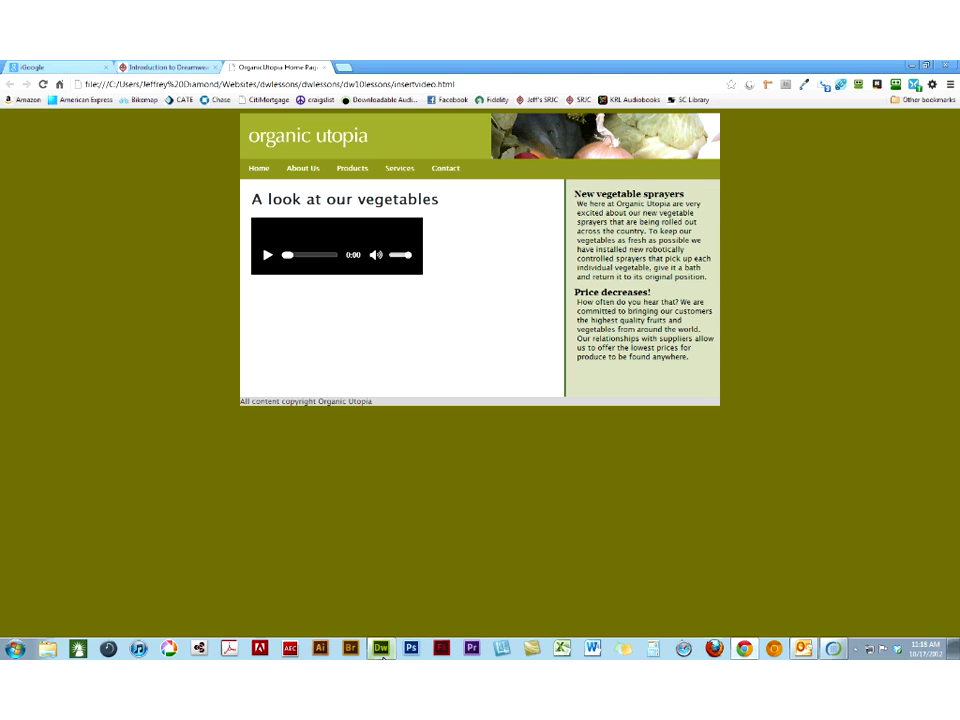
pyautogui.moveTo(383, 658)
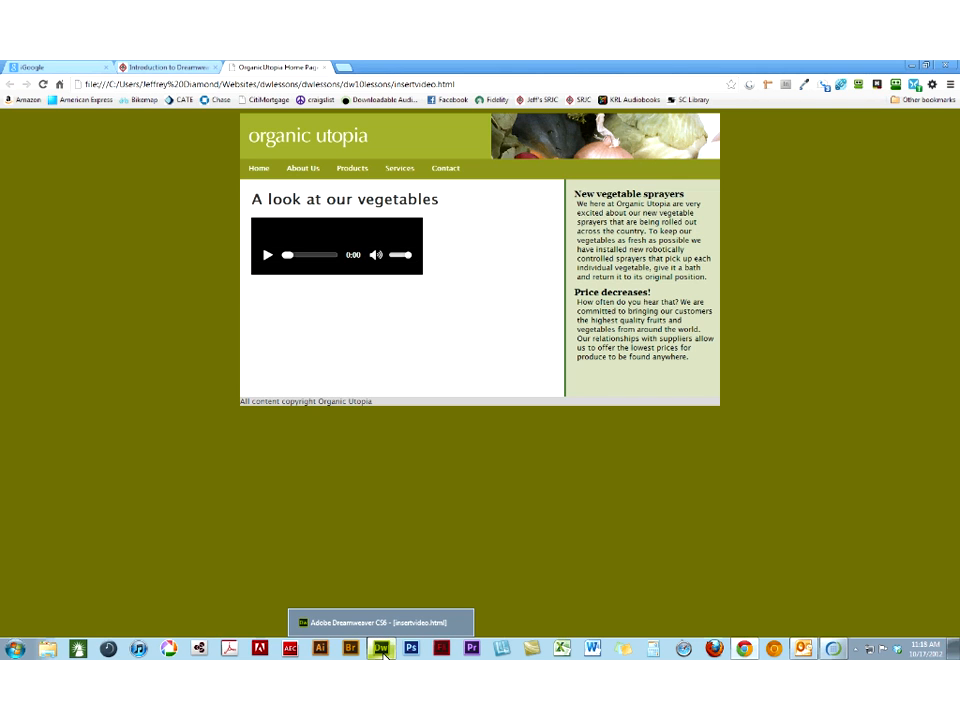
pyautogui.click(383, 654)
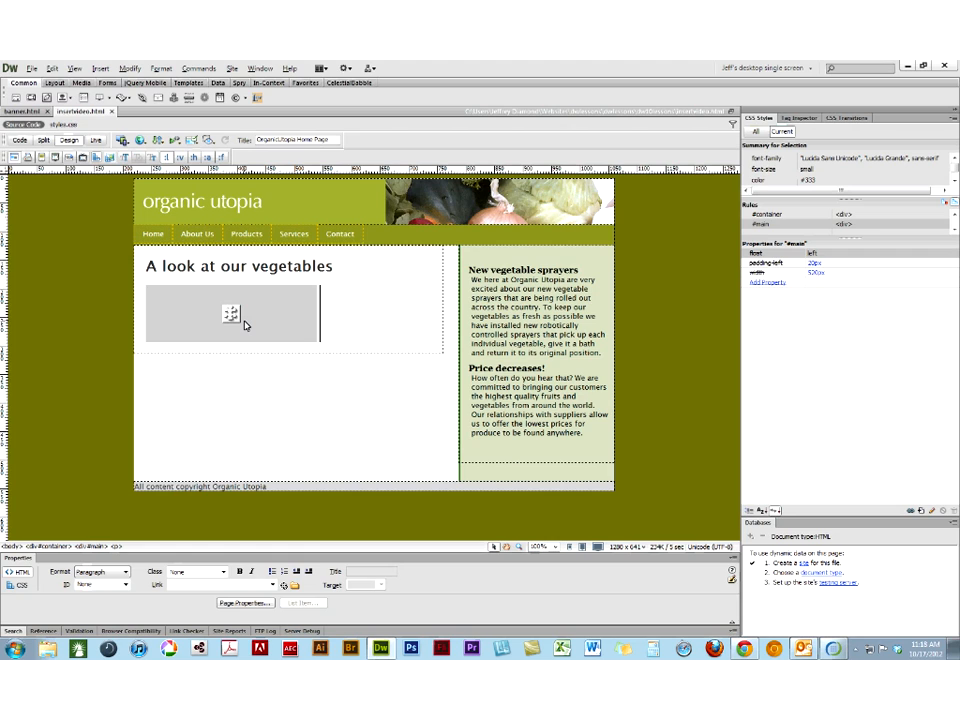
# - Select the crunch.mp3 plugin and look through the media types available for insertion
pyautogui.click(244, 322)
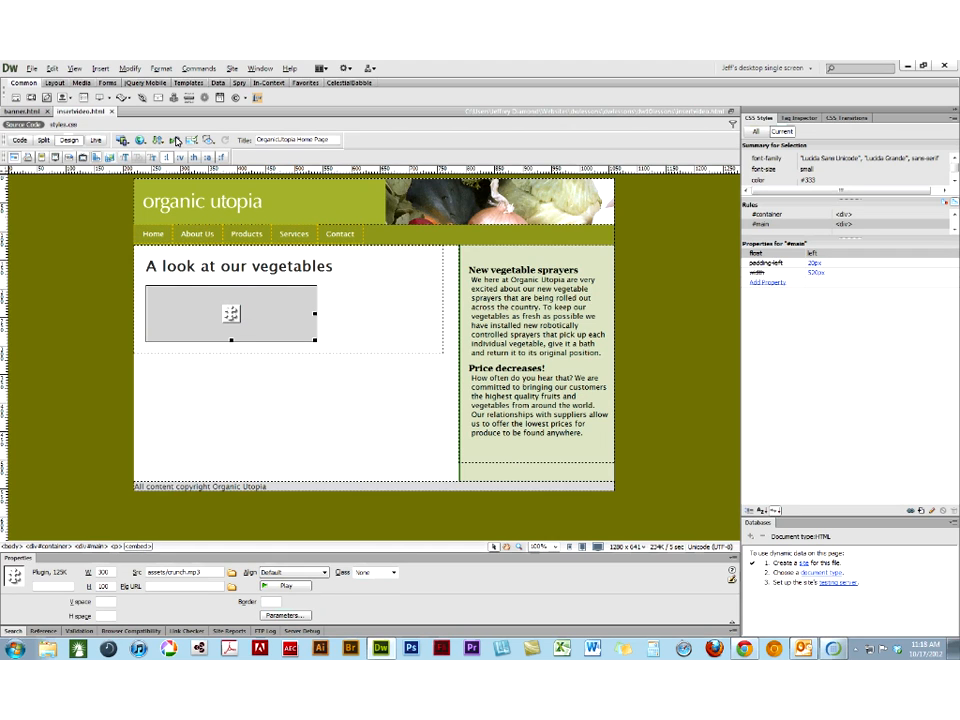
pyautogui.click(101, 69)
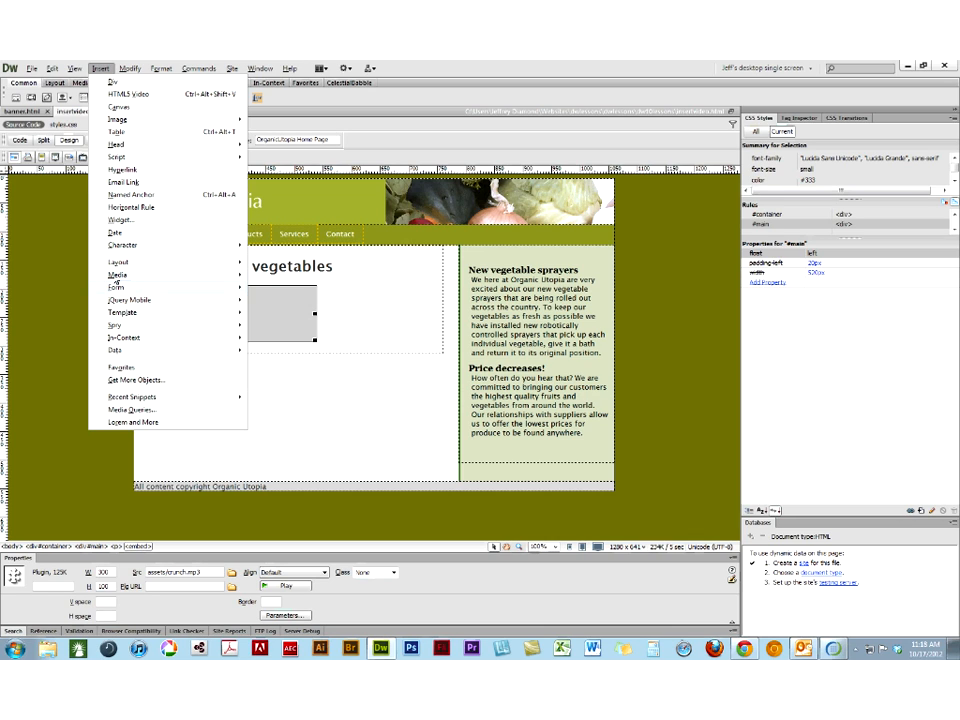
pyautogui.moveTo(118, 277)
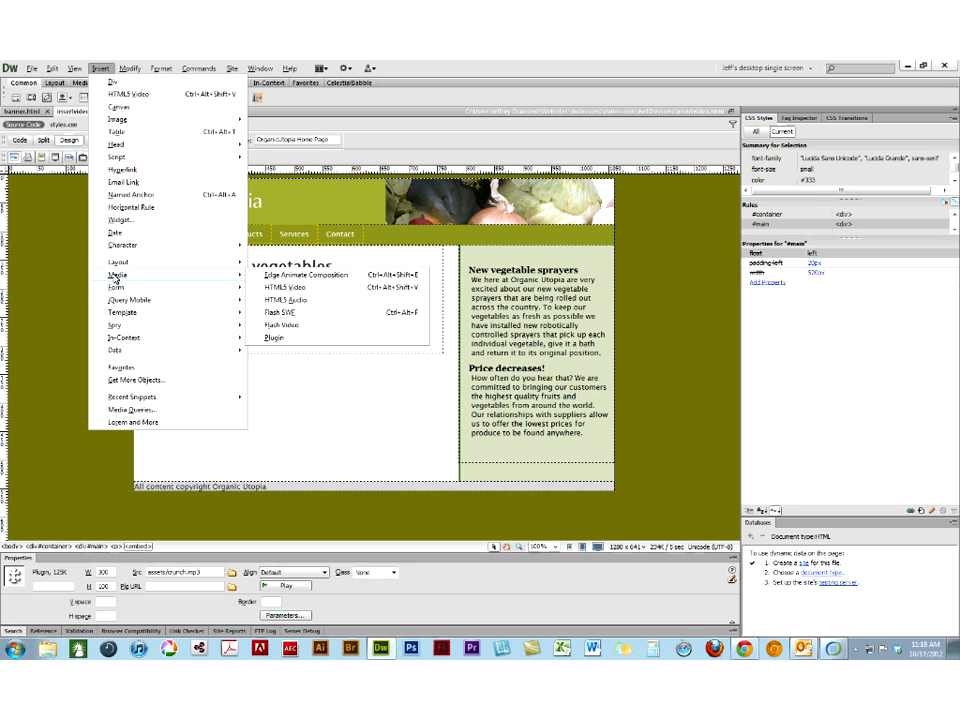
pyautogui.click(272, 339)
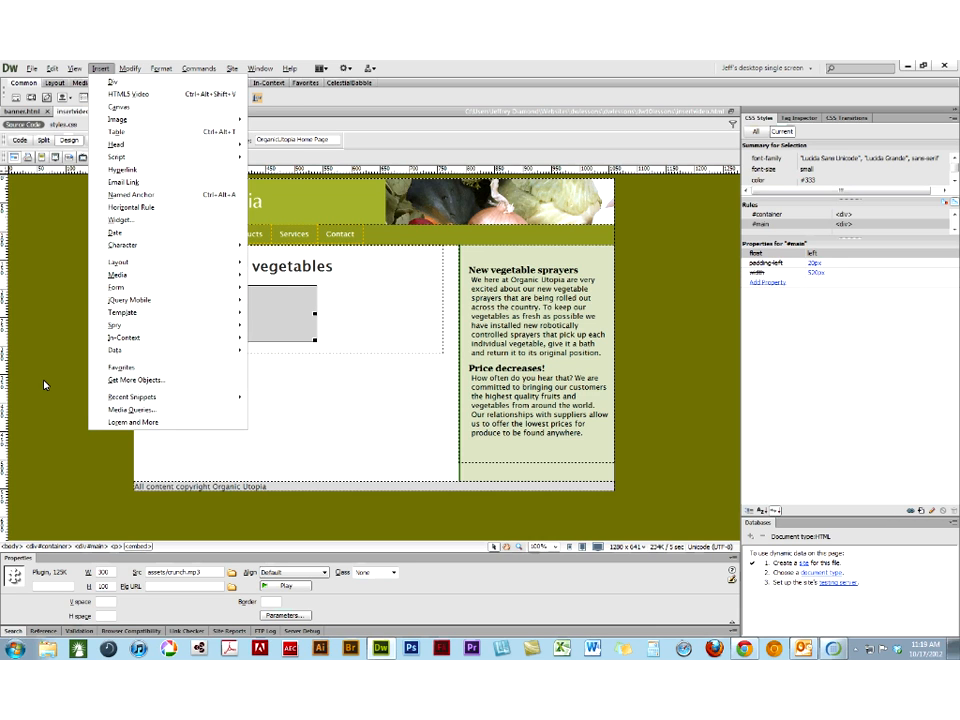
pyautogui.click(44, 385)
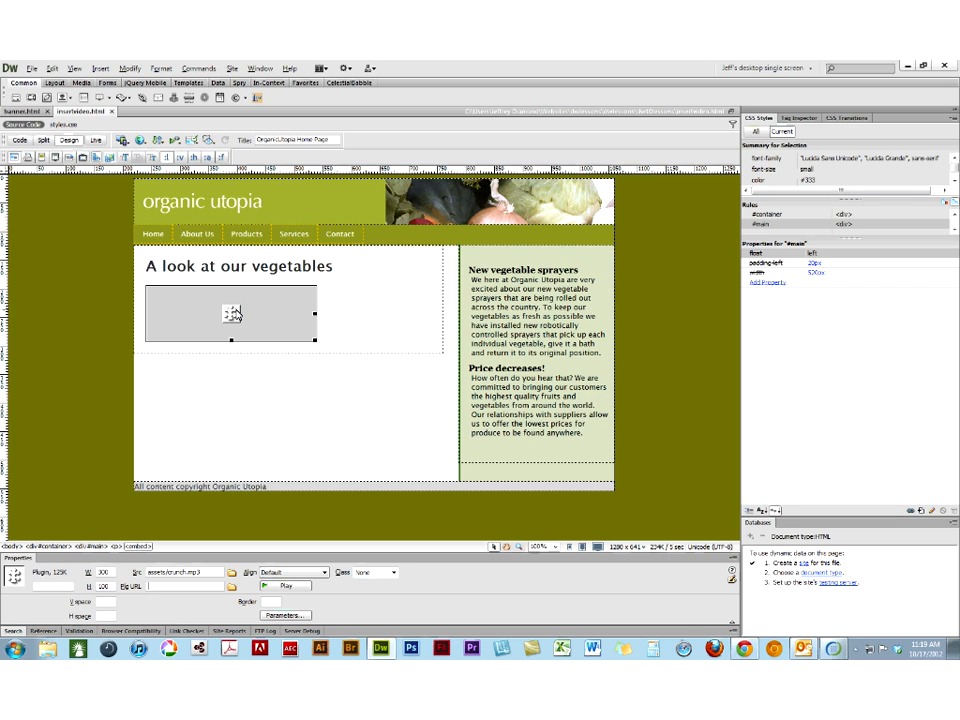
# - Add an Autoplay parameter with the value True to the crunch.mp3 plugin
pyautogui.click(283, 617)
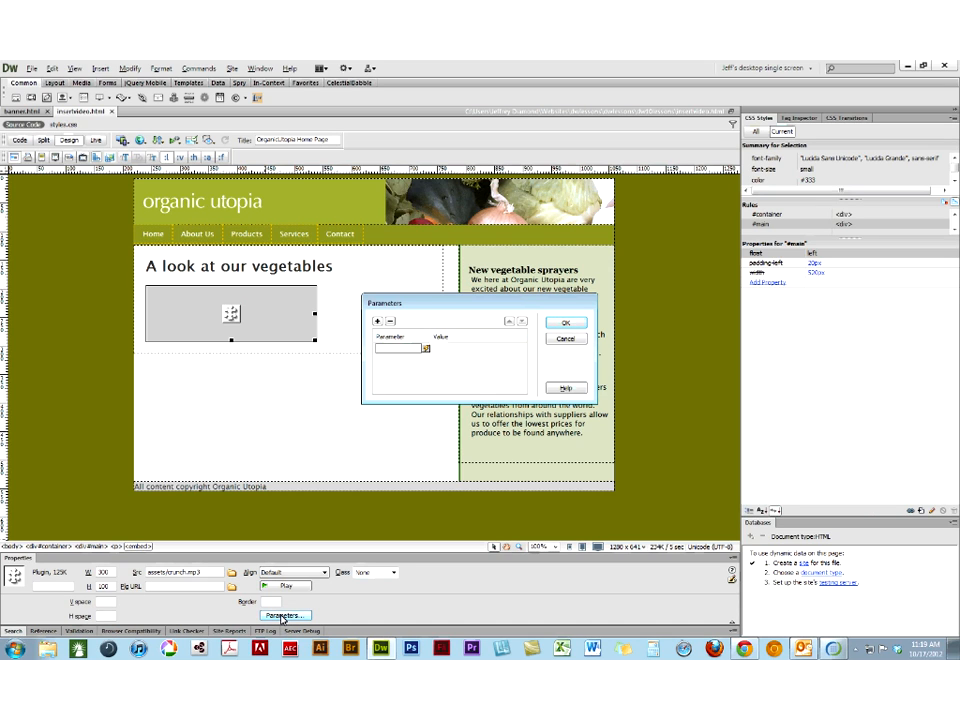
pyautogui.write('Autoplay')
pyautogui.press('Tab')
pyautogui.click(438, 348)
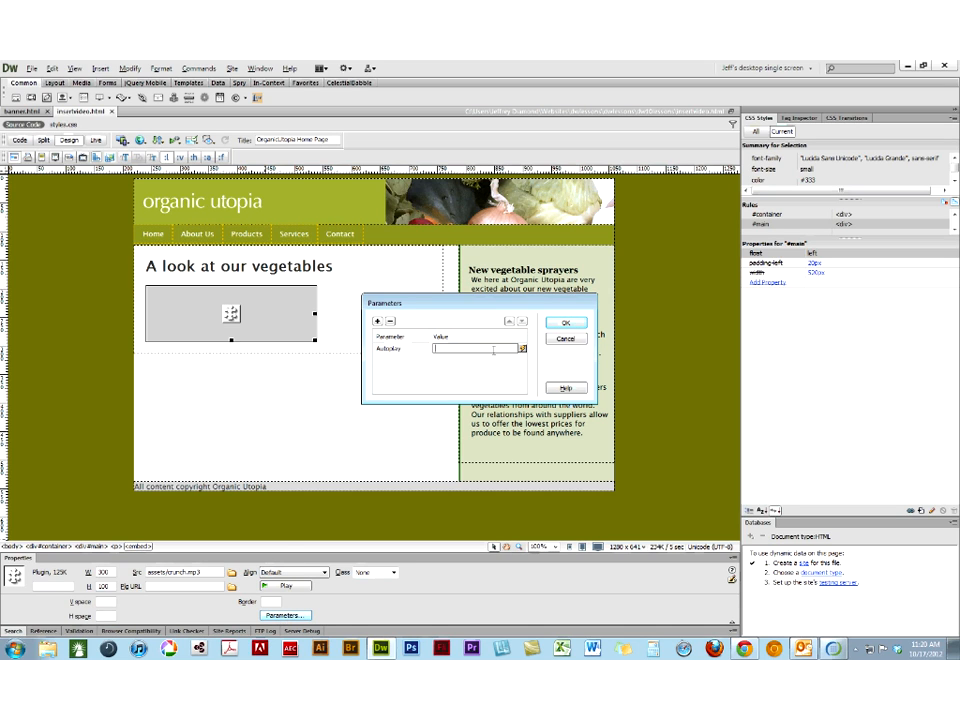
pyautogui.write('TRue')
pyautogui.press('BackSpace')
pyautogui.press('BackSpace')
pyautogui.press('BackSpace')
pyautogui.write('rue')
pyautogui.click(566, 326)
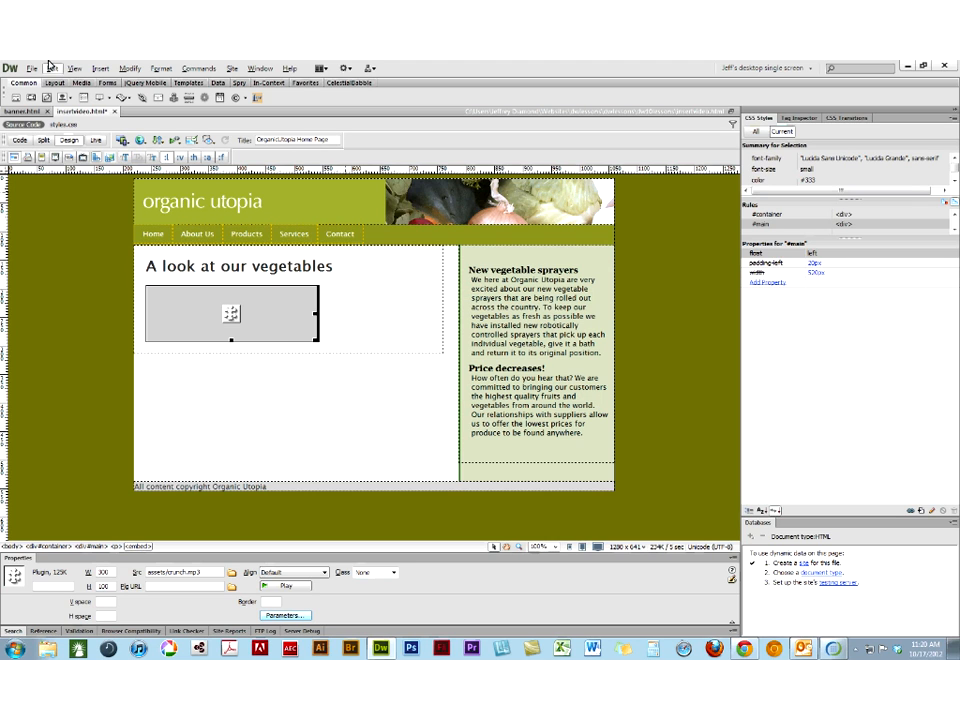
# - Save insertvideo.html, preview the automatic playback in Chrome, and return to Dreamweaver
pyautogui.click(140, 141)
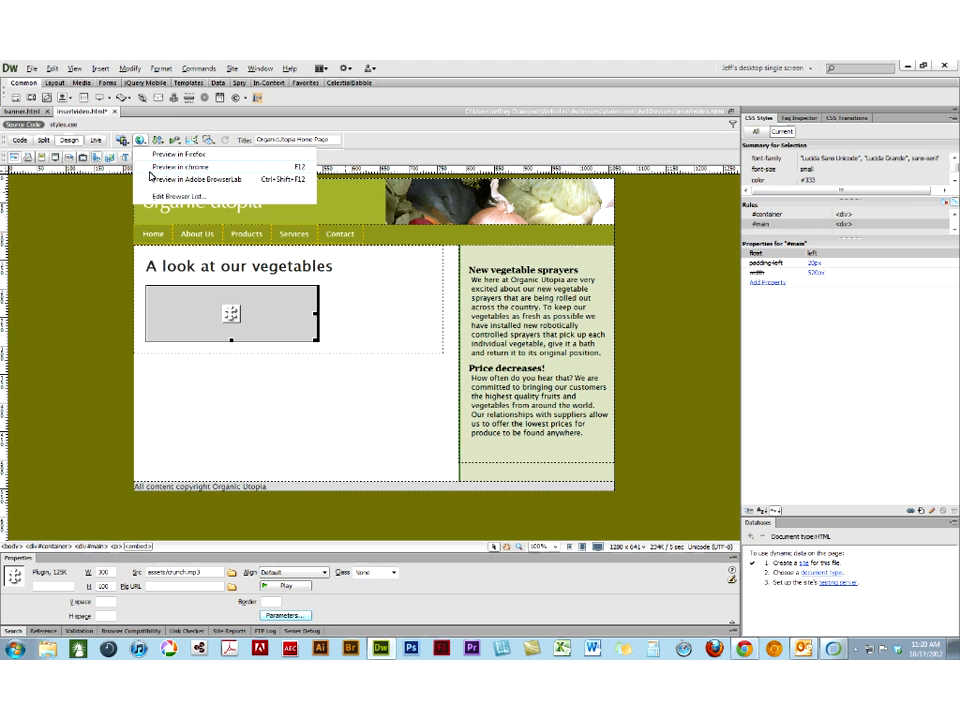
pyautogui.click(150, 174)
pyautogui.click(438, 379)
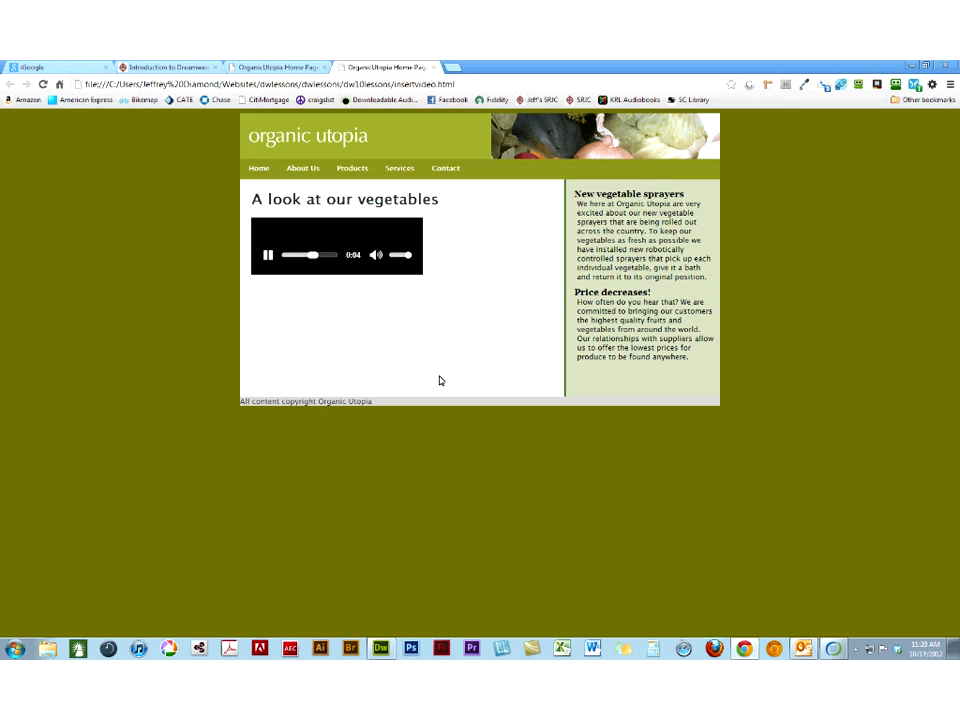
pyautogui.click(375, 649)
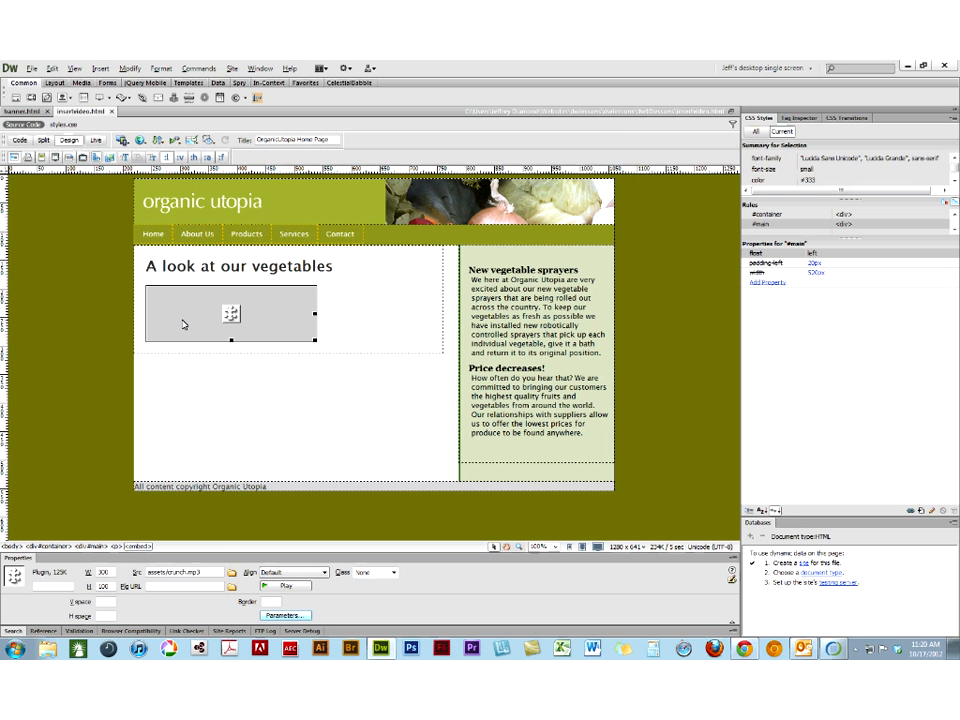
# - Set the value of the plugin's autoplay parameter to False
pyautogui.click(282, 615)
pyautogui.click(450, 349)
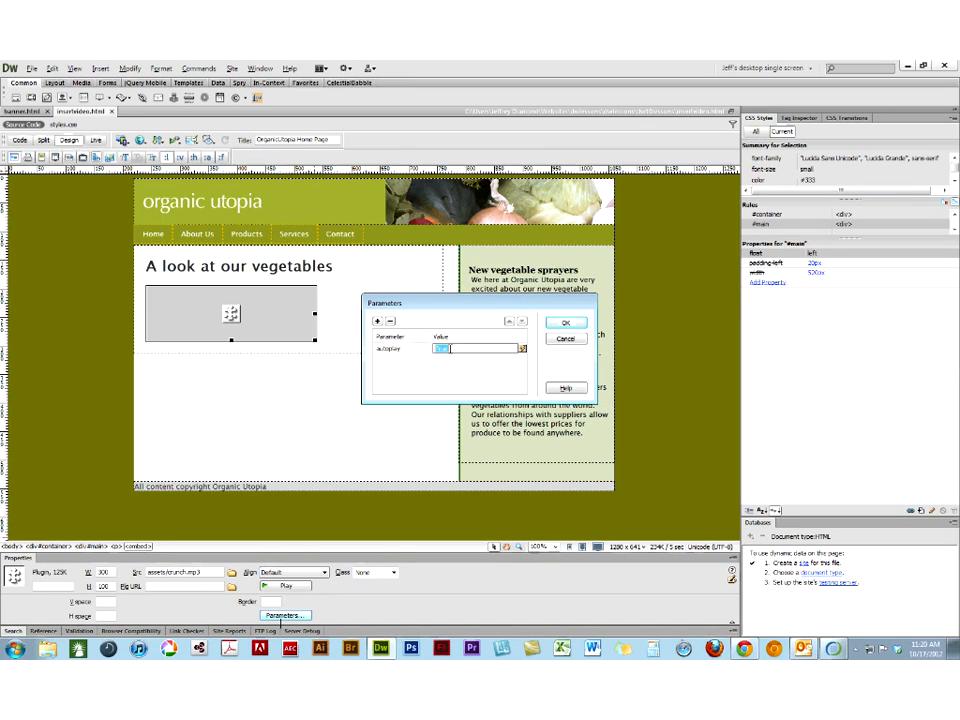
pyautogui.write('false')
pyautogui.press('Return')
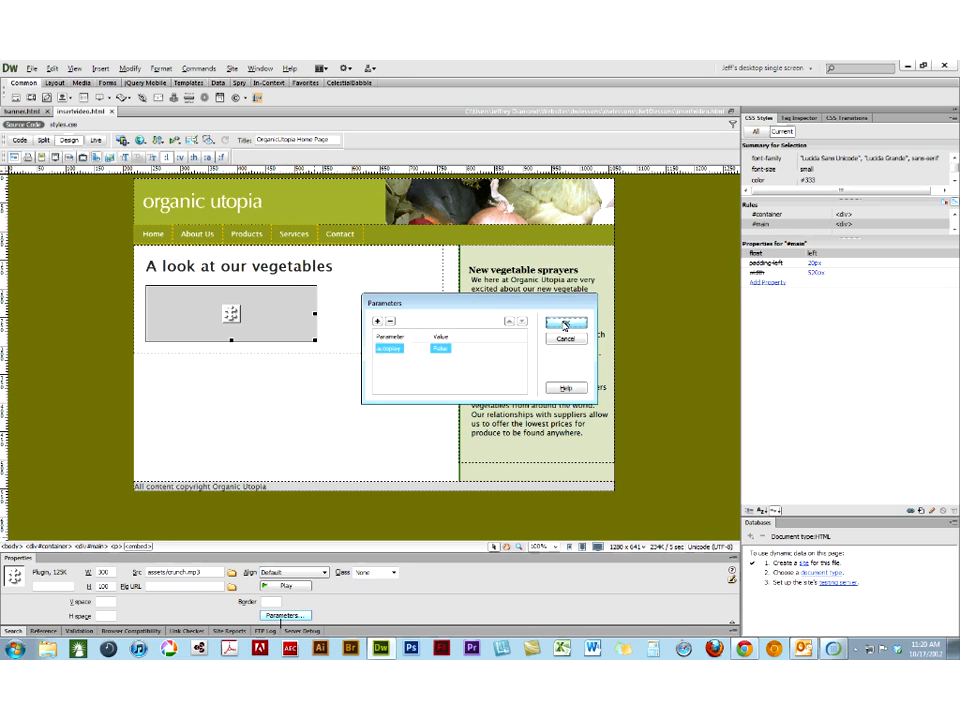
pyautogui.click(565, 324)
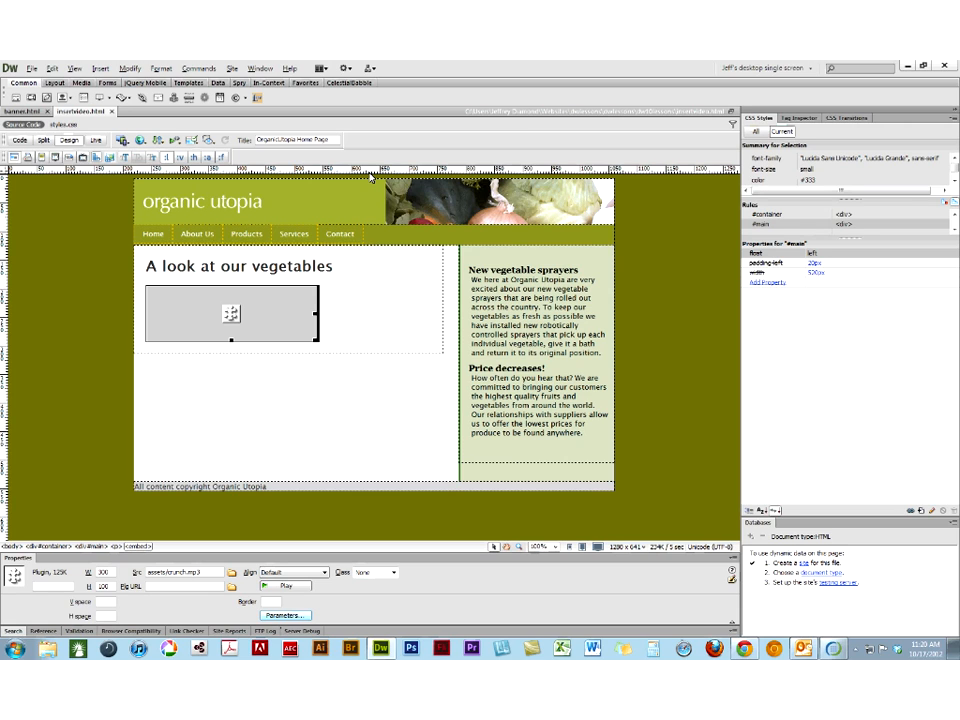
# - Preview insertvideo.html in Chrome again, reload the page, close it, and return to Dreamweaver
pyautogui.click(142, 141)
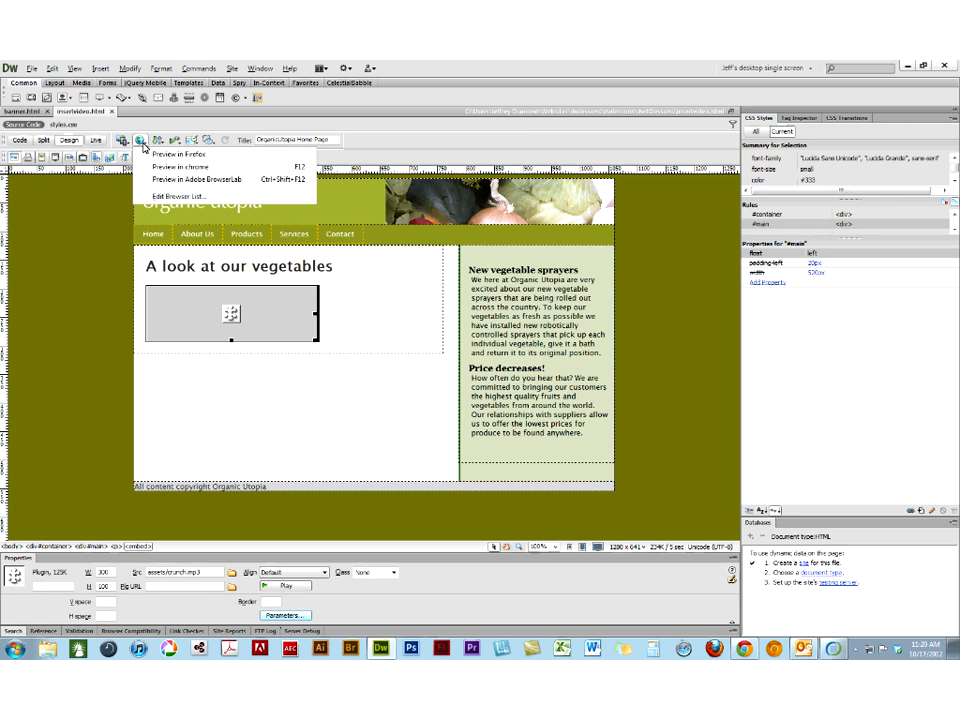
pyautogui.click(150, 168)
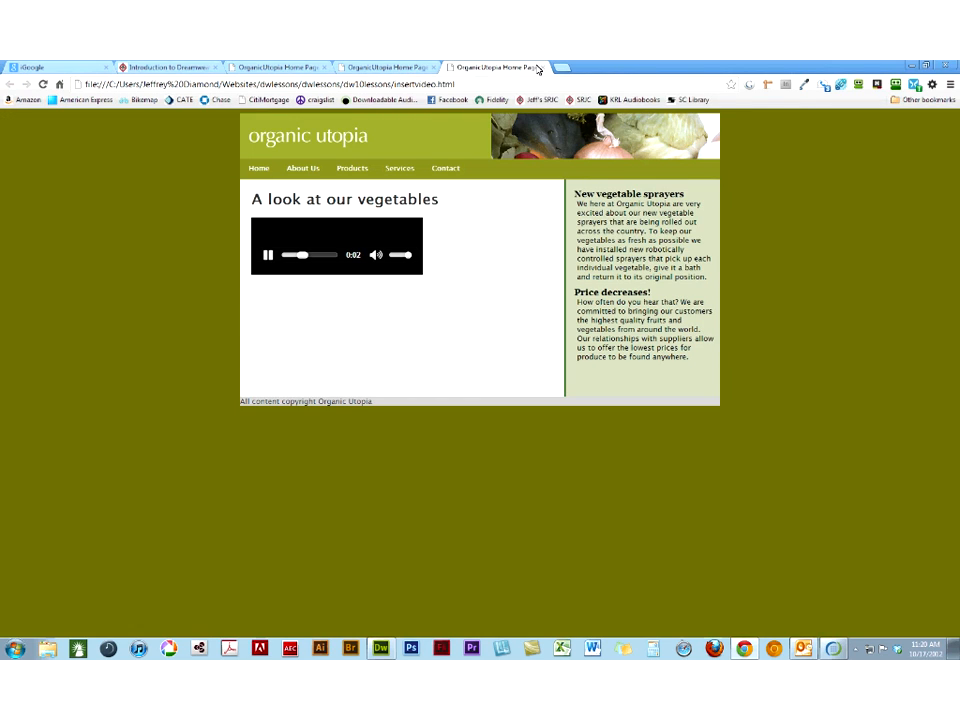
pyautogui.click(43, 86)
pyautogui.hotkey('ctrl', 'w')
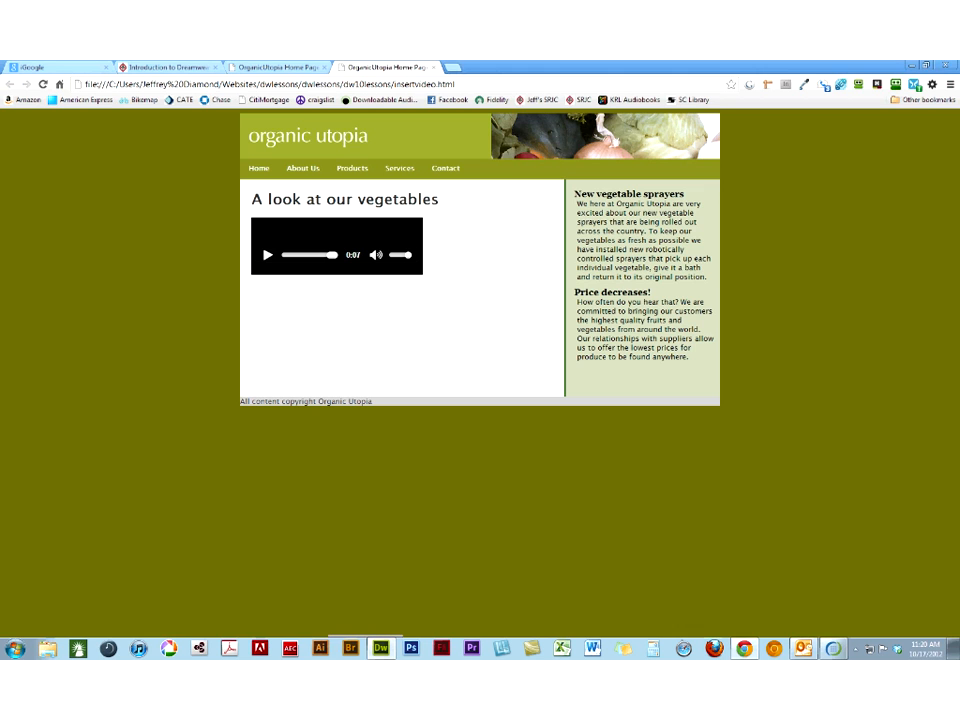
pyautogui.click(380, 648)
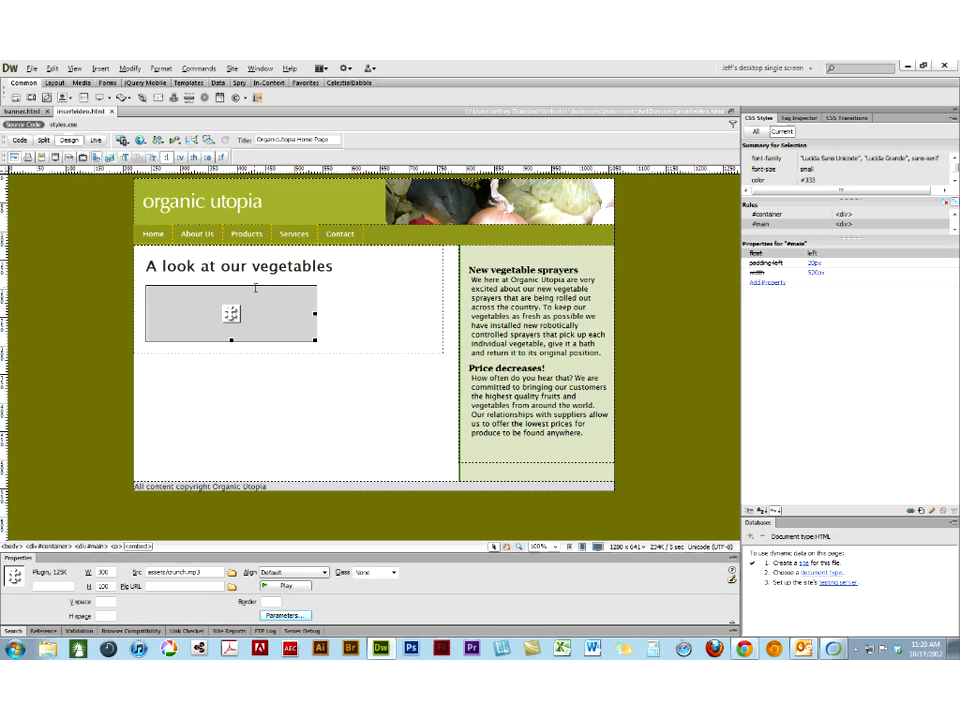
# - Try to rename the plugin's autoplay parameter as AutoPlay
pyautogui.click(283, 615)
pyautogui.click(381, 389)
pyautogui.click(381, 350)
pyautogui.click(388, 383)
pyautogui.click(387, 349)
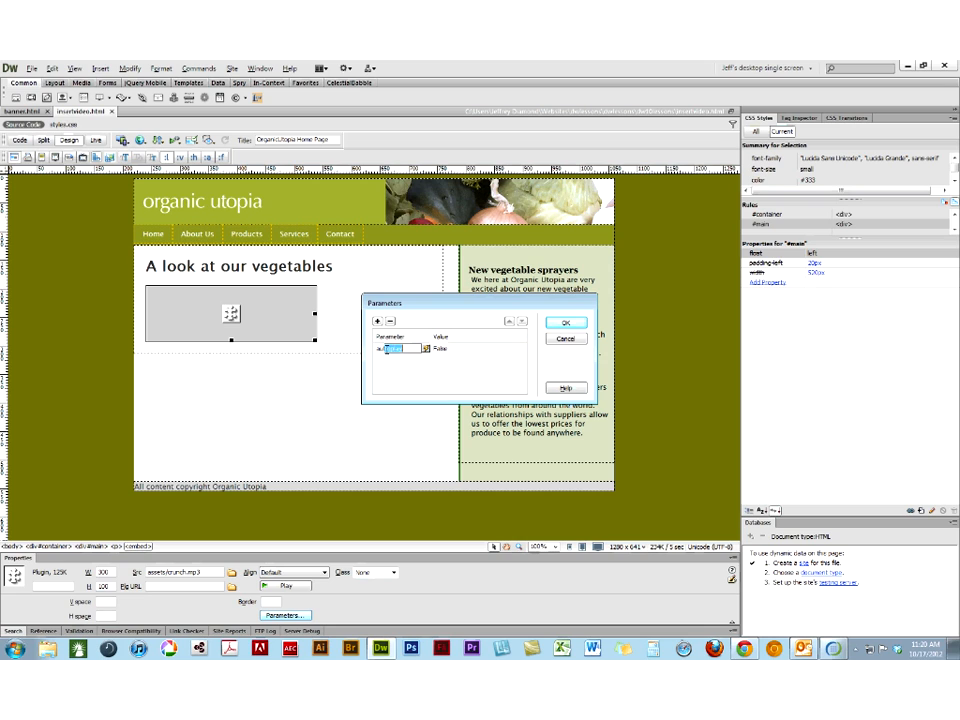
pyautogui.doubleClick(388, 349)
pyautogui.write('AutoPlay')
pyautogui.press('Return')
pyautogui.click(565, 323)
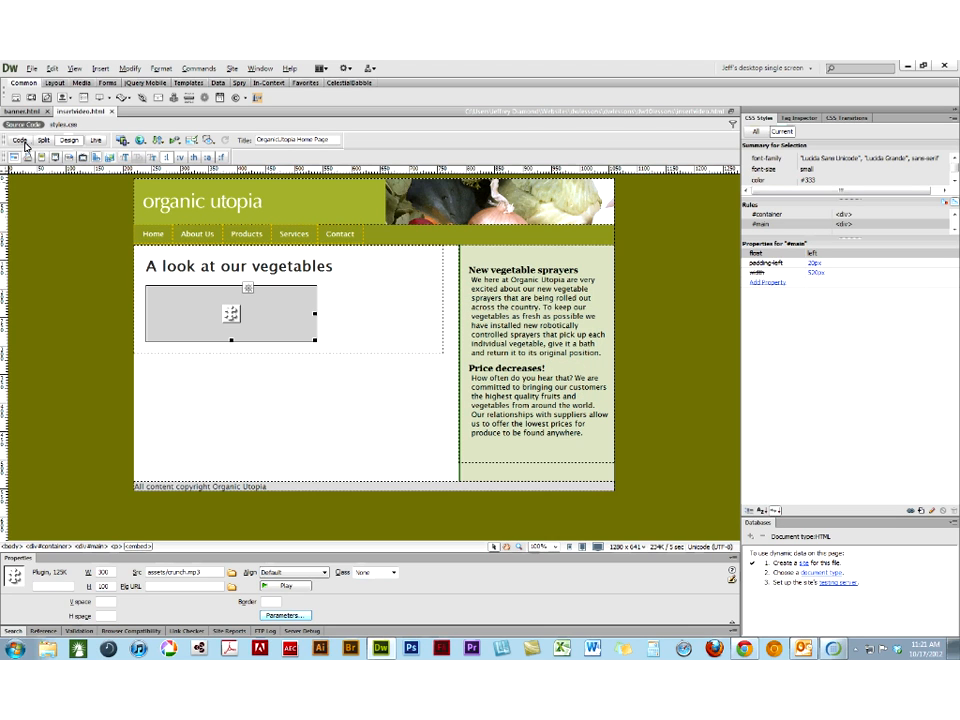
# - Examine the autoplay attribute of the crunch.mp3 embed tag in Code view and return to Design view
pyautogui.click(22, 141)
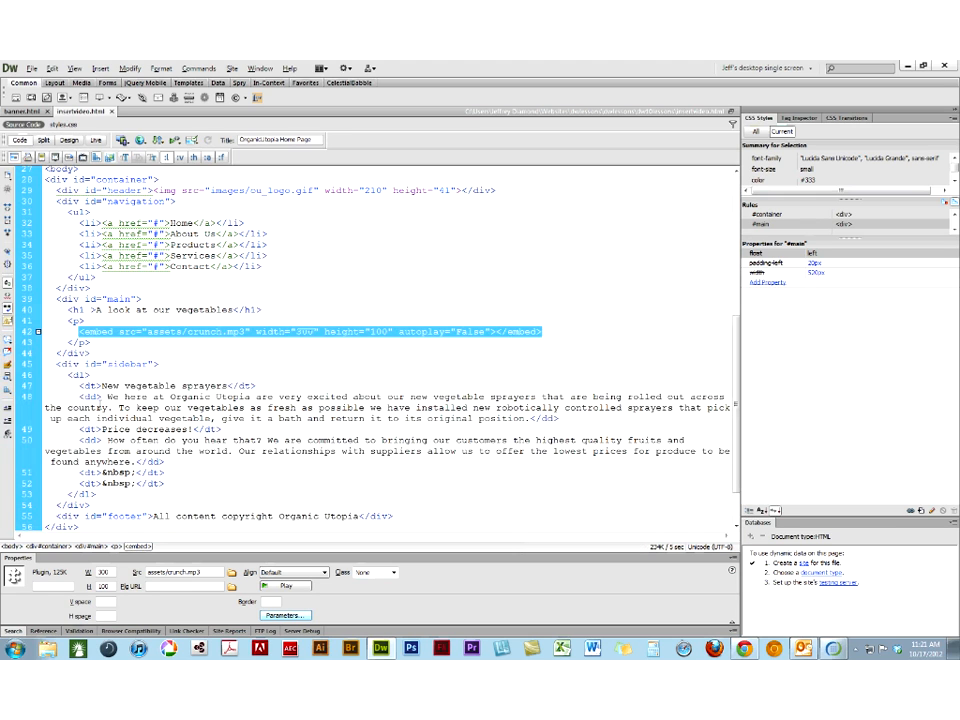
pyautogui.click(437, 335)
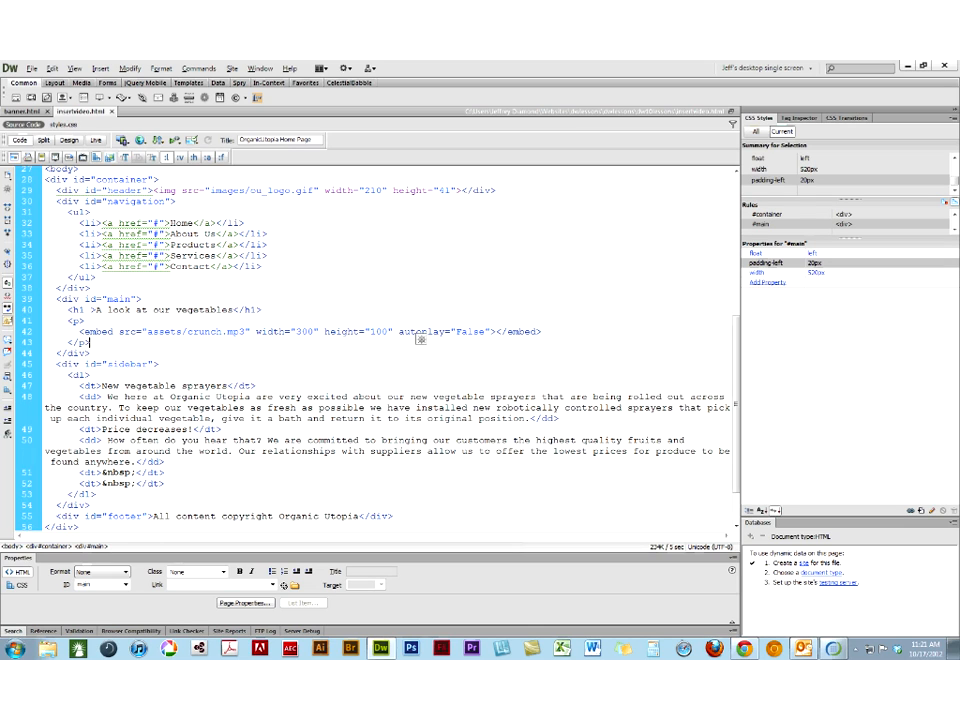
pyautogui.click(71, 142)
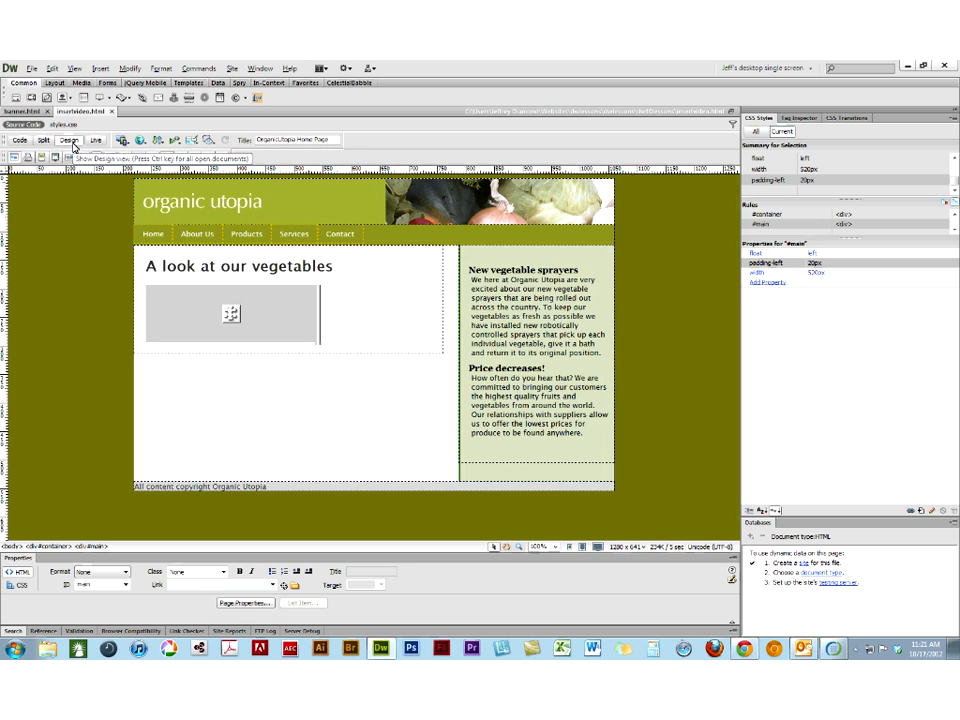
# - Preview insertvideo.html in Firefox, and switch to Chrome to compare the audio player
pyautogui.click(141, 140)
pyautogui.click(145, 156)
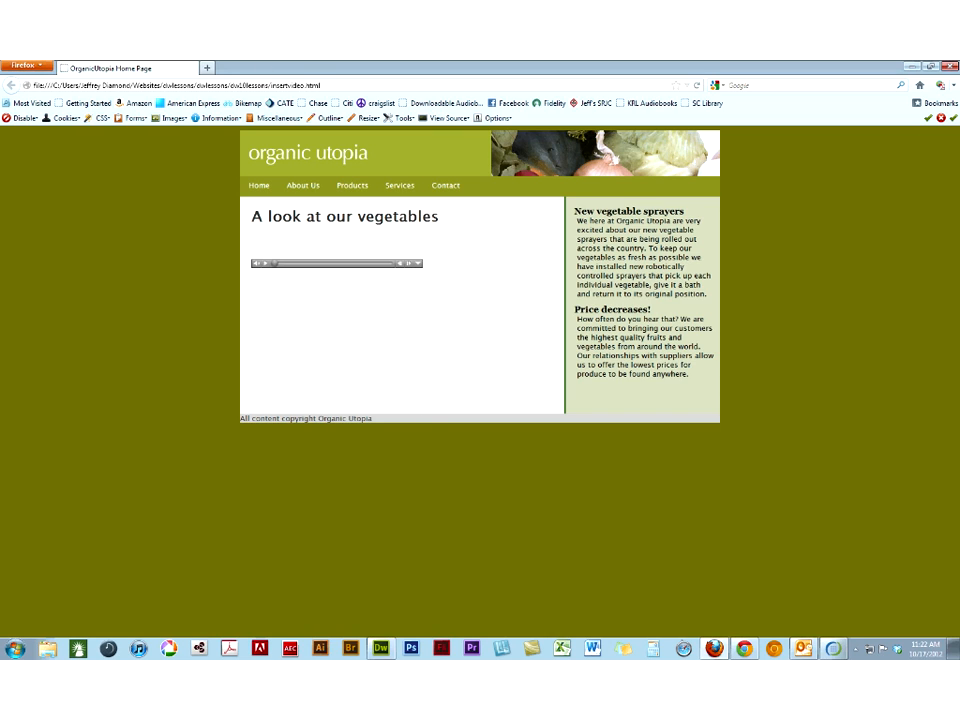
pyautogui.click(740, 651)
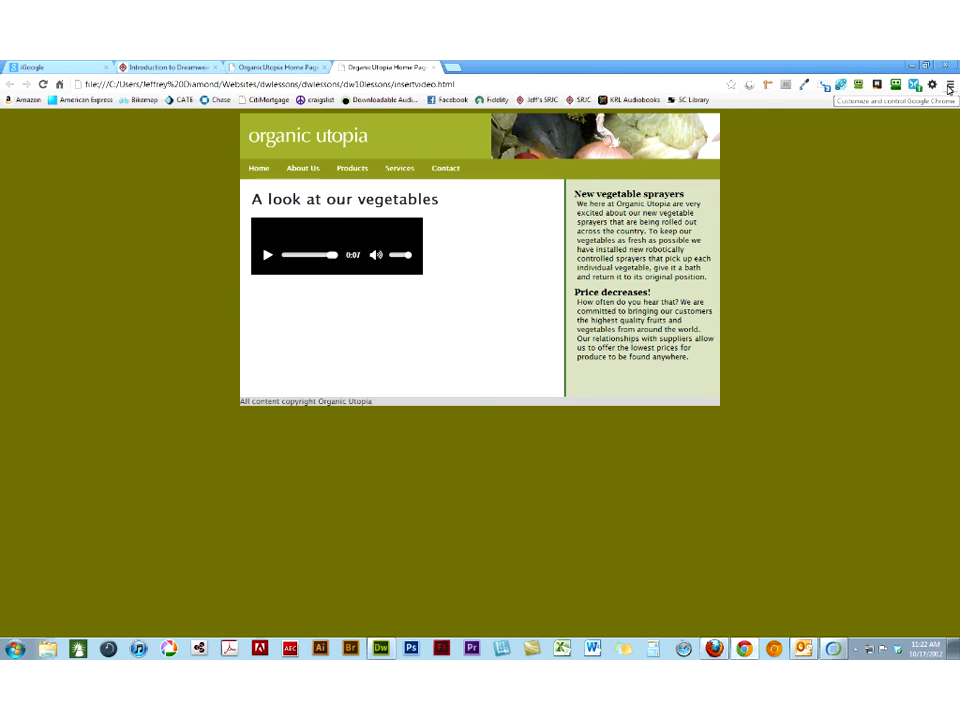
# - Clear Chrome's cache, cookies and plug-in data, and hosted app data from the past hour, and close the settings page
pyautogui.click(950, 88)
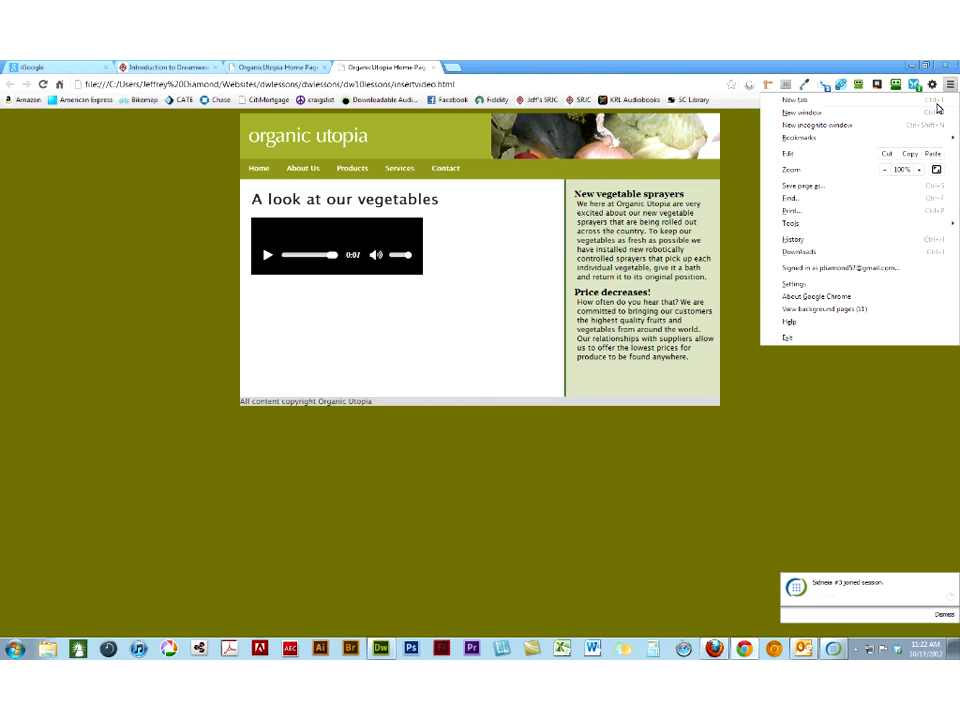
pyautogui.moveTo(771, 228)
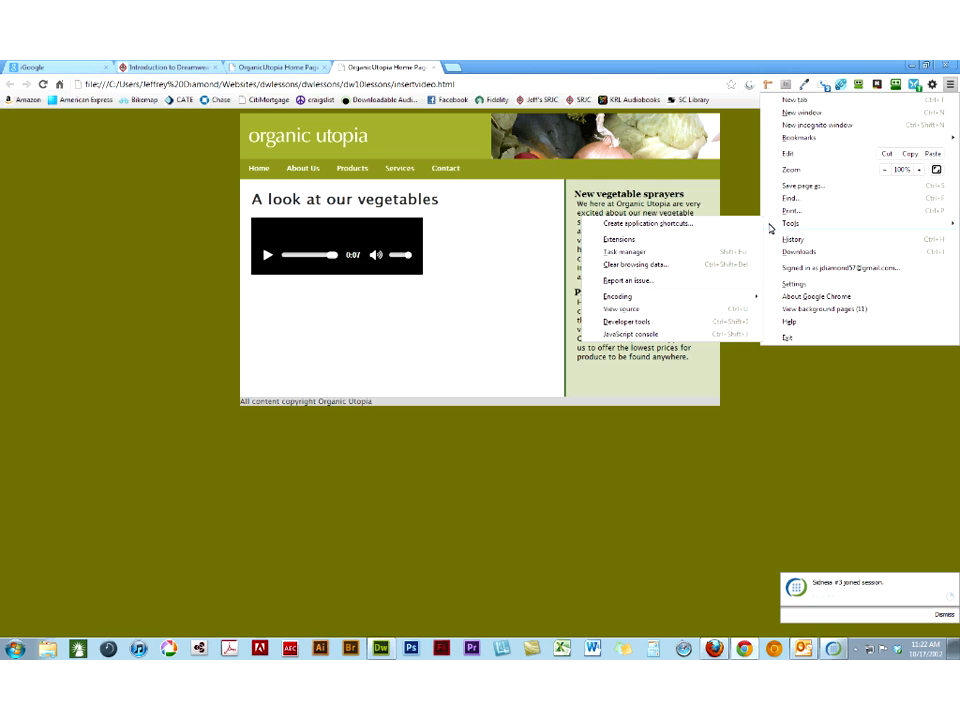
pyautogui.click(666, 268)
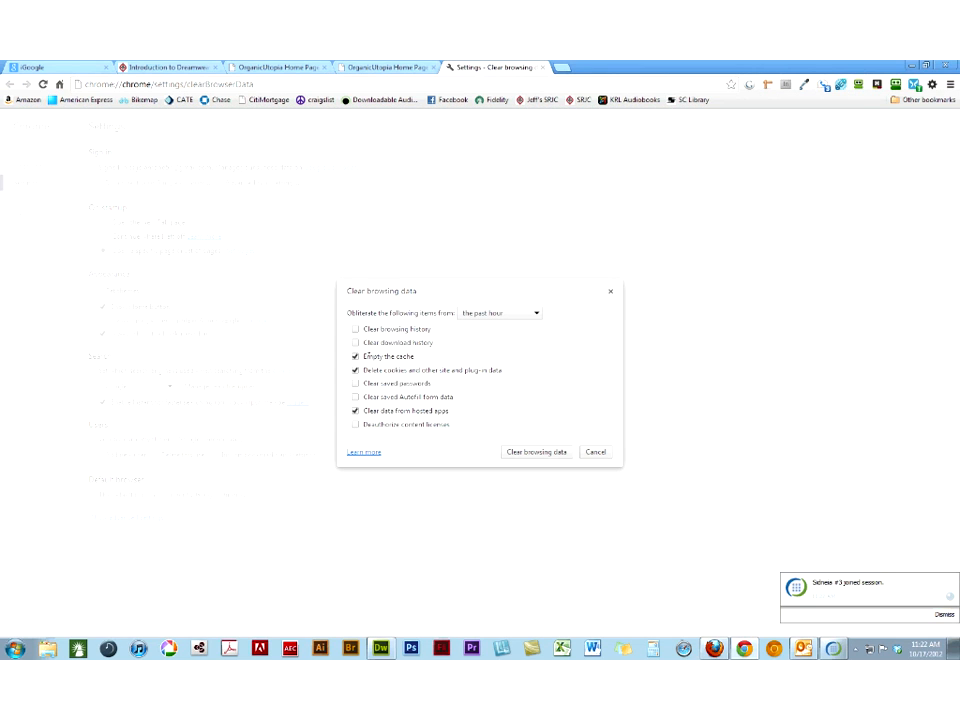
pyautogui.click(537, 452)
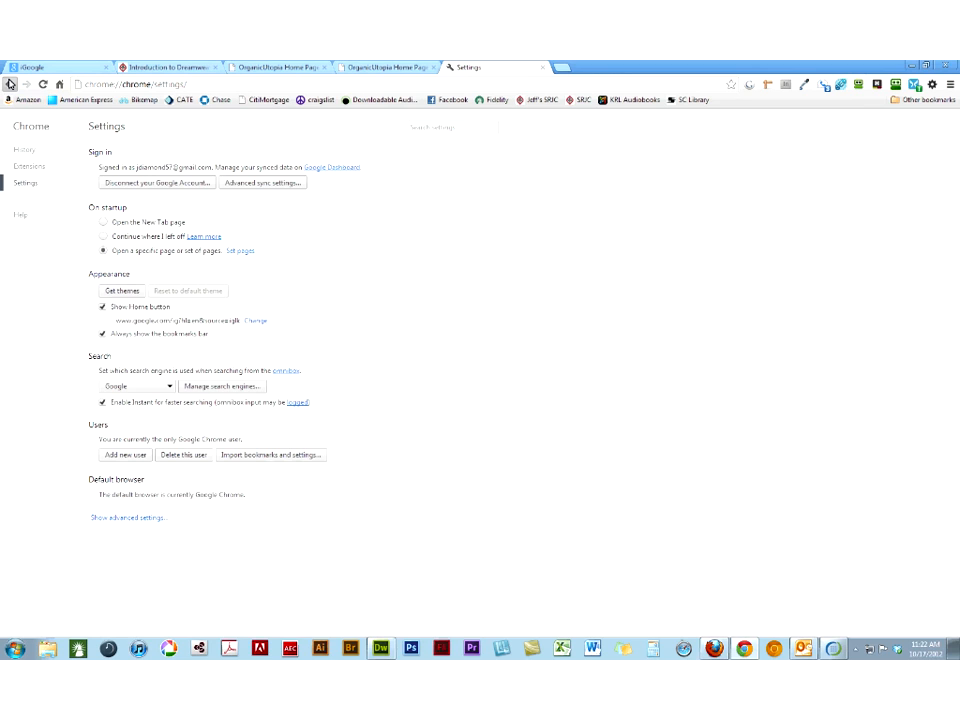
pyautogui.click(10, 84)
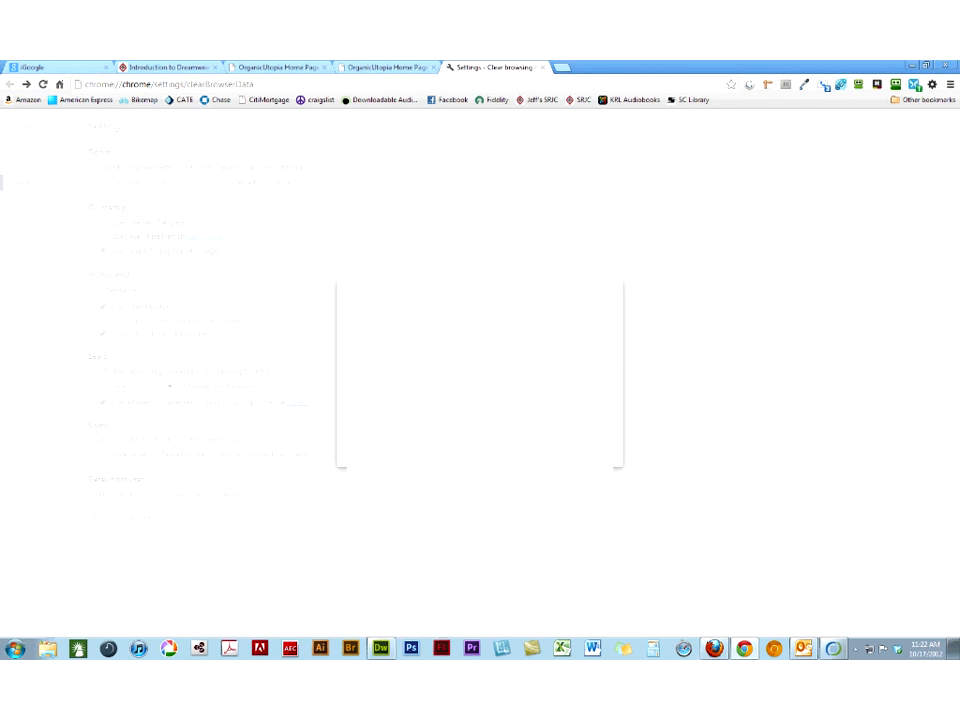
pyautogui.click(543, 67)
# - Reload insertvideo.html in Chrome to recheck the automatic playback, close that preview page, and close Chrome
pyautogui.click(42, 84)
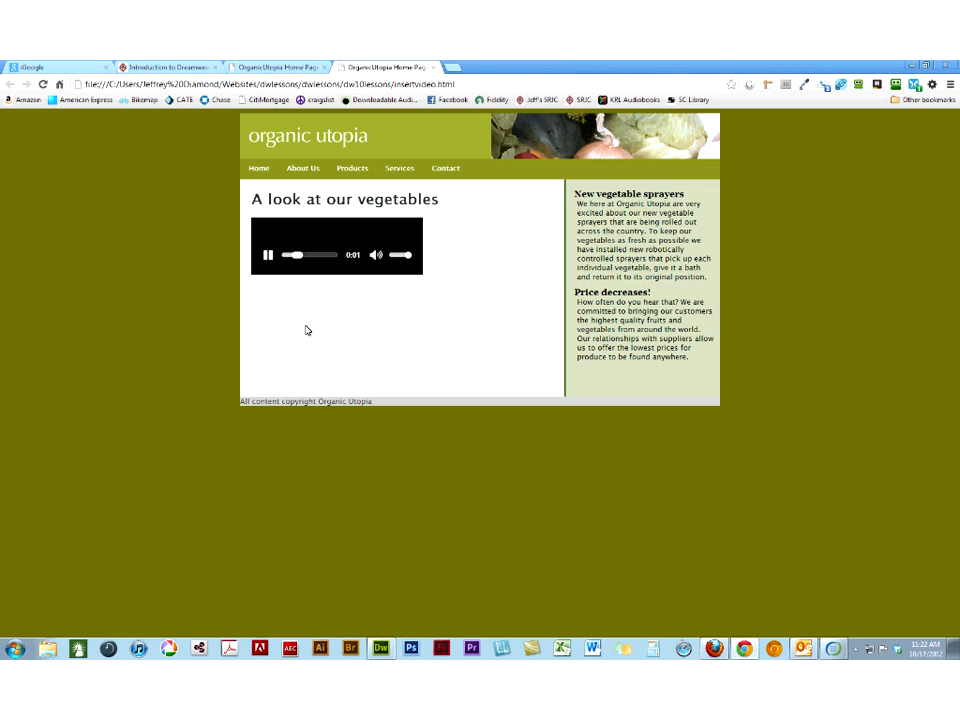
pyautogui.click(434, 68)
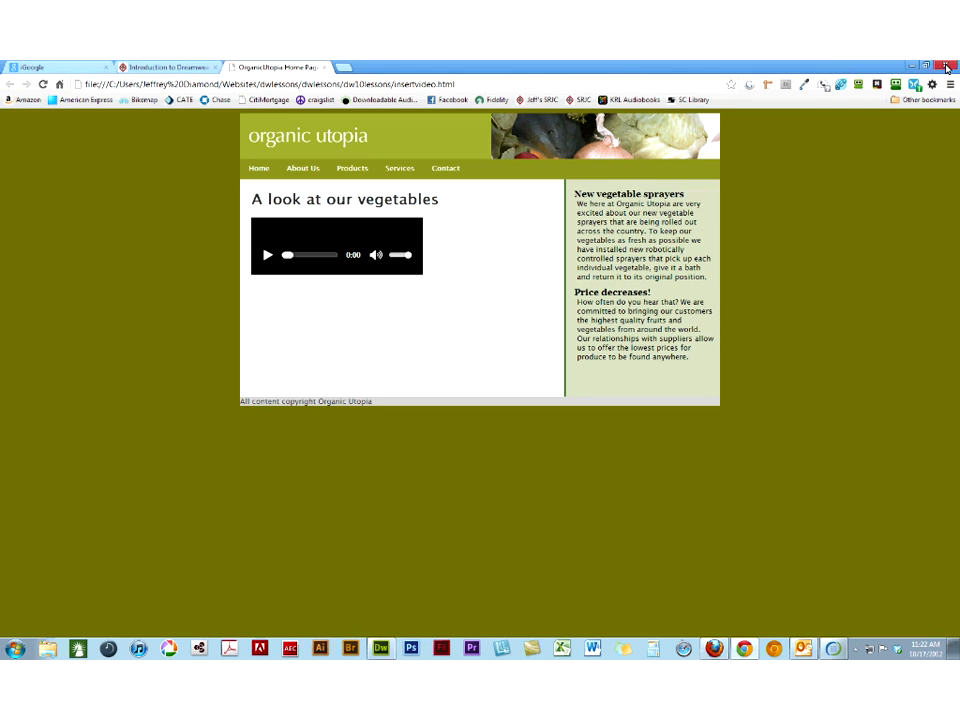
pyautogui.click(946, 67)
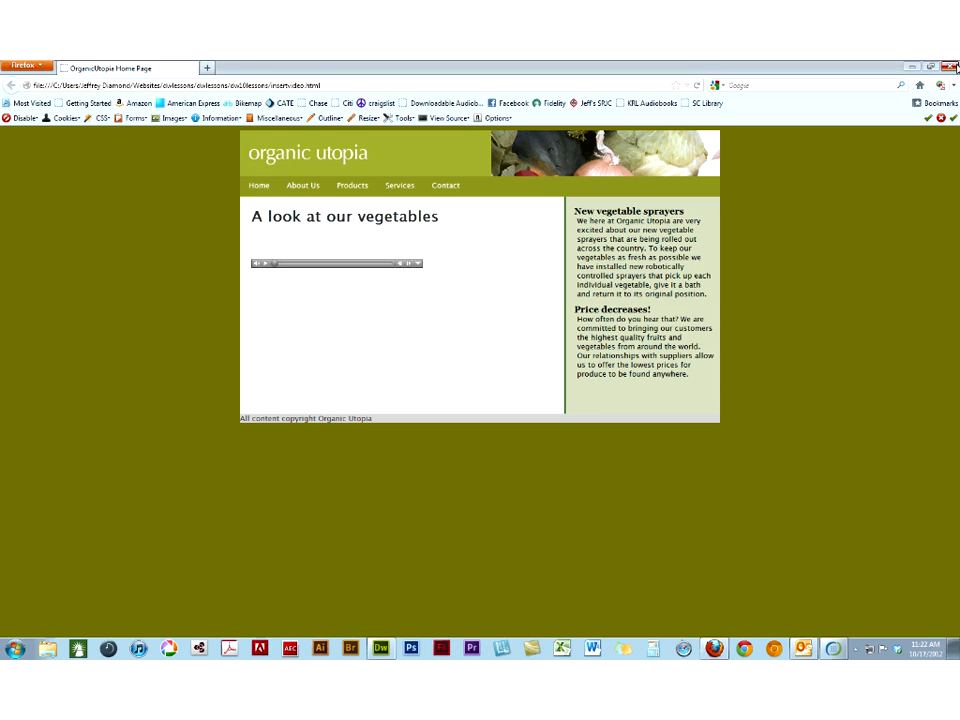
# - Return to Dreamweaver, preview insertvideo.html in Chrome to recheck the audio playback, and close the preview
pyautogui.moveTo(716, 652)
pyautogui.moveTo(381, 652)
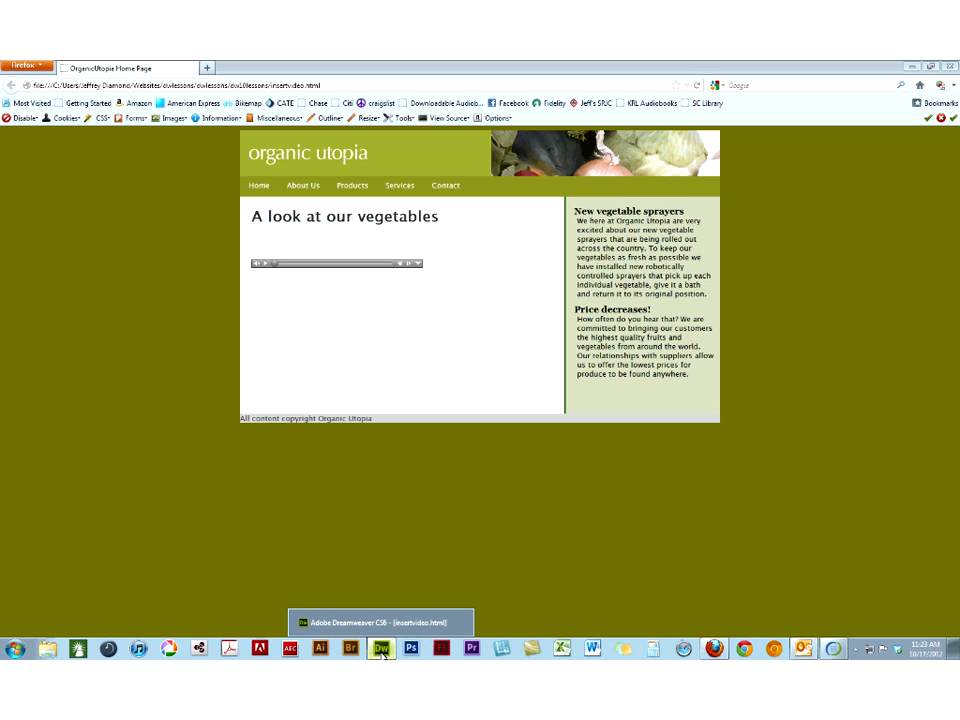
pyautogui.click(381, 650)
pyautogui.click(138, 141)
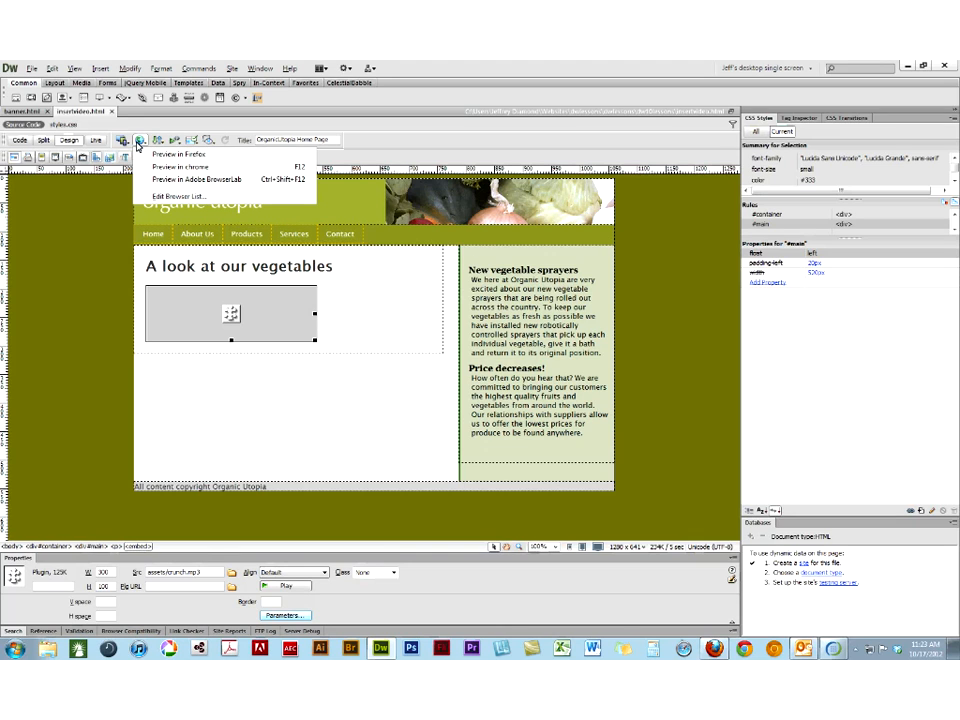
pyautogui.click(163, 166)
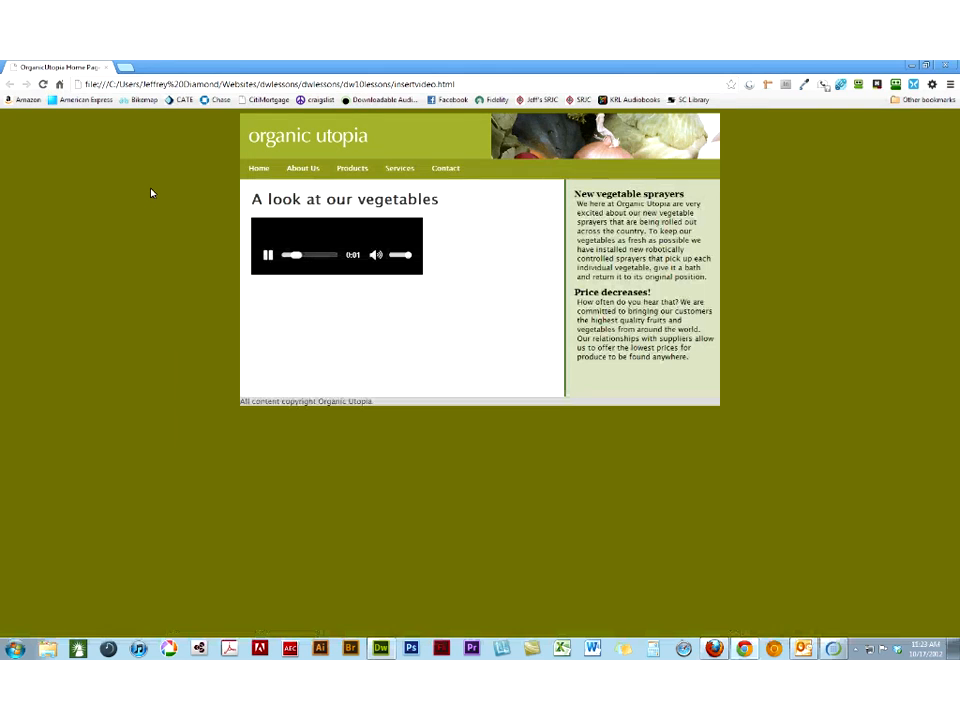
pyautogui.click(953, 65)
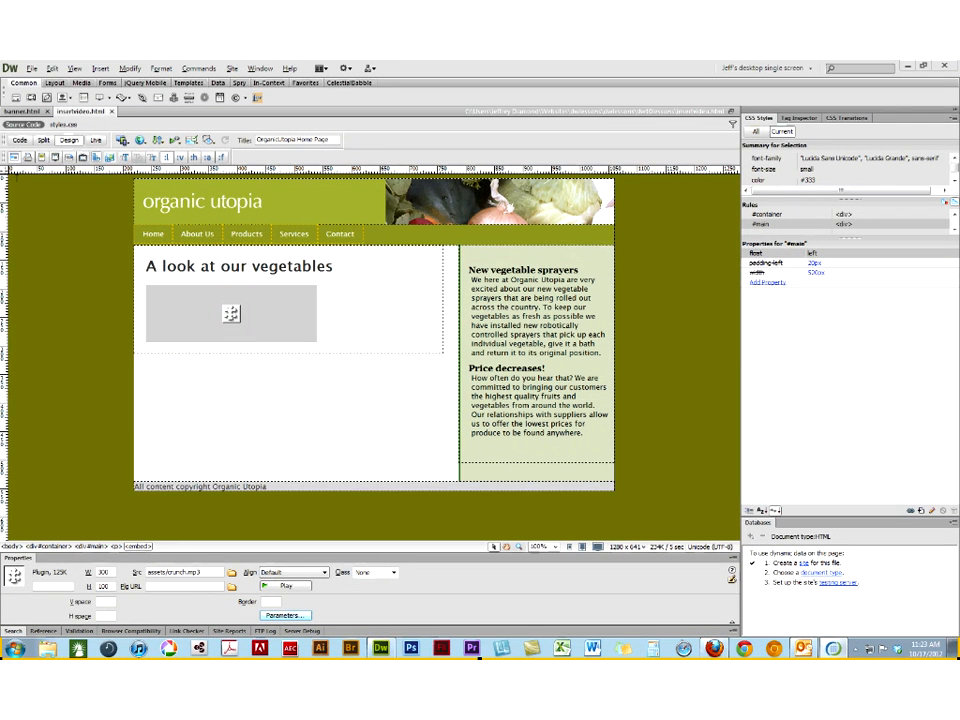
# - Select the crunch.mp3 plugin placeholder, switch to Firefox, and close its insertvideo.html preview
pyautogui.click(160, 315)
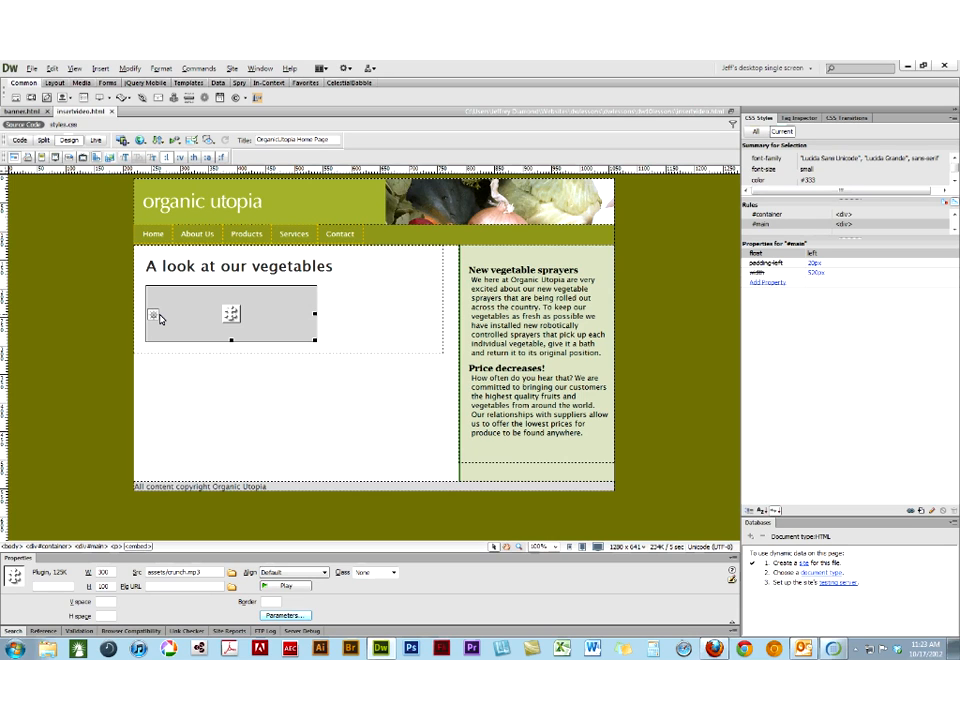
pyautogui.click(715, 648)
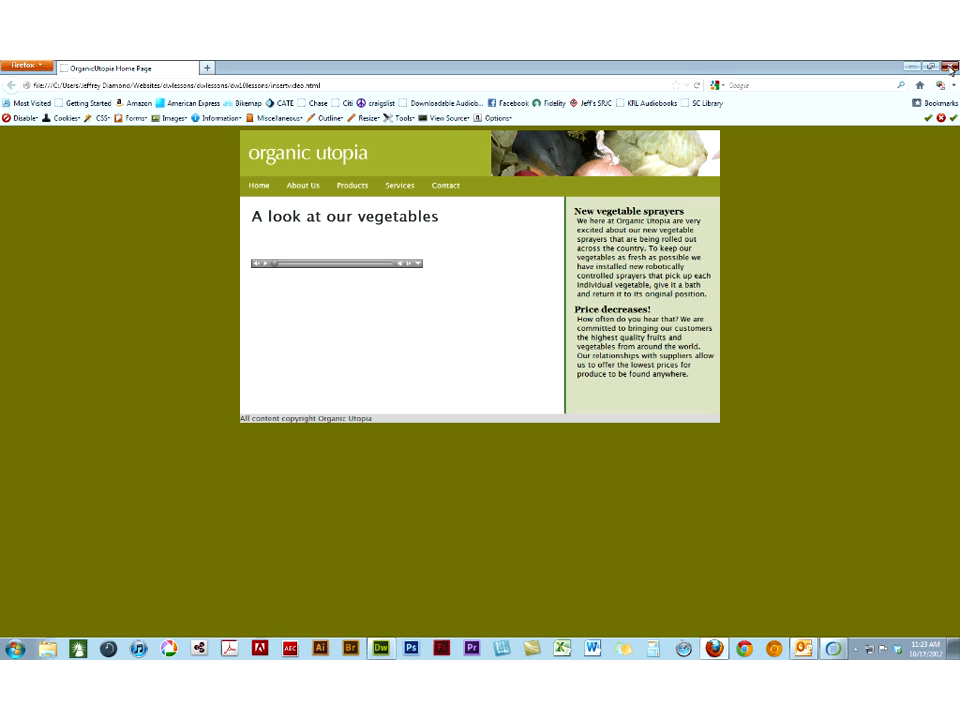
pyautogui.click(950, 66)
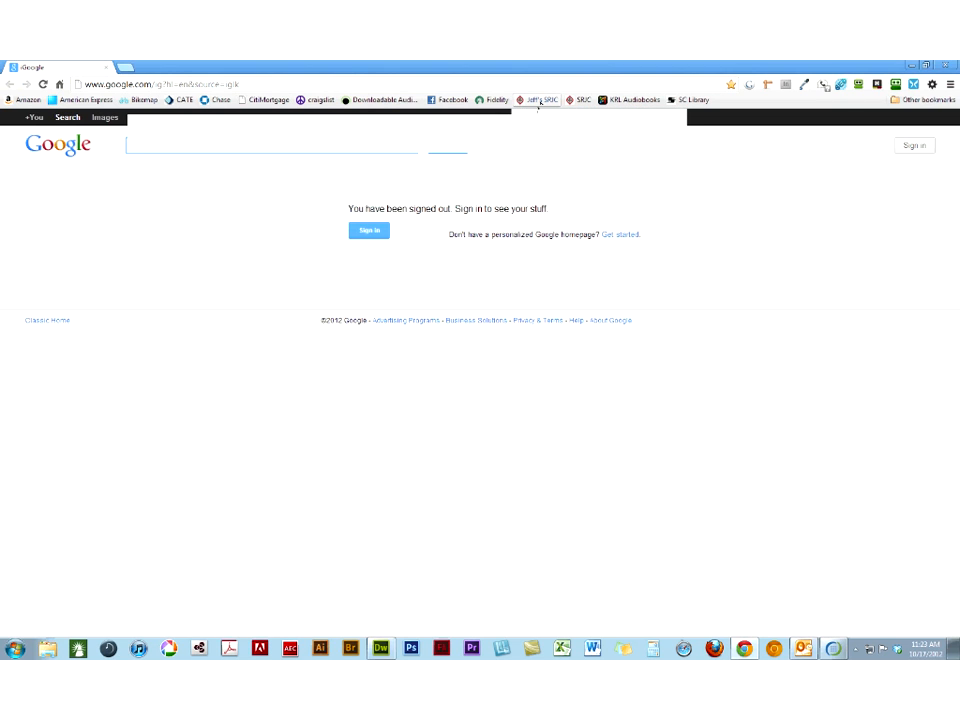
# - Review the Oct 17 class assignments on the bookmarked course site in Chrome, highlight "Introduce Templates", and minimize the browser
pyautogui.click(538, 100)
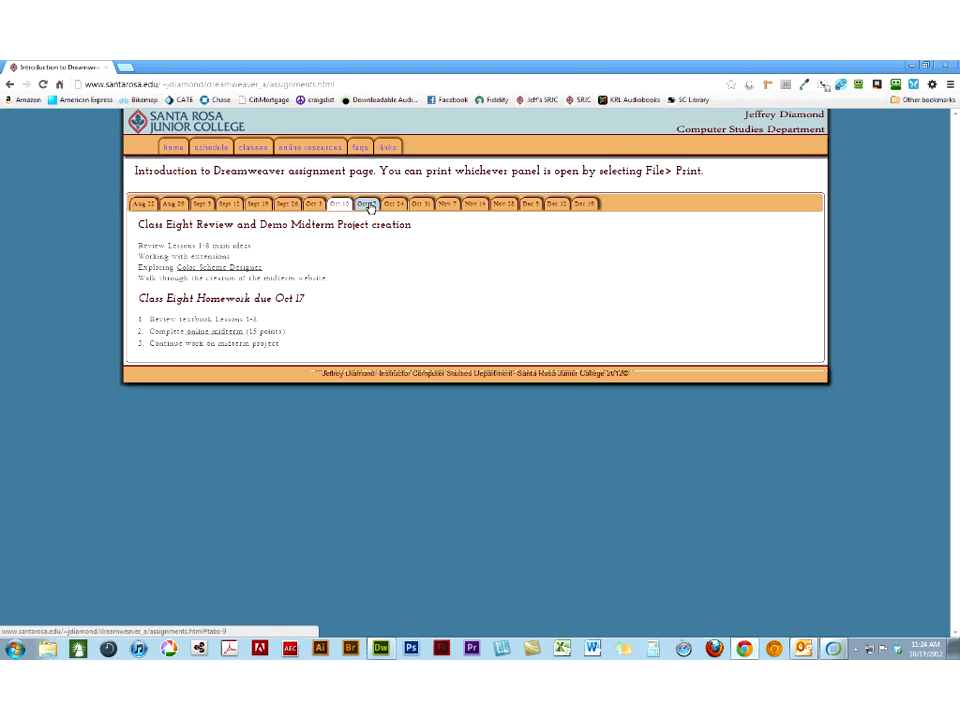
pyautogui.click(368, 205)
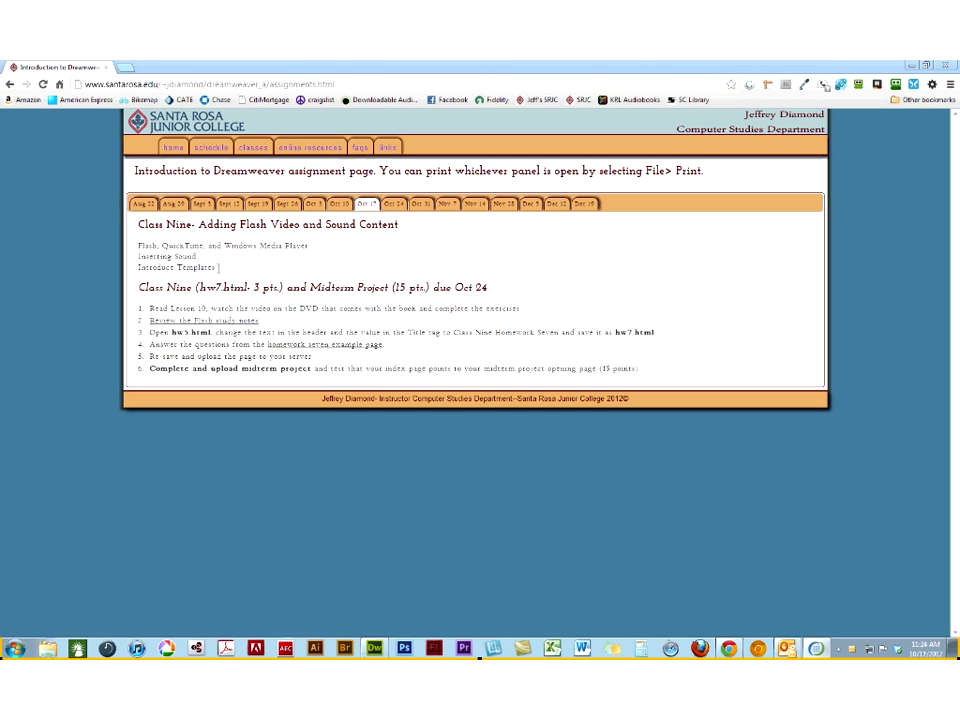
pyautogui.moveTo(218, 267); pyautogui.dragTo(139, 274)
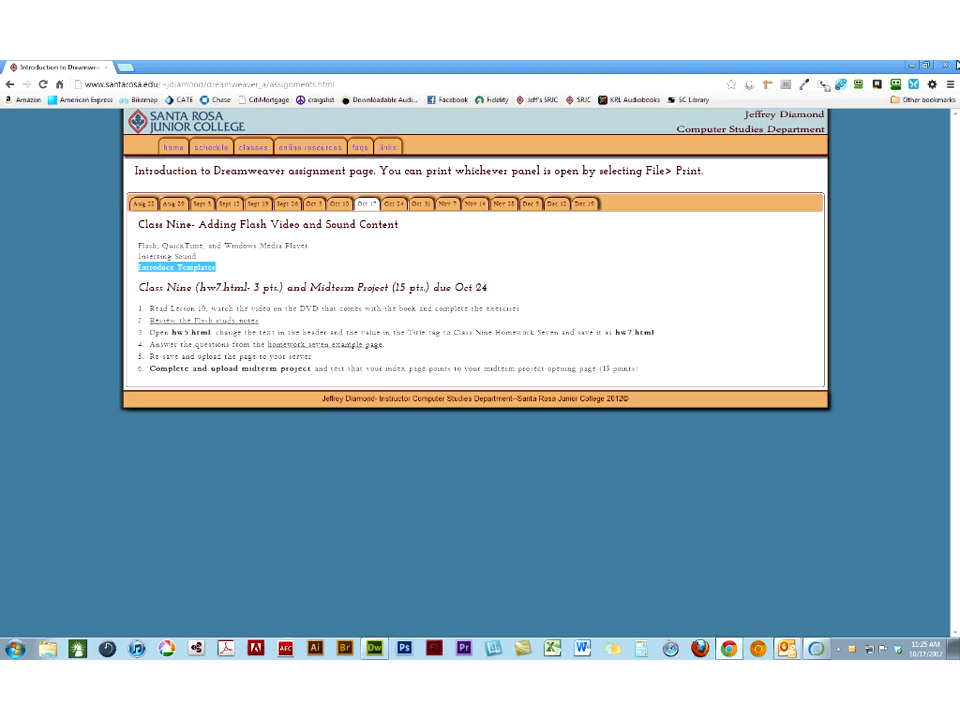
pyautogui.click(910, 66)
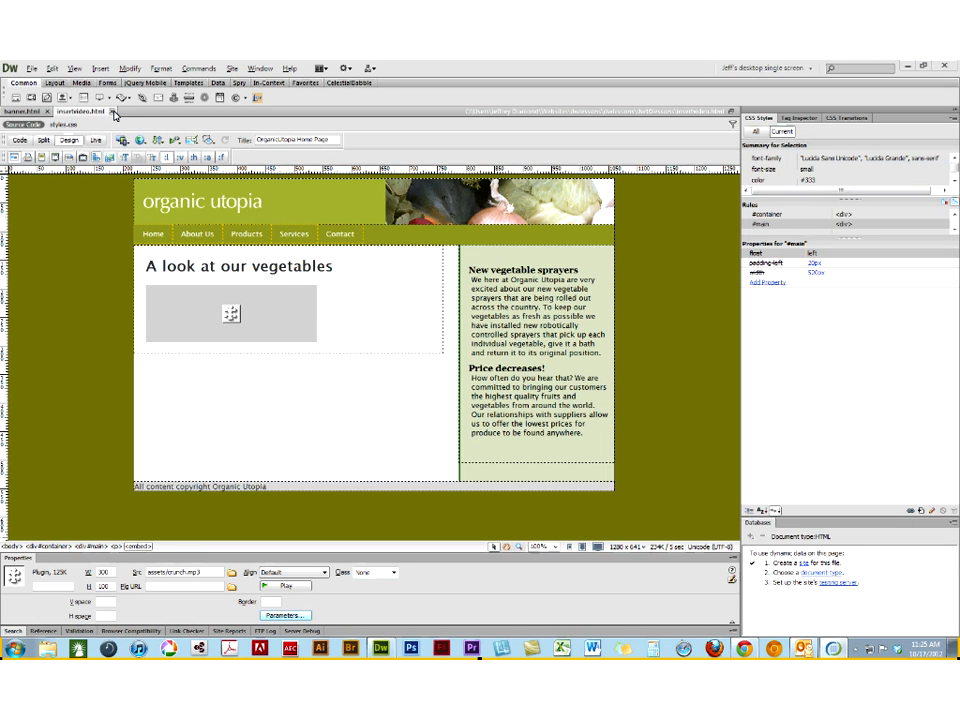
# - Close insertvideo.html and banner.html, and reset the current custom workspace to its saved layout
pyautogui.click(113, 112)
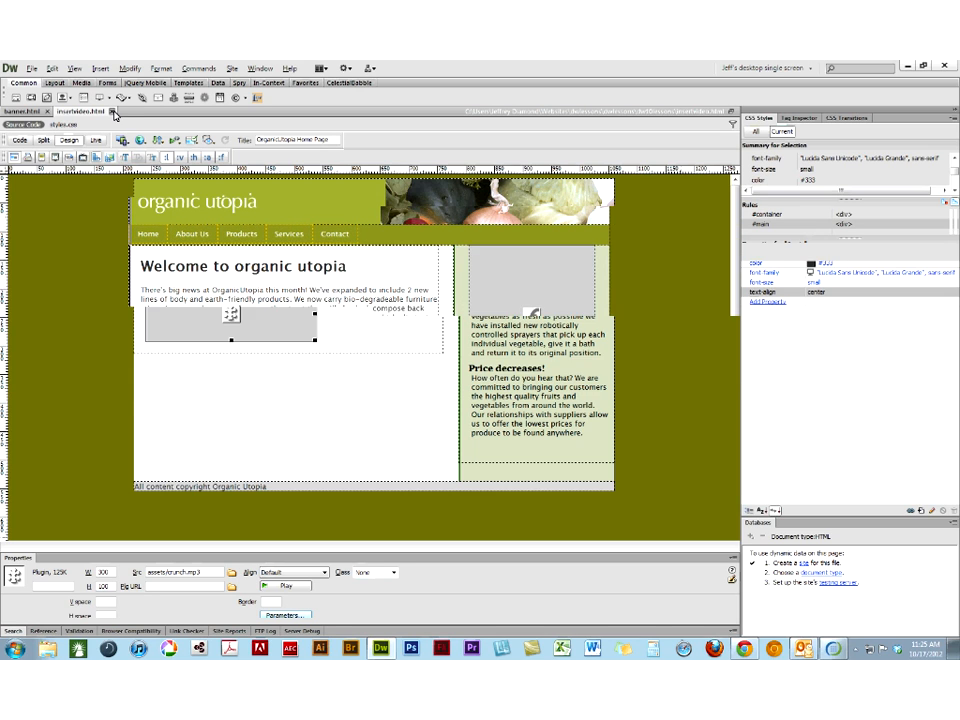
pyautogui.click(47, 112)
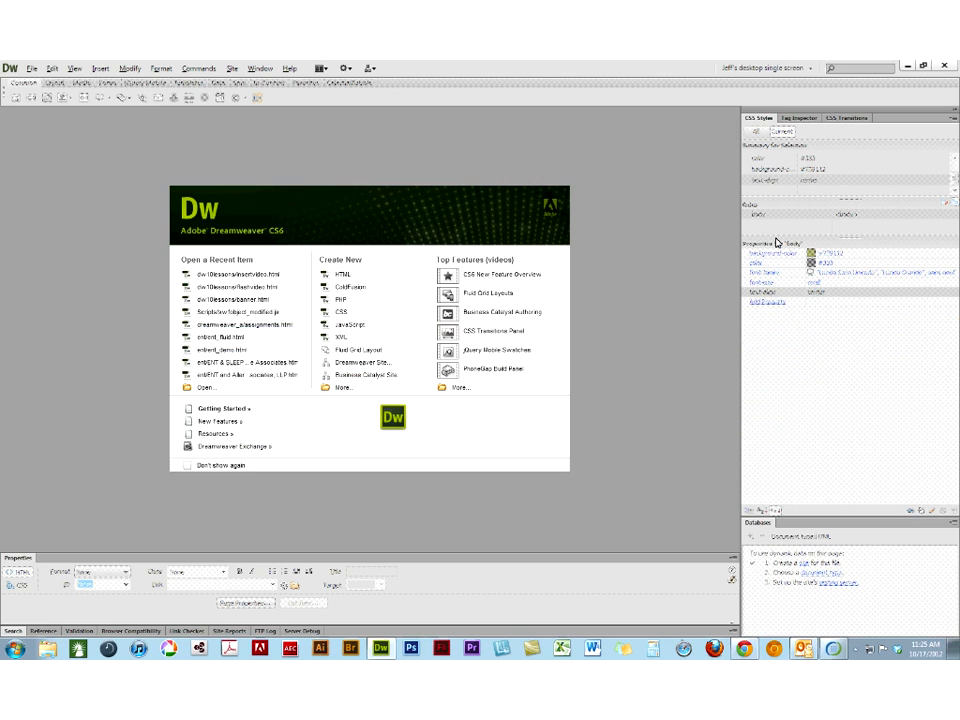
pyautogui.click(767, 68)
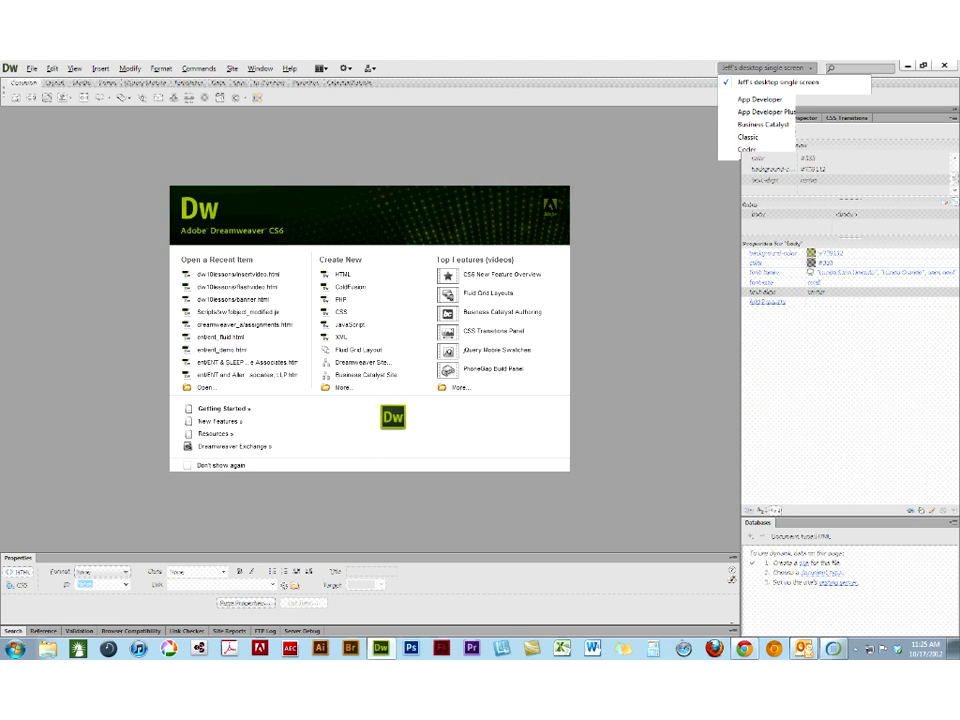
pyautogui.click(773, 243)
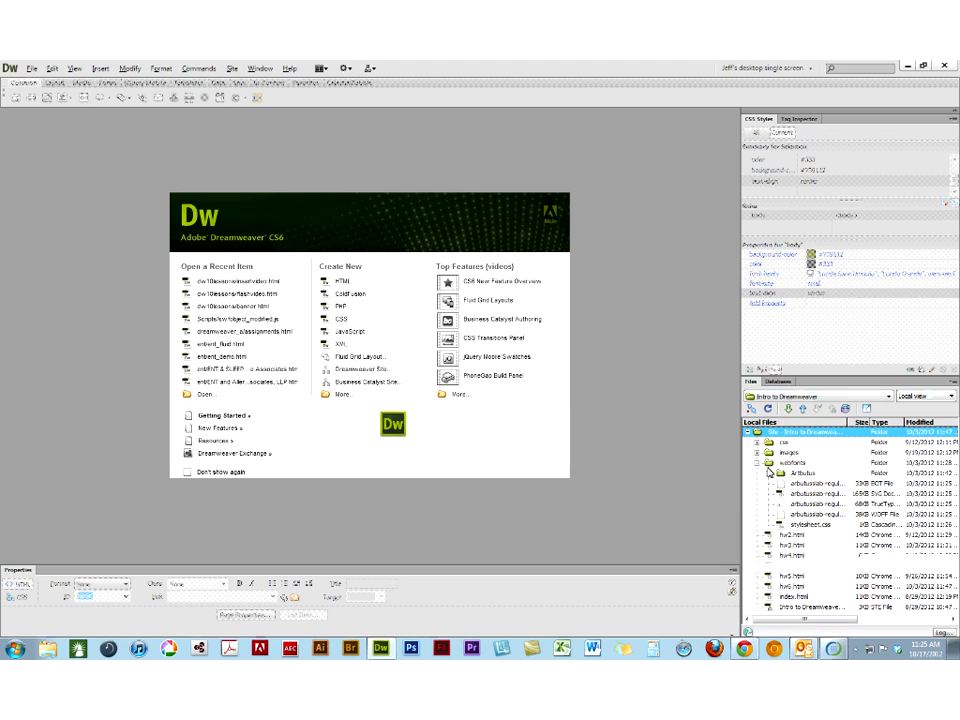
# - Collapse the webfonts folder and open index.html from the Intro to Dreamweaver site
pyautogui.click(757, 463)
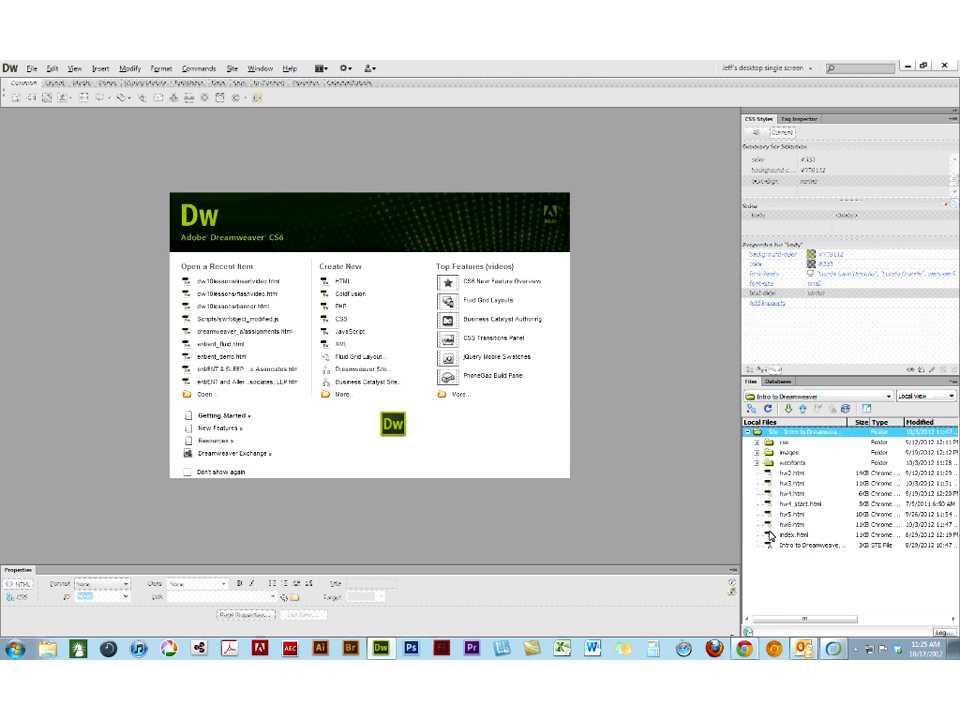
pyautogui.click(770, 535)
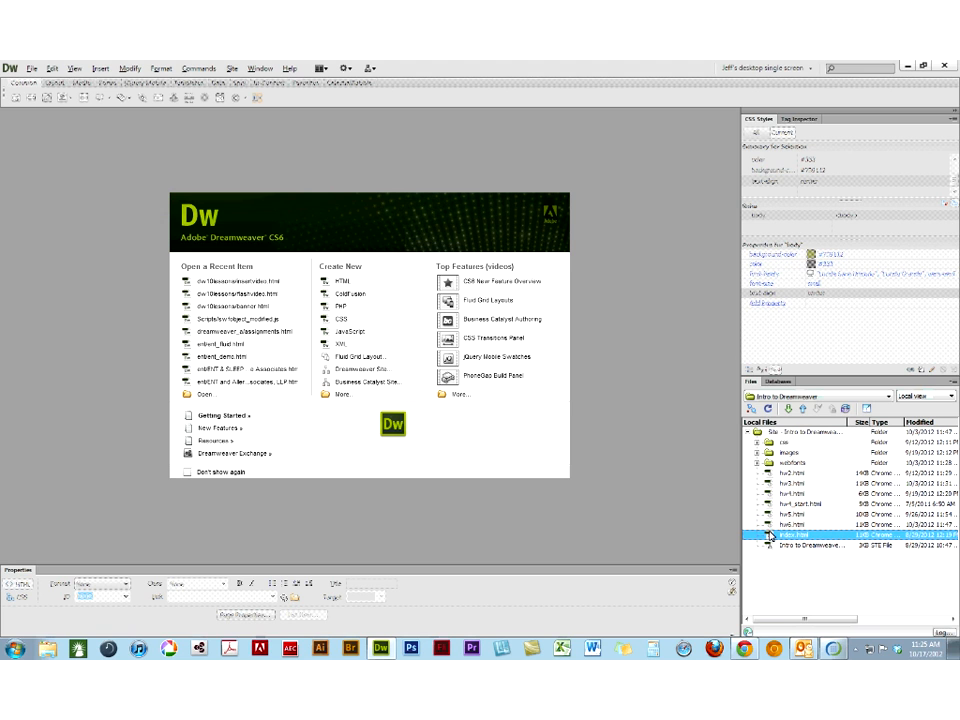
pyautogui.doubleClick(770, 535)
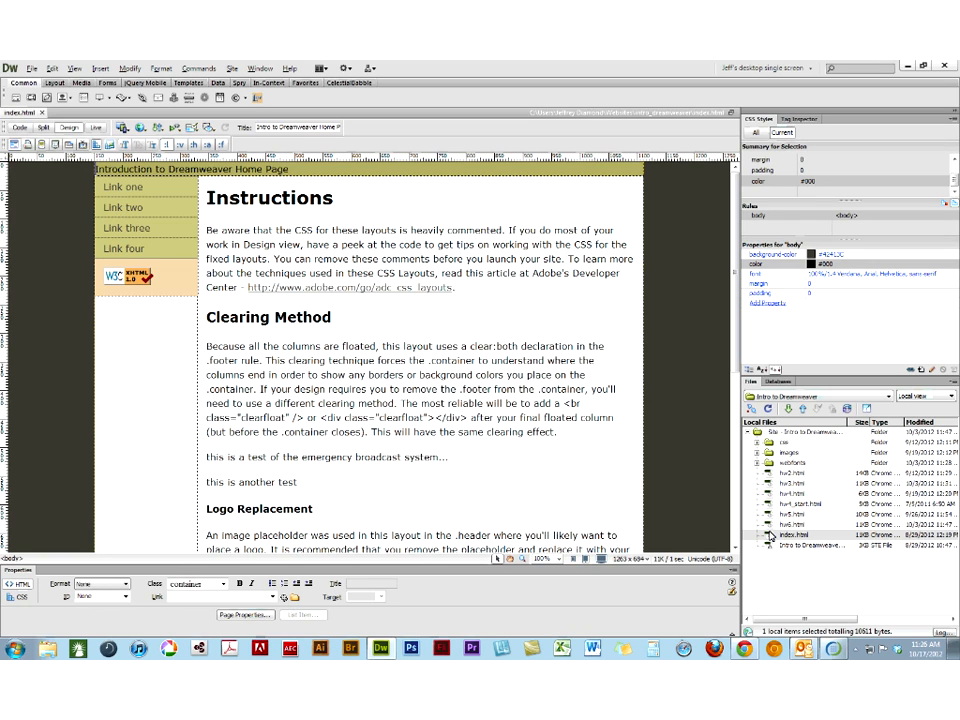
# - Inspect the CSS properties of the sidebar1 and container divs, starting from the W3C badge in the sidebar
pyautogui.click(106, 273)
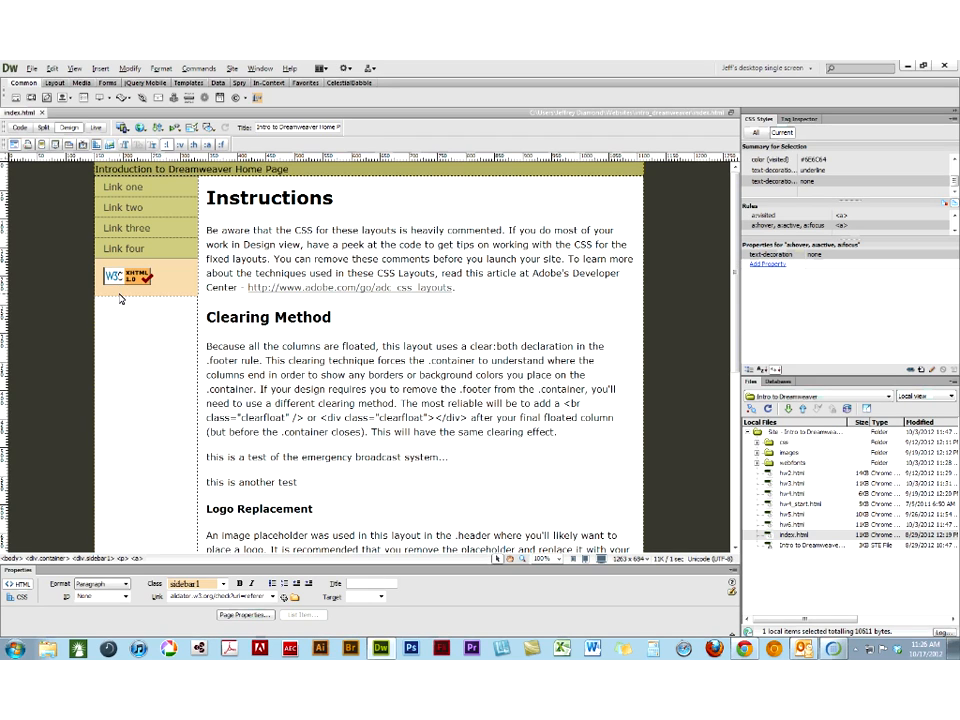
pyautogui.click(99, 559)
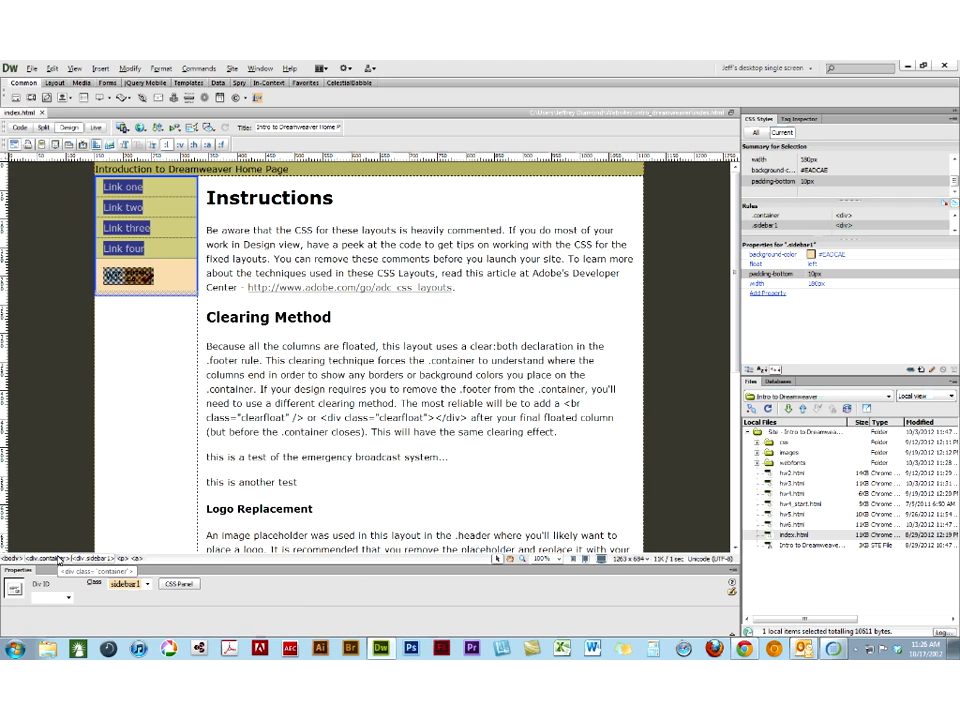
pyautogui.click(58, 559)
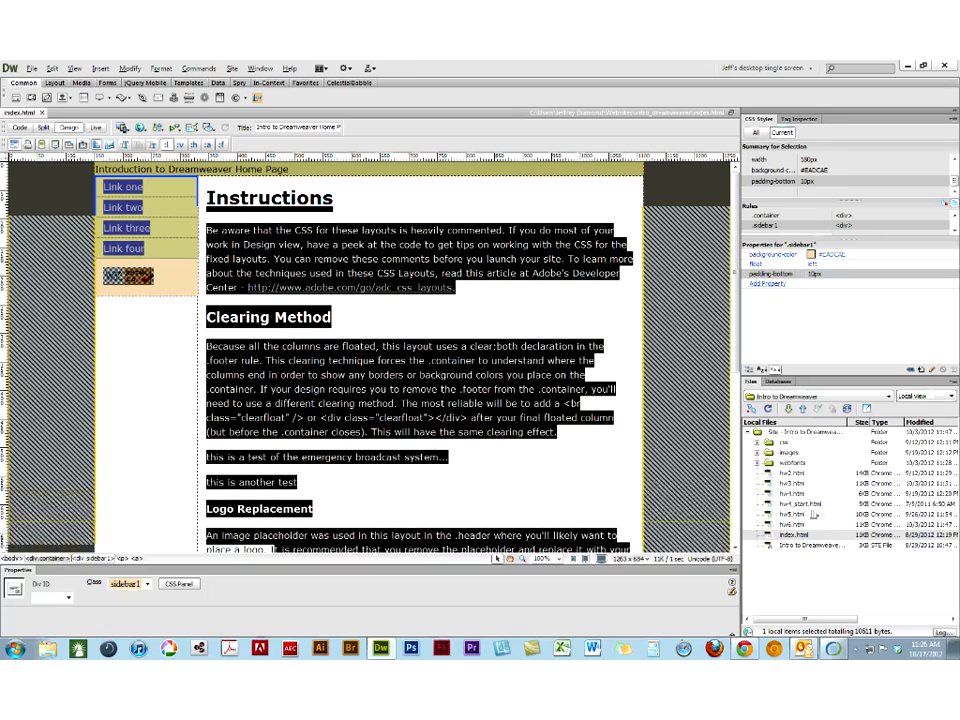
# - Expand the site's images folder and look through its image files, from bg22.jpg to the veggie background
pyautogui.click(757, 452)
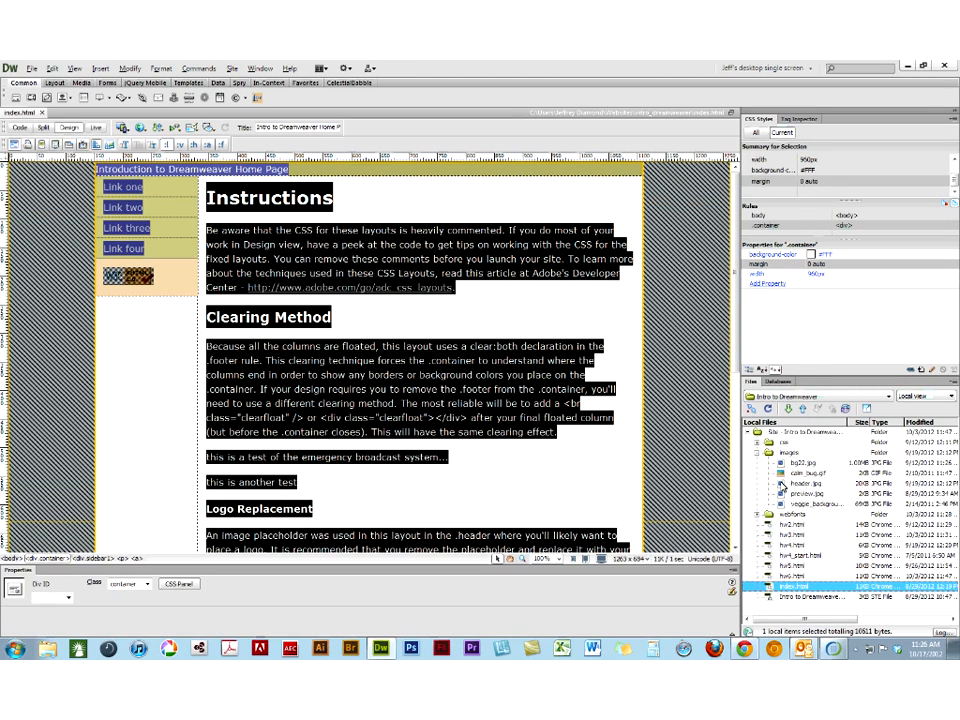
pyautogui.click(780, 463)
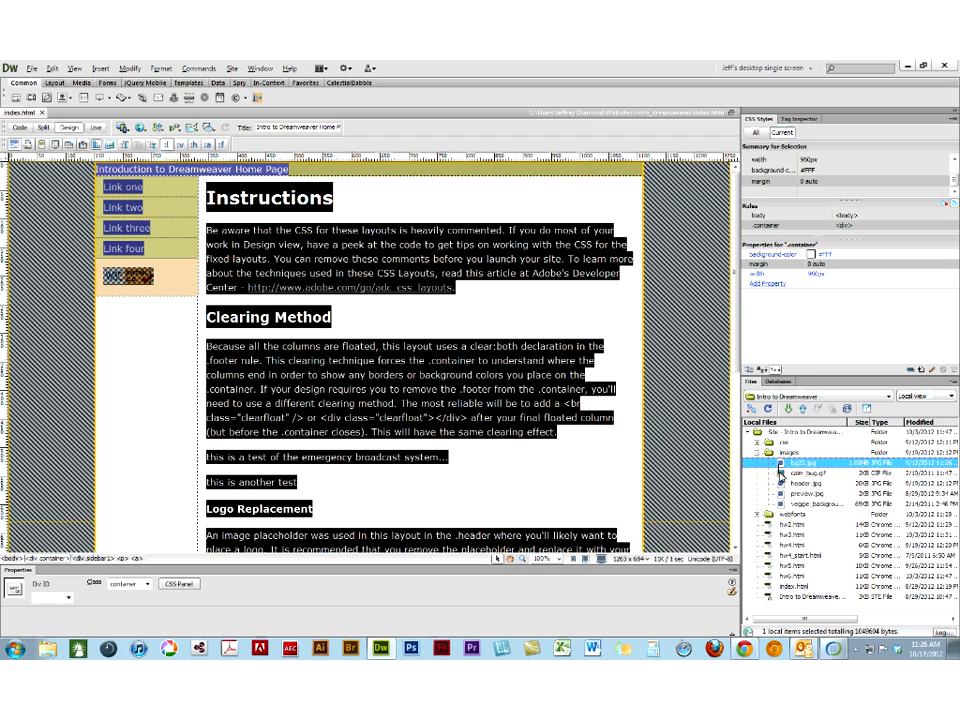
pyautogui.click(782, 473)
pyautogui.press('Down')
pyautogui.press('Down')
pyautogui.press('Down')
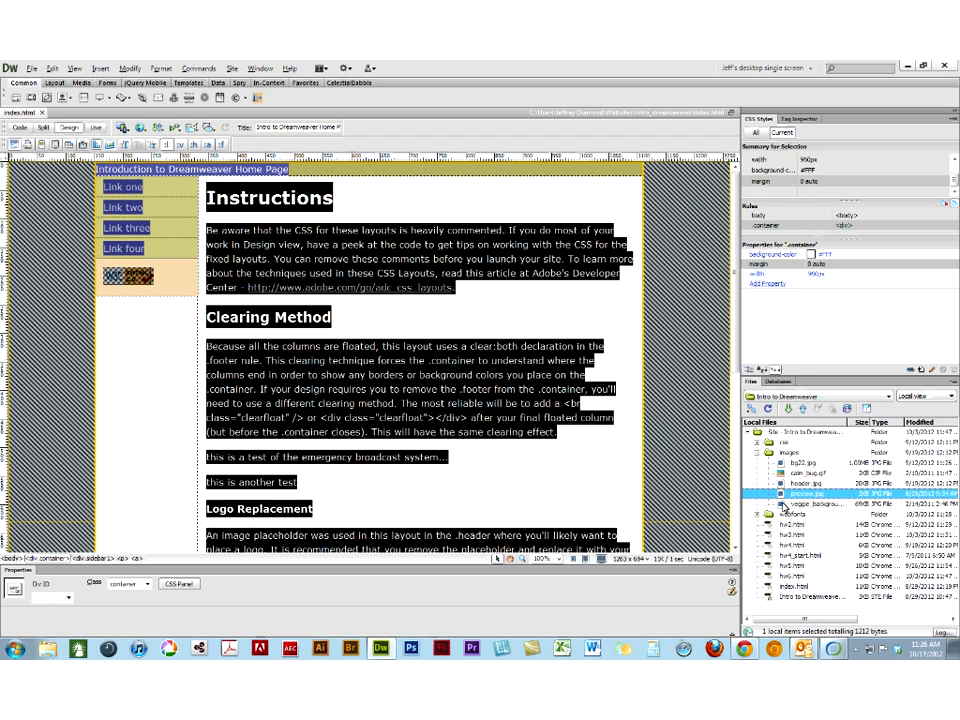
# - Check the width of the sidebar1 div and the CSS link rules that apply to Link four
pyautogui.click(148, 247)
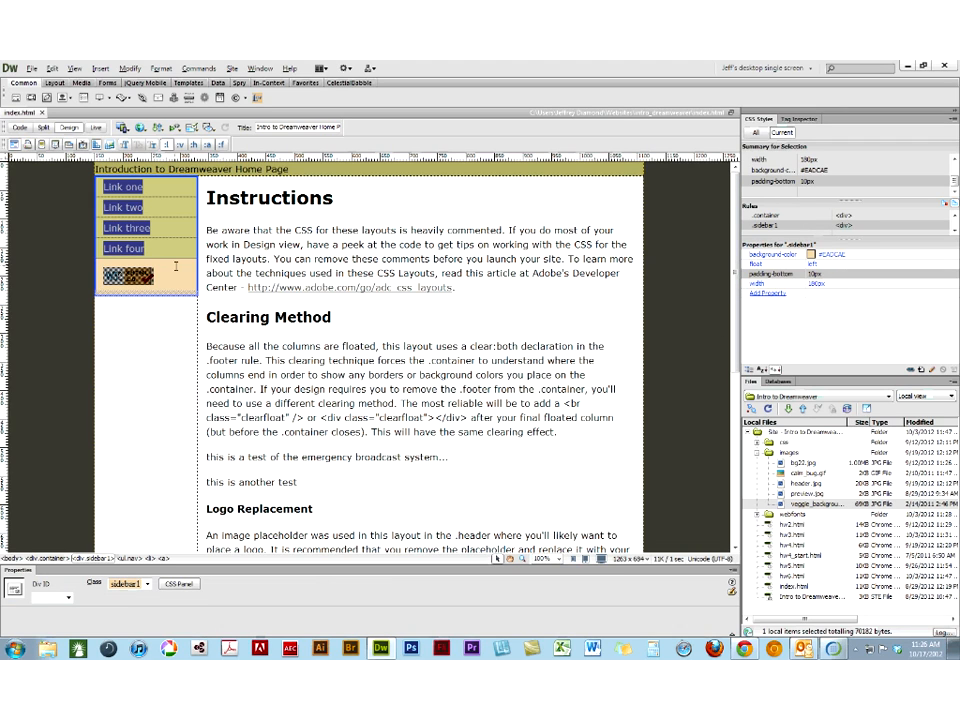
pyautogui.moveTo(175, 254)
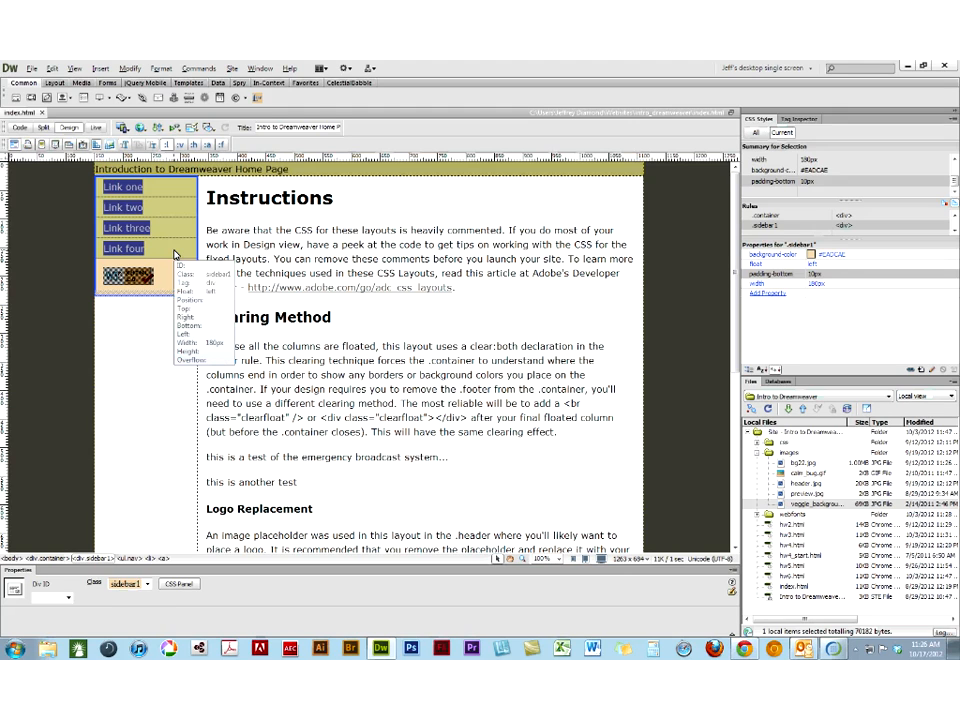
pyautogui.click(144, 248)
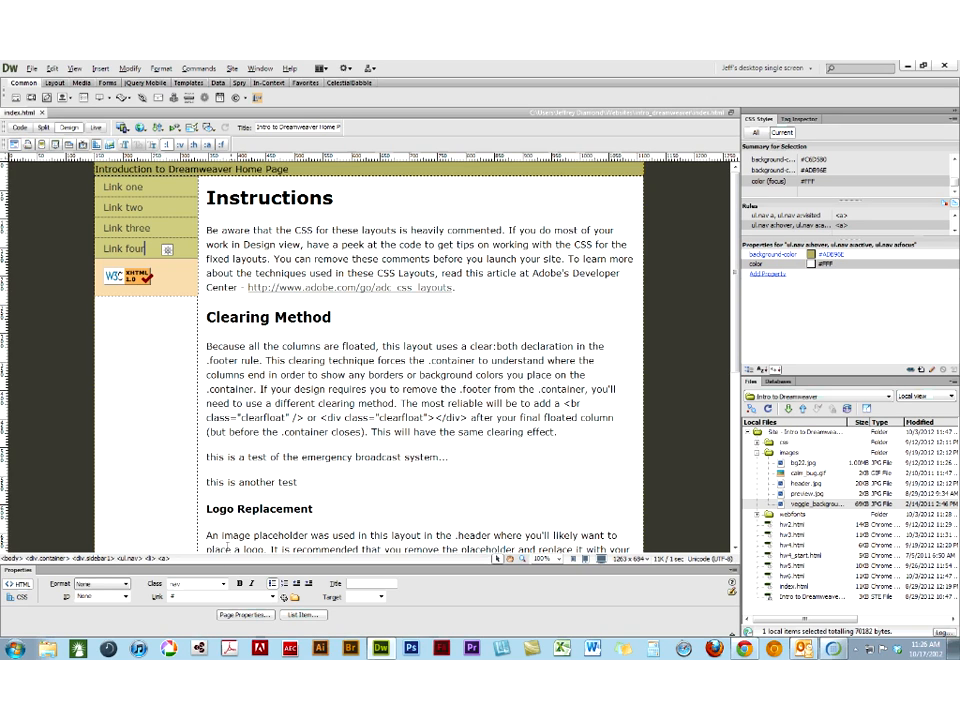
# - Switch to Photoshop and create a new document 180 pixels wide and 10 pixels high
pyautogui.click(412, 649)
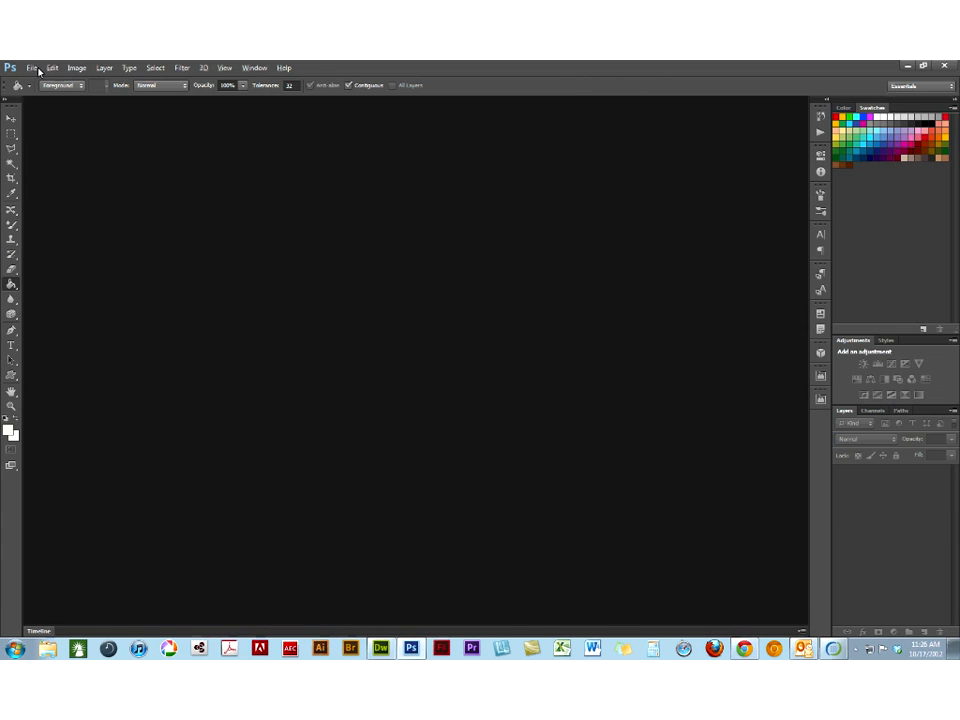
pyautogui.click(31, 67)
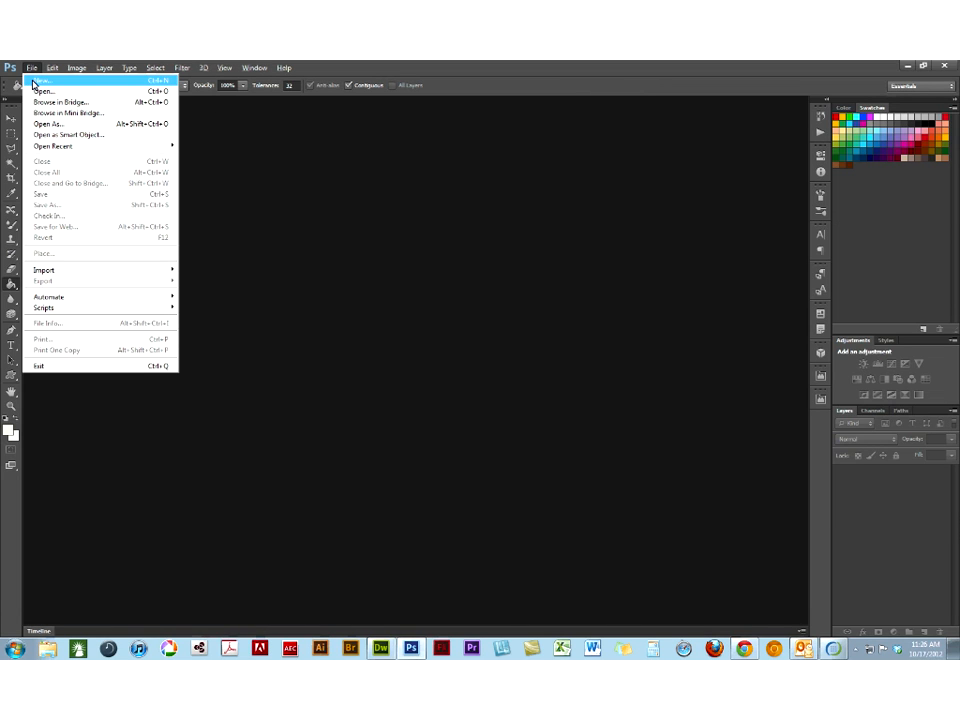
pyautogui.click(38, 80)
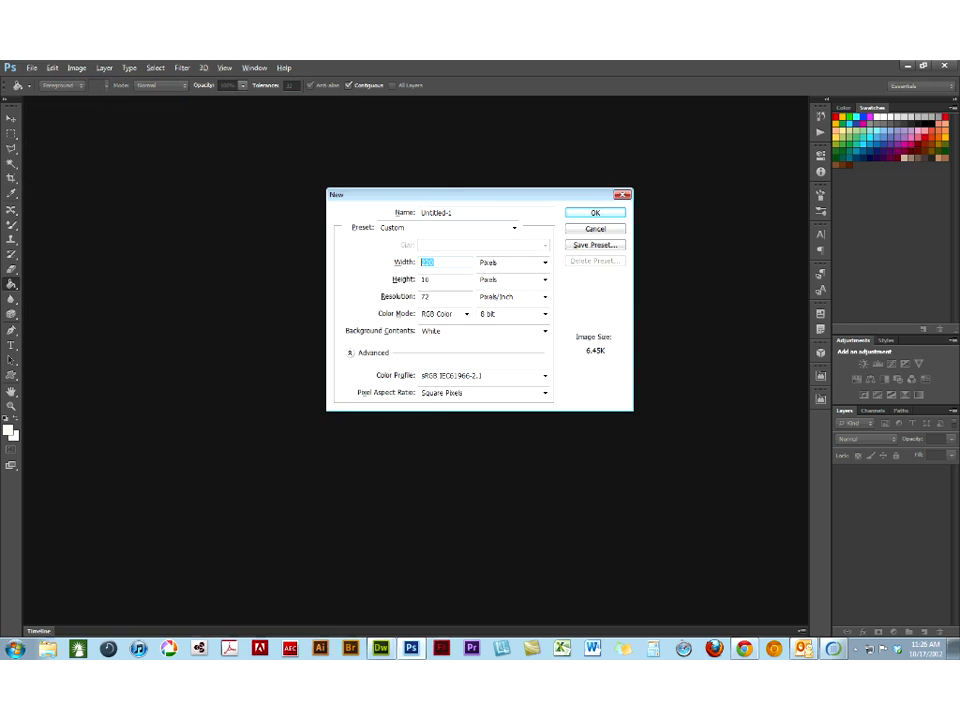
pyautogui.write('180')
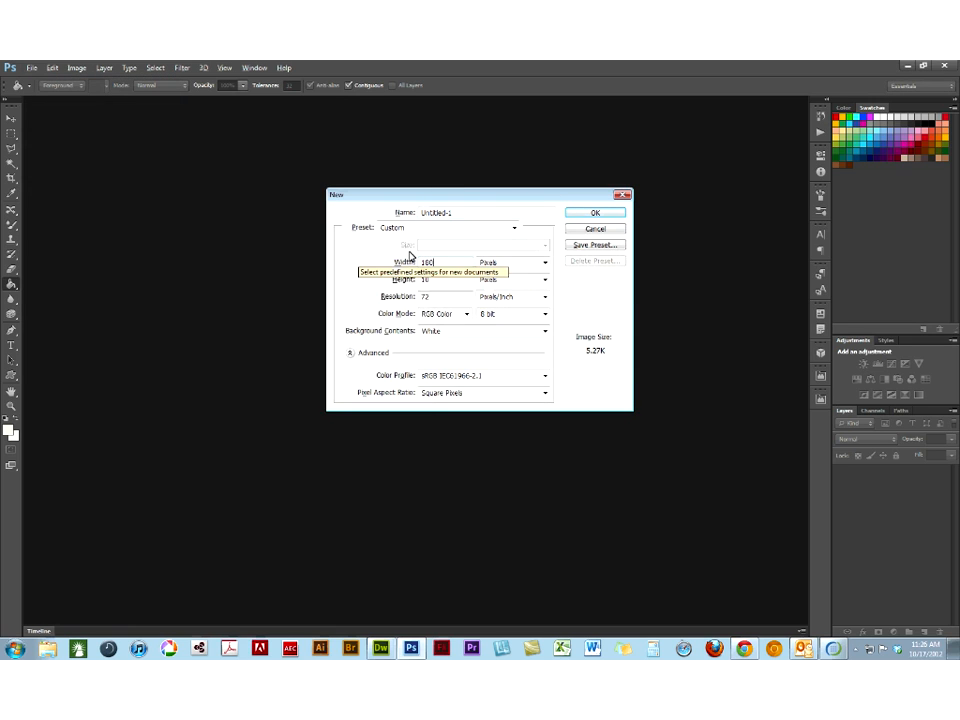
pyautogui.click(592, 213)
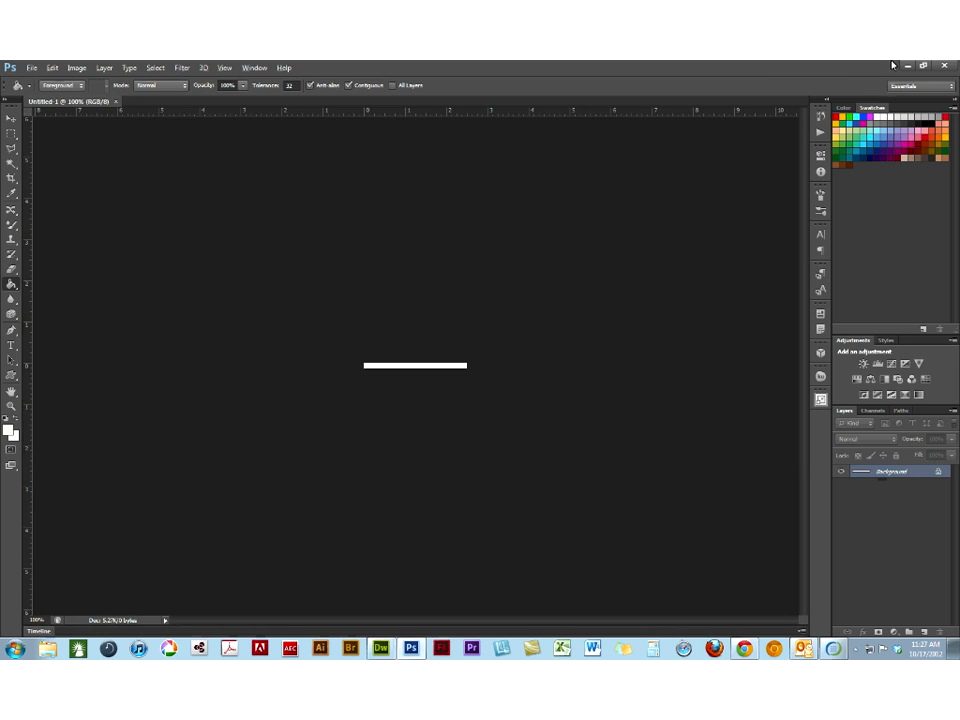
# - Check the link background colour in Dreamweaver, return to Photoshop, and fill the white strip with foreground colour #adb96e
pyautogui.click(906, 66)
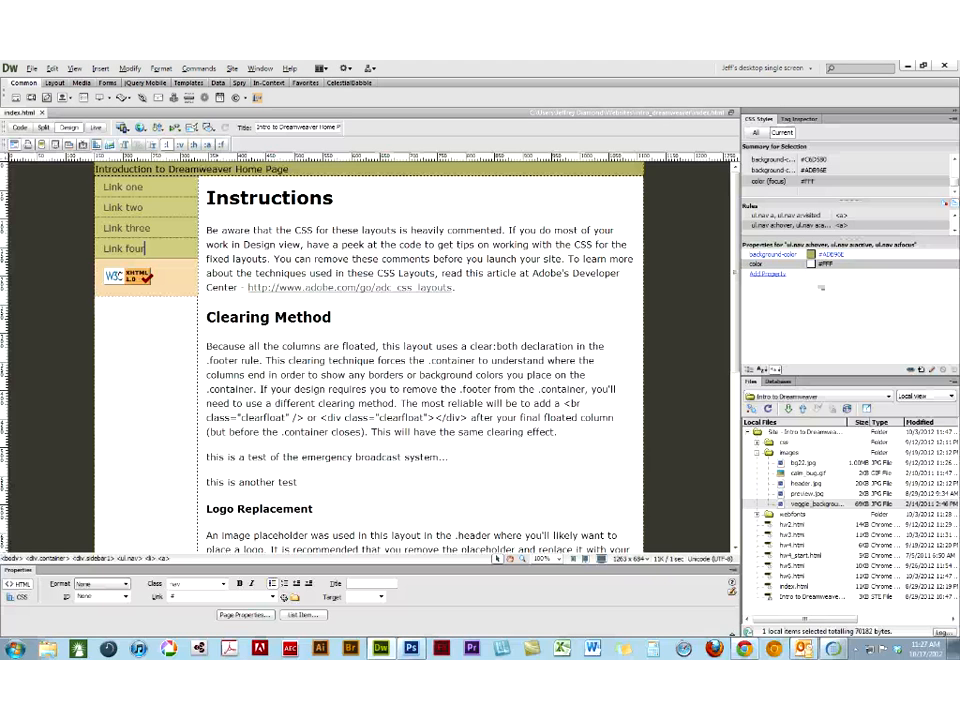
pyautogui.click(412, 648)
pyautogui.click(9, 430)
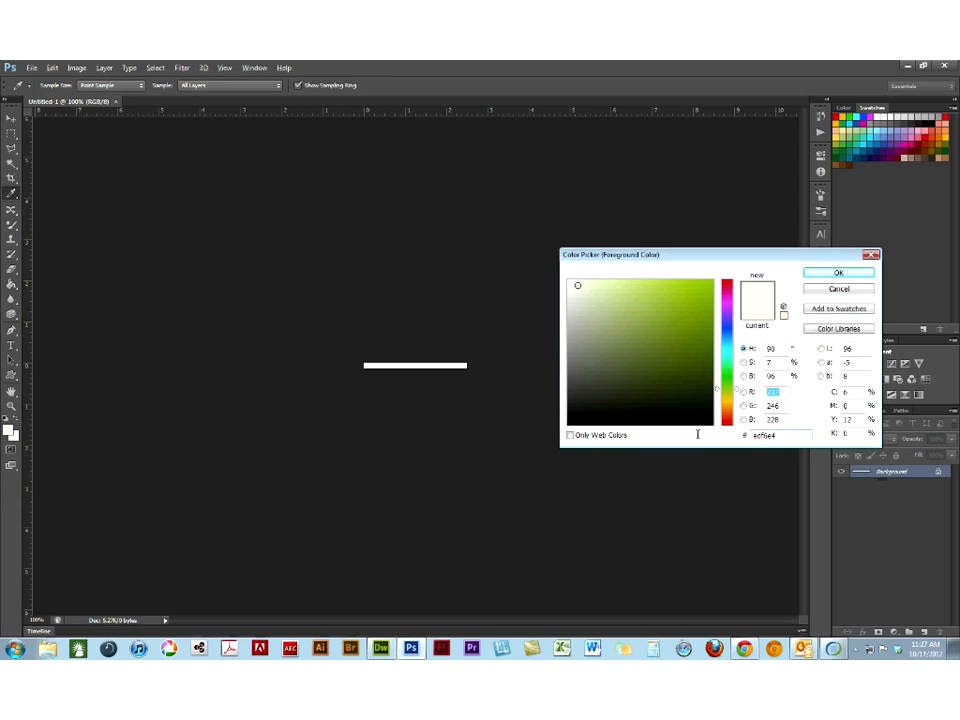
pyautogui.write('adb')
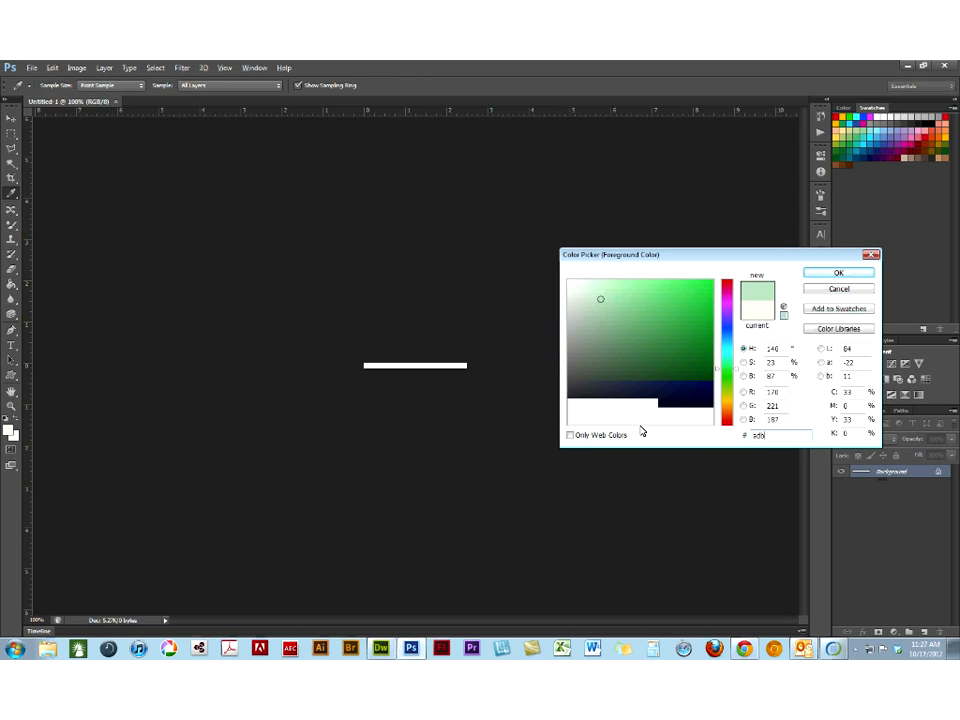
pyautogui.write('96')
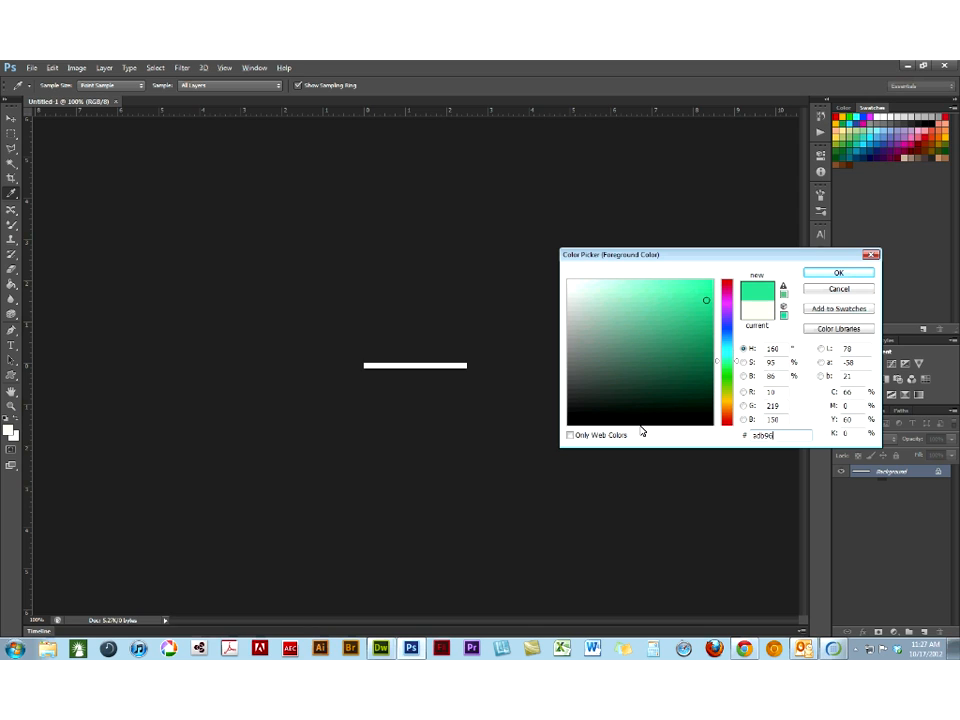
pyautogui.write('a')
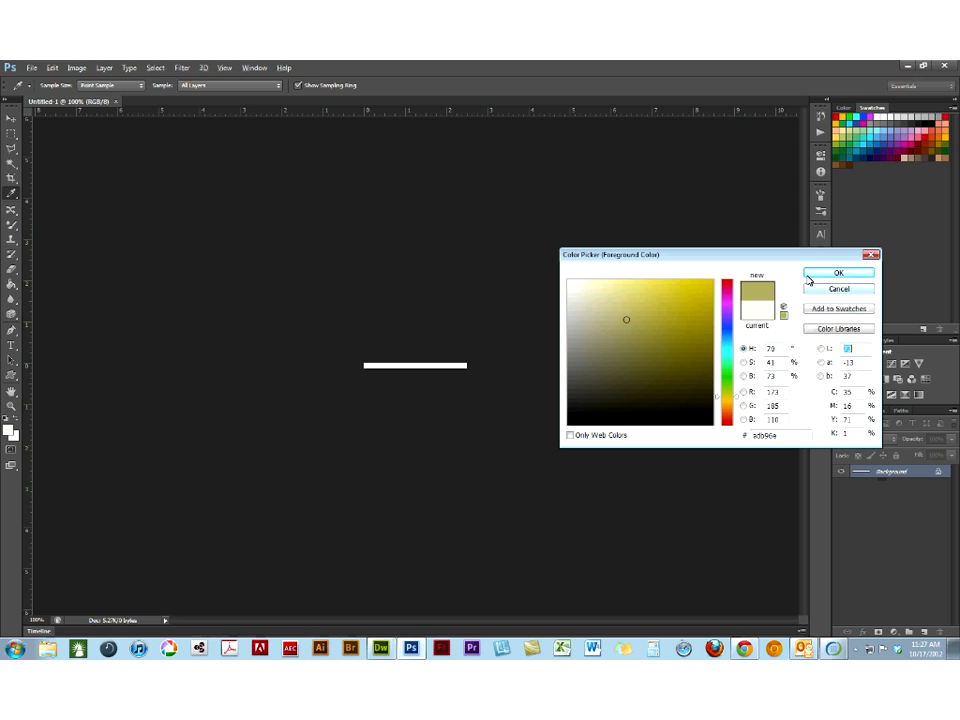
pyautogui.click(809, 274)
pyautogui.press('g')
pyautogui.click(381, 366)
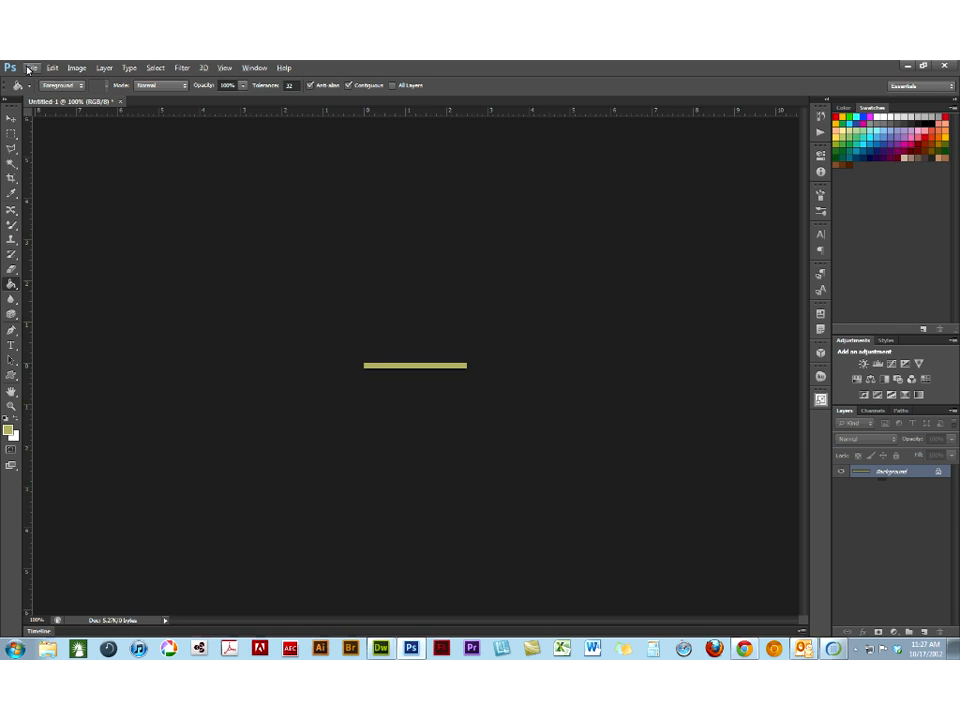
# - Start a Save for Web export of the strip as a GIF into the images folder of intro_dreamweaver
pyautogui.click(29, 70)
pyautogui.click(64, 226)
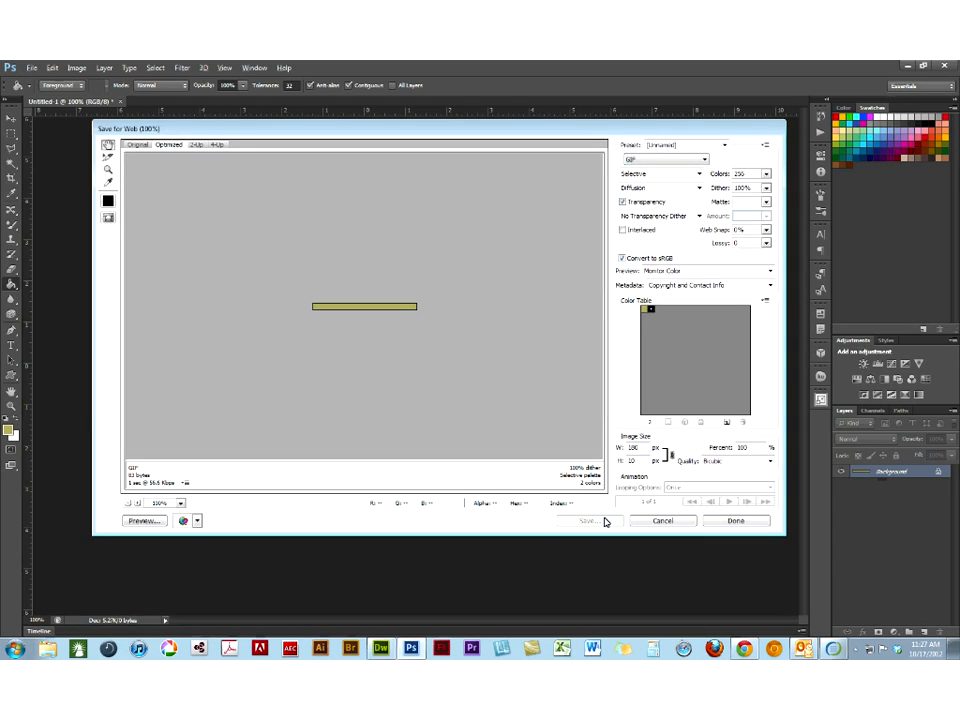
pyautogui.click(605, 521)
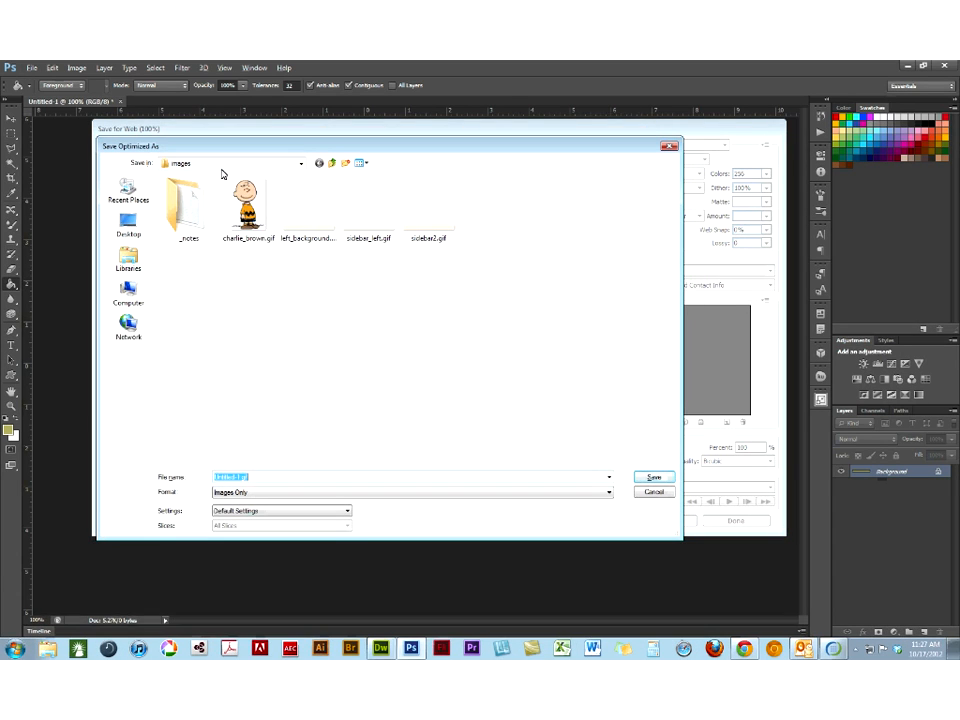
pyautogui.click(222, 164)
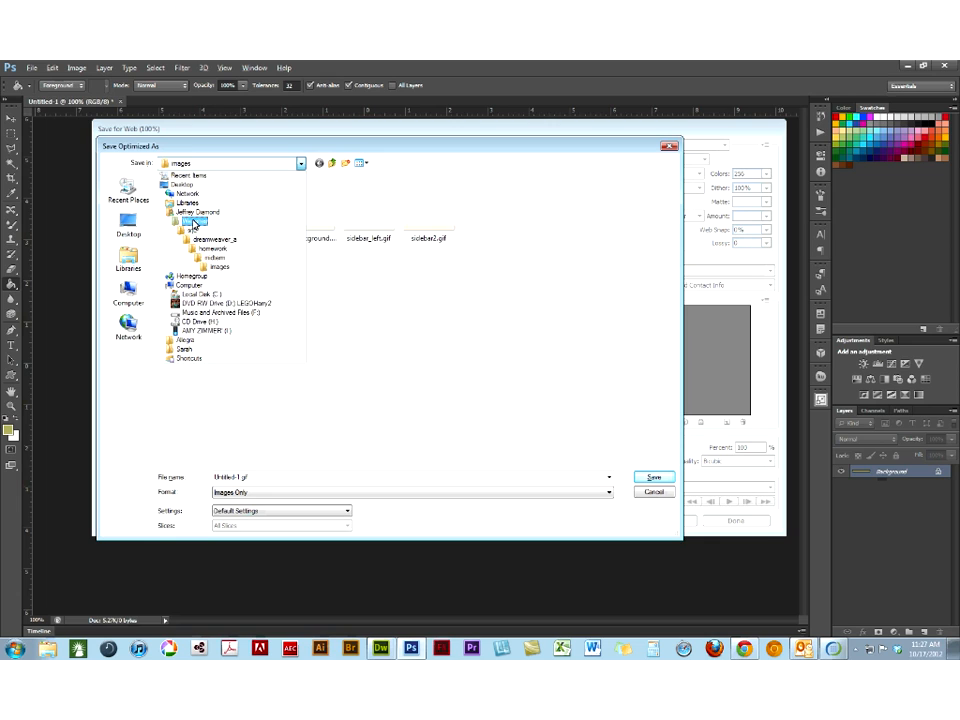
pyautogui.click(194, 222)
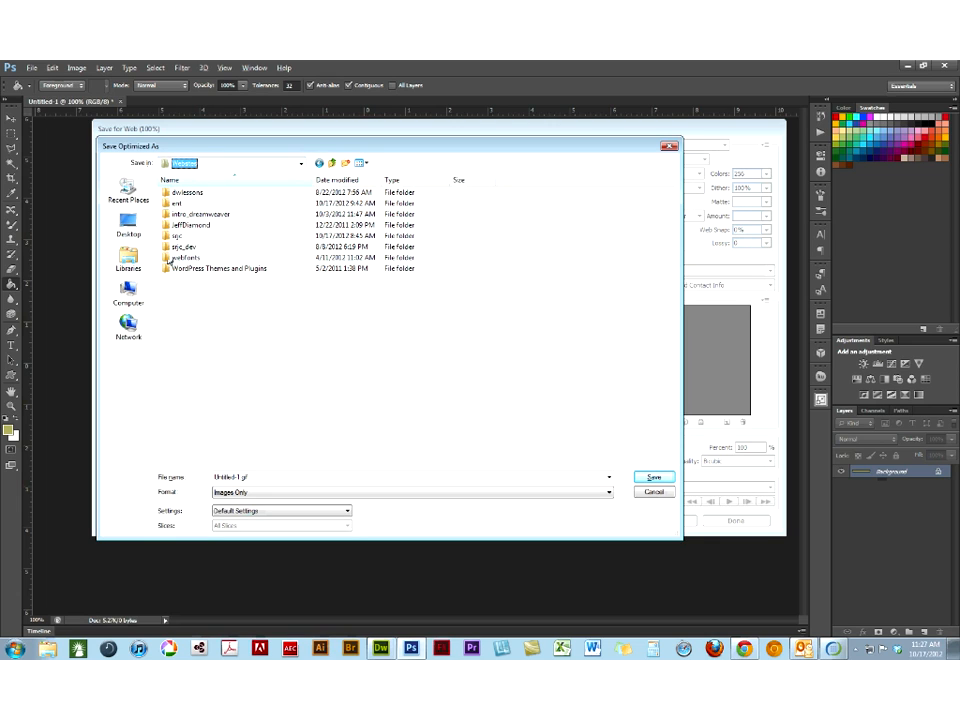
pyautogui.doubleClick(180, 215)
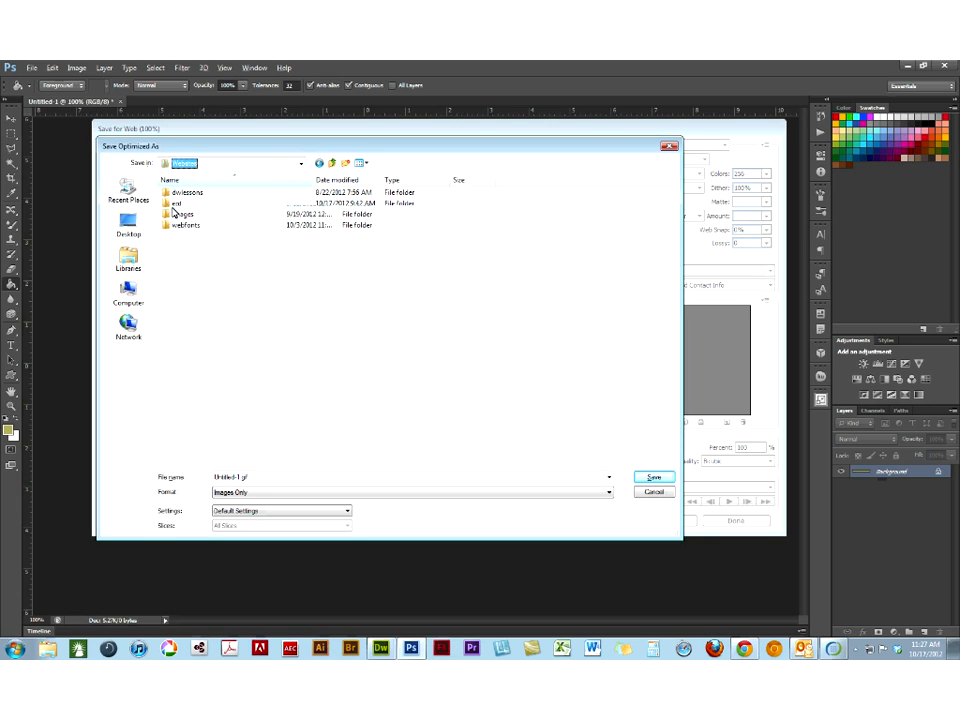
pyautogui.doubleClick(177, 214)
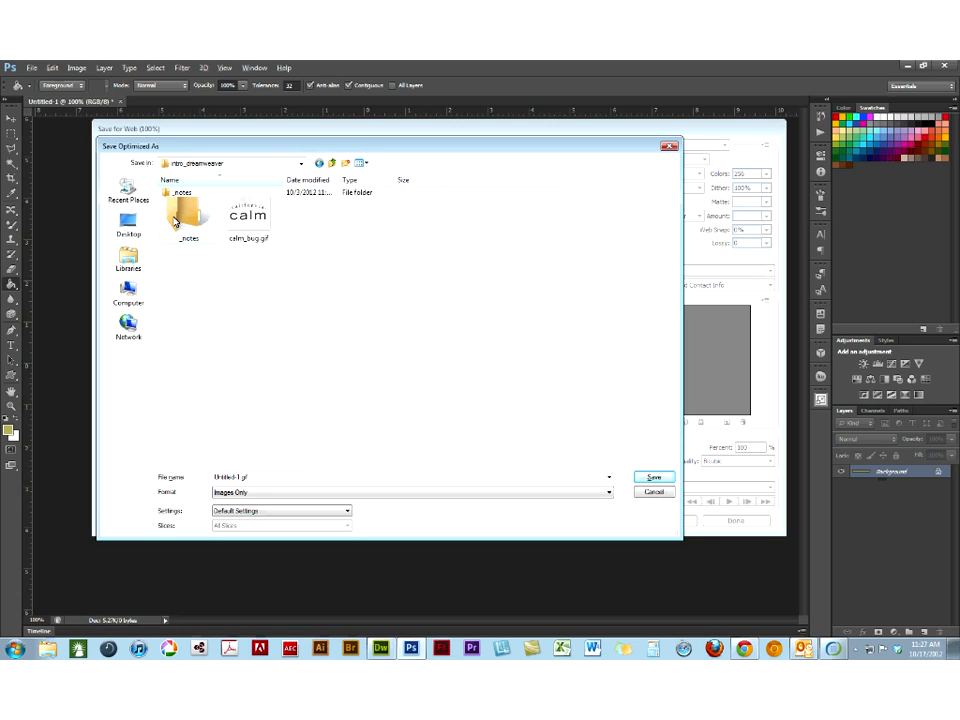
# - Save the exported GIF as left_sidebar.gif and quit Photoshop without saving the untitled document
pyautogui.doubleClick(238, 477)
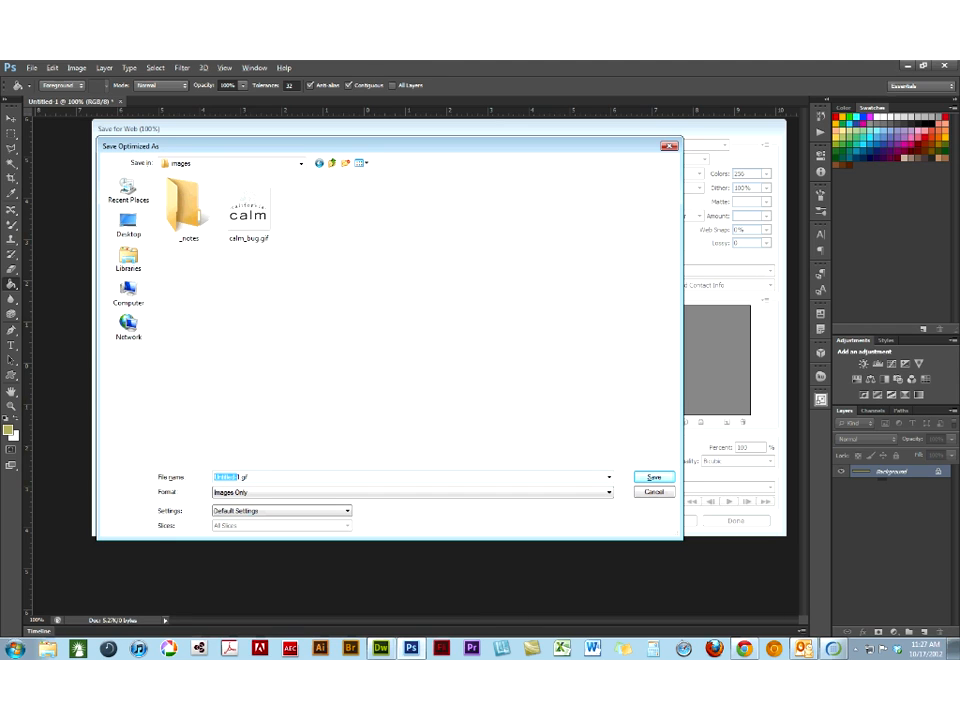
pyautogui.write('left_sidebar')
pyautogui.press('BackSpace')
pyautogui.click(654, 478)
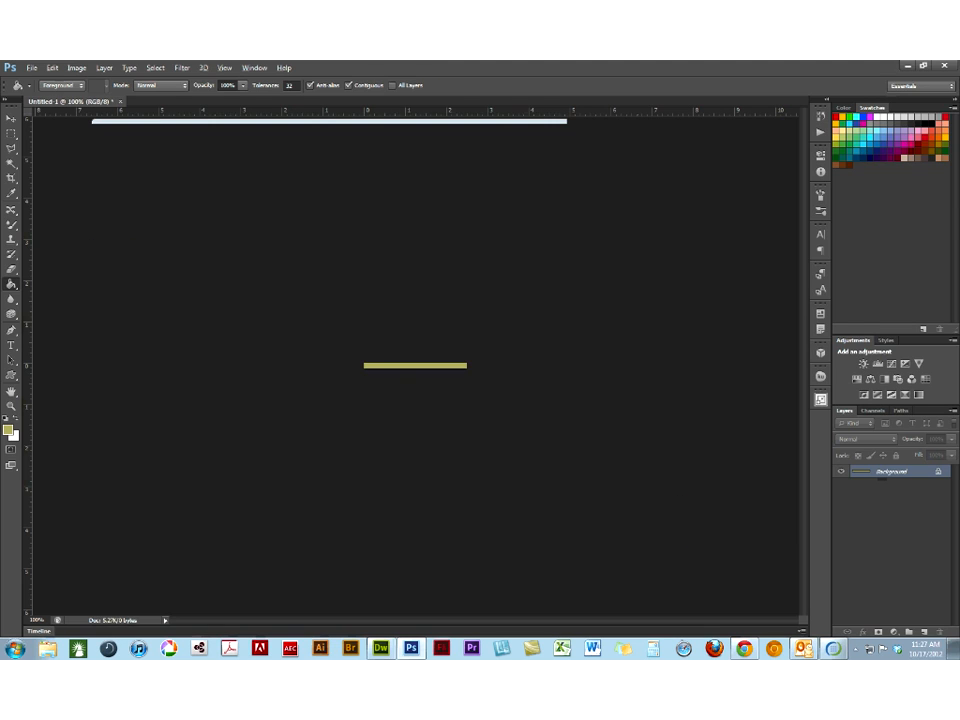
pyautogui.hotkey('ctrl', 'q')
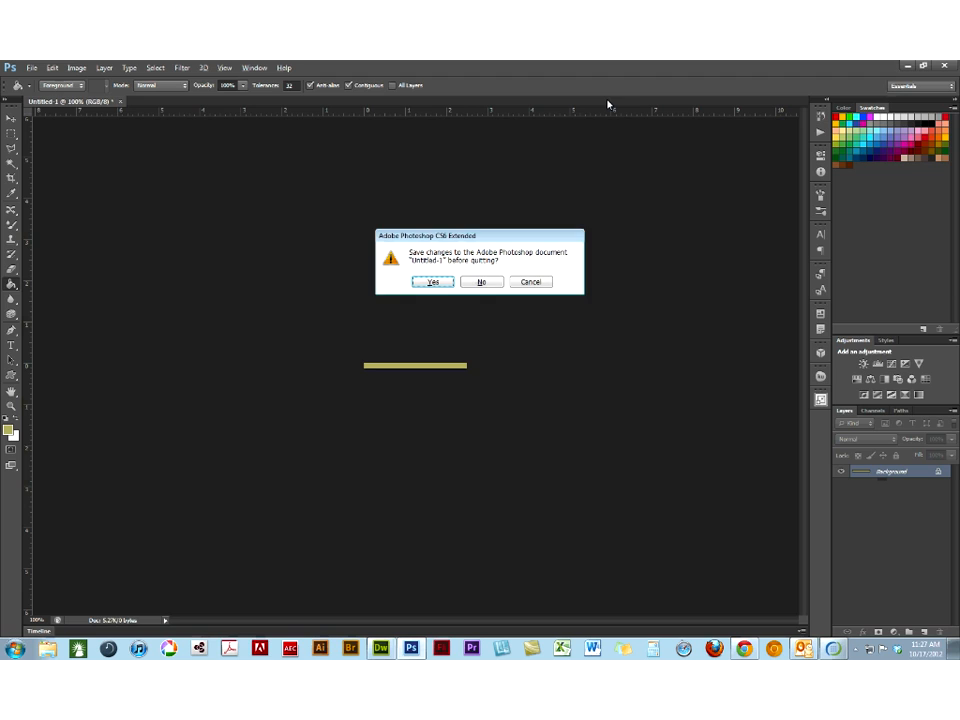
pyautogui.click(481, 281)
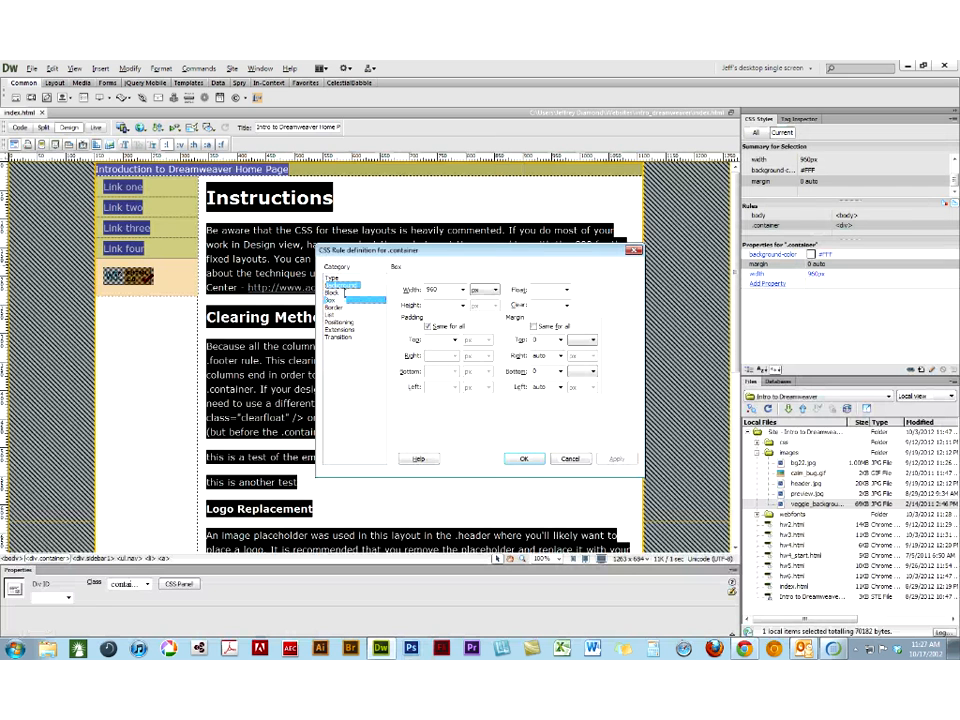
# - In Dreamweaver, set the .container rule's background image to images/left_sidebar.gif
pyautogui.click(340, 285)
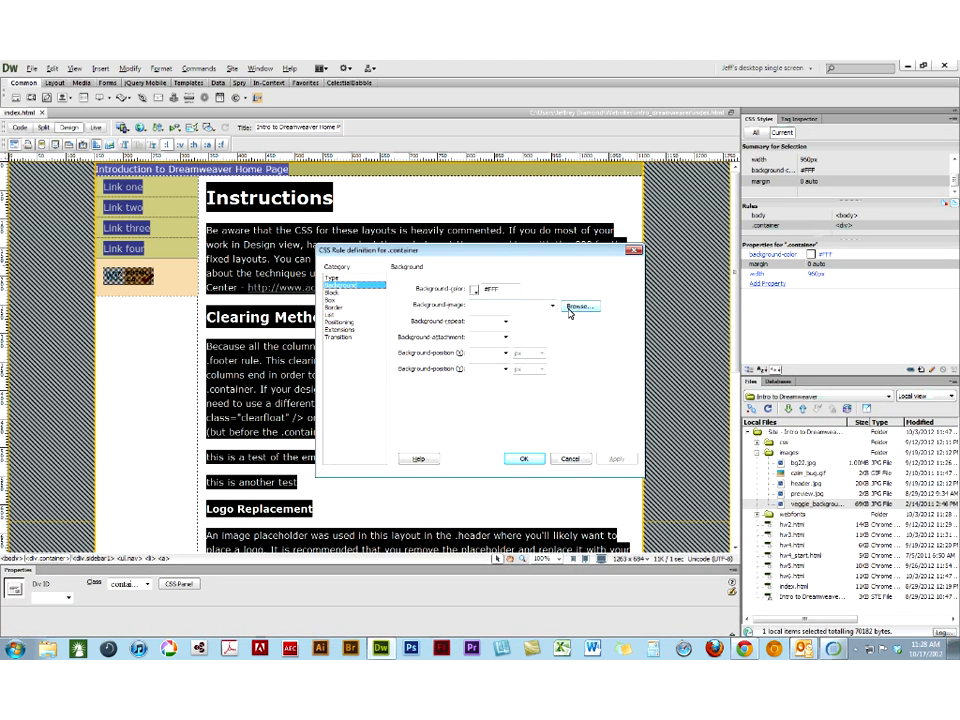
pyautogui.click(569, 310)
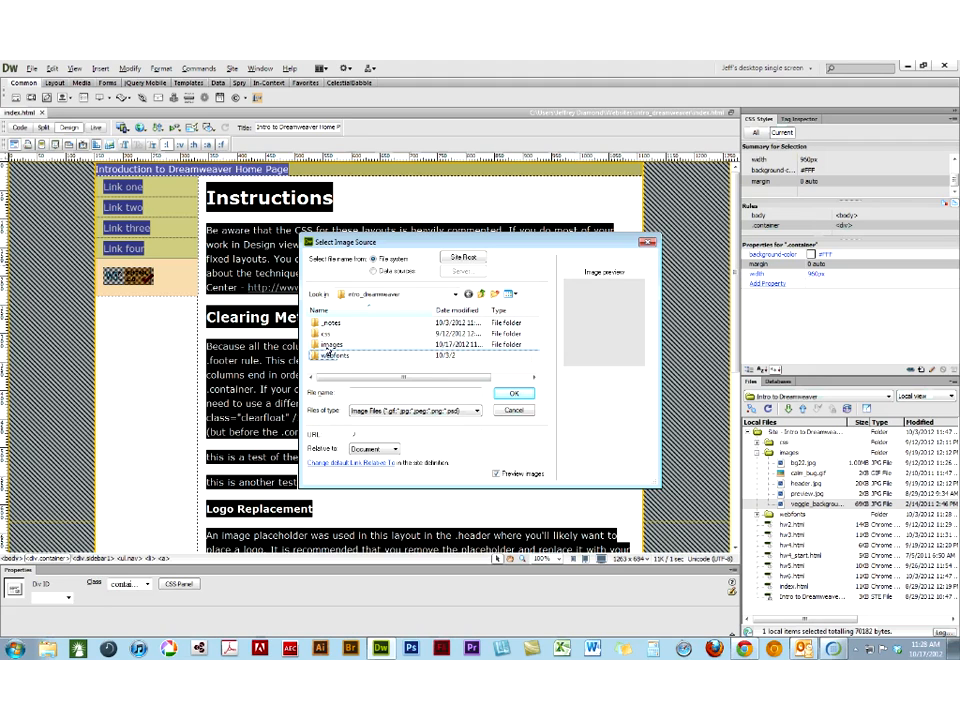
pyautogui.doubleClick(329, 345)
pyautogui.moveTo(536, 327); pyautogui.dragTo(537, 358)
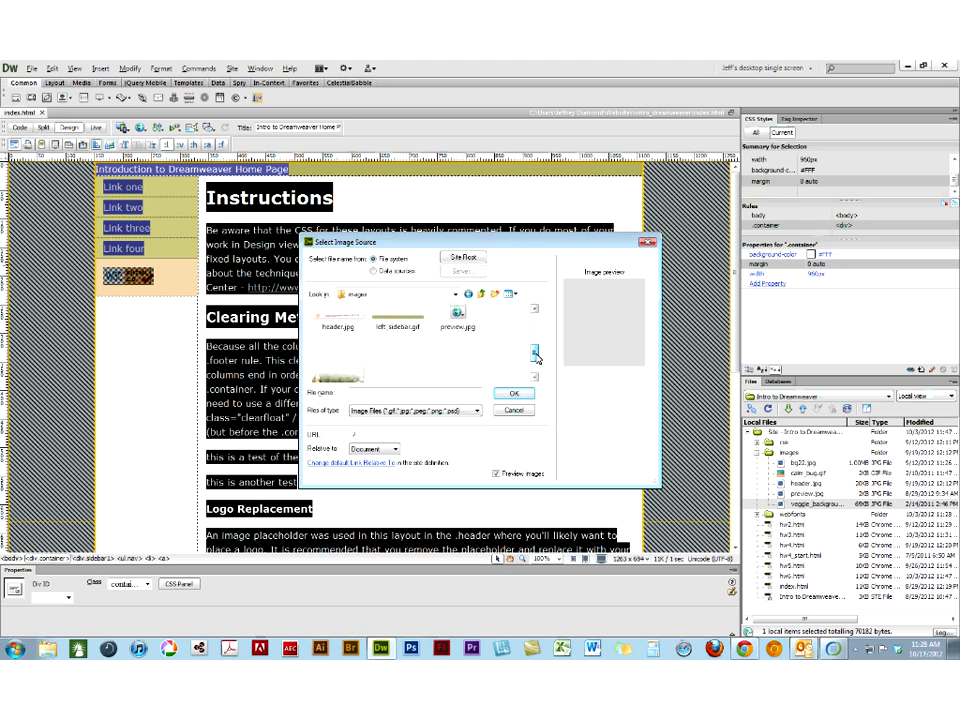
pyautogui.click(423, 323)
pyautogui.click(503, 395)
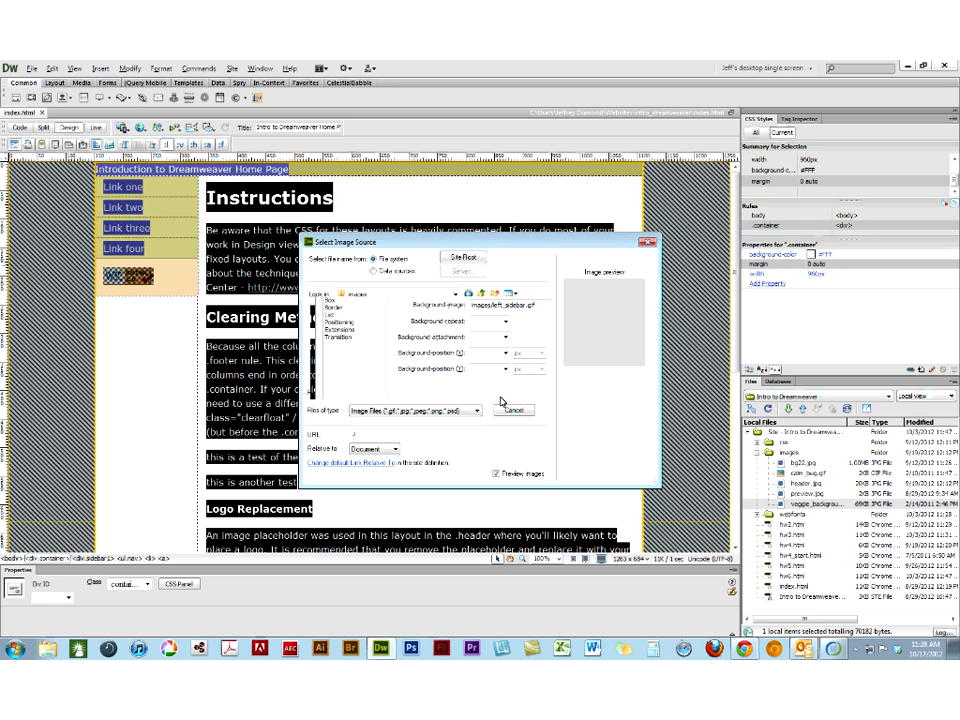
# - Set the .container background to repeat-y, positioned left and top, and apply the rule
pyautogui.click(492, 321)
pyautogui.click(482, 353)
pyautogui.click(505, 353)
pyautogui.click(484, 364)
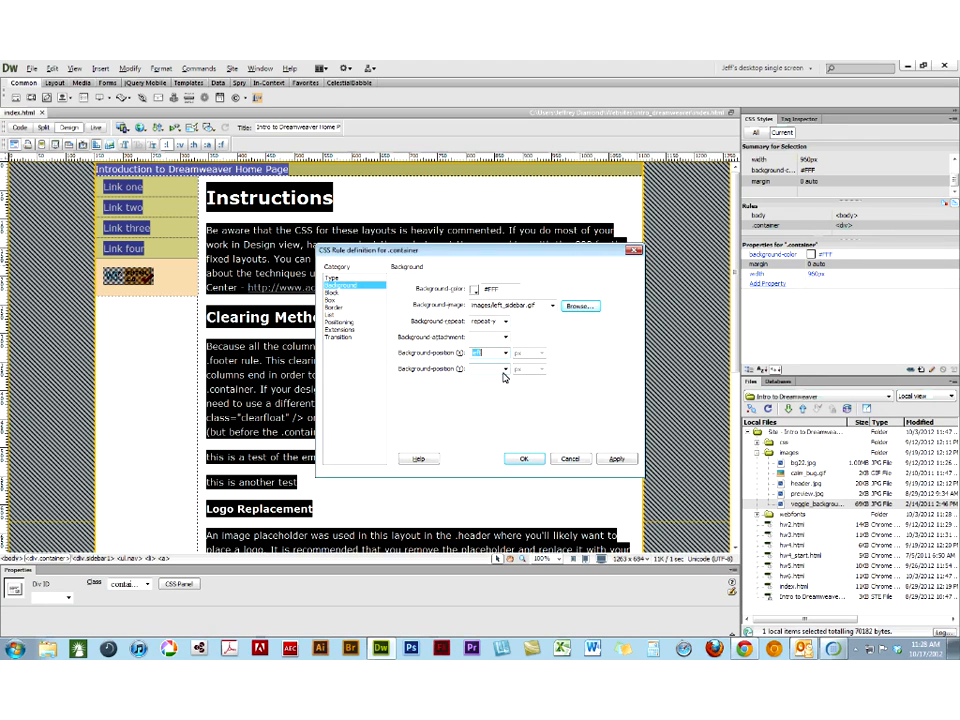
pyautogui.click(480, 369)
pyautogui.write('top')
pyautogui.click(518, 456)
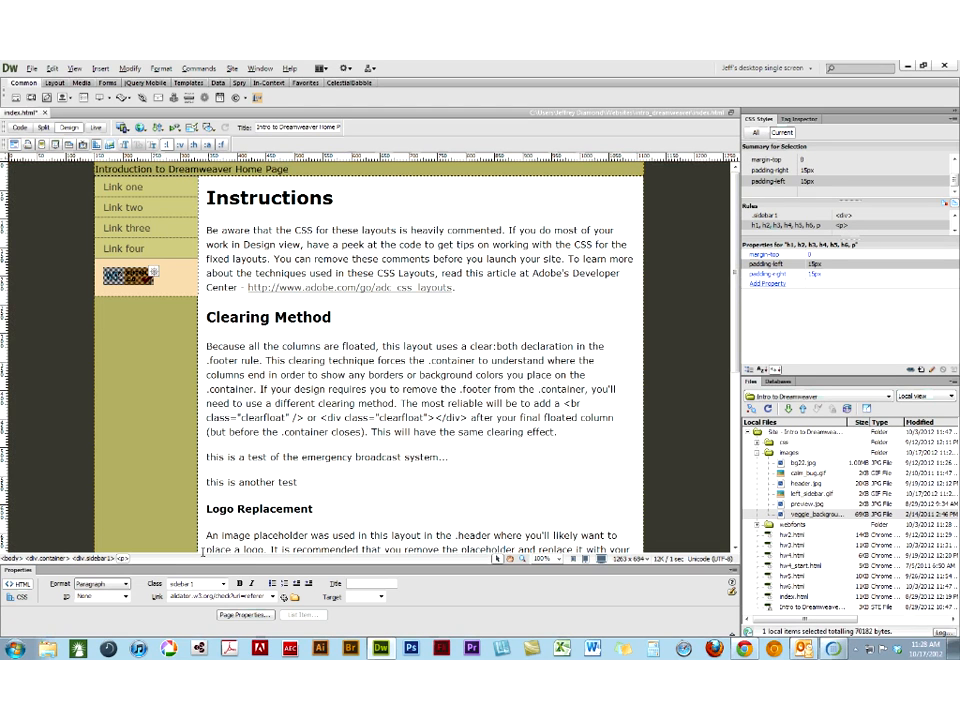
# - Select the sidebar1 div around the W3C badge and change its background colour to #ADB96E to match the strip
pyautogui.click(178, 274)
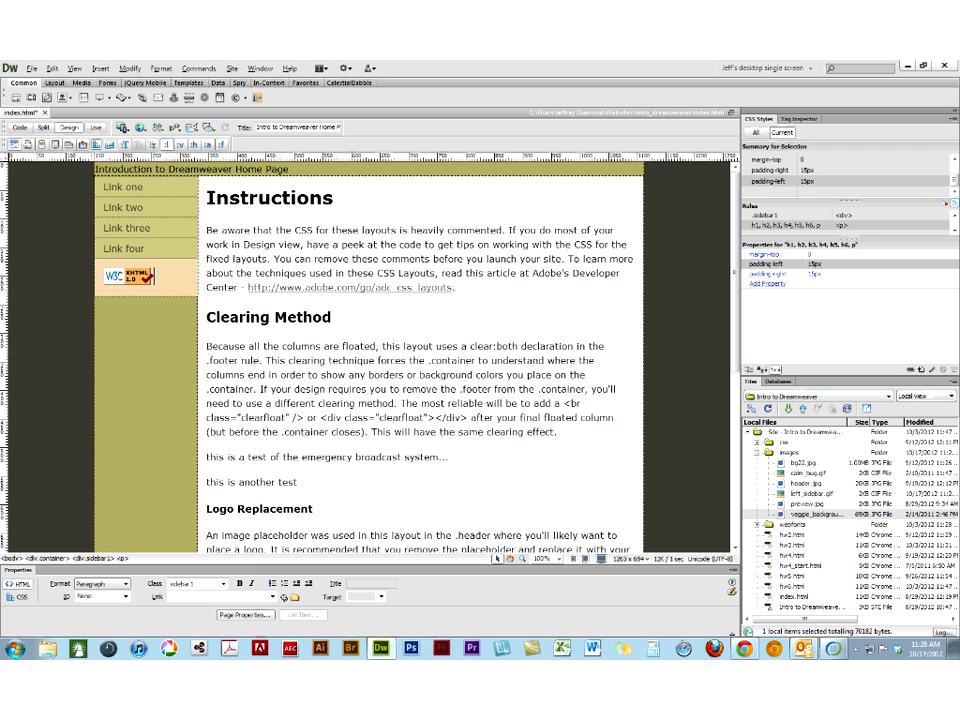
pyautogui.click(122, 283)
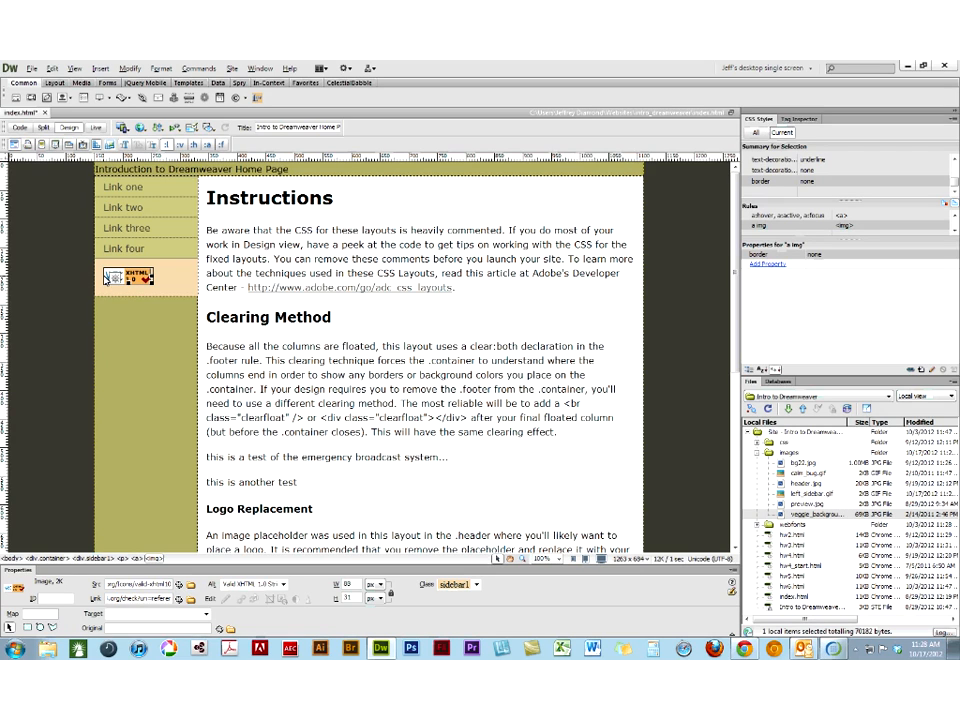
pyautogui.click(138, 560)
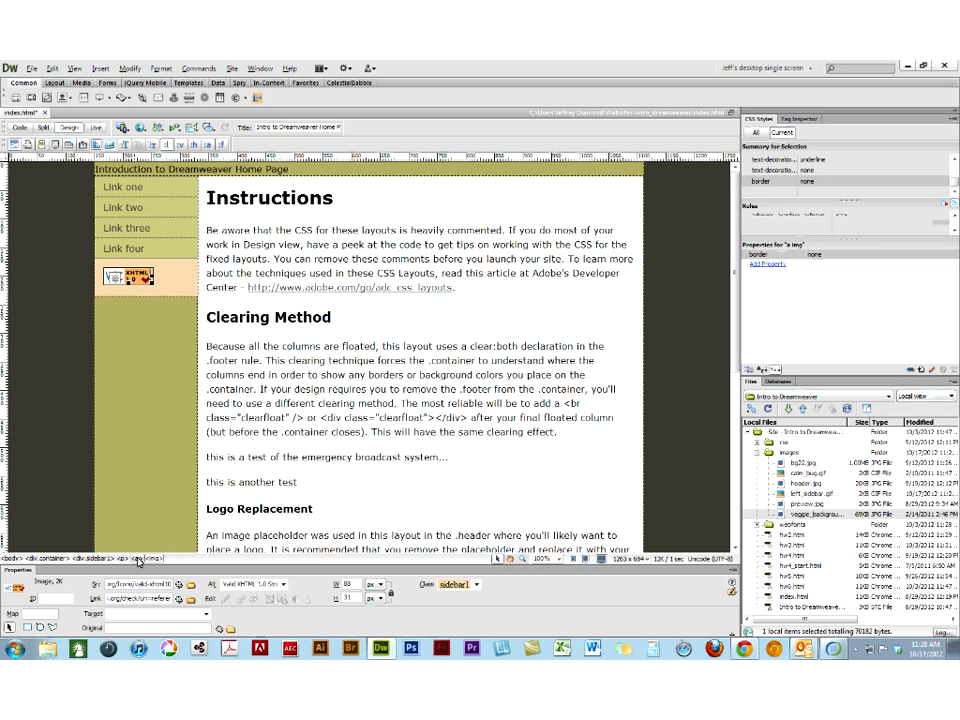
pyautogui.click(121, 559)
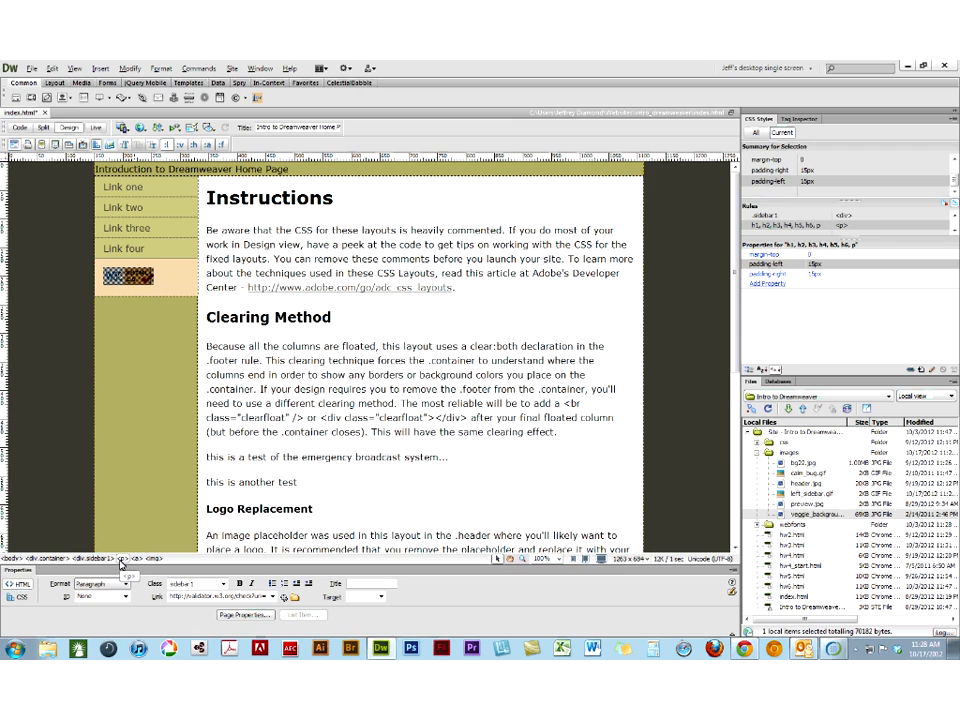
pyautogui.click(165, 295)
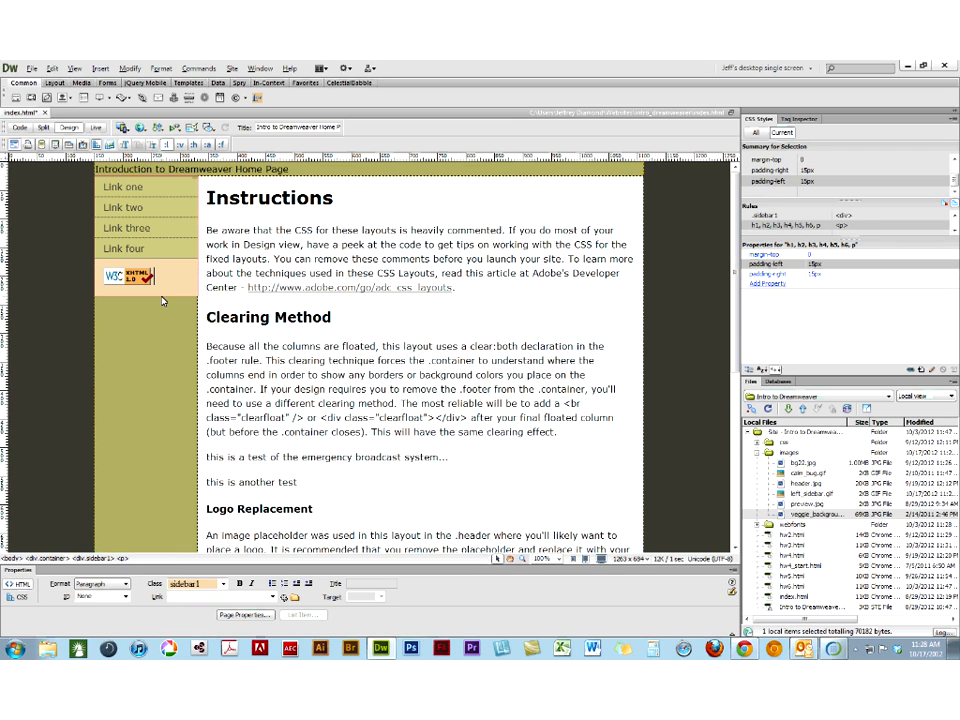
pyautogui.click(161, 296)
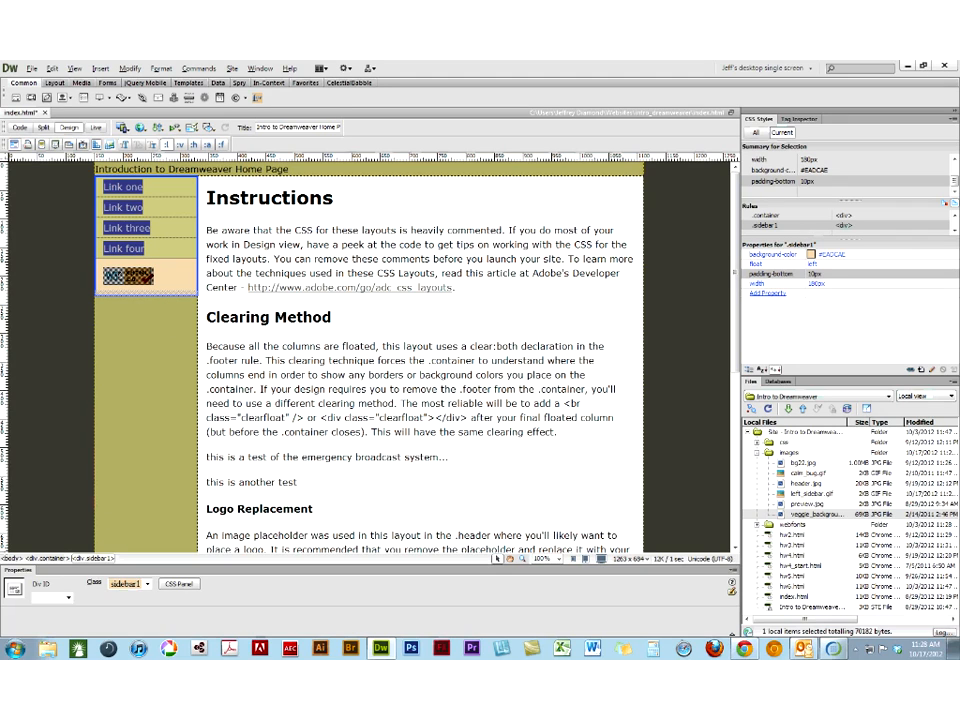
pyautogui.click(811, 255)
pyautogui.click(160, 353)
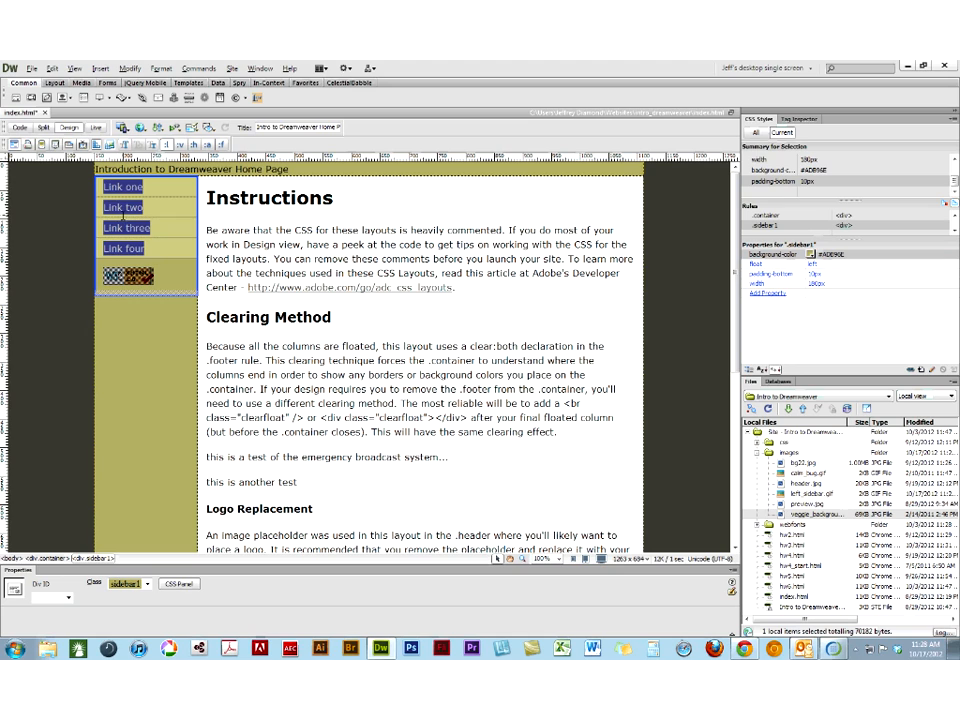
# - Preview index.html in Firefox, saving the modified page before it is uploaded
pyautogui.click(106, 261)
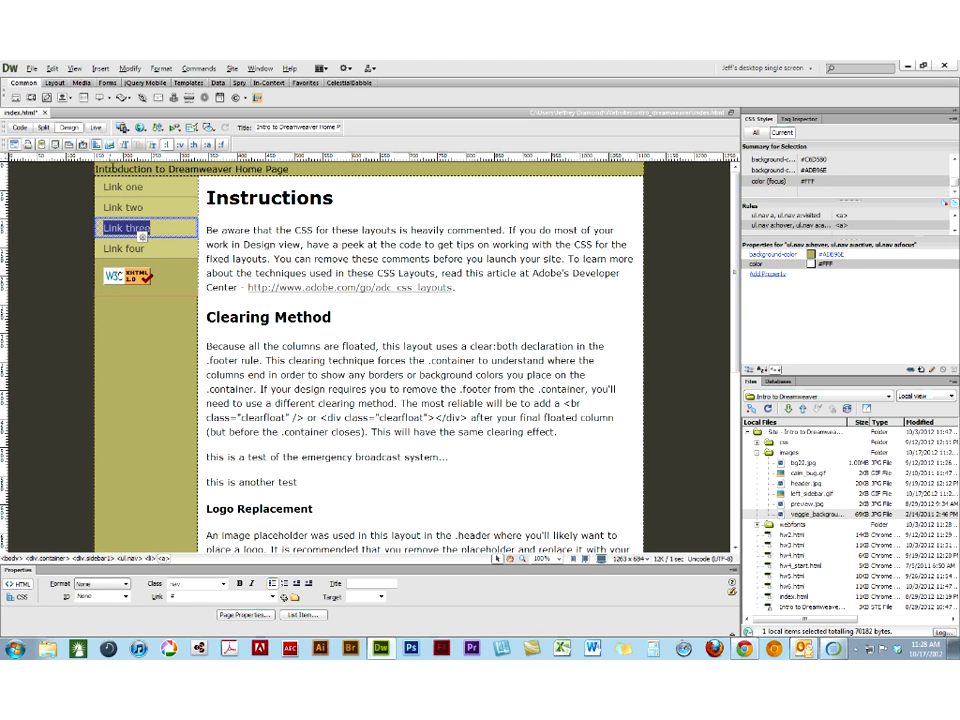
pyautogui.click(141, 128)
pyautogui.click(165, 141)
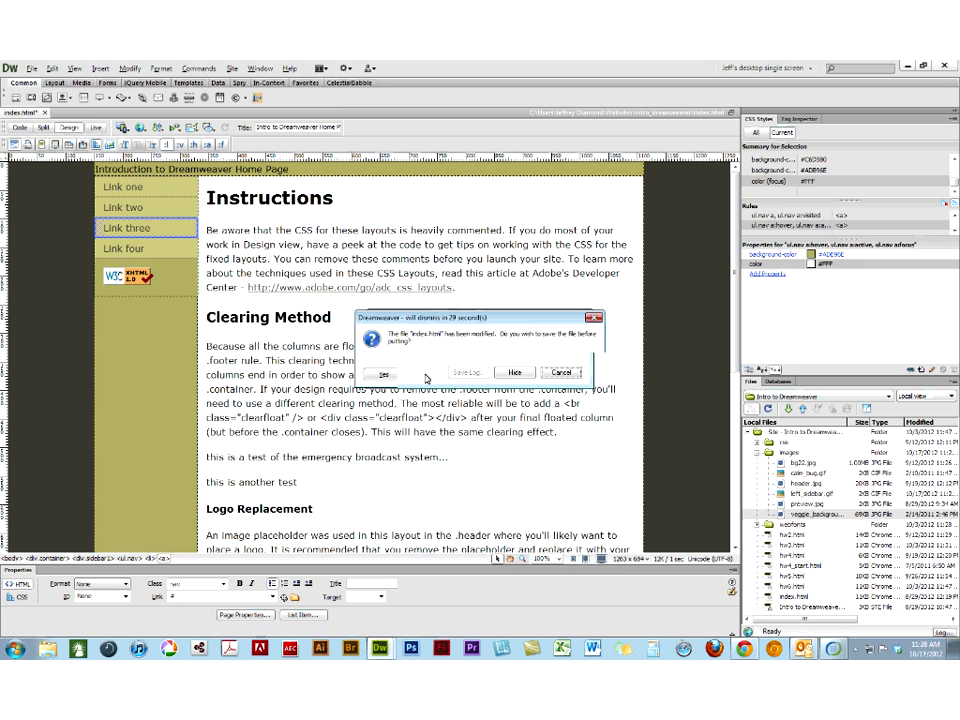
pyautogui.click(385, 374)
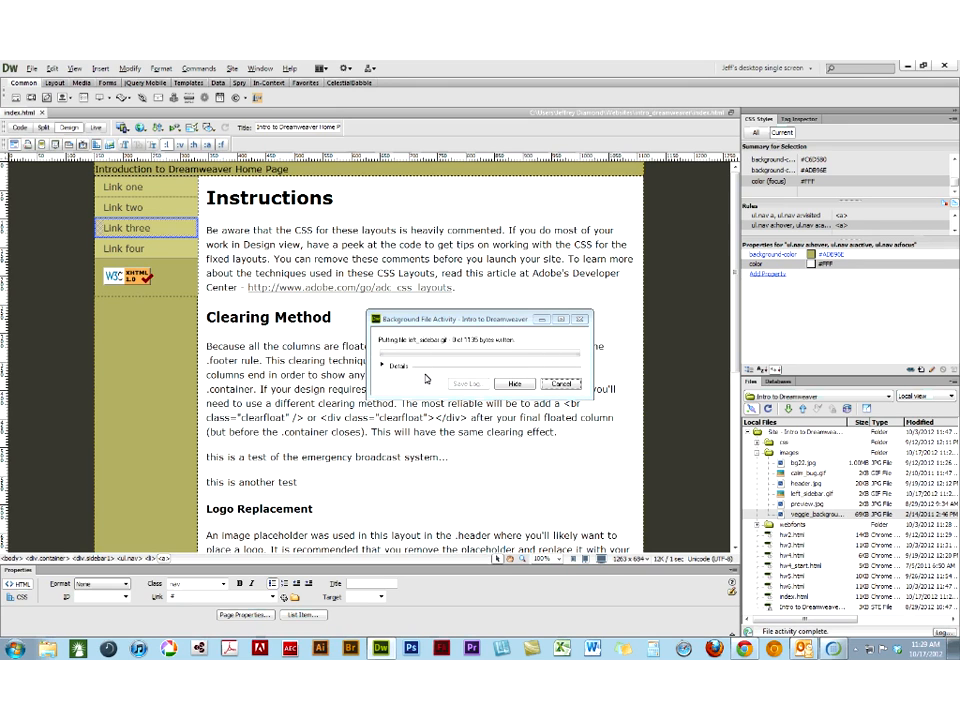
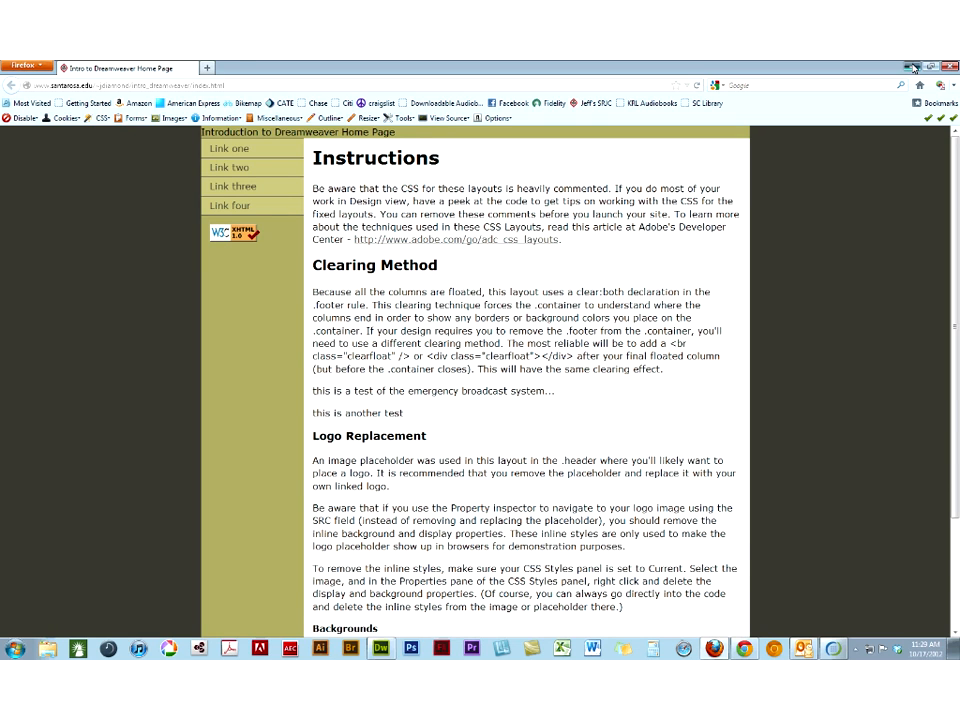
# - Switch to Dreamweaver and replace the selected header text with images/header.jpg, using "logo" as its alternate text
pyautogui.click(913, 68)
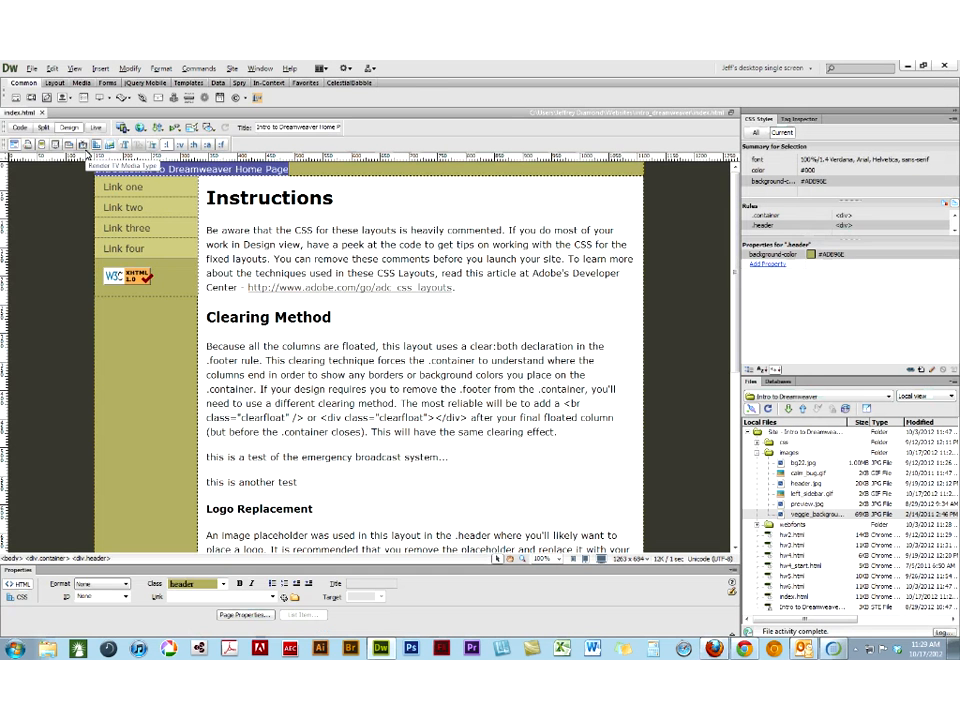
pyautogui.click(33, 68)
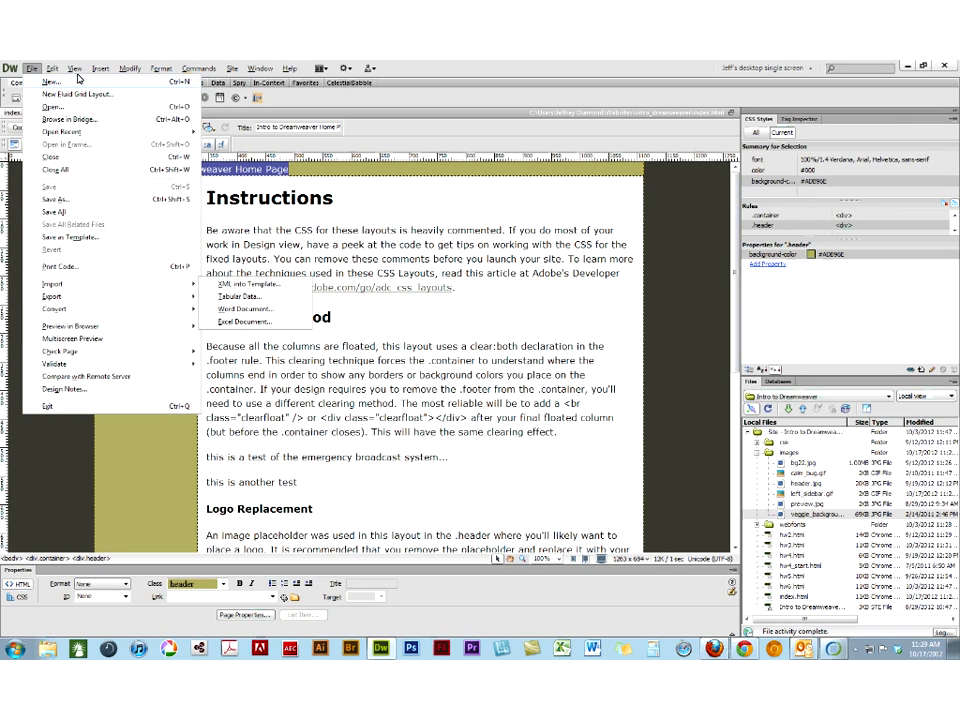
pyautogui.moveTo(100, 68)
pyautogui.moveTo(117, 123)
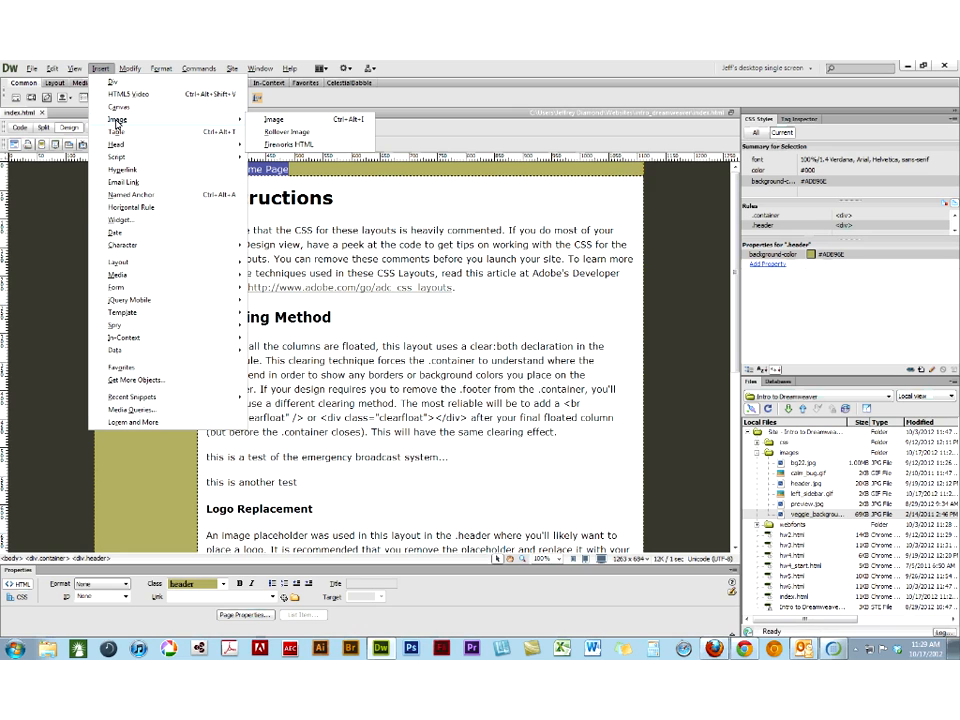
pyautogui.click(285, 122)
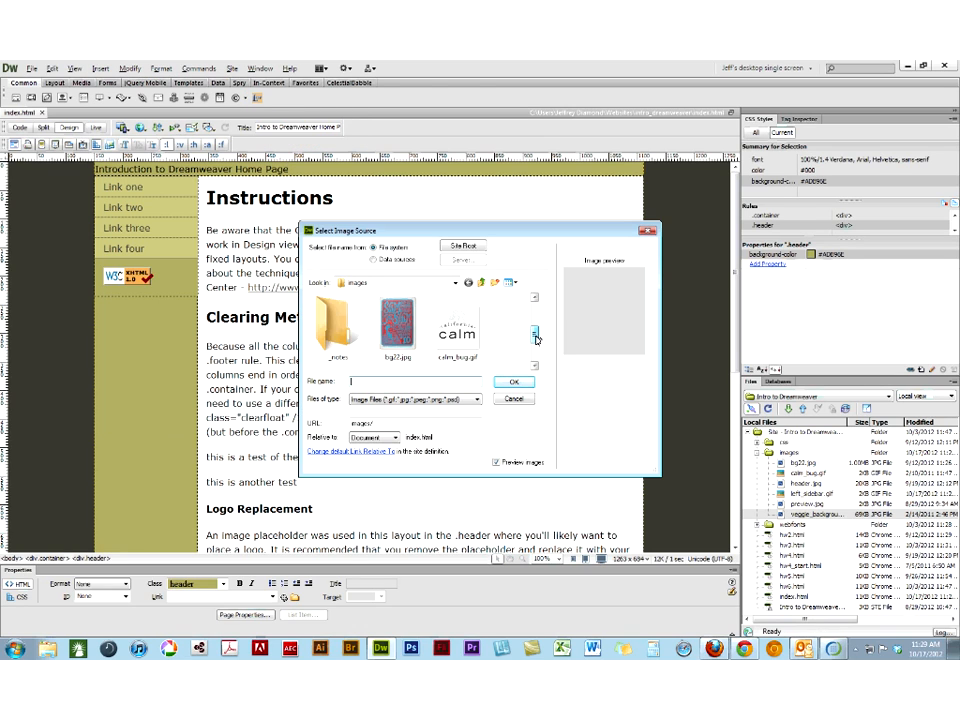
pyautogui.scroll(-1, 537, 340)
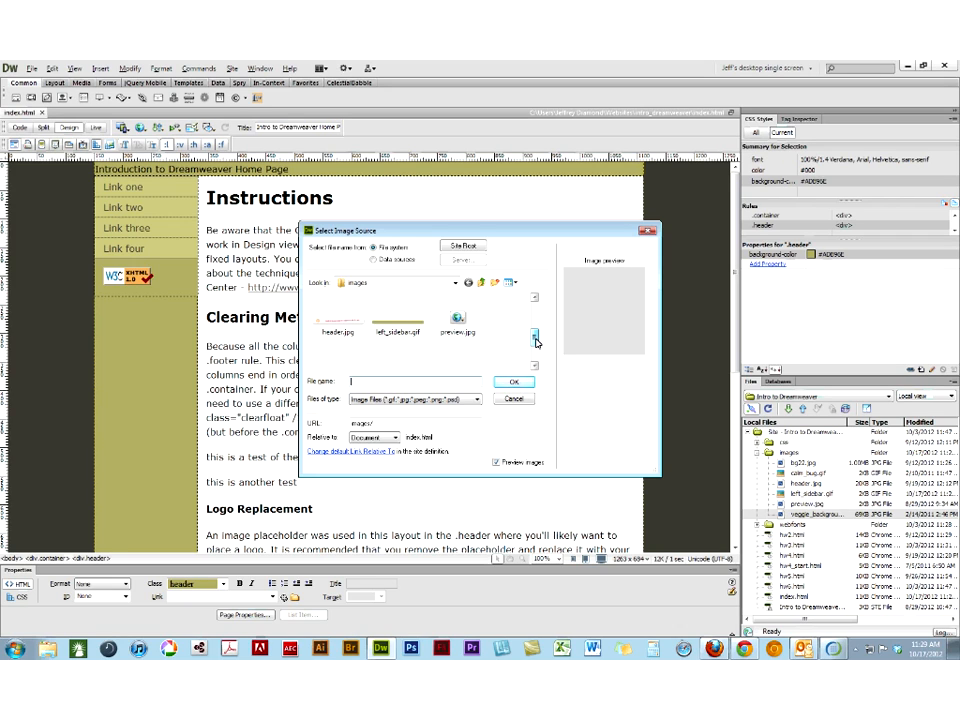
pyautogui.click(334, 319)
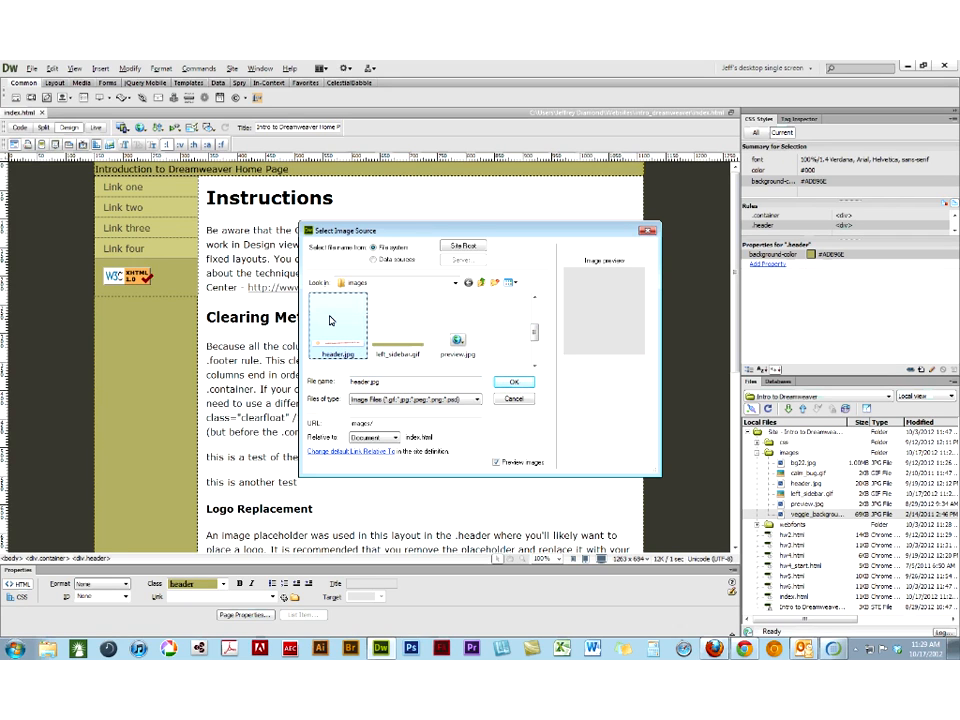
pyautogui.click(514, 384)
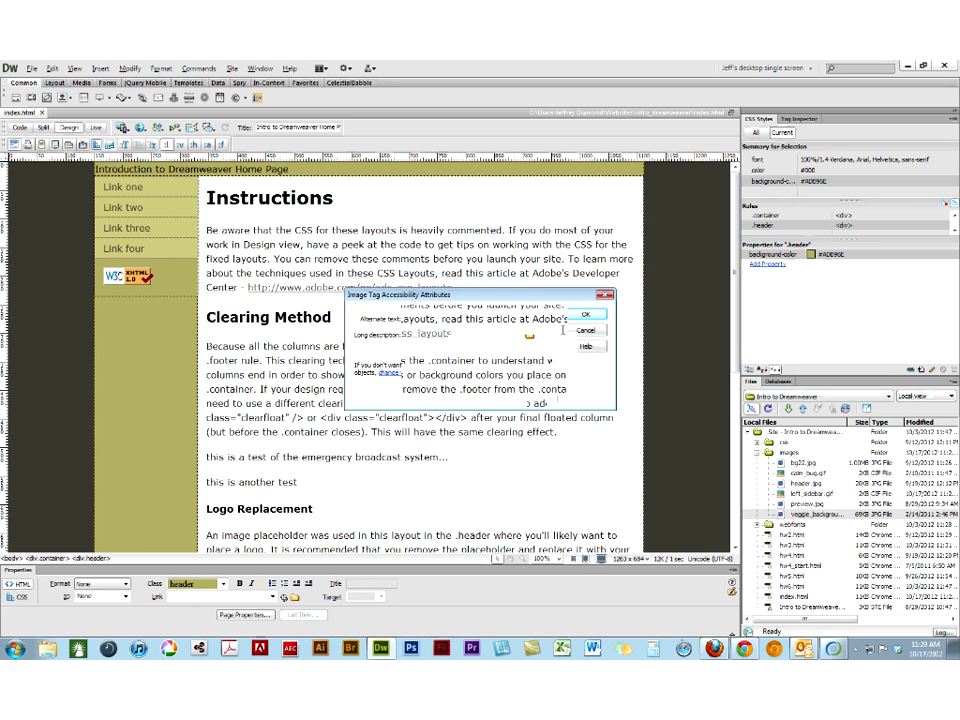
pyautogui.press('Return')
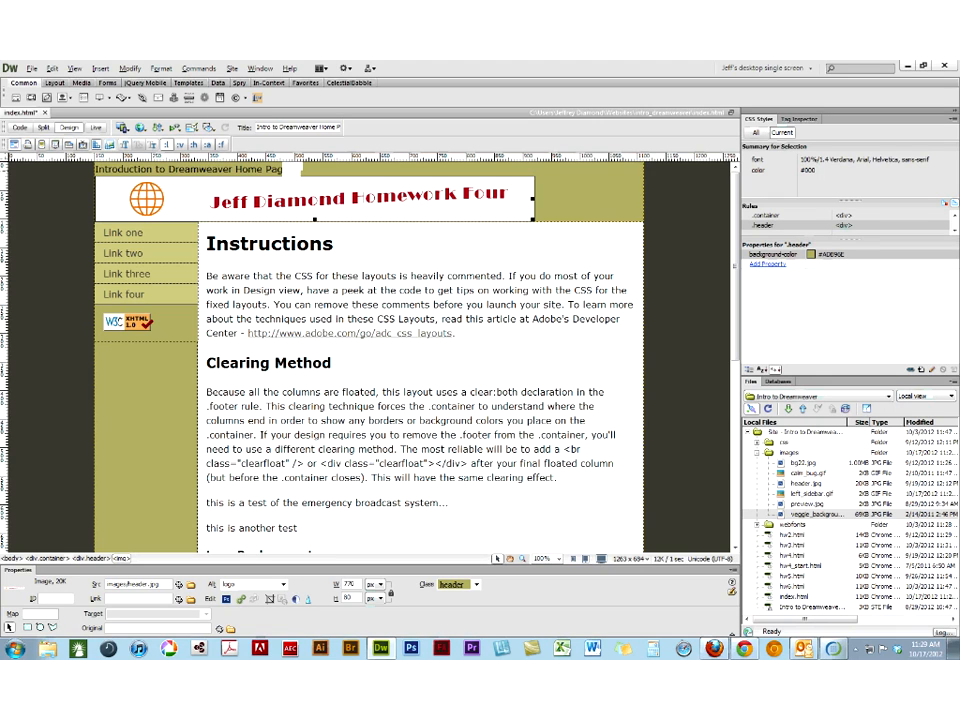
# - Start inserting an image over the selected header banner and browse via Websites and srjc to the logo_images folder
pyautogui.scroll(-1, 174, 180)
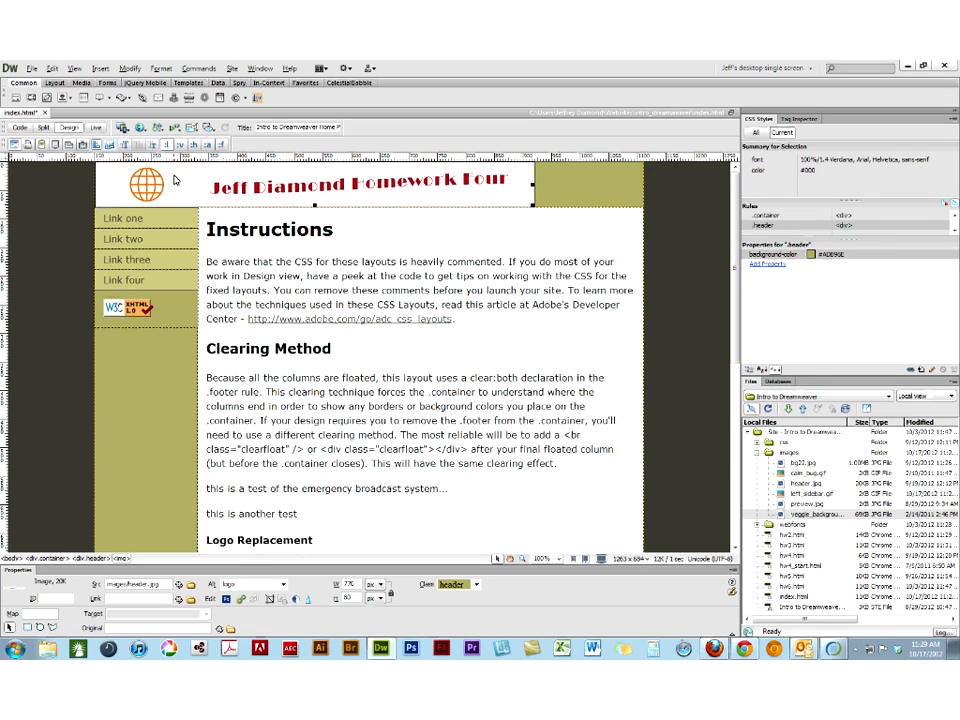
pyautogui.click(100, 69)
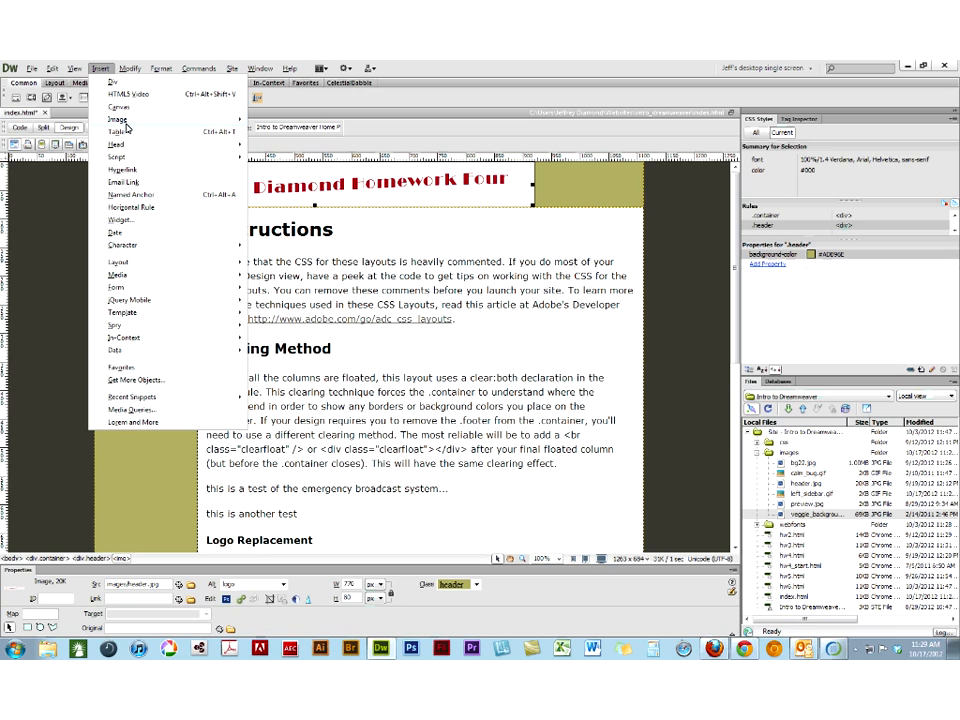
pyautogui.moveTo(126, 120)
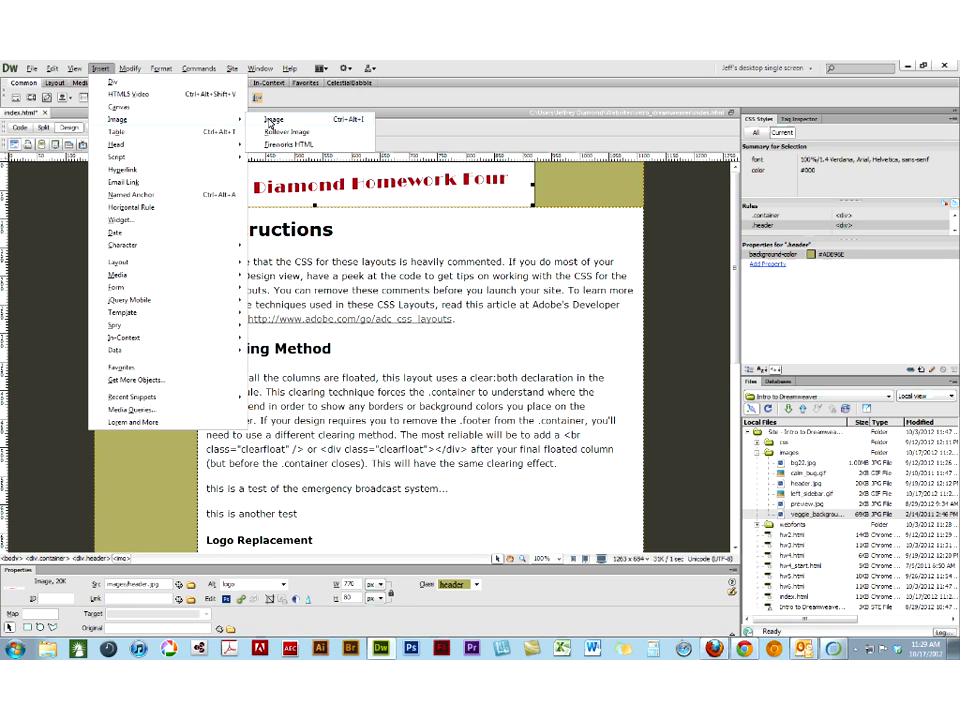
pyautogui.click(269, 124)
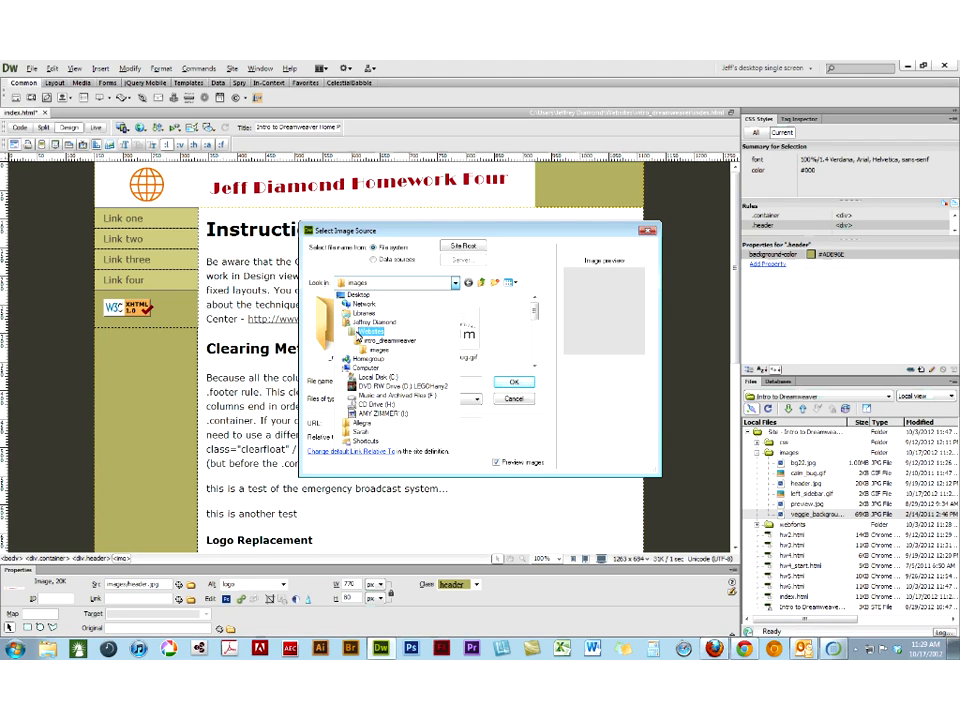
pyautogui.click(362, 331)
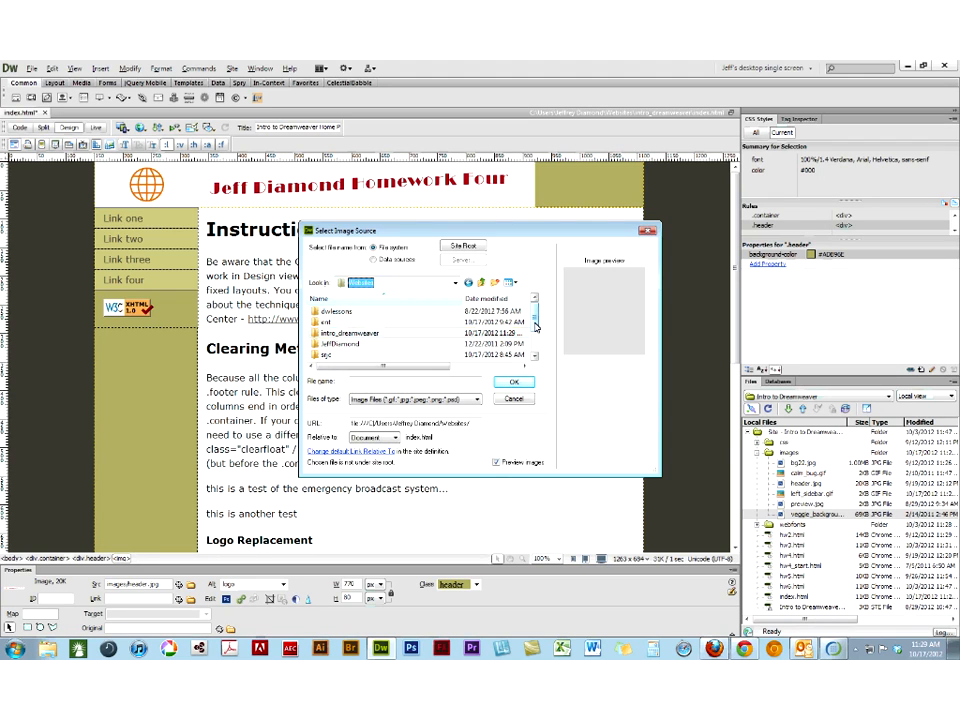
pyautogui.moveTo(535, 325); pyautogui.dragTo(533, 332)
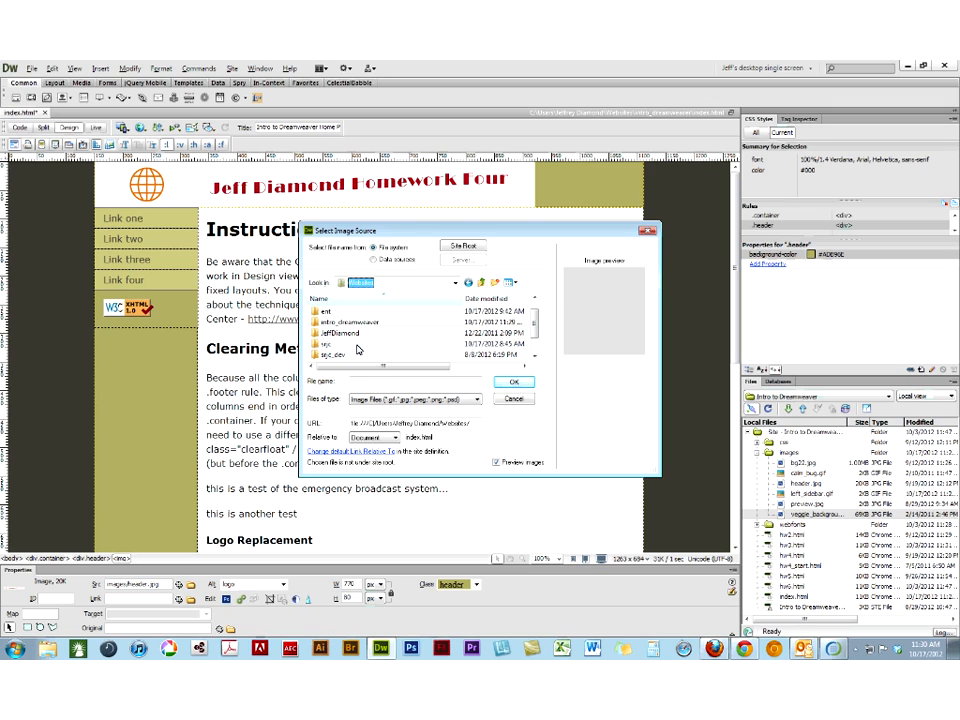
pyautogui.doubleClick(356, 345)
pyautogui.scroll(-3, 358, 347)
pyautogui.scroll(-3, 358, 347)
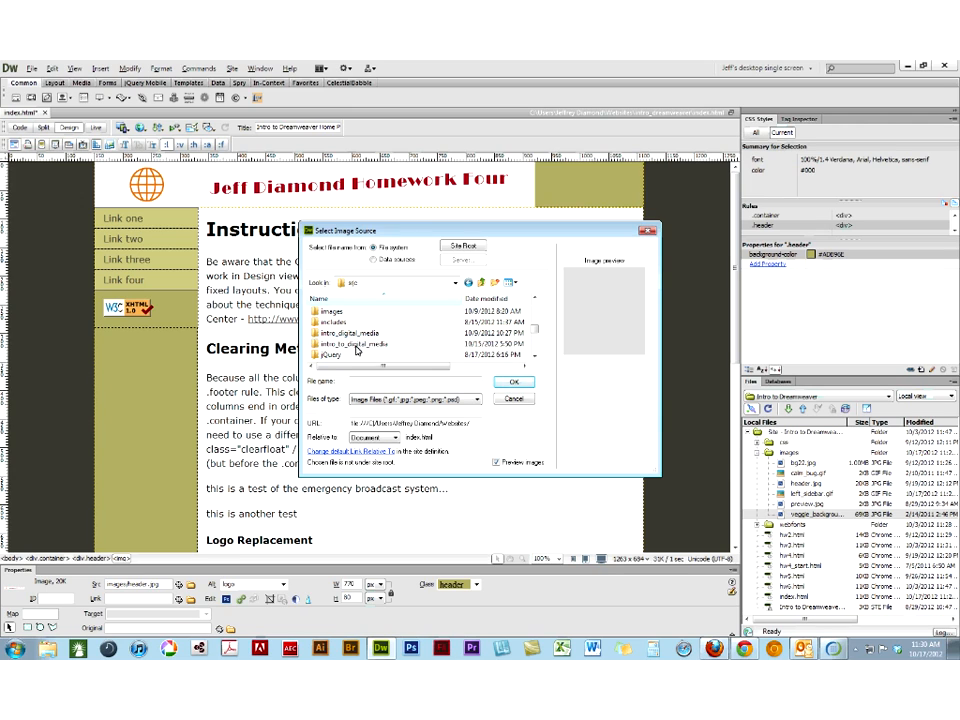
pyautogui.doubleClick(356, 345)
pyautogui.scroll(1, 357, 349)
pyautogui.doubleClick(350, 335)
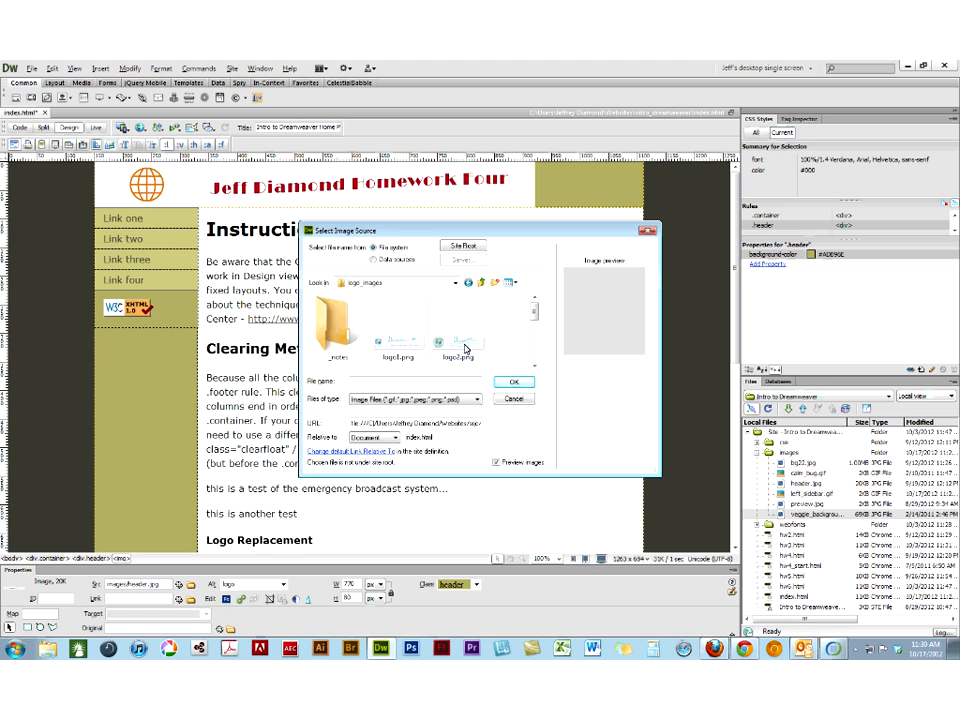
# - Insert logo1.png in place of the header banner with the alternate text "logo", copied into the site's images folder
pyautogui.moveTo(534, 318)
pyautogui.mouseDown()
pyautogui.moveTo(531, 340)
pyautogui.moveTo(531, 325)
pyautogui.mouseUp()
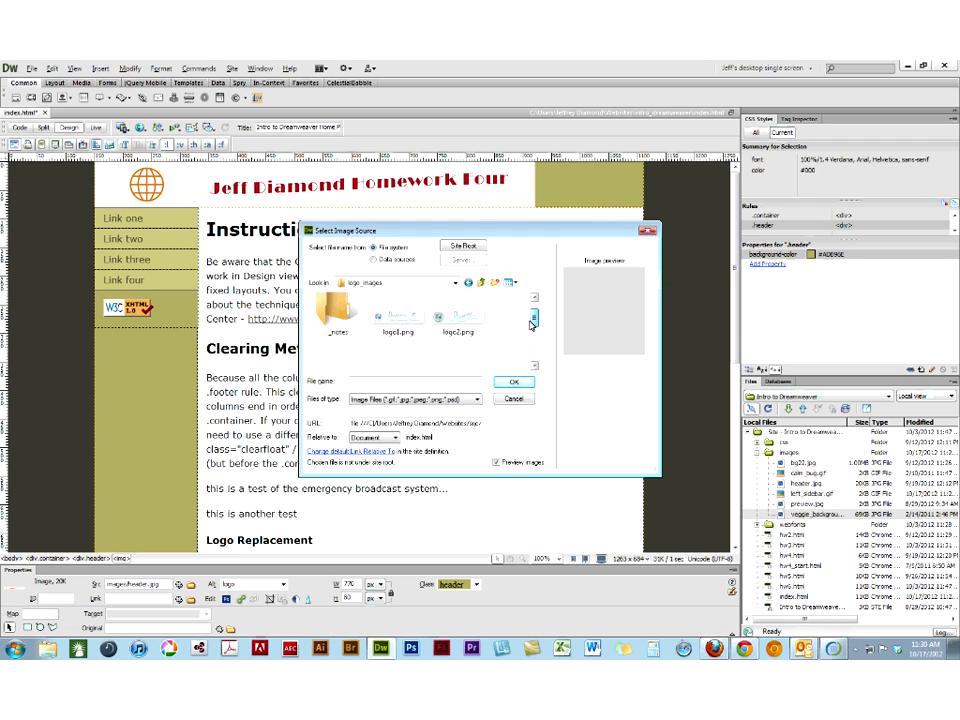
pyautogui.click(401, 320)
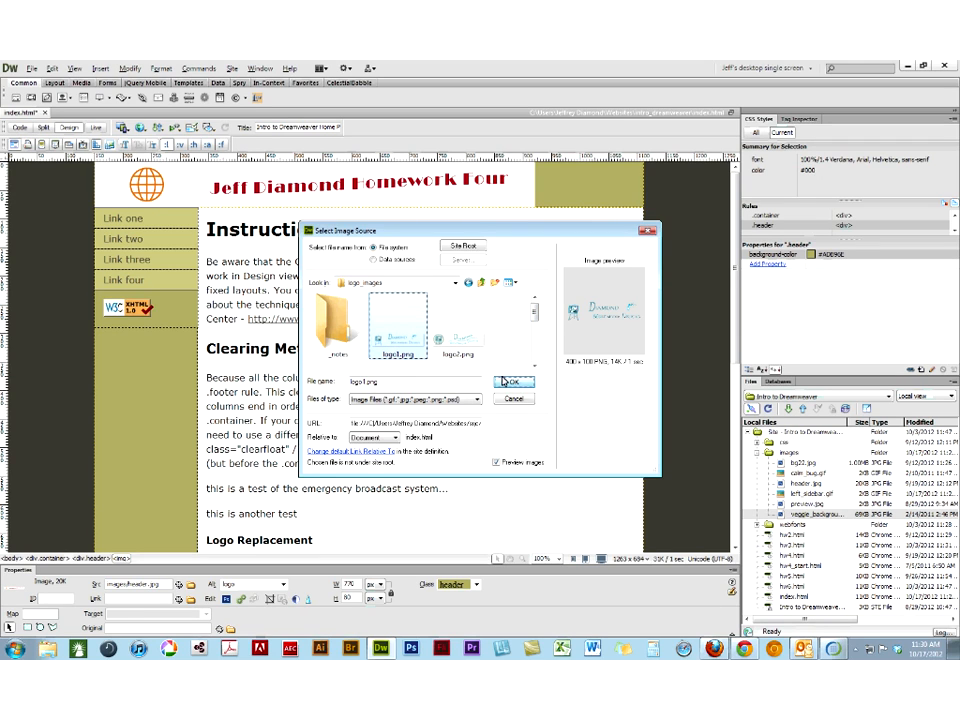
pyautogui.click(503, 381)
pyautogui.write('logo')
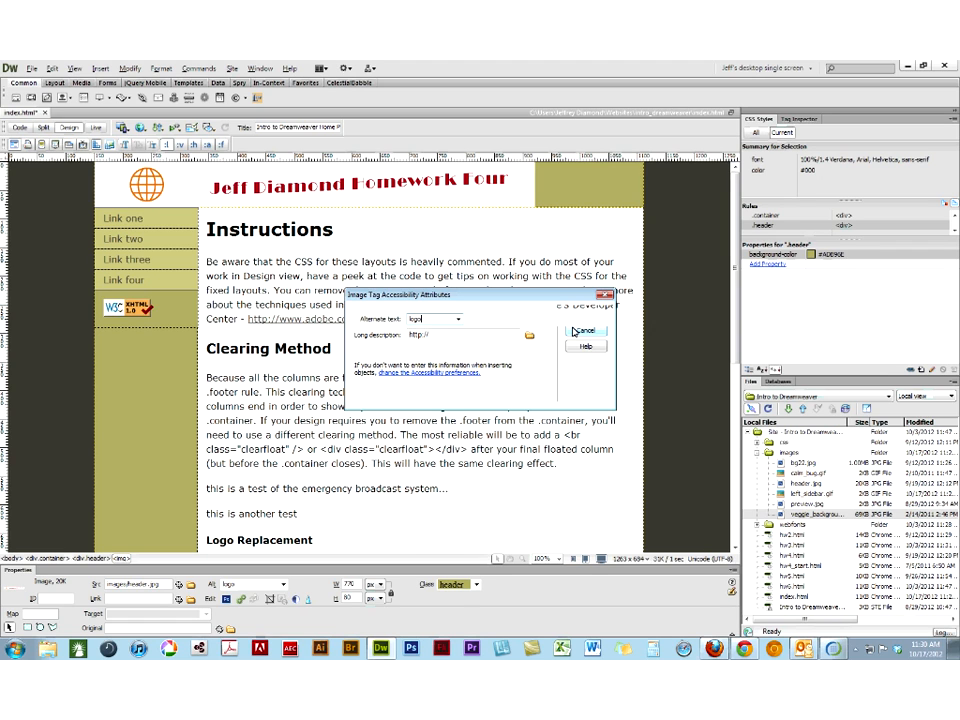
pyautogui.click(575, 331)
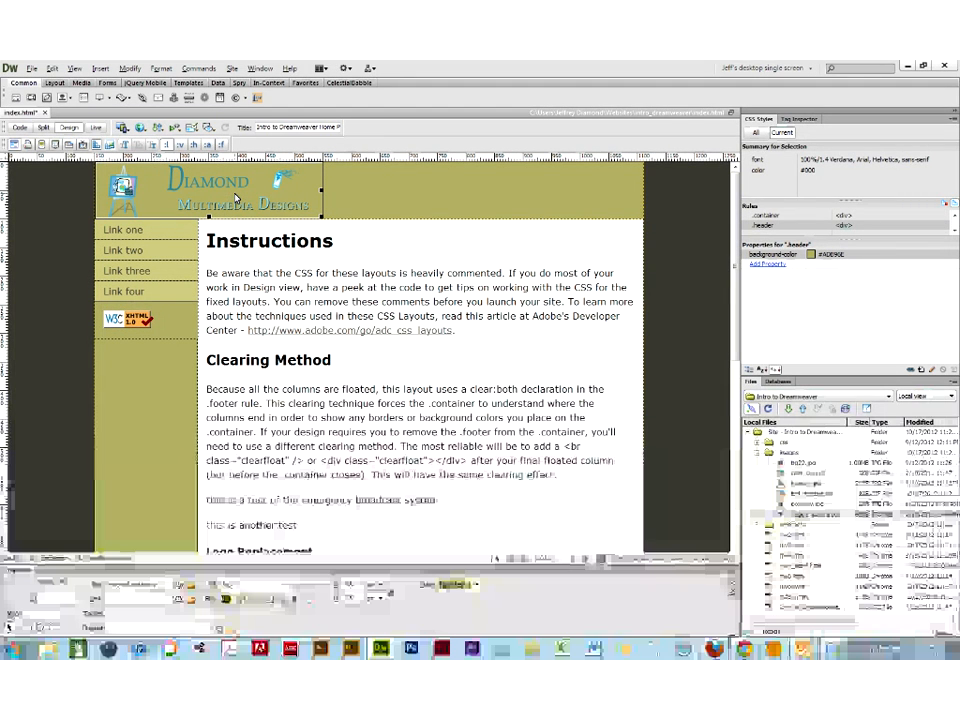
# - Refresh the site's local file list and select logo1.png in the images folder
pyautogui.click(786, 484)
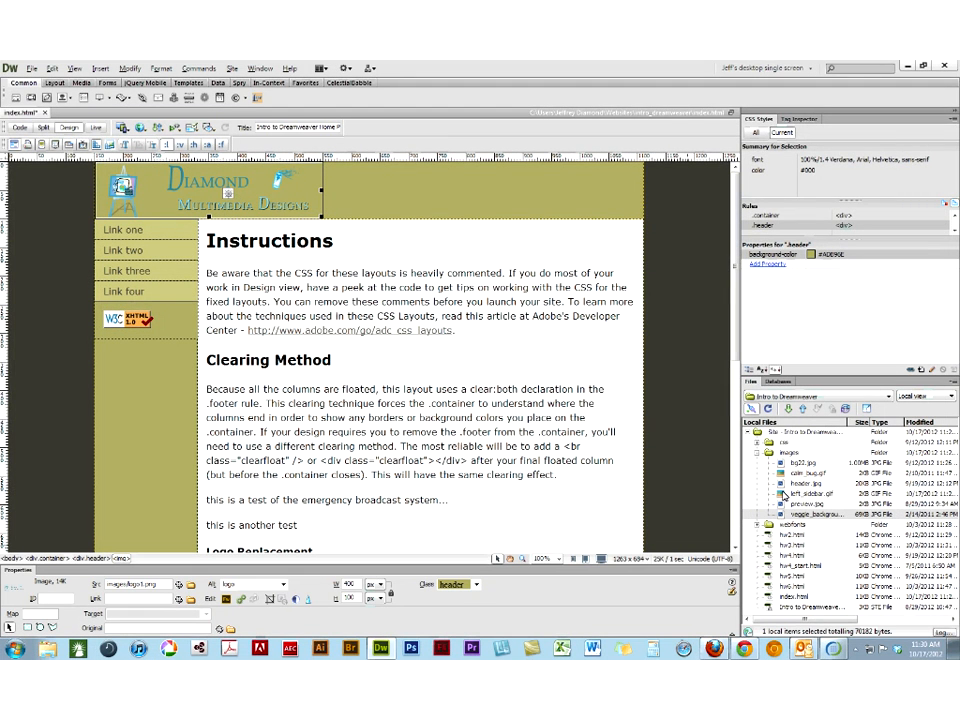
pyautogui.click(768, 410)
pyautogui.click(769, 505)
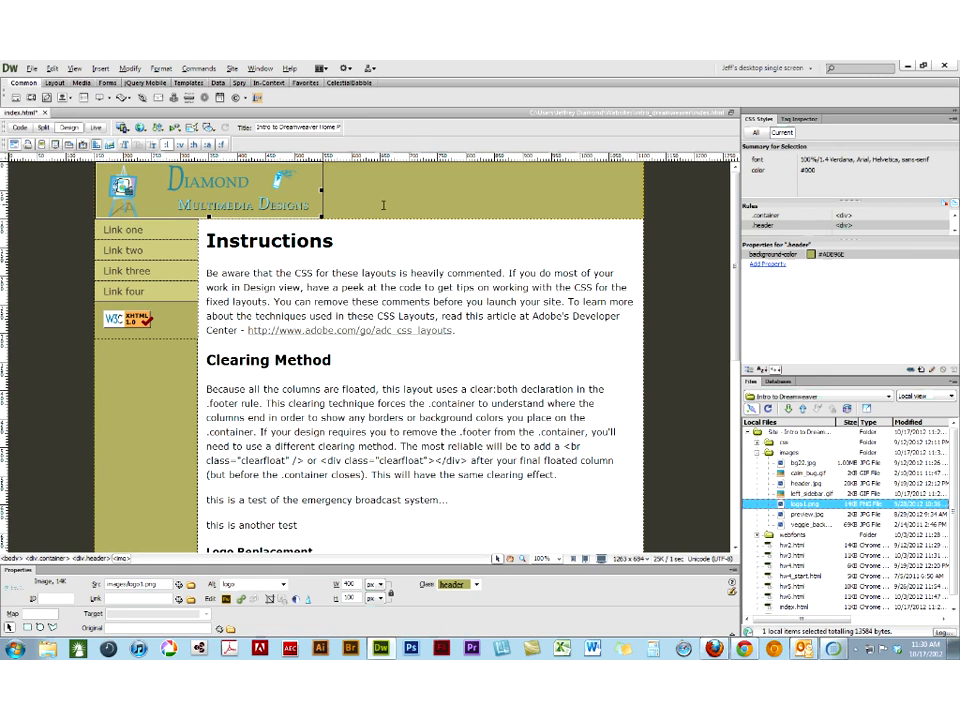
# - Set the .header background colour to #C6D580, sampled from the sidebar navigation links, and save the page
pyautogui.click(814, 253)
pyautogui.click(812, 254)
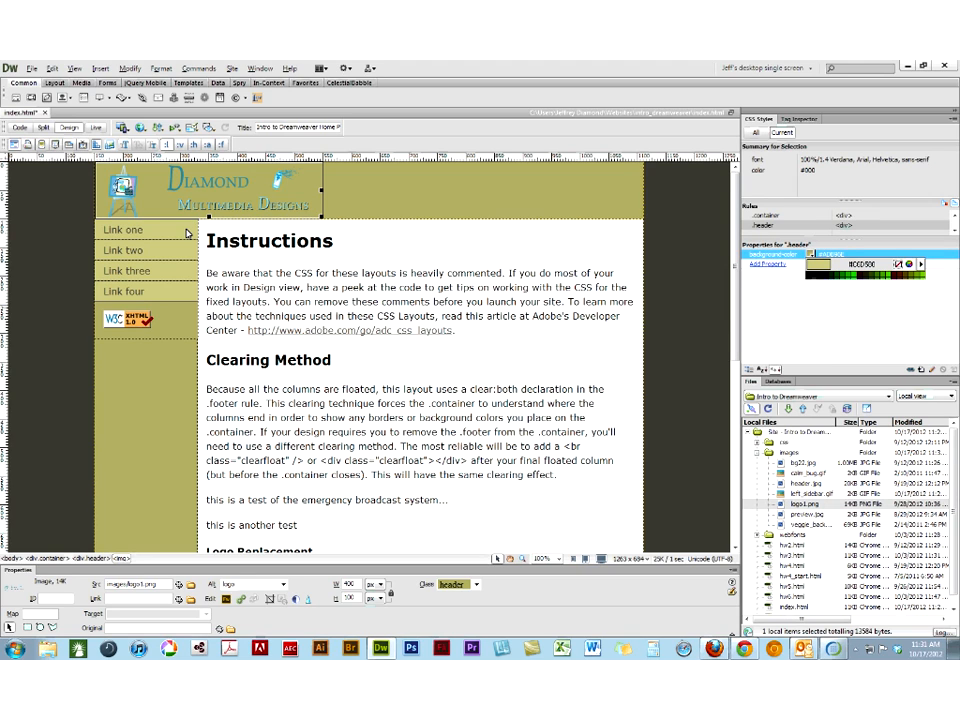
pyautogui.click(124, 289)
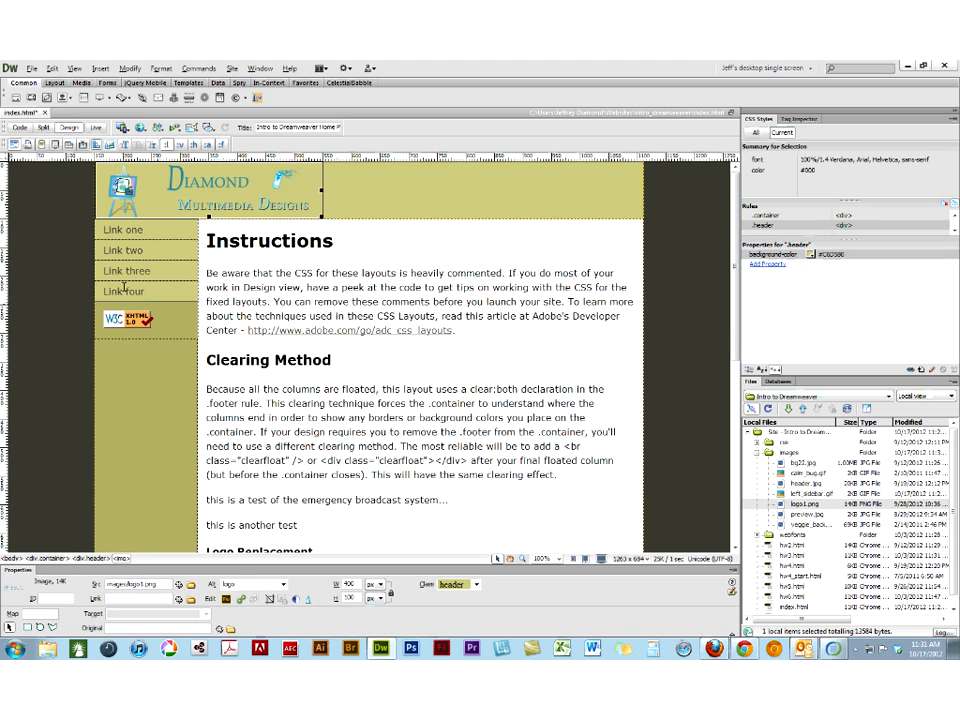
pyautogui.click(48, 262)
pyautogui.hotkey('ctrl', 's')
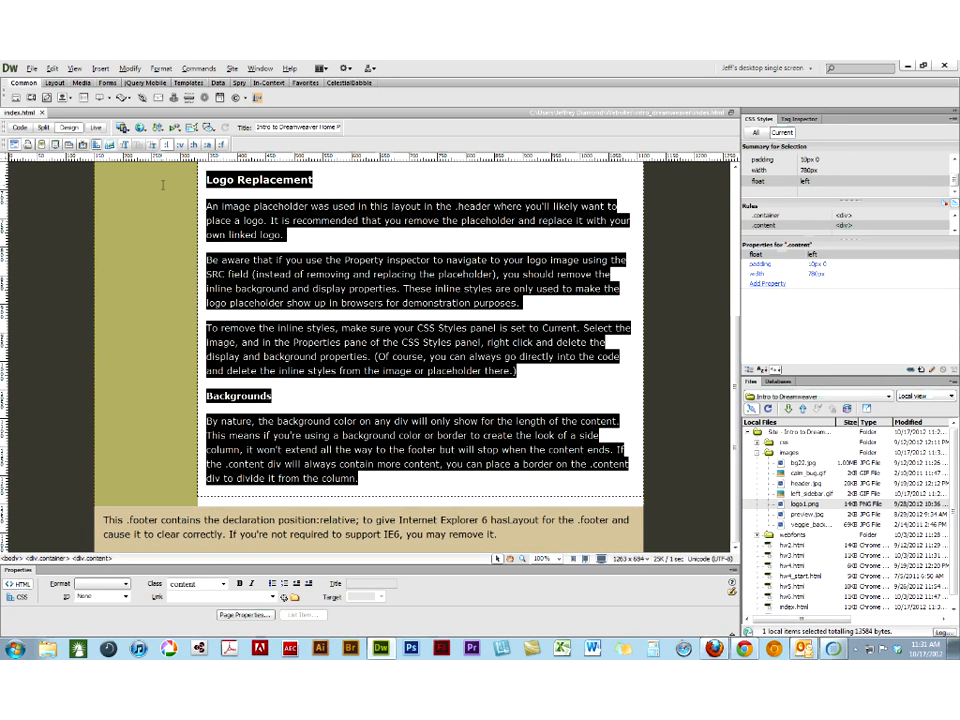
# - Delete the Logo Replacement and Backgrounds sections and the two test paragraphs, ending the content after the Clearing Method text
pyautogui.press('Delete')
pyautogui.moveTo(298, 478); pyautogui.dragTo(201, 473)
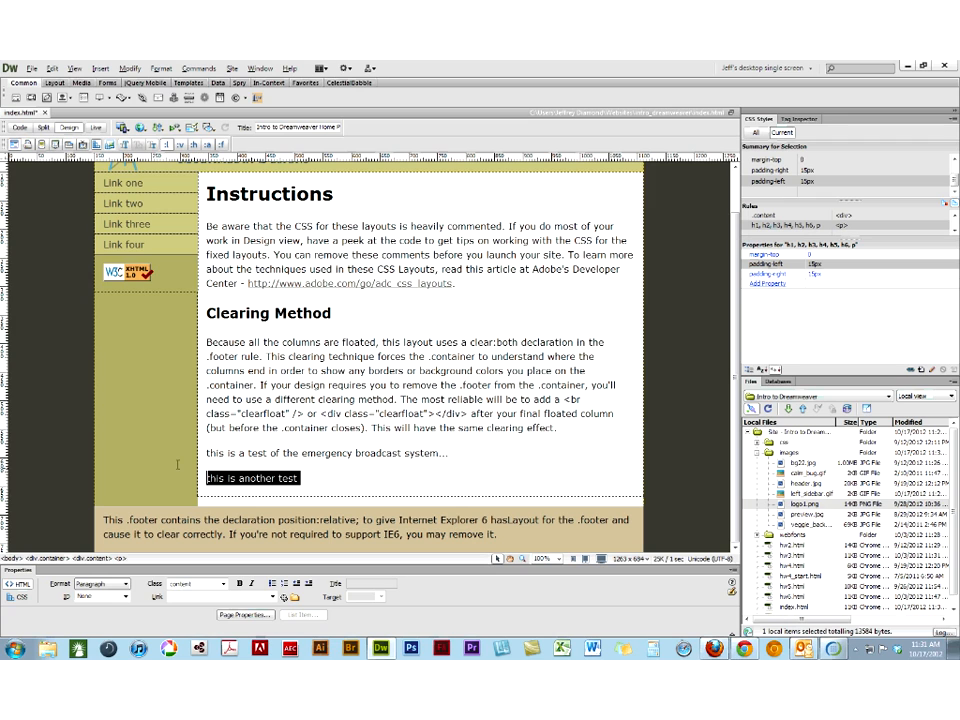
pyautogui.press('Delete')
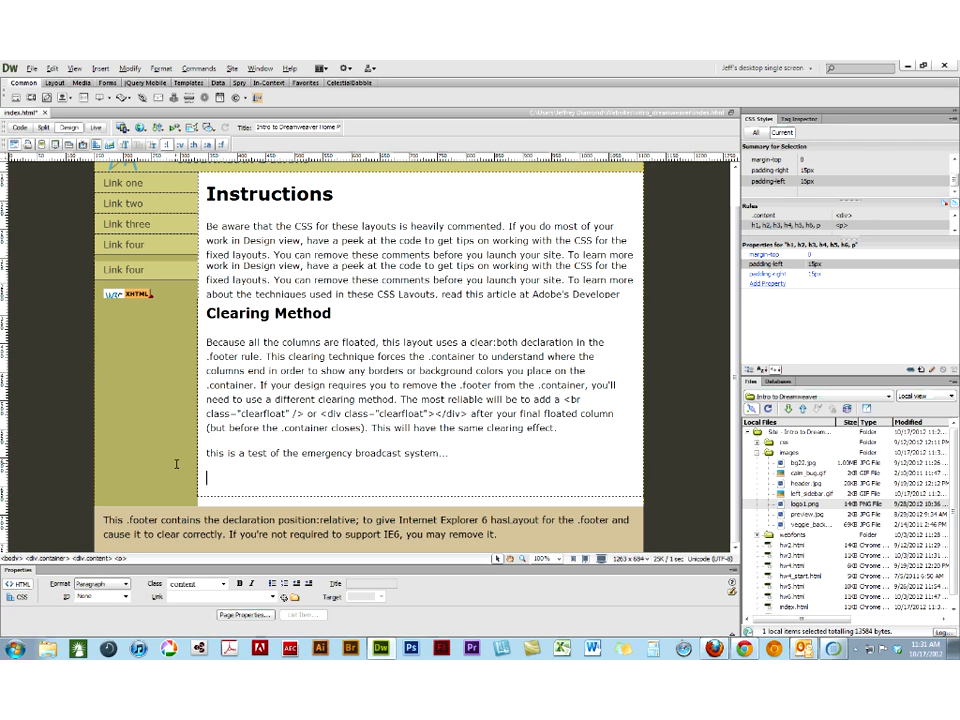
pyautogui.press('BackSpace')
pyautogui.moveTo(447, 478); pyautogui.dragTo(197, 495)
pyautogui.press('BackSpace')
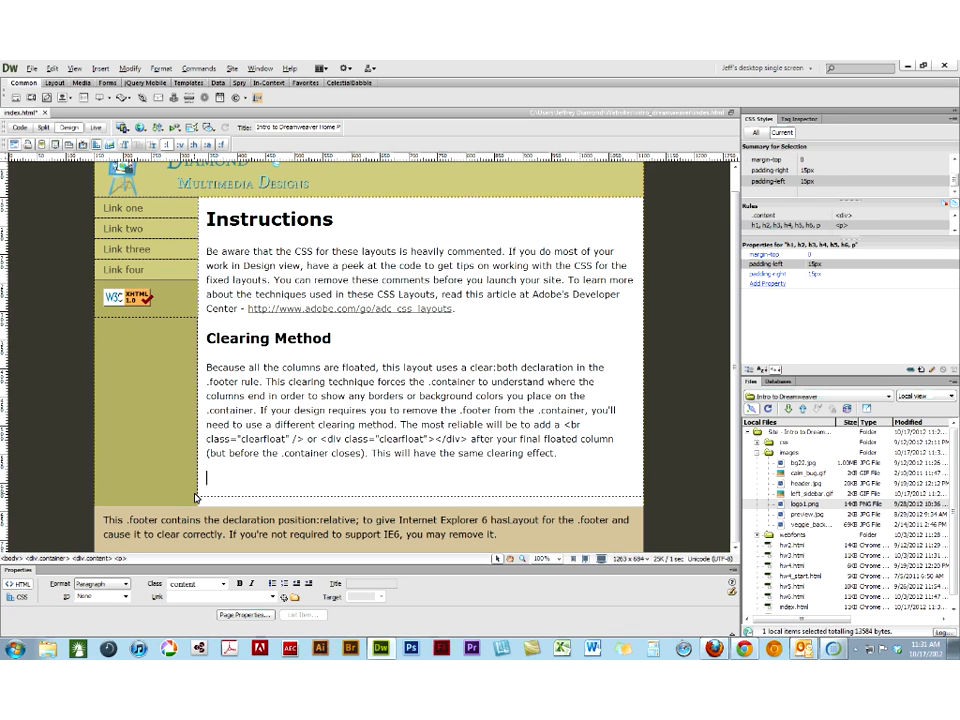
pyautogui.press('BackSpace')
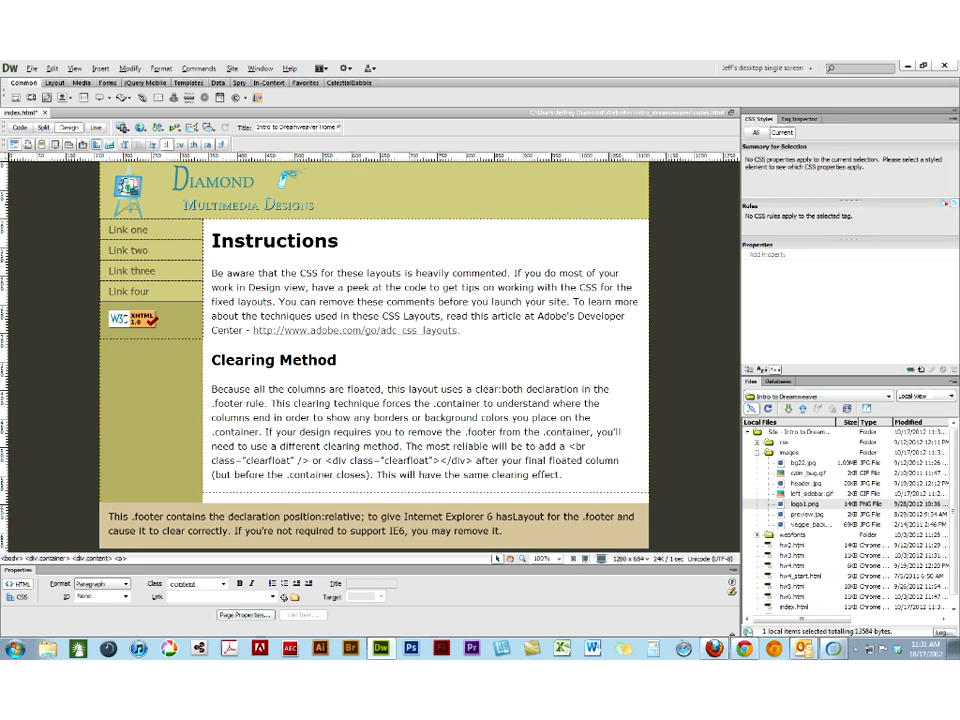
pyautogui.click(128, 190)
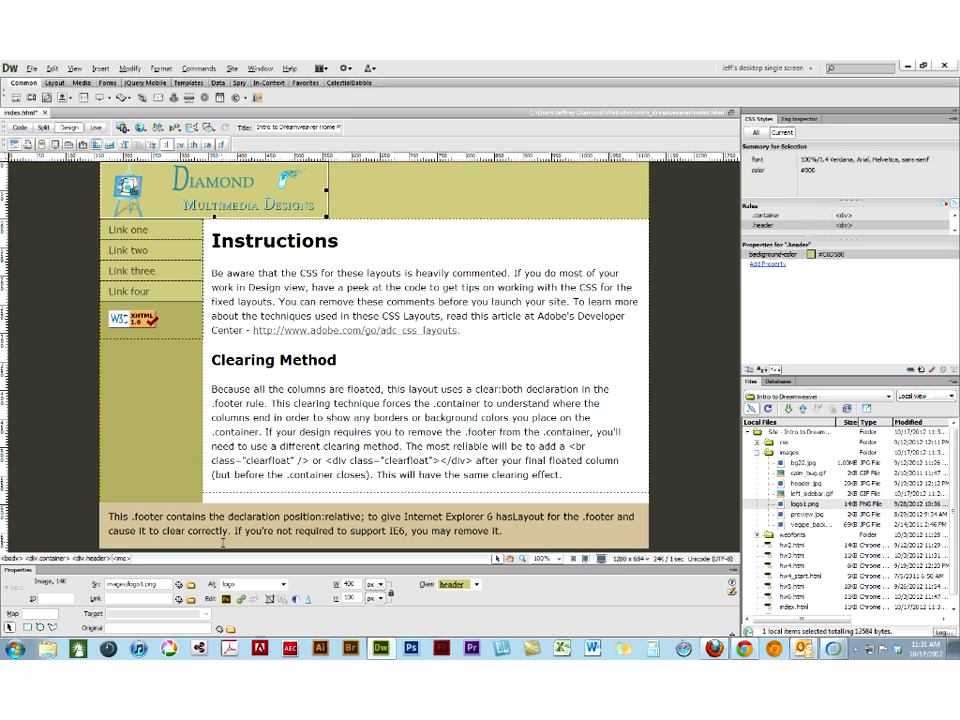
pyautogui.click(113, 270)
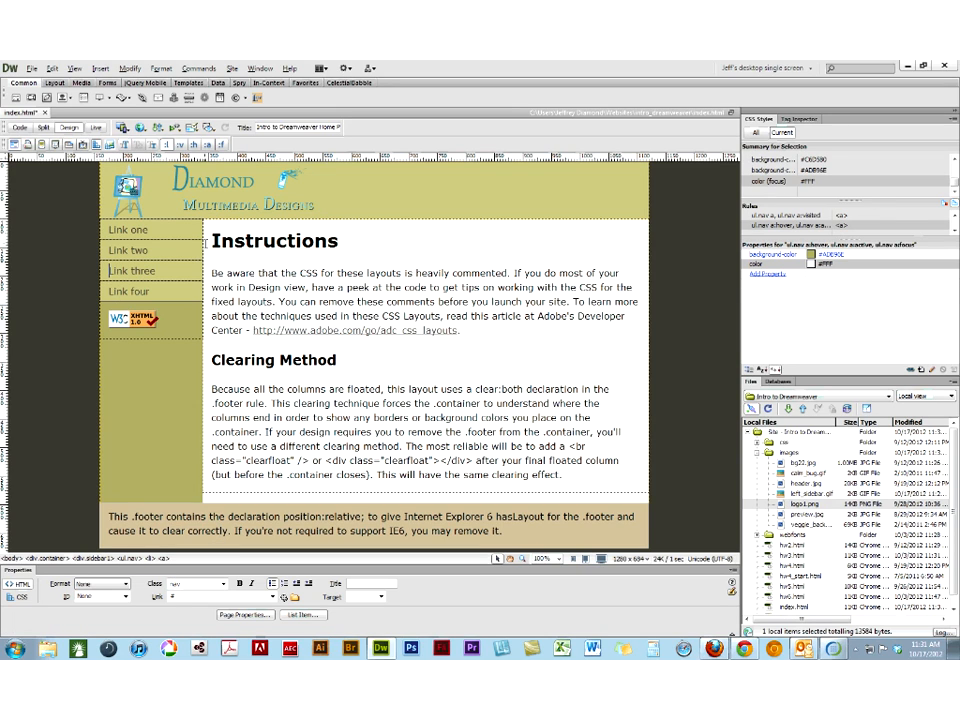
pyautogui.click(235, 241)
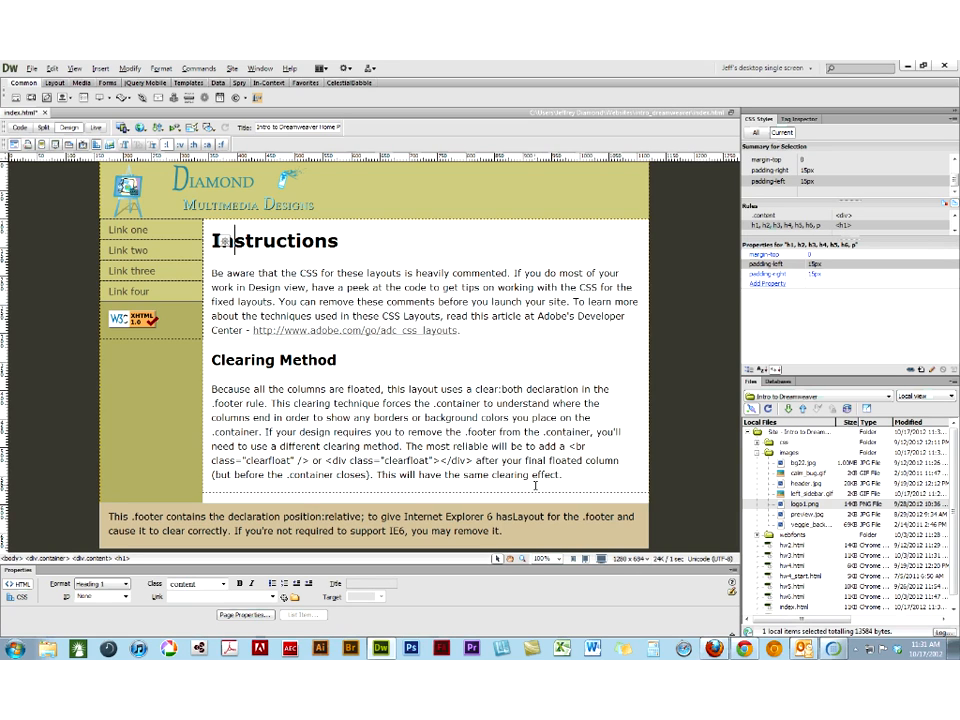
# - Save the page and save it as a template named "Default Page" with the description "2 col fixed center", updating its links
pyautogui.hotkey('ctrl', 's')
pyautogui.click(32, 69)
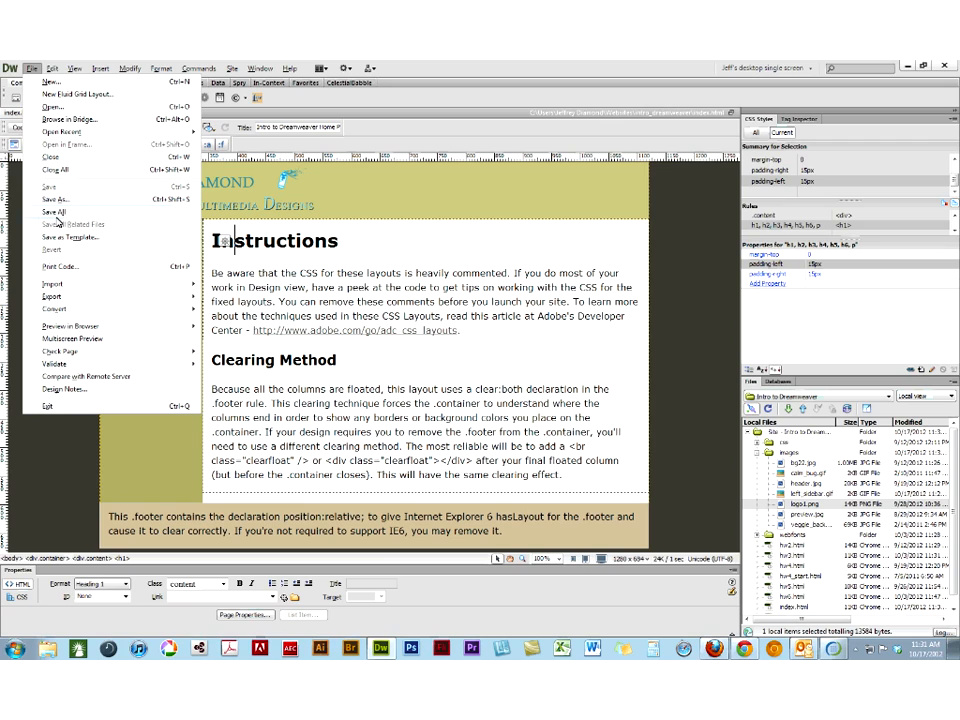
pyautogui.click(111, 244)
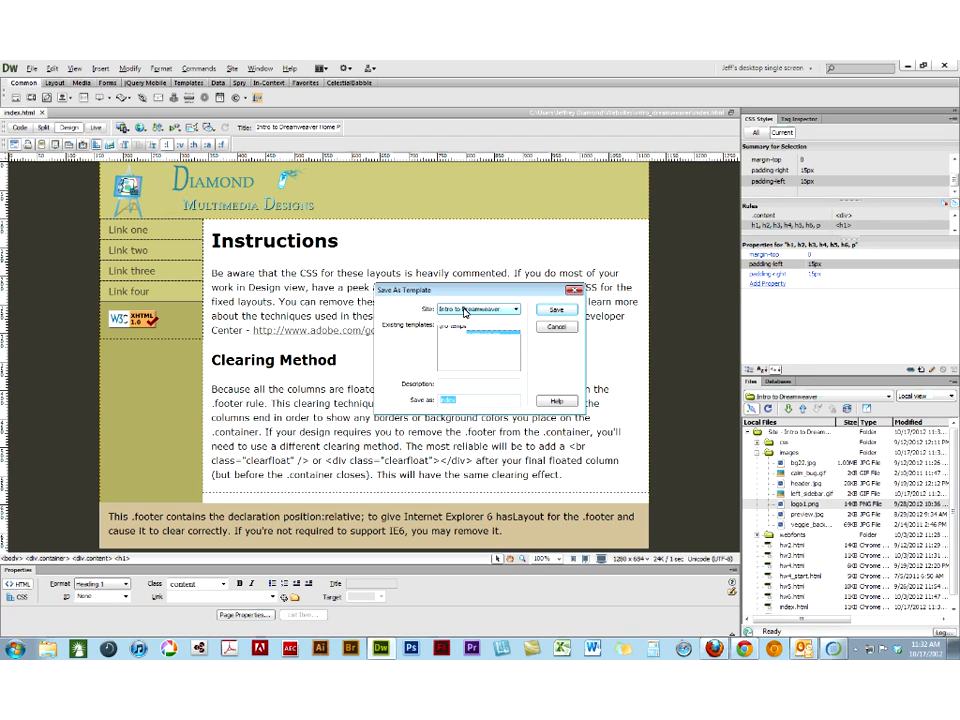
pyautogui.click(464, 311)
pyautogui.click(464, 311)
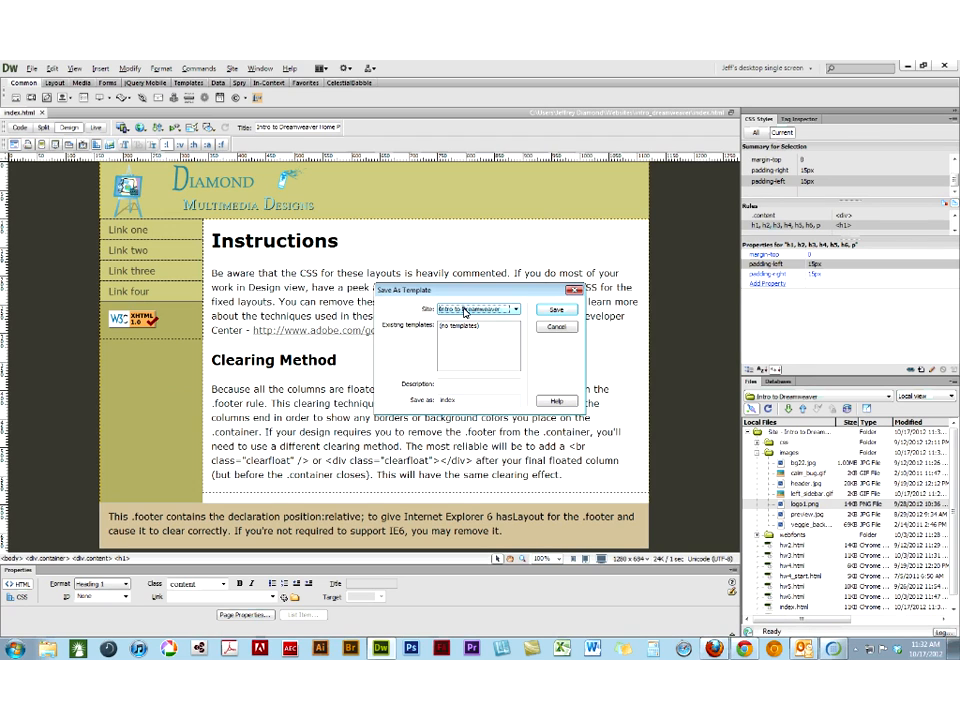
pyautogui.moveTo(461, 399); pyautogui.dragTo(439, 400)
pyautogui.write('Default Page')
pyautogui.click(453, 386)
pyautogui.write('2 col ')
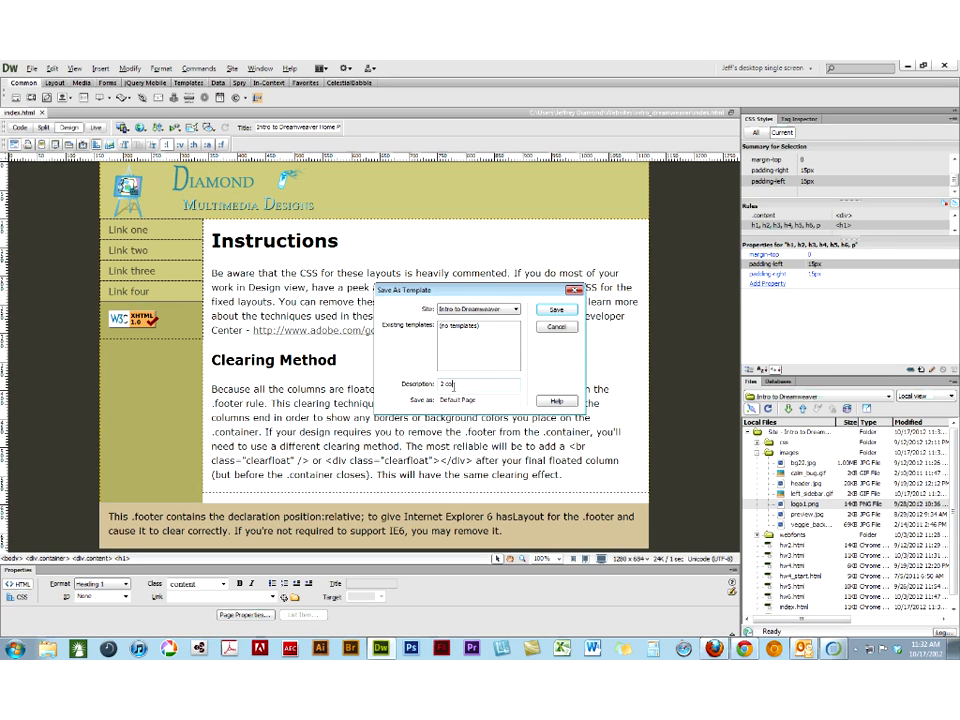
pyautogui.write('fixed center')
pyautogui.click(556, 309)
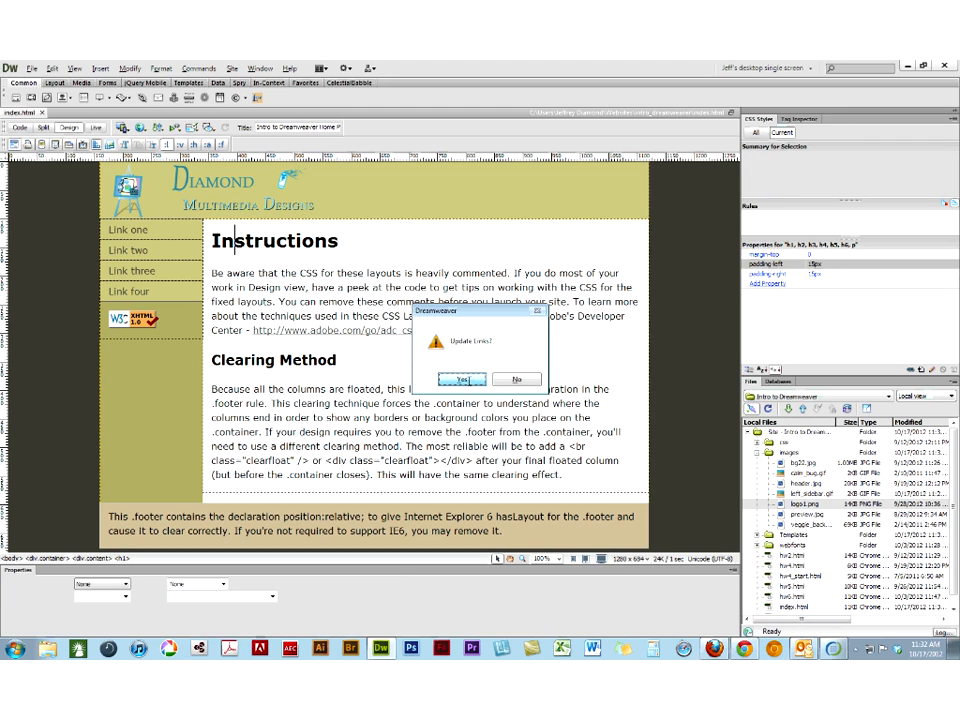
pyautogui.click(459, 380)
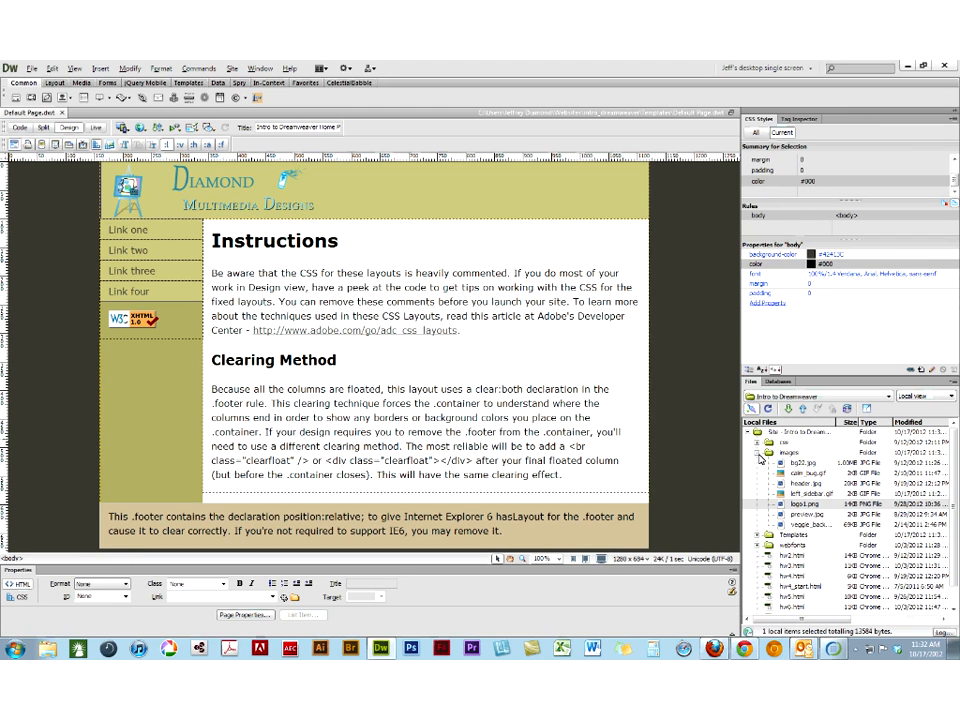
# - Collapse the site's images folder and select the Default Page template file inside the Templates folder
pyautogui.click(757, 452)
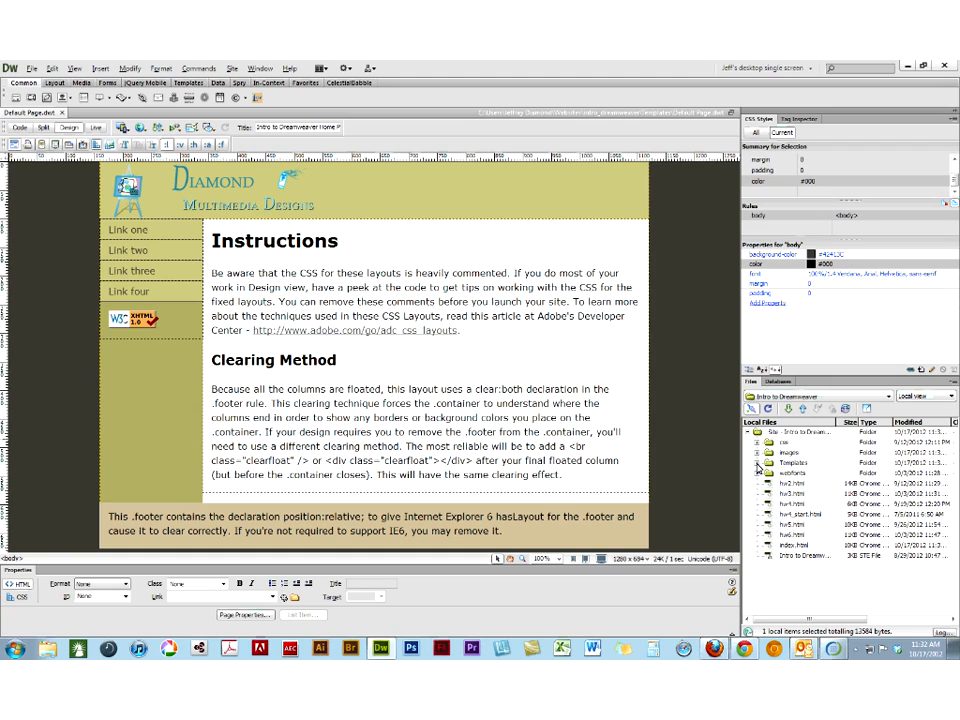
pyautogui.click(759, 466)
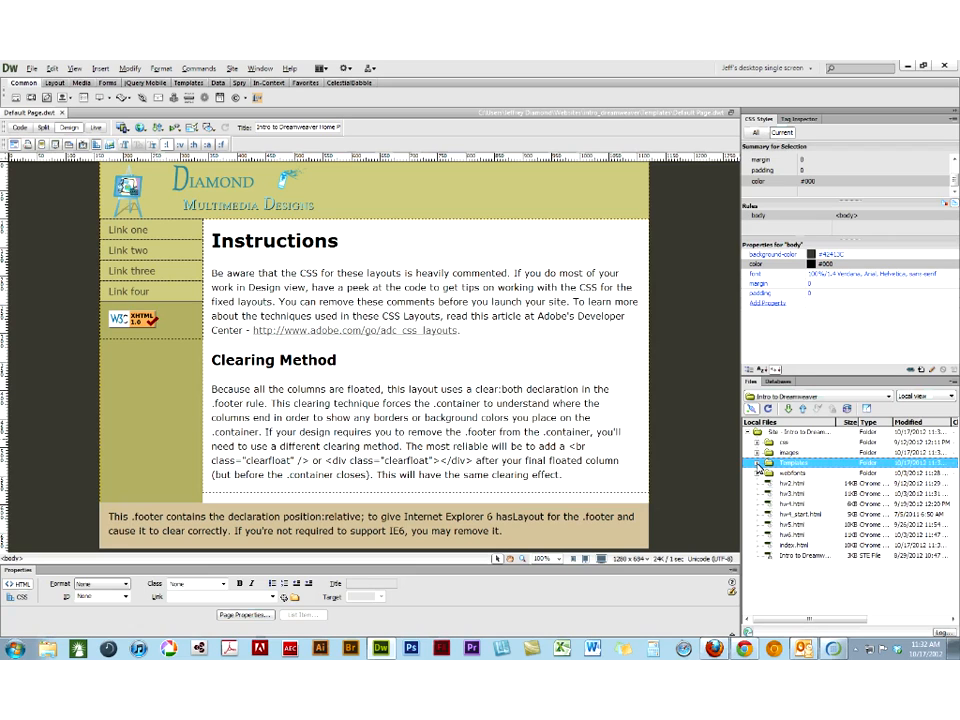
pyautogui.click(757, 463)
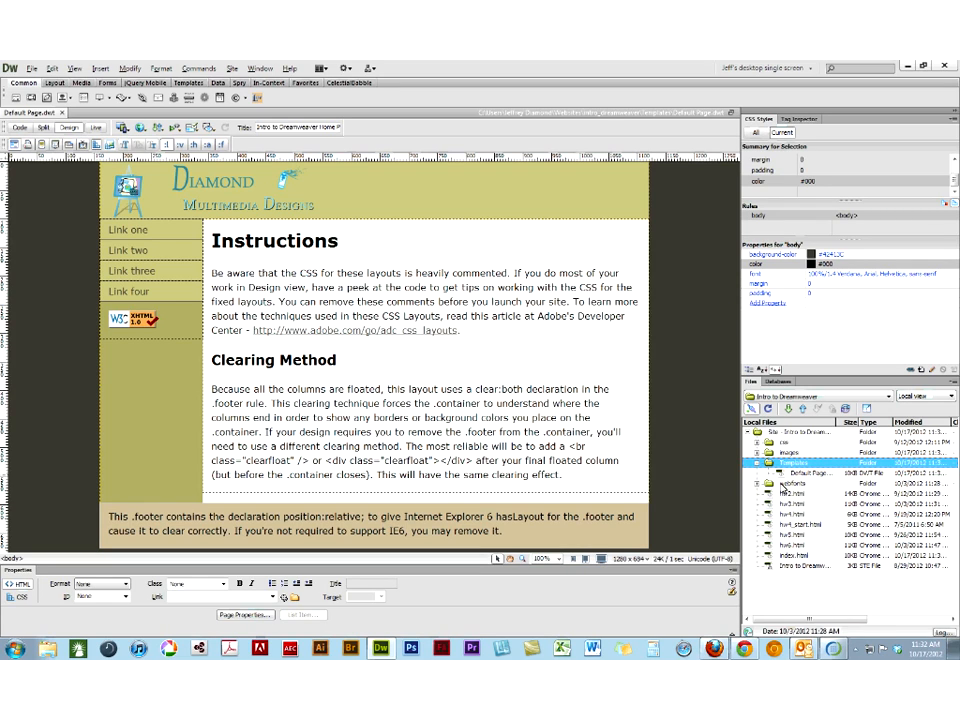
pyautogui.click(786, 473)
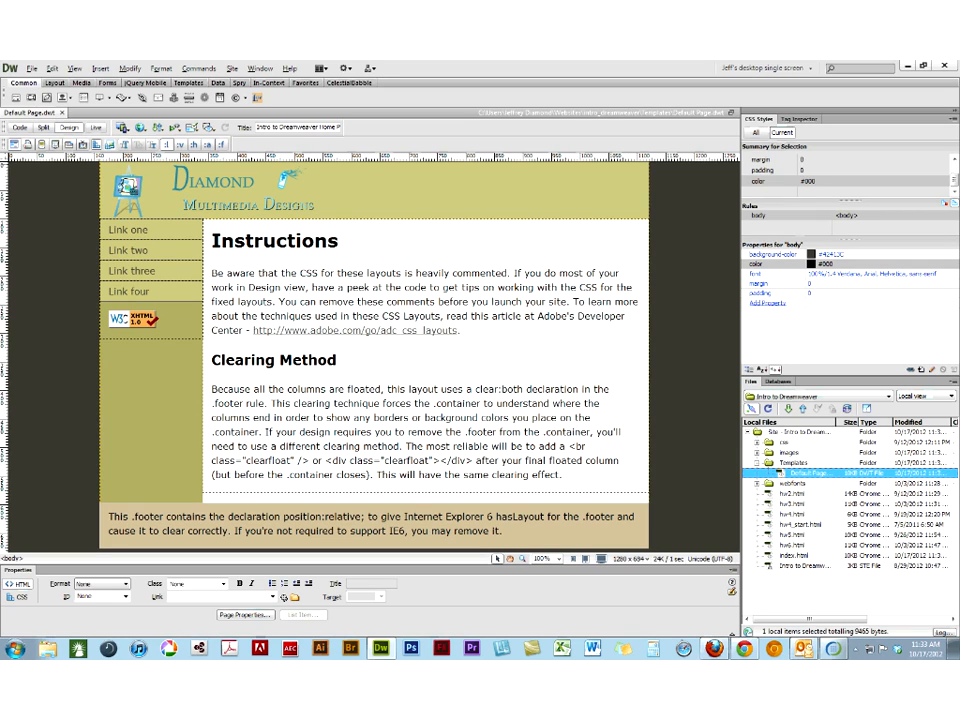
# - Turn the whole "Instructions" heading element into an editable region named "heading"
pyautogui.click(214, 240)
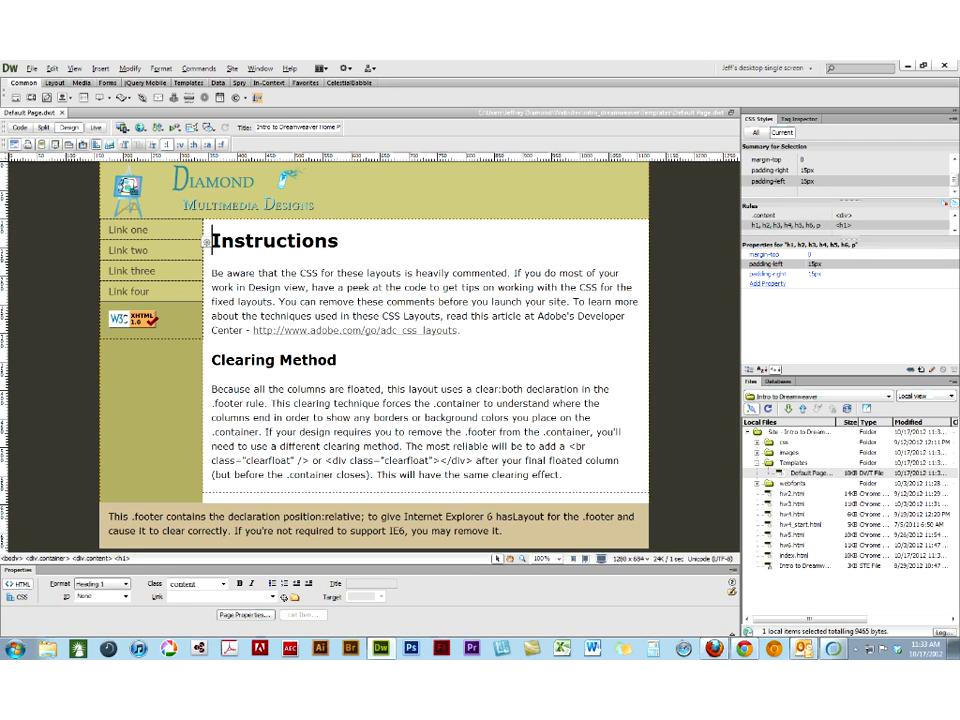
pyautogui.click(121, 559)
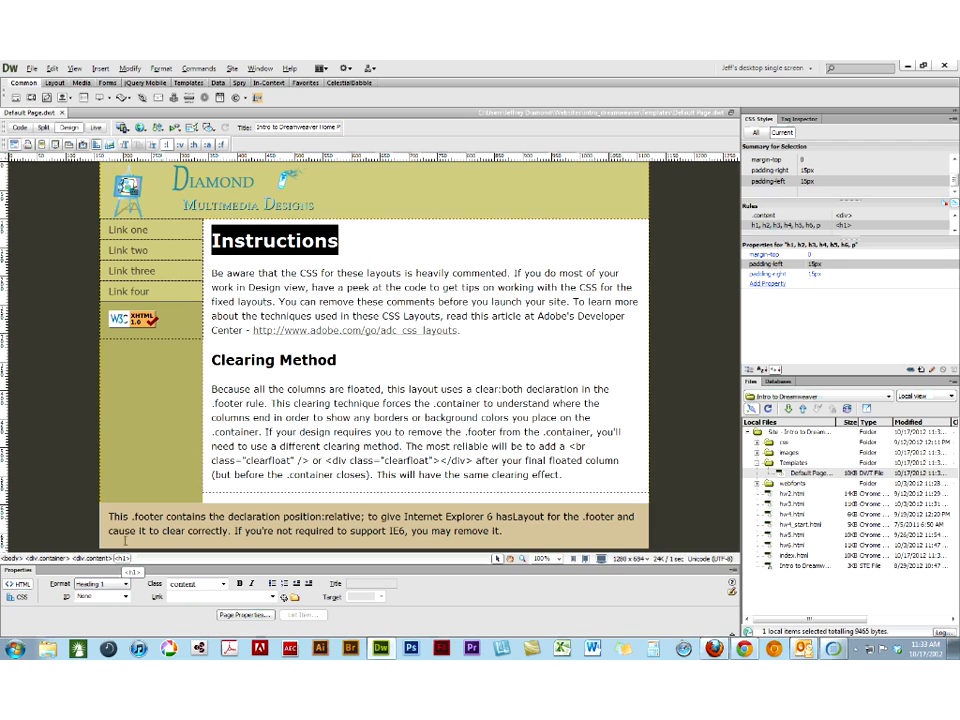
pyautogui.click(111, 68)
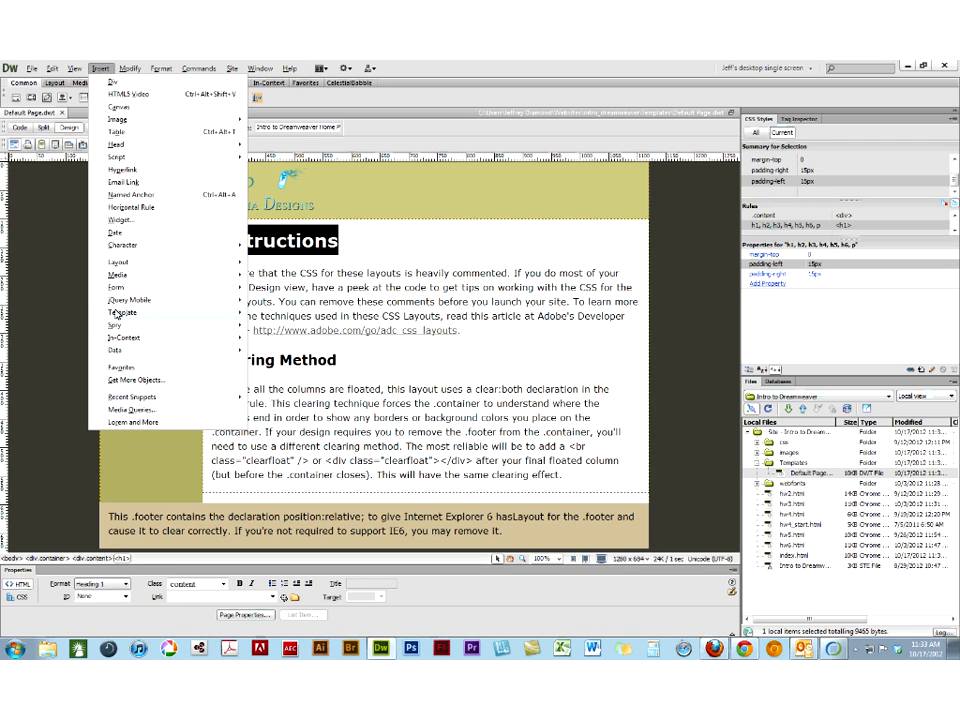
pyautogui.moveTo(238, 314)
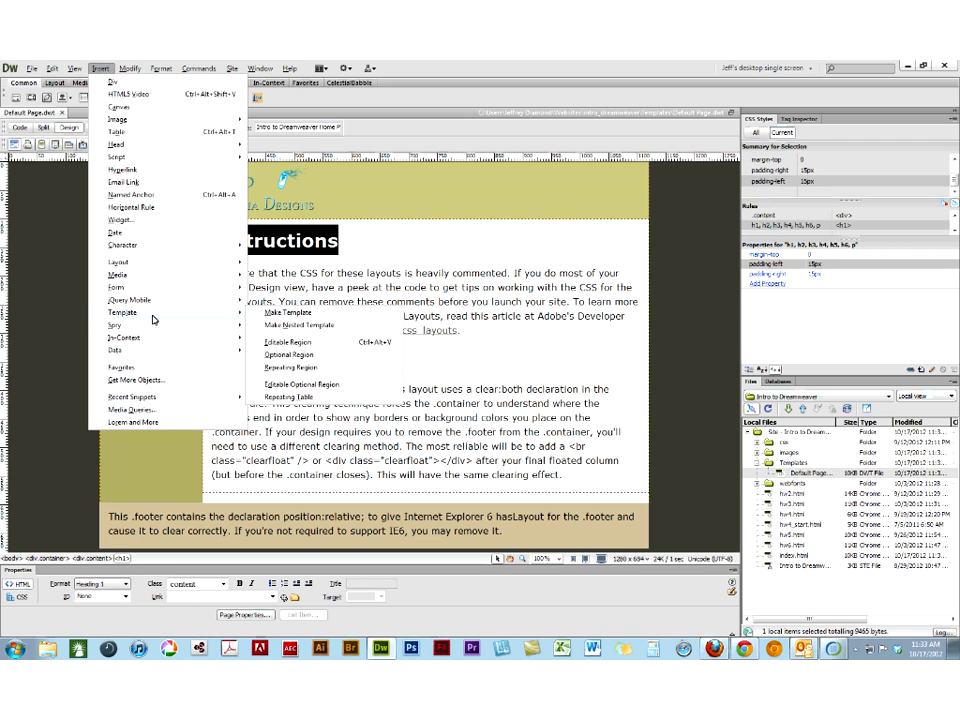
pyautogui.click(300, 345)
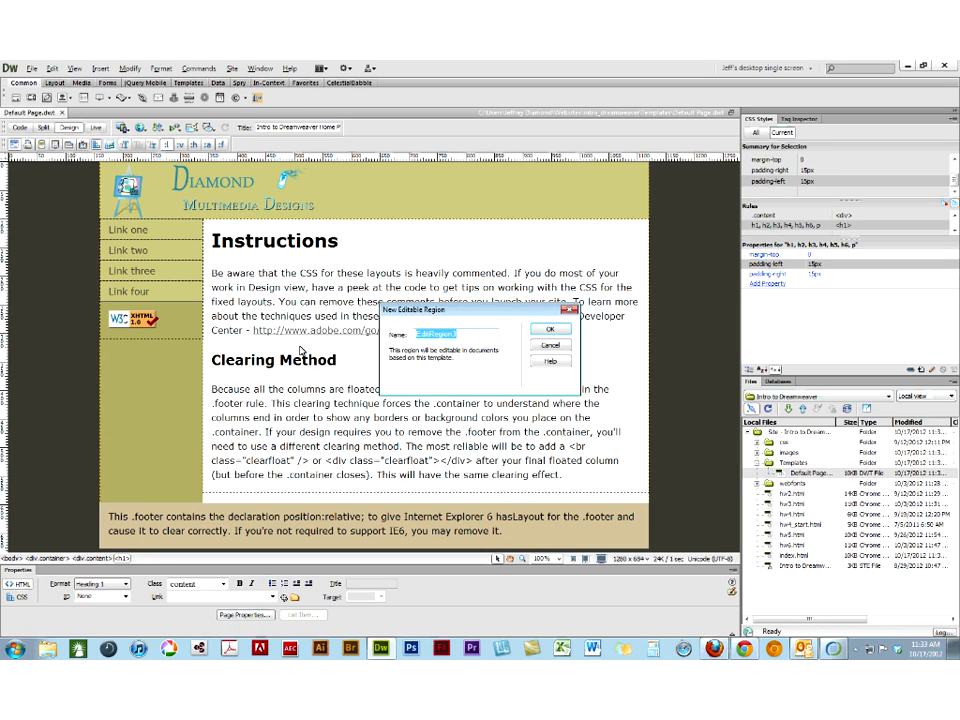
pyautogui.write('heading')
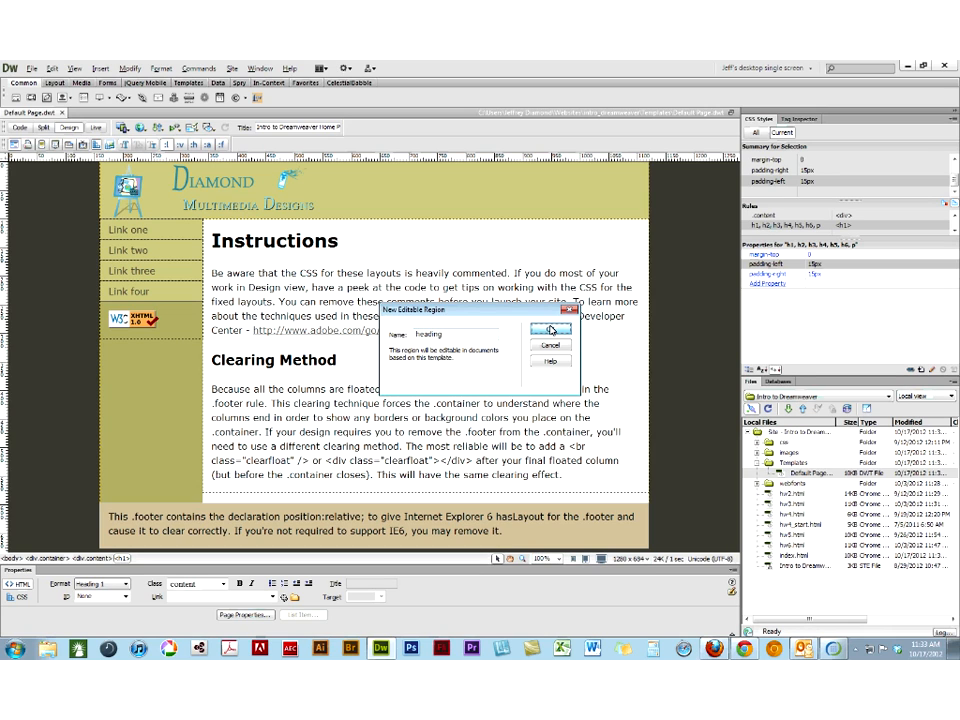
pyautogui.click(551, 330)
# - Turn all the text below the Instructions heading into an editable region named "content" and save the template
pyautogui.click(571, 485)
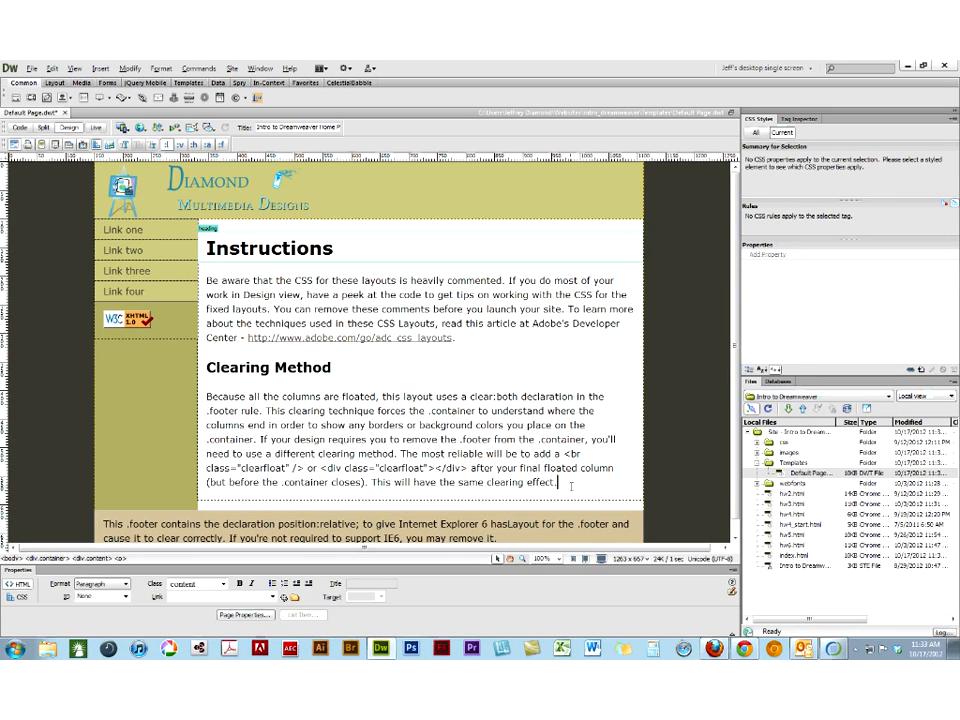
pyautogui.hotkey('ctrl', 'a')
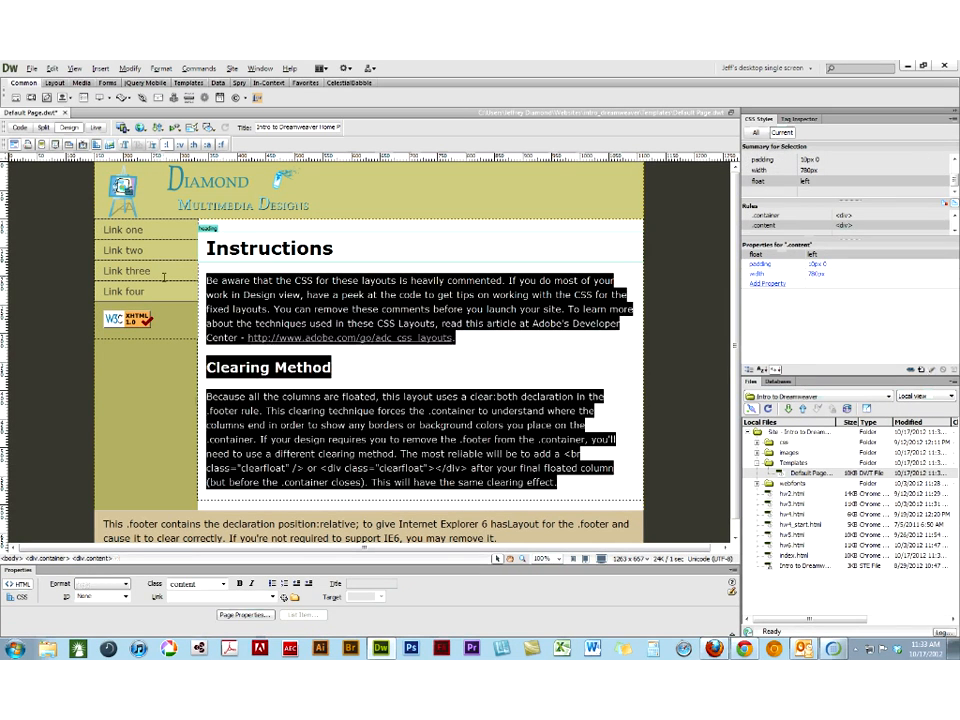
pyautogui.click(101, 69)
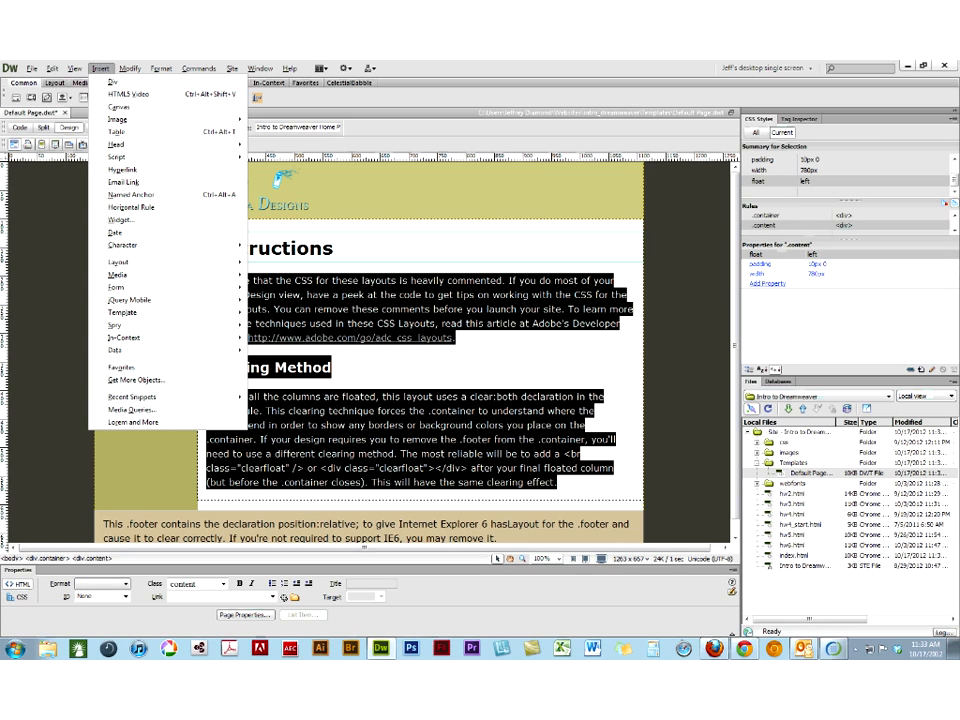
pyautogui.moveTo(143, 319)
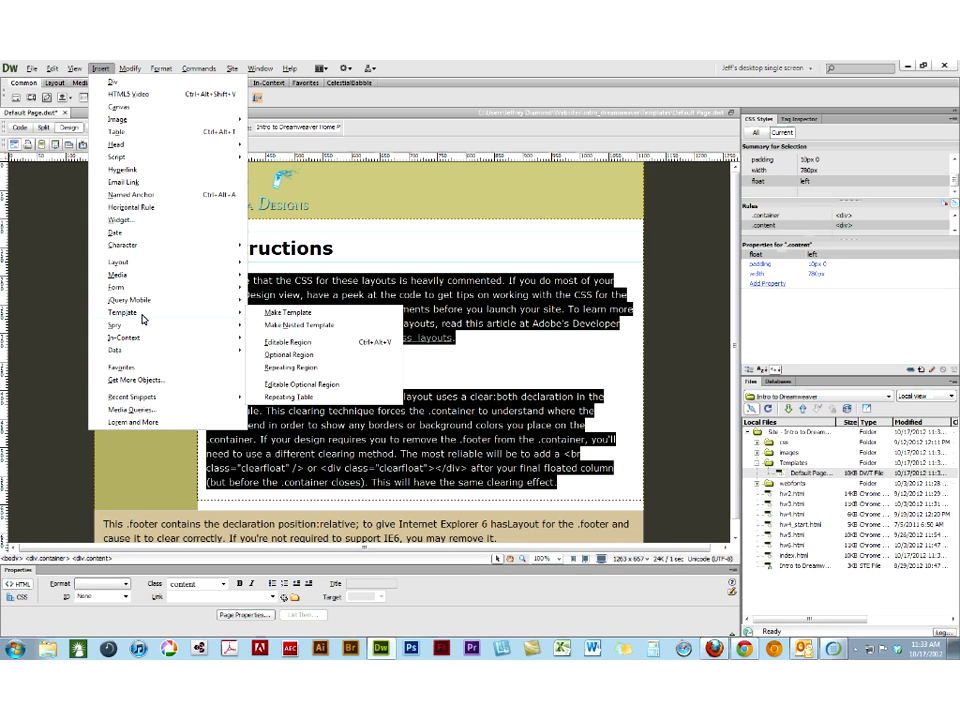
pyautogui.click(290, 342)
pyautogui.write('content')
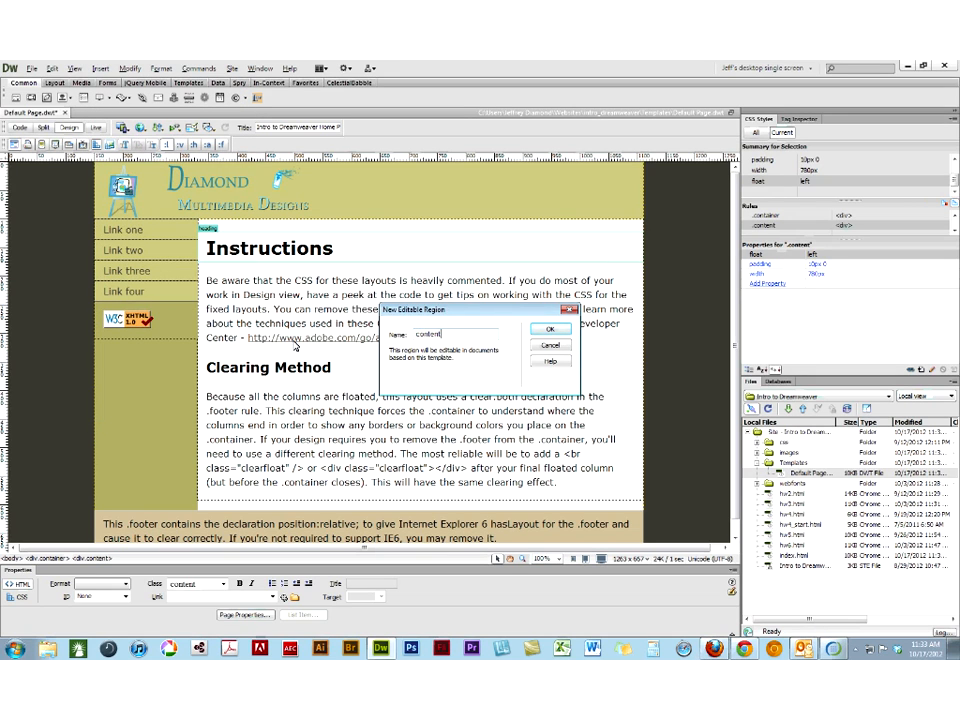
pyautogui.click(556, 330)
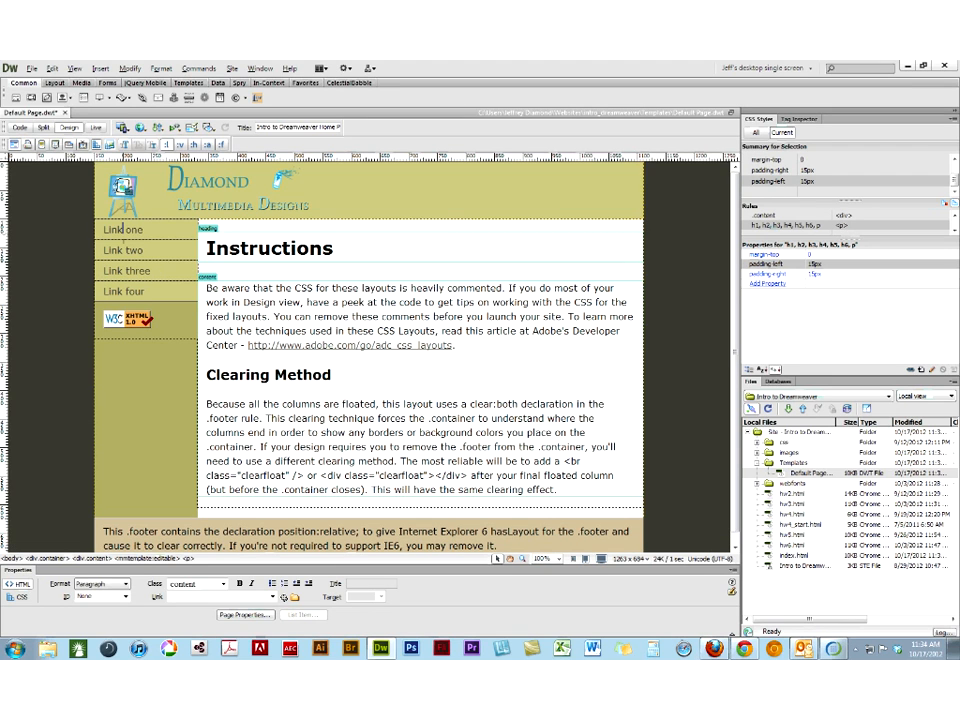
pyautogui.click(121, 229)
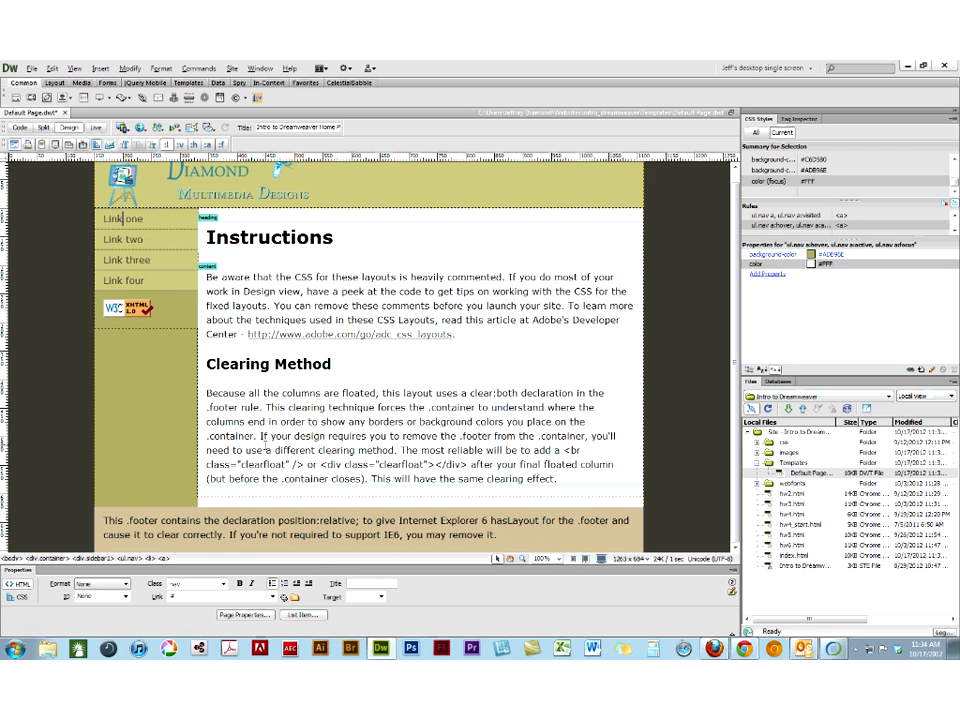
pyautogui.click(211, 191)
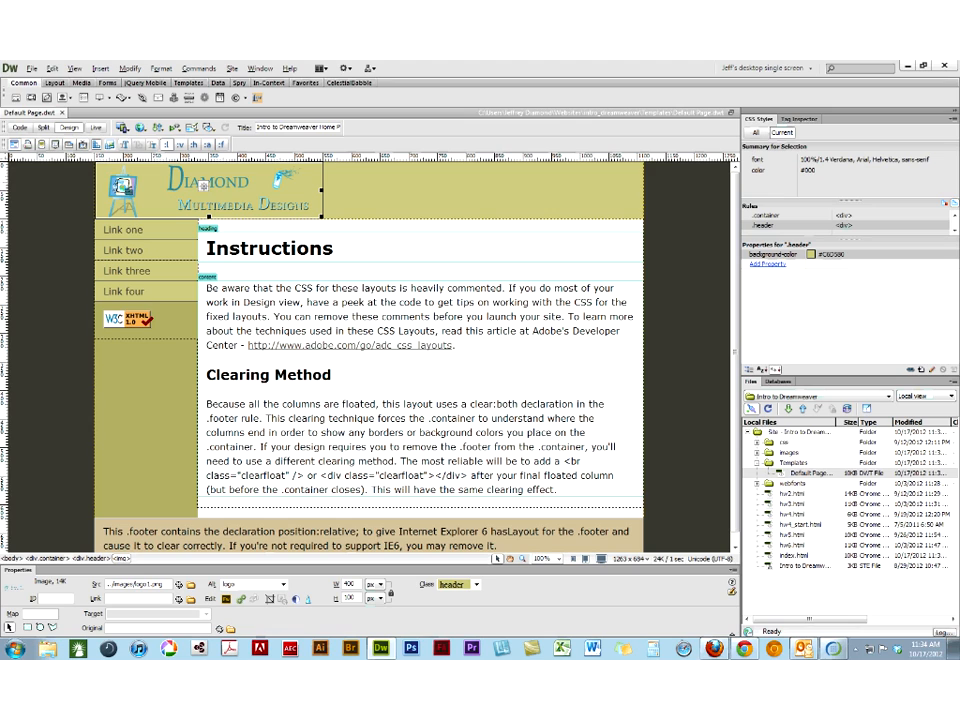
# - Create a new page from the Default Page template of the Intro to Dreamweaver site
pyautogui.click(32, 69)
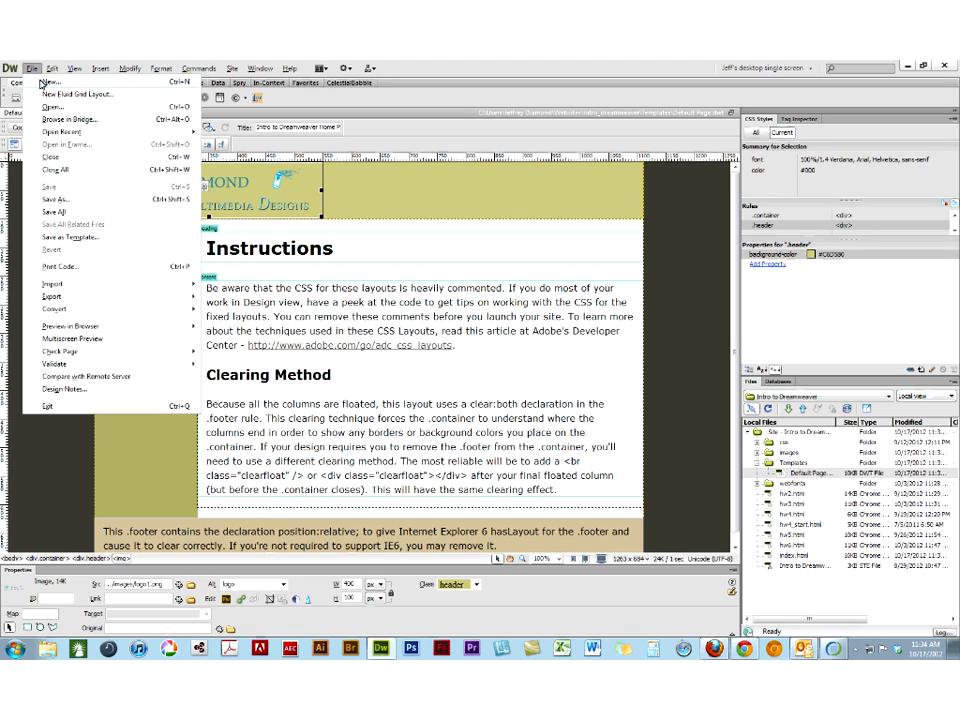
pyautogui.click(43, 83)
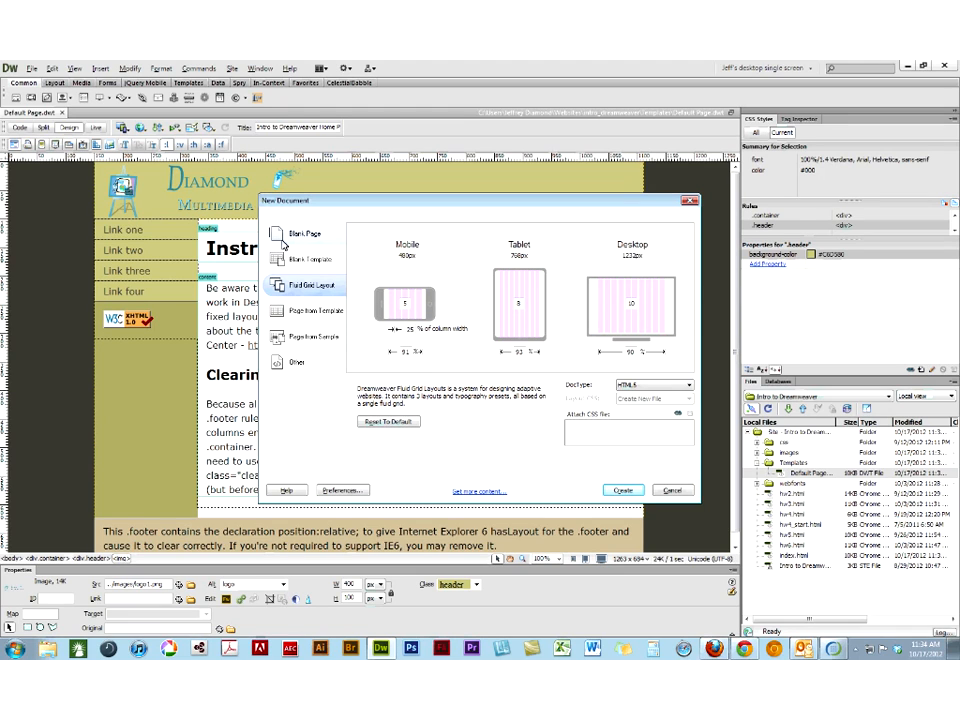
pyautogui.click(314, 312)
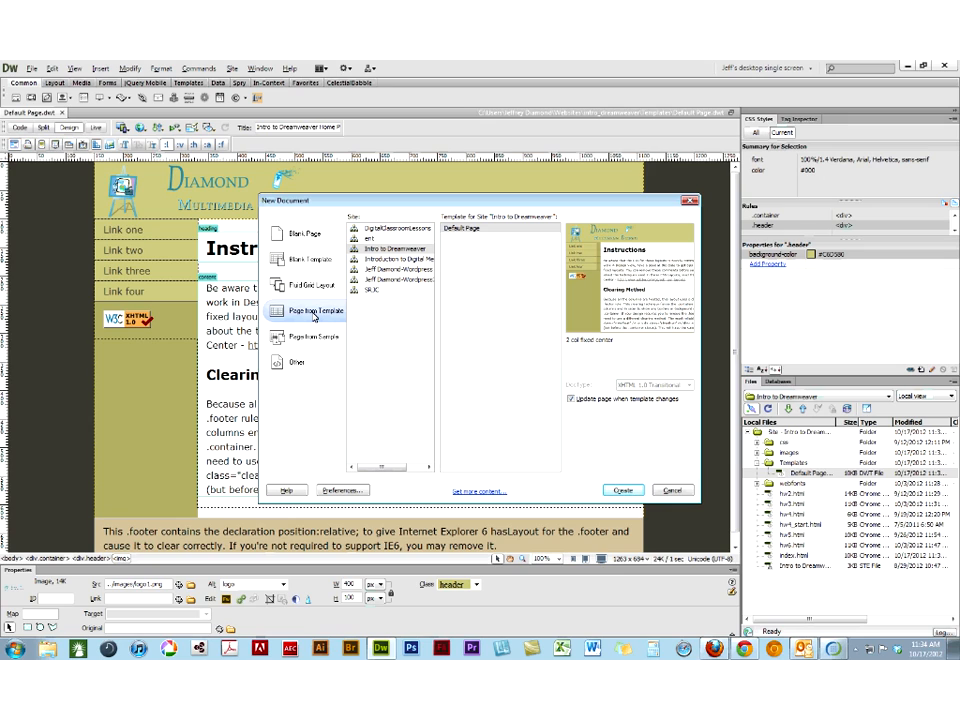
pyautogui.click(469, 231)
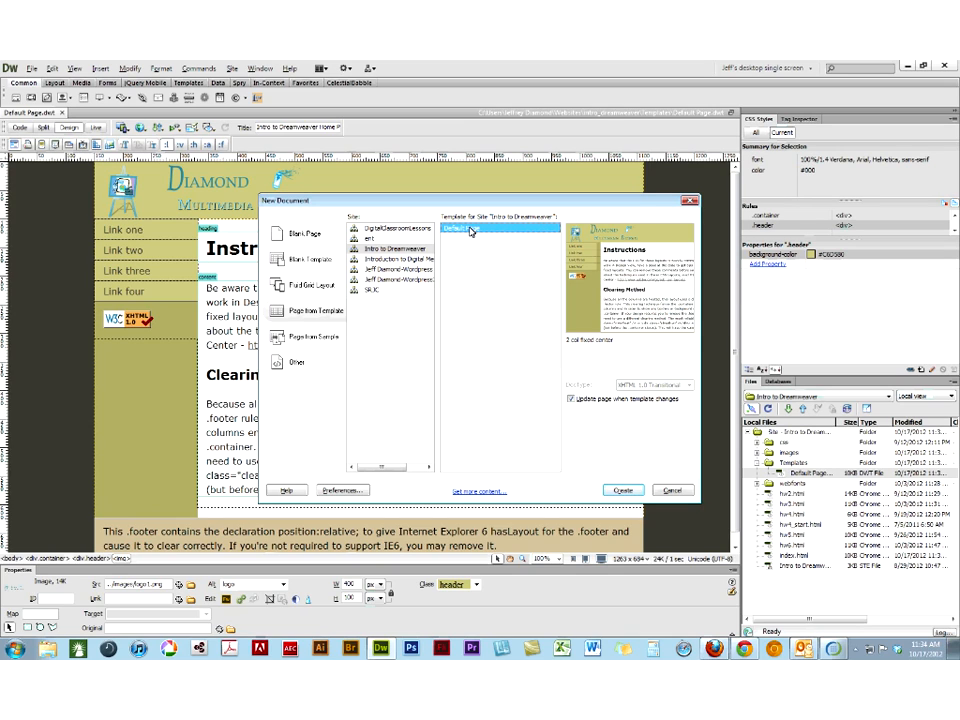
pyautogui.click(622, 490)
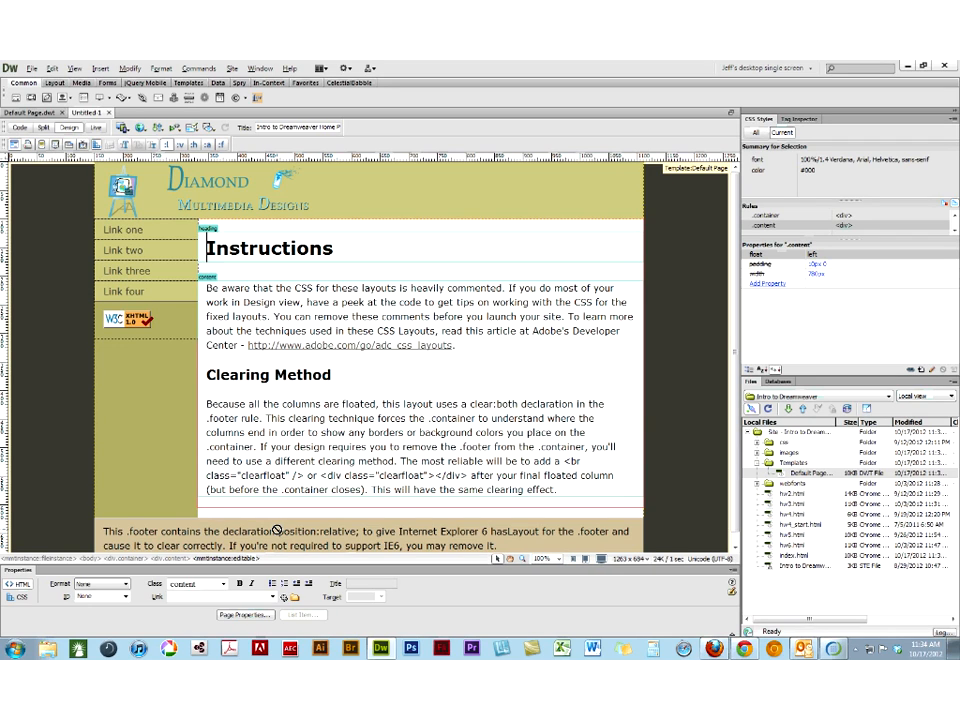
# - Replace the heading text in the new page's heading region with "This is my first page"
pyautogui.moveTo(338, 248); pyautogui.dragTo(85, 237)
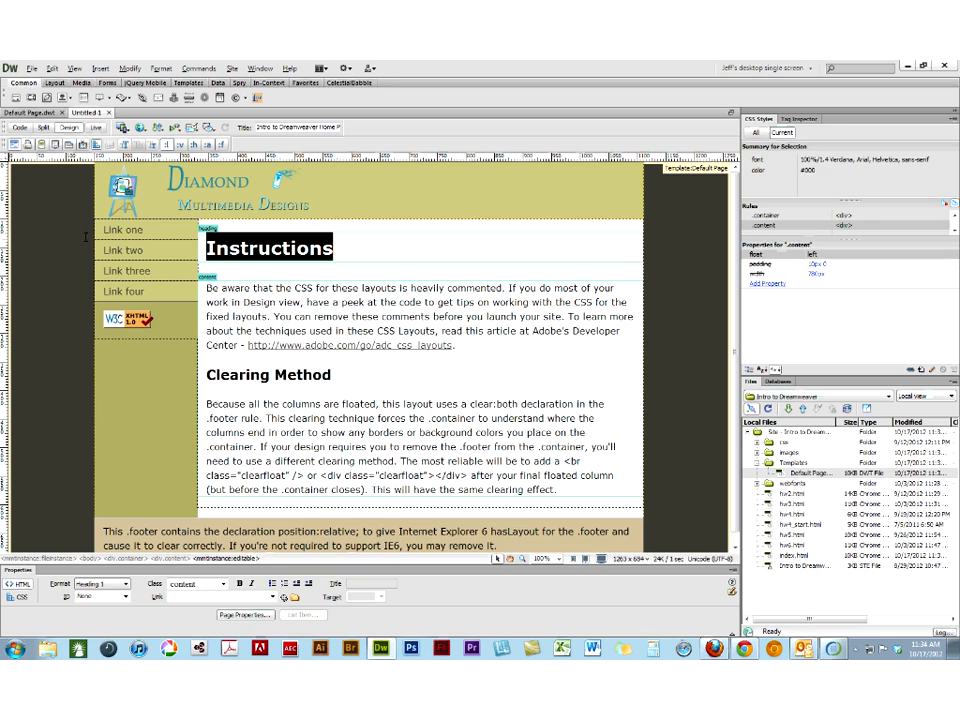
pyautogui.write('This is my first page')
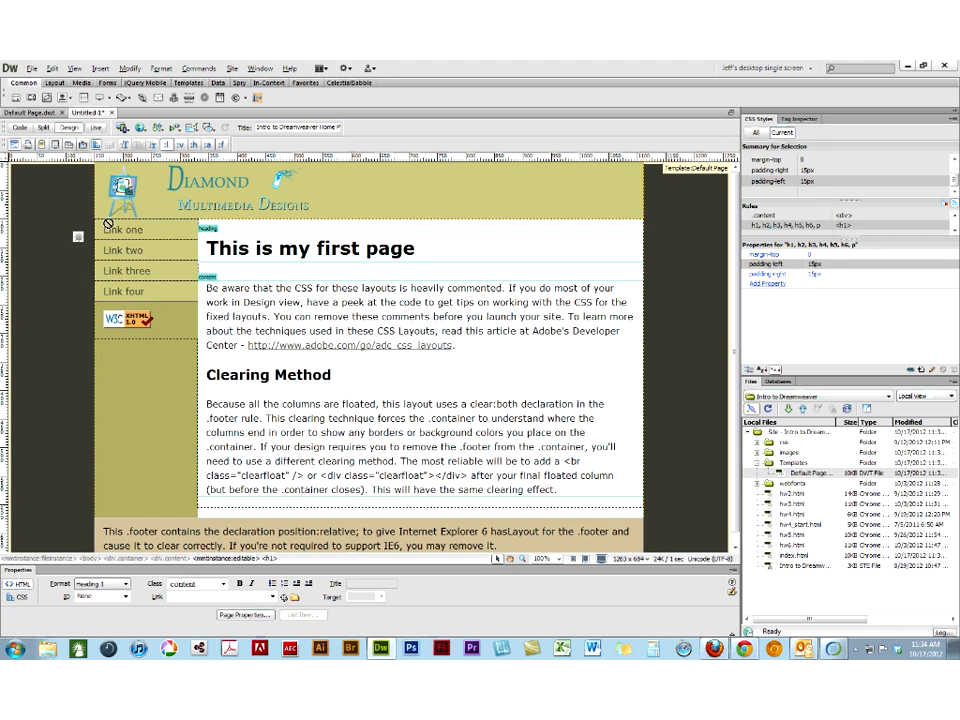
# - Replace the text in the content region with three Lorem Ipsum paragraphs generated by Lorem and More
pyautogui.moveTo(564, 490); pyautogui.dragTo(383, 456)
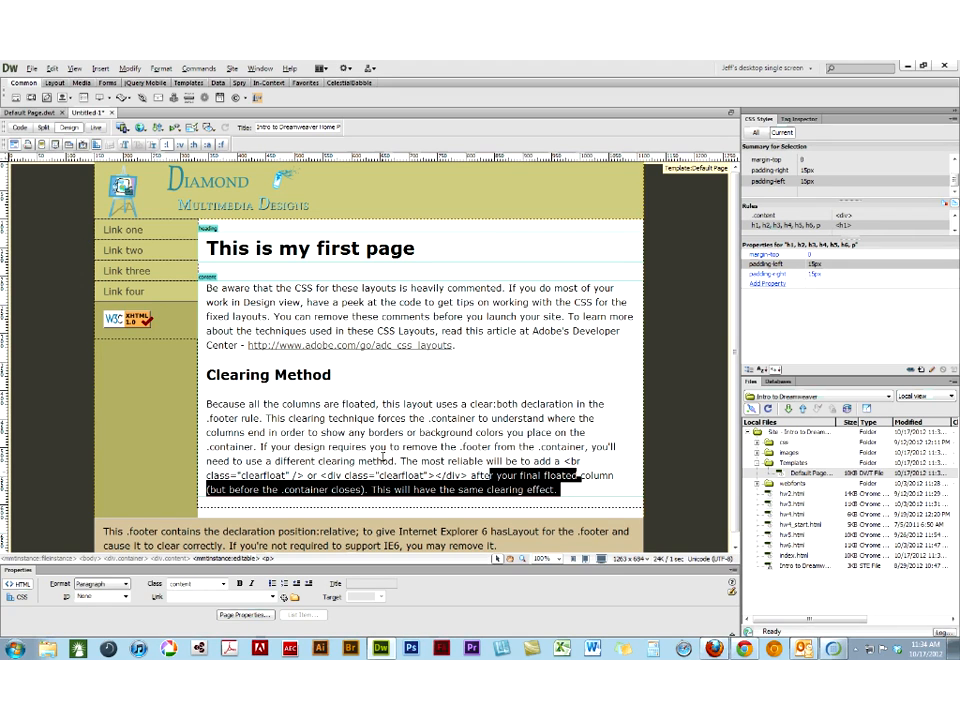
pyautogui.hotkey('ctrl', 'a')
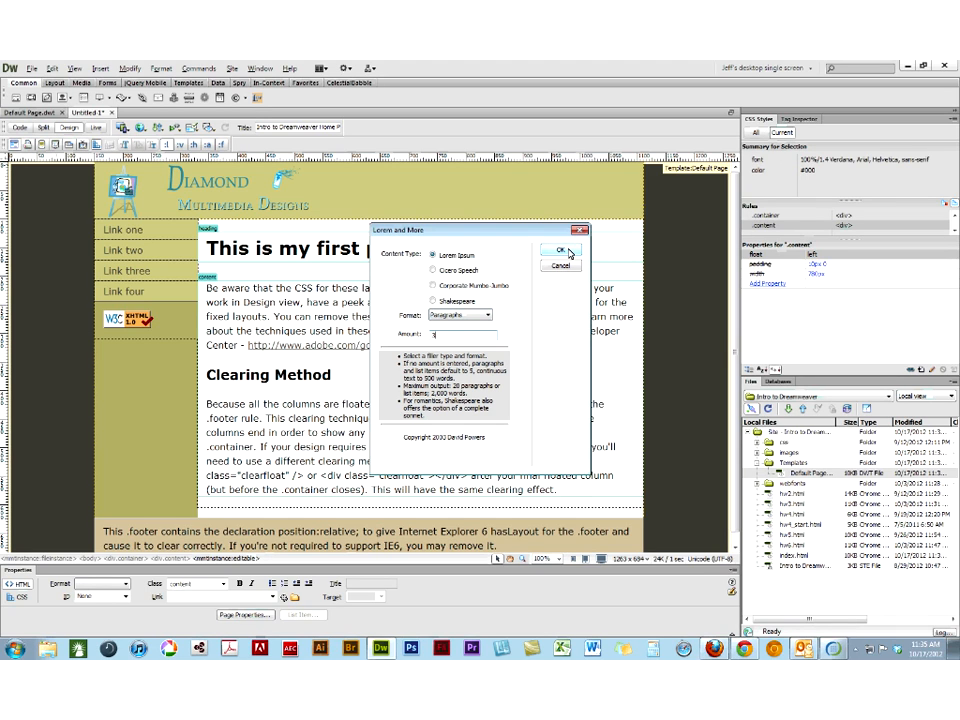
pyautogui.click(569, 250)
pyautogui.moveTo(556, 315); pyautogui.dragTo(57, 179)
pyautogui.press('Delete')
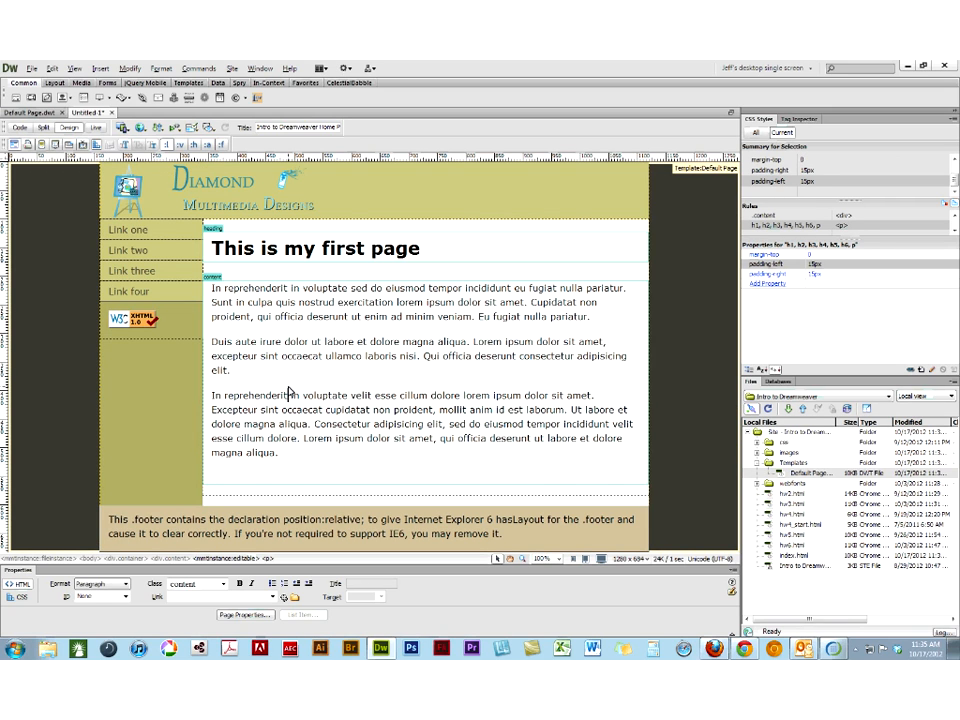
# - Save the first template-based page as based_on_template1.html in the intro_dreamweaver folder
pyautogui.hotkey('ctrl', 's')
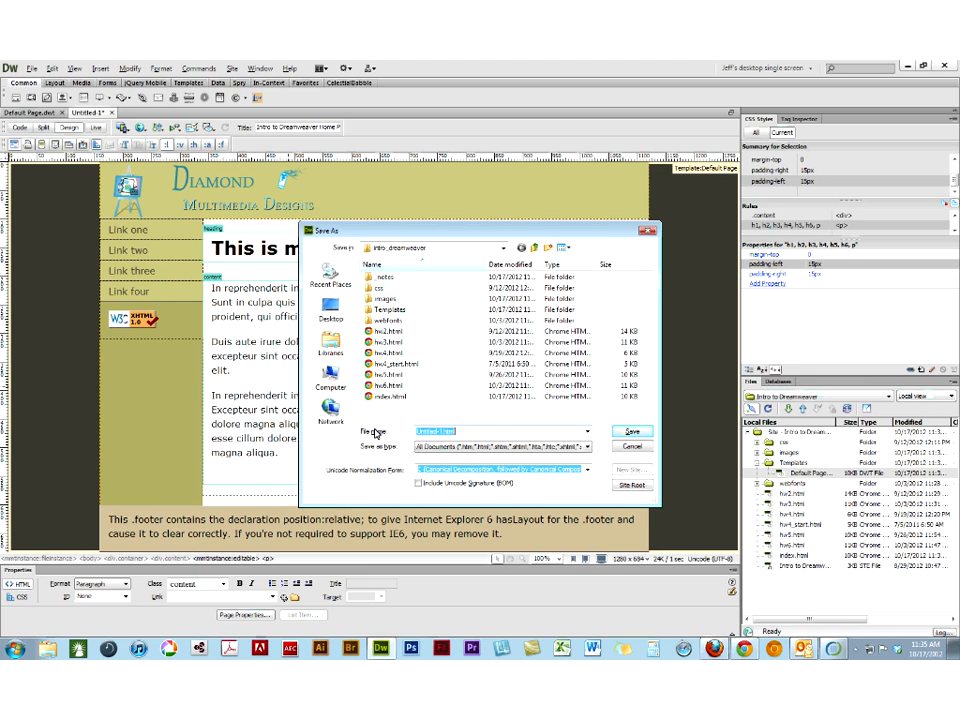
pyautogui.write('based')
pyautogui.write('_on_templ')
pyautogui.write('ate')
pyautogui.write('.')
pyautogui.press('Return')
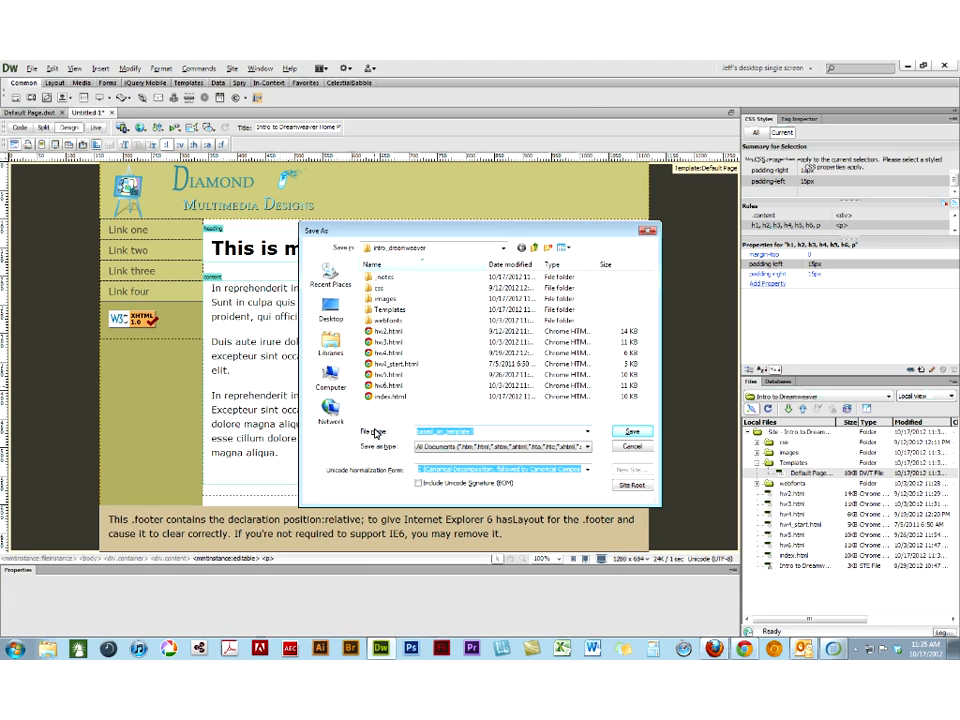
# - Create another page from the Default Page template and replace its heading with "This is my second page"
pyautogui.click(33, 68)
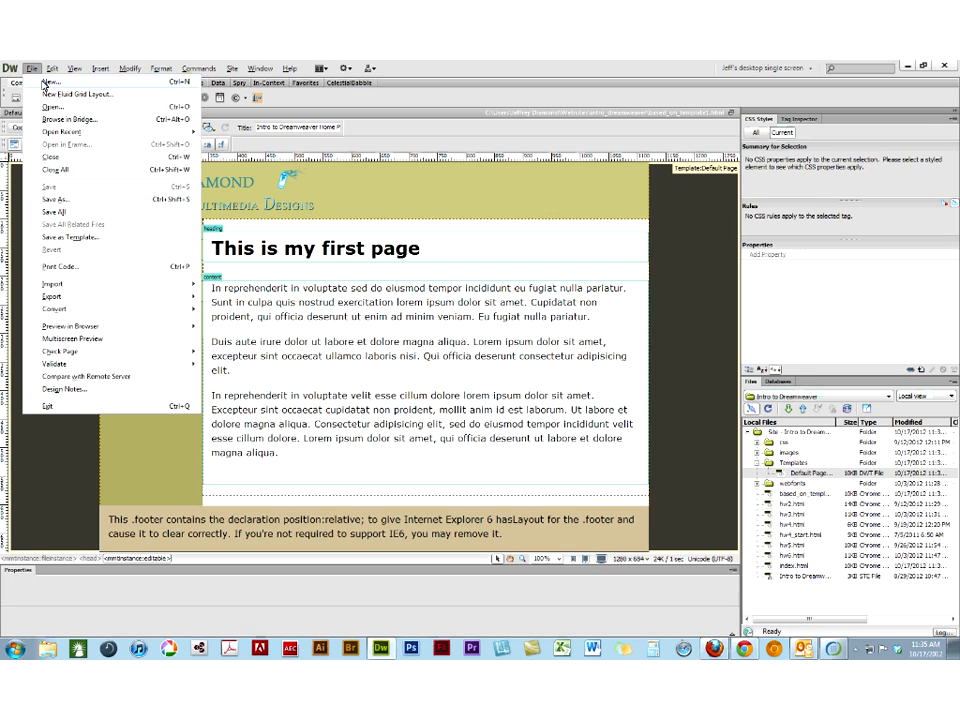
pyautogui.click(47, 82)
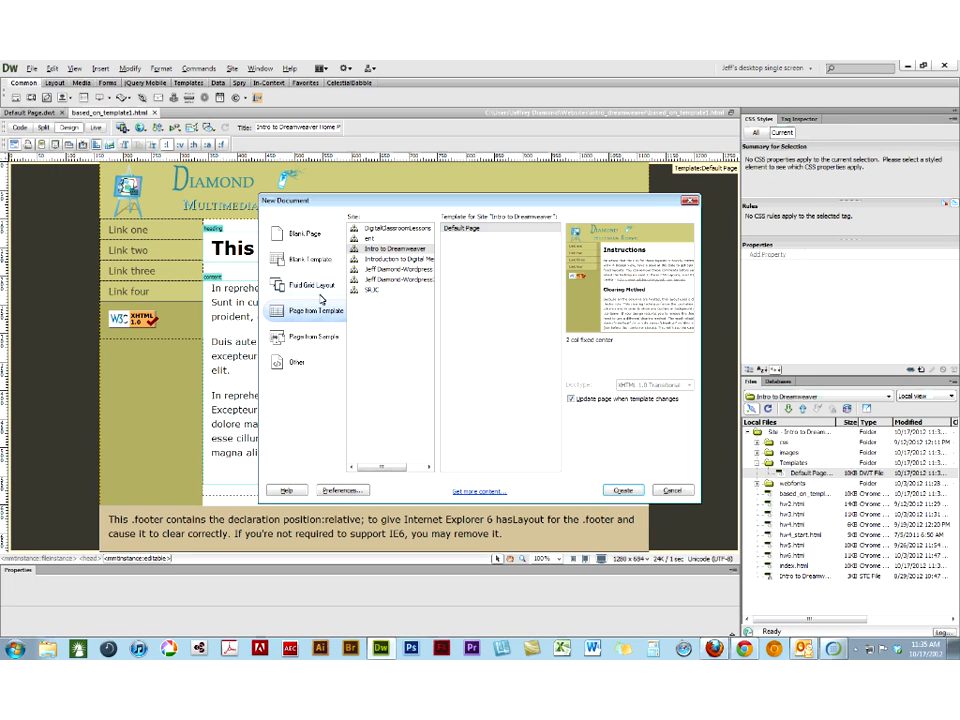
pyautogui.click(619, 493)
pyautogui.write('This')
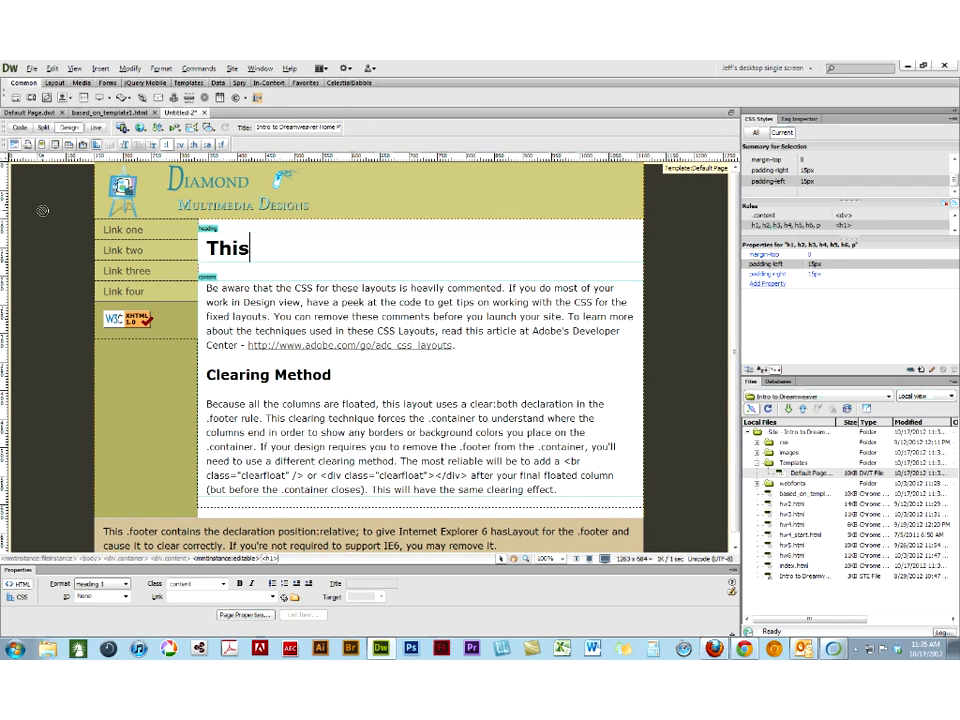
pyautogui.write(' is my sec')
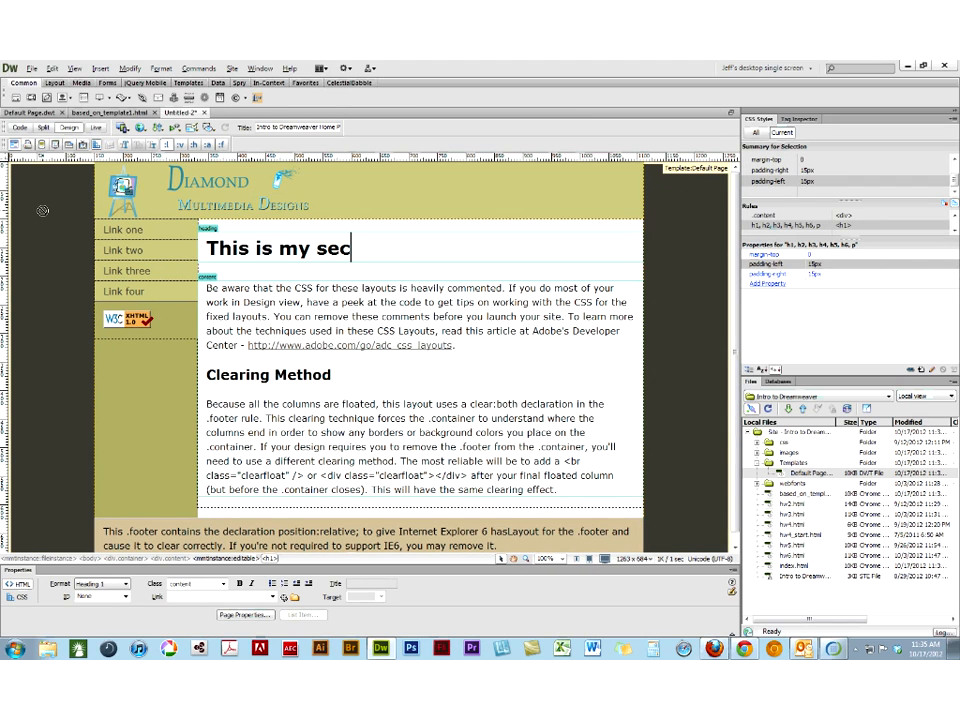
pyautogui.write('ond page')
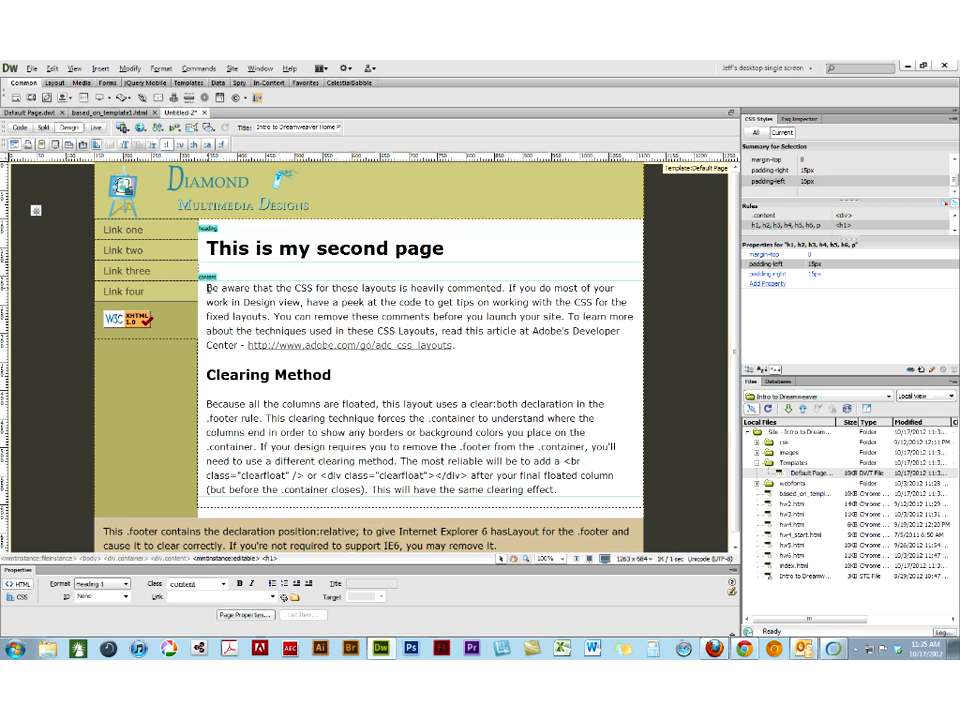
# - Replace the second page's content region text with 4 Cicero Speech paragraphs generated by Lorem and More
pyautogui.hotkey('ctrl', 'a')
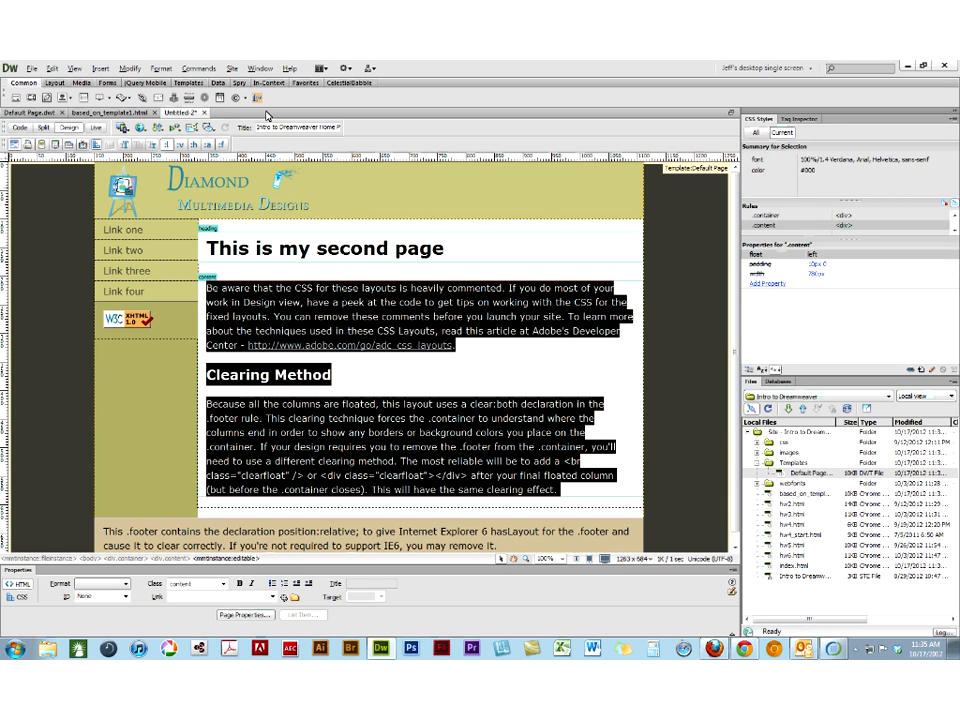
pyautogui.press('Delete')
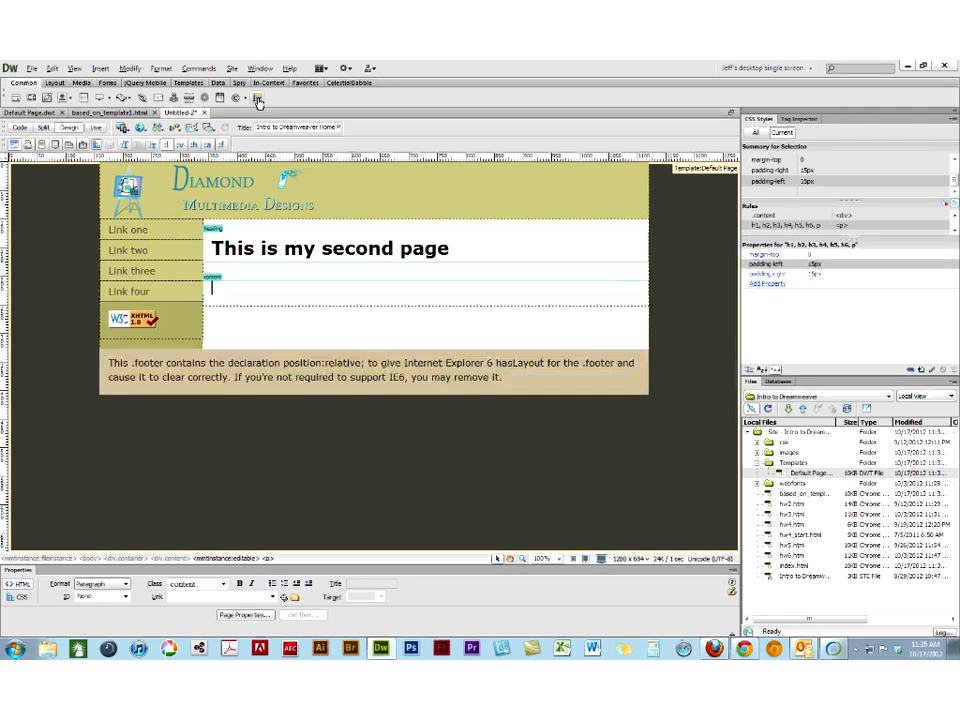
pyautogui.click(258, 100)
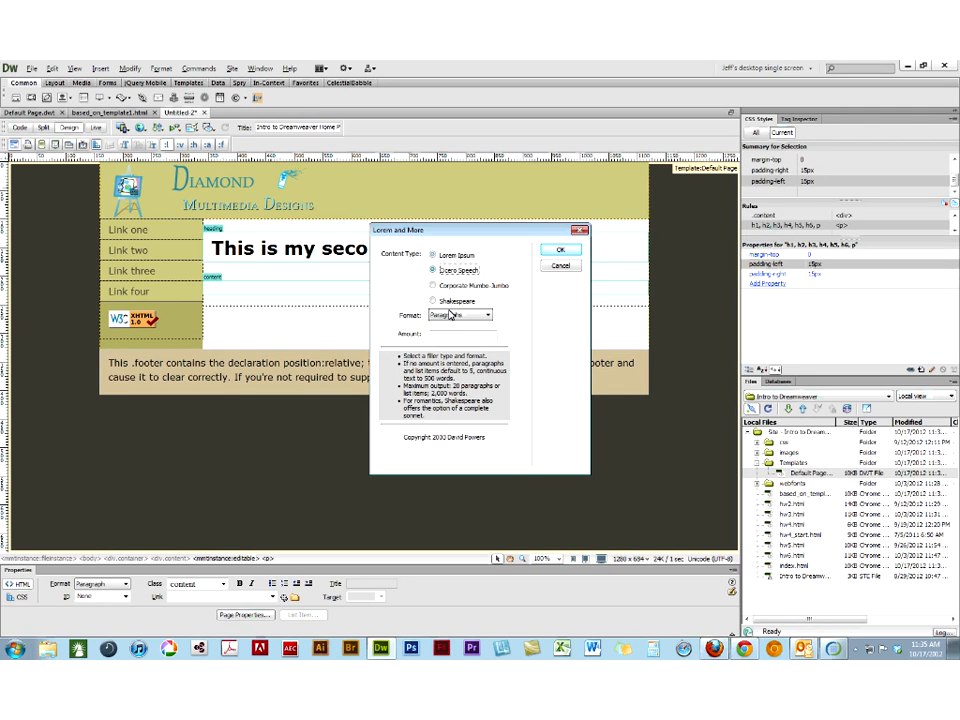
pyautogui.click(453, 334)
pyautogui.write('4')
pyautogui.click(552, 251)
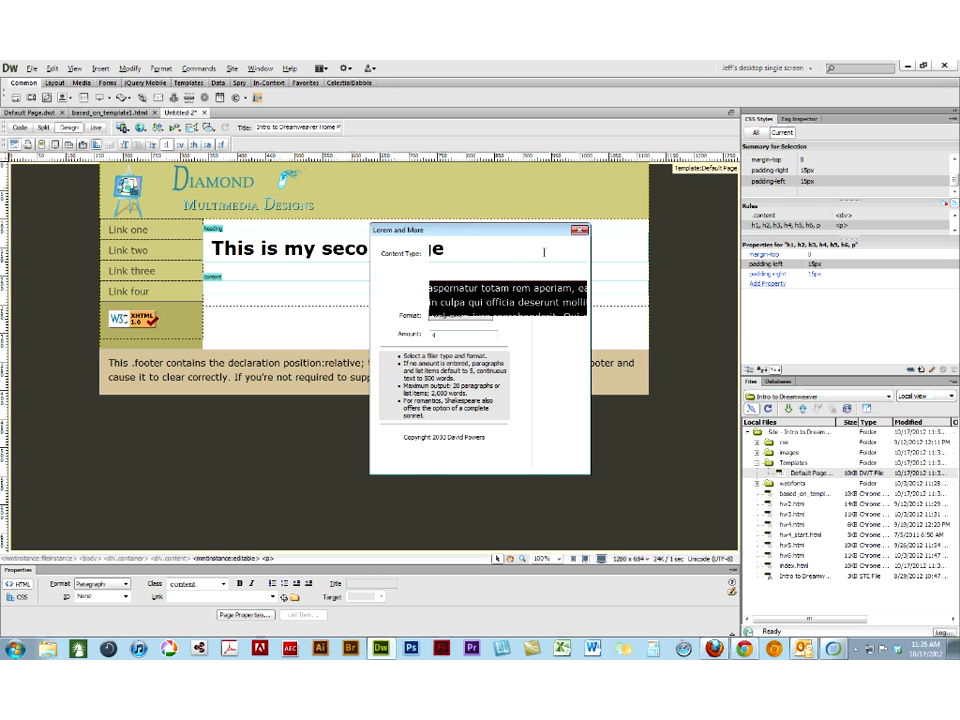
# - Save the second page as based_on_template2.html in the intro_dreamweaver folder
pyautogui.click(32, 69)
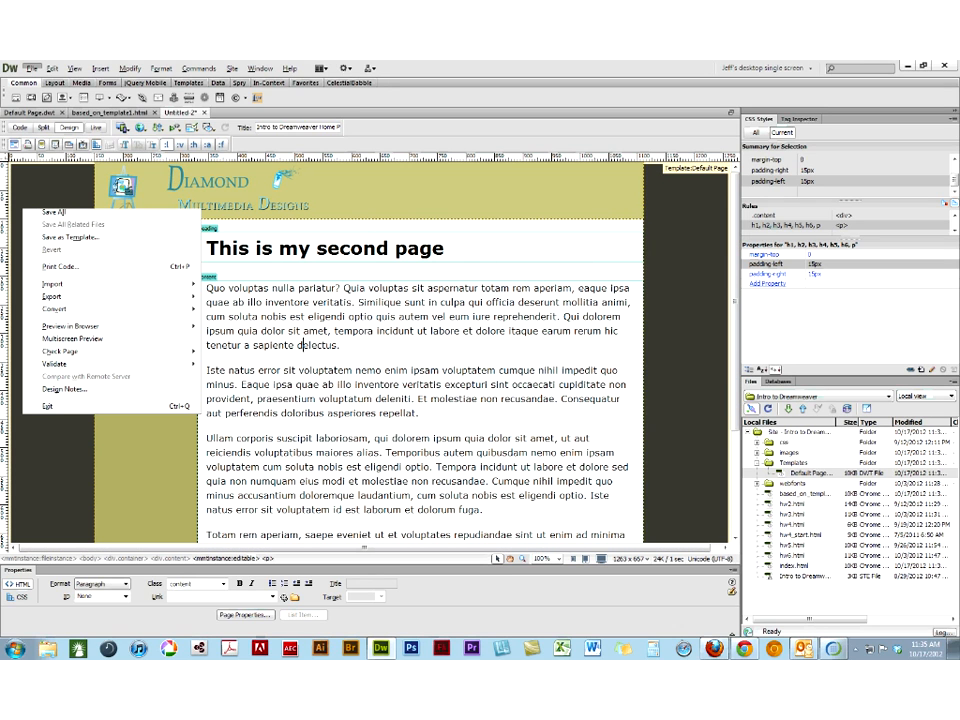
pyautogui.doubleClick(474, 431)
pyautogui.click(474, 430)
pyautogui.press('BackSpace')
pyautogui.write('2')
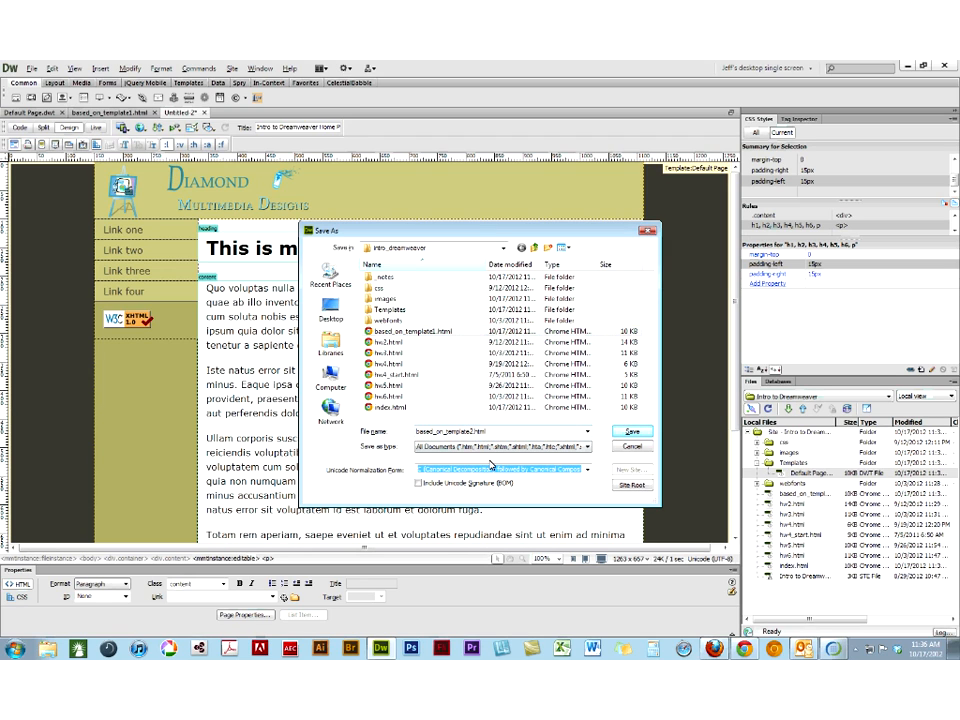
pyautogui.press('Return')
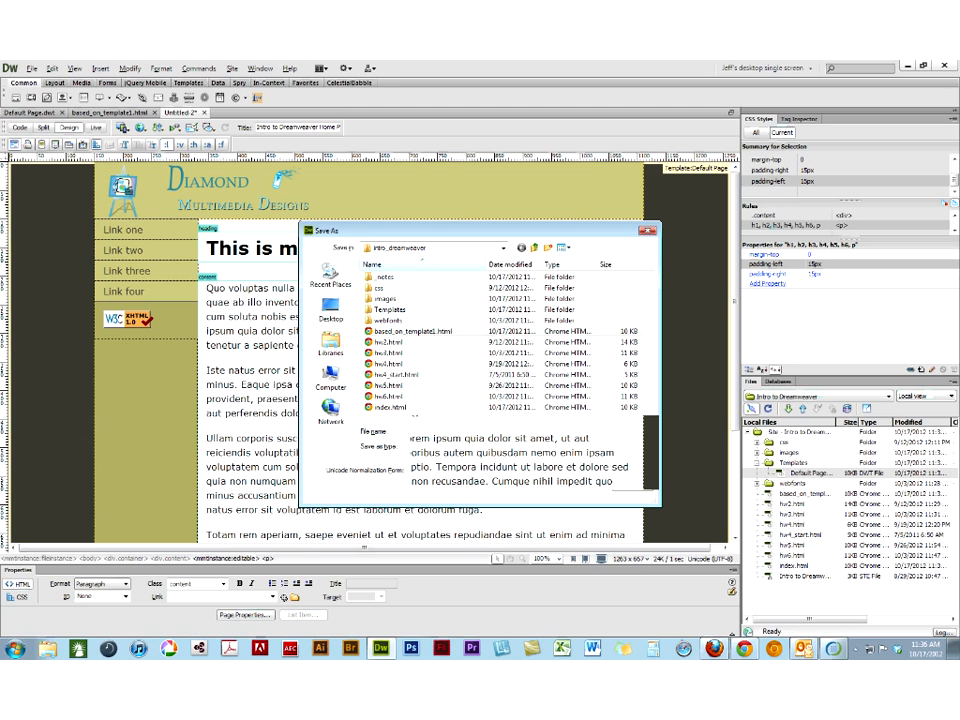
# - Create another page from the Default Page template and replace its heading with "This is my third page"
pyautogui.click(33, 68)
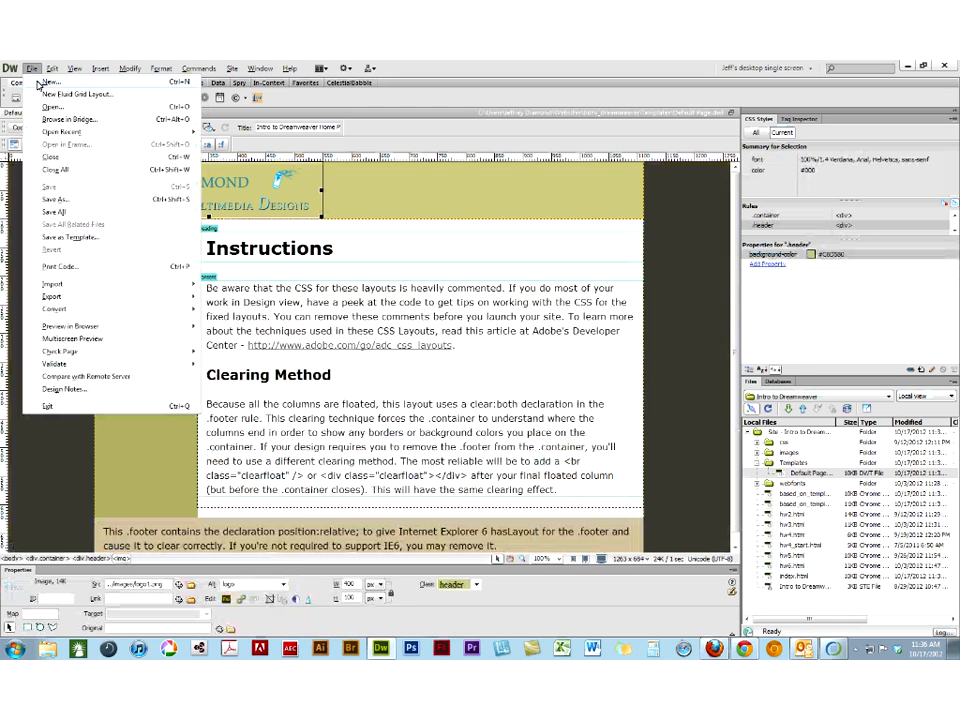
pyautogui.click(37, 84)
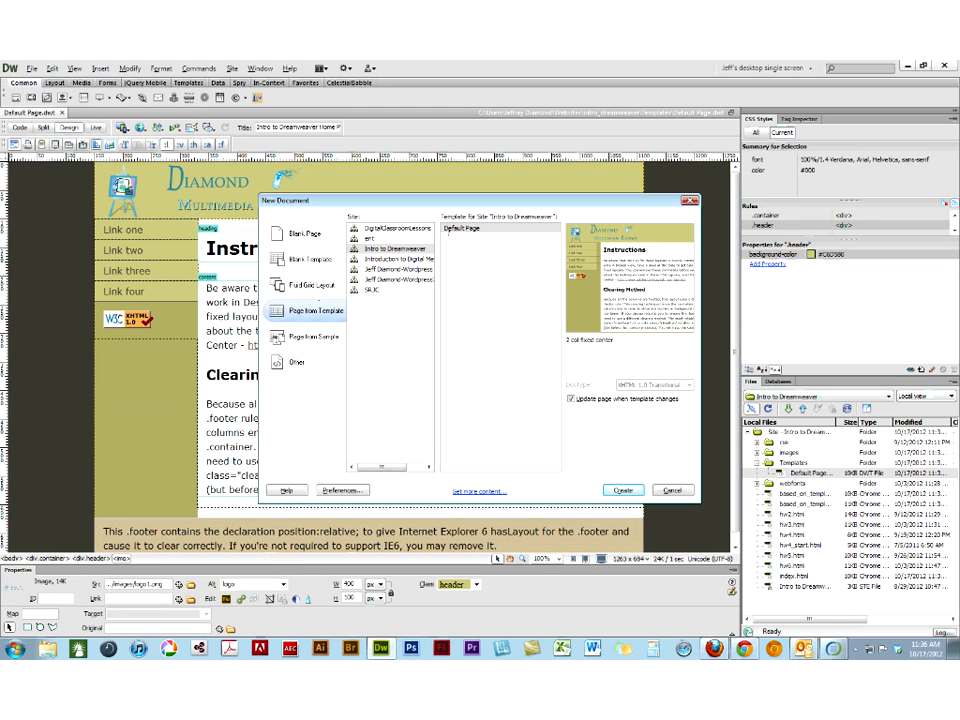
pyautogui.click(460, 228)
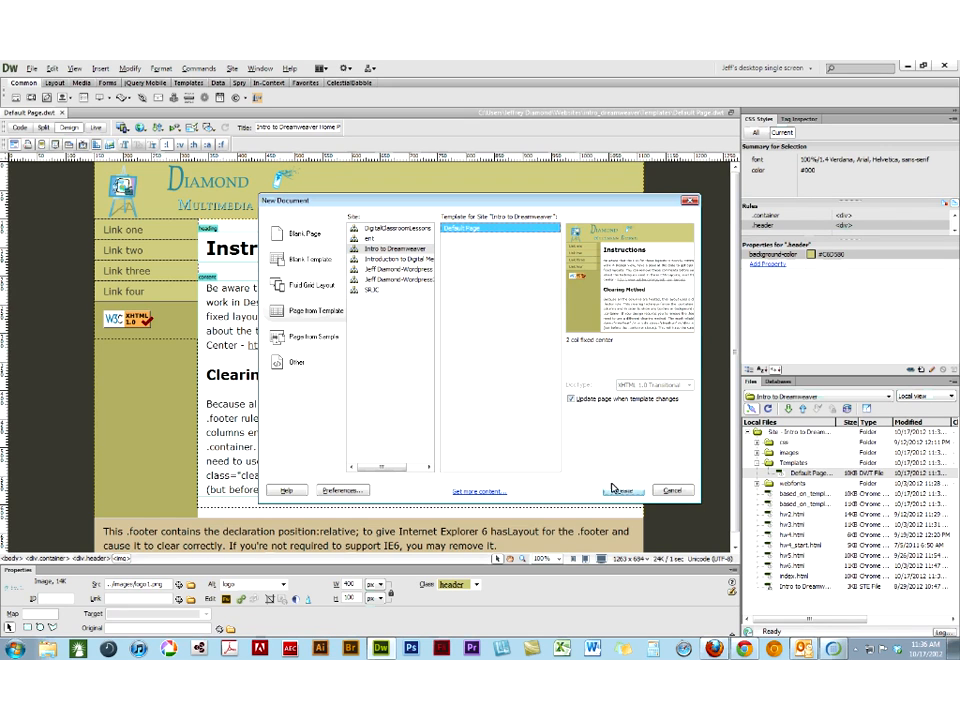
pyautogui.click(624, 490)
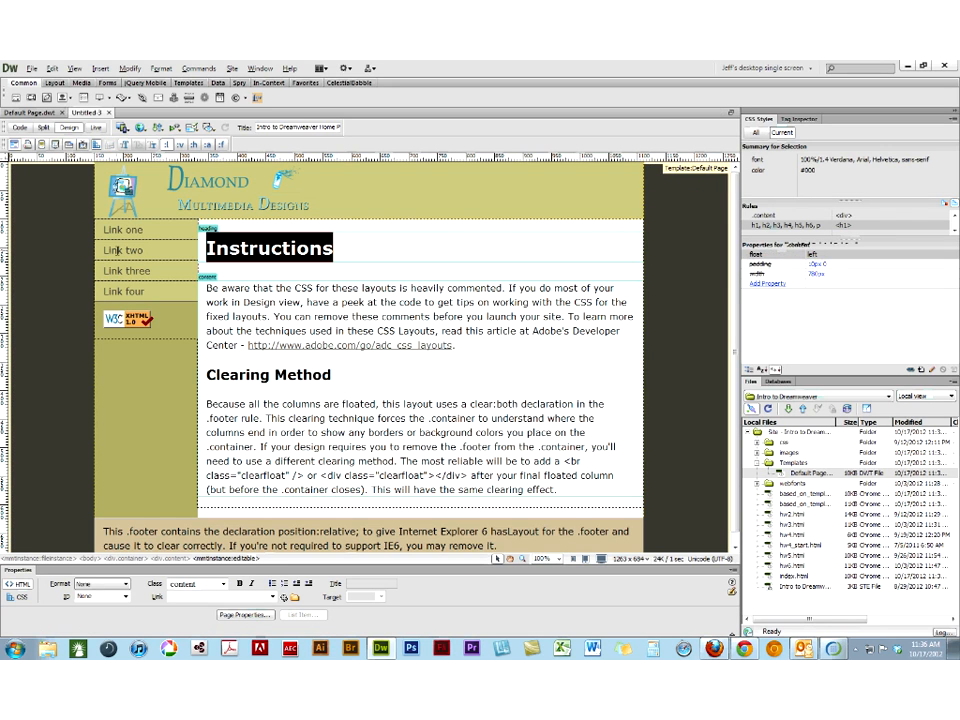
pyautogui.write('Thi')
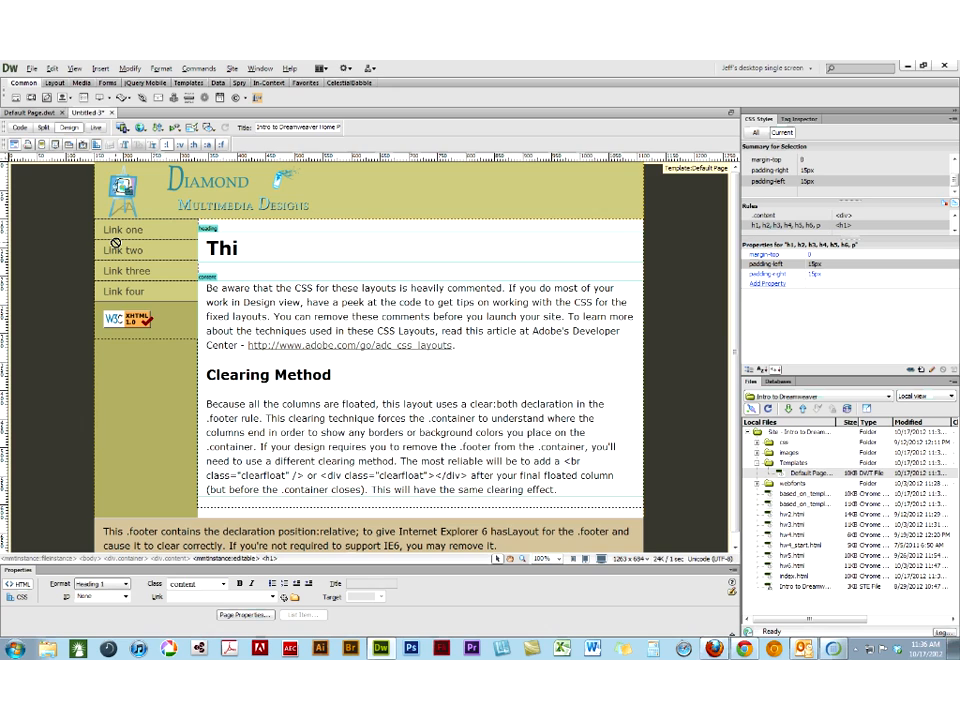
pyautogui.write('s is my ')
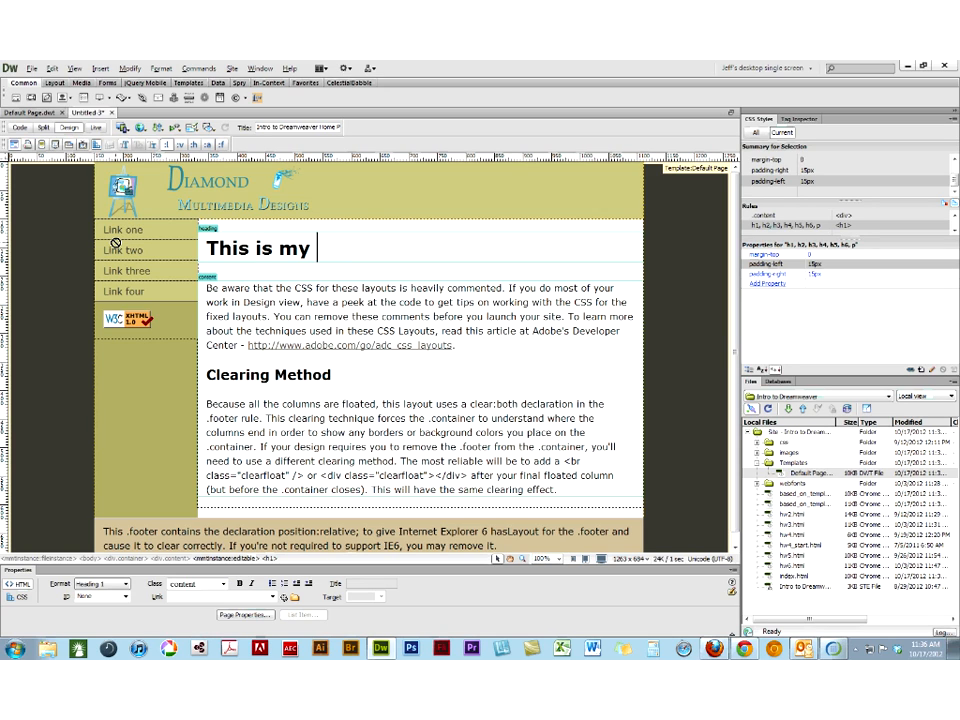
pyautogui.write('third page')
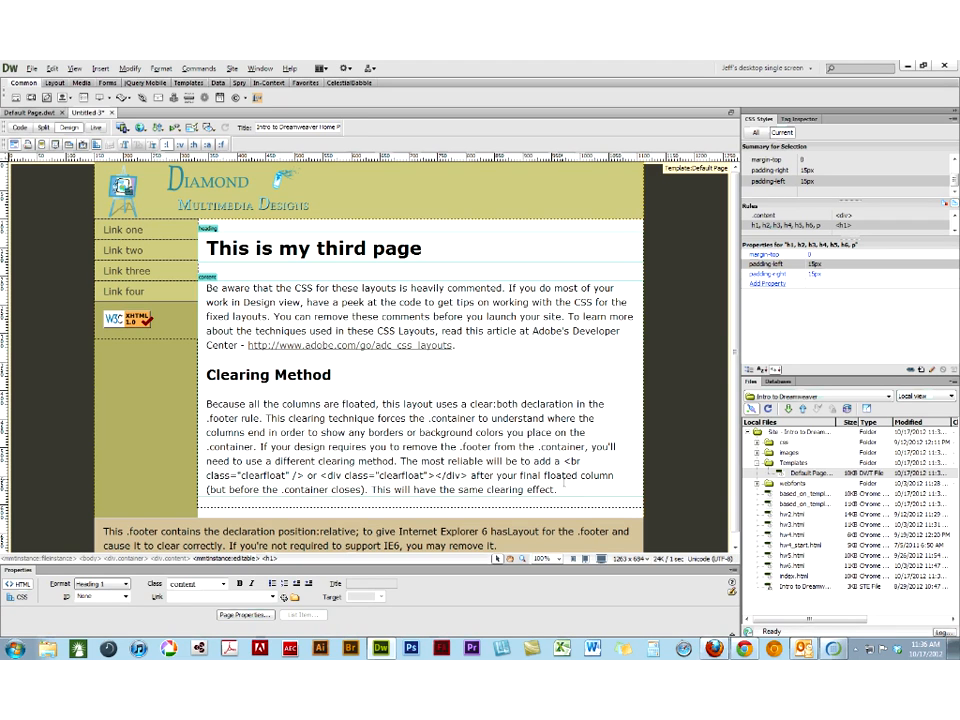
# - Replace the third page's content region text with 3 Cicero Speech paragraphs generated by Lorem and More
pyautogui.moveTo(564, 489); pyautogui.dragTo(135, 293)
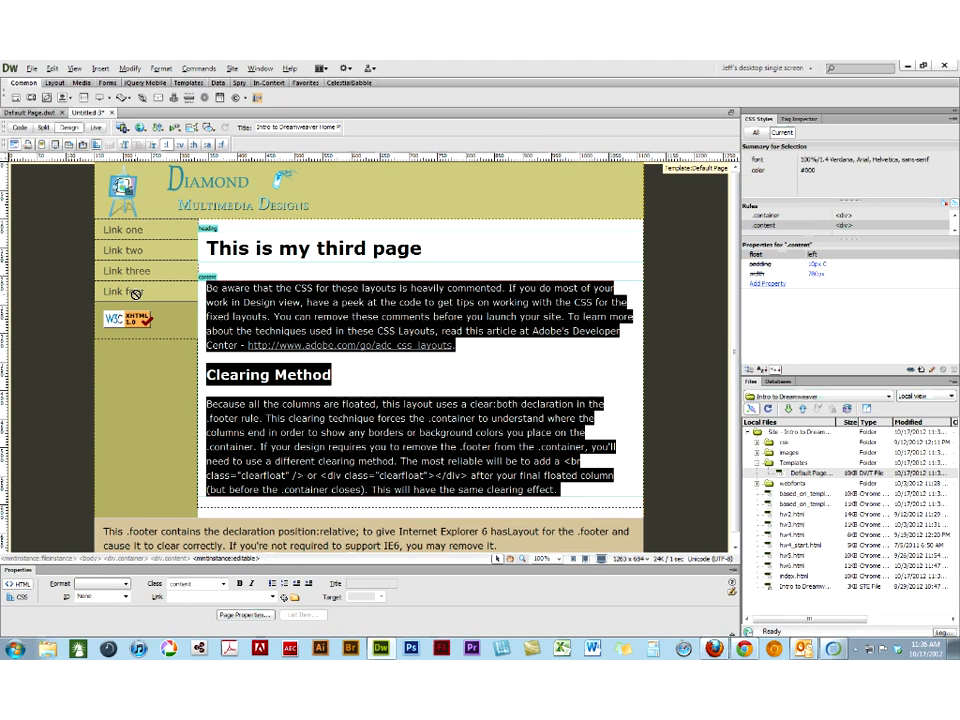
pyautogui.press('Delete')
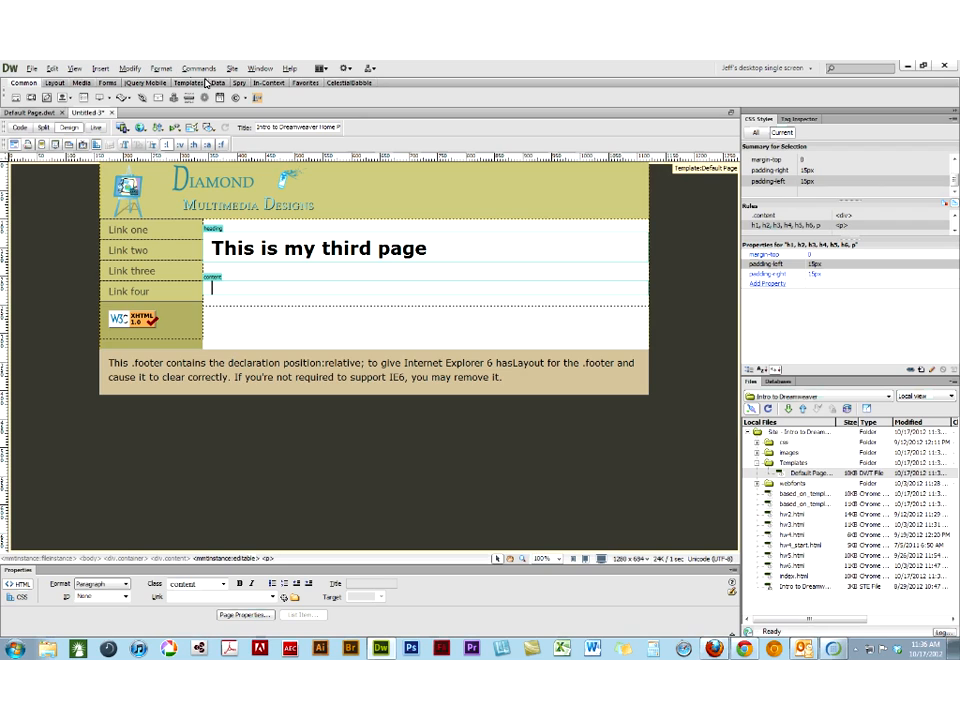
pyautogui.click(446, 270)
pyautogui.click(451, 332)
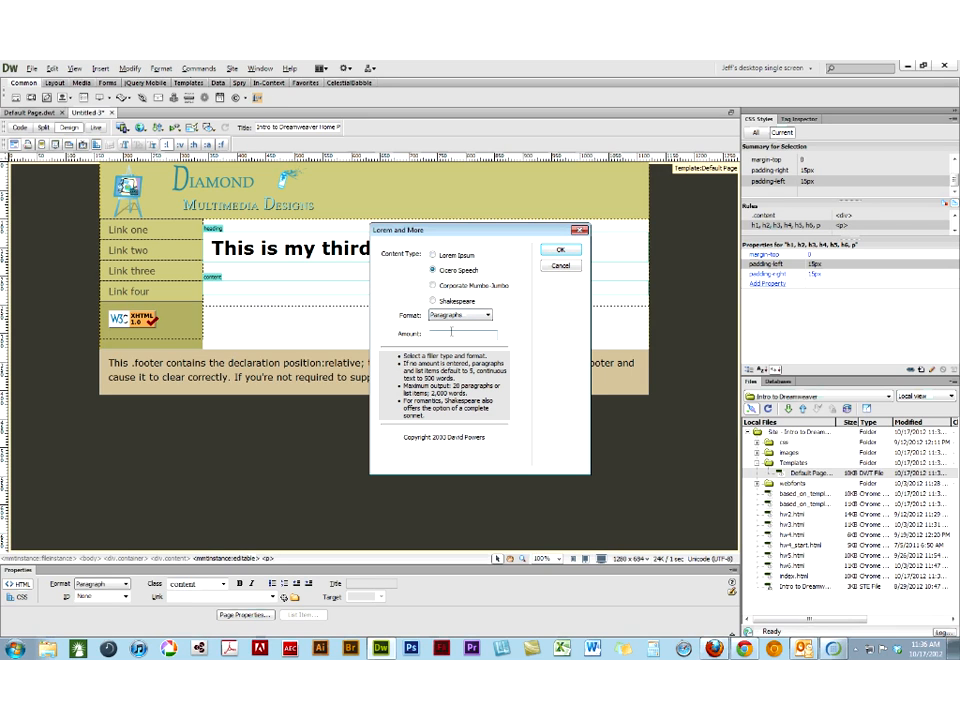
pyautogui.write('3')
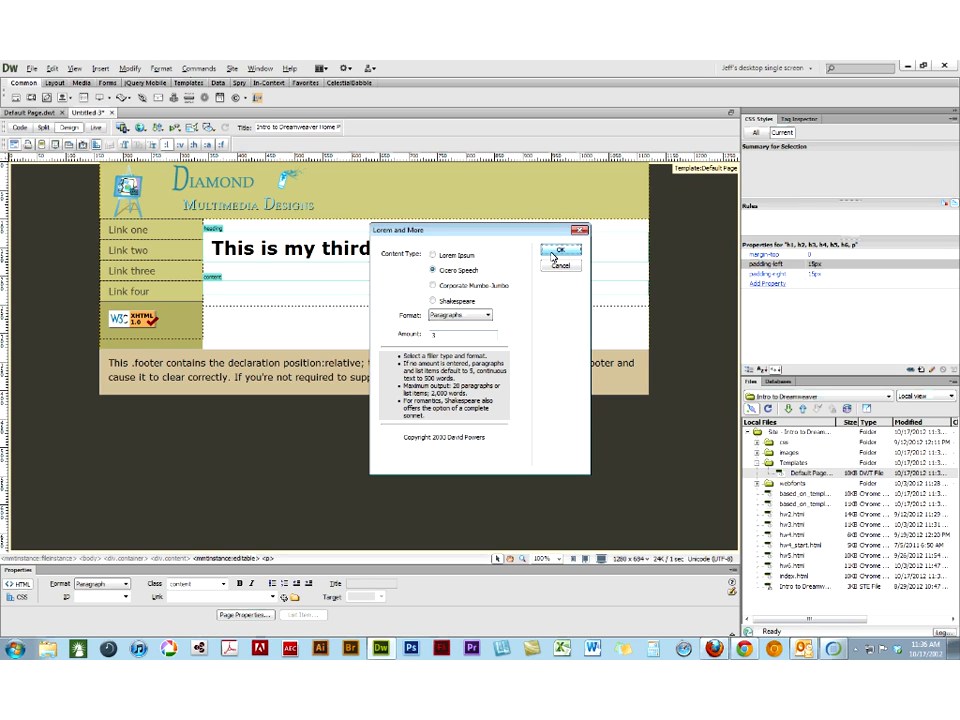
pyautogui.click(560, 251)
# - Save the third page as based_on_template3.html in the intro_dreamweaver folder and close it
pyautogui.click(33, 67)
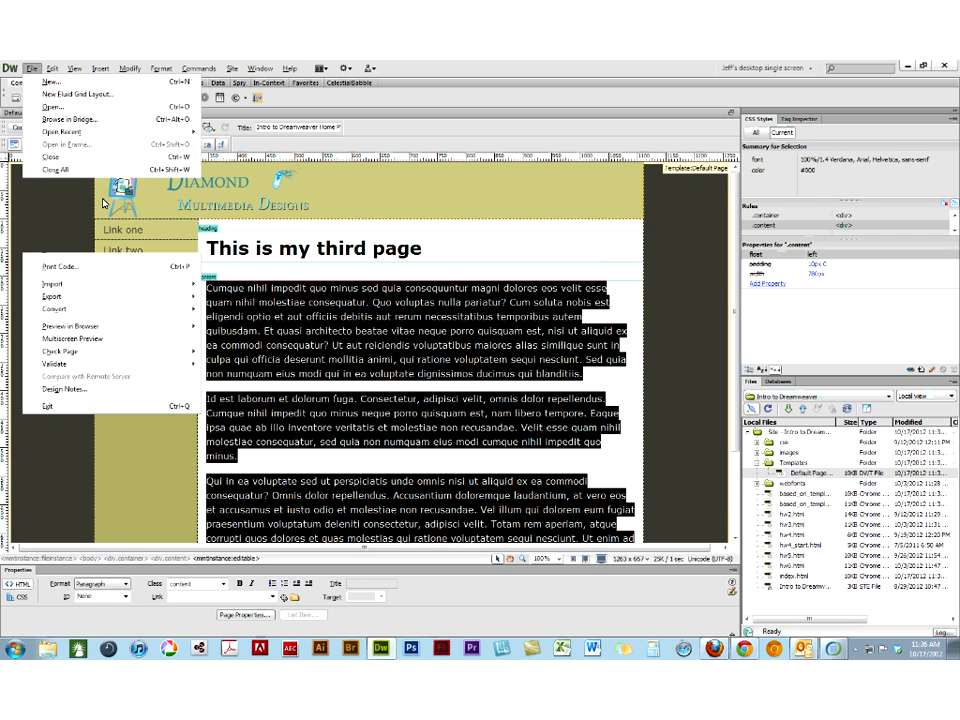
pyautogui.click(104, 203)
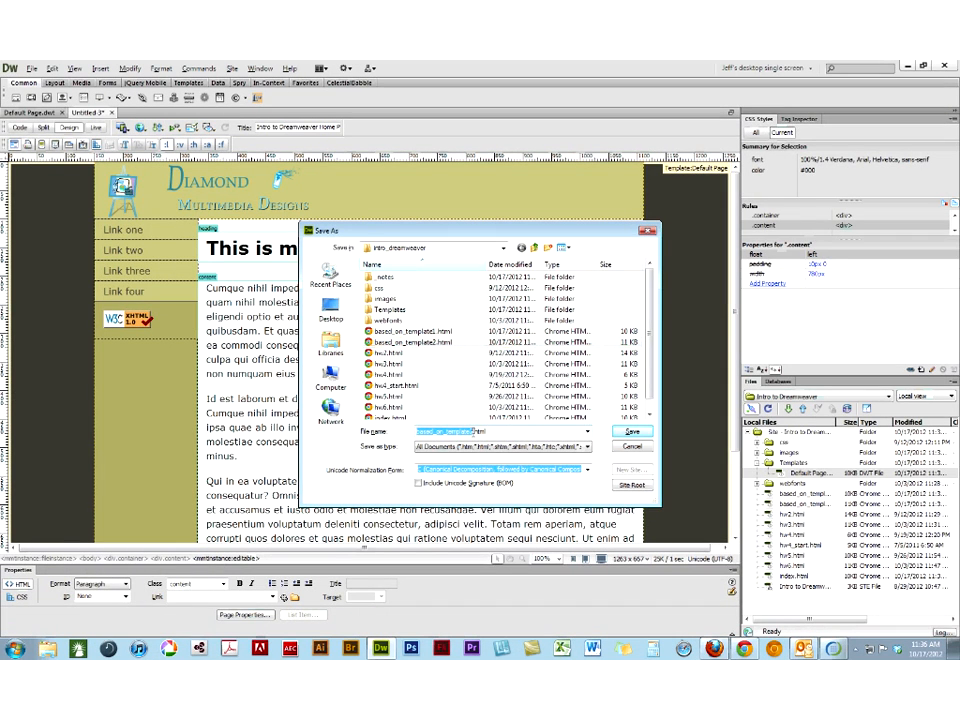
pyautogui.click(472, 431)
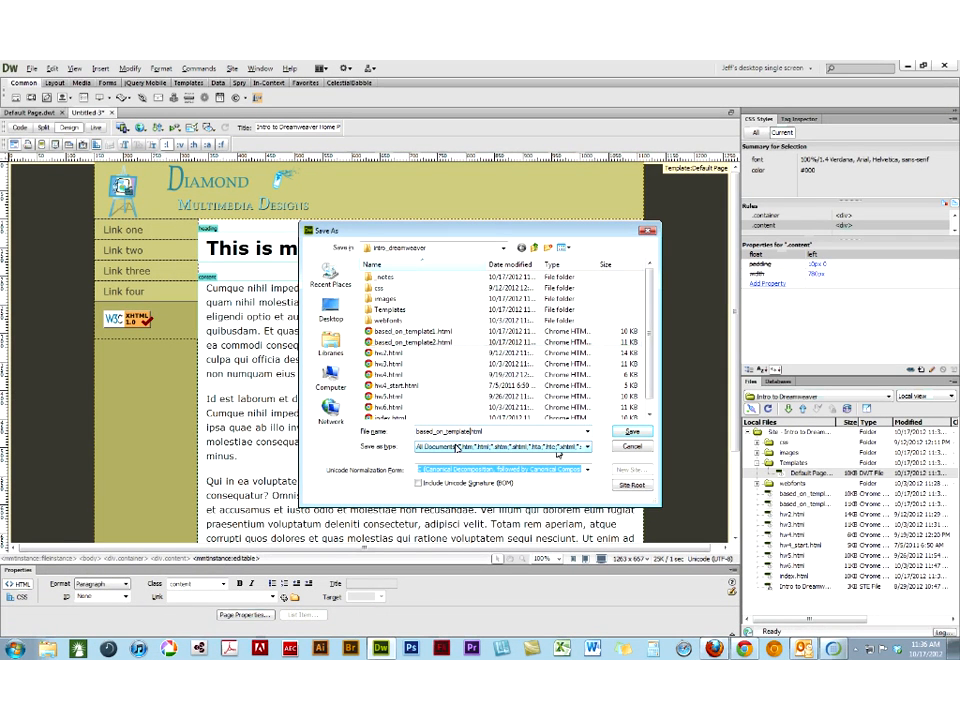
pyautogui.click(457, 447)
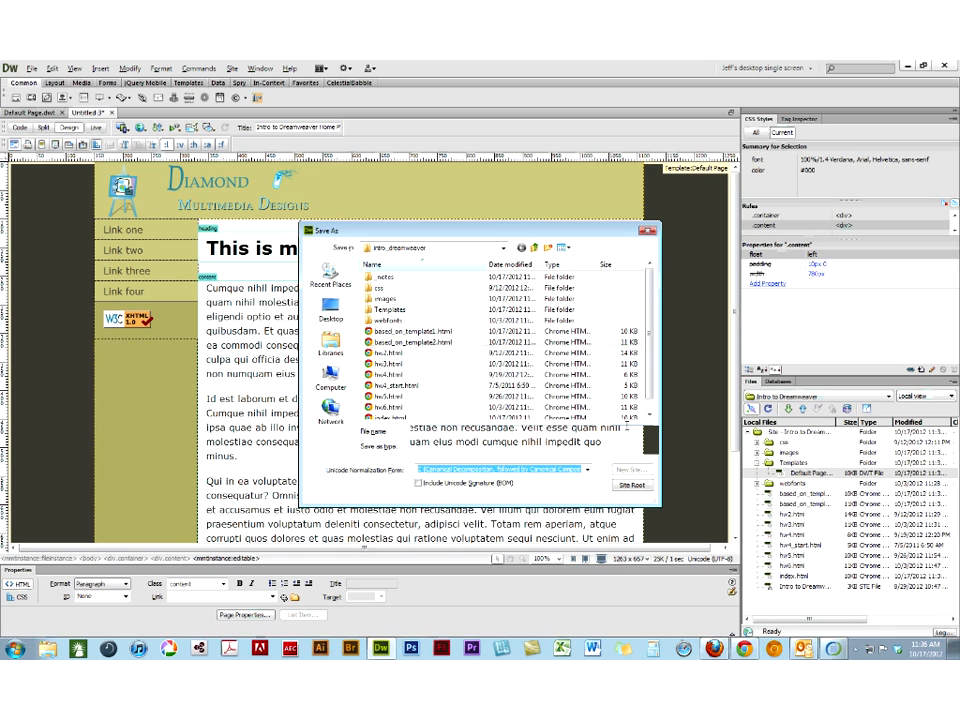
pyautogui.click(627, 428)
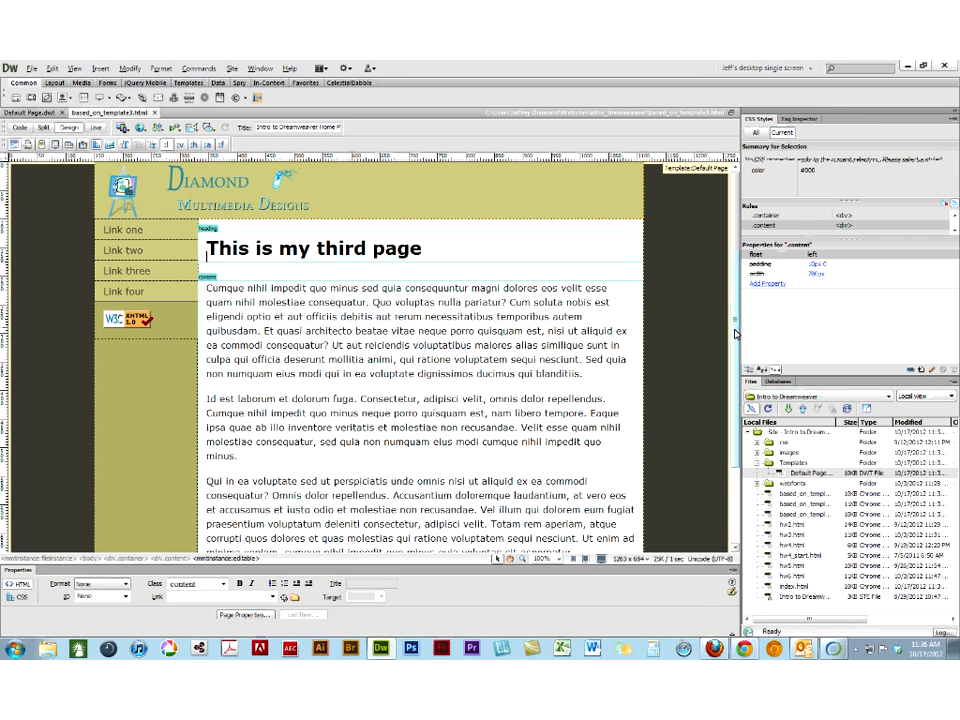
pyautogui.moveTo(735, 330); pyautogui.dragTo(735, 408)
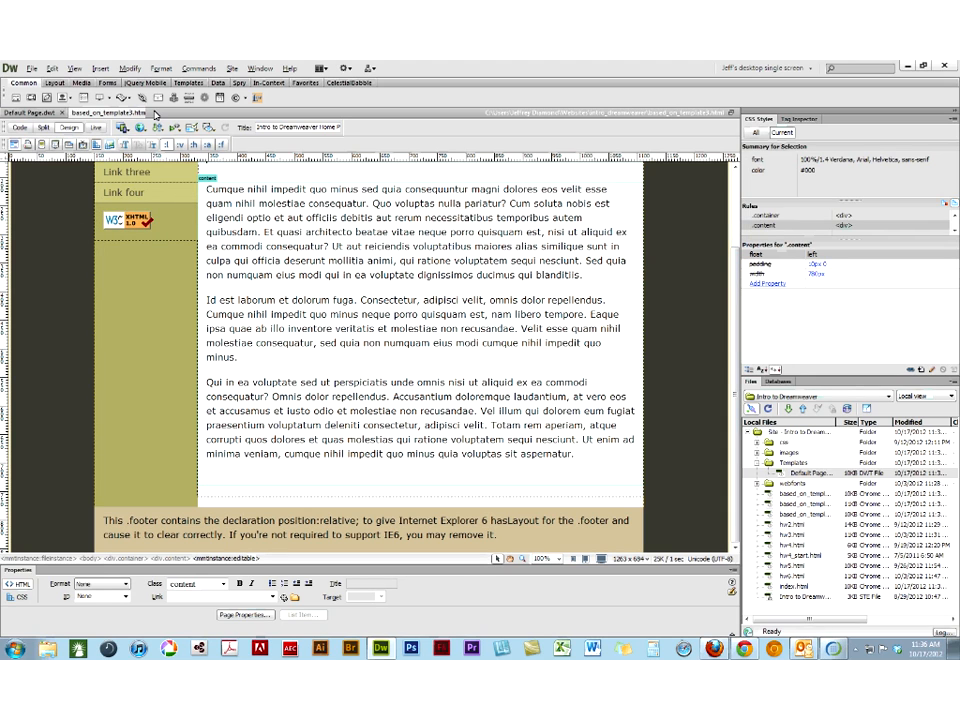
pyautogui.click(155, 114)
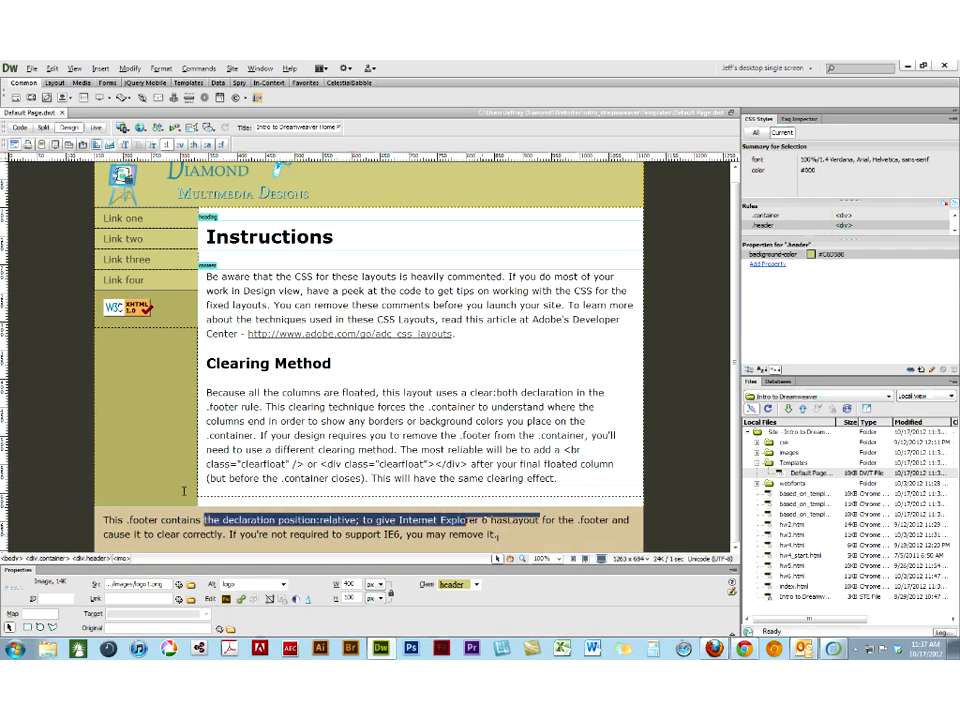
# - Replace the template's footer paragraph with the site owner's full name, a copyright symbol and 2012
pyautogui.moveTo(184, 490); pyautogui.dragTo(100, 498)
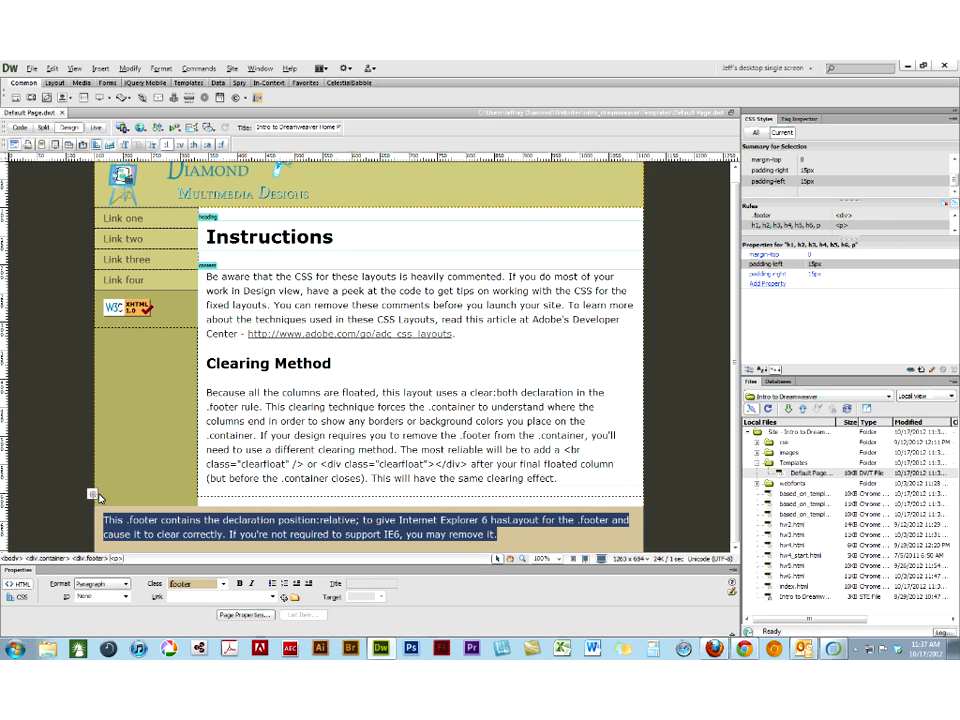
pyautogui.write('Jeffrey Diamond')
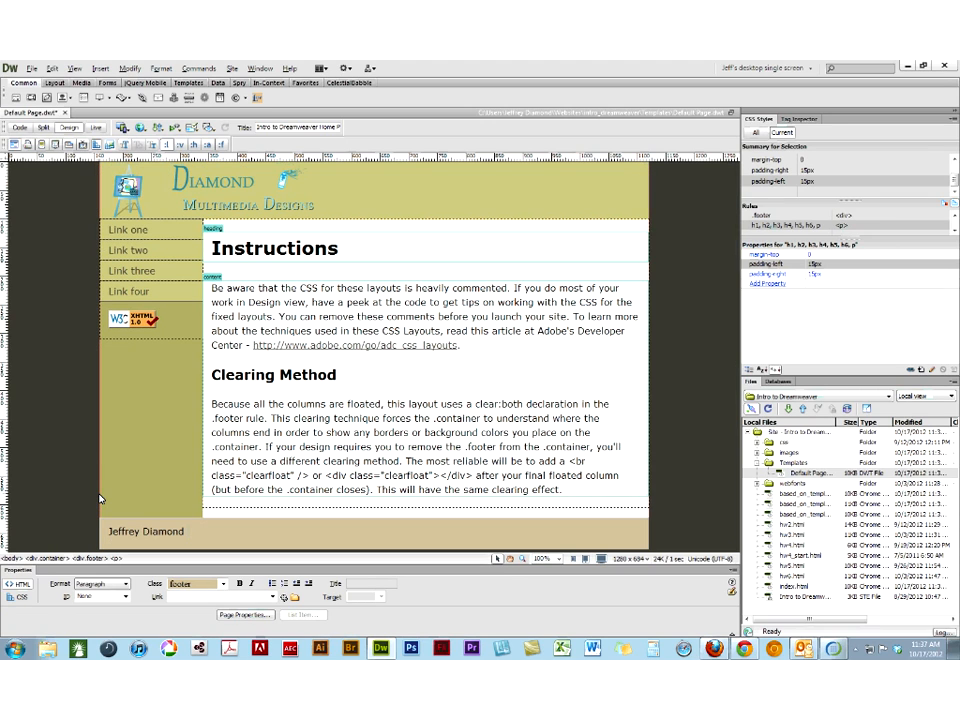
pyautogui.click(100, 68)
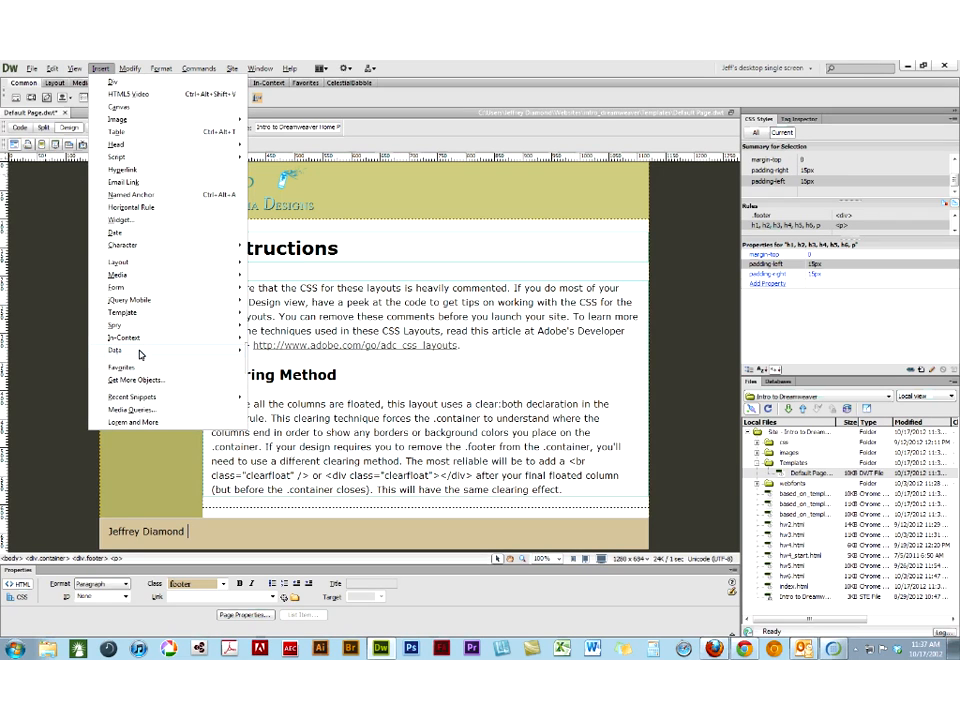
pyautogui.moveTo(140, 354)
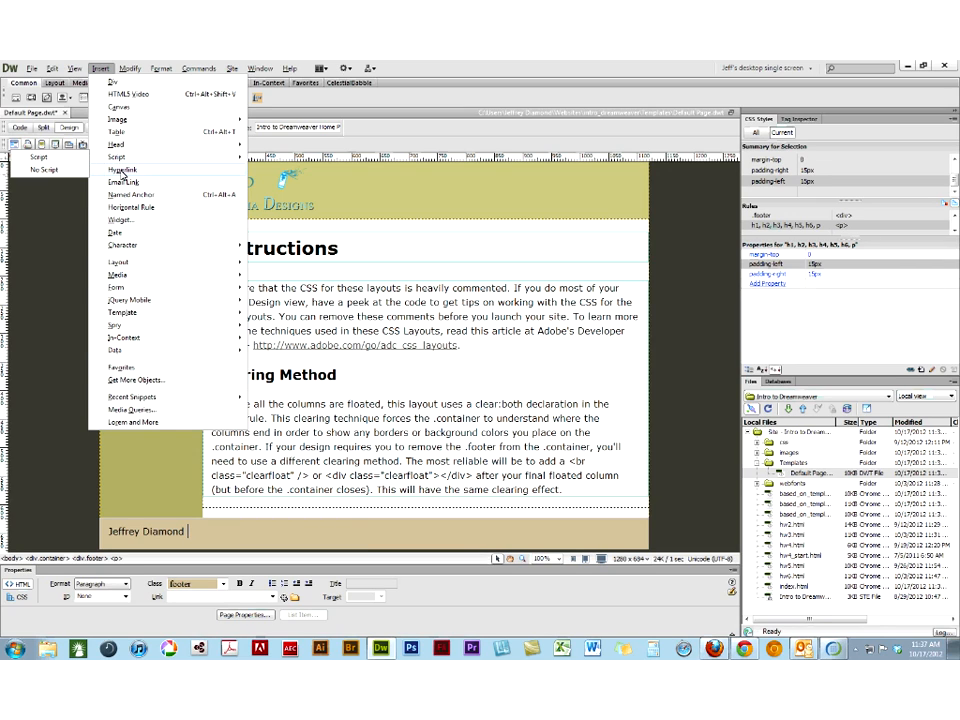
pyautogui.moveTo(130, 245)
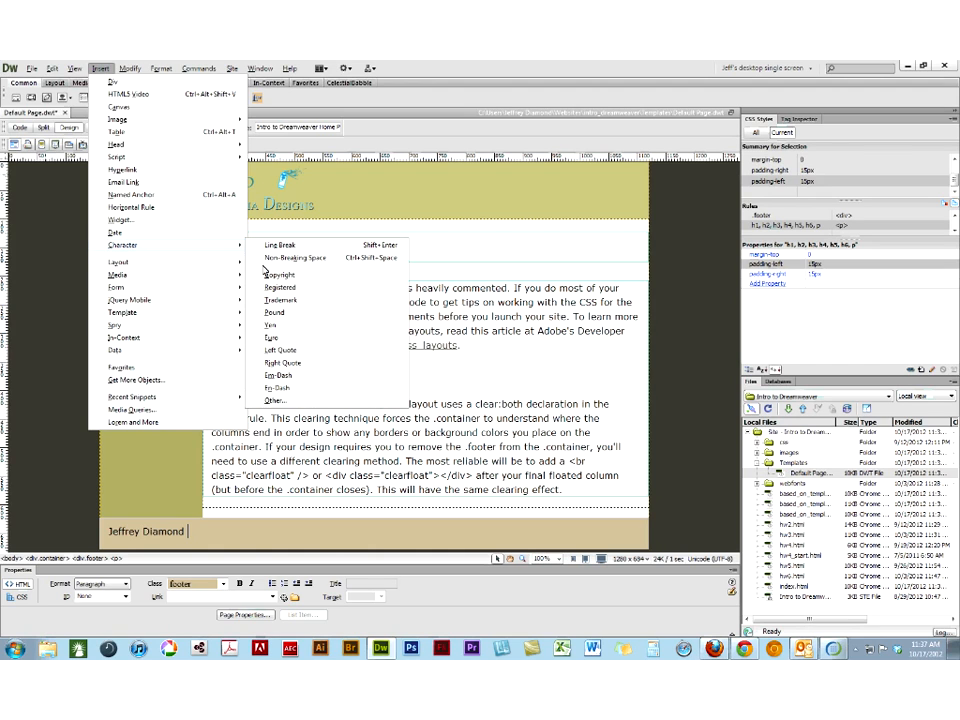
pyautogui.click(275, 274)
pyautogui.write('2012')
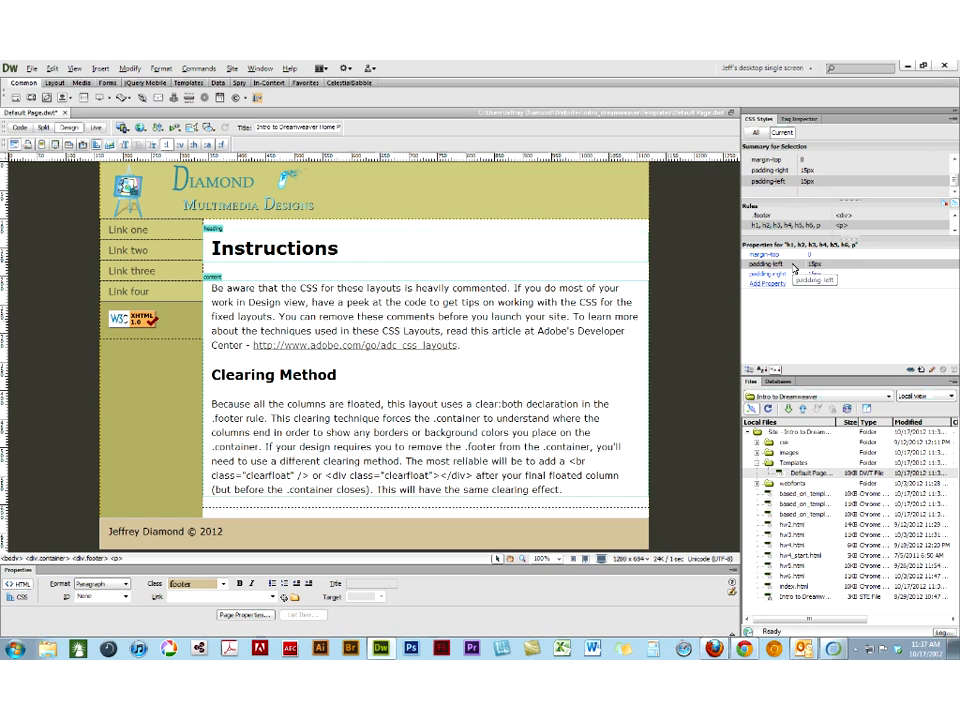
# - Edit the .footer CSS rule to set its text-align to right and apply the change
pyautogui.click(762, 215)
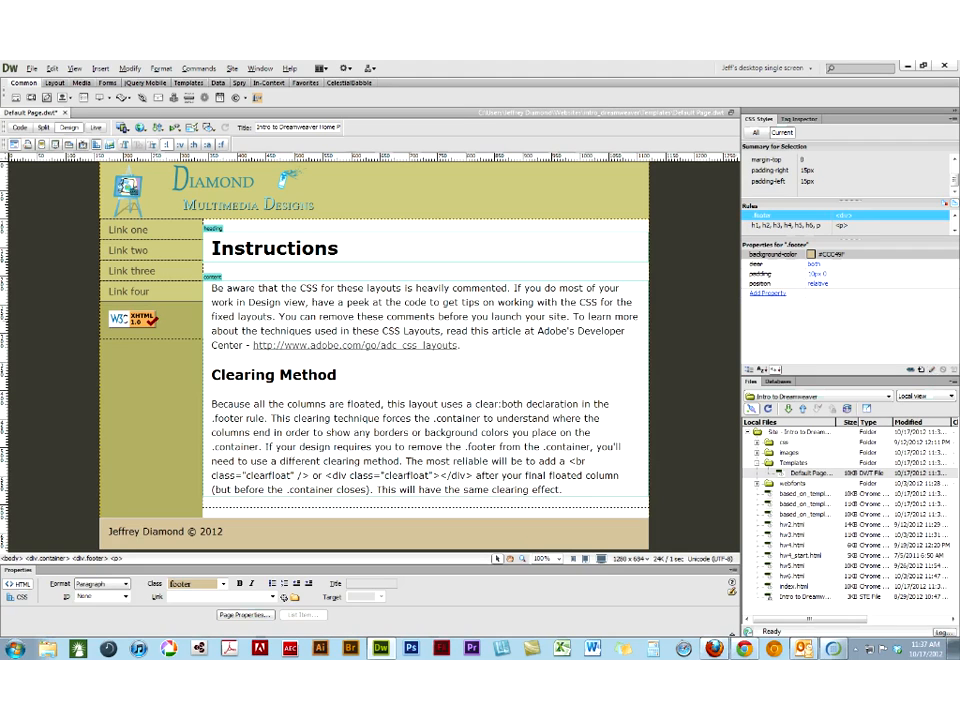
pyautogui.click(930, 370)
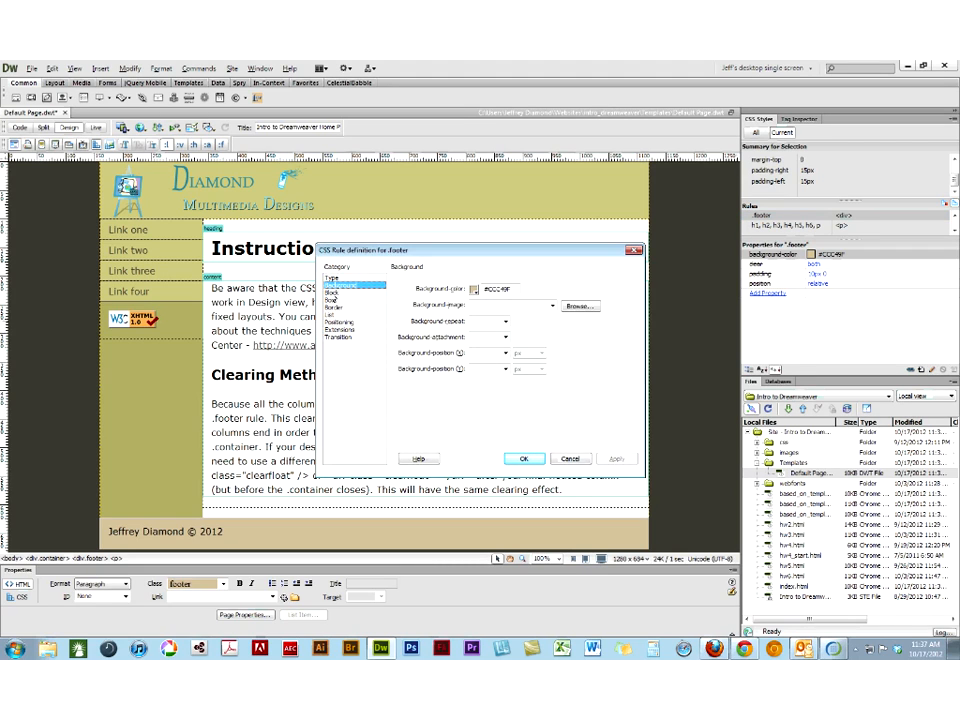
pyautogui.click(333, 292)
pyautogui.click(503, 337)
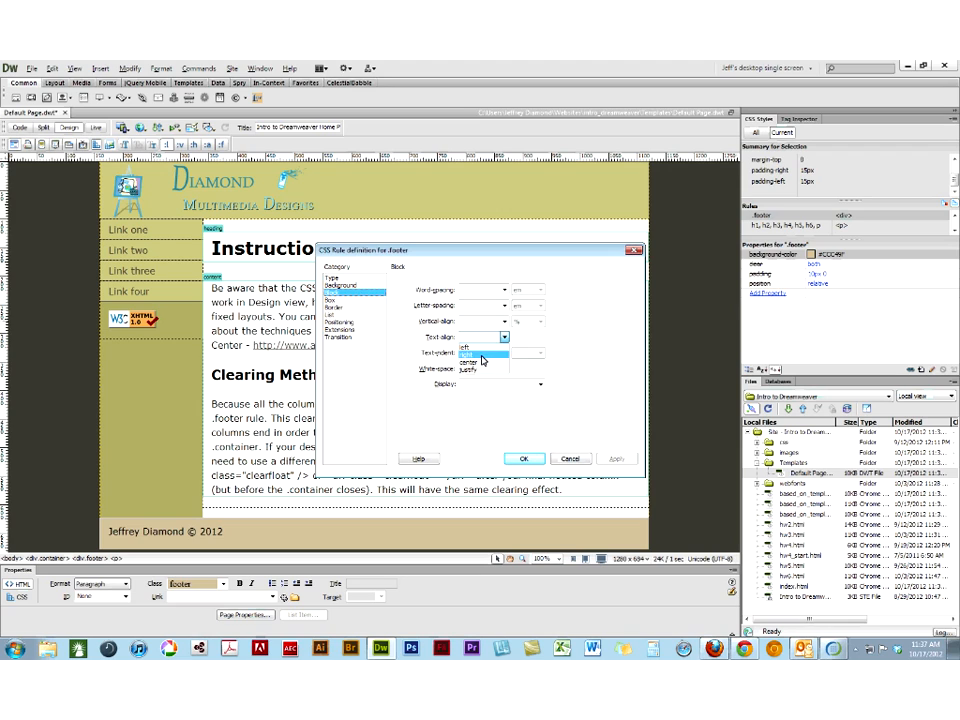
pyautogui.click(484, 362)
pyautogui.click(612, 460)
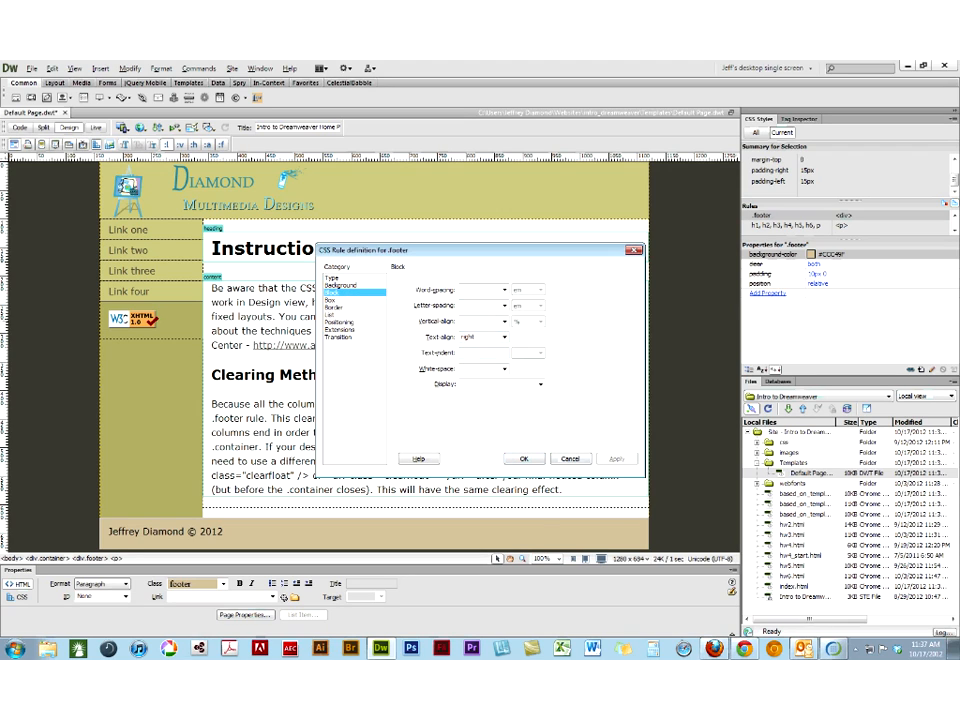
# - Set the .footer rule's text color to #ADB96E, sampled from the page's sidebar, and apply it
pyautogui.click(335, 278)
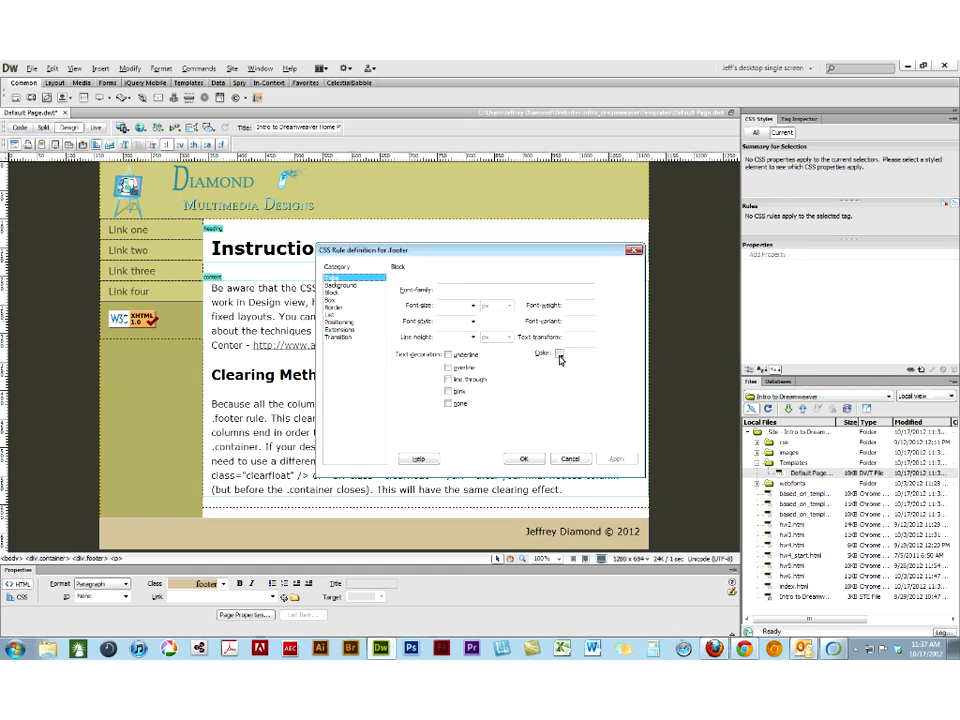
pyautogui.click(560, 355)
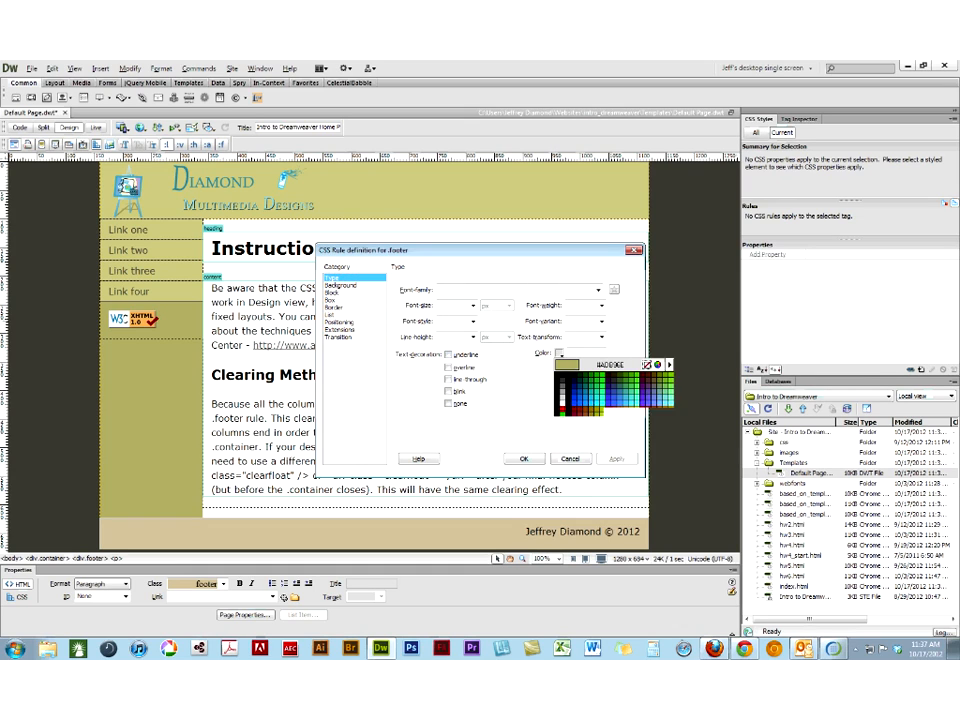
pyautogui.click(160, 385)
pyautogui.click(614, 458)
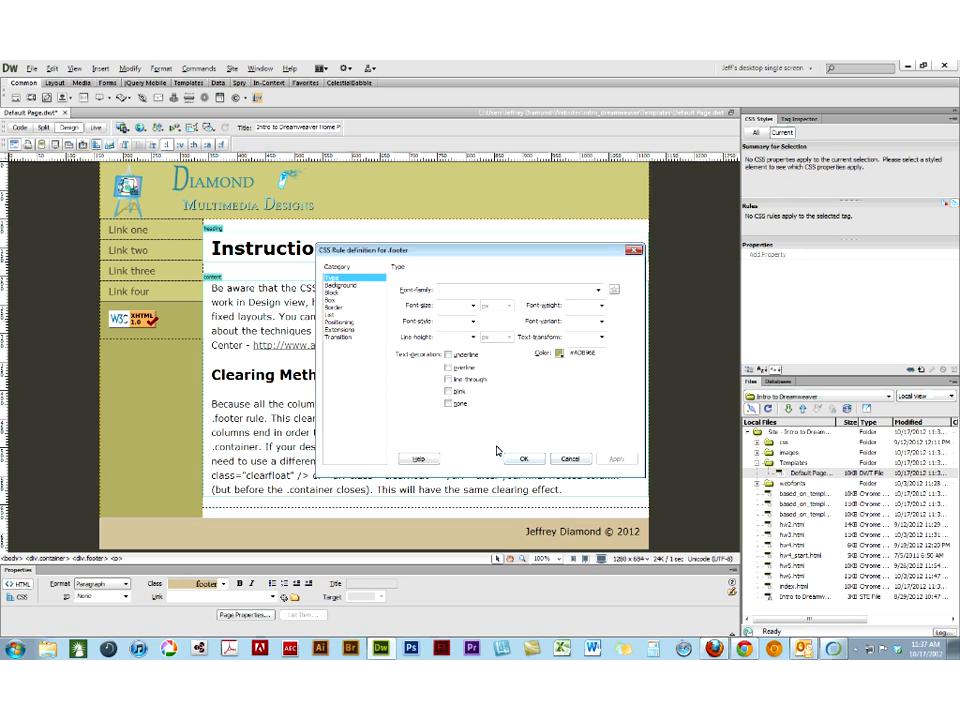
# - Set the .footer rule's background color to white, #FFFFFF, and apply it
pyautogui.click(340, 285)
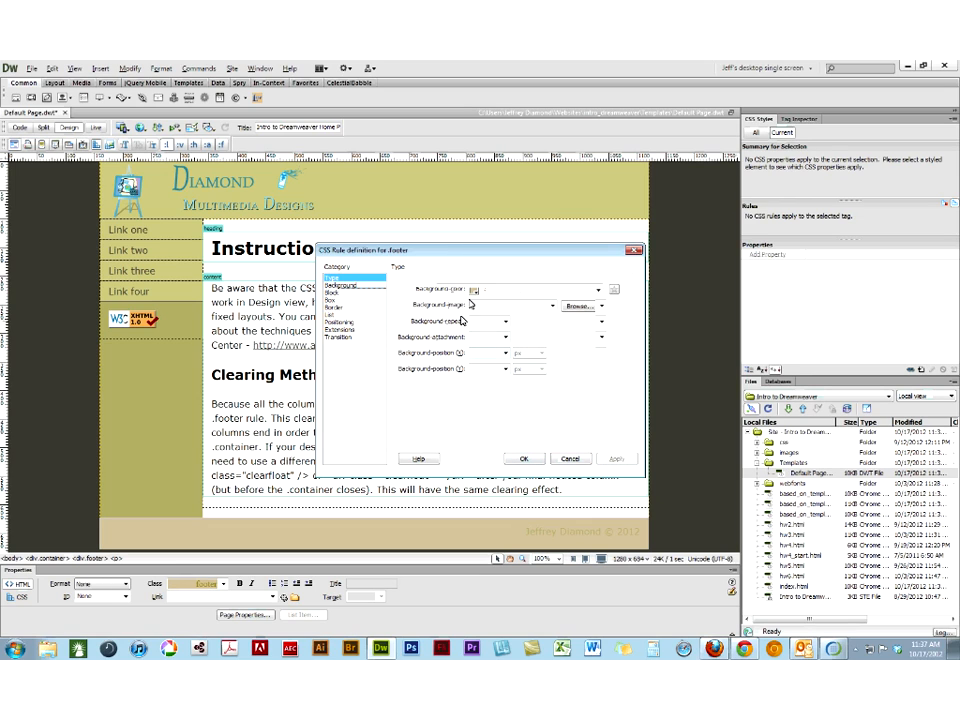
pyautogui.click(474, 289)
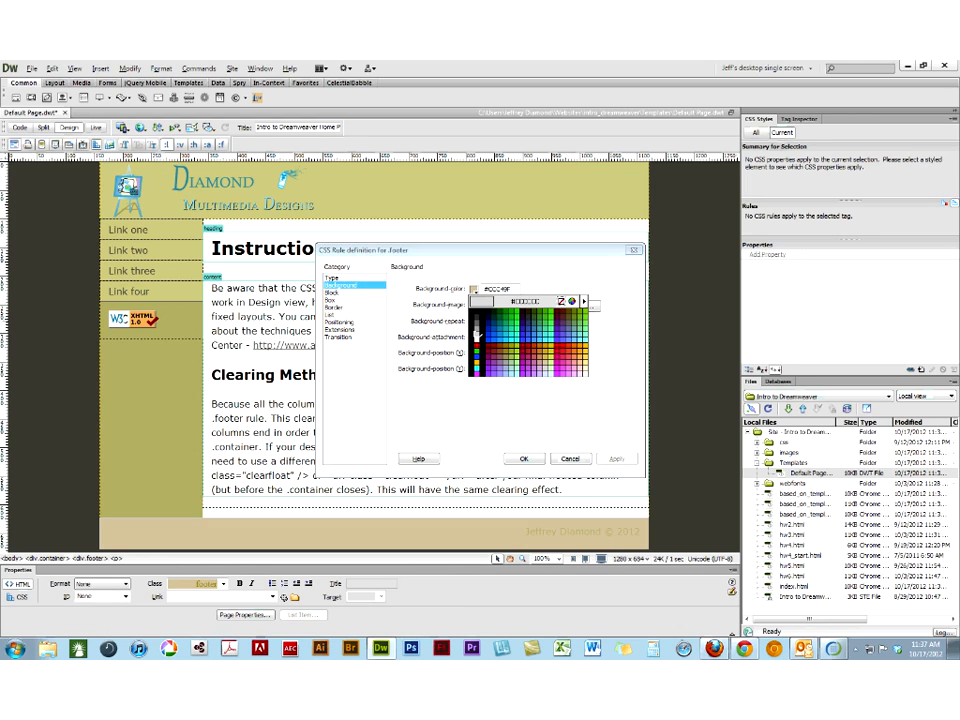
pyautogui.click(476, 338)
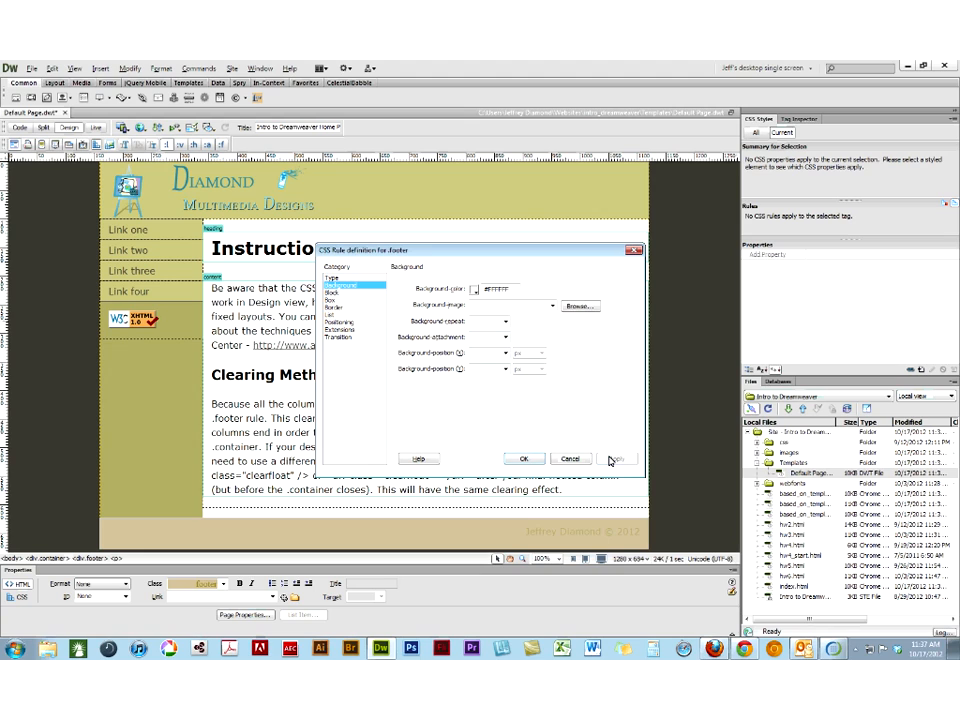
pyautogui.click(613, 459)
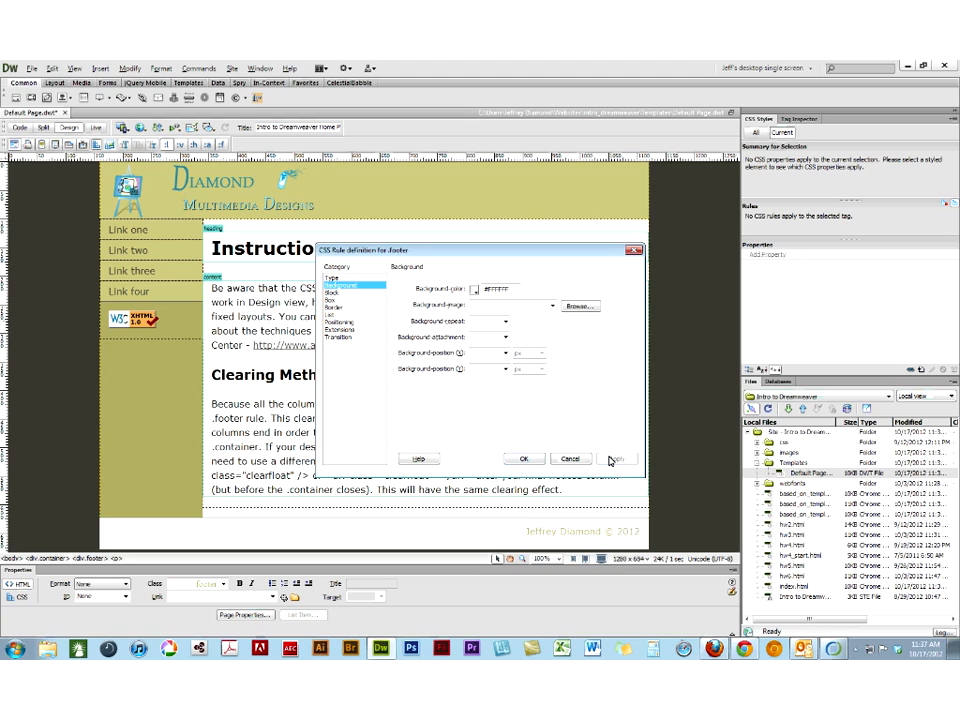
# - Set the .footer rule's text color to dark green #006600 and show its background settings
pyautogui.click(331, 277)
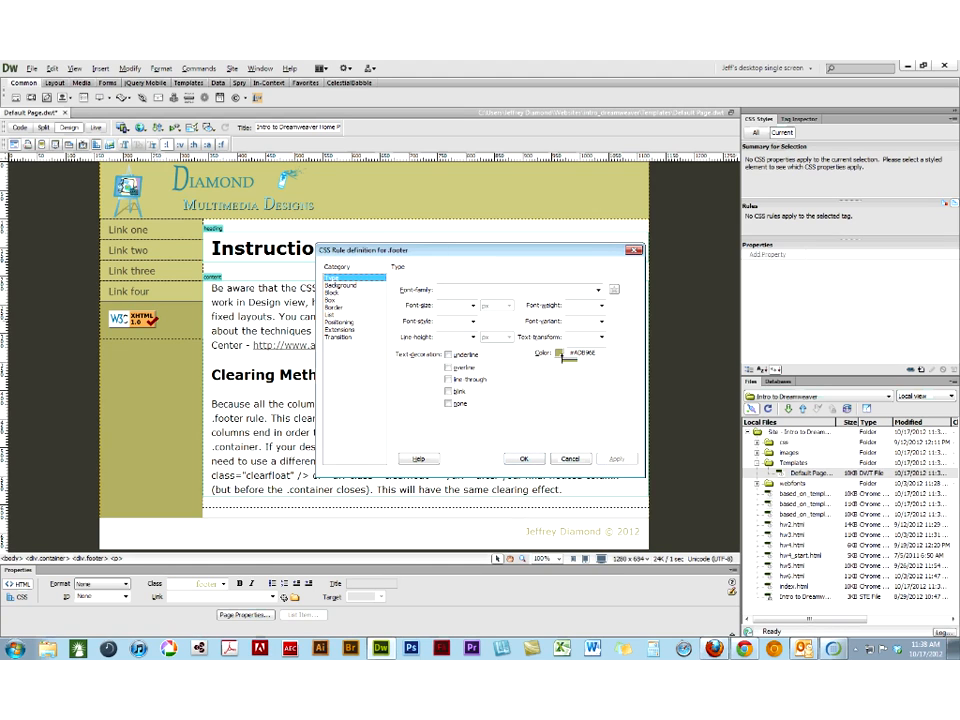
pyautogui.click(560, 354)
pyautogui.click(556, 380)
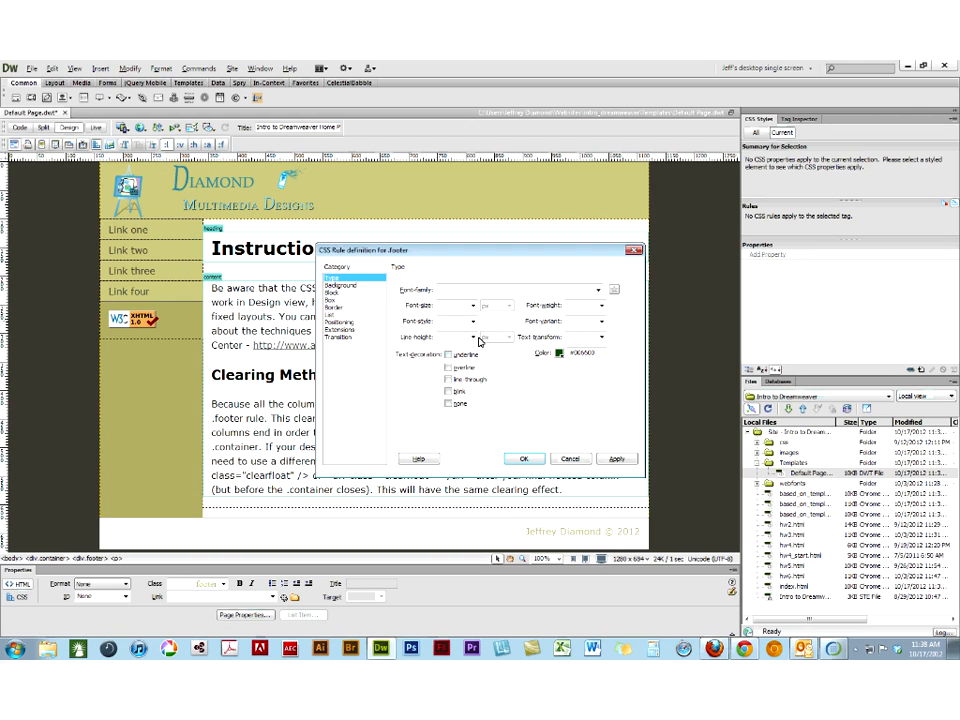
pyautogui.click(350, 287)
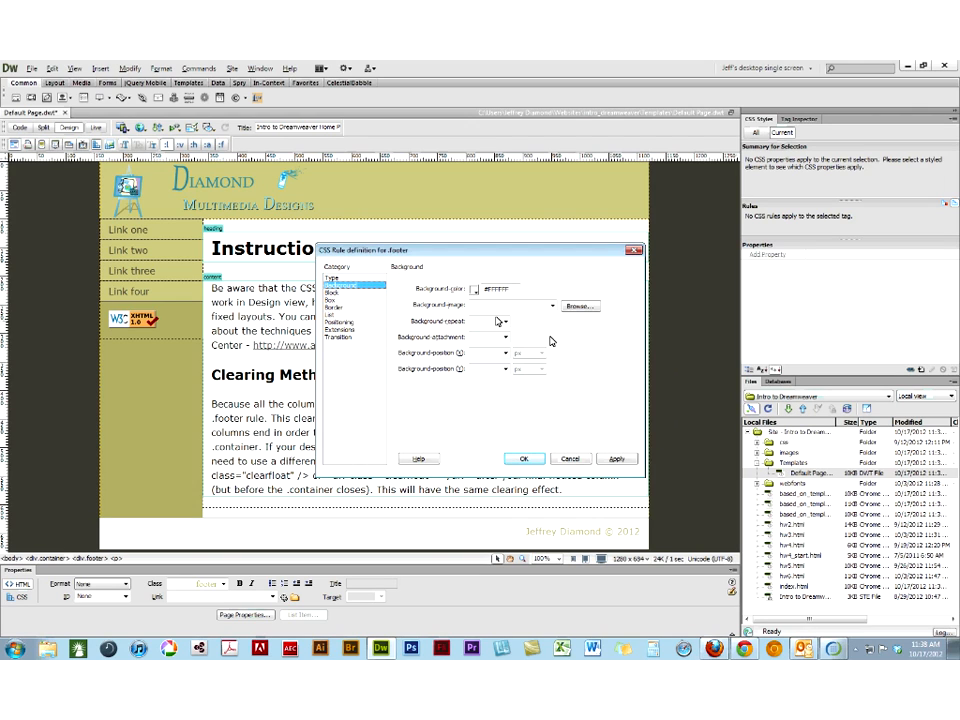
pyautogui.click(474, 289)
pyautogui.click(572, 302)
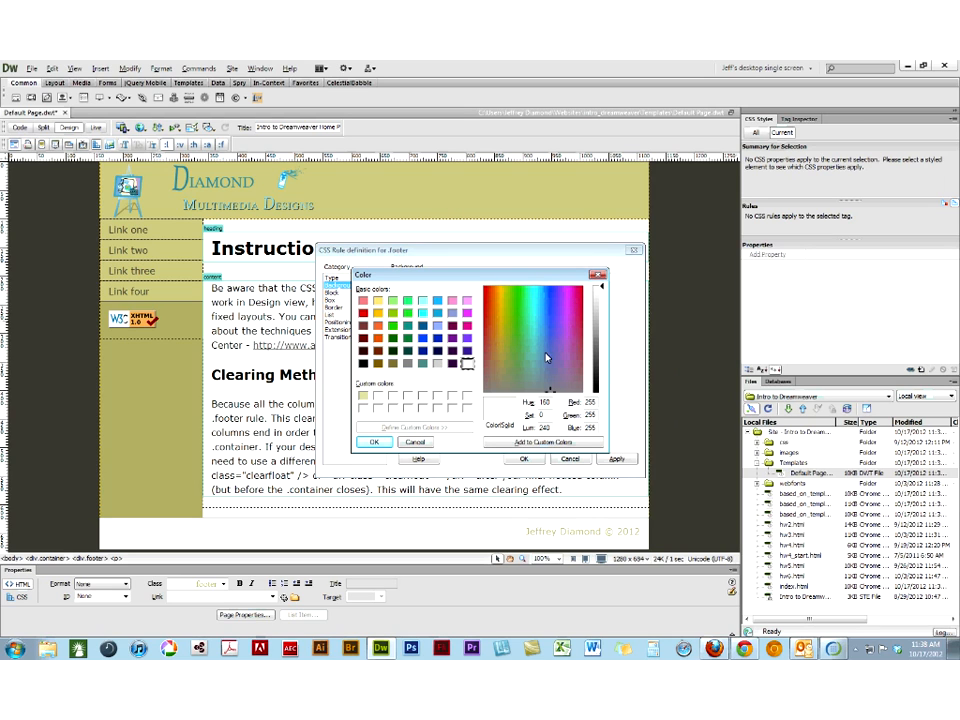
pyautogui.click(513, 370)
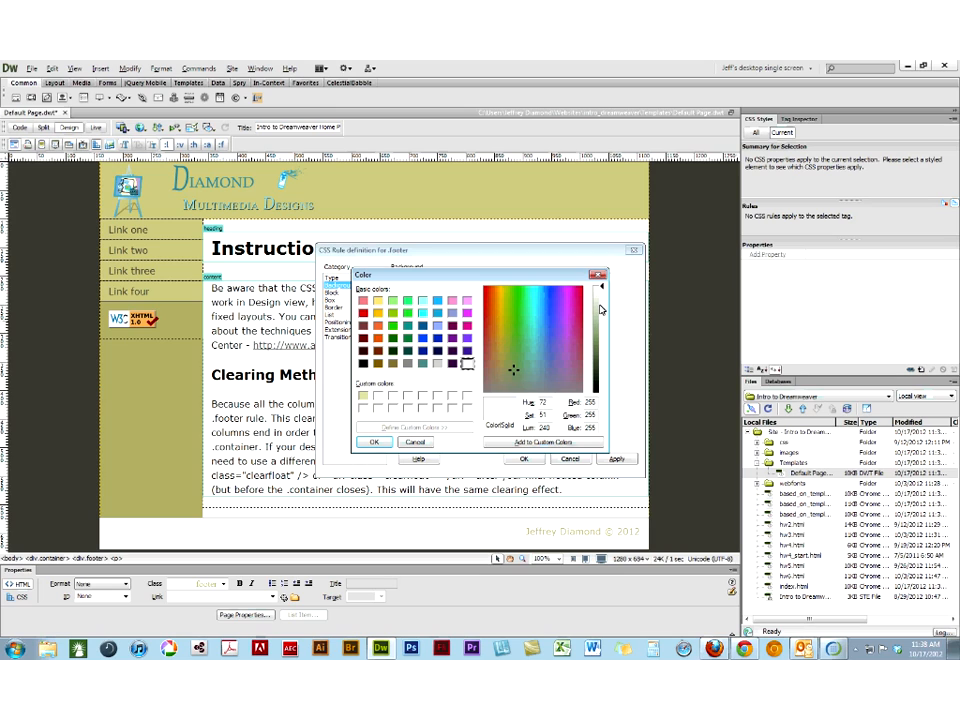
pyautogui.moveTo(599, 304); pyautogui.dragTo(598, 314)
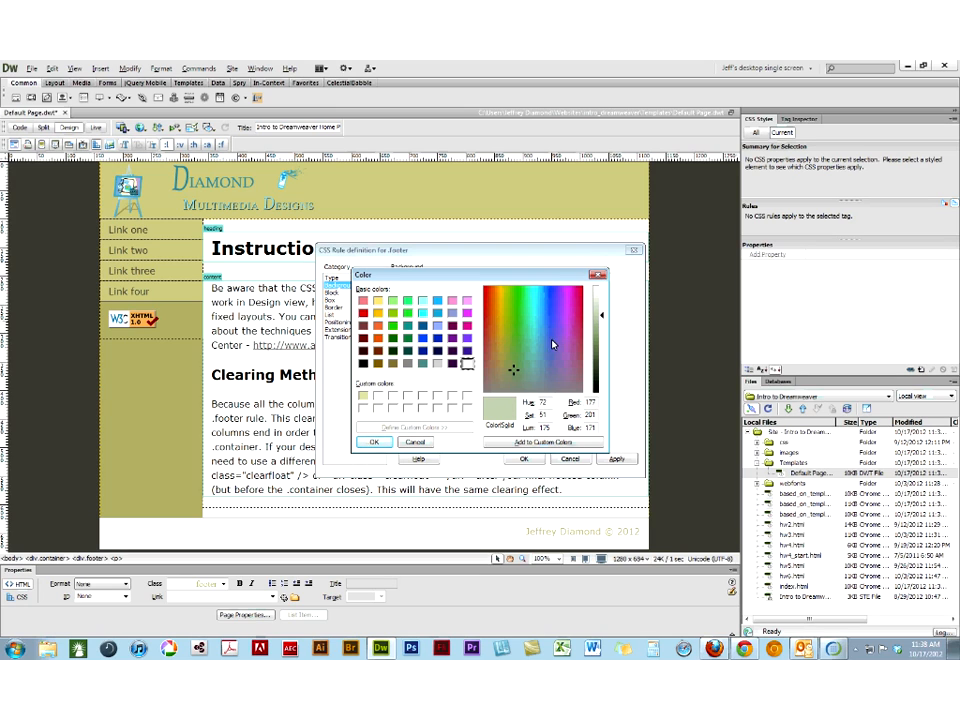
pyautogui.click(513, 347)
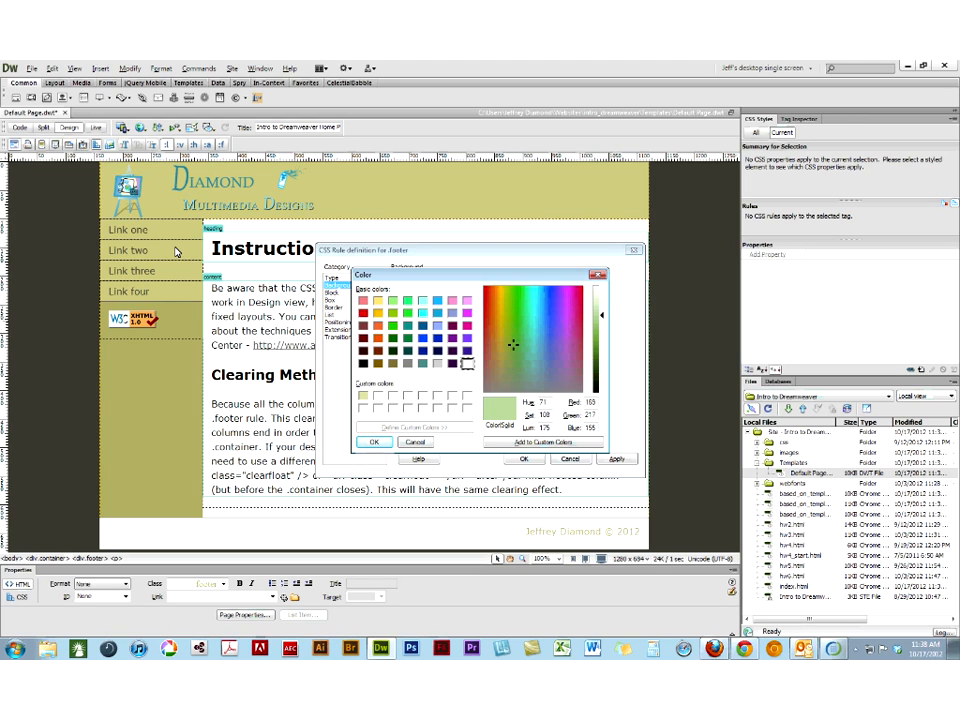
pyautogui.click(412, 443)
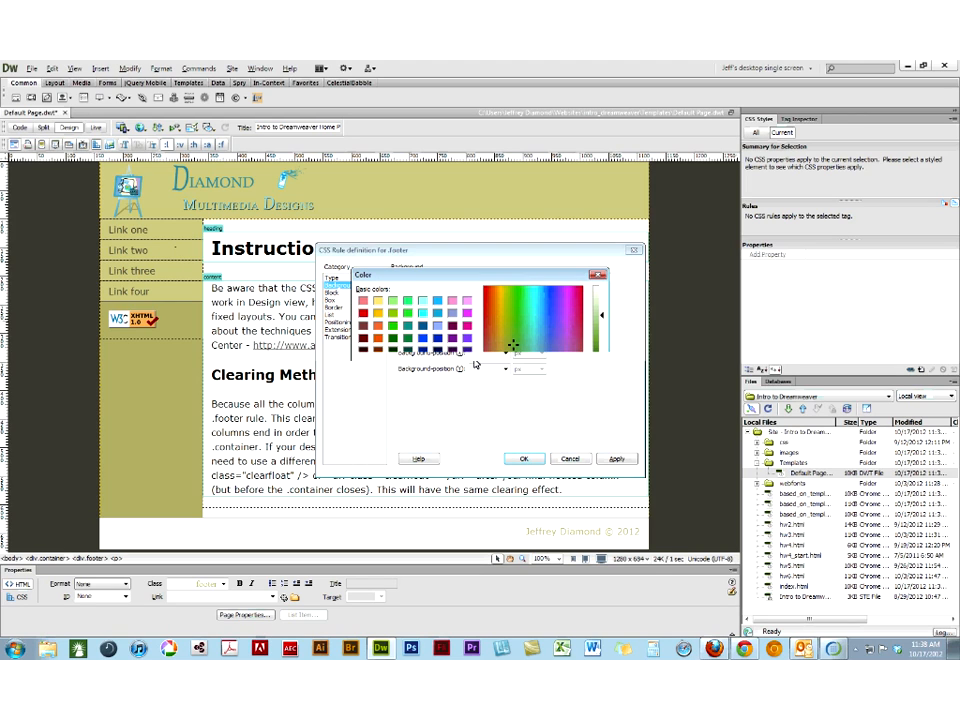
# - Set the .footer rule's background color to #C6D580, then apply and accept the rule changes
pyautogui.click(472, 288)
pyautogui.click(470, 288)
pyautogui.click(612, 459)
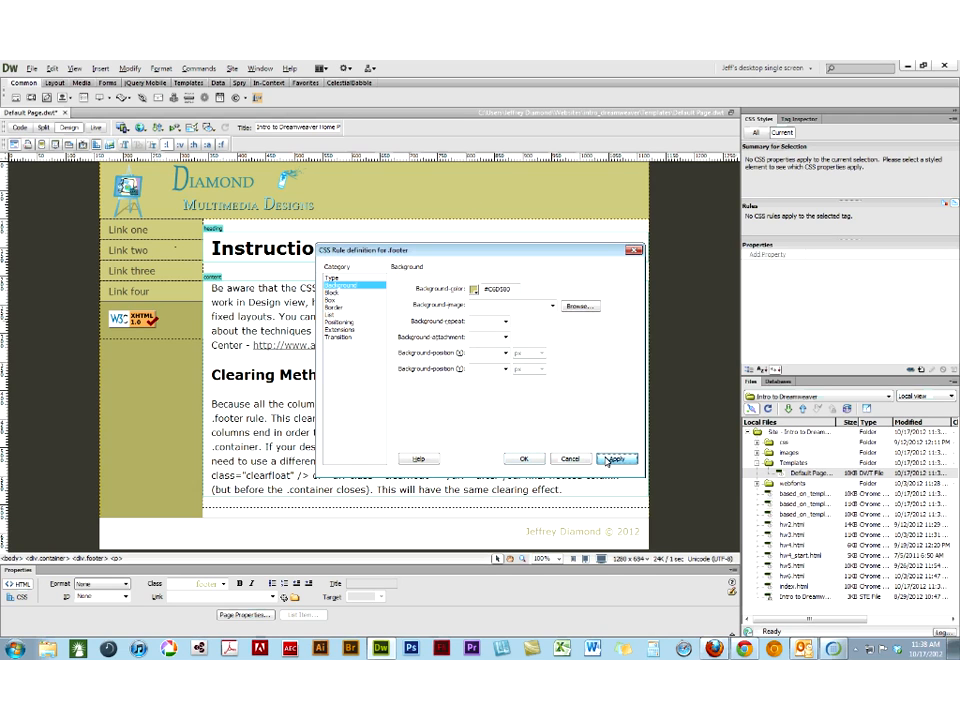
pyautogui.click(523, 459)
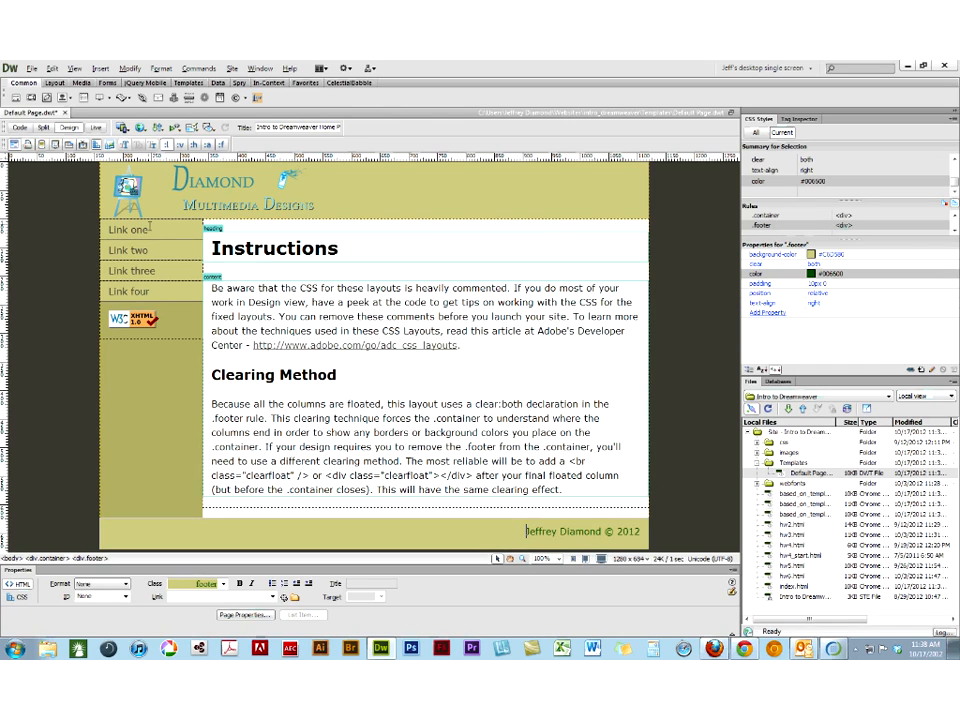
# - Rename the template's four sidebar links, in order, to Home, About Us, Services and Contact
pyautogui.moveTo(150, 226); pyautogui.dragTo(48, 213)
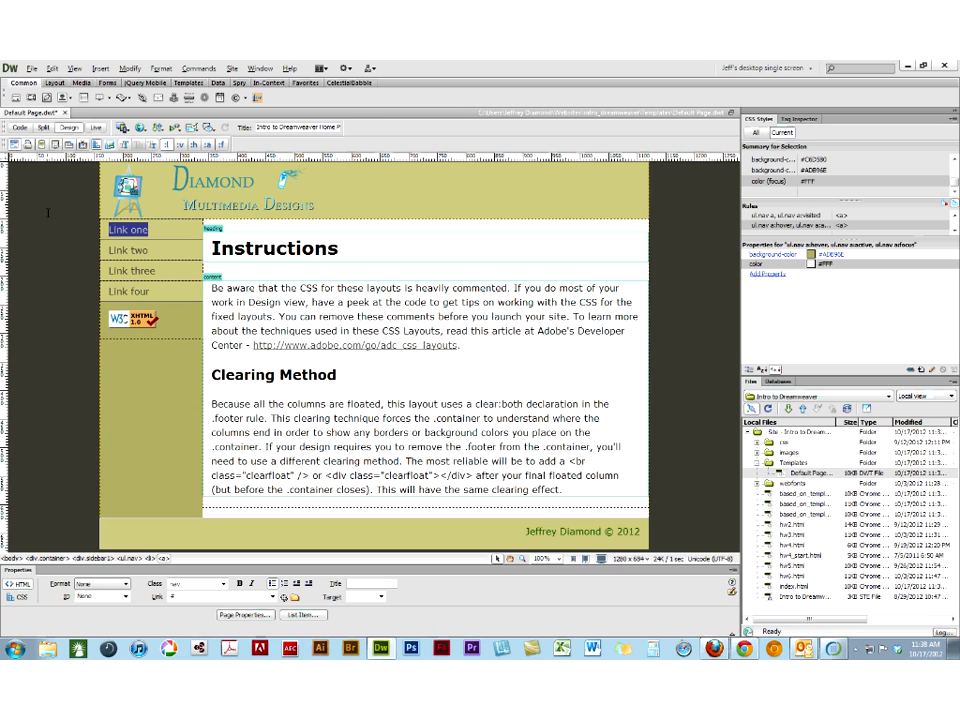
pyautogui.write('Home')
pyautogui.moveTo(152, 250); pyautogui.dragTo(106, 250)
pyautogui.write('About Us')
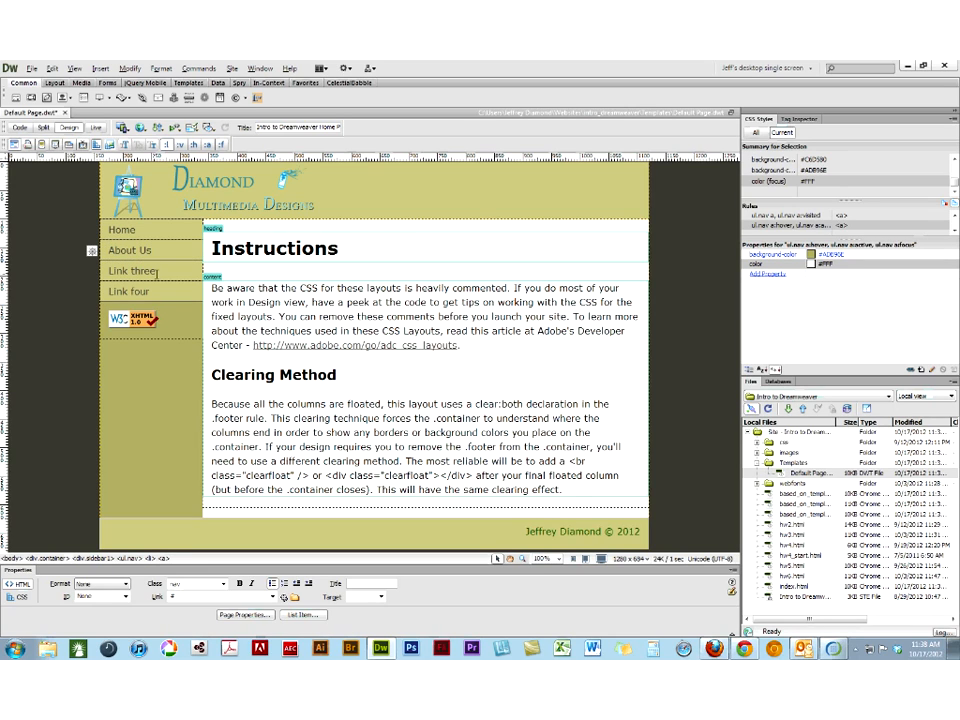
pyautogui.moveTo(155, 270); pyautogui.dragTo(104, 270)
pyautogui.write('Services')
pyautogui.moveTo(155, 291); pyautogui.dragTo(90, 292)
pyautogui.write('Contact')
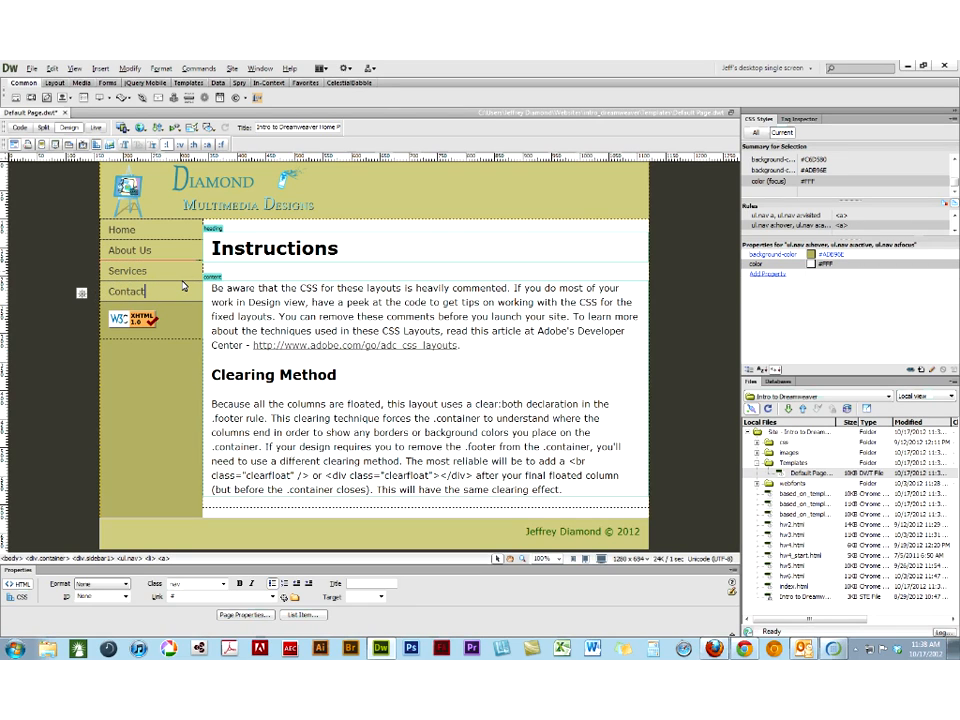
pyautogui.click(183, 336)
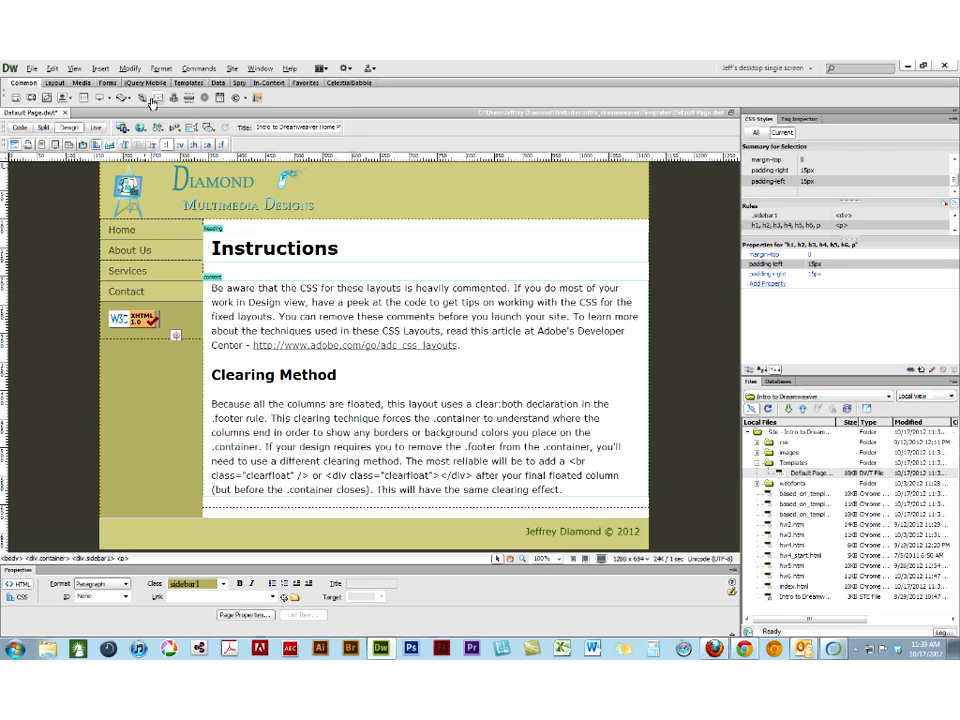
# - Save the template and update all three pages based on it, then close the update report
pyautogui.hotkey('ctrl', 's')
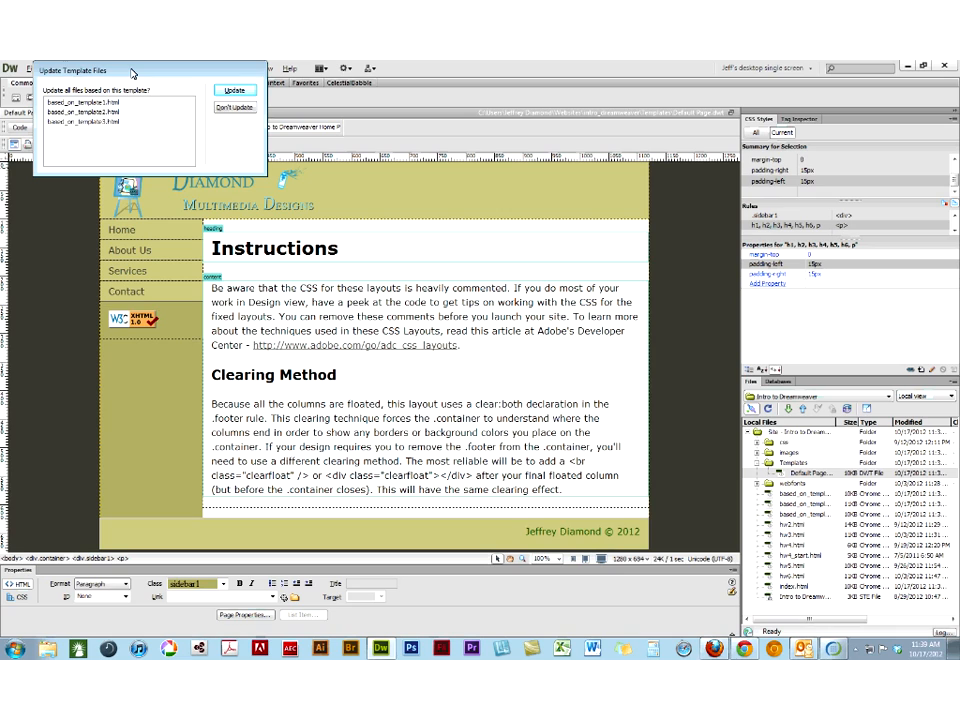
pyautogui.moveTo(132, 72); pyautogui.dragTo(455, 376)
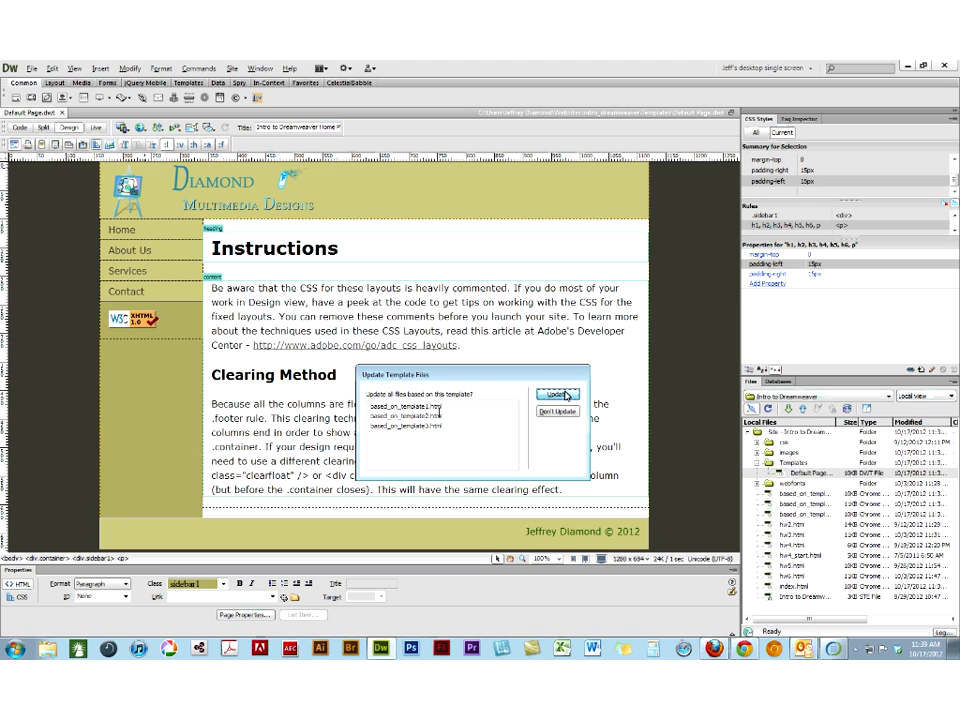
pyautogui.click(556, 395)
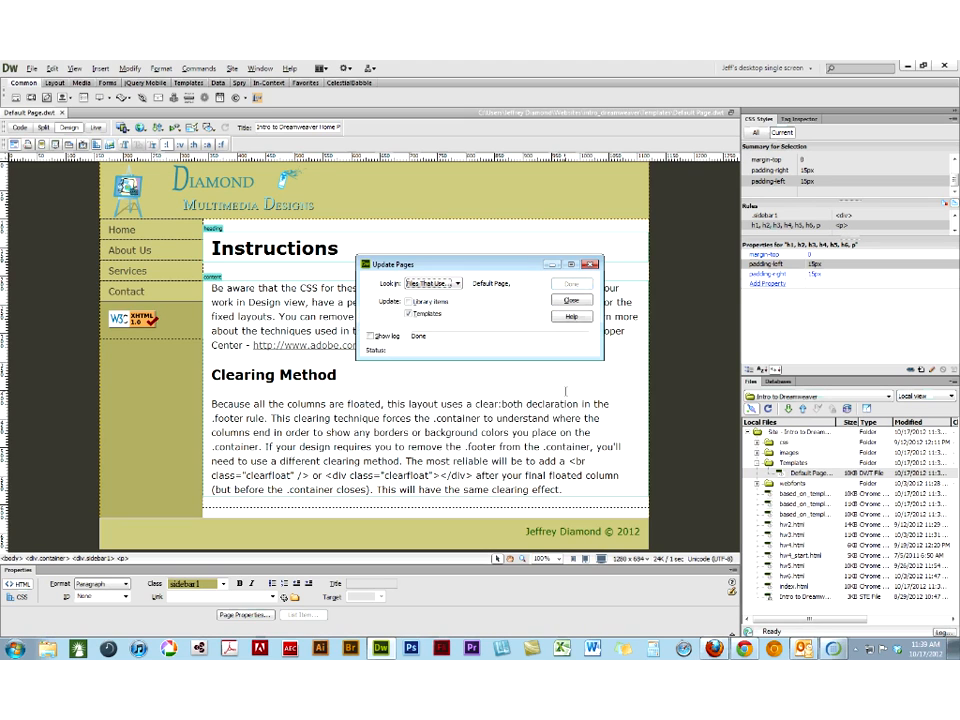
pyautogui.click(571, 300)
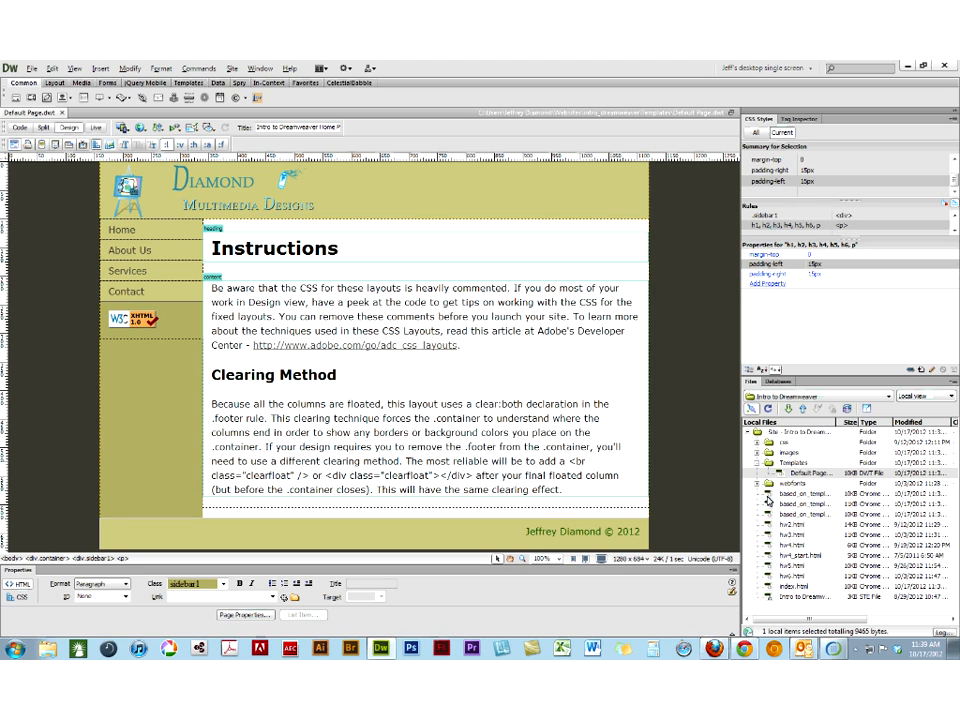
# - Open based_on_template1.html, based_on_template2.html and based_on_template3.html to check the updated footer and navigation links
pyautogui.doubleClick(767, 497)
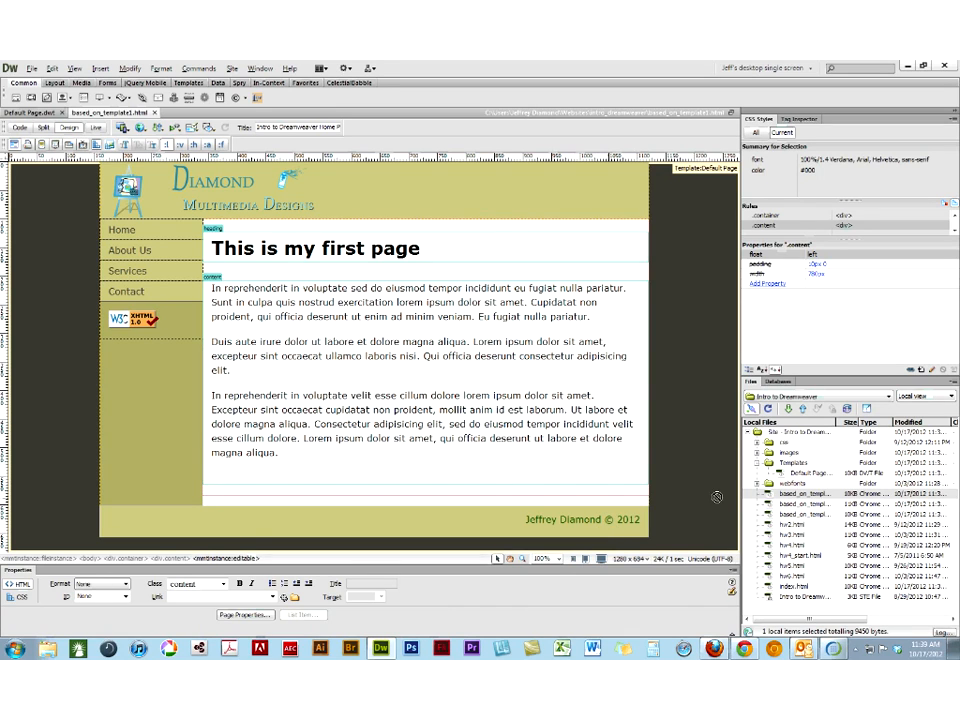
pyautogui.click(767, 504)
pyautogui.doubleClick(766, 505)
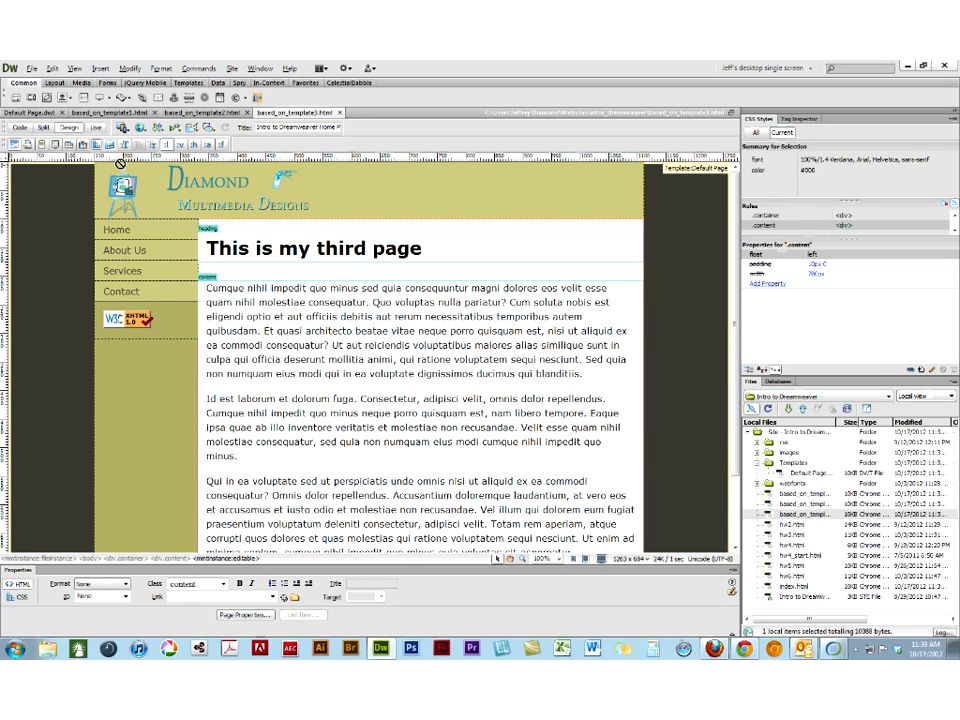
# - Return to the Default Page.dwt template and inspect its heading region, header logo and footer
pyautogui.click(29, 114)
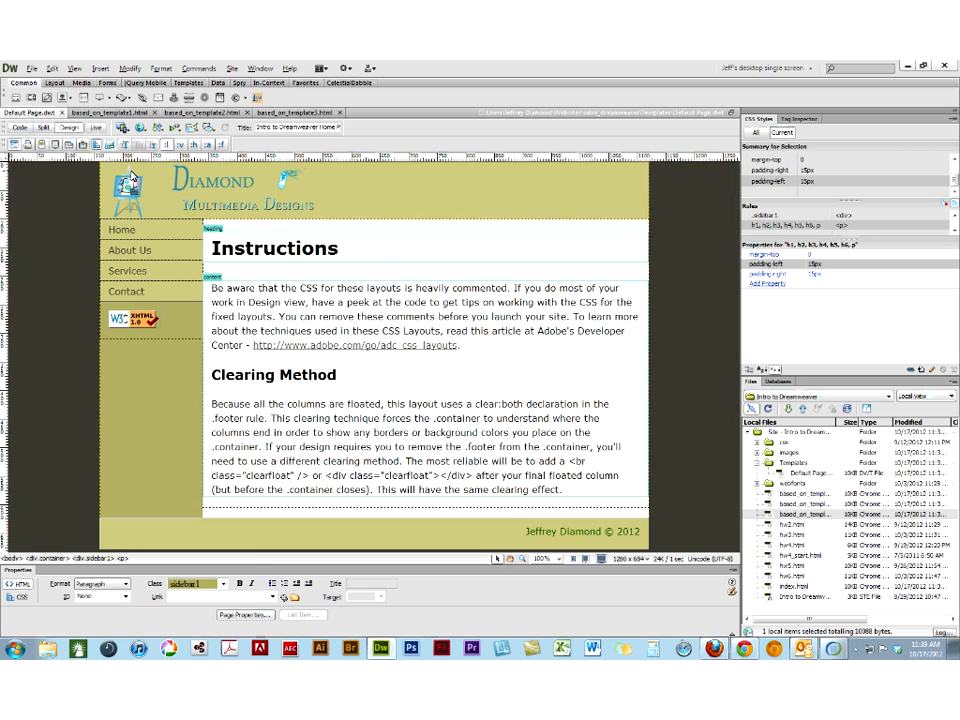
pyautogui.click(213, 228)
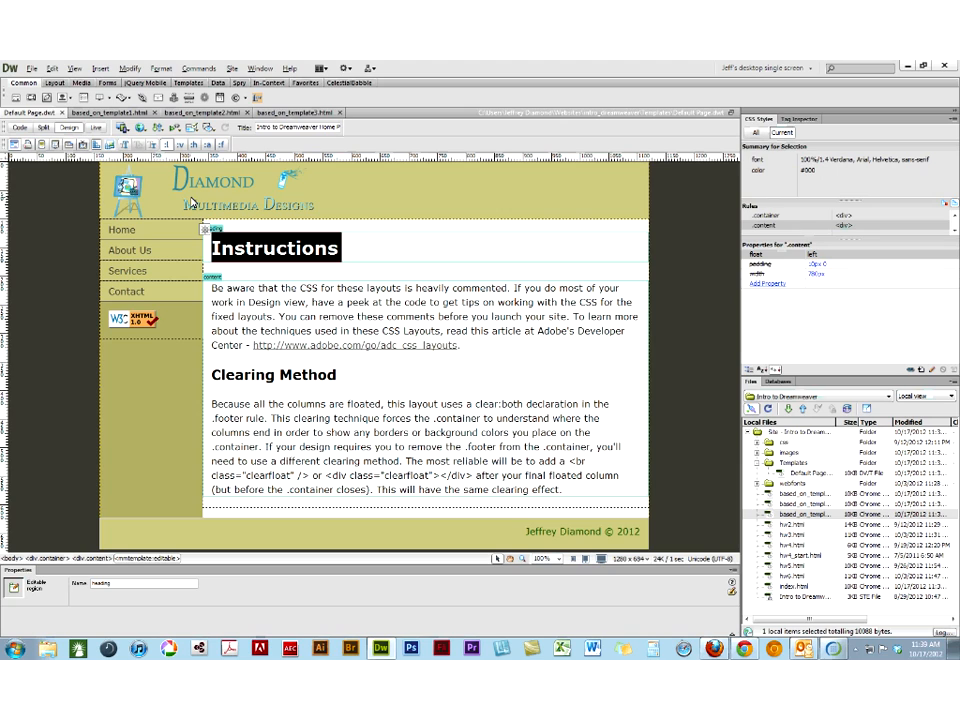
pyautogui.click(190, 203)
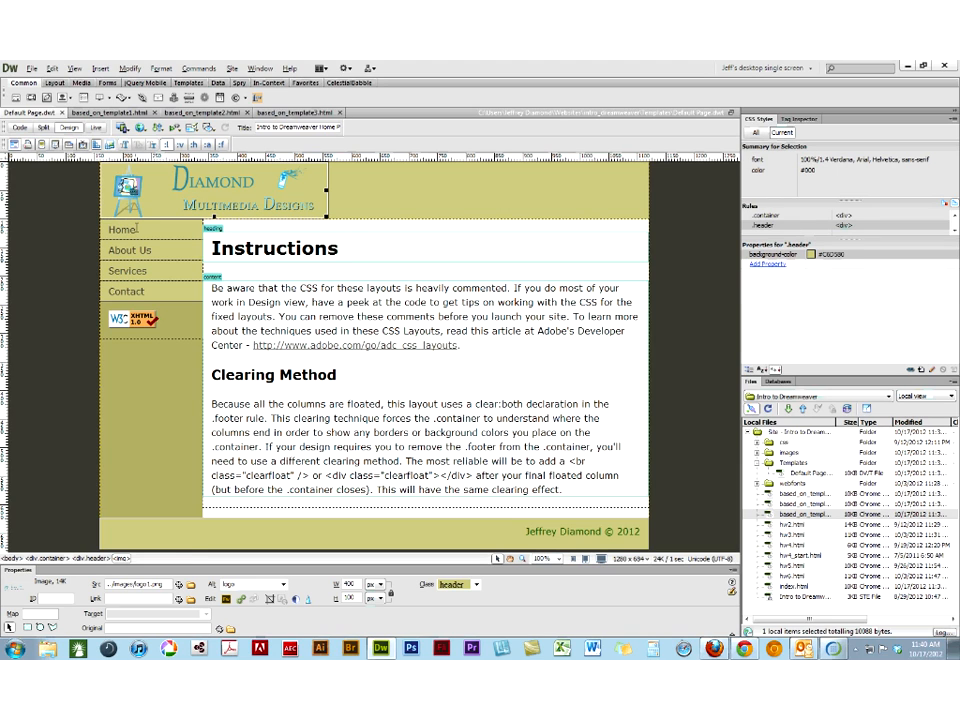
pyautogui.click(487, 531)
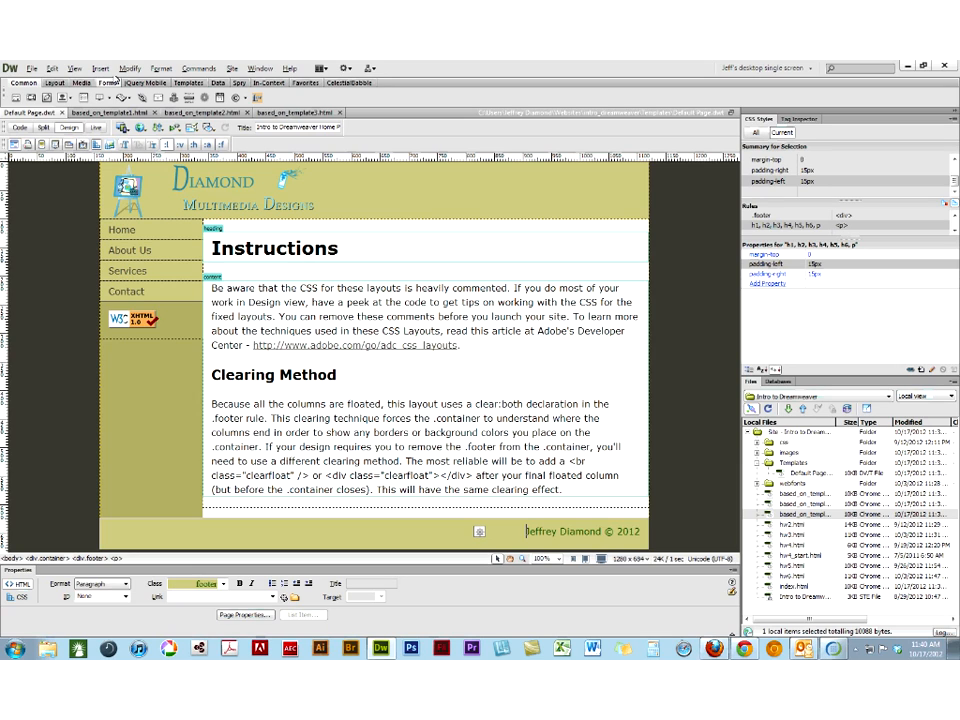
# - Review the template commands for the footer and the Clearing Method heading, then locate the template's heading editable region
pyautogui.click(127, 68)
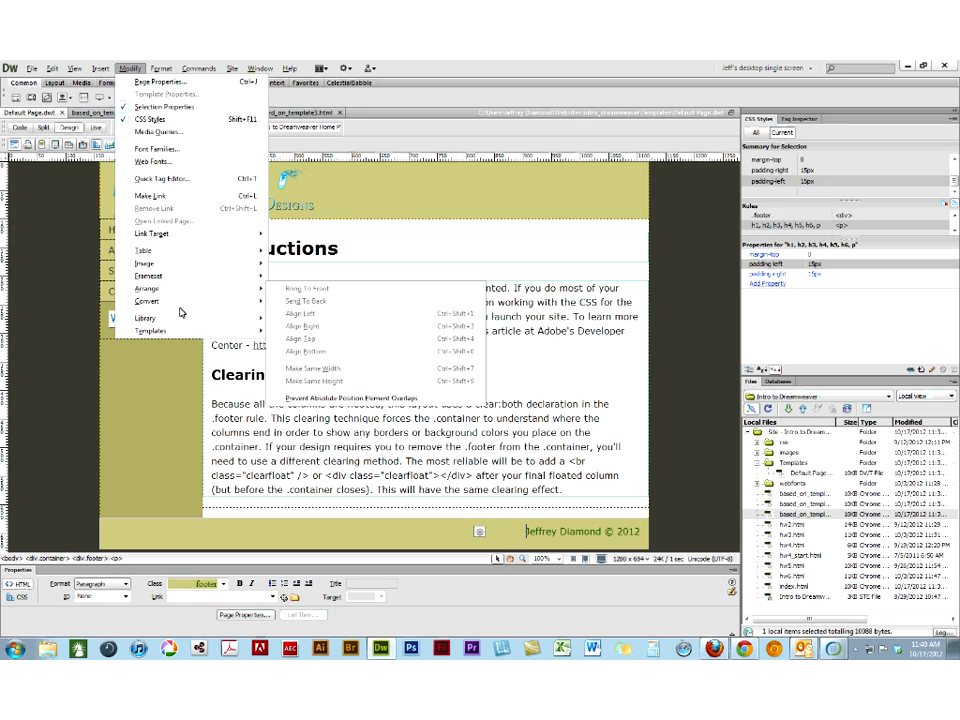
pyautogui.moveTo(187, 333)
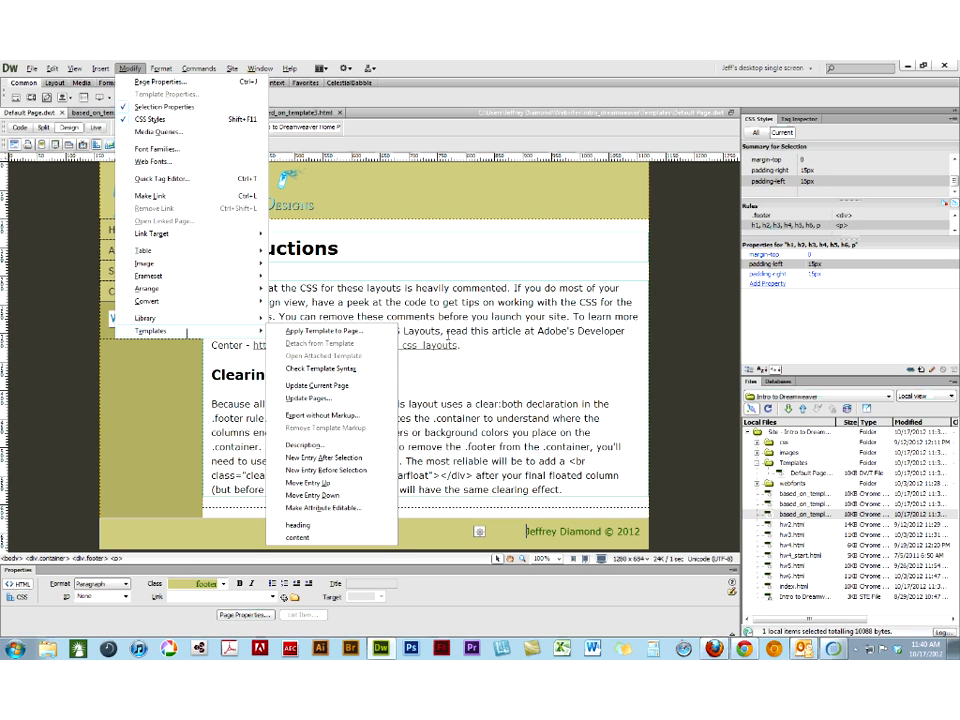
pyautogui.click(448, 334)
pyautogui.moveTo(213, 375); pyautogui.dragTo(336, 375)
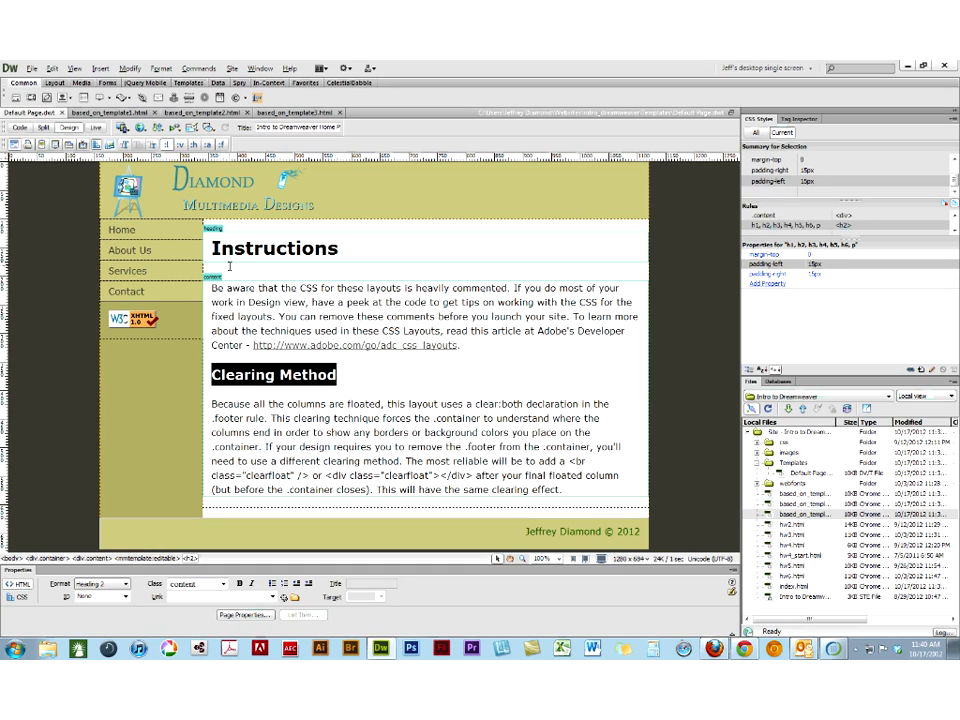
pyautogui.click(100, 69)
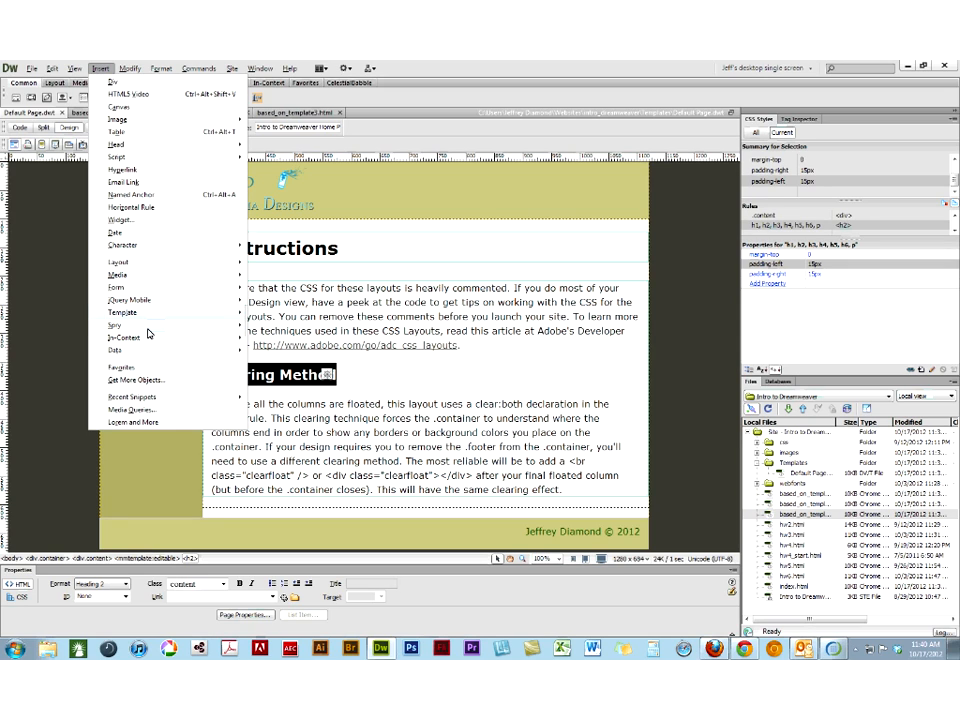
pyautogui.moveTo(148, 331)
pyautogui.moveTo(130, 69)
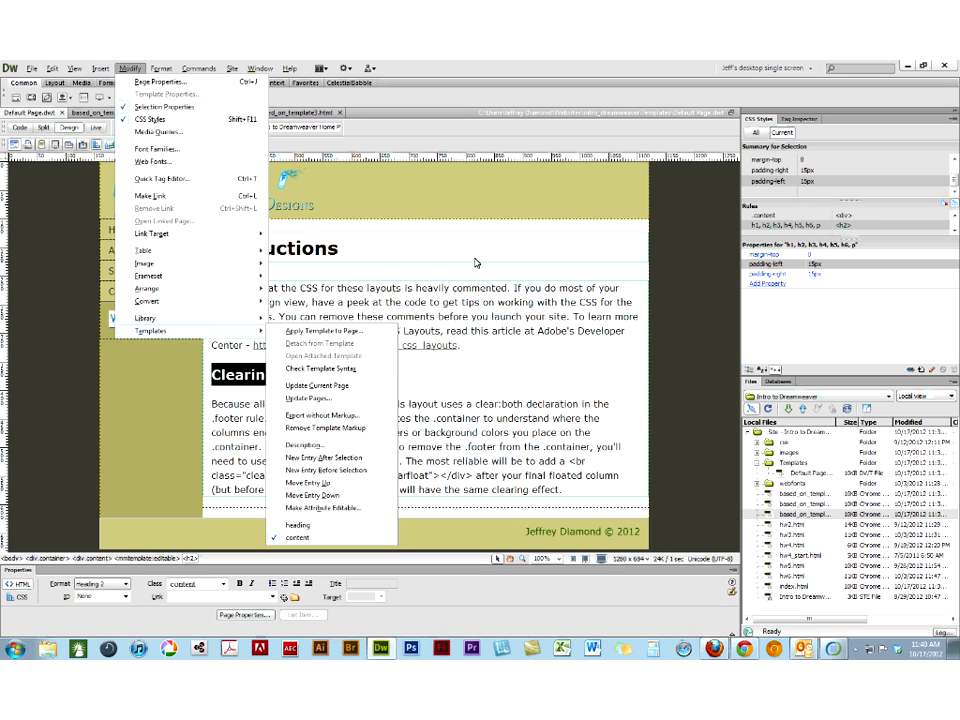
pyautogui.click(298, 524)
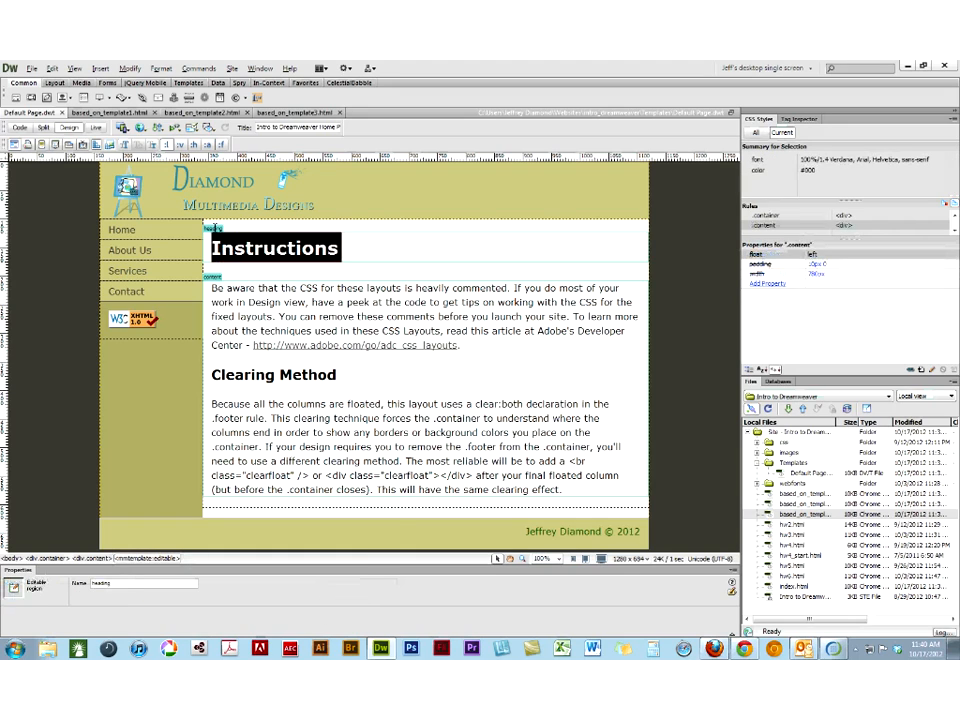
# - Review the region types that can be inserted for the sidebar's validation badge, then inspect the Instructions heading, logo and Home link
pyautogui.click(125, 510)
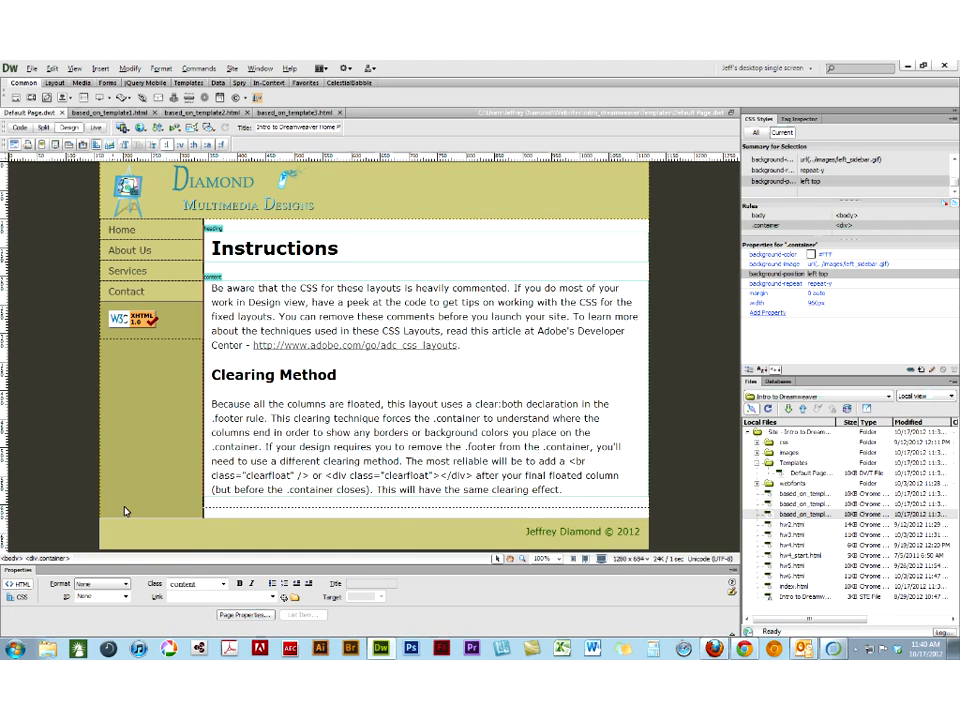
pyautogui.click(148, 322)
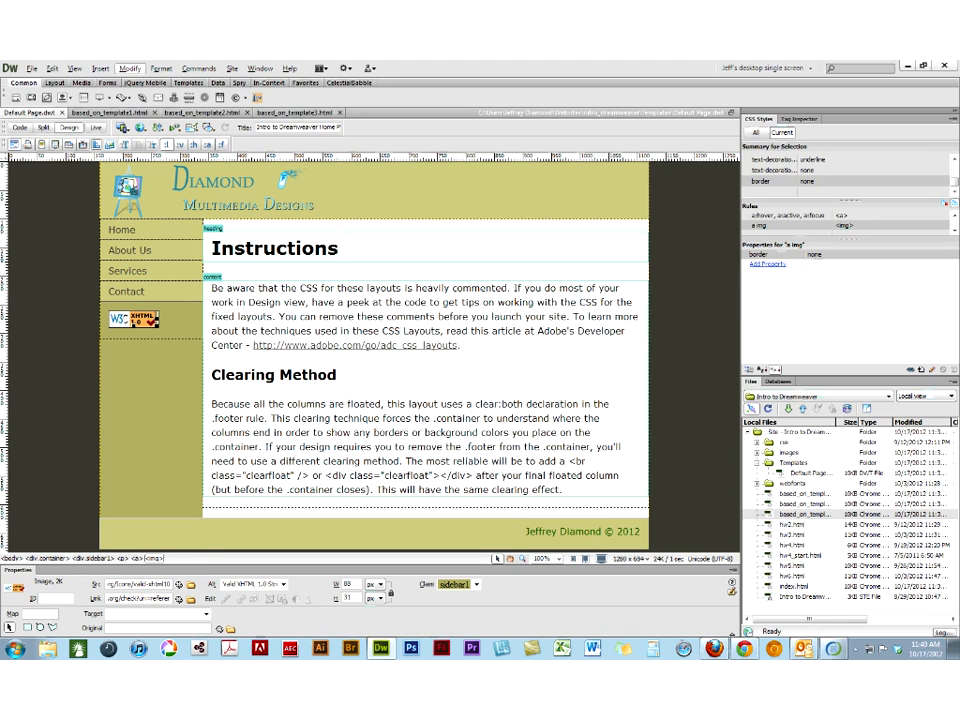
pyautogui.click(100, 68)
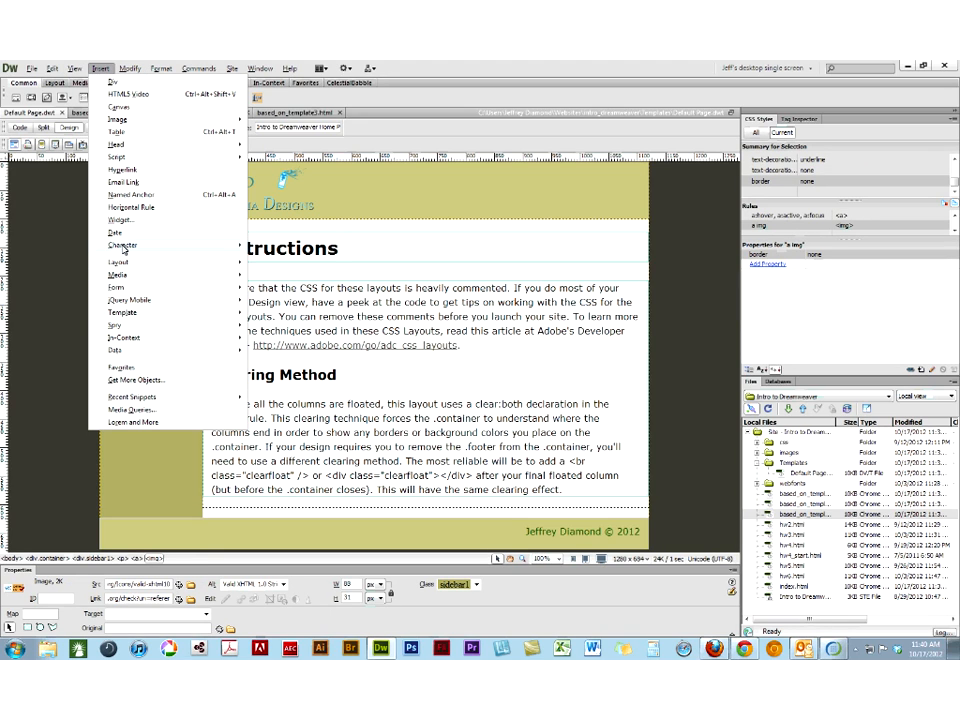
pyautogui.moveTo(123, 313)
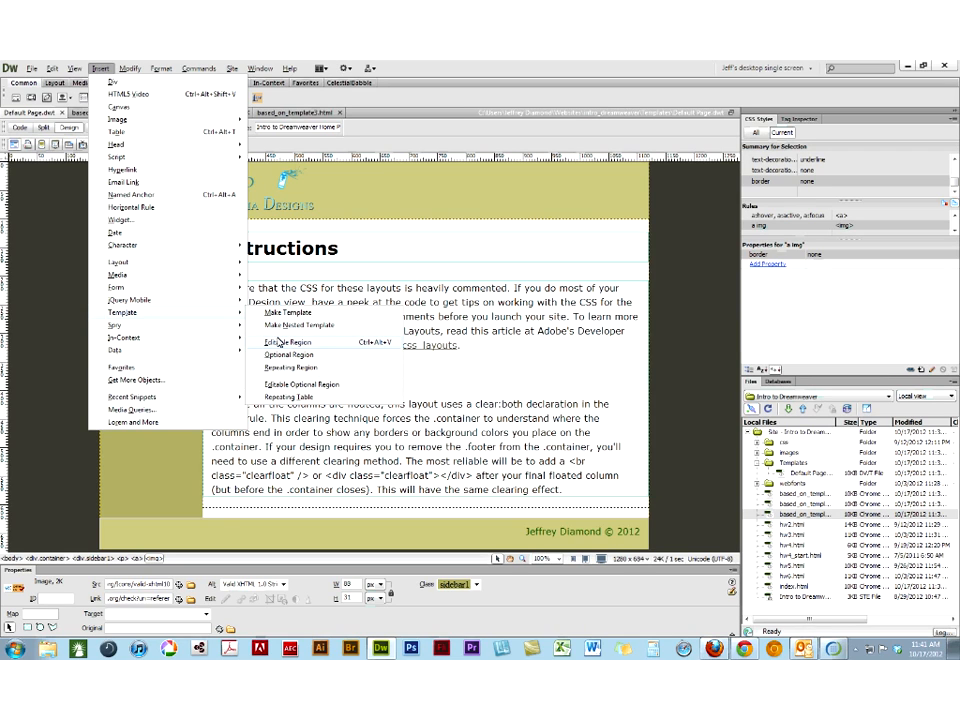
pyautogui.click(390, 176)
pyautogui.doubleClick(257, 250)
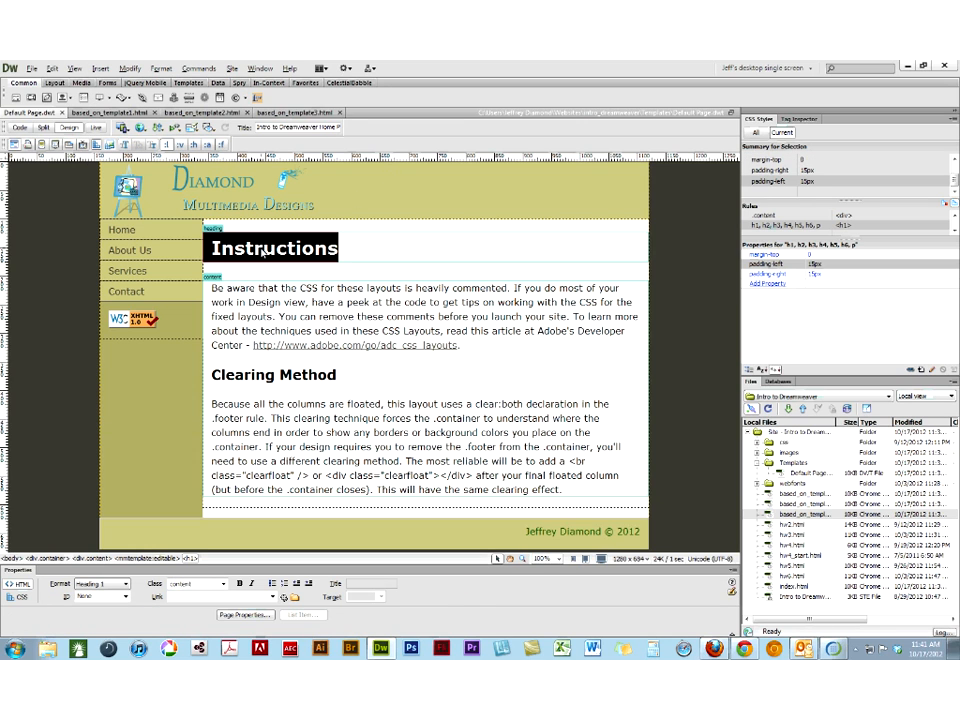
pyautogui.click(212, 190)
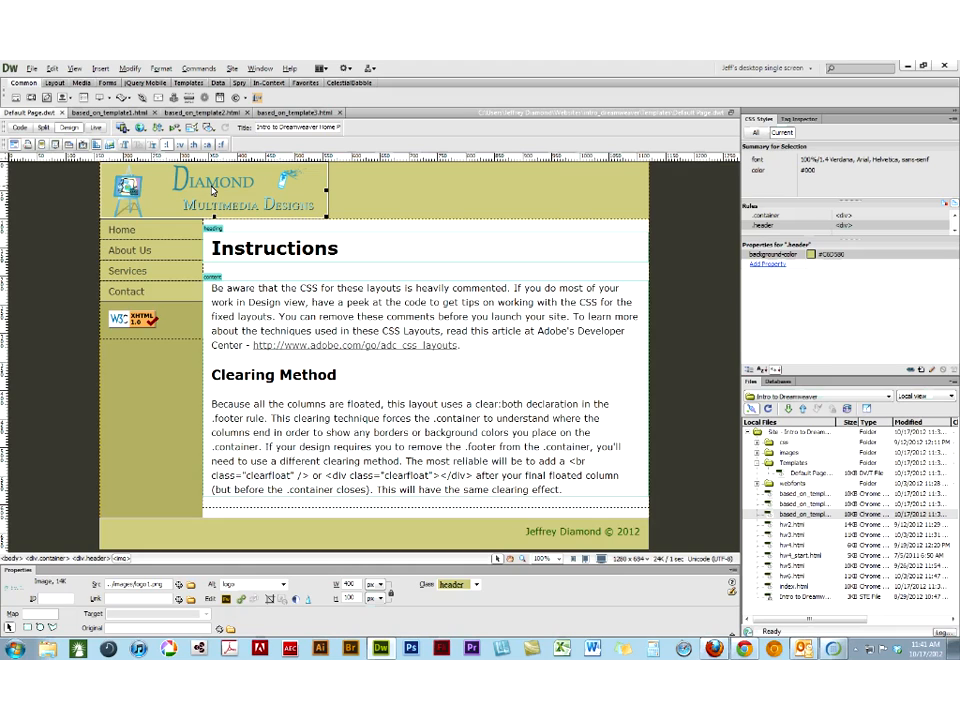
pyautogui.doubleClick(121, 231)
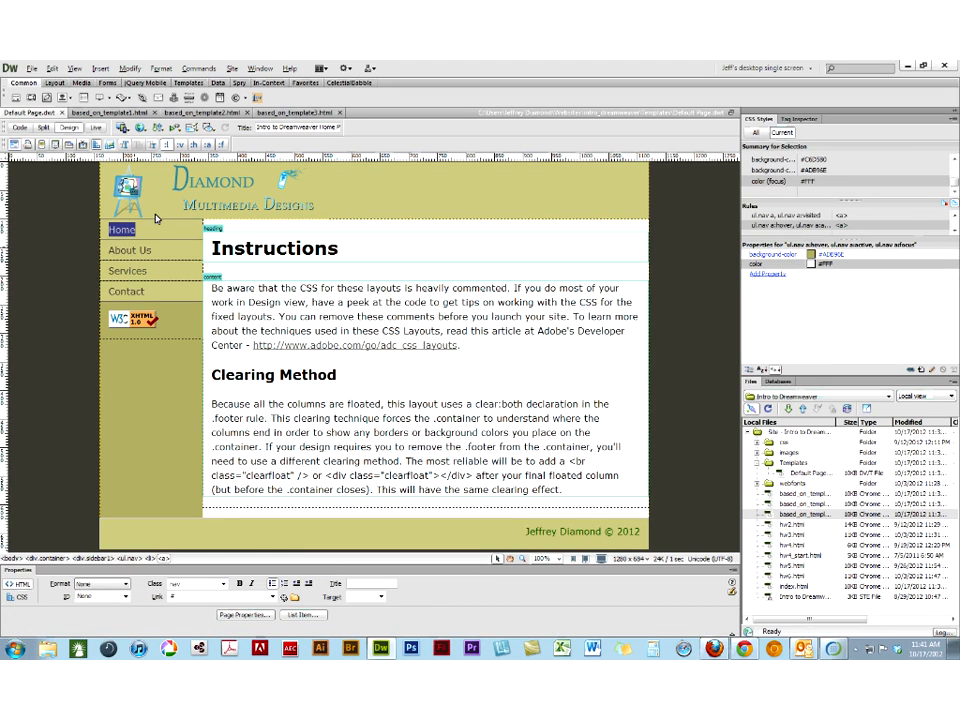
# - Look through based_on_template1.html, based_on_template2.html and based_on_template3.html again, and locate the Templates folder in the site files
pyautogui.click(104, 114)
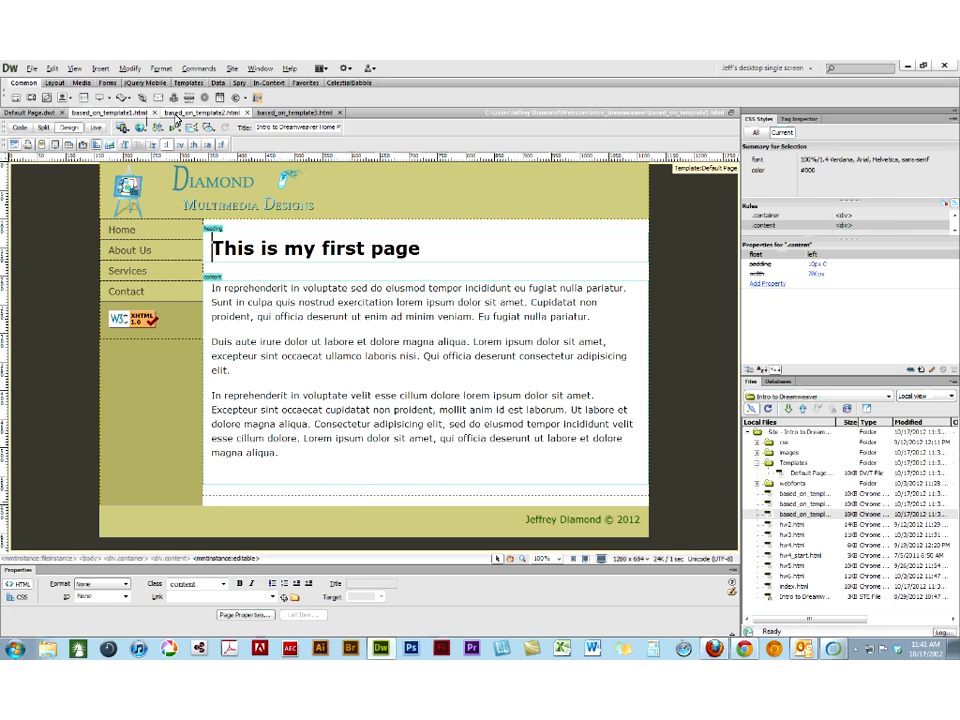
pyautogui.click(178, 114)
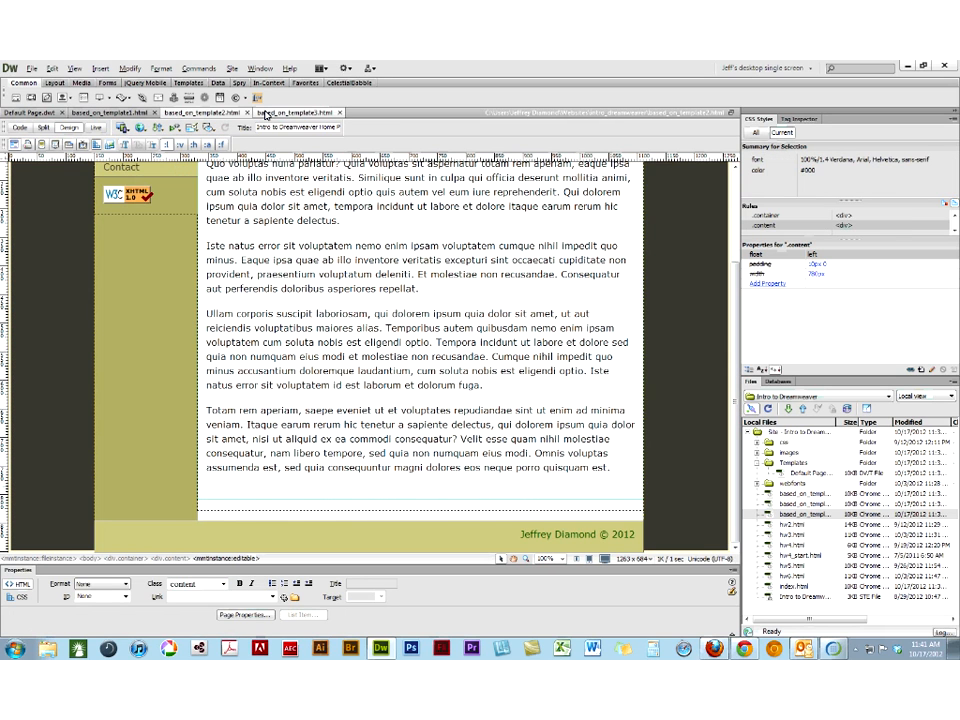
pyautogui.click(266, 114)
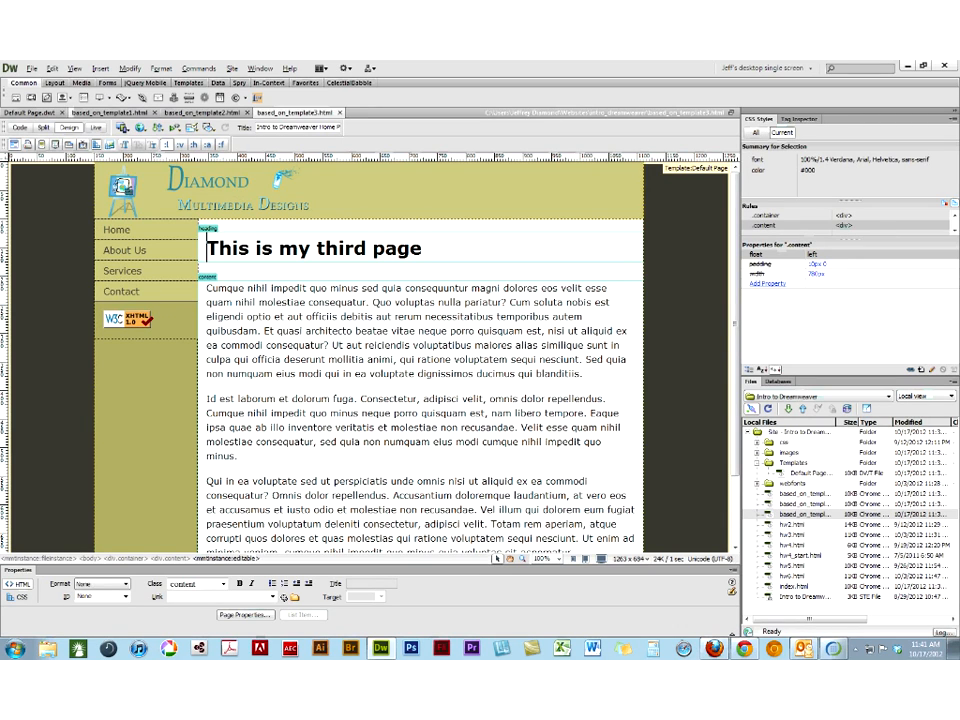
pyautogui.click(97, 113)
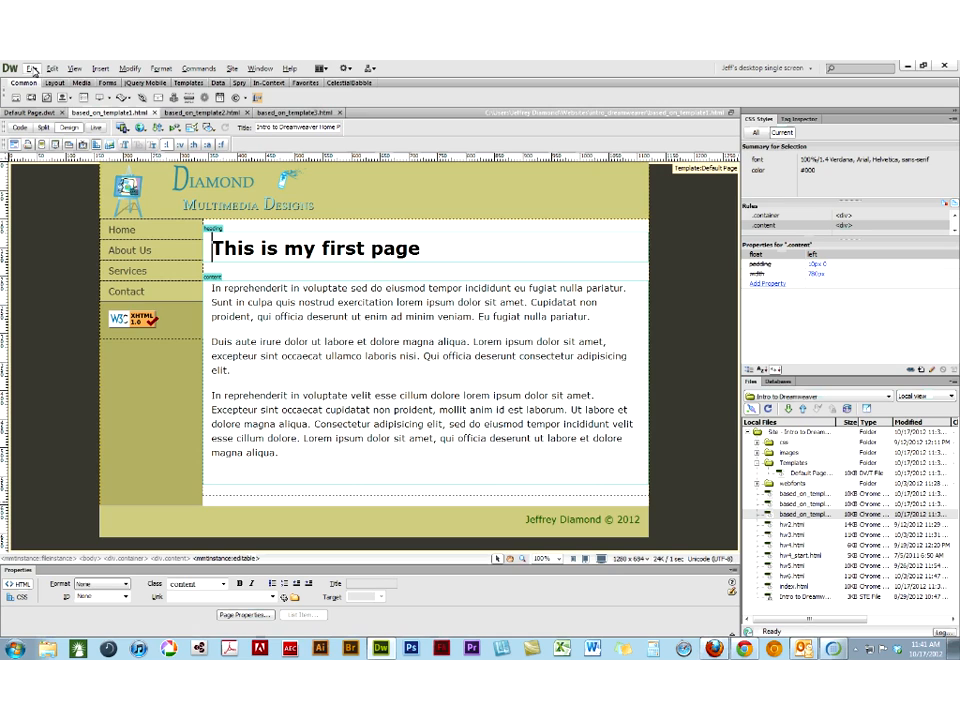
pyautogui.click(33, 68)
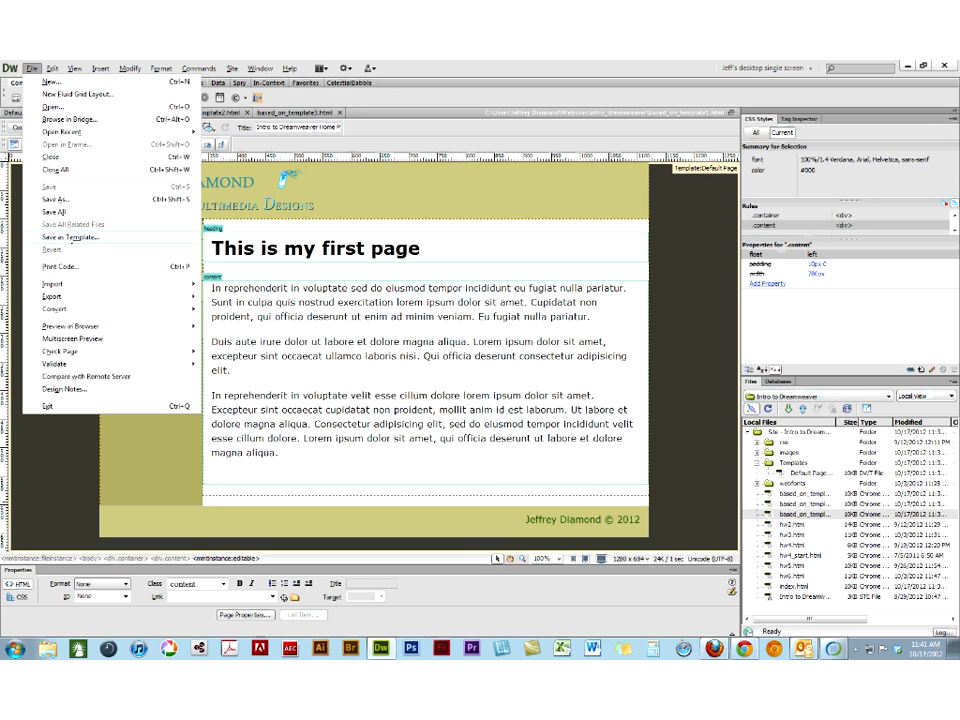
pyautogui.click(388, 65)
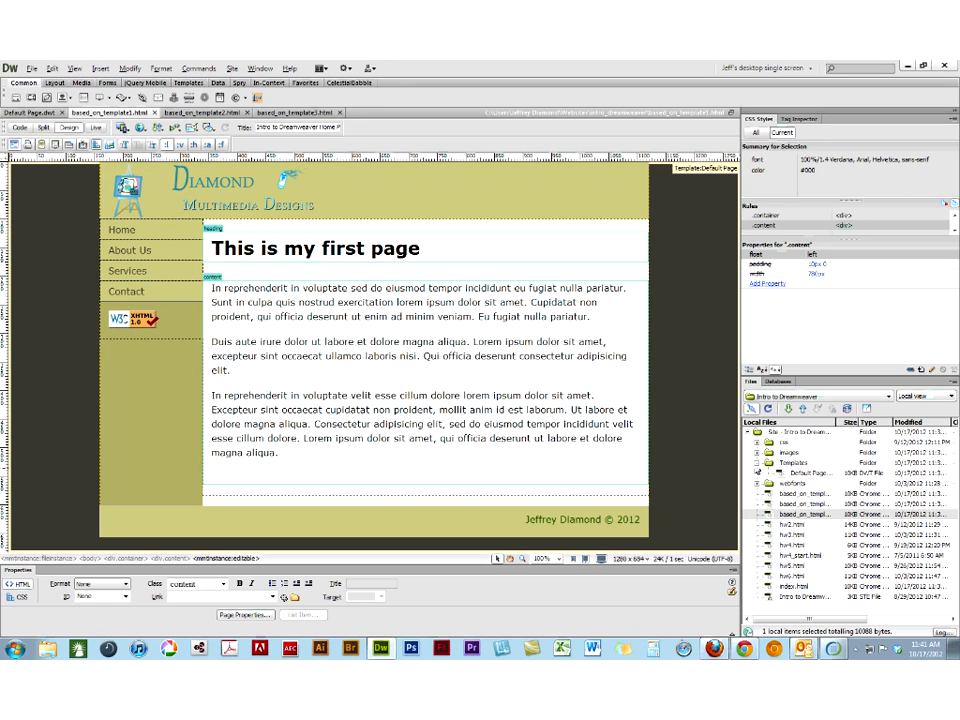
pyautogui.click(778, 464)
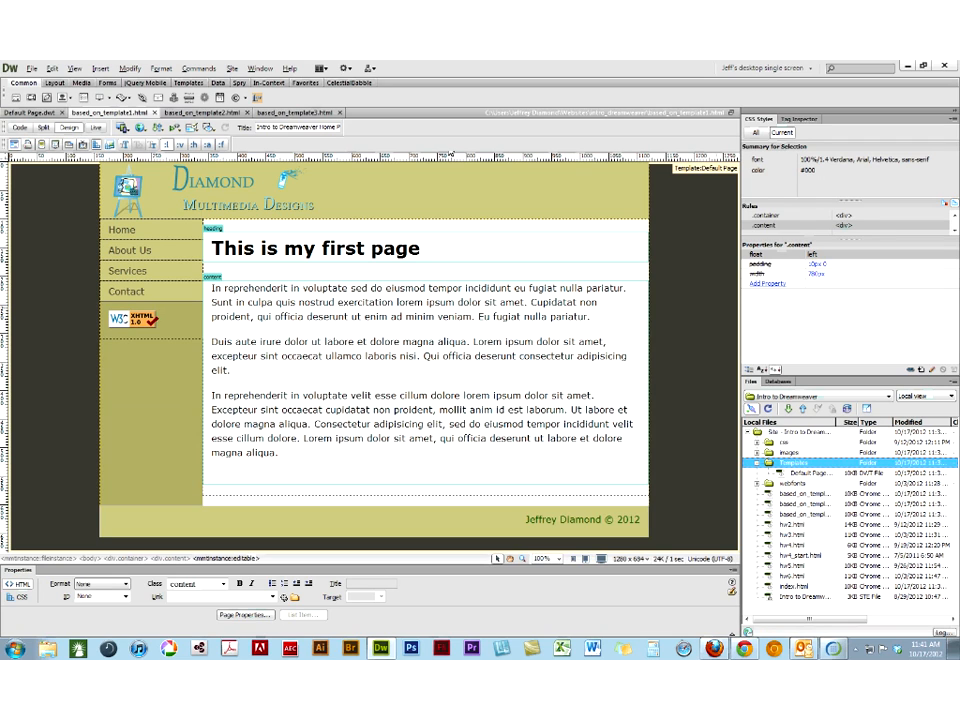
# - Add a paragraph reading "other stuff" below the validation badge in the Default Page.dwt sidebar code, then return to Design view
pyautogui.click(32, 114)
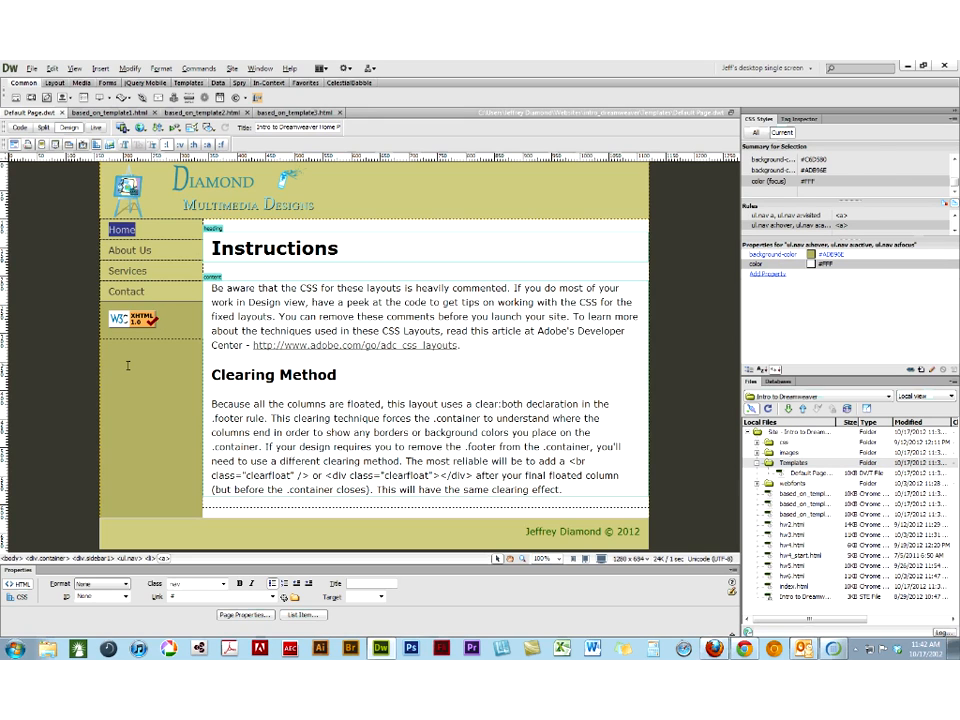
pyautogui.click(160, 326)
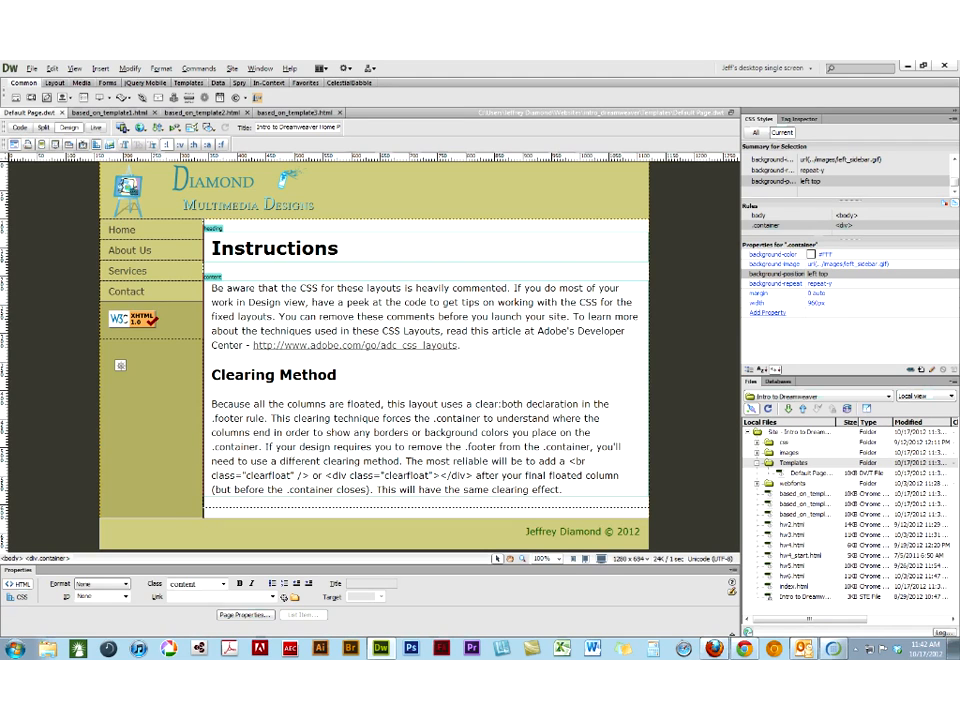
pyautogui.click(20, 128)
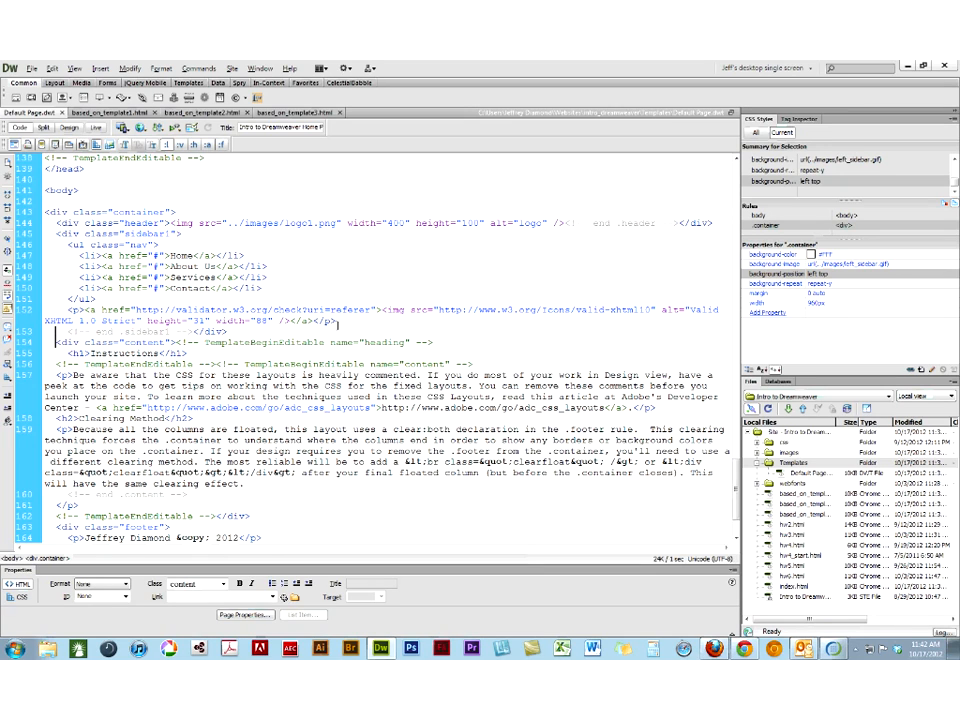
pyautogui.click(344, 331)
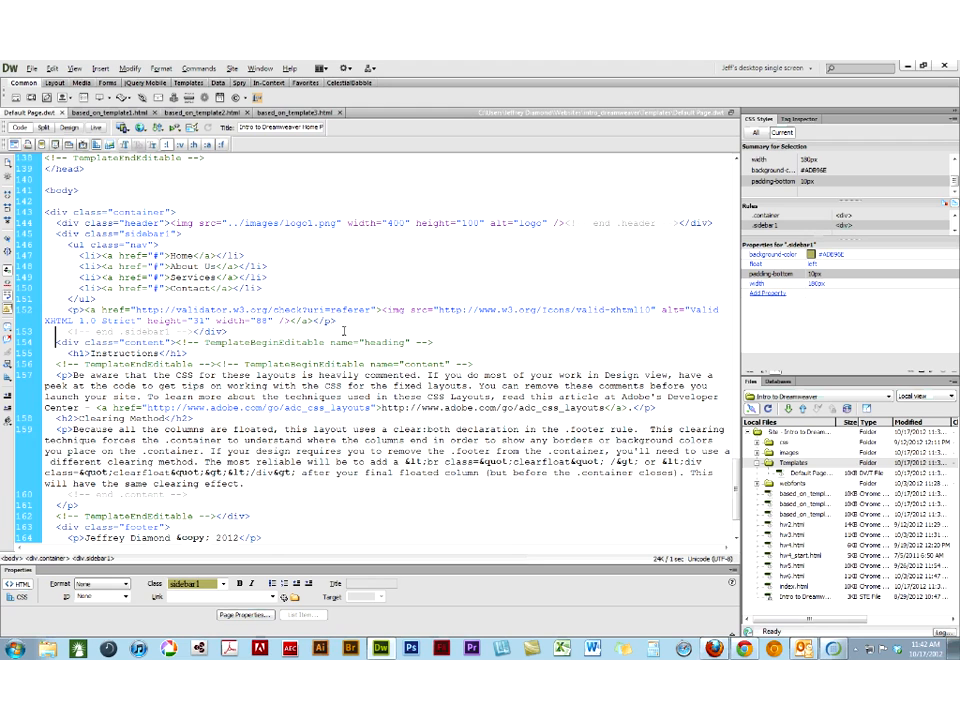
pyautogui.press('Return')
pyautogui.write('<p>')
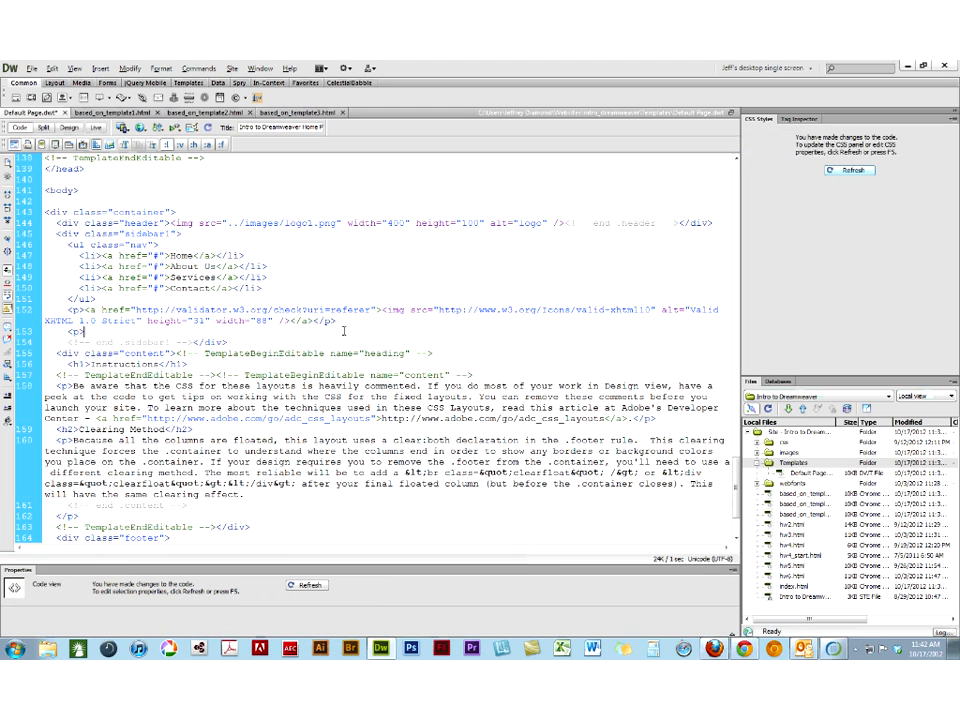
pyautogui.write('</p>')
pyautogui.click(85, 331)
pyautogui.write('other stuff')
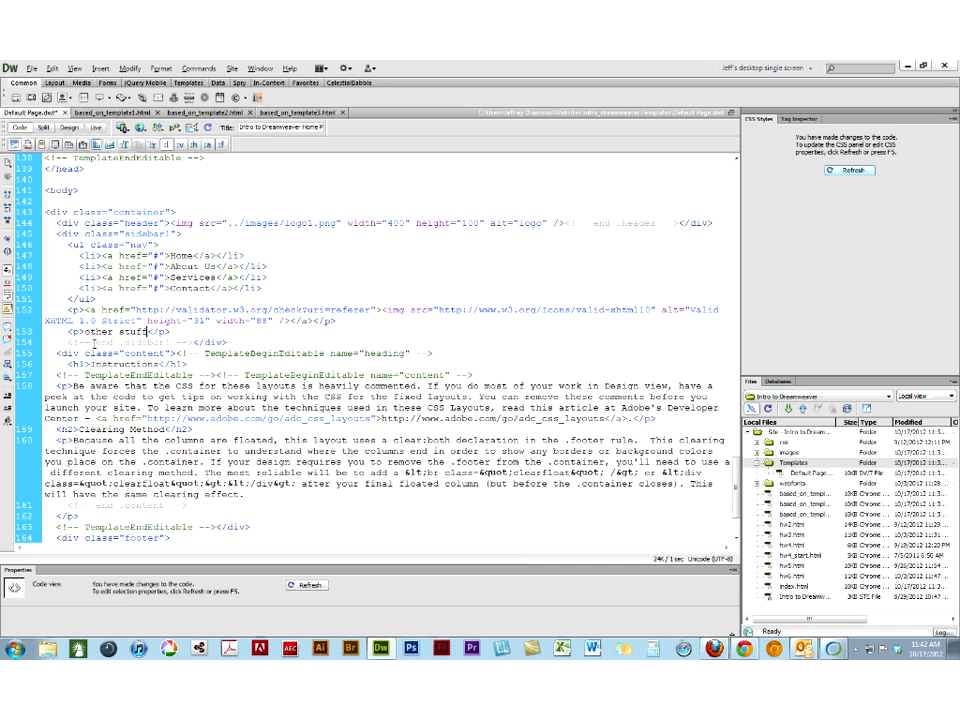
pyautogui.click(67, 128)
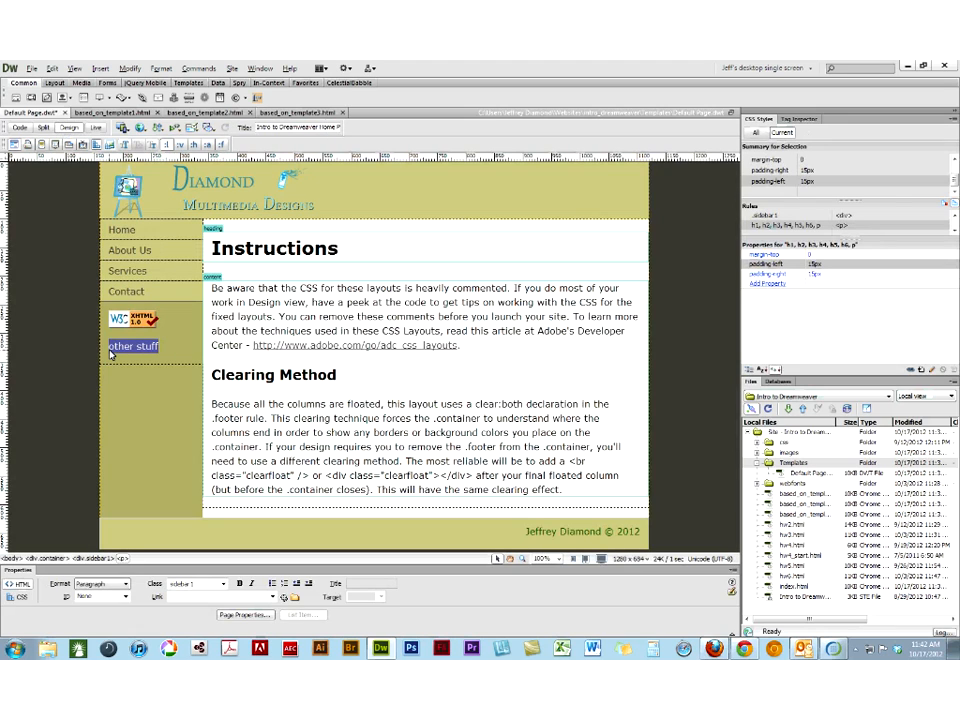
# - Replace the "other stuff" text in the template sidebar with calm_bug.gif from intro_dreamweaver's images folder, using "calm" as alternate text
pyautogui.click(100, 68)
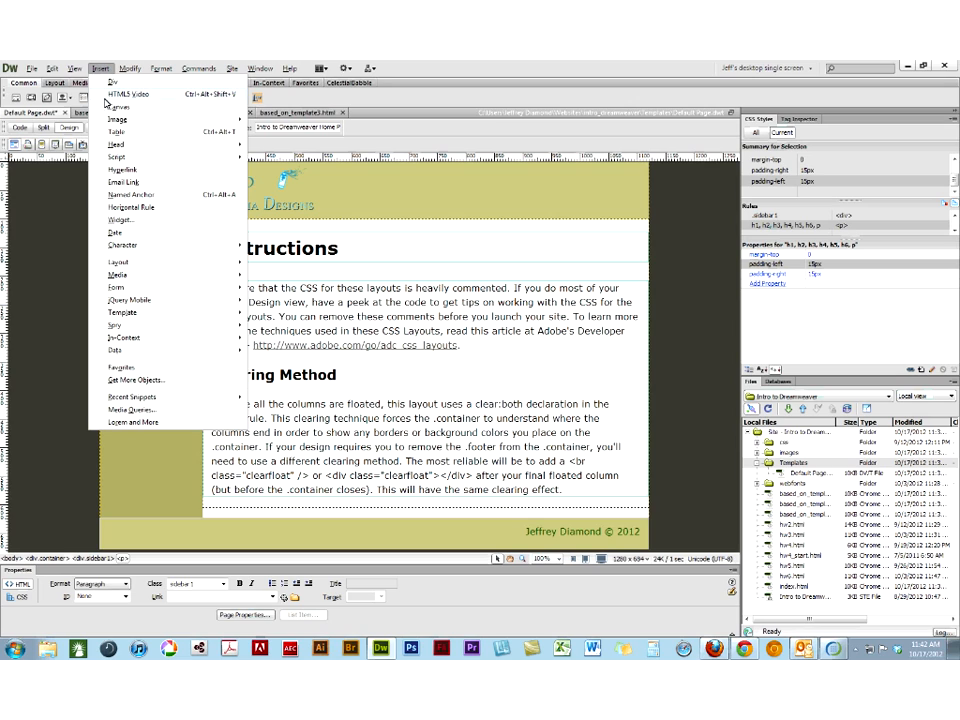
pyautogui.moveTo(242, 121)
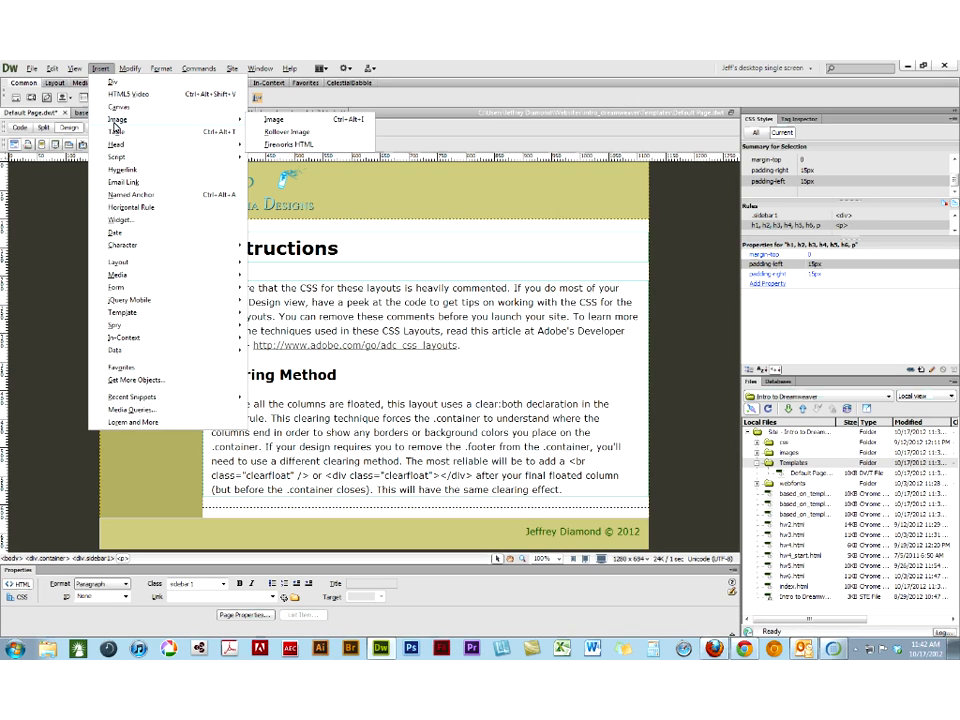
pyautogui.click(262, 126)
pyautogui.click(390, 283)
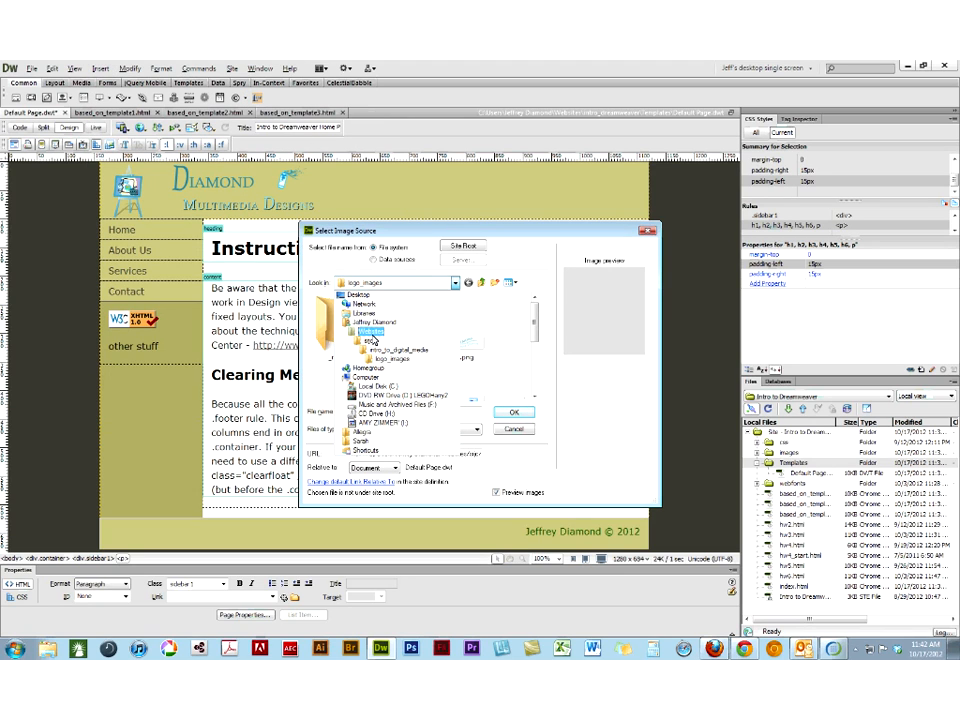
pyautogui.click(372, 336)
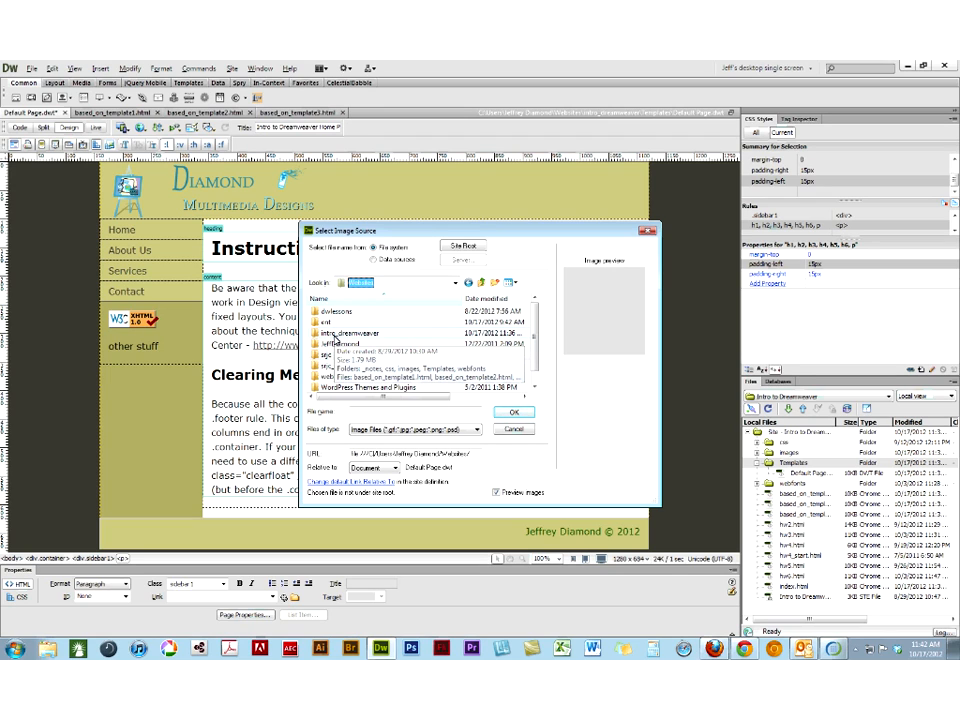
pyautogui.doubleClick(330, 334)
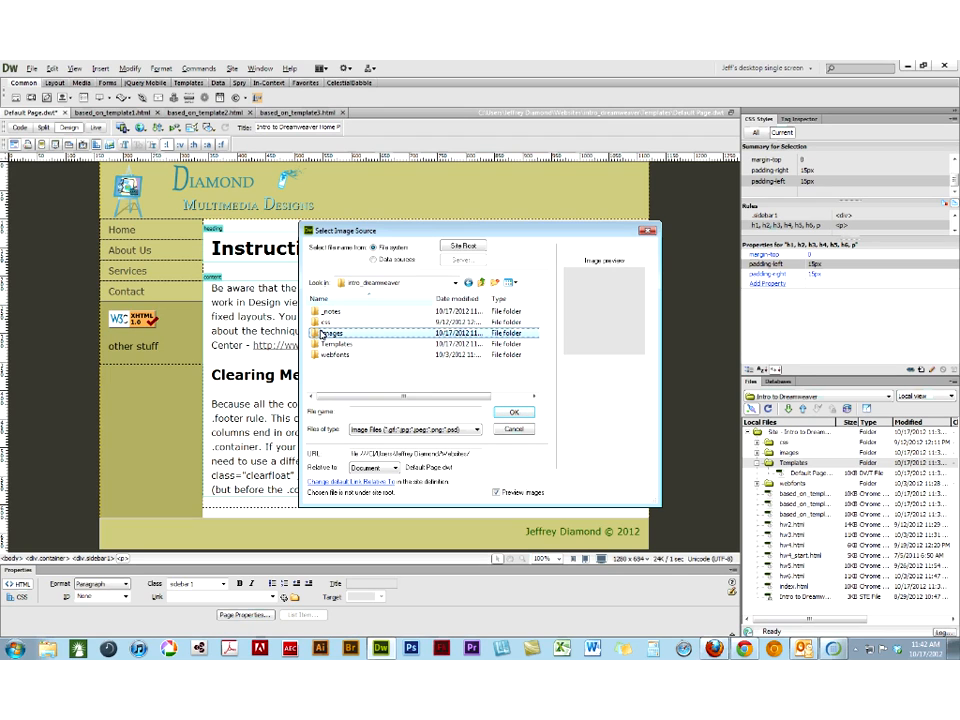
pyautogui.doubleClick(322, 334)
pyautogui.click(457, 332)
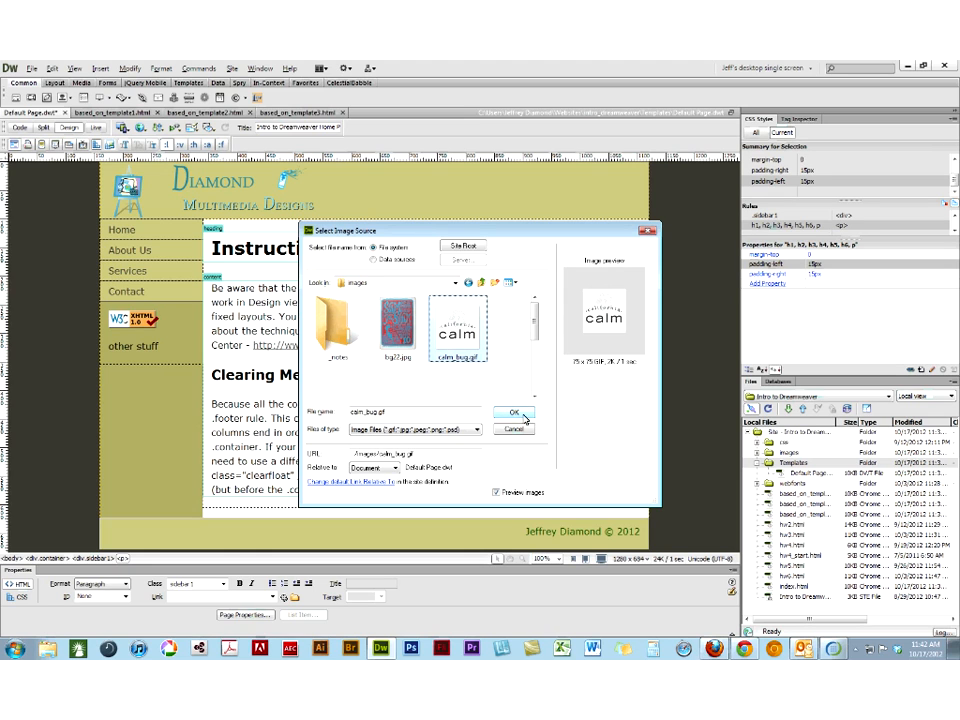
pyautogui.click(518, 417)
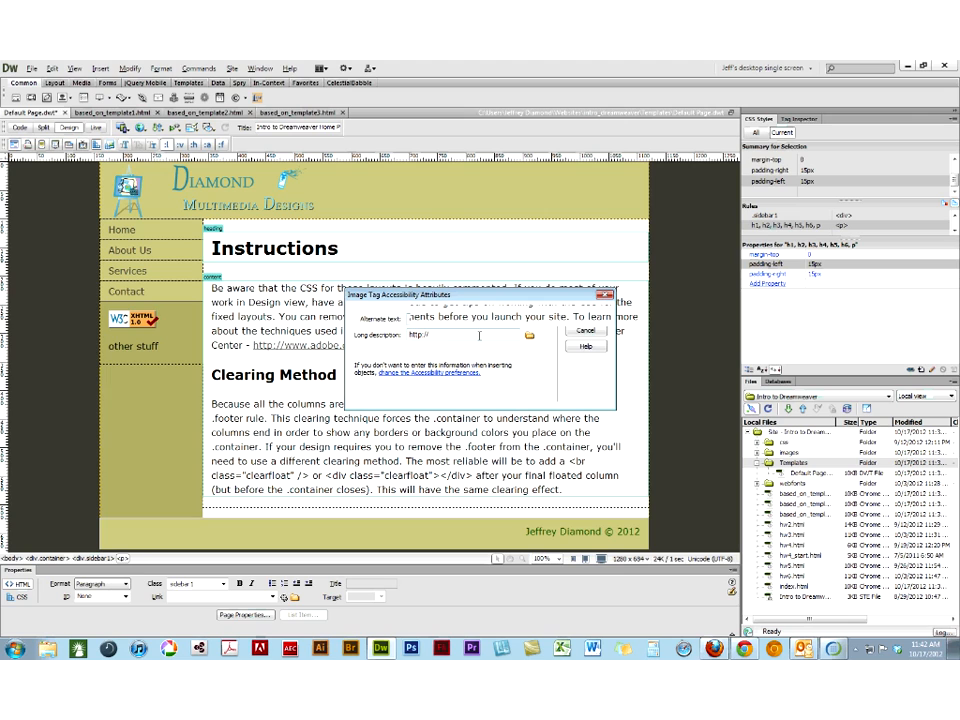
pyautogui.press('Return')
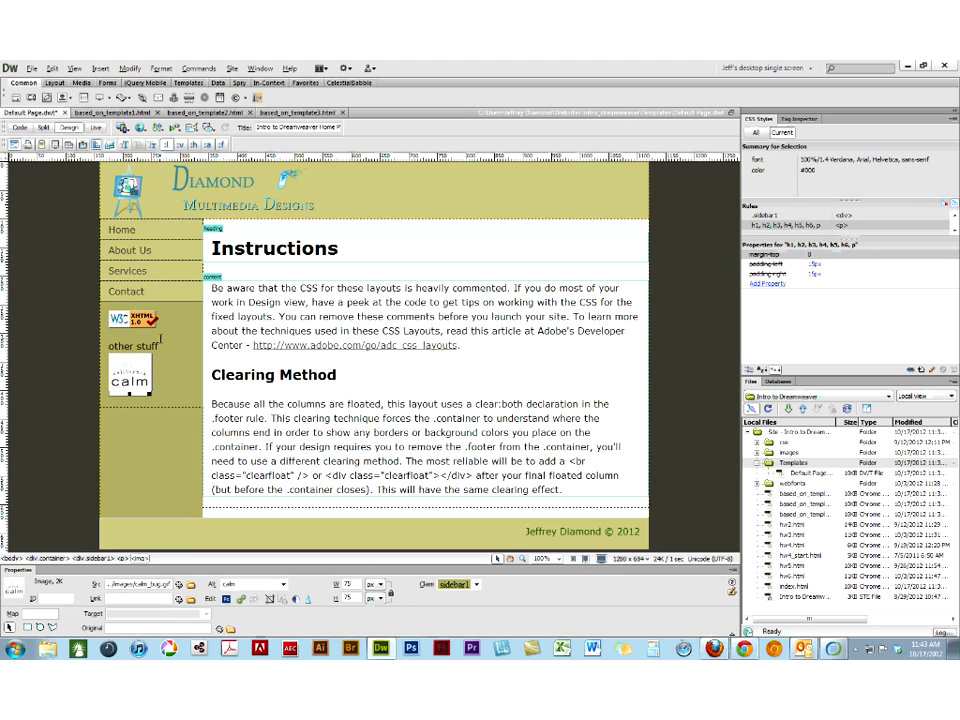
pyautogui.moveTo(167, 347); pyautogui.dragTo(104, 335)
pyautogui.press('Delete')
# - Turn the calm image in the template sidebar into an editable region named sidebar_image
pyautogui.click(128, 365)
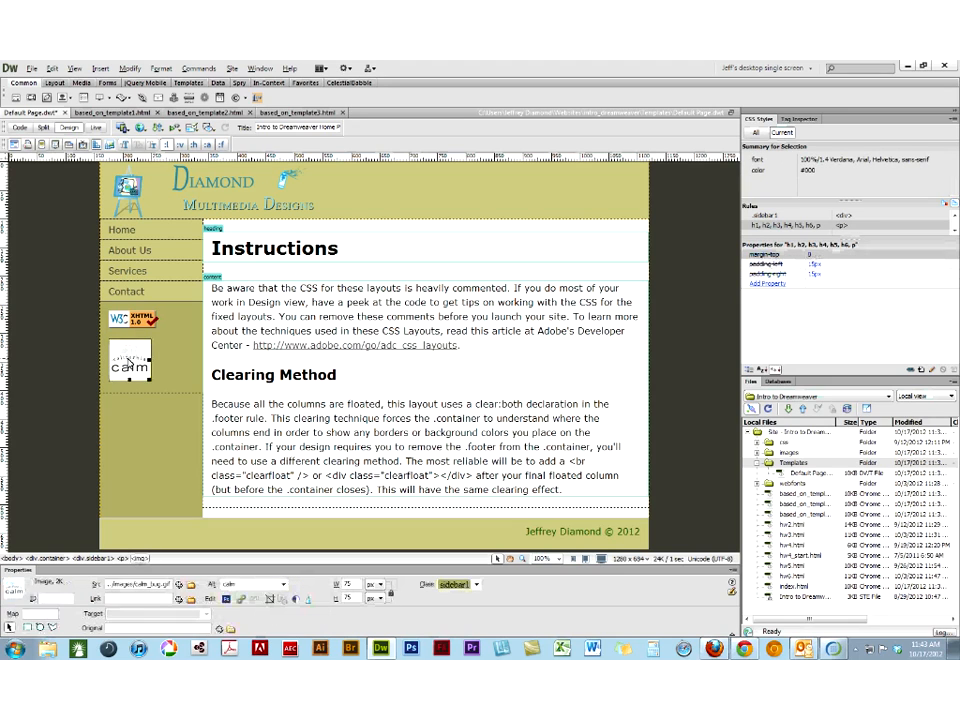
pyautogui.click(108, 70)
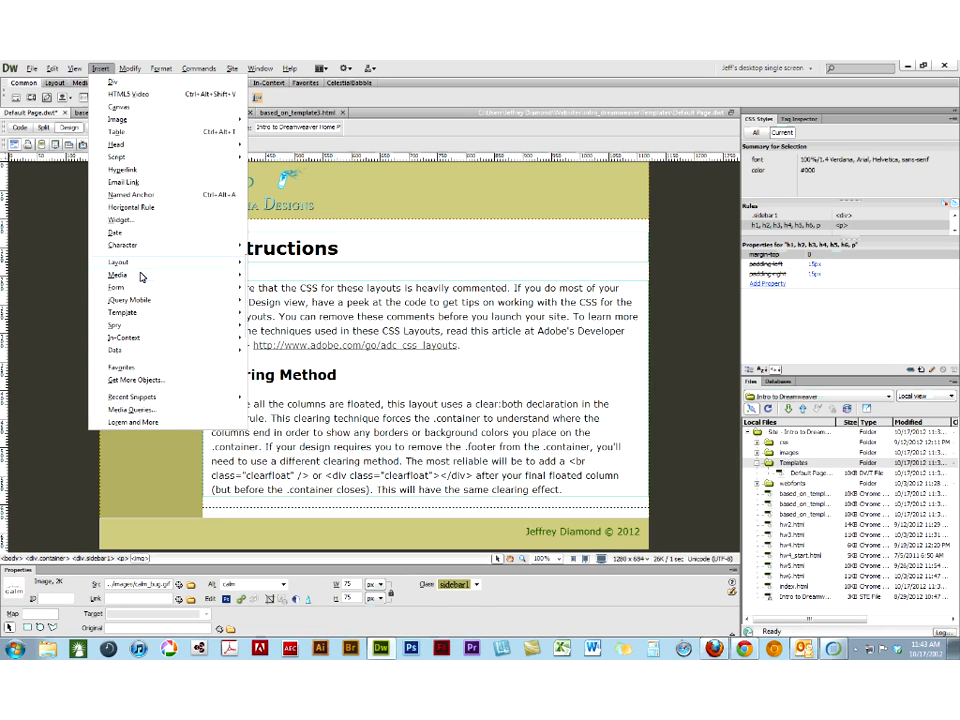
pyautogui.moveTo(140, 263)
pyautogui.moveTo(155, 312)
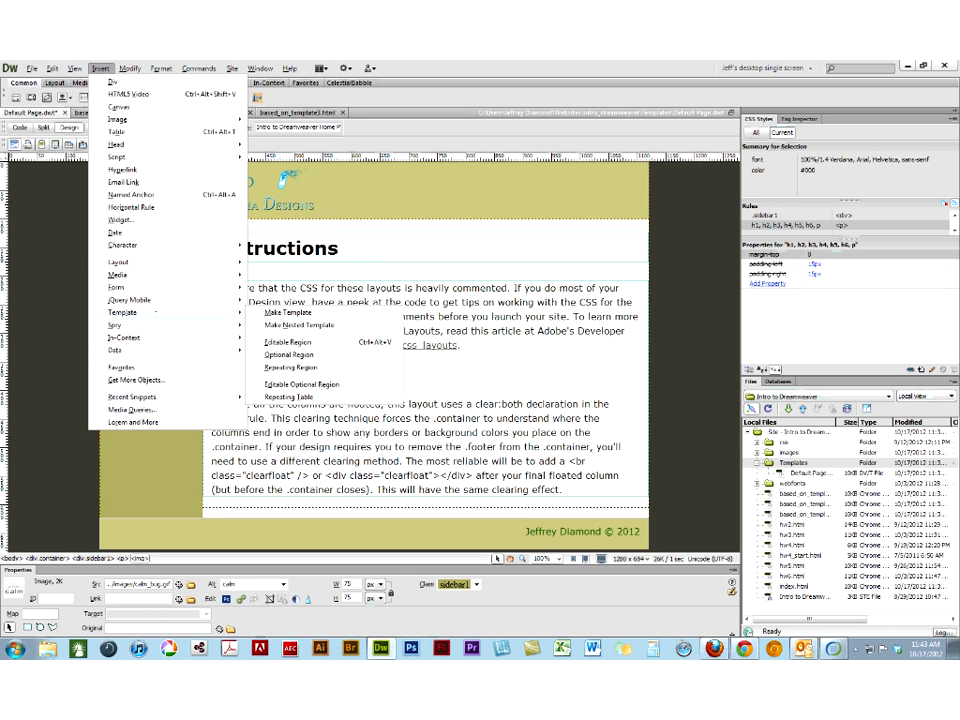
pyautogui.click(288, 342)
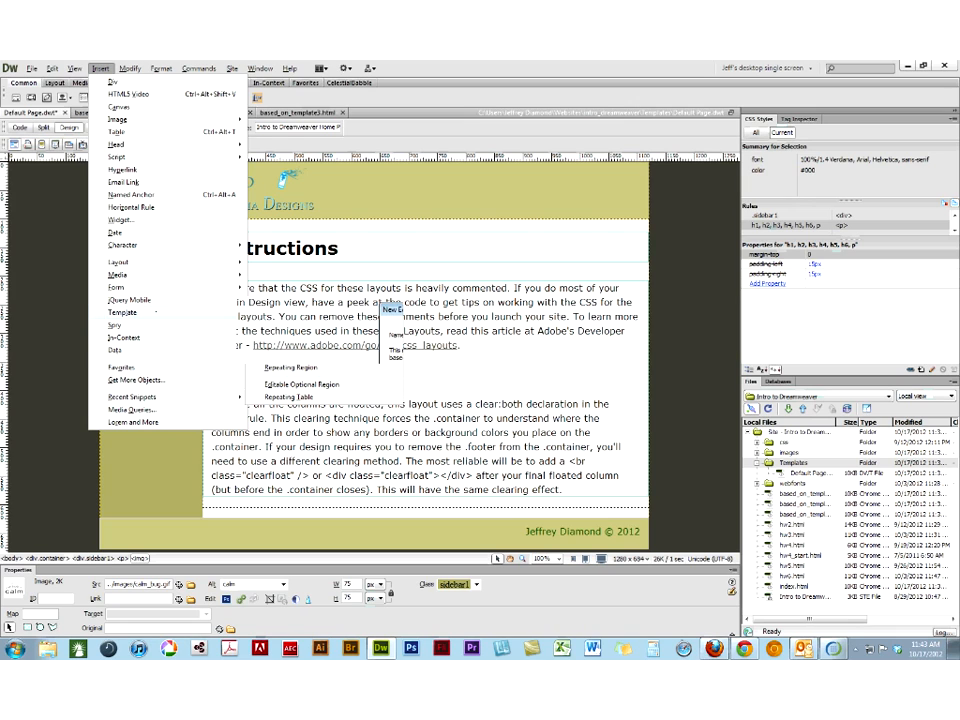
pyautogui.write('sidebar_image')
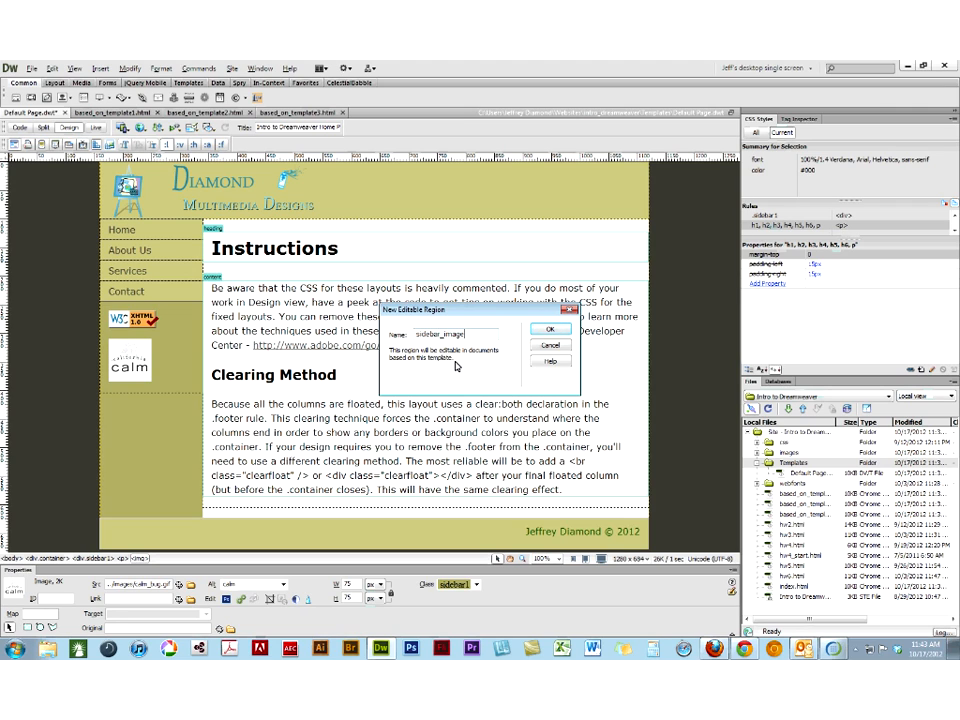
pyautogui.press('Return')
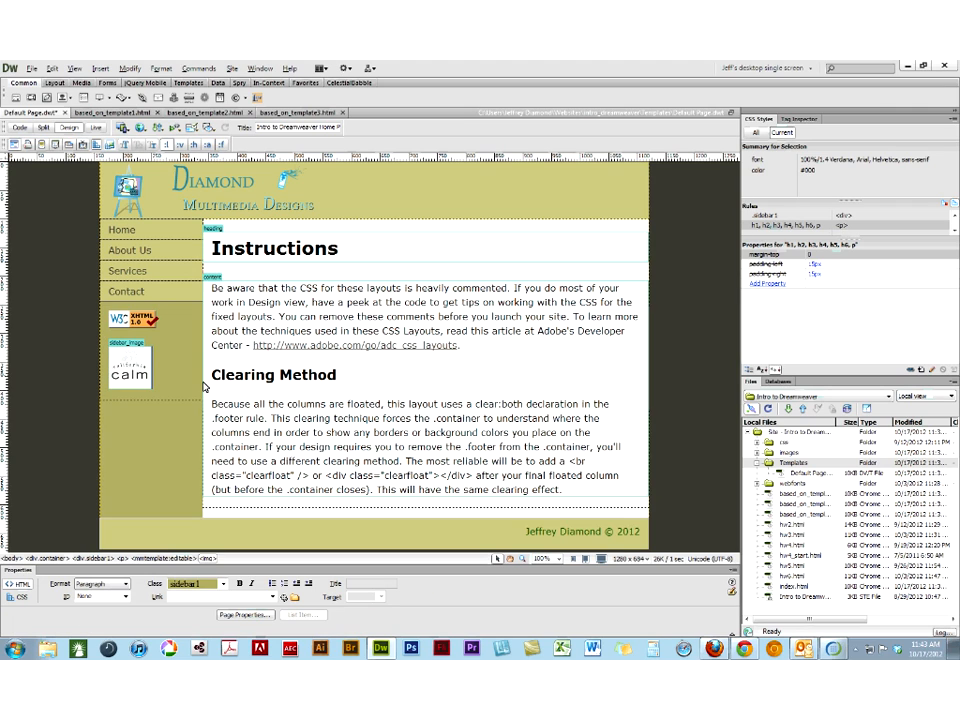
# - Save the template and update all three pages based on it
pyautogui.click(129, 375)
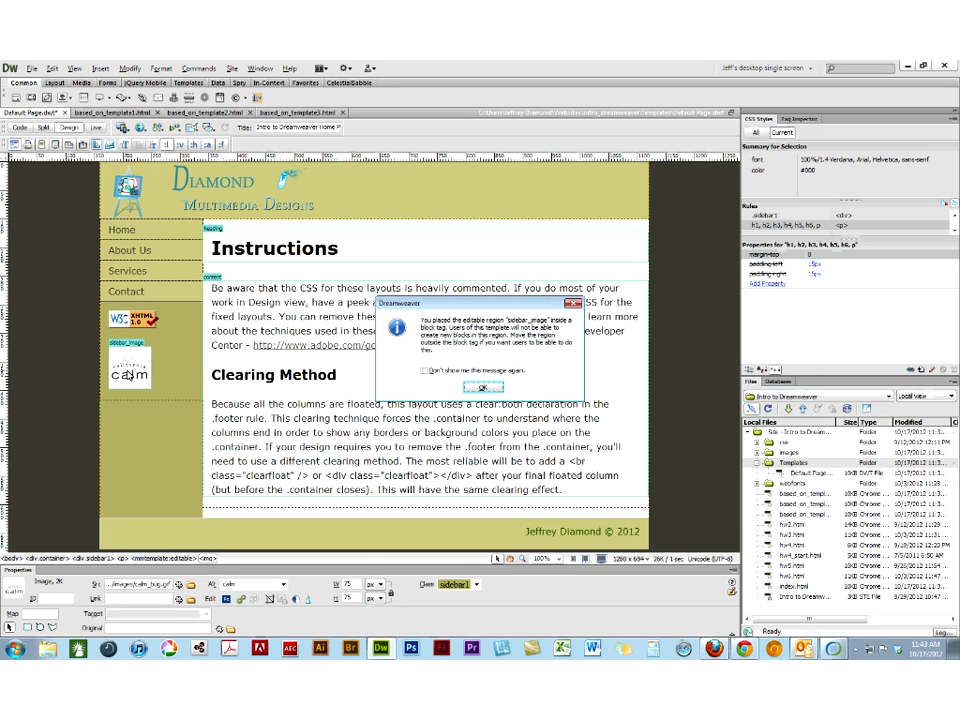
pyautogui.click(490, 387)
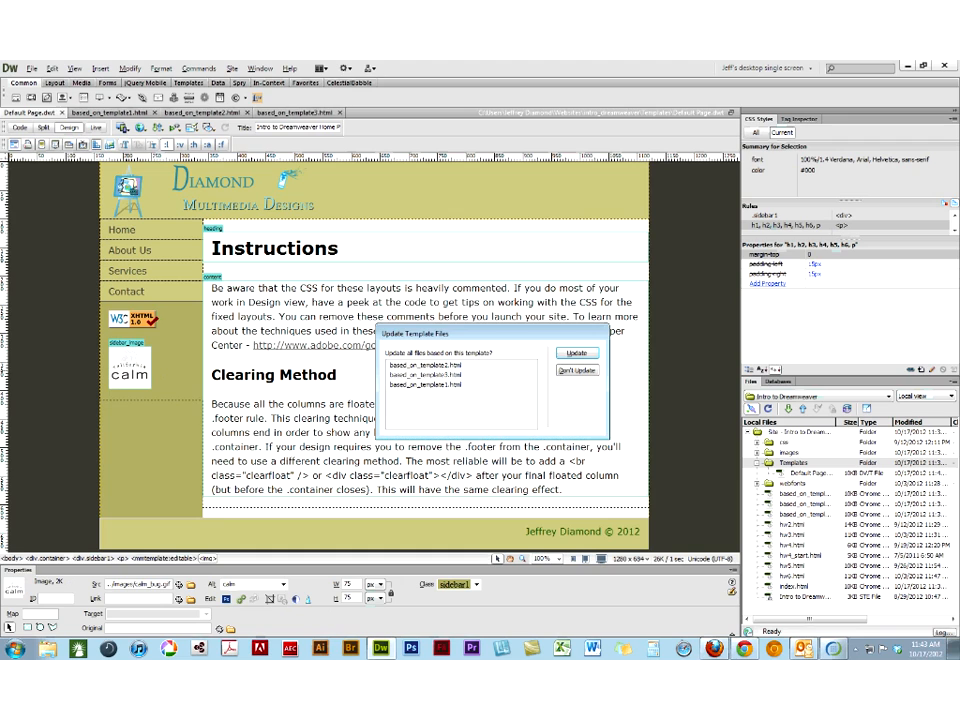
pyautogui.click(575, 355)
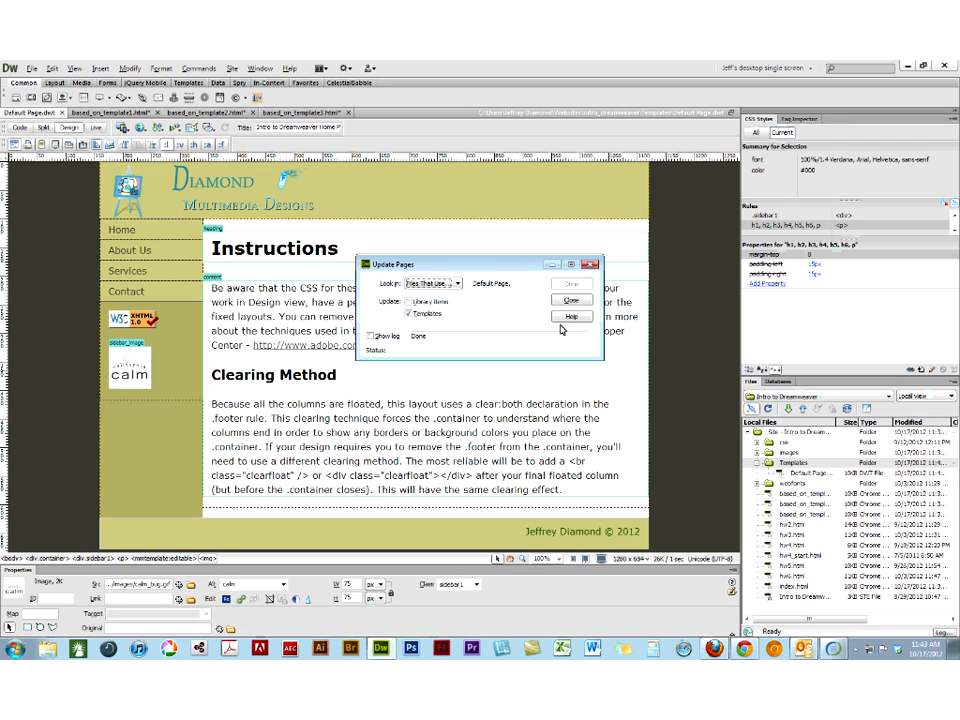
pyautogui.click(556, 299)
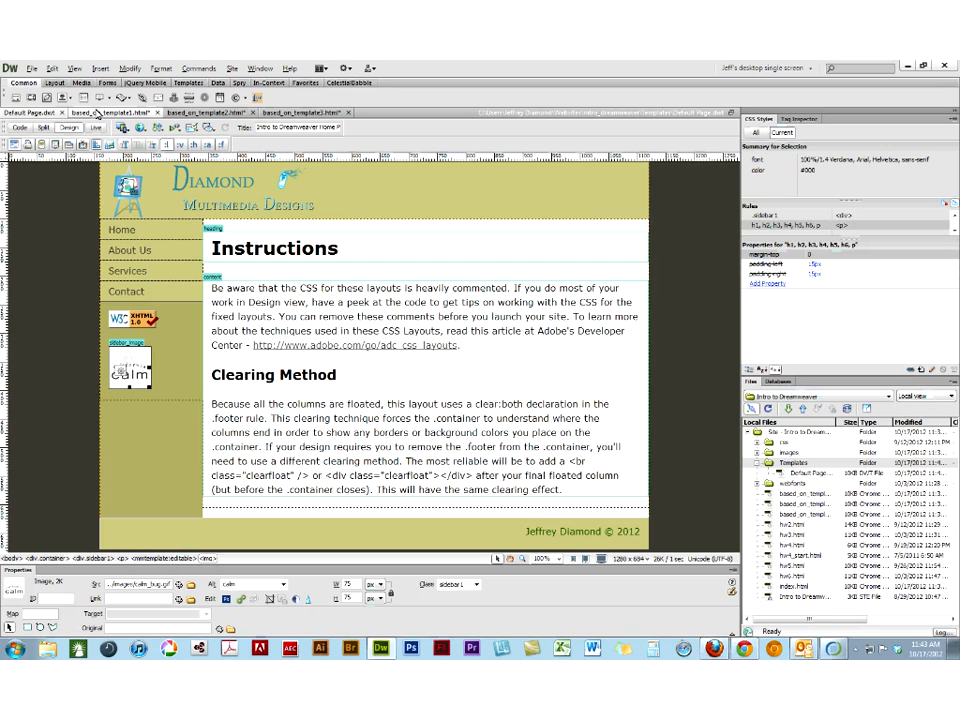
# - Compare the sidebar_image region on the three template-based pages with the one in Default Page.dwt
pyautogui.click(97, 113)
pyautogui.click(200, 113)
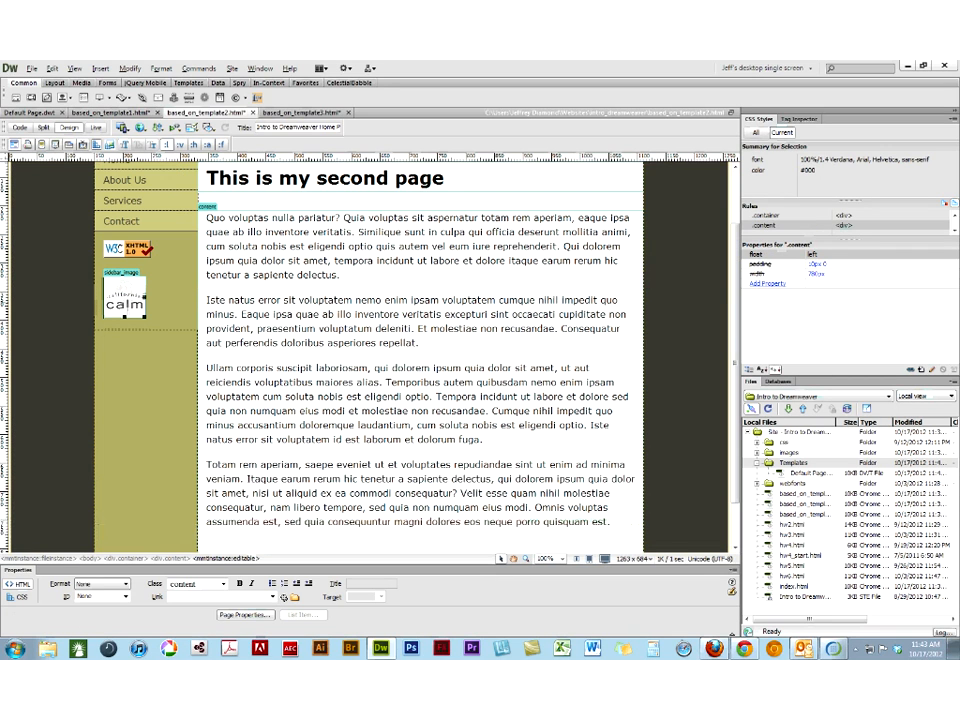
pyautogui.click(128, 305)
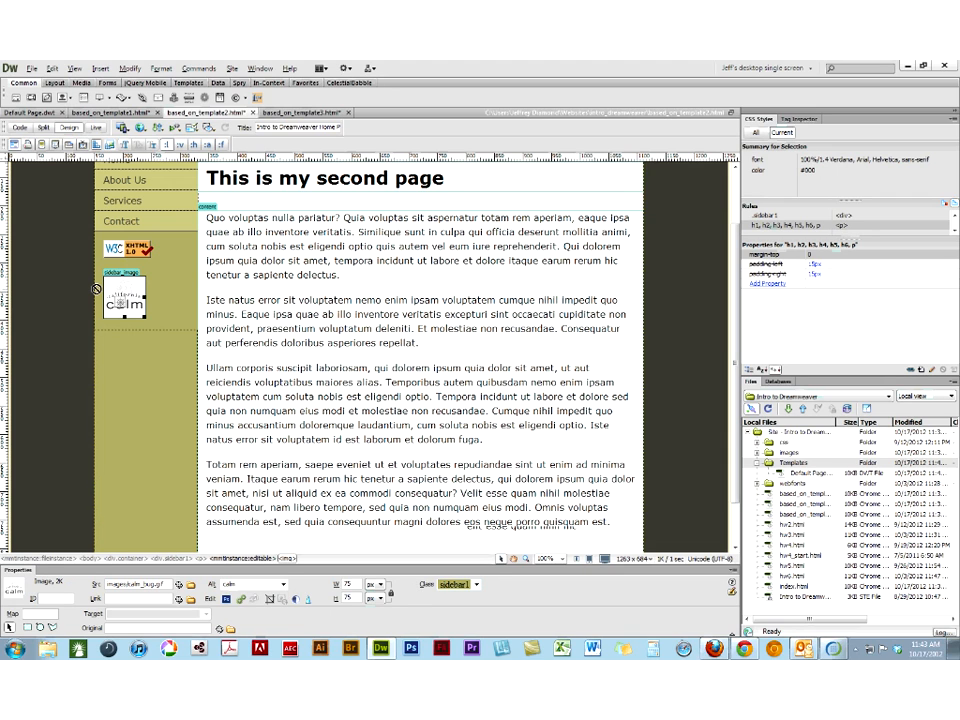
pyautogui.scroll(2, 96, 289)
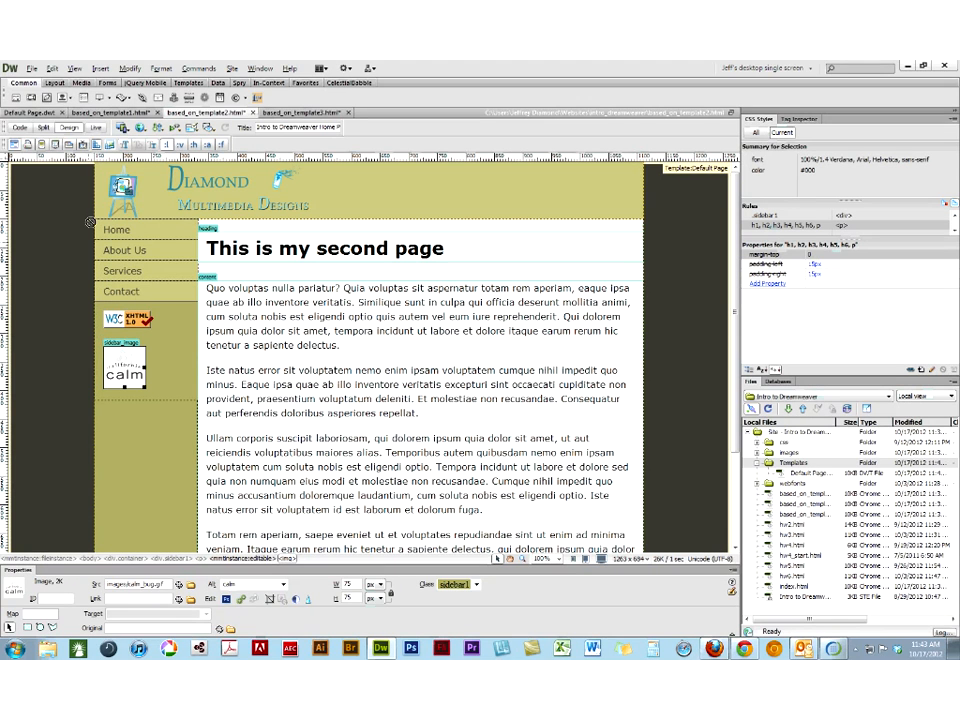
pyautogui.click(45, 114)
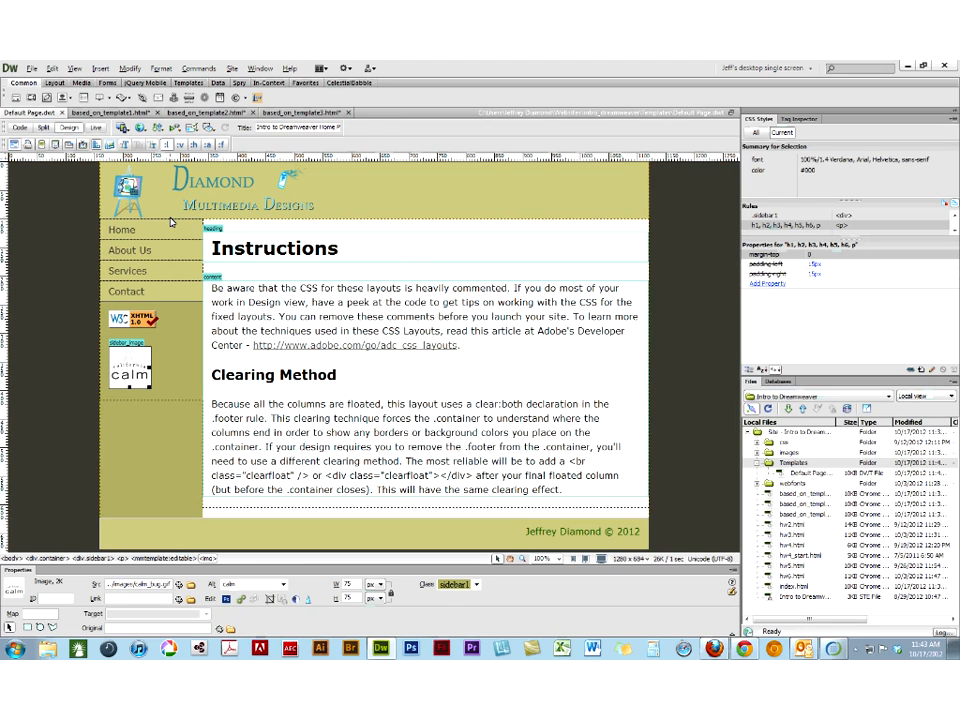
pyautogui.click(106, 114)
pyautogui.click(283, 115)
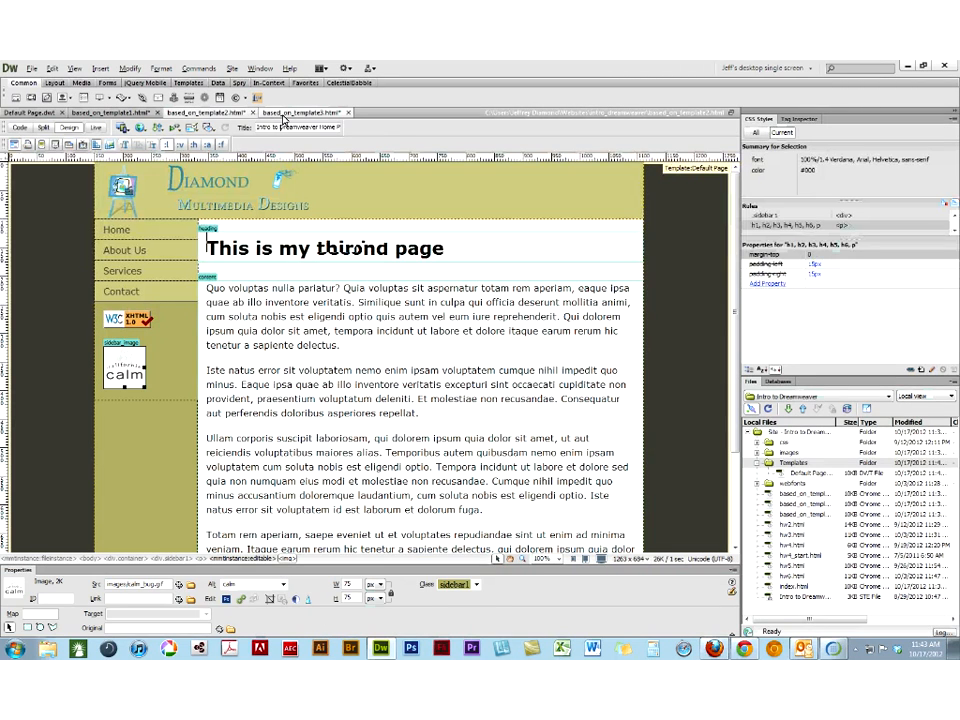
pyautogui.click(32, 114)
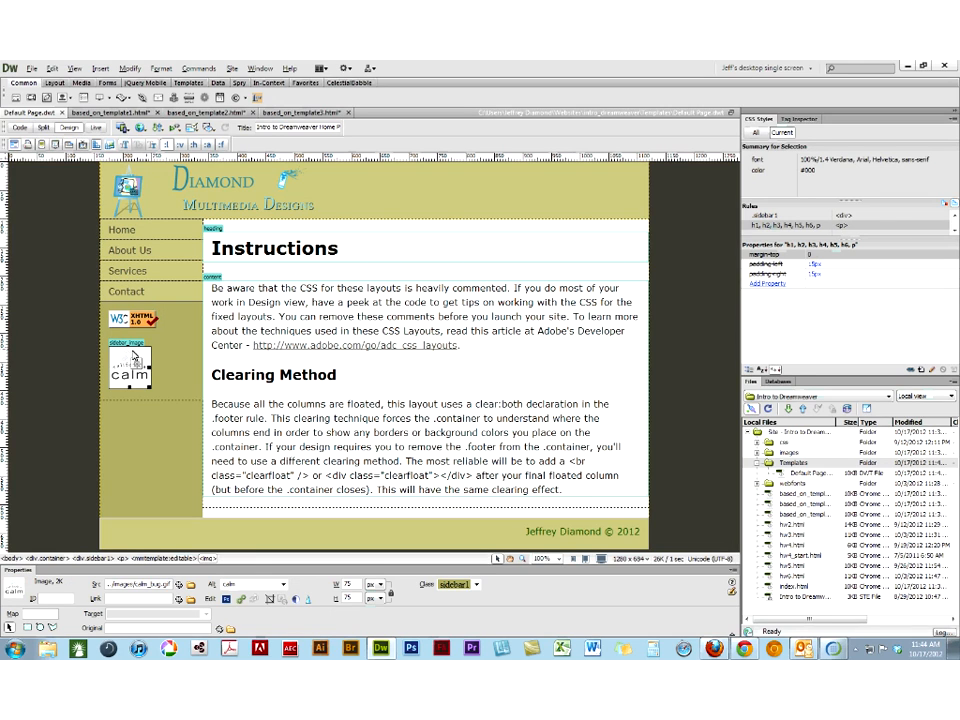
# - Try bg22.jpg as a replacement source for the calm image in based_on_template1.html, then abandon the replacement
pyautogui.click(125, 113)
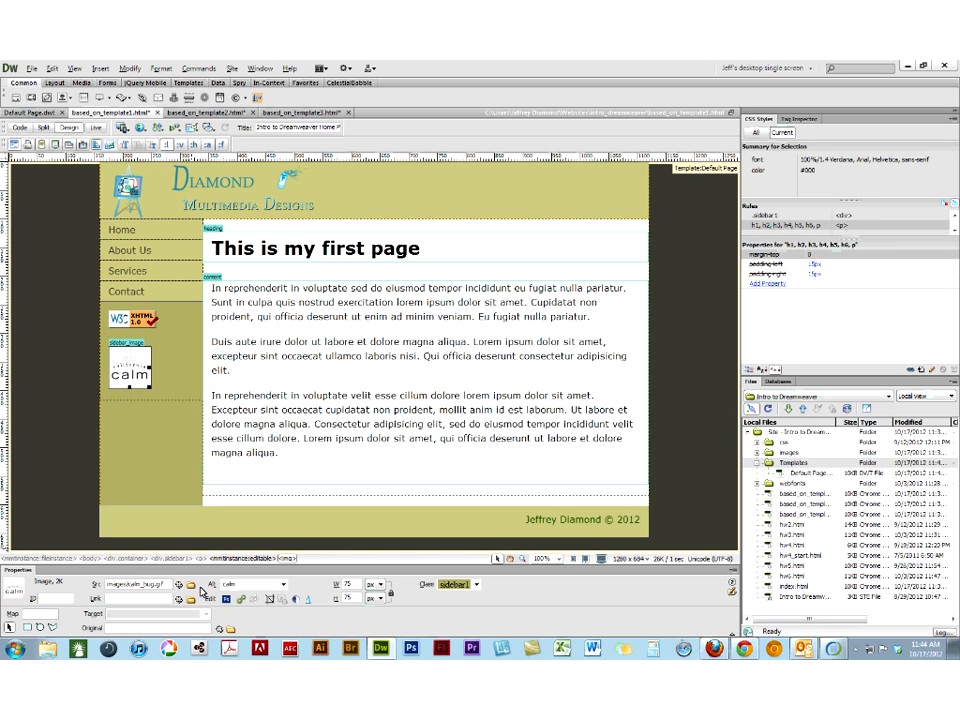
pyautogui.click(383, 349)
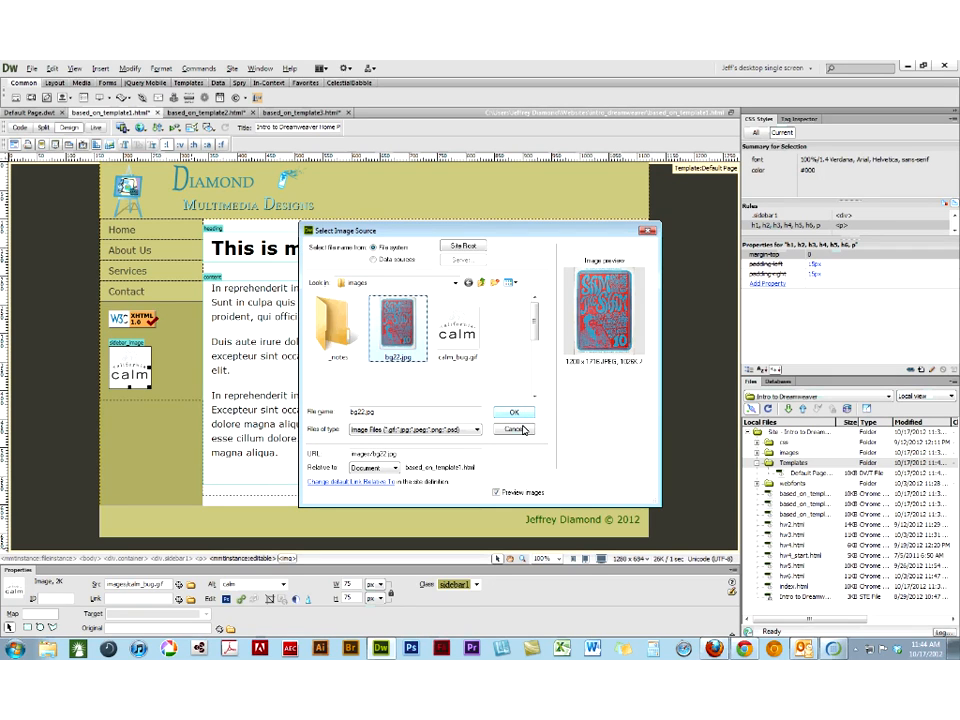
pyautogui.click(524, 430)
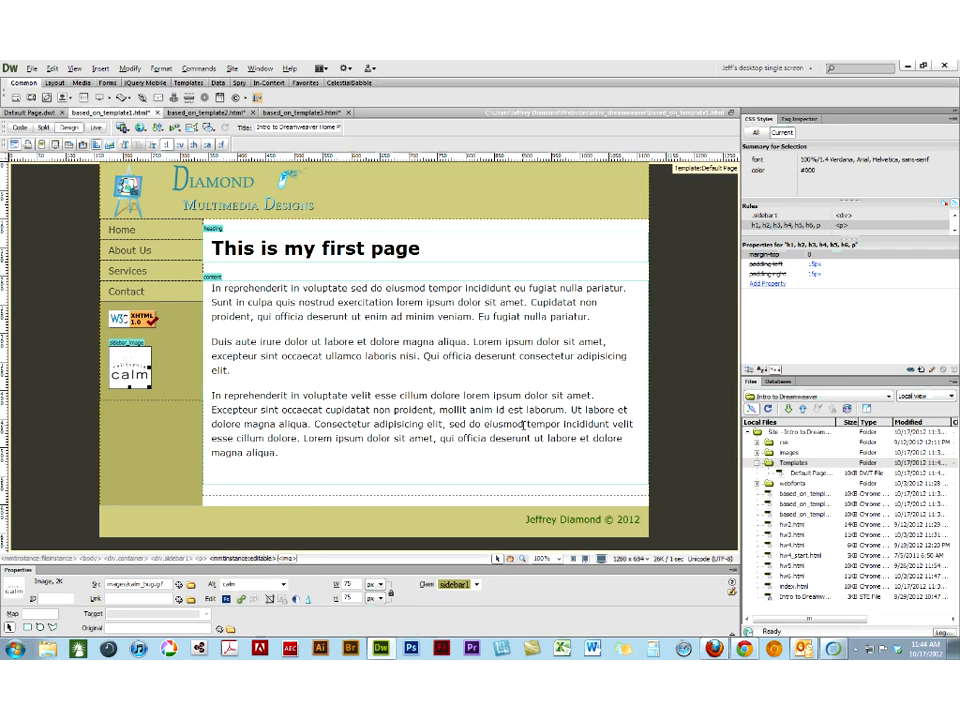
# - Switch to Chrome and review the Oct 17 class assignments and the homework seven example page, then go back
pyautogui.click(746, 650)
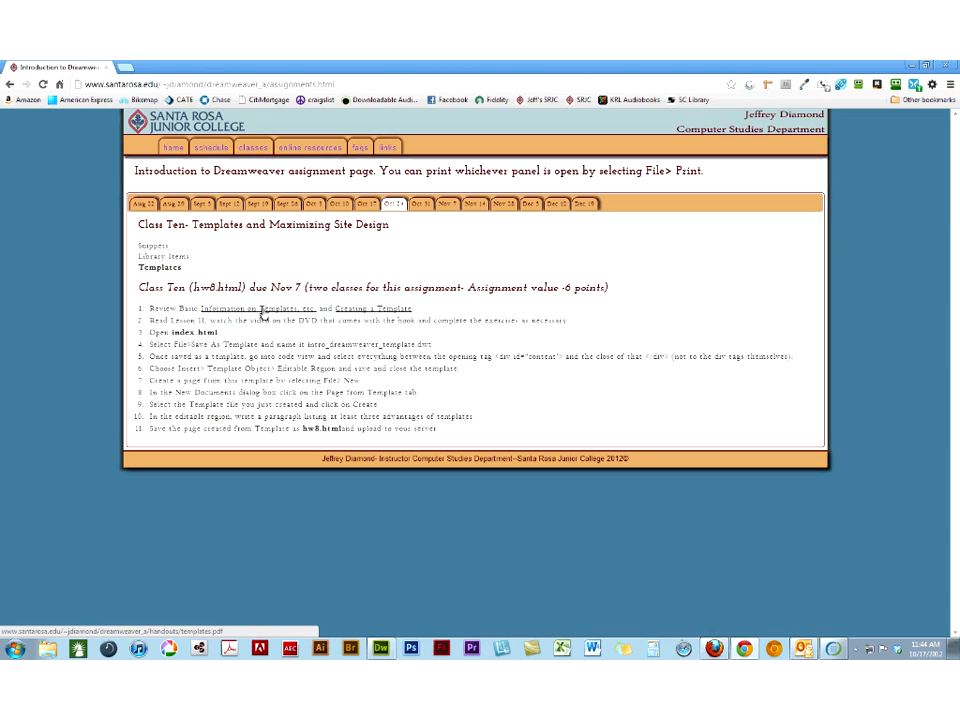
pyautogui.click(370, 205)
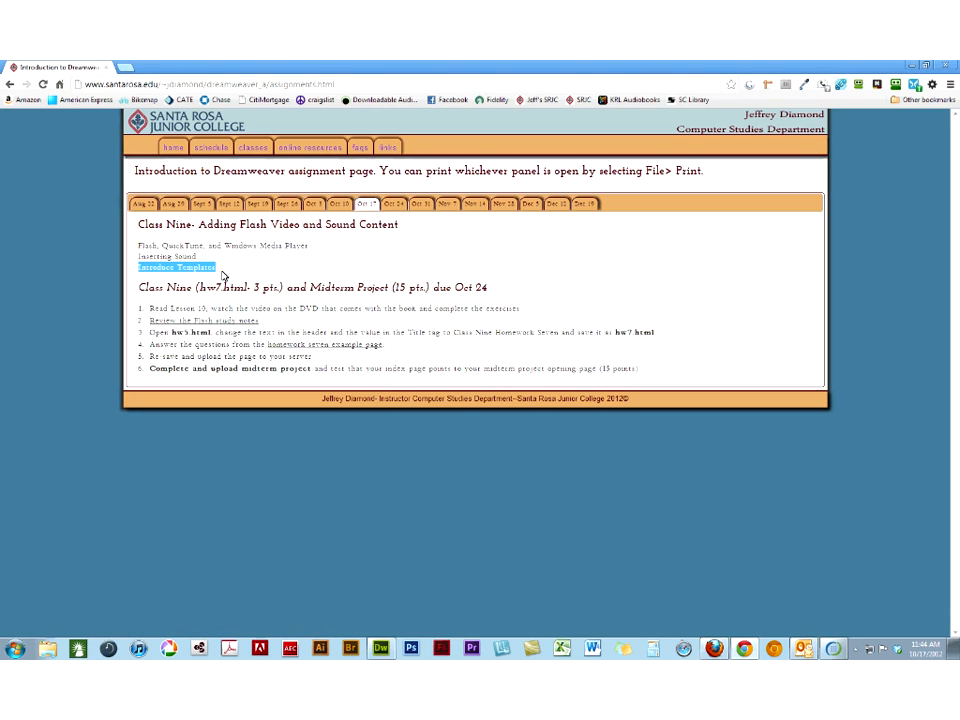
pyautogui.click(223, 276)
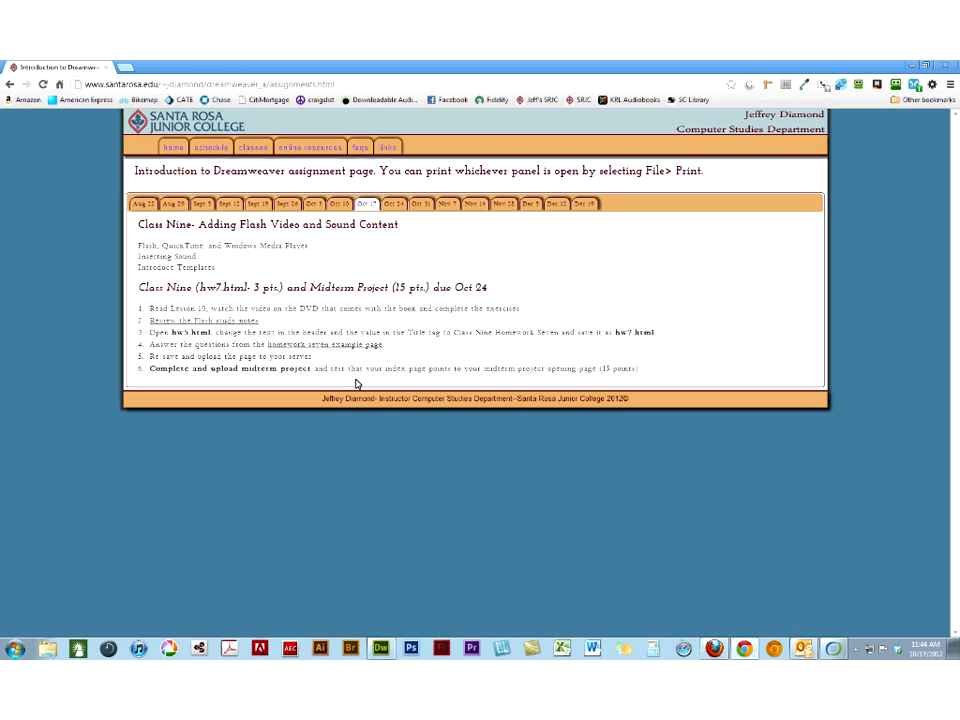
pyautogui.click(295, 344)
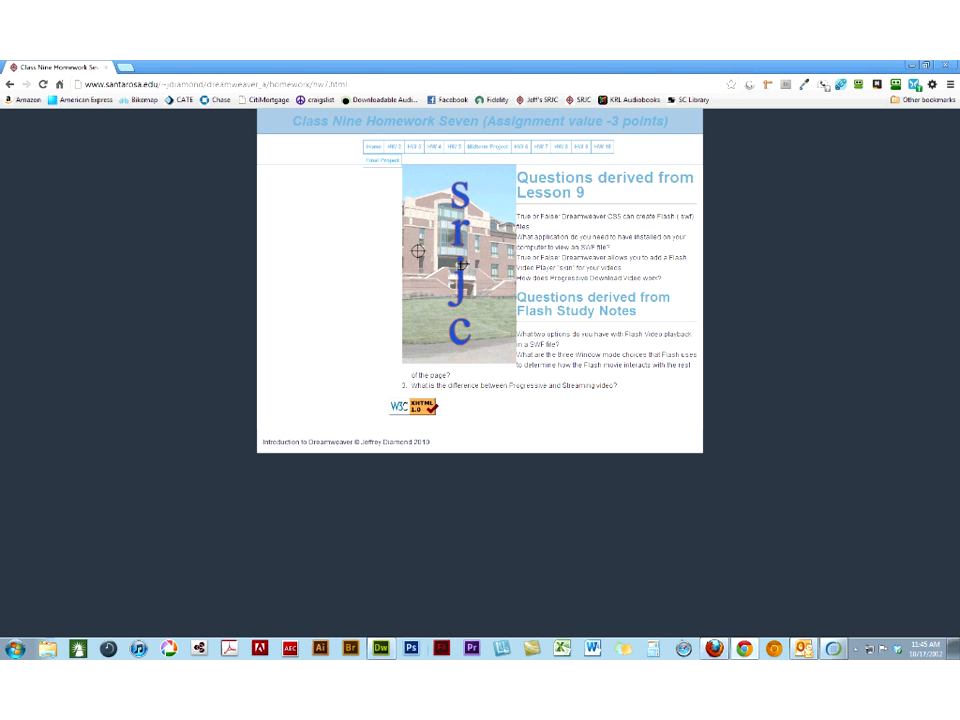
pyautogui.click(11, 86)
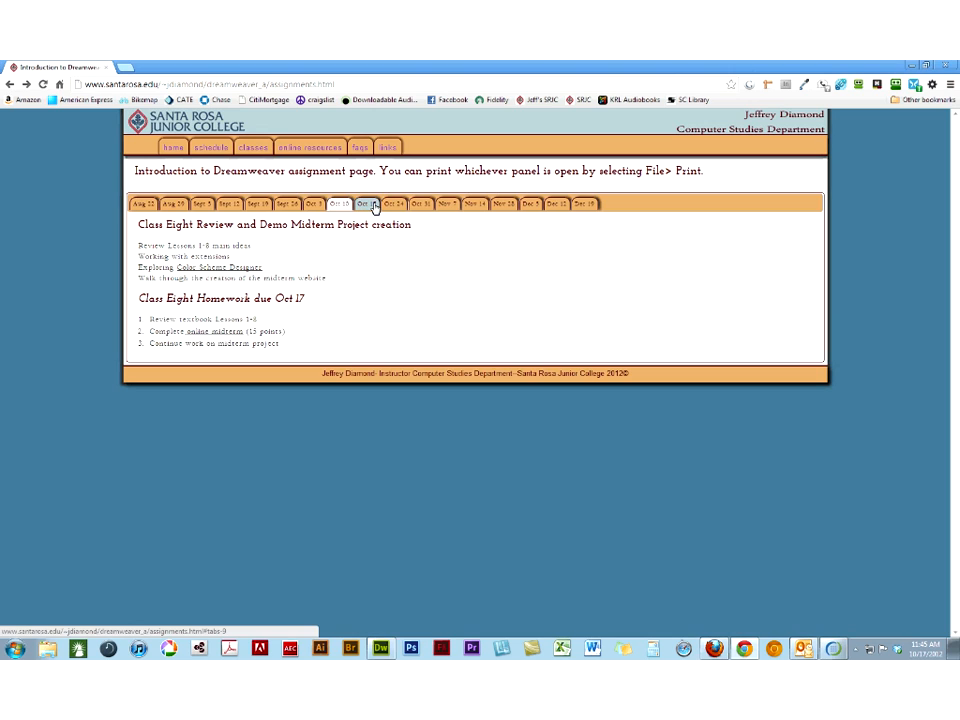
# - Check the Flash study notes linked from the Oct 17 assignments, then highlight the "Complete and upload midterm project" item
pyautogui.click(375, 206)
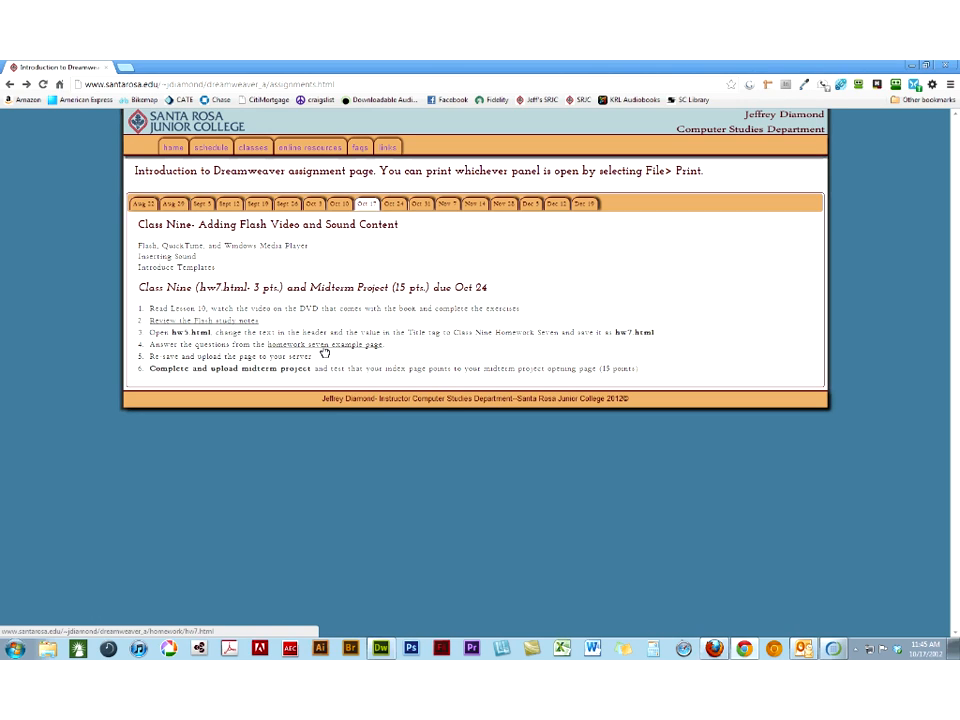
pyautogui.click(231, 323)
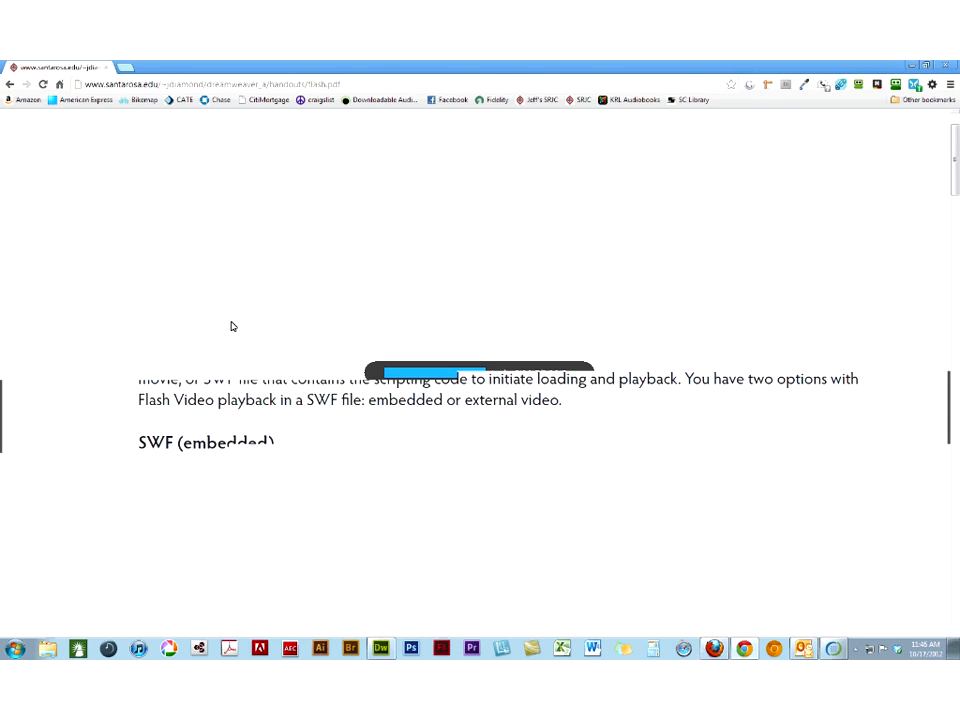
pyautogui.hotkey('alt', 'Left')
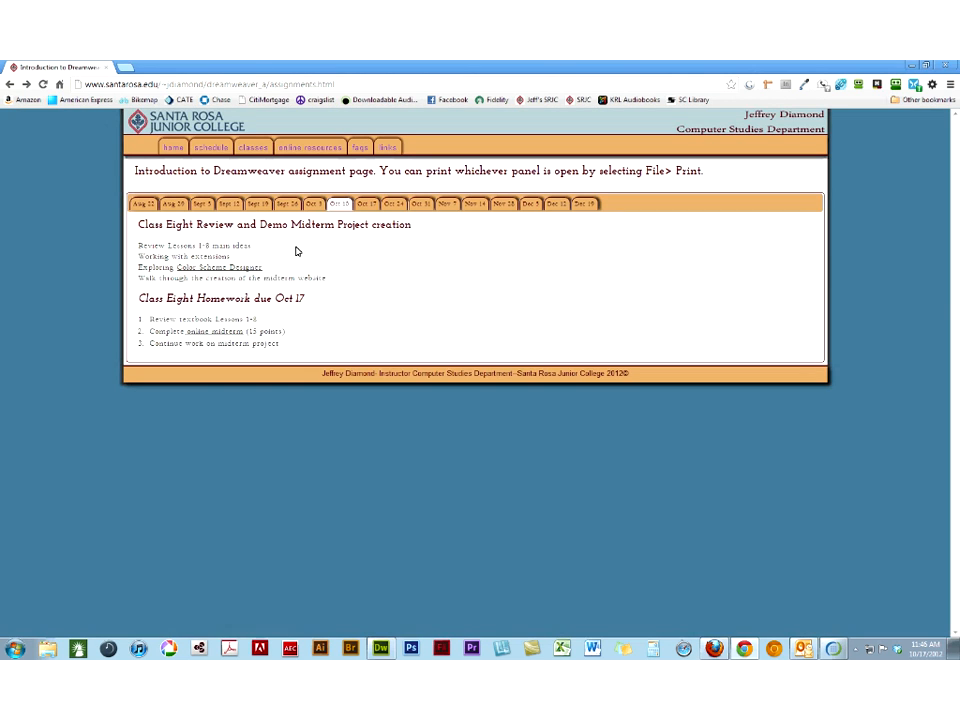
pyautogui.click(369, 204)
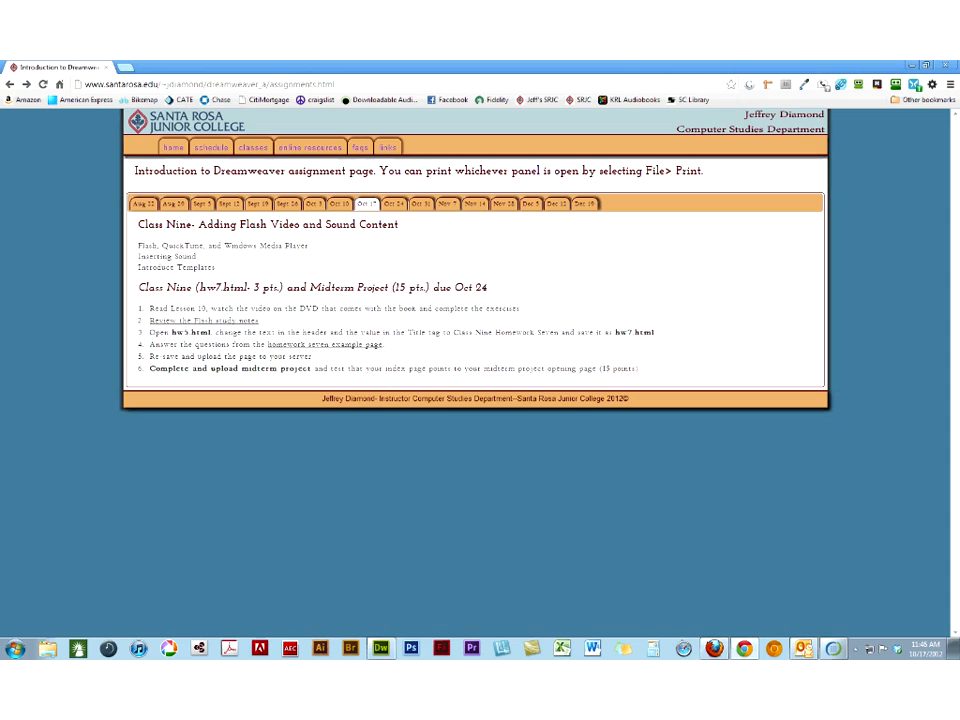
pyautogui.moveTo(149, 369); pyautogui.dragTo(313, 369)
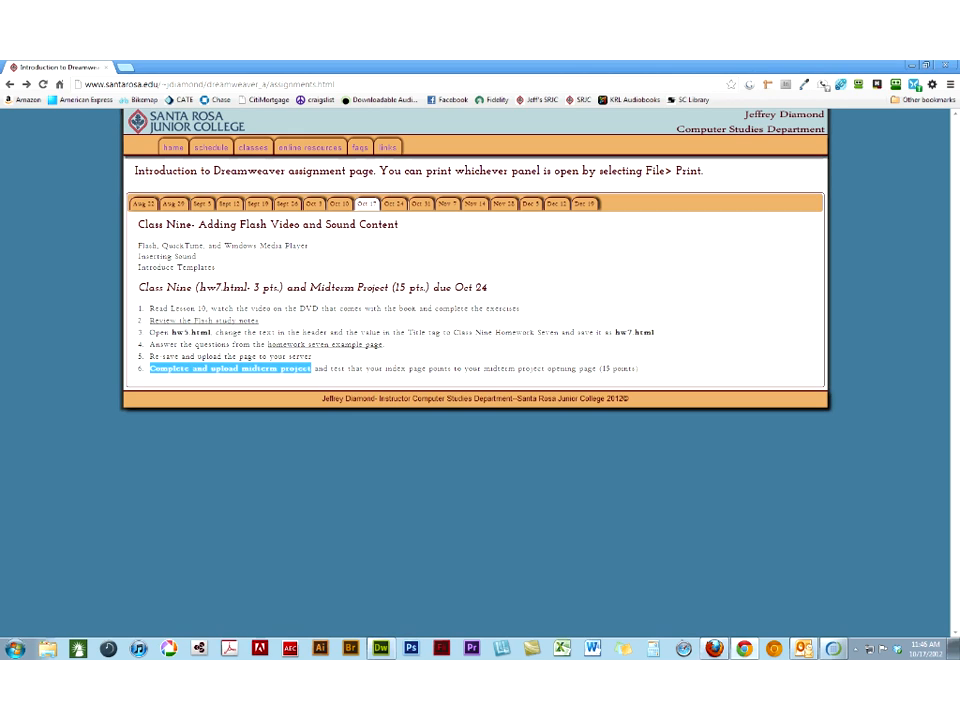
pyautogui.press('F10')
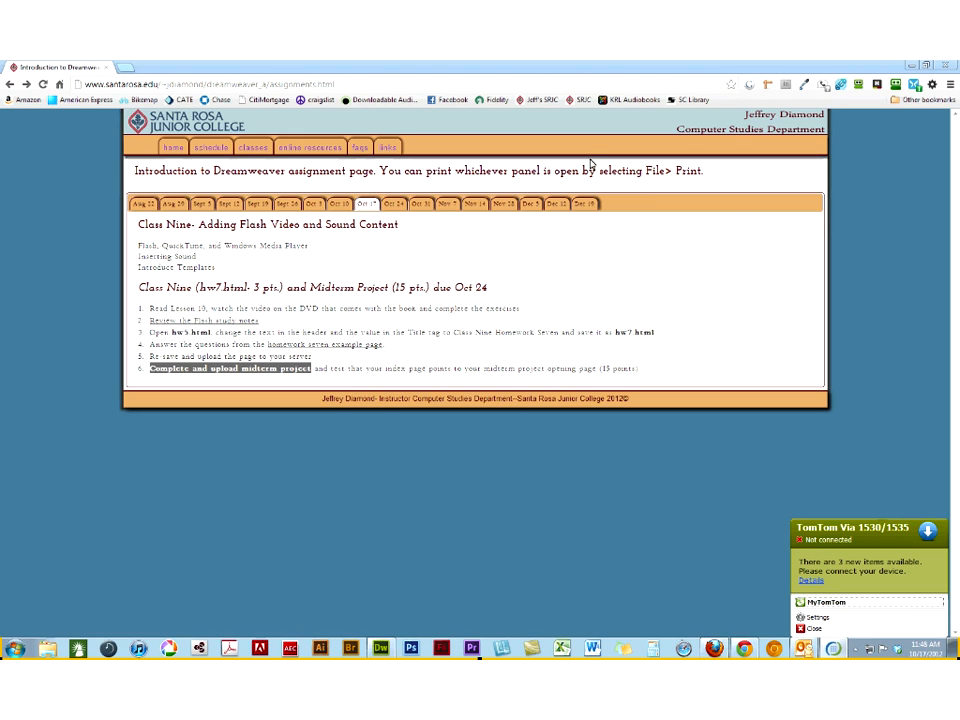
pyautogui.click(807, 630)
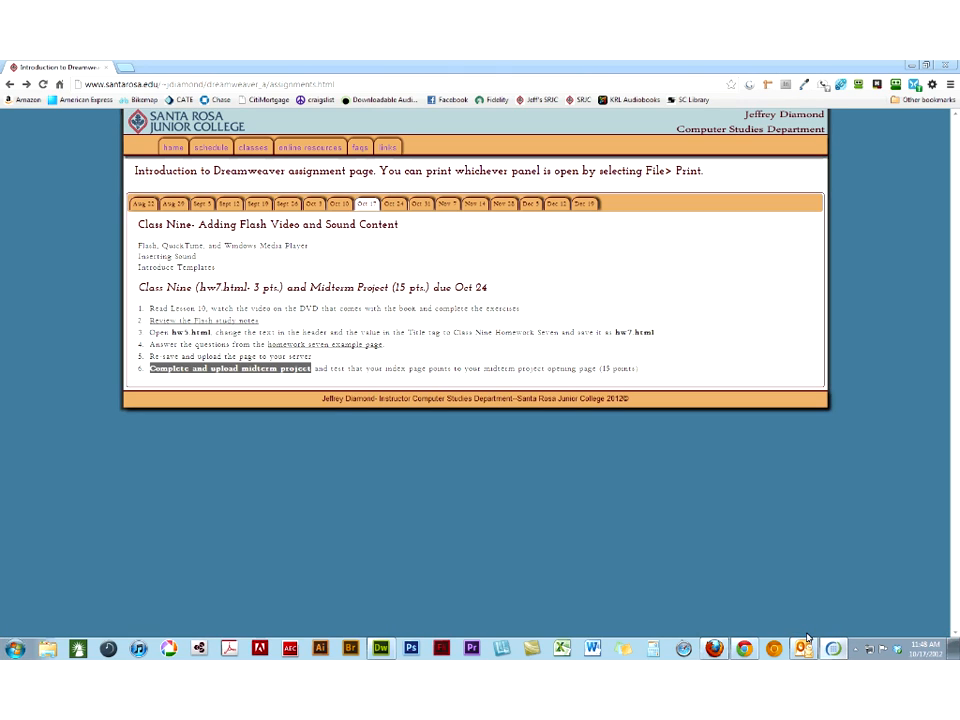